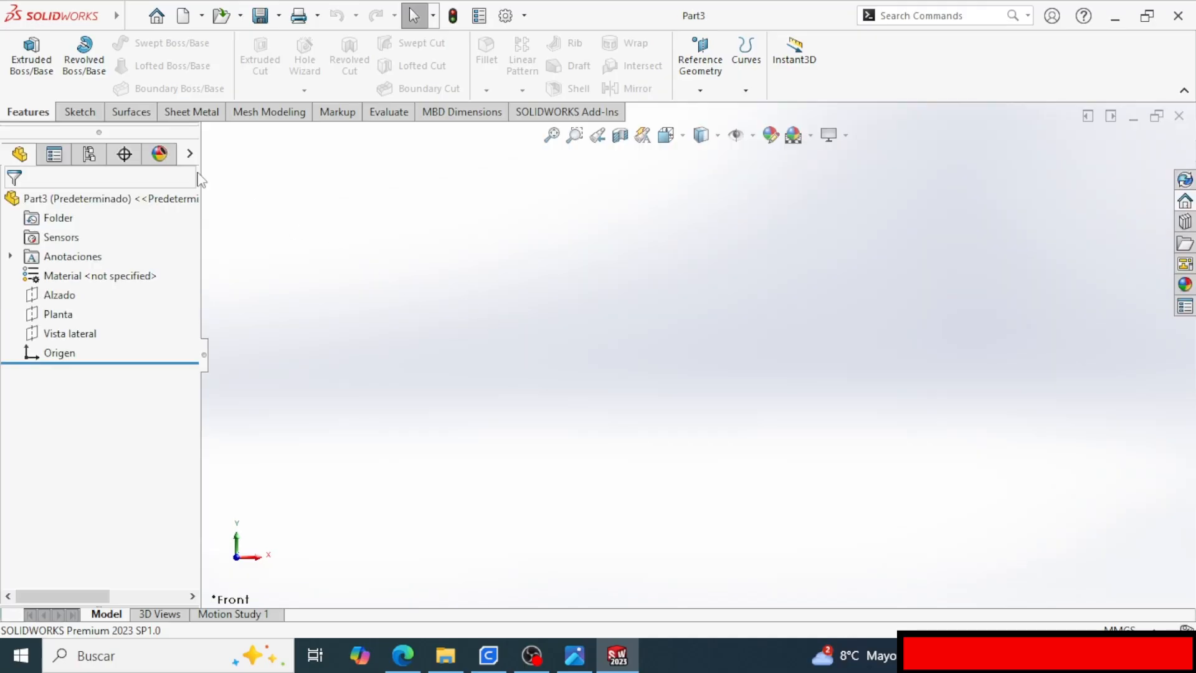
Start a sketch on the Alzado plane and draw a circle about 96 mm in diameter centred on the origin.
click(79, 112)
click(24, 56)
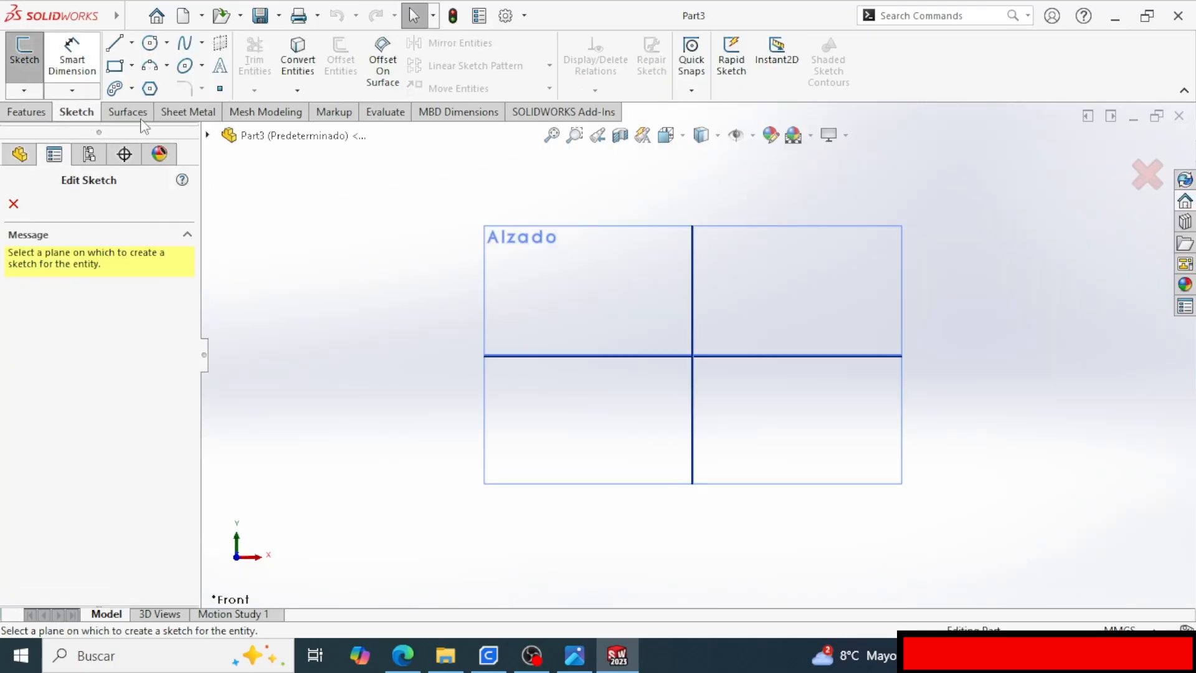
click(569, 265)
click(149, 43)
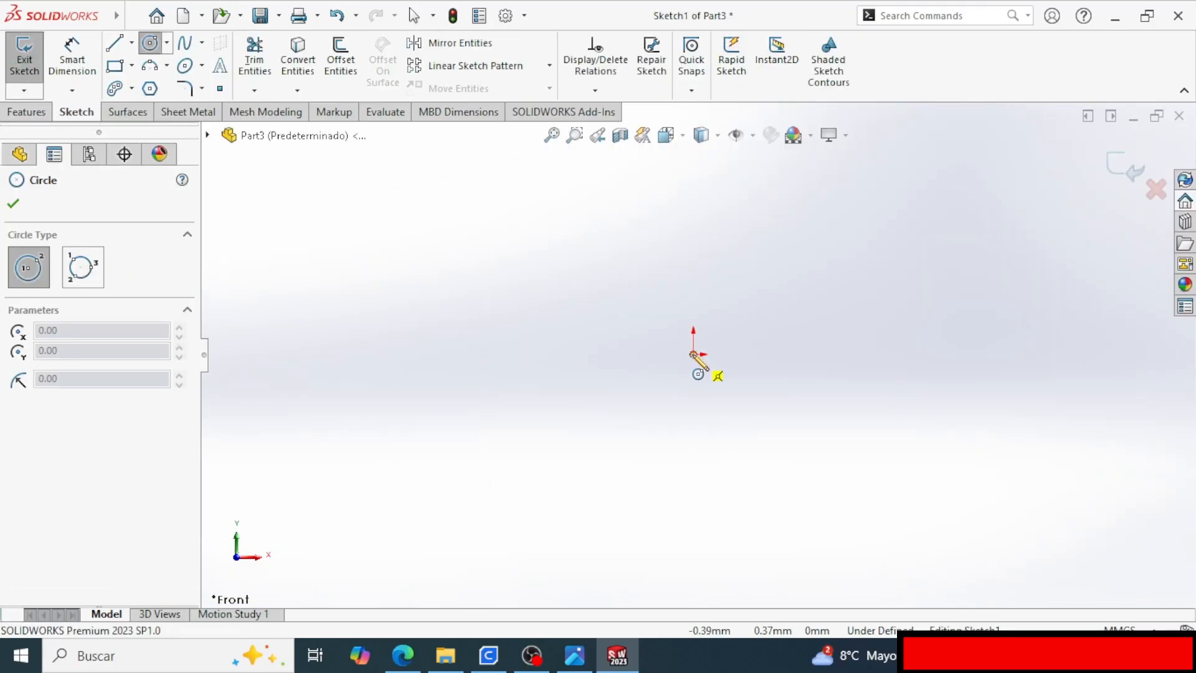
click(693, 353)
click(789, 333)
scroll(779, 335, down, 1)
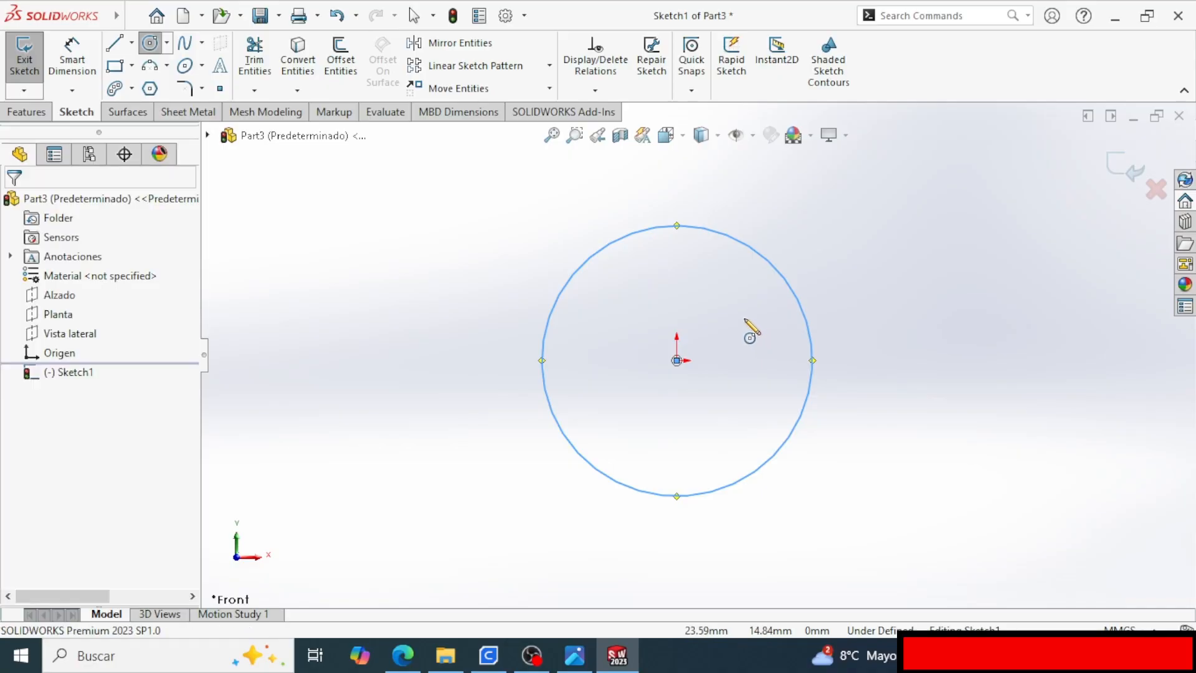
Check the pinion diameter in the Texto.png reference image and dimension the circle's diameter as 25 mm.
key(d)
click(796, 288)
click(858, 309)
click(573, 662)
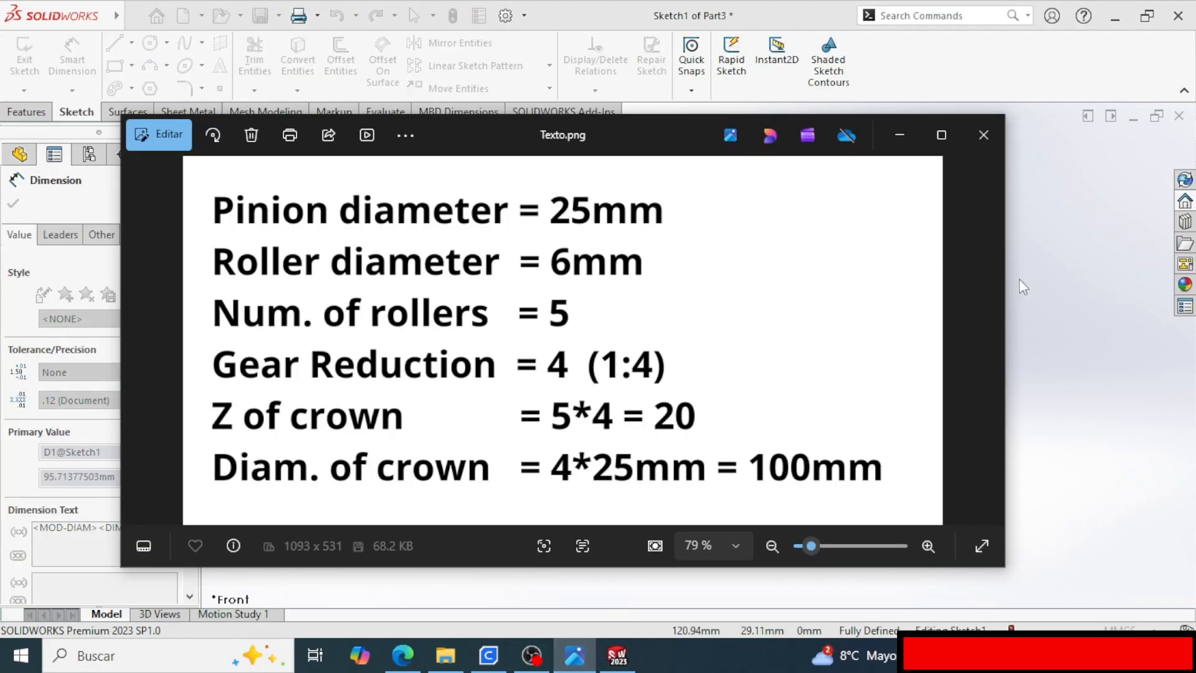
click(1039, 282)
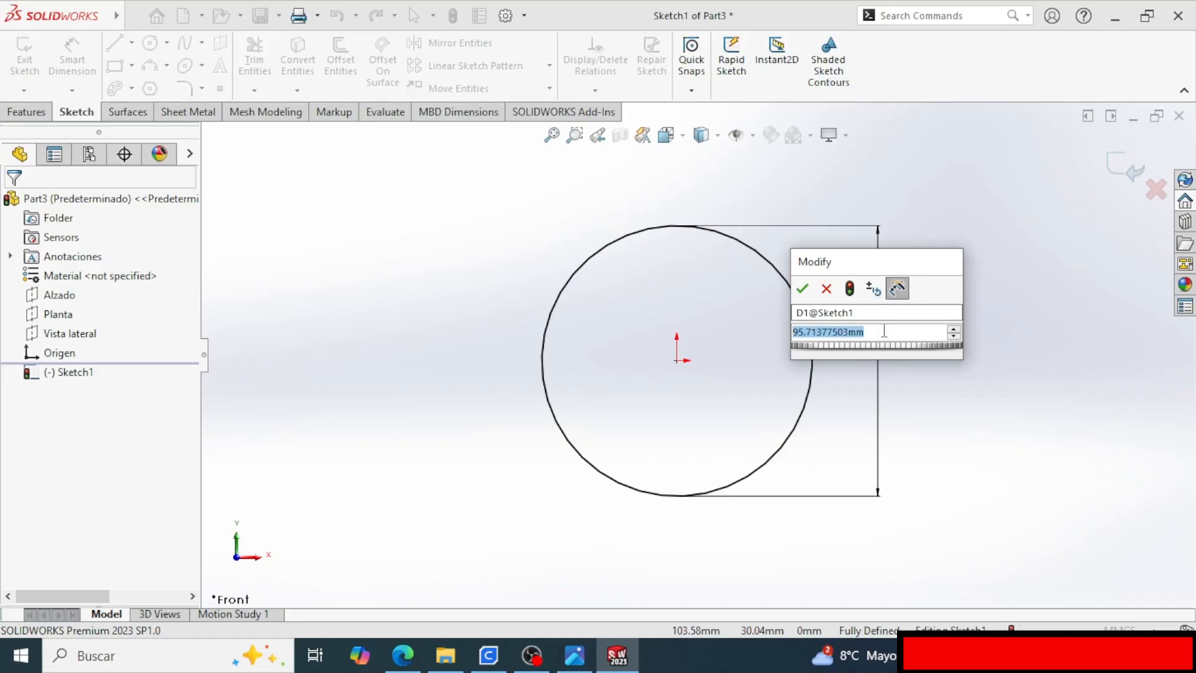
text(25)
key(Return)
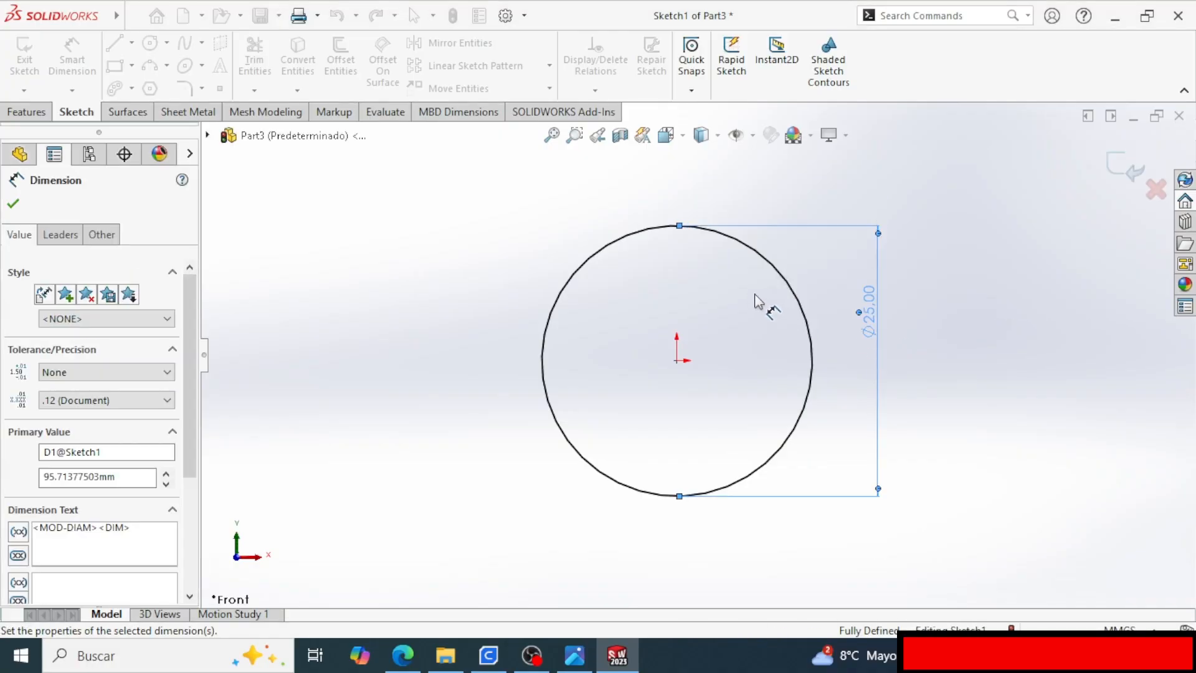
Convert the 25 mm circle to construction geometry.
key(Escape)
right_click(753, 249)
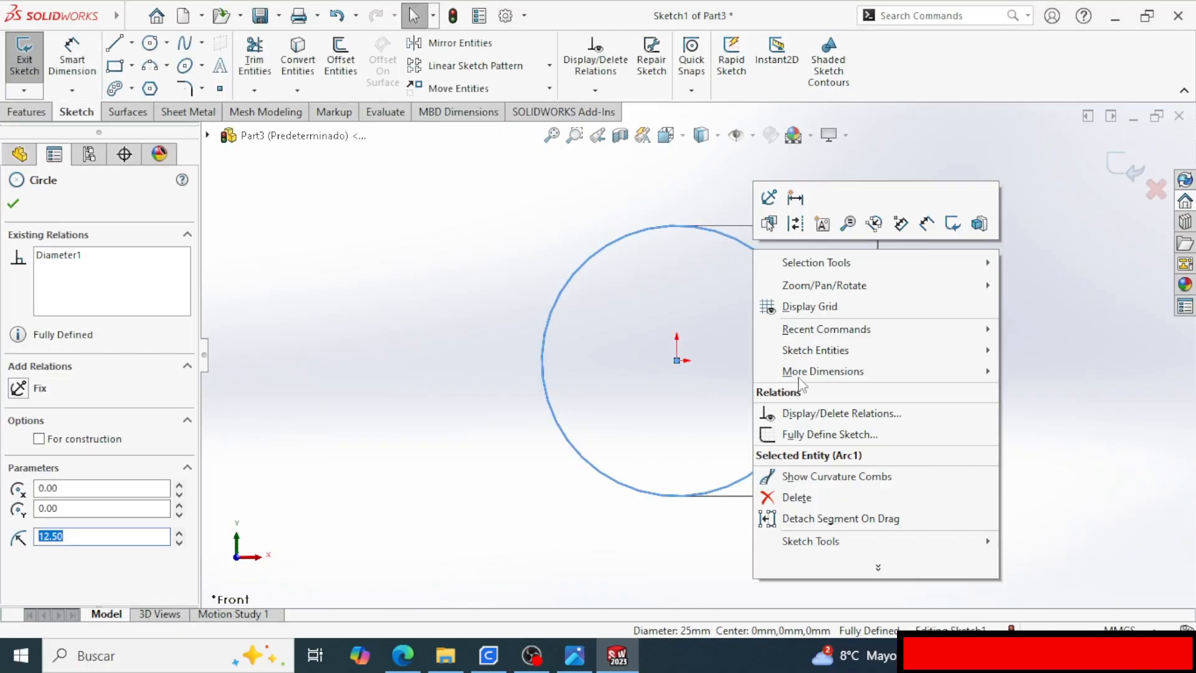
click(795, 224)
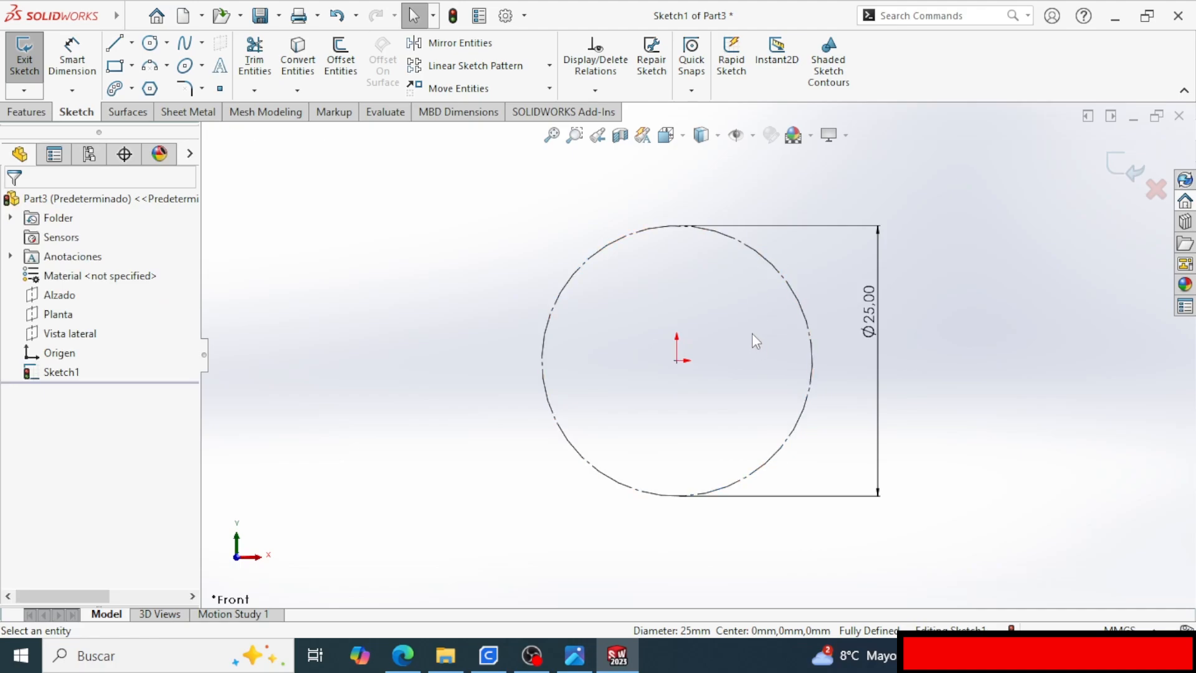
Draw a small circle about 5 mm in diameter centred on the uppermost point of the construction circle.
click(150, 43)
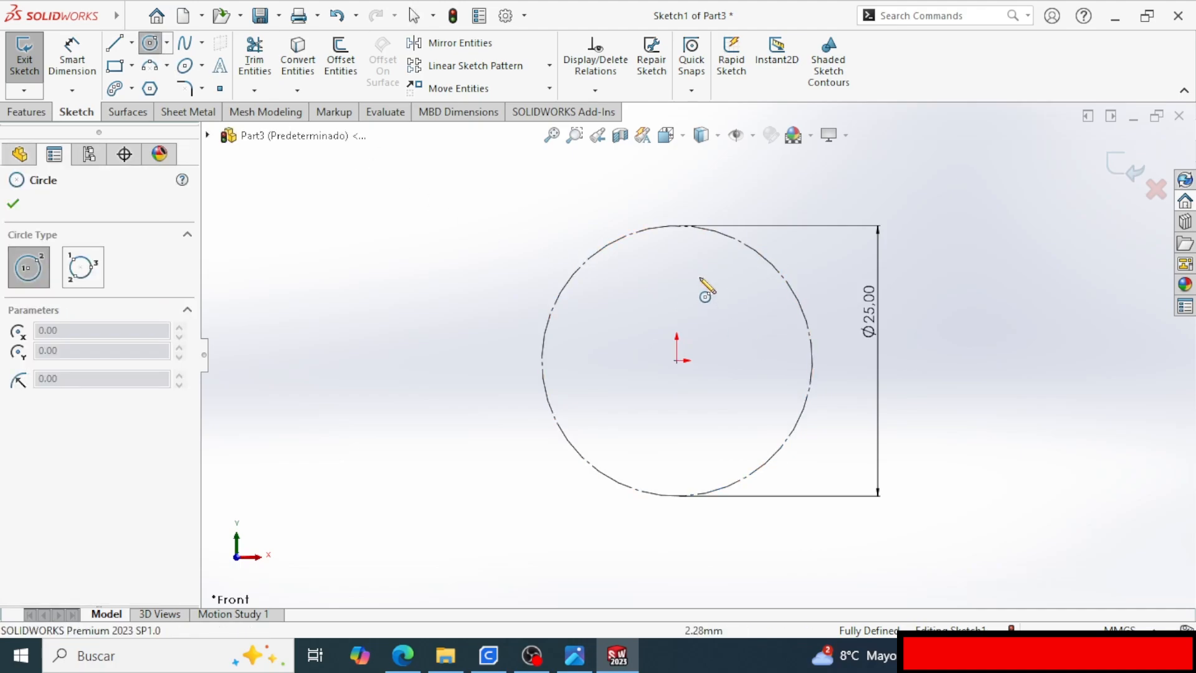
click(677, 226)
click(688, 251)
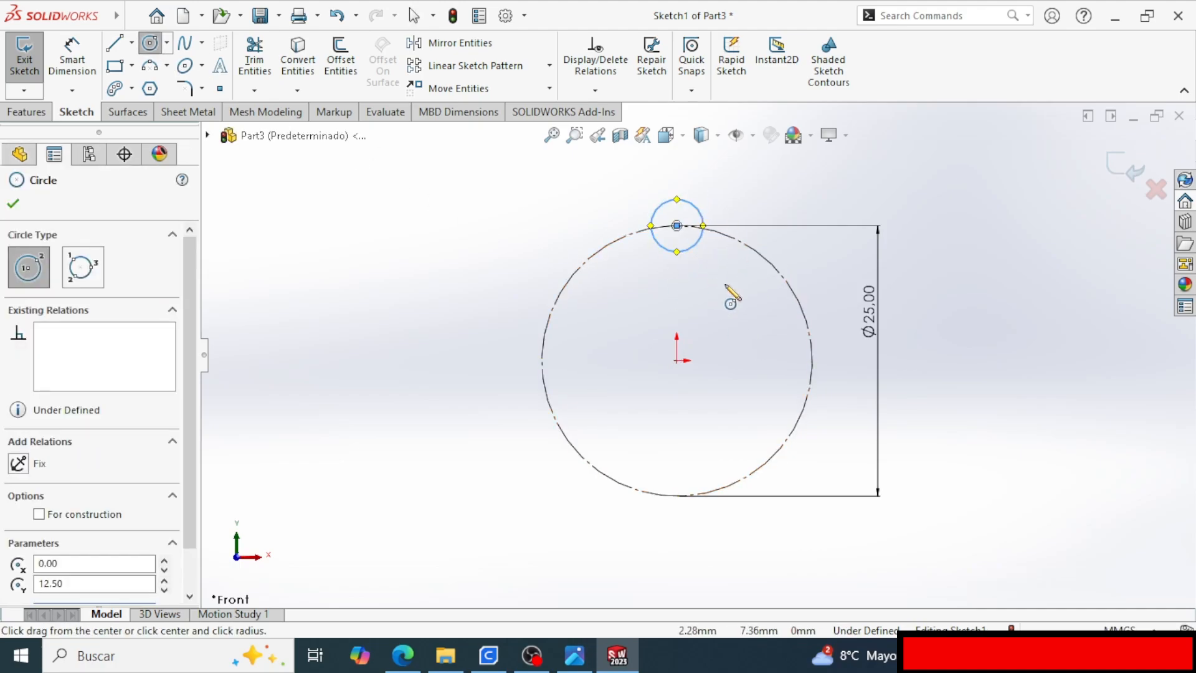
key(Escape)
Dimension the small roller circle's diameter as 6 mm.
key(d)
click(699, 210)
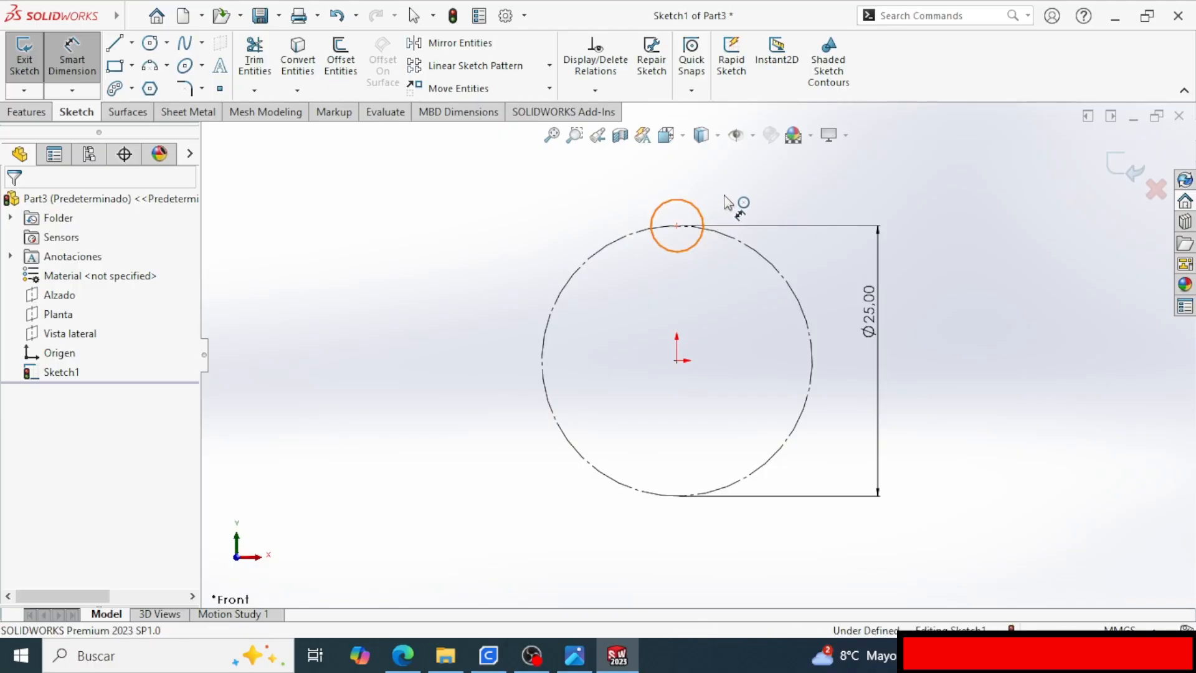
click(807, 199)
text(6)
key(Return)
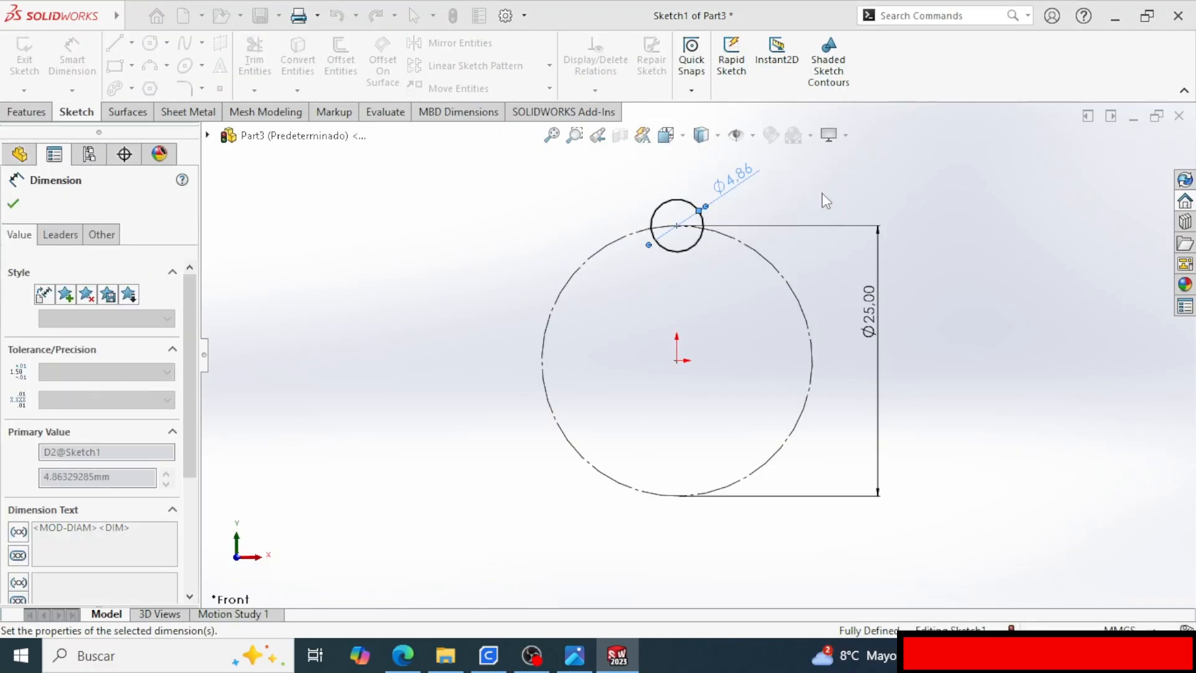
Check the number of rollers in the reference image and create a circular sketch pattern of 5 equally spaced 6 mm circles over 360 degrees.
click(579, 659)
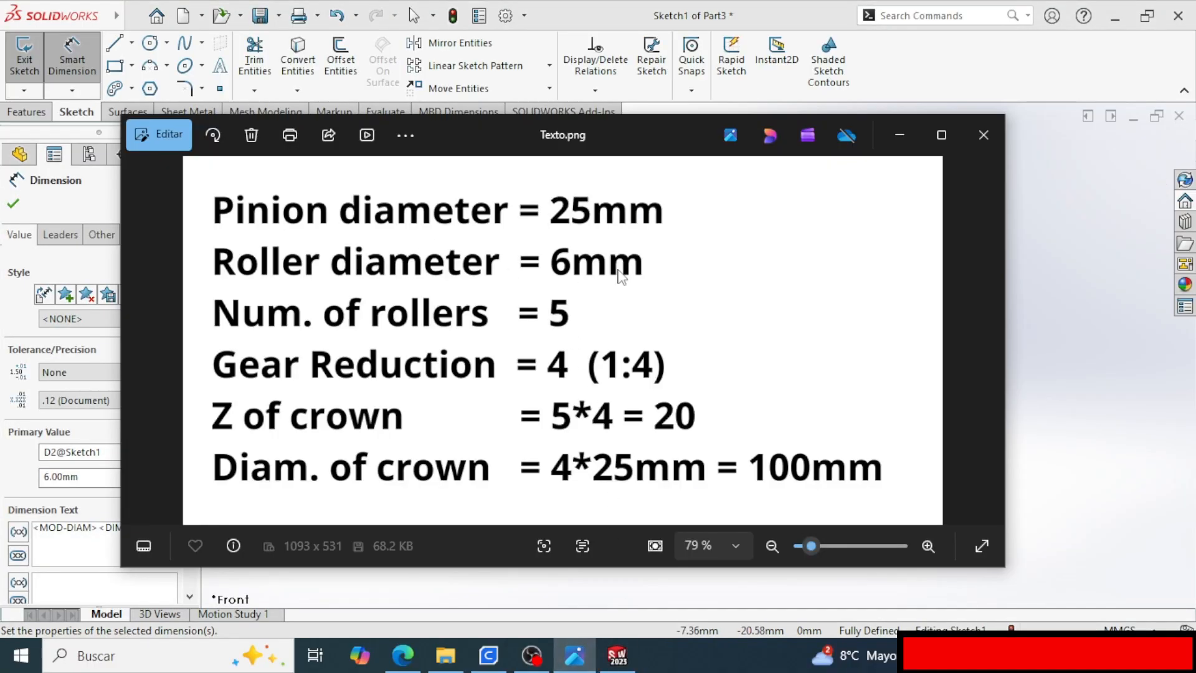
click(1065, 367)
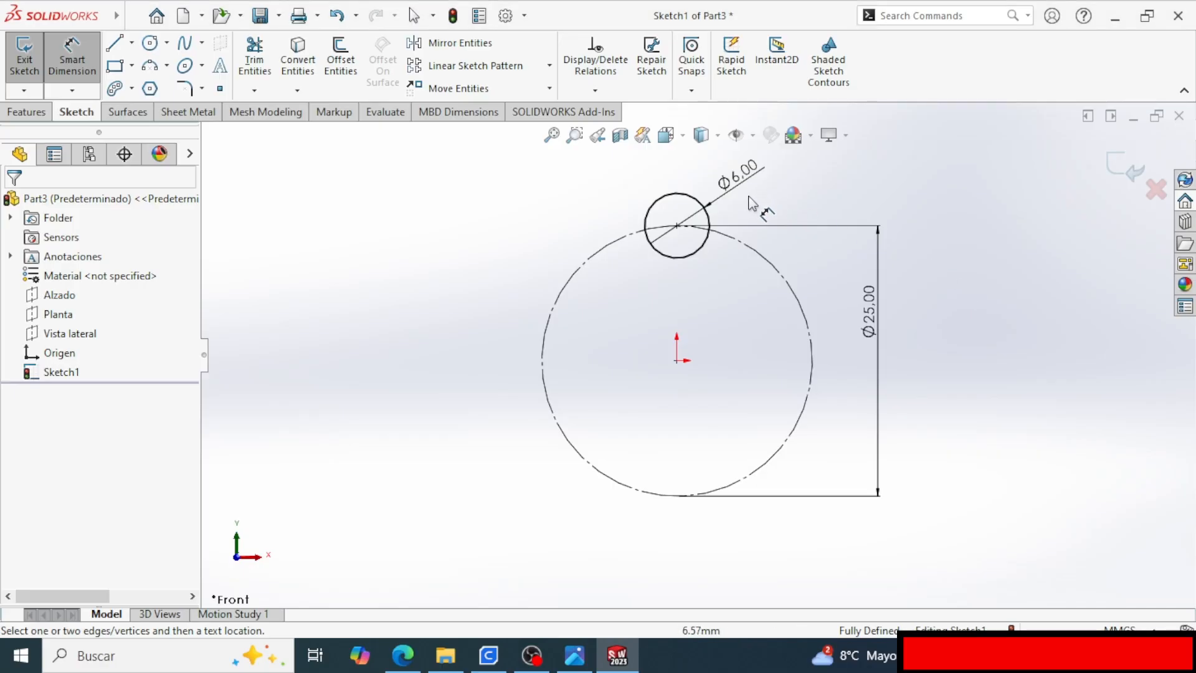
click(550, 66)
click(530, 111)
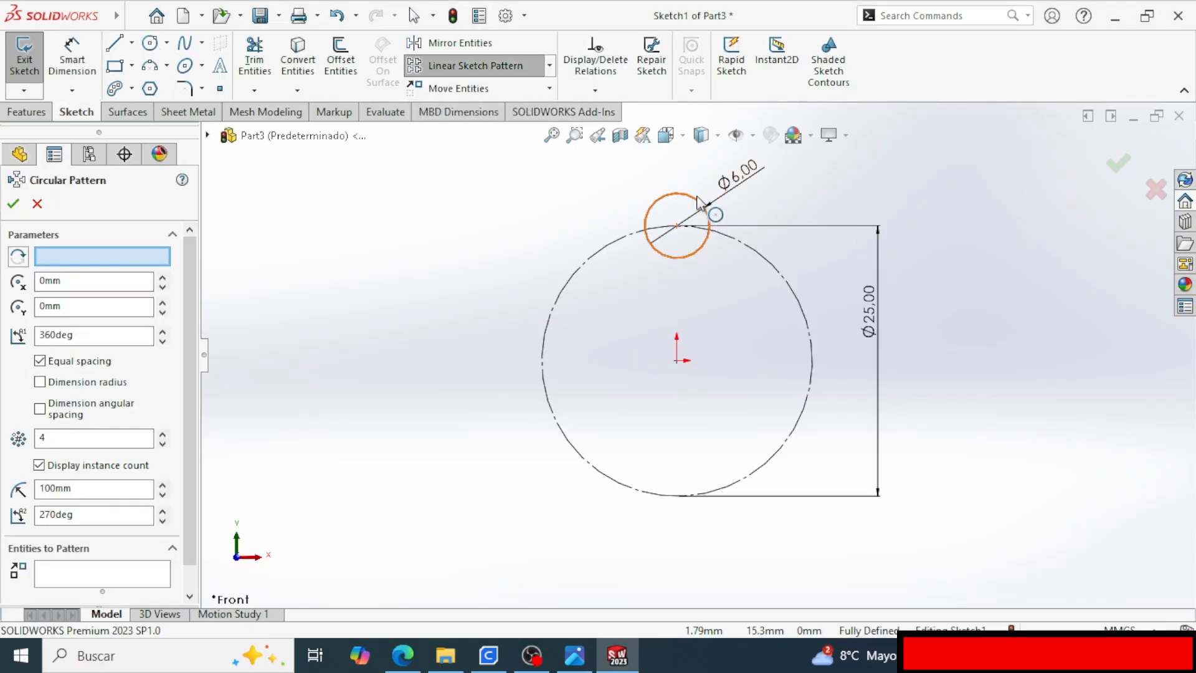
click(698, 202)
click(162, 435)
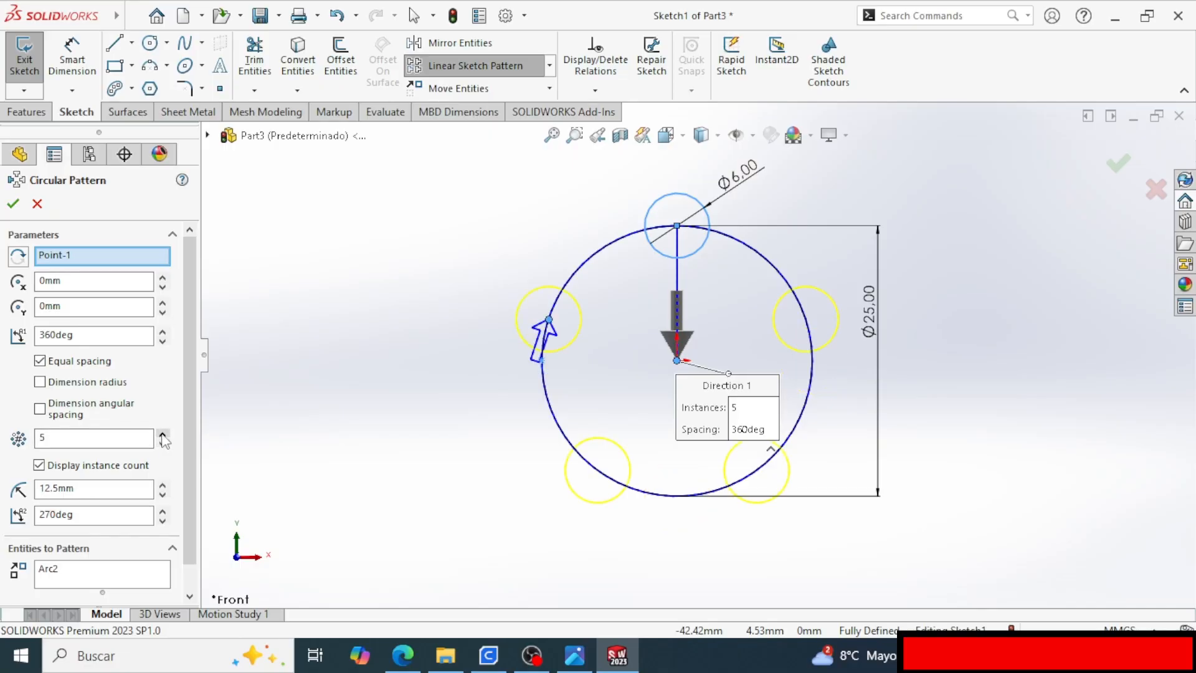
click(12, 203)
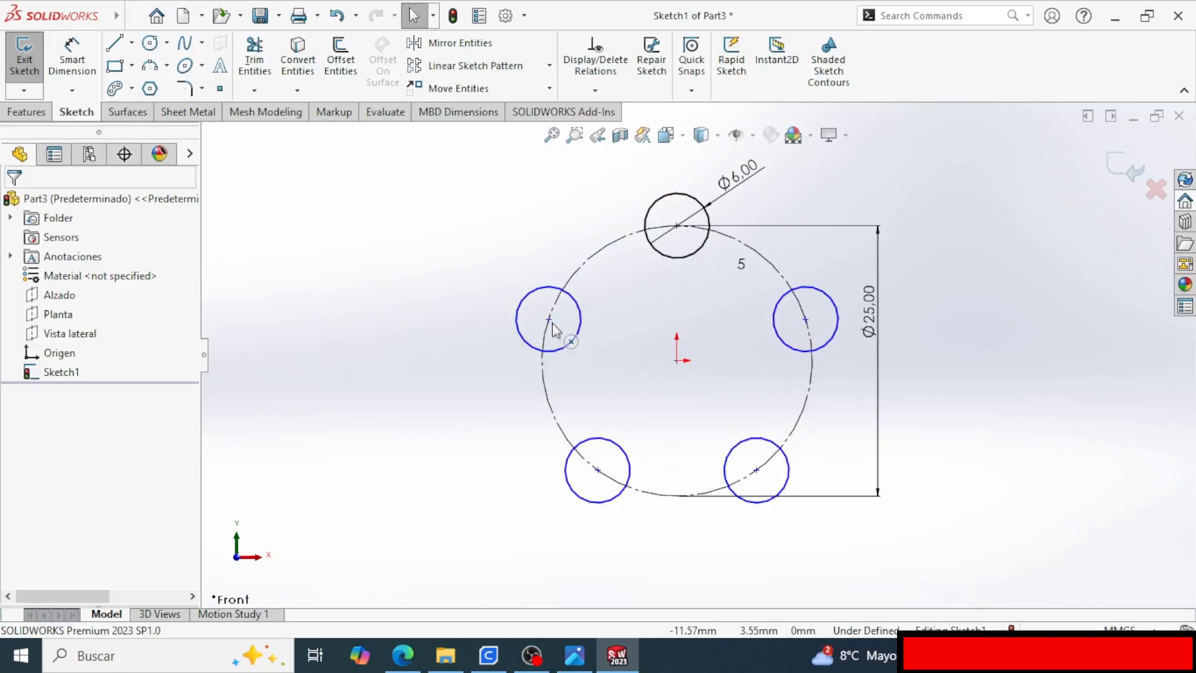
Fully define the patterned circles and draw an enclosing circle about 36 mm in diameter centred on the origin.
mouse_move(548, 319)
mouse_down()
mouse_move(454, 341)
mouse_move(646, 448)
mouse_move(677, 361)
mouse_move(499, 315)
mouse_move(873, 360)
mouse_up()
click(653, 388)
click(150, 44)
key(Escape)
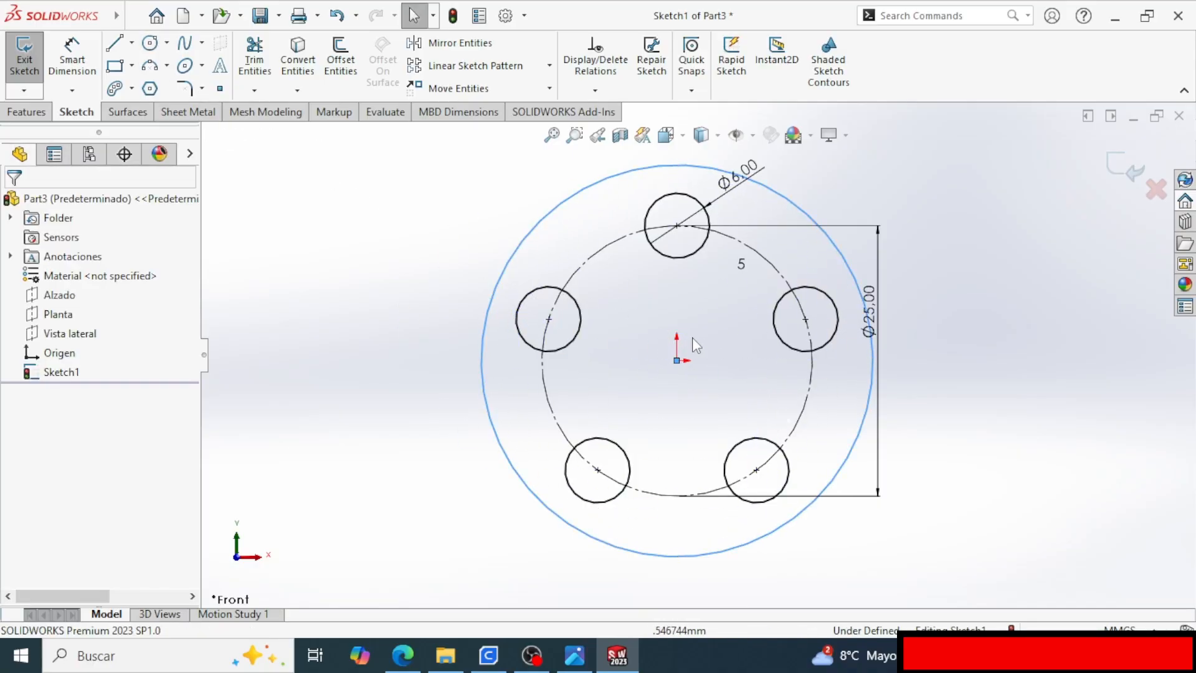
key(Escape)
Dimension the enclosing outer circle's diameter as 35 mm.
right_drag(688, 313, 684, 268)
click(508, 266)
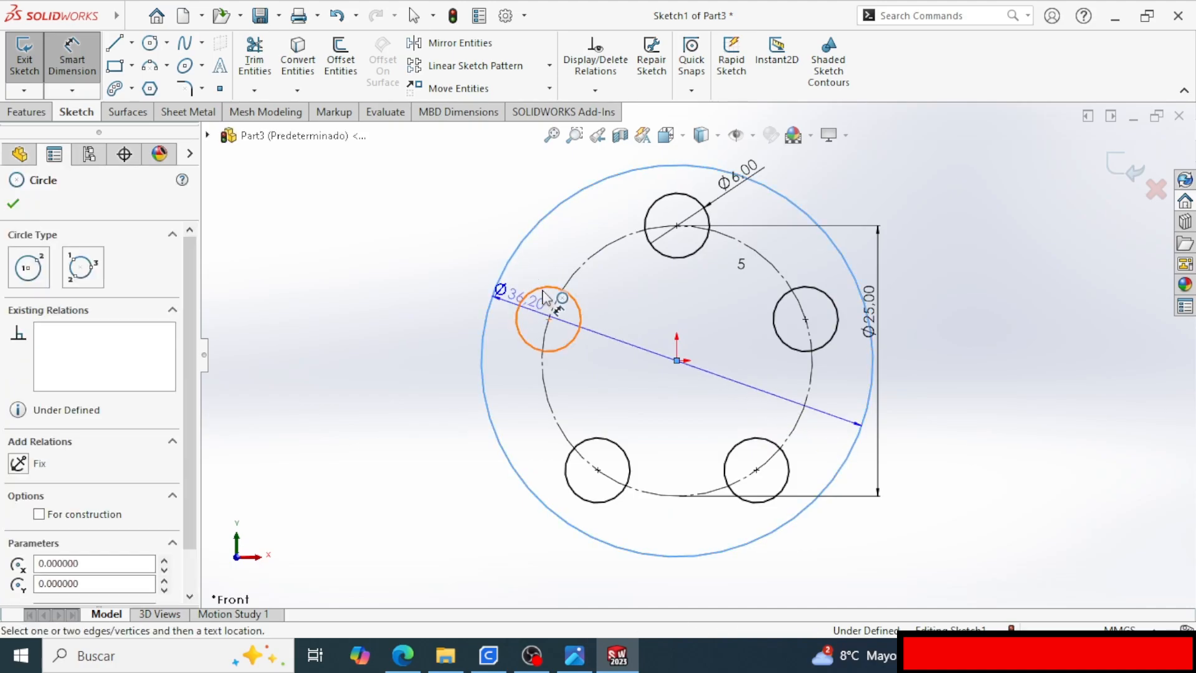
click(468, 237)
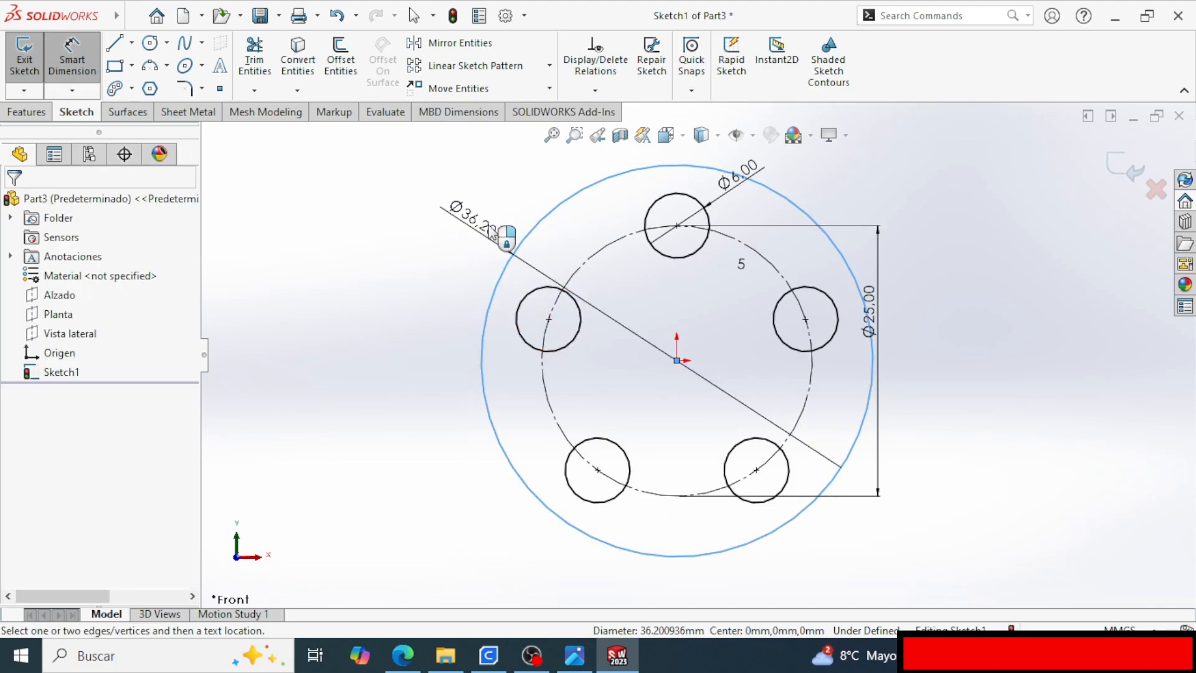
key(Return)
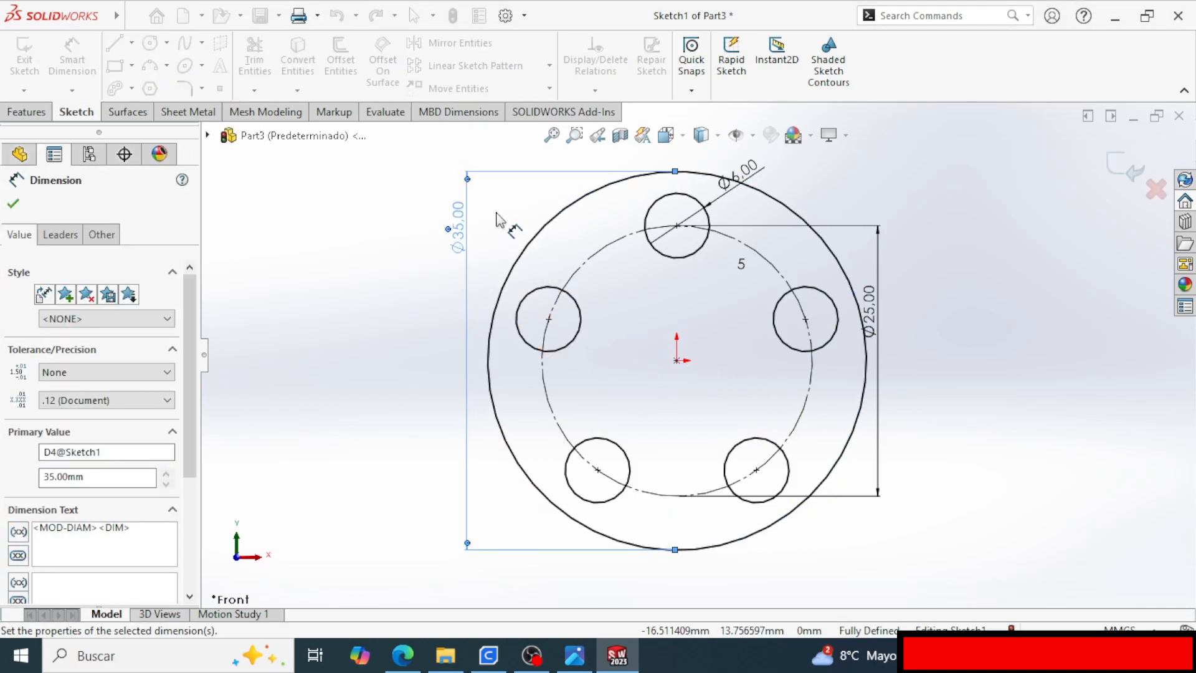
click(664, 327)
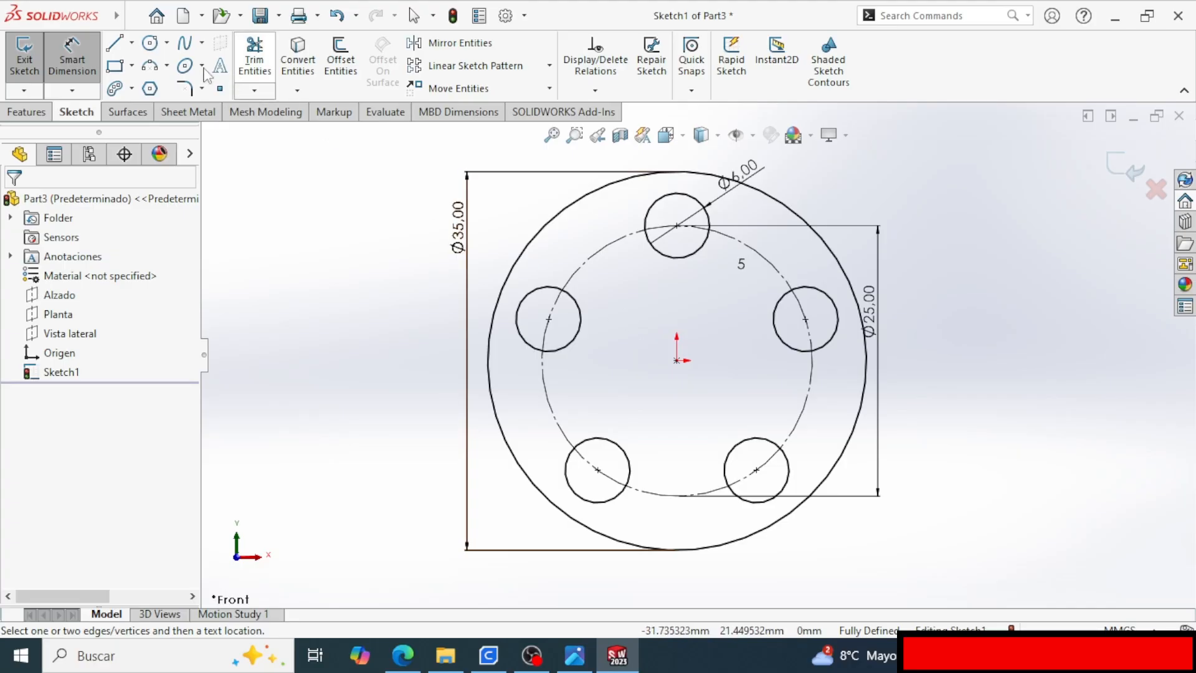
Draw a central circle about 8.7 mm in diameter centred on the origin, inside the ring of rollers.
click(150, 42)
click(677, 360)
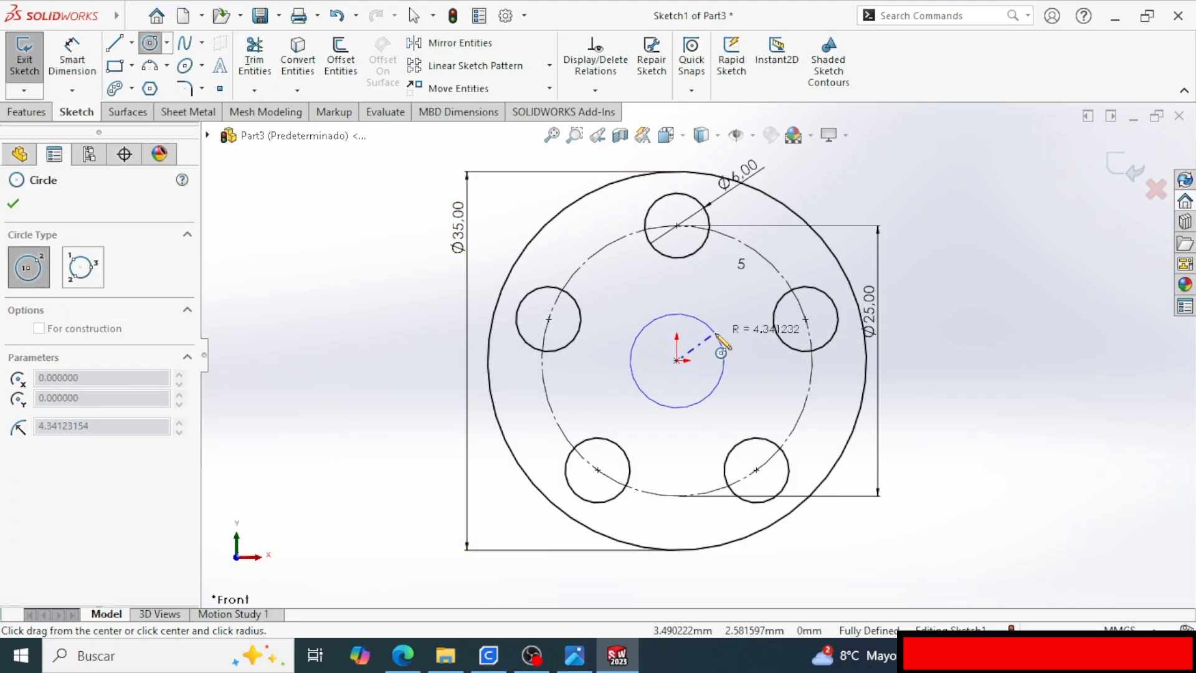
click(714, 333)
key(Escape)
Dimension the central circle's diameter as 8 mm.
right_drag(722, 361, 718, 339)
click(721, 344)
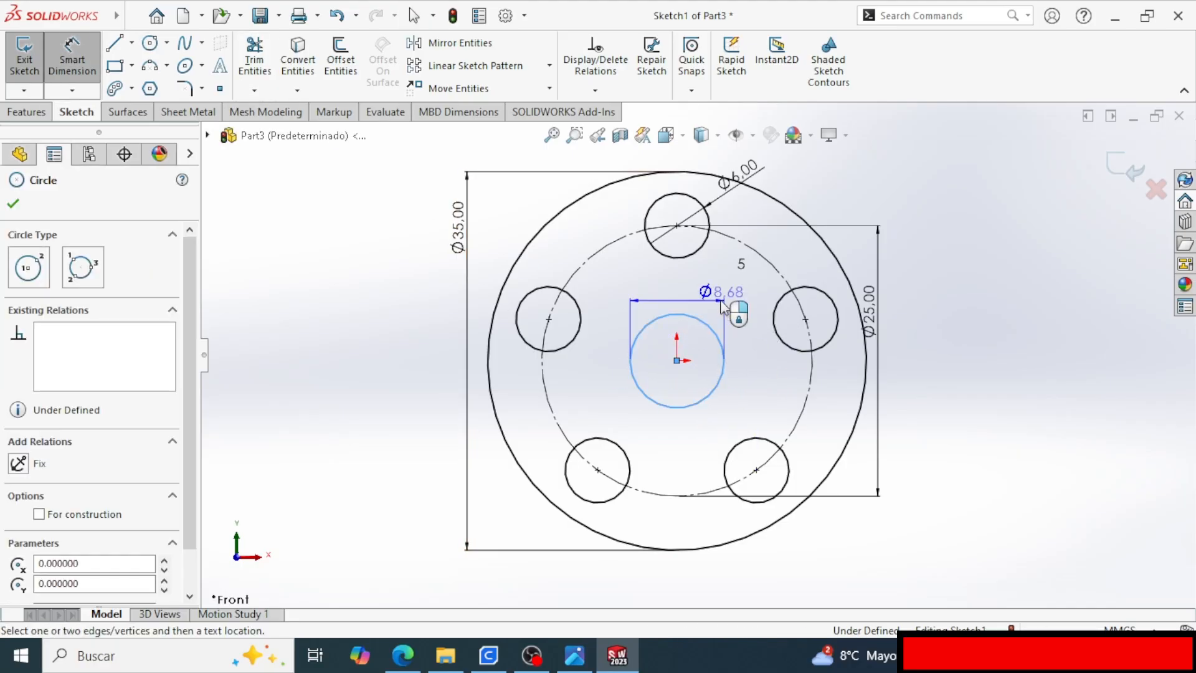
click(755, 325)
text(8)
key(Return)
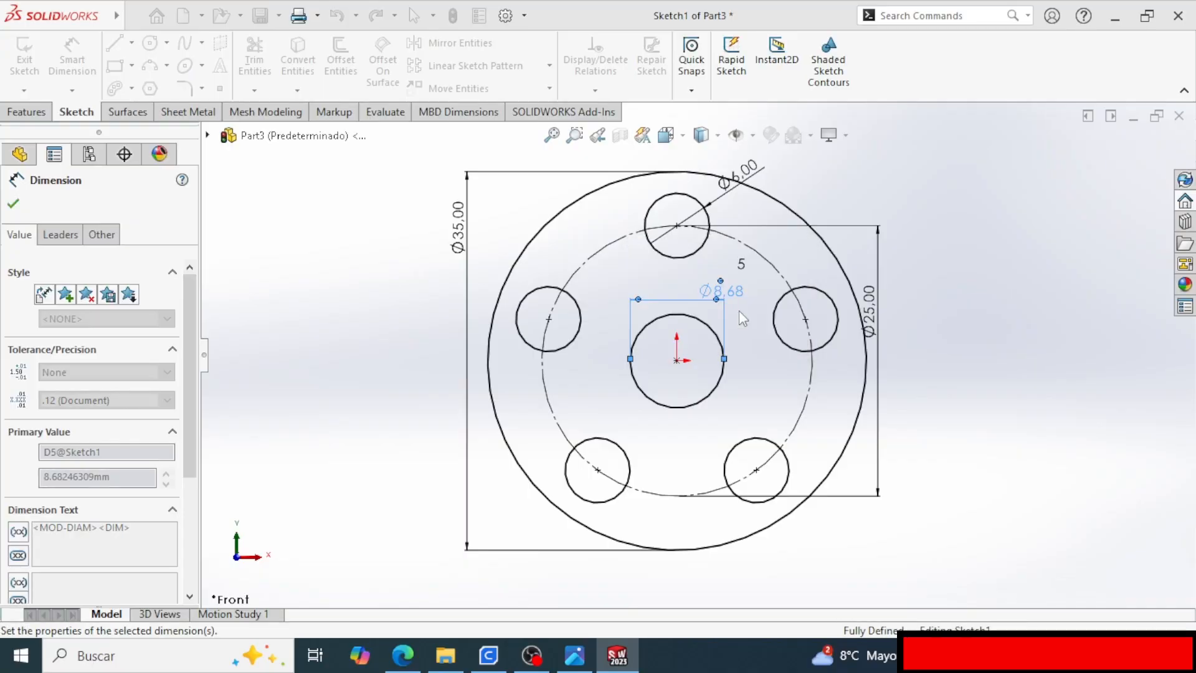
key(Escape)
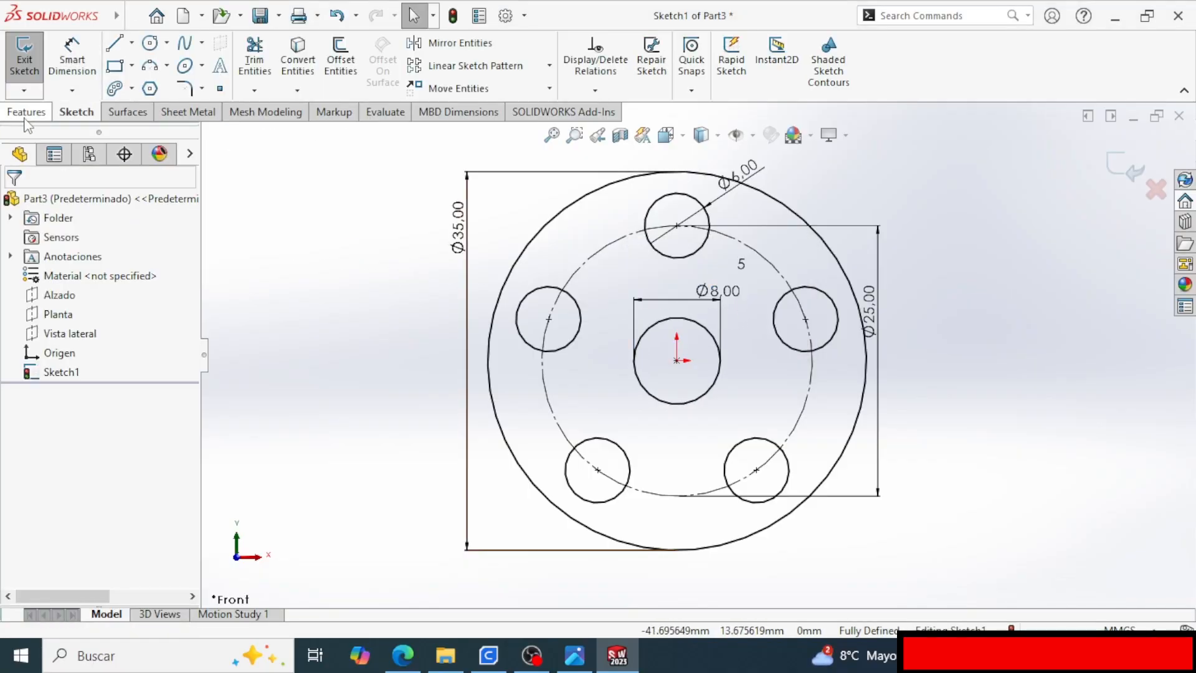
Extrude the area between the 35 mm outer circle and the 8 mm central circle 5 mm deep in the reversed direction.
click(26, 112)
click(31, 62)
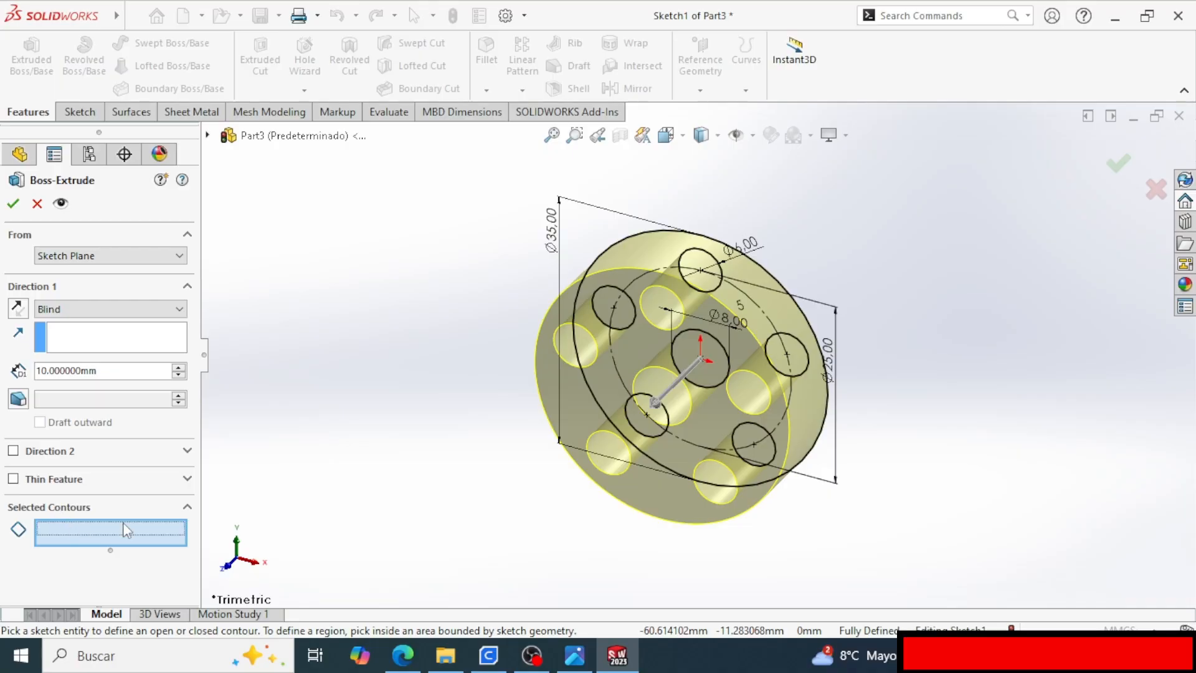
click(573, 305)
click(678, 342)
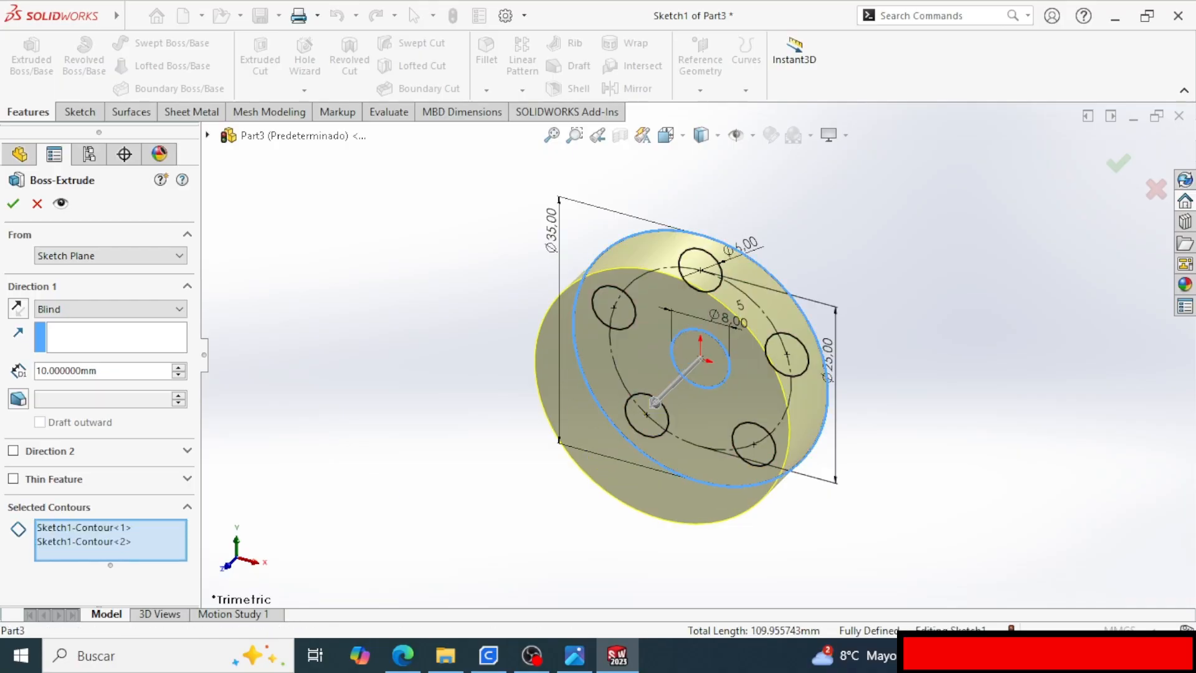
scroll(685, 353, down, 3)
click(18, 310)
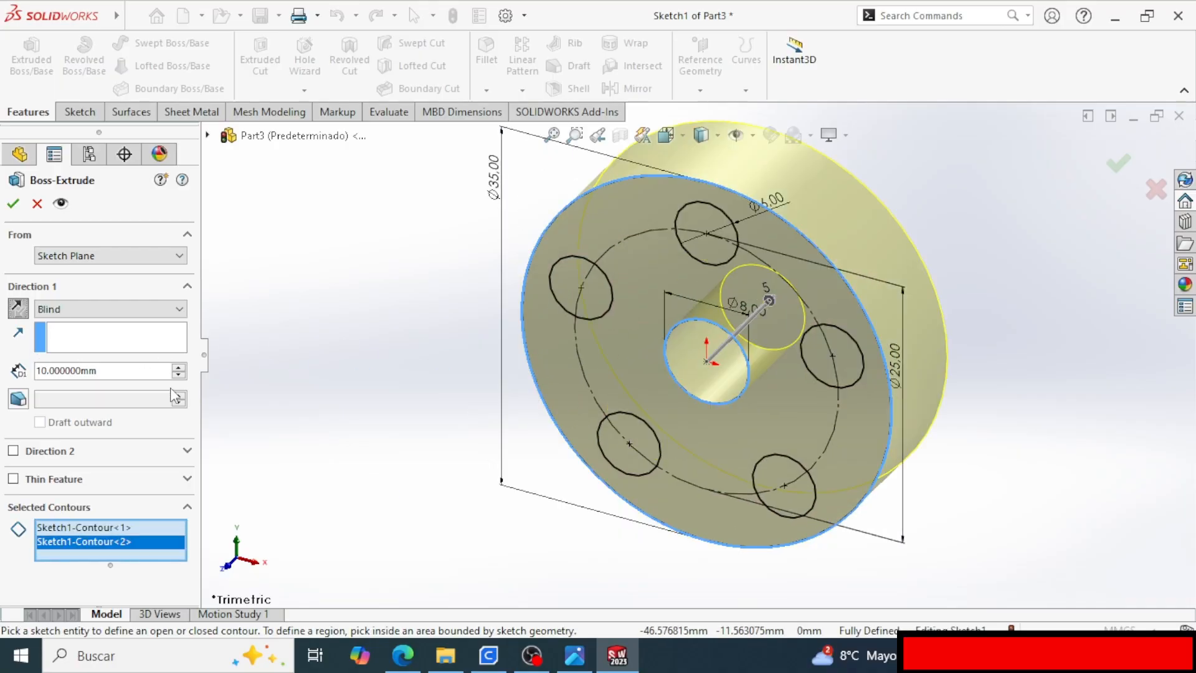
text(5)
key(Return)
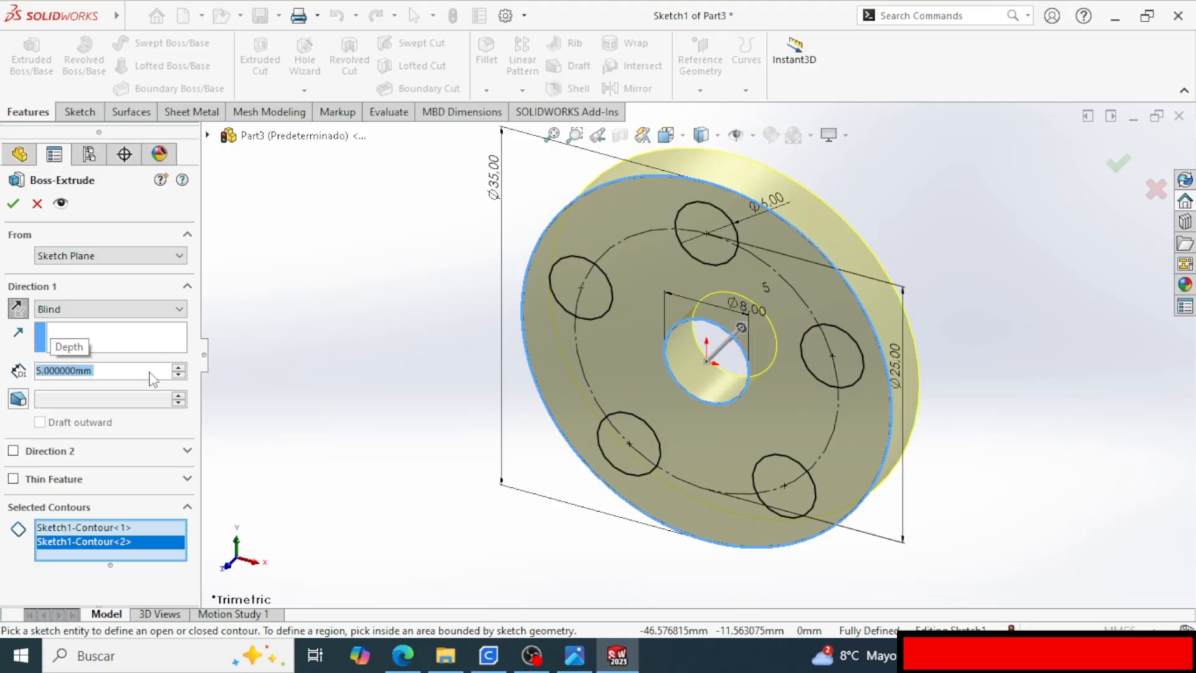
click(13, 204)
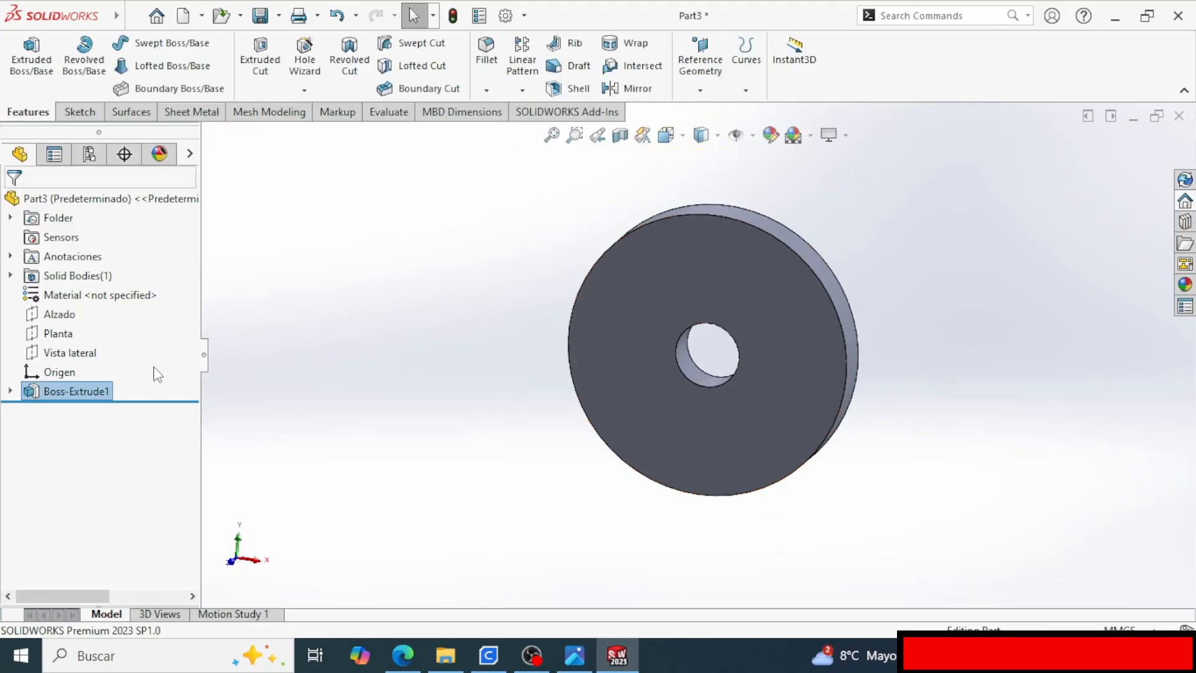
Start a boss extrusion from the disc's sketch, using only the five roller circles as its contours.
click(10, 391)
click(69, 411)
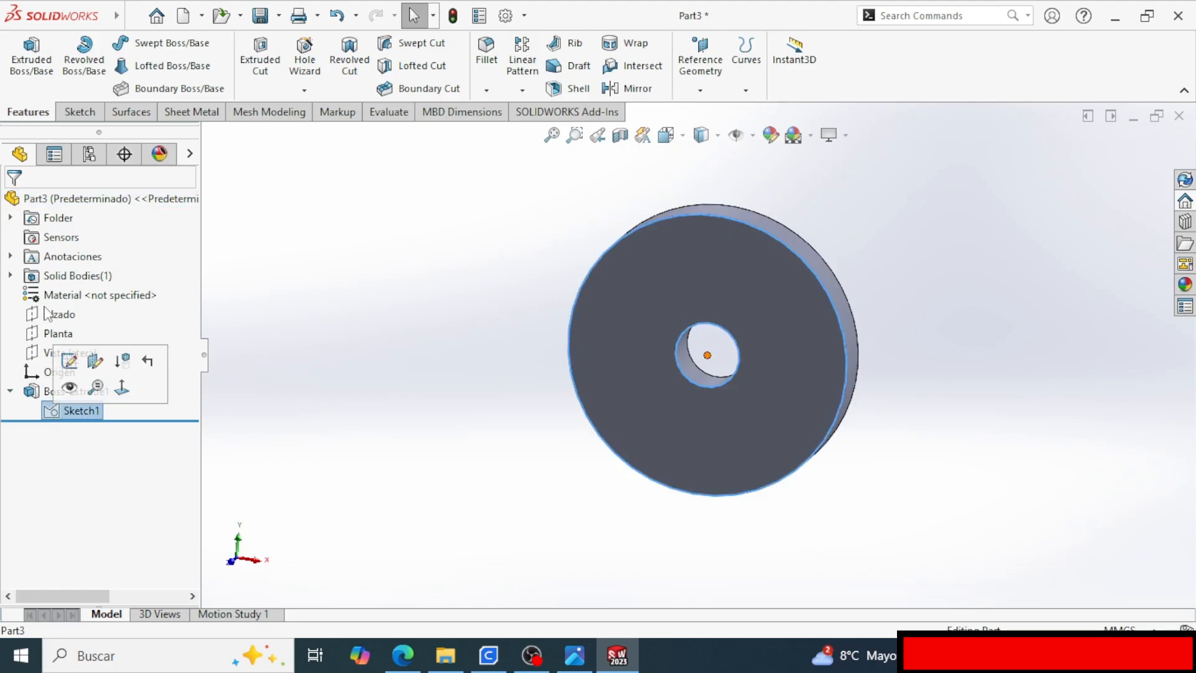
click(32, 59)
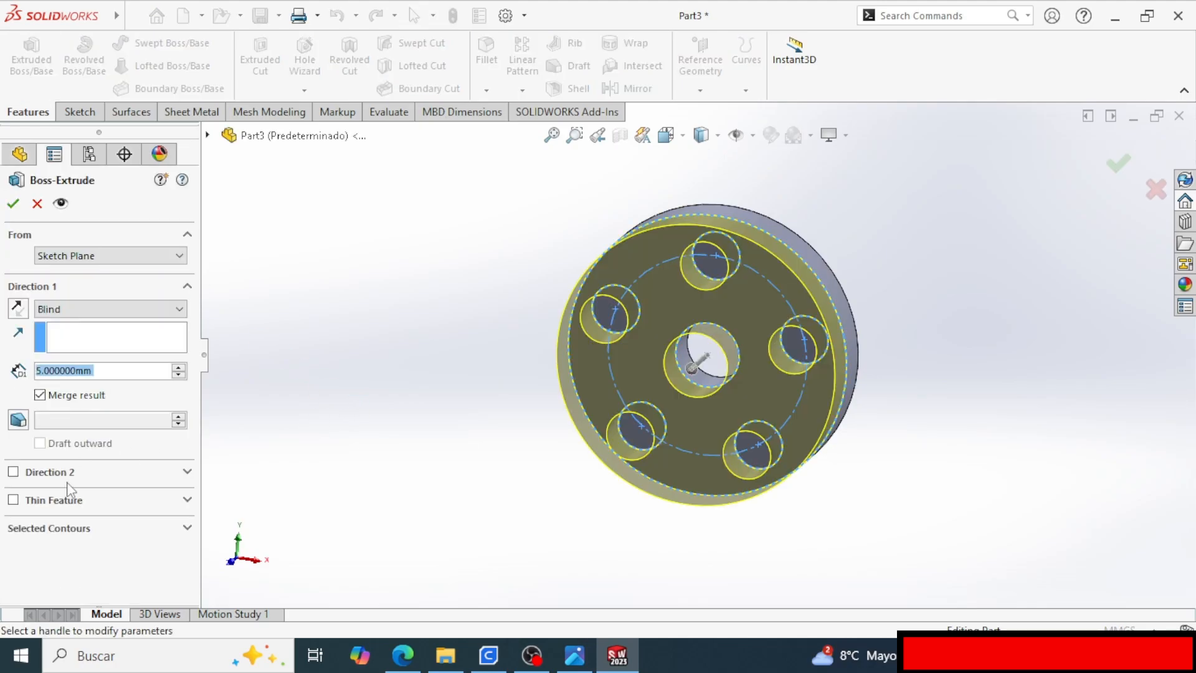
click(73, 527)
right_click(100, 553)
click(142, 473)
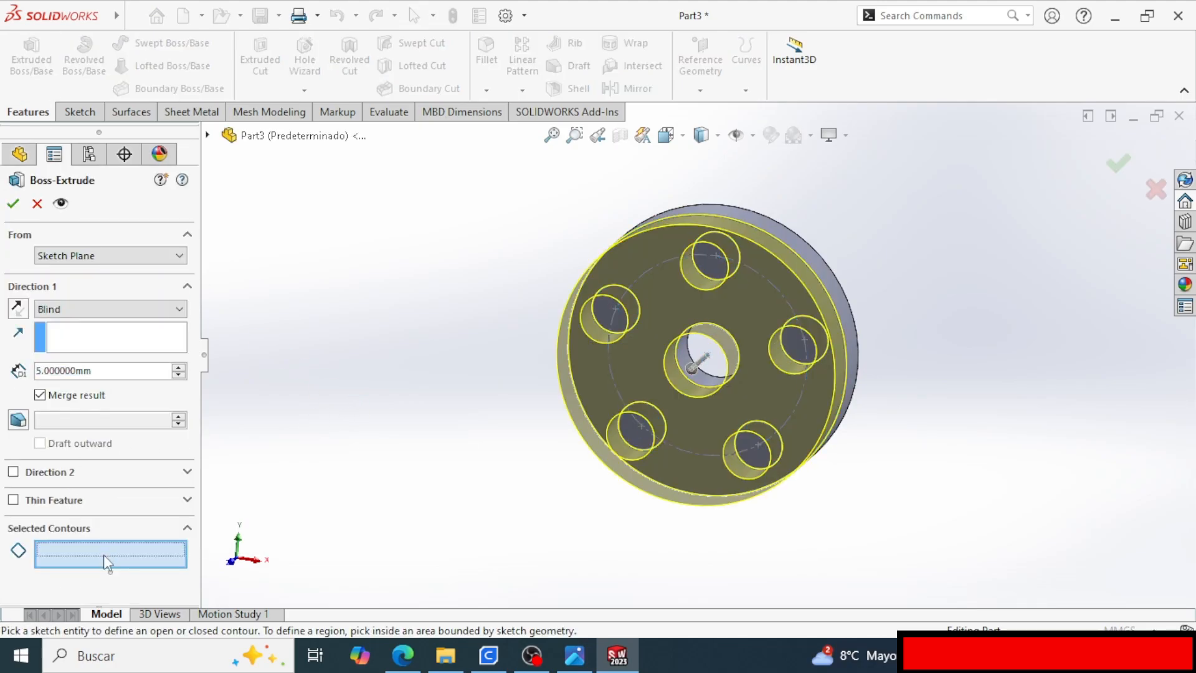
scroll(652, 328, down, 3)
click(573, 305)
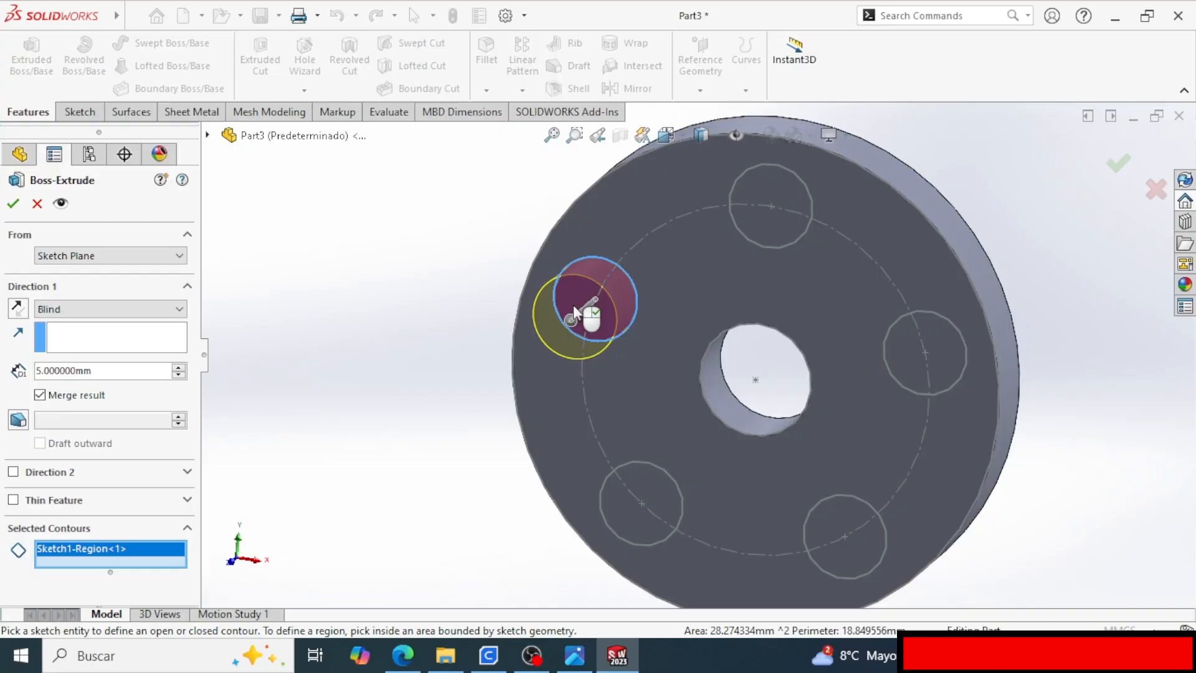
click(764, 229)
click(906, 363)
click(832, 514)
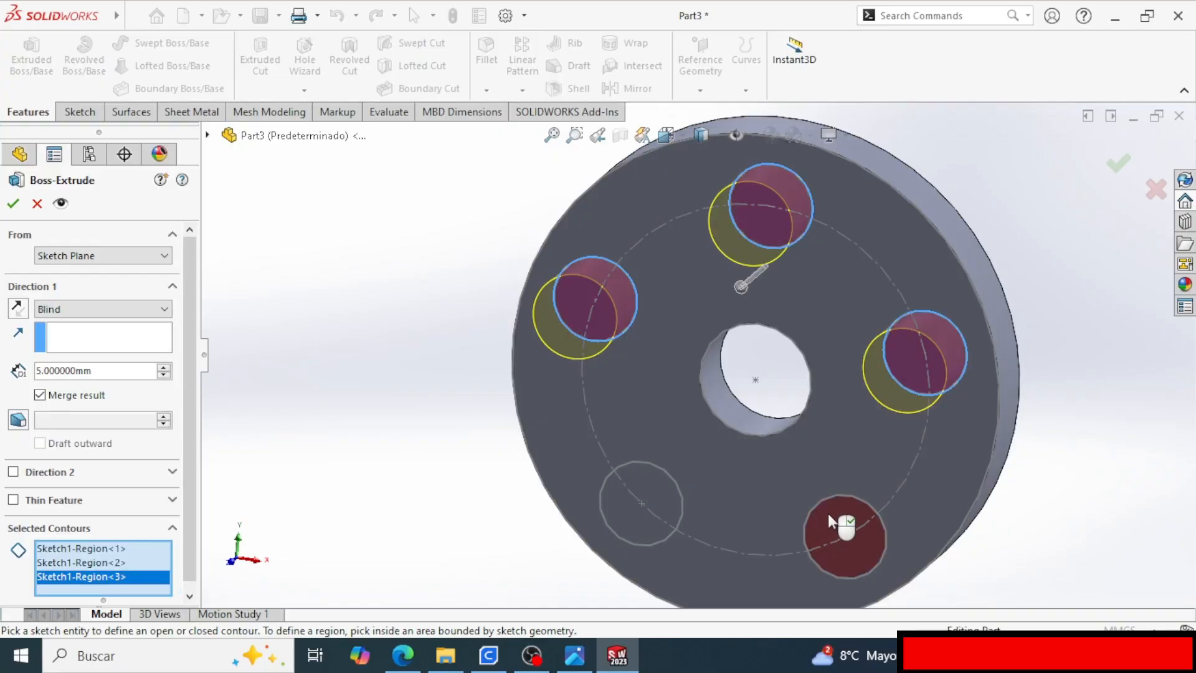
click(638, 489)
Set the roller extrusion depth to 15 mm and create the five rollers.
middle_drag(642, 476, 659, 499)
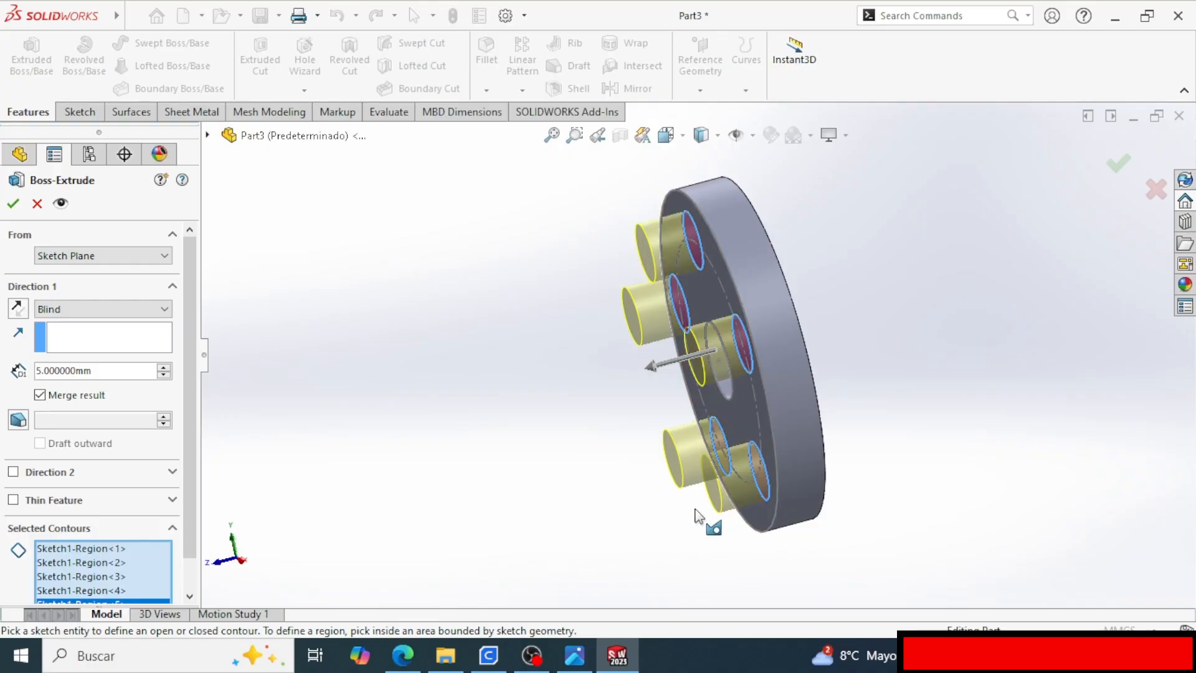
middle_drag(625, 322, 738, 327)
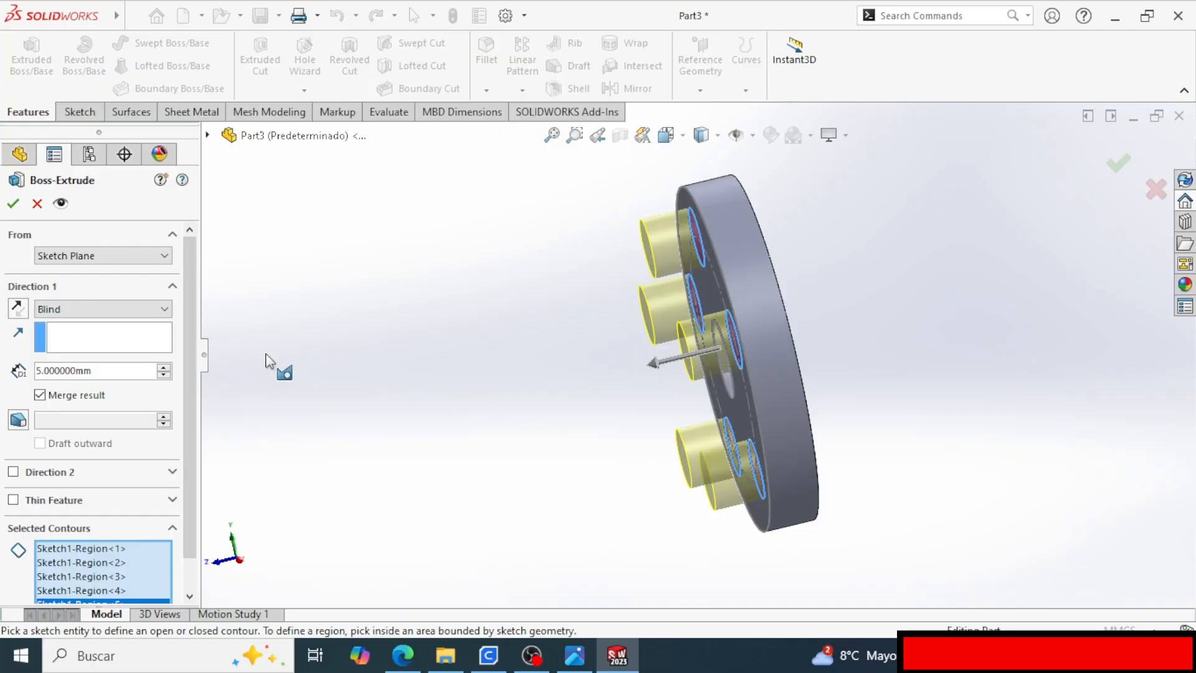
text(15)
key(Return)
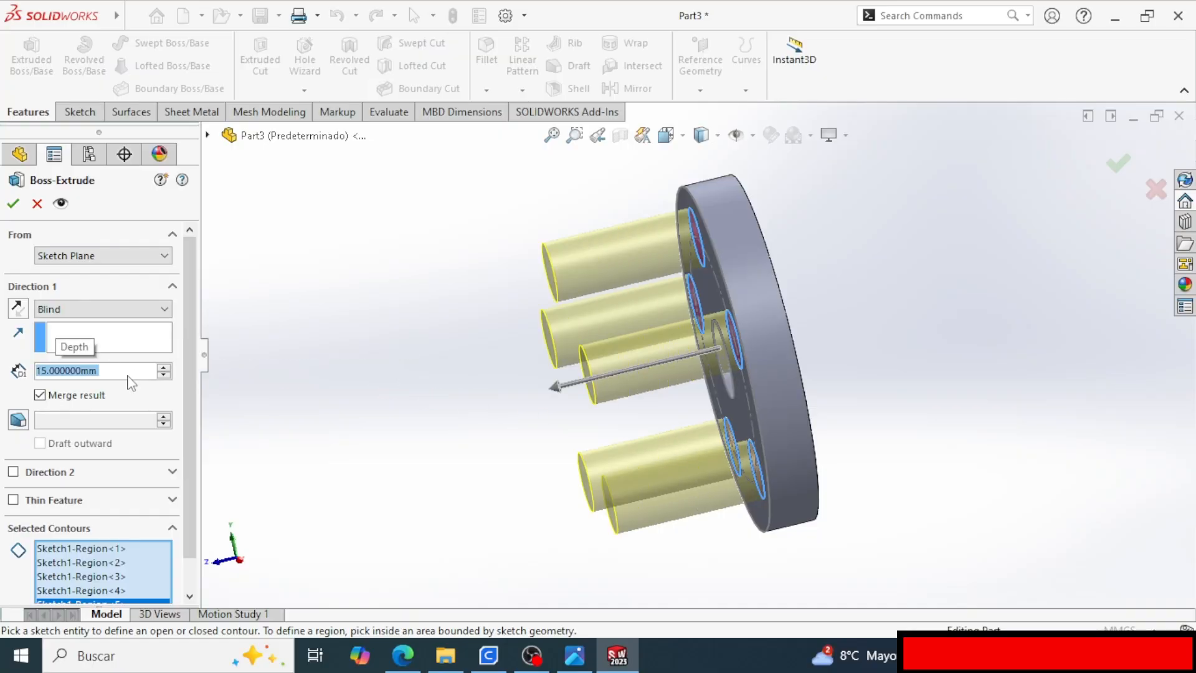
click(14, 203)
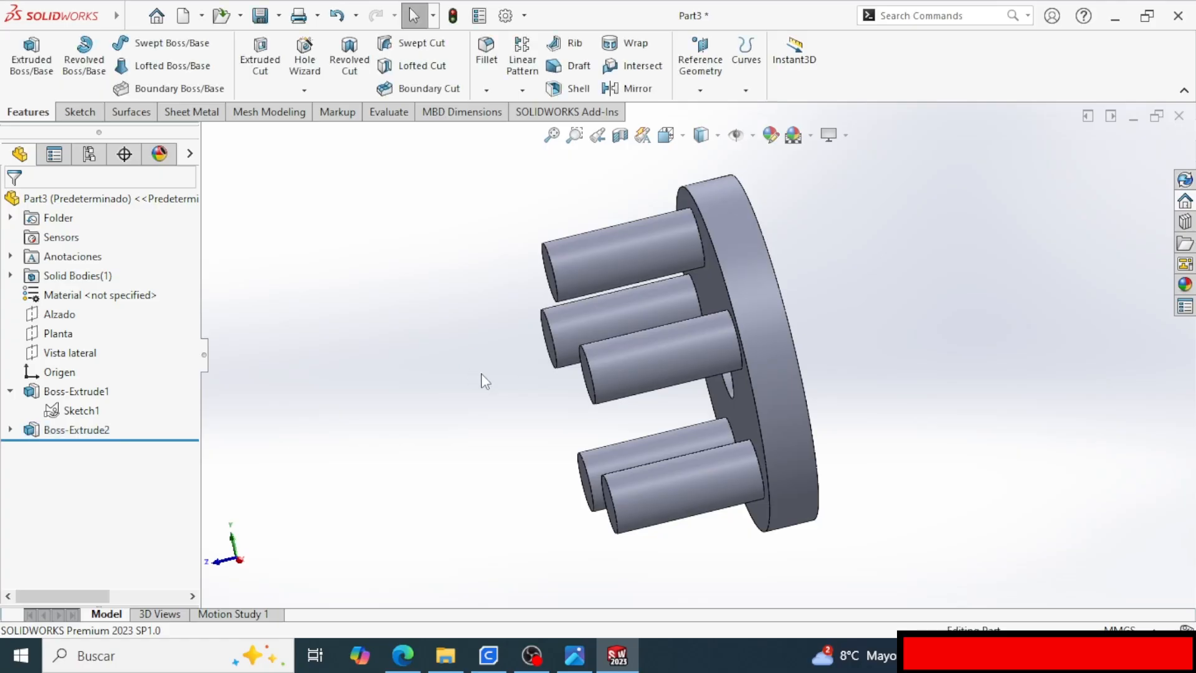
Save the part as PinionGear in the Tutorial folder.
middle_drag(480, 379, 732, 346)
middle_drag(824, 285, 699, 347)
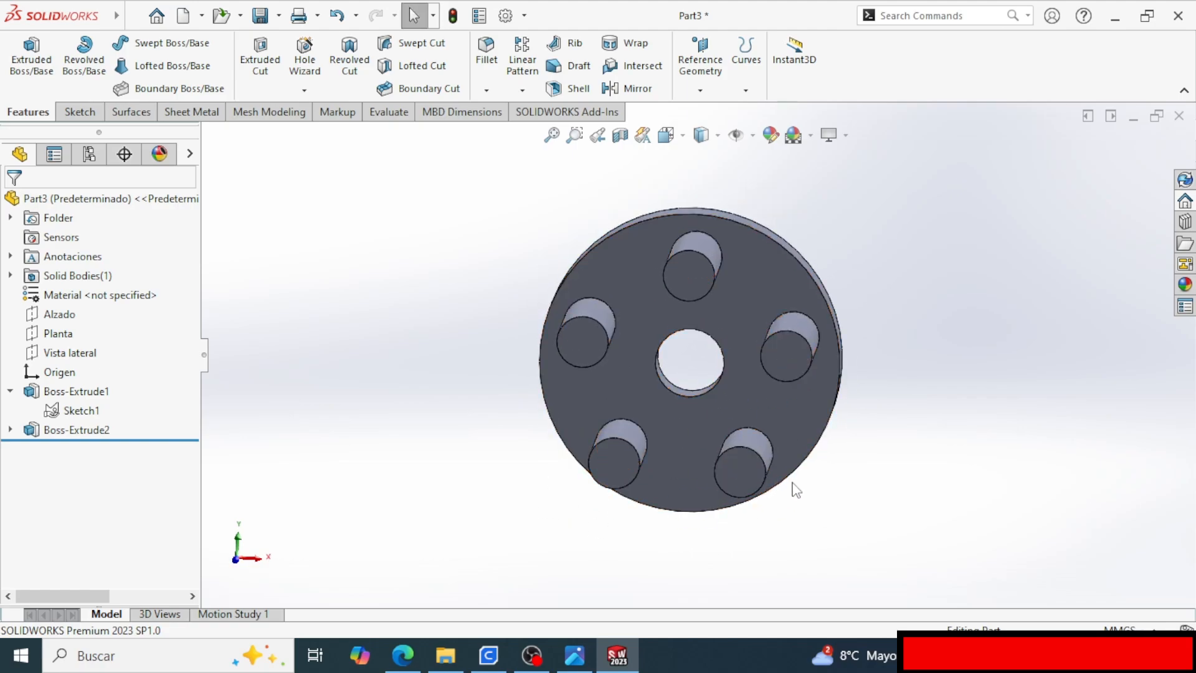
click(133, 16)
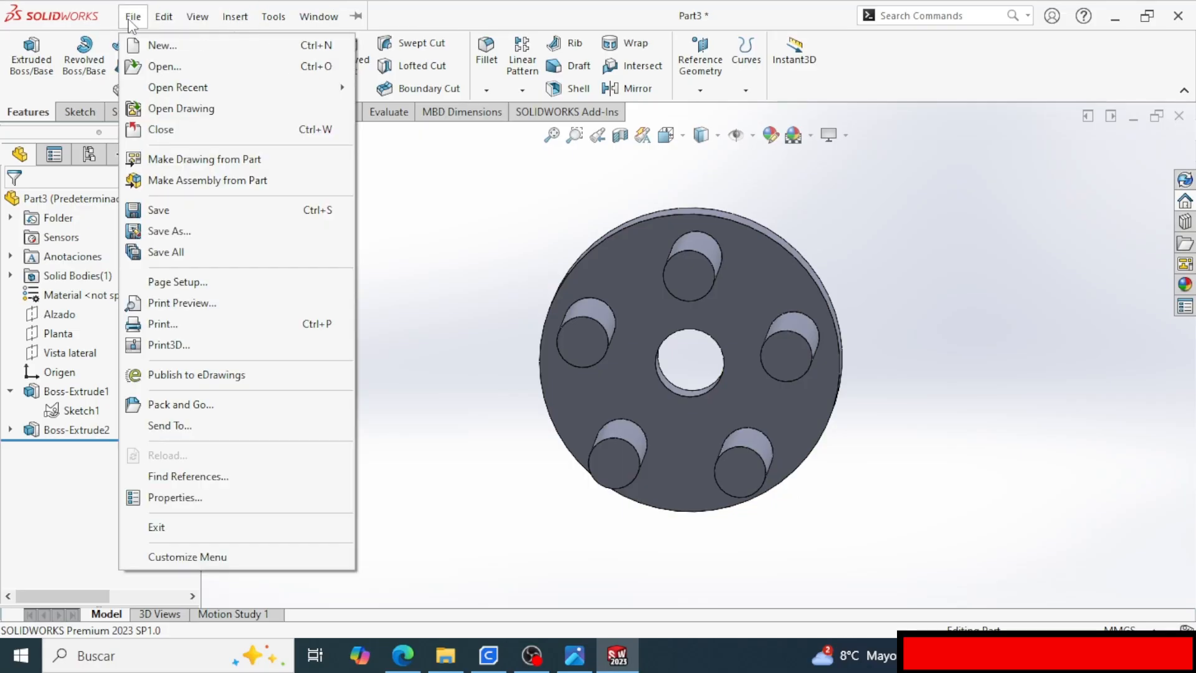
click(190, 210)
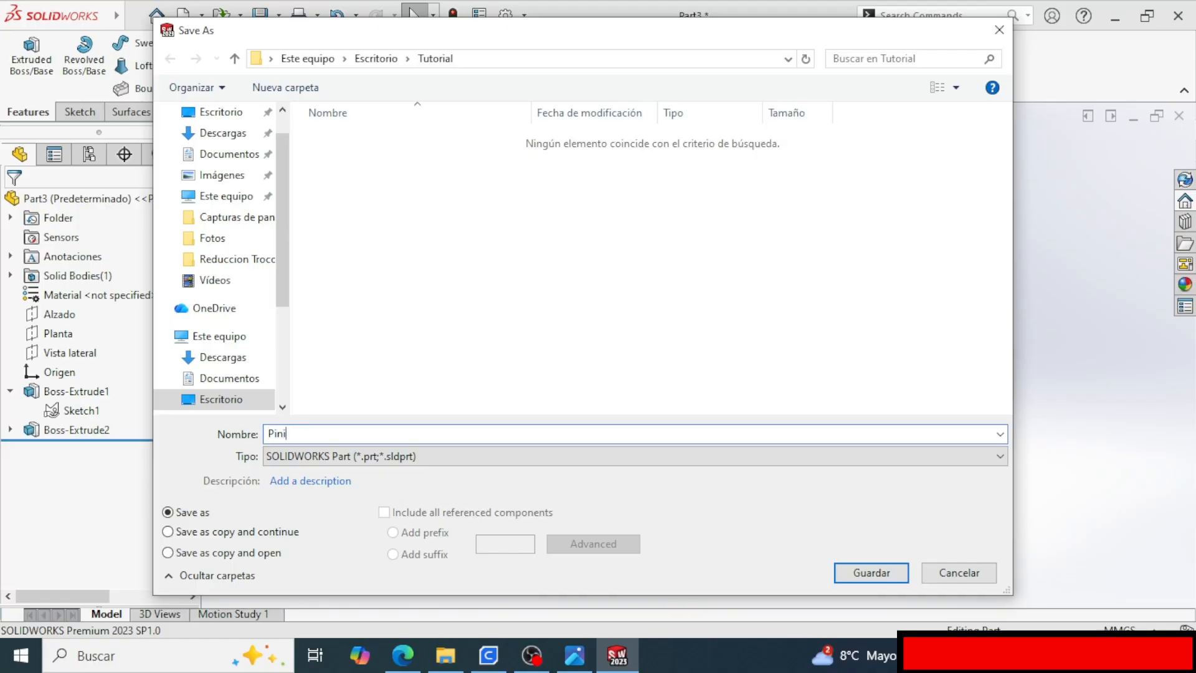
text(PinionGear)
key(Return)
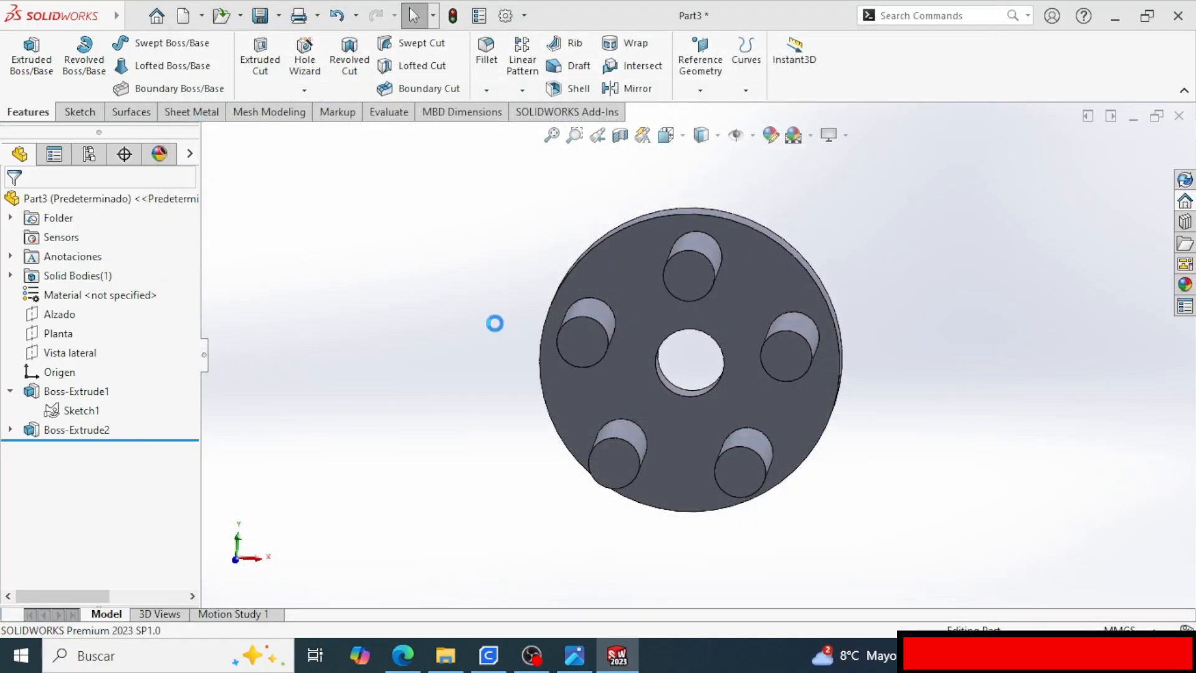
Export a copy of the pinion as an STL file named PinionGear.
click(132, 16)
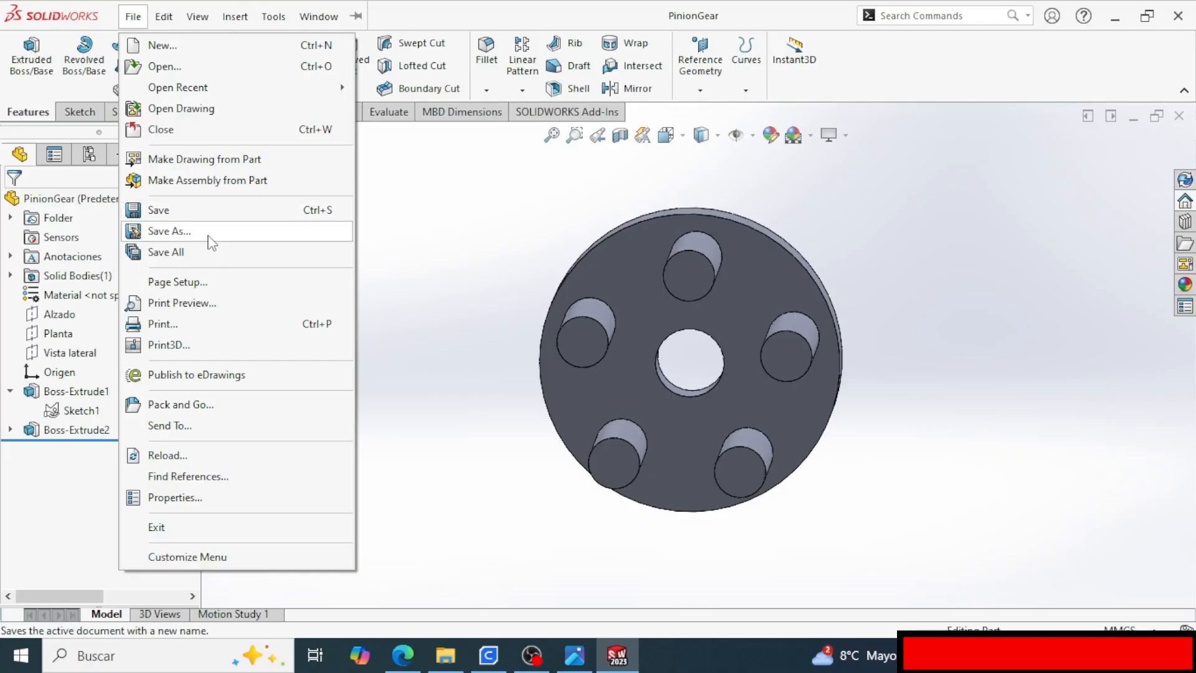
click(212, 237)
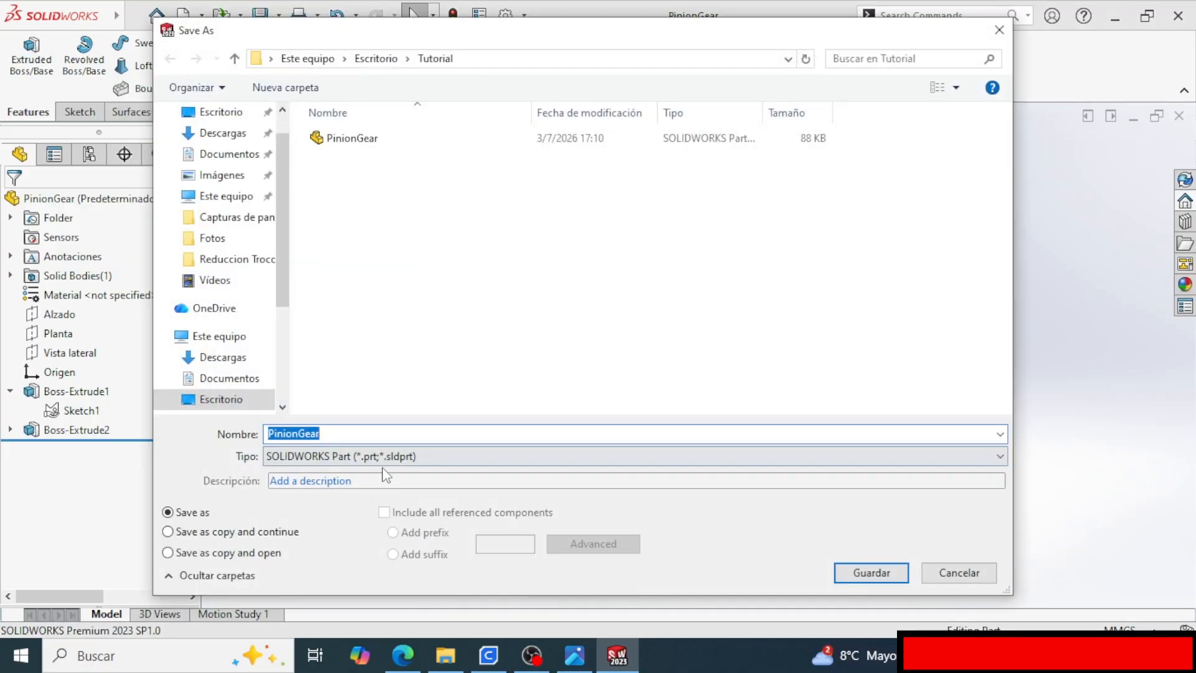
click(377, 458)
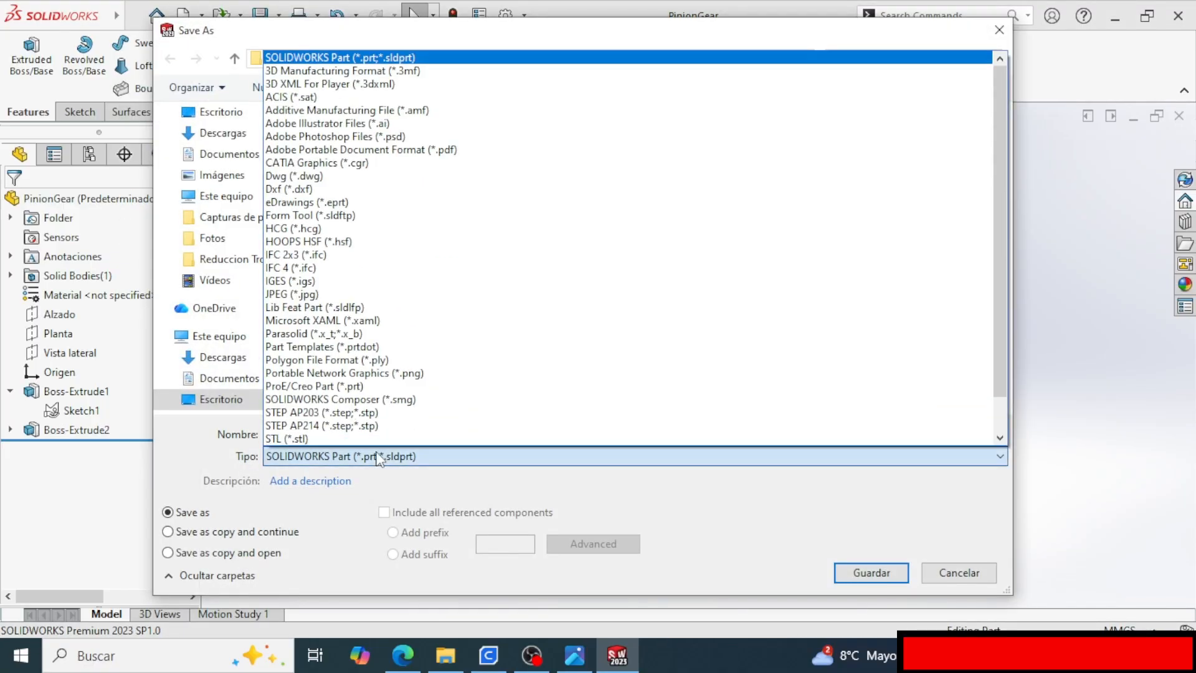
click(377, 446)
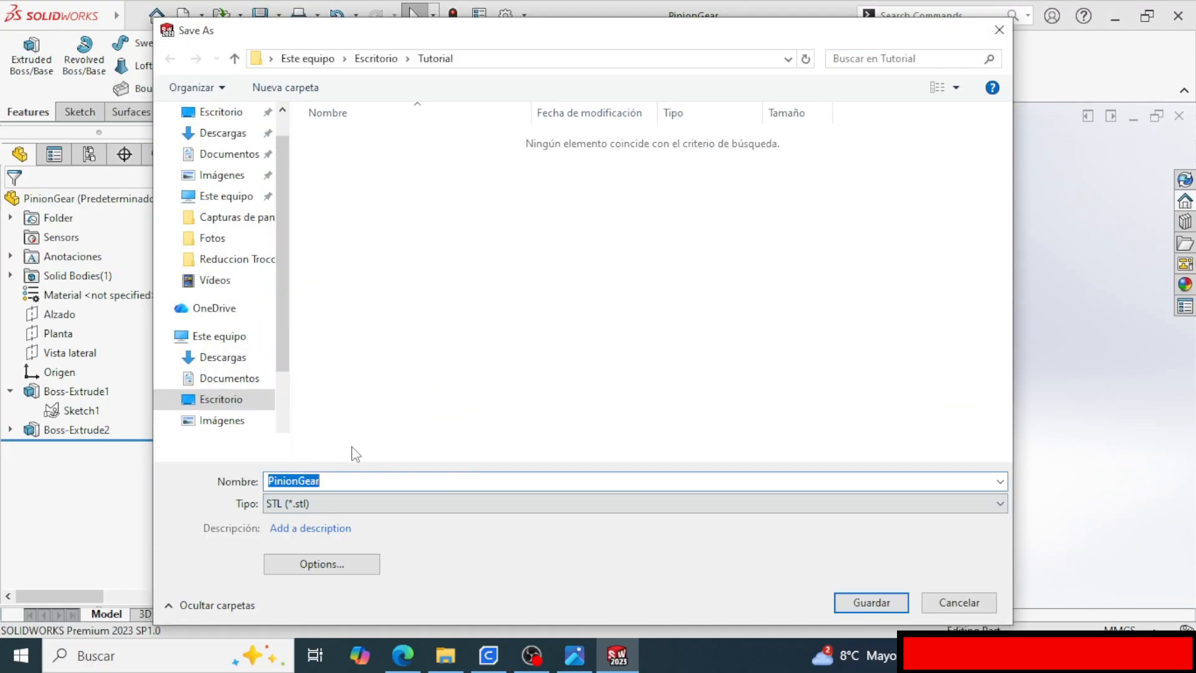
click(880, 607)
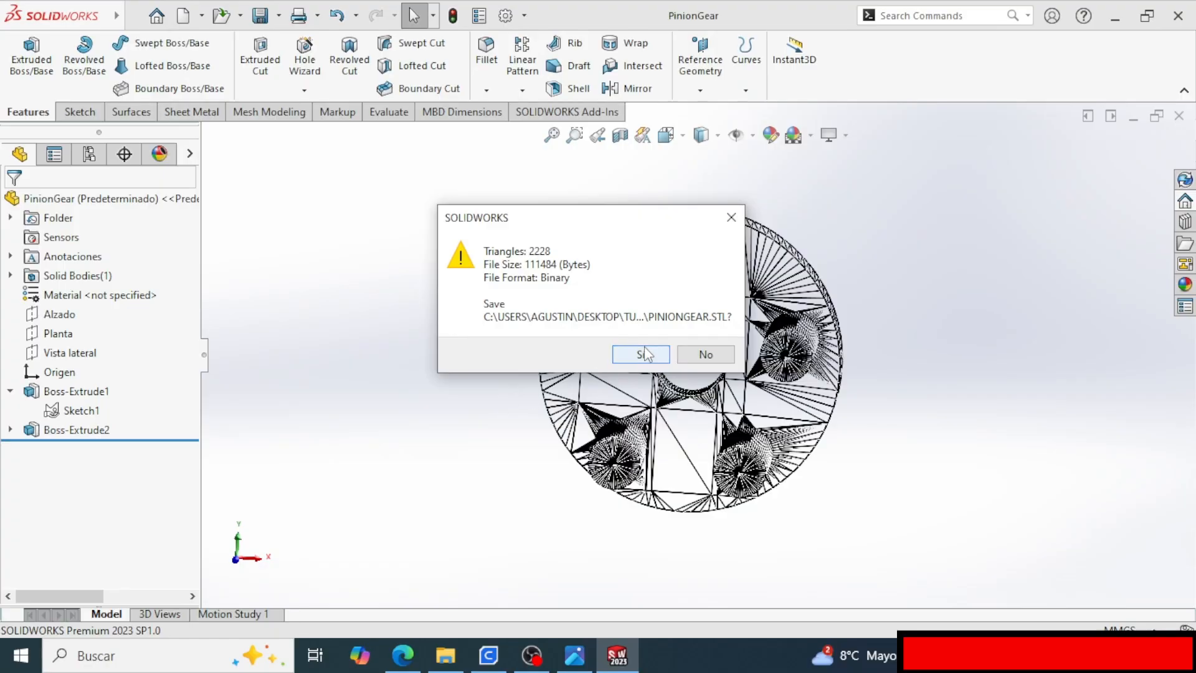
click(645, 350)
Close the pinion part and create a new part document.
key(ctrl+w)
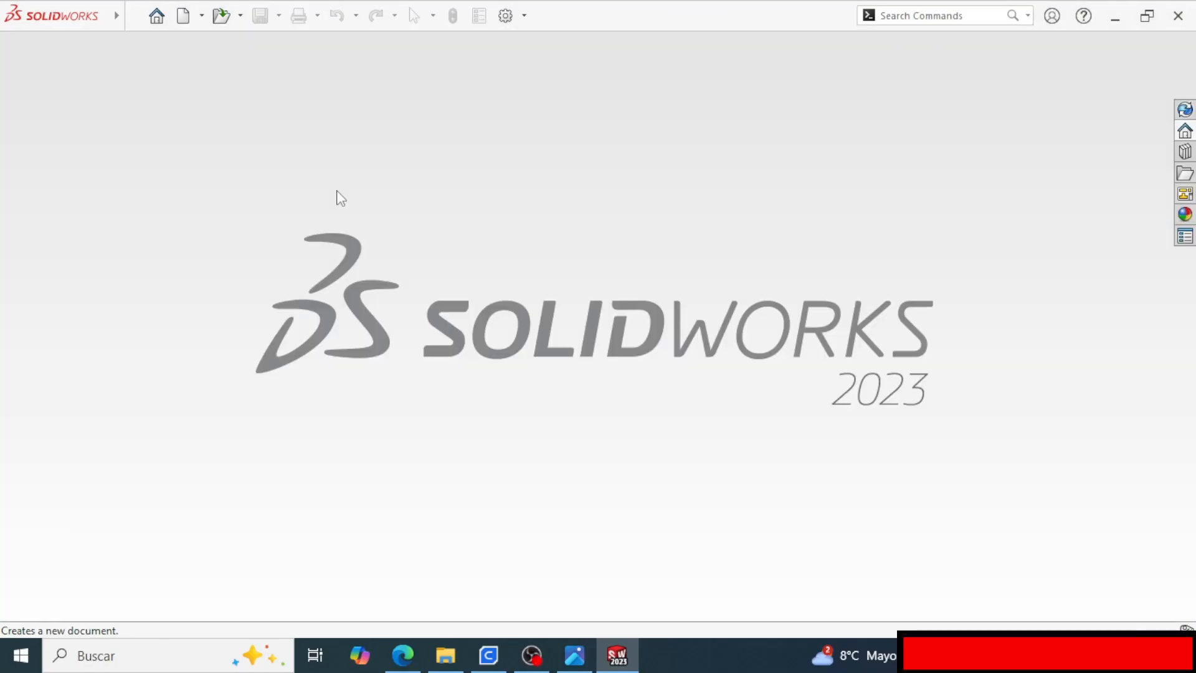
click(183, 16)
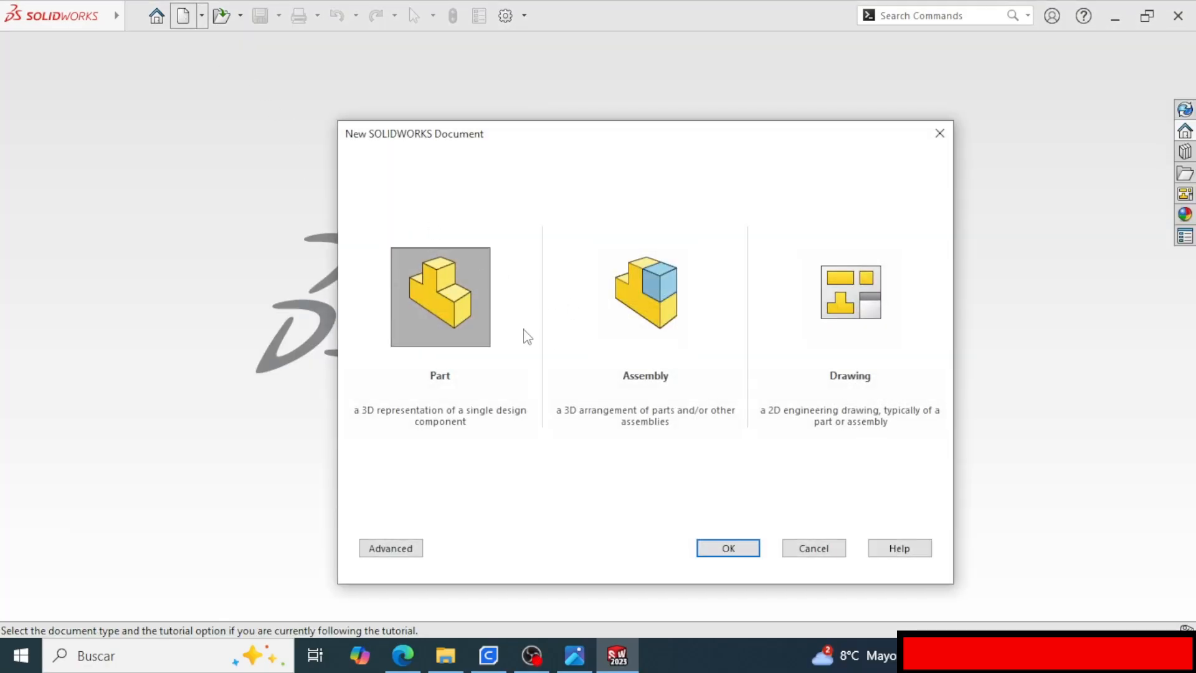
click(720, 548)
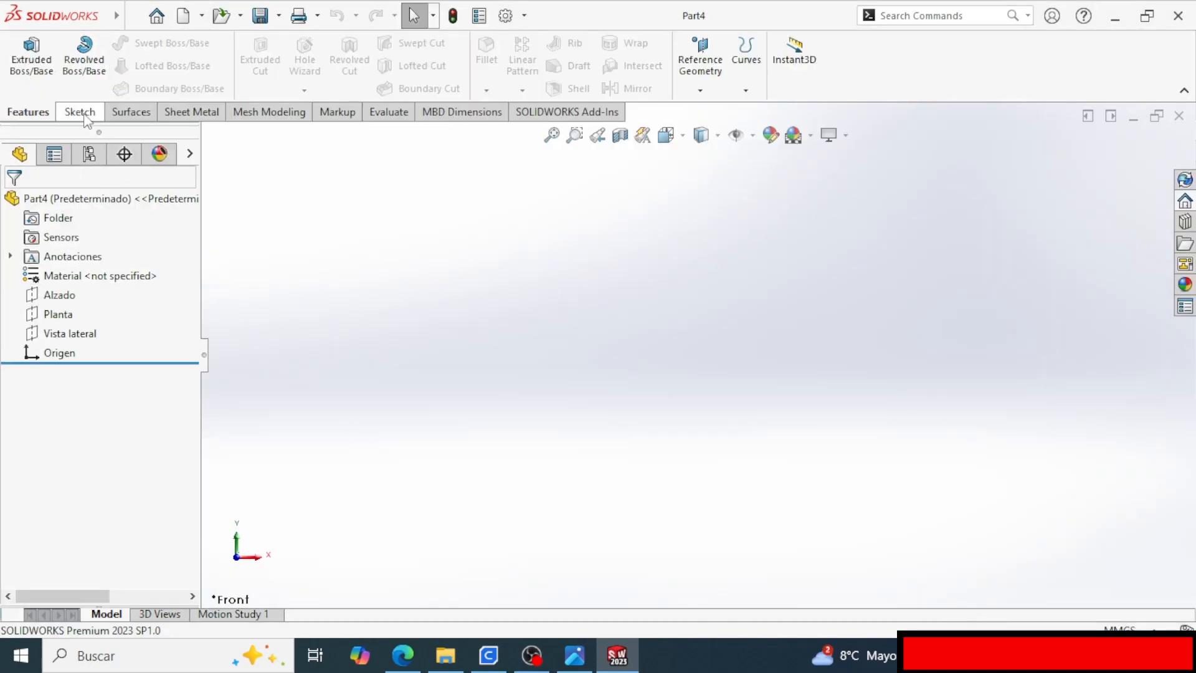
Sketch a circle about 129 mm in diameter on the front plane, centred on the origin.
click(79, 112)
click(24, 56)
click(551, 268)
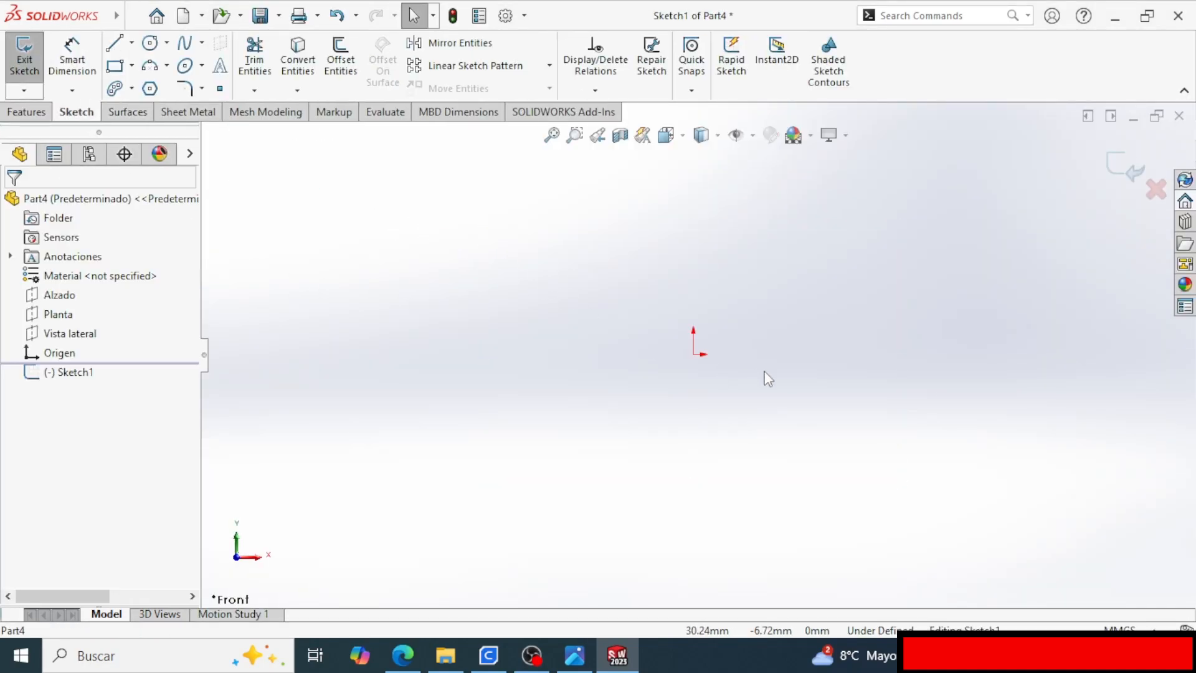
click(149, 43)
click(693, 354)
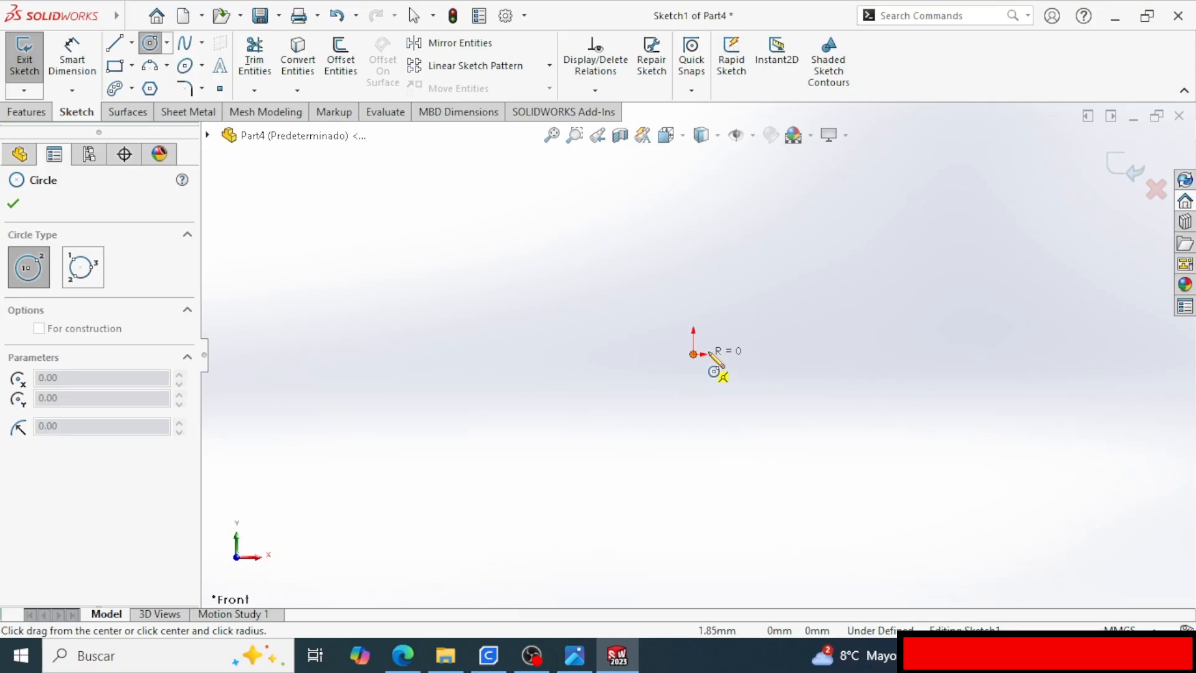
click(844, 353)
key(Escape)
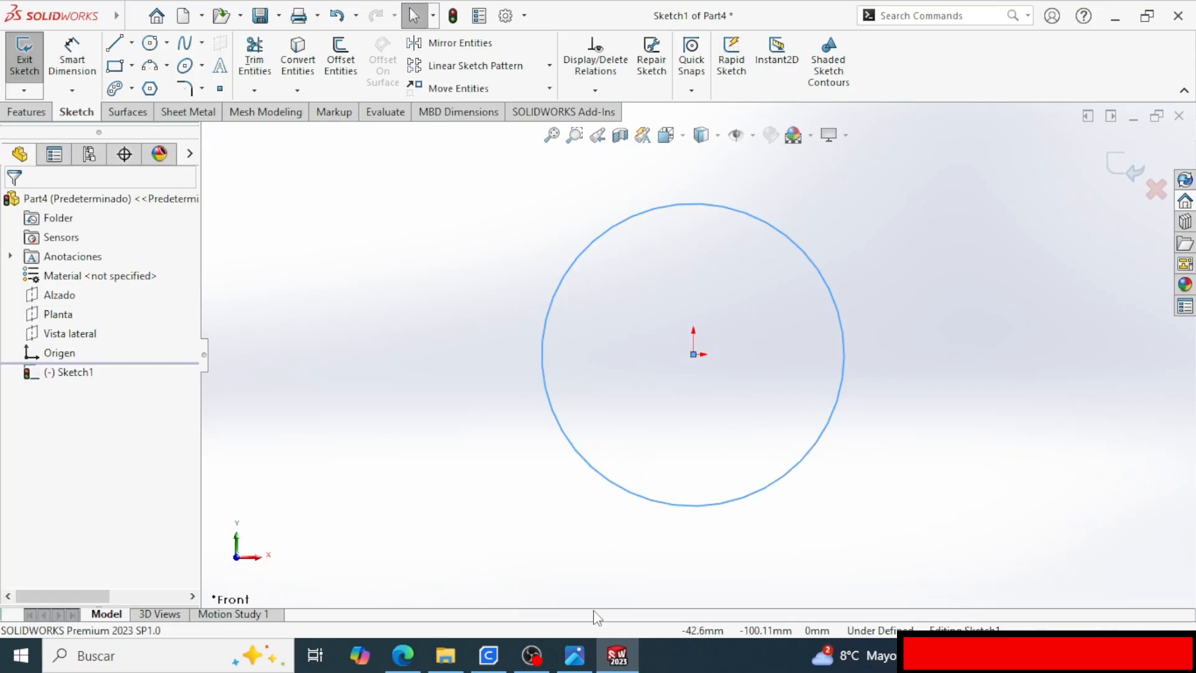
Check the crown diameter in the Texto.png notes and dimension the circle's diameter as 100 mm.
click(583, 651)
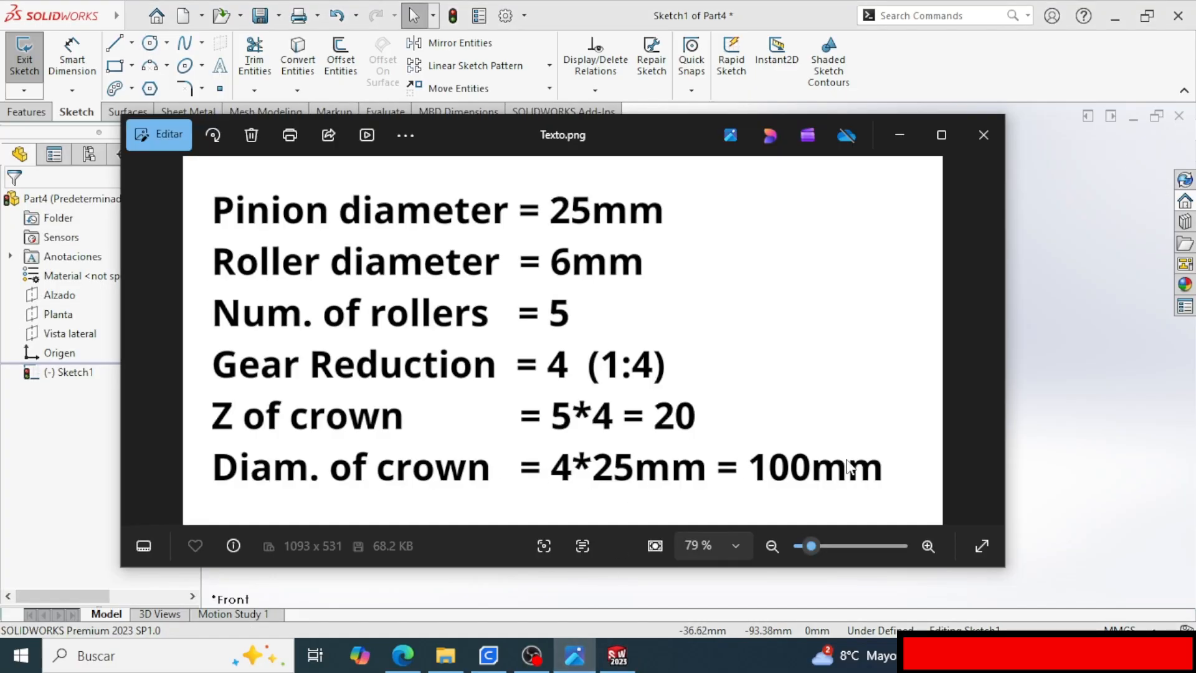
click(1066, 456)
key(d)
click(824, 281)
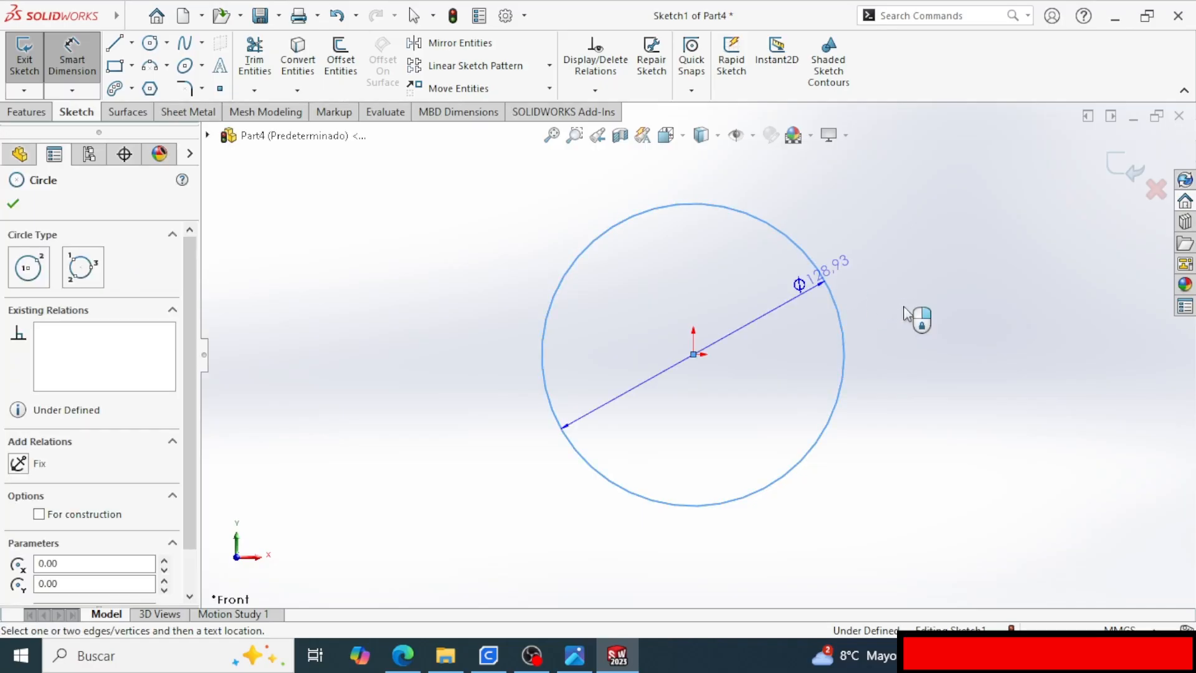
click(978, 357)
text(100)
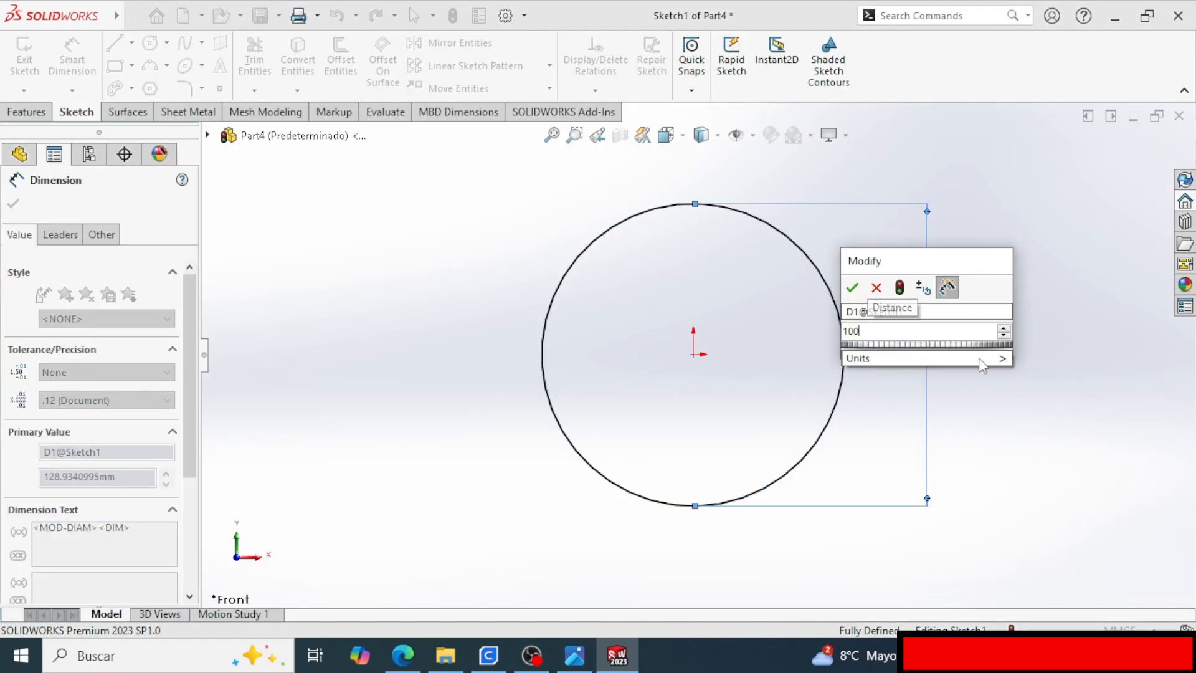
key(Return)
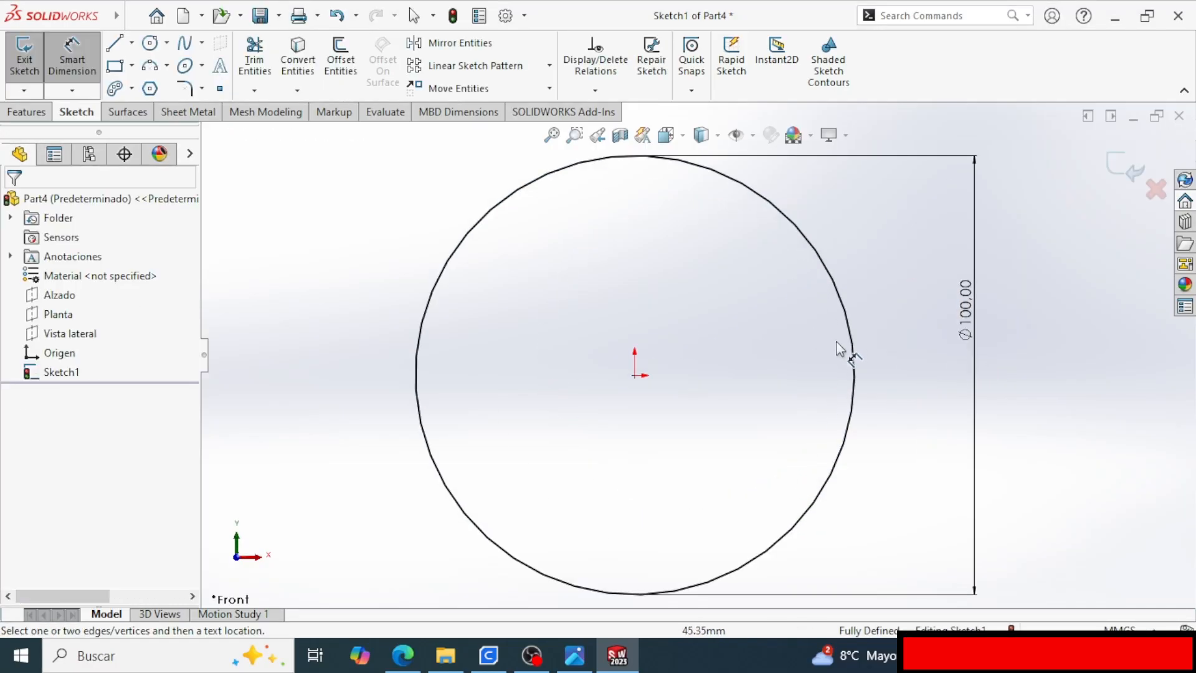
key(Escape)
Draw a central circle about 17 mm in diameter centred on the origin, inside the 100 mm circle.
click(149, 45)
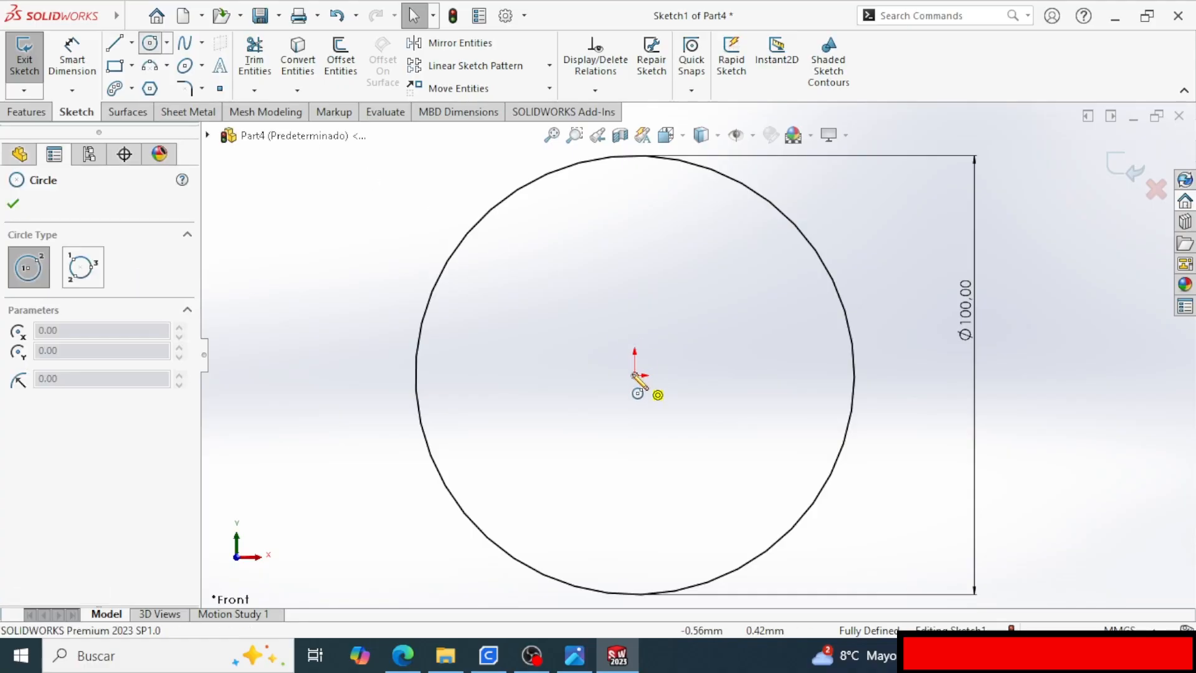
click(635, 375)
click(673, 375)
Dimension the central circle's diameter as 8 mm.
key(d)
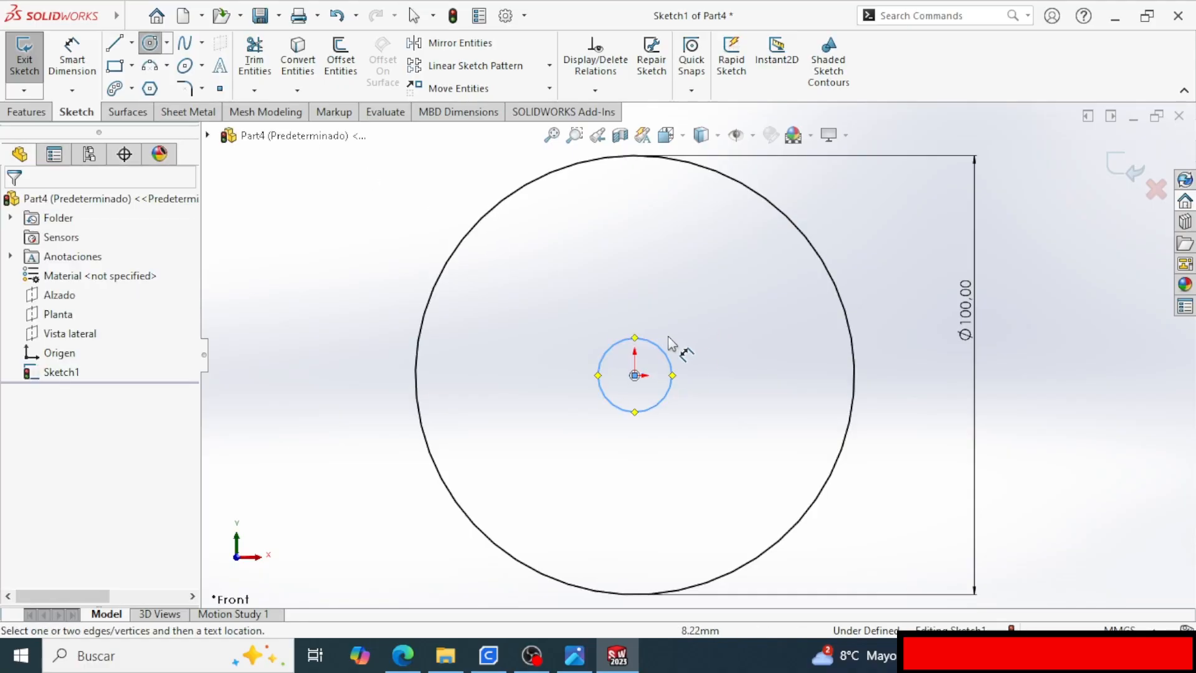
click(652, 343)
click(644, 289)
click(700, 292)
text(8)
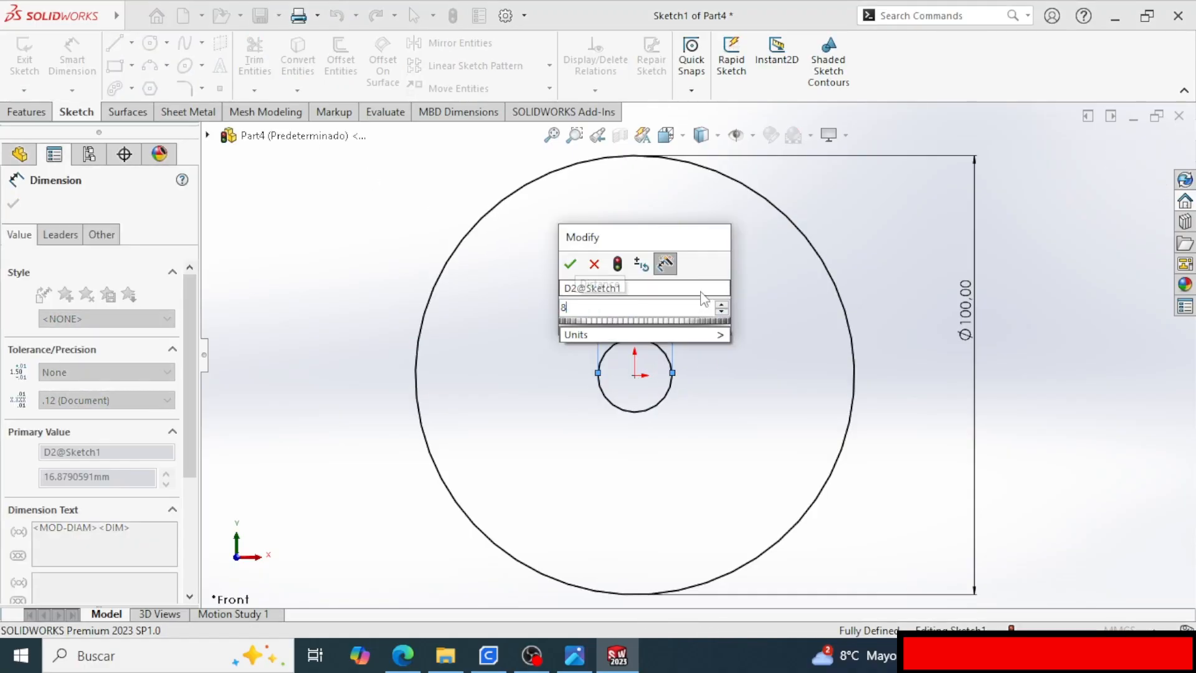
key(Return)
click(755, 343)
scroll(754, 344, up, 1)
key(Escape)
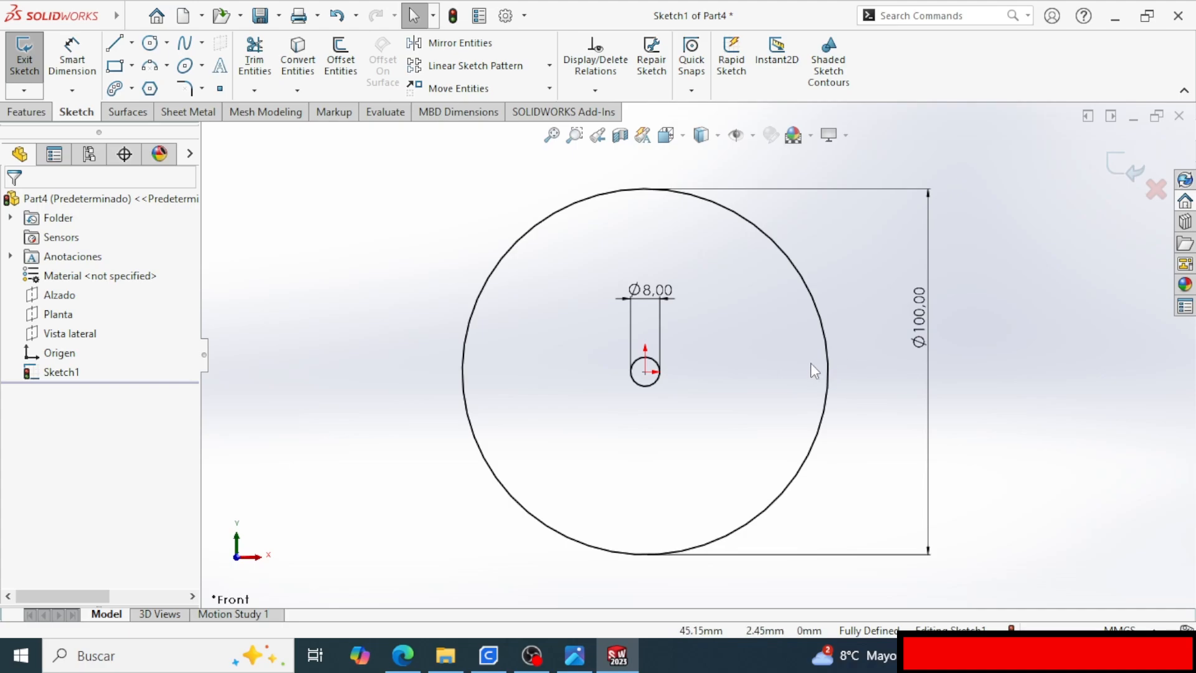
Offset the 100 mm circle by 5 mm in both directions, turning the base circle into construction geometry.
click(342, 78)
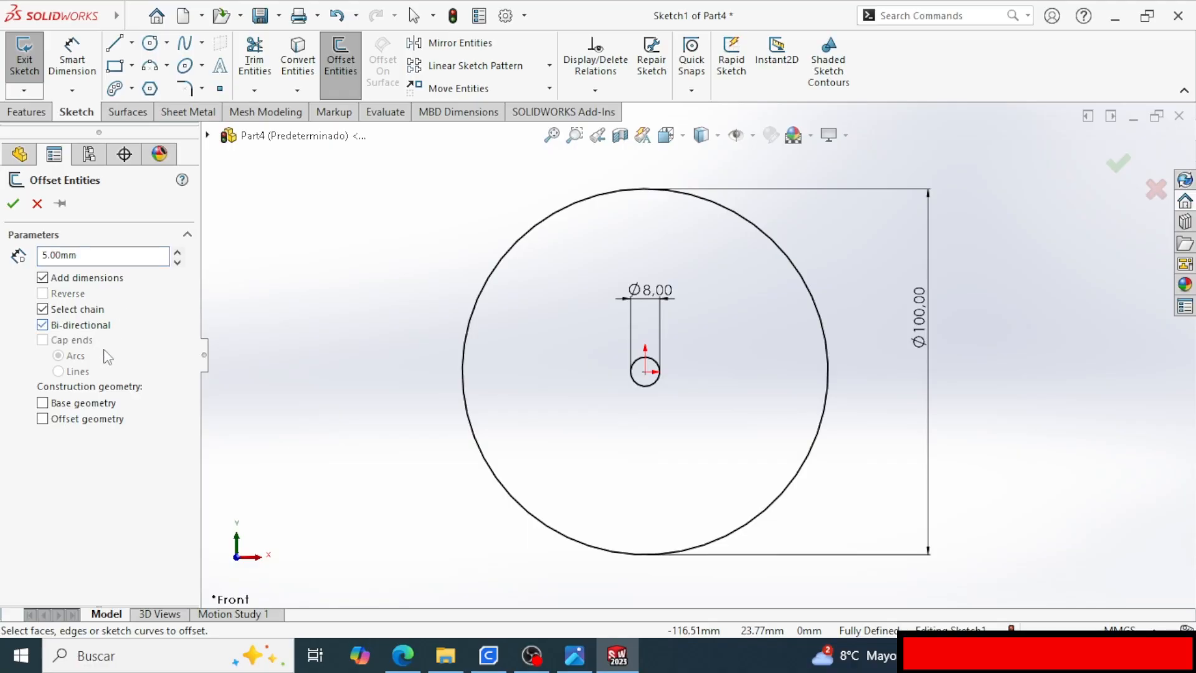
click(69, 405)
click(844, 378)
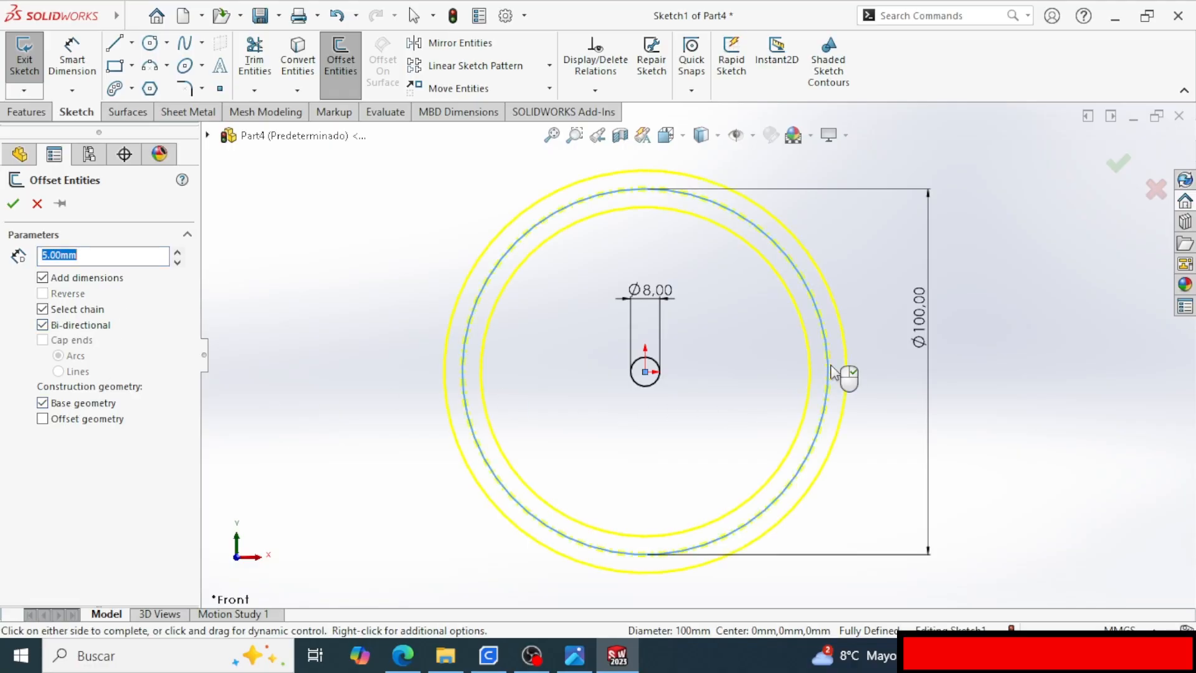
click(835, 372)
scroll(834, 373, down, 2)
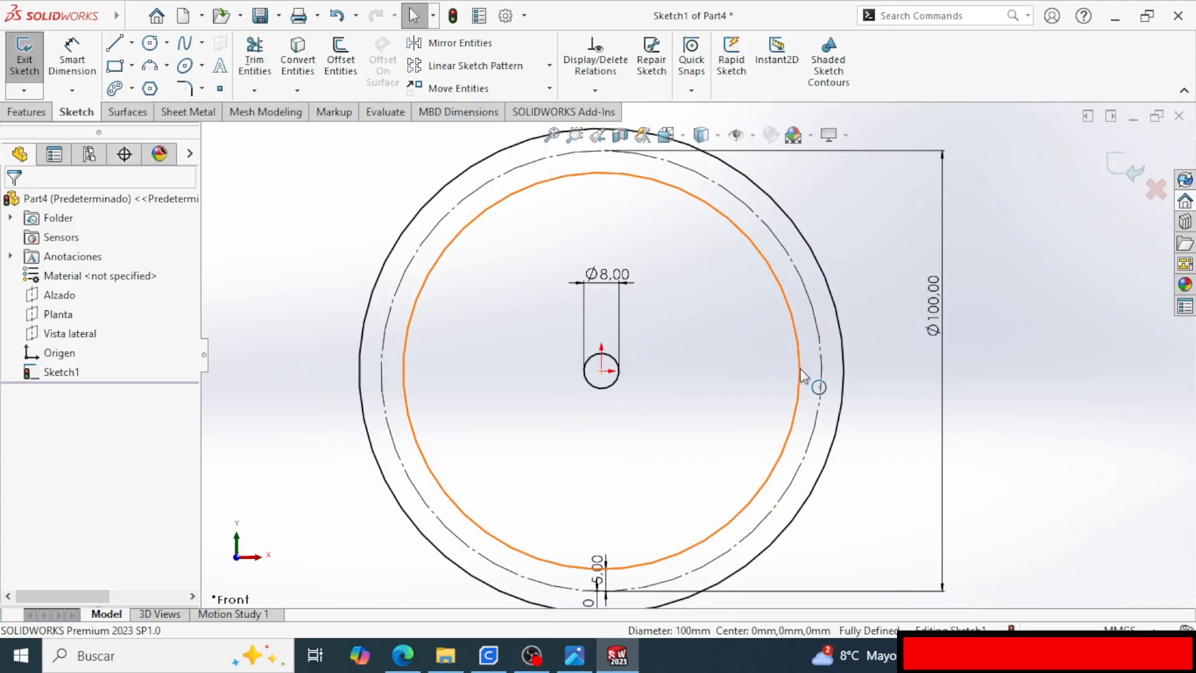
Extrude the disc between the outer offset circle and the 8 mm hole by 5 mm in the reversed direction.
scroll(694, 352, up, 1)
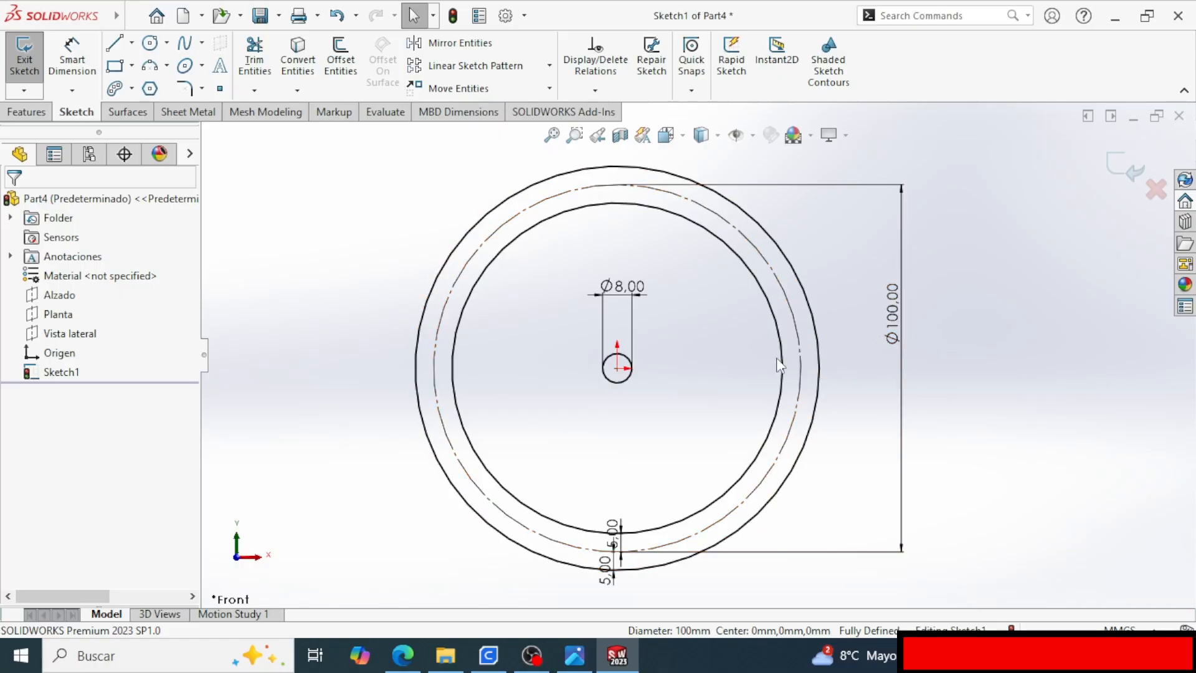
click(26, 112)
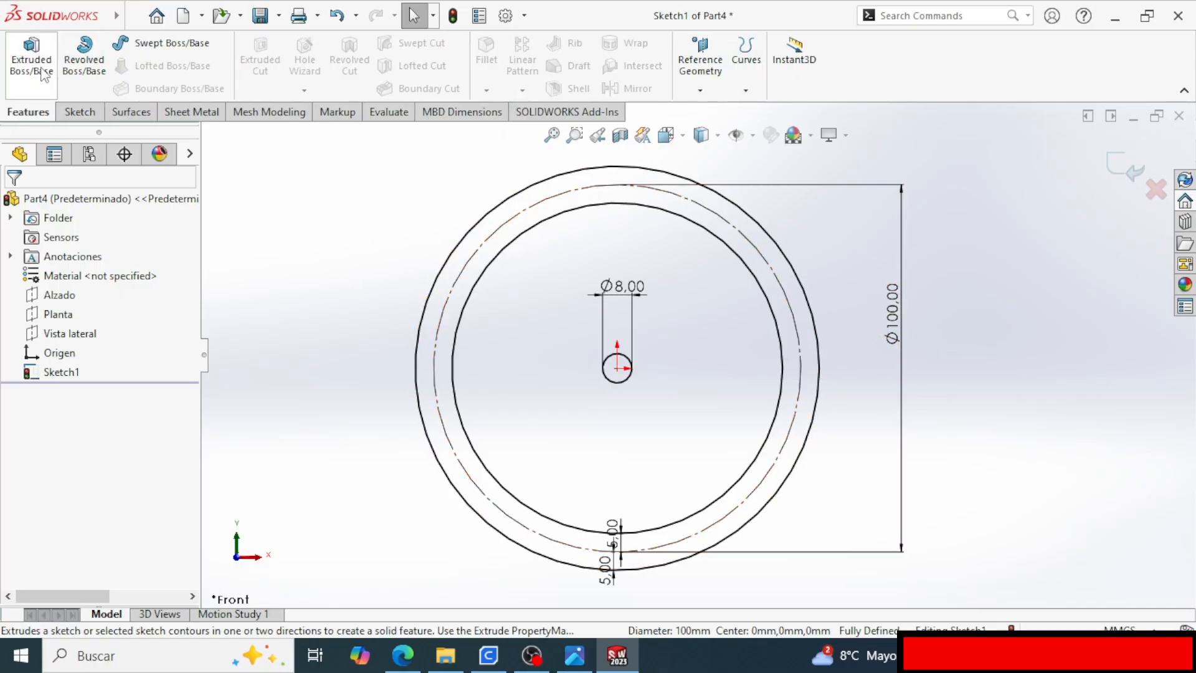
click(31, 59)
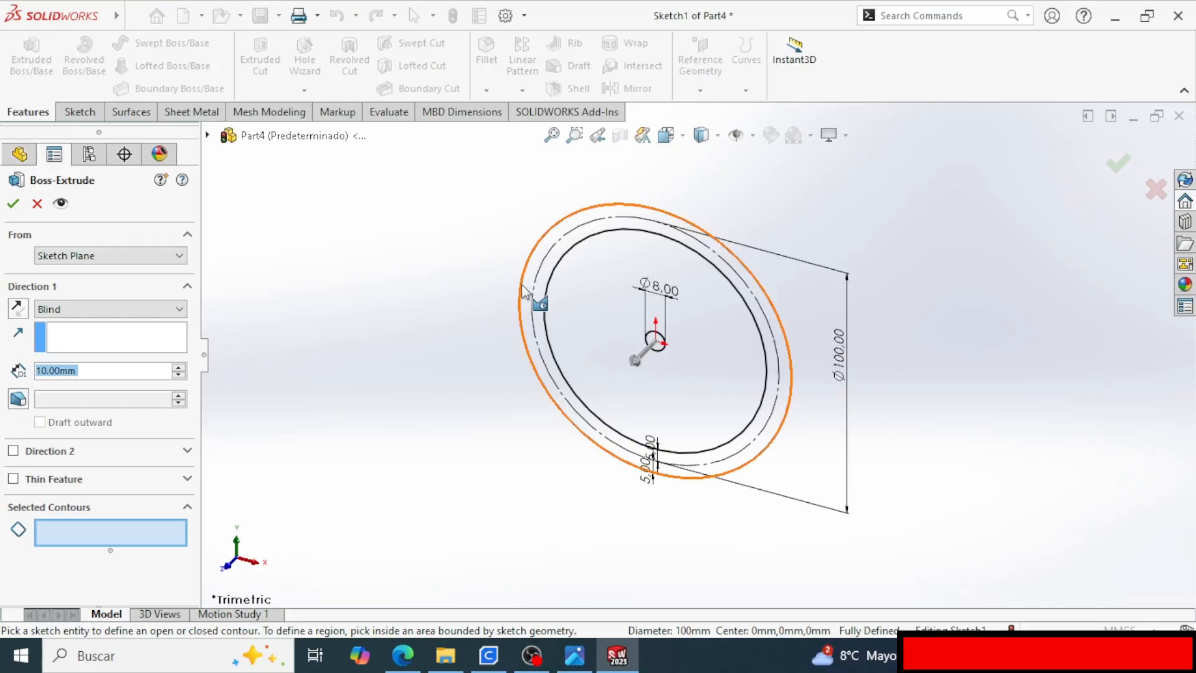
click(521, 284)
click(645, 330)
scroll(643, 328, down, 3)
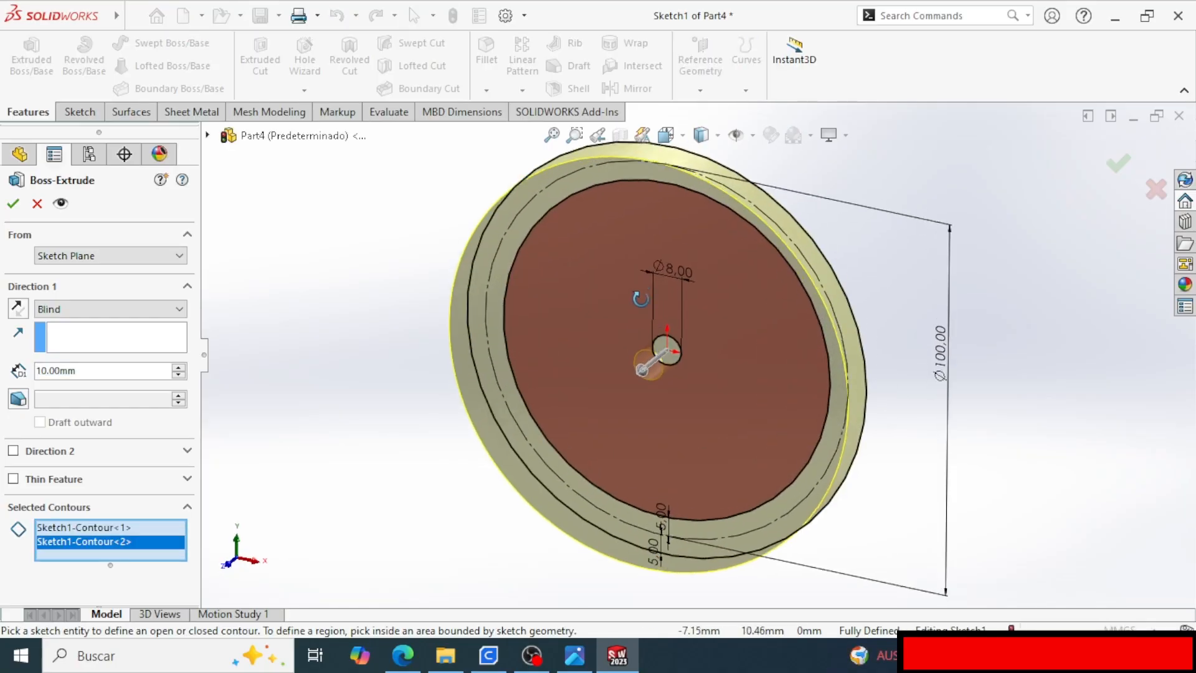
click(18, 308)
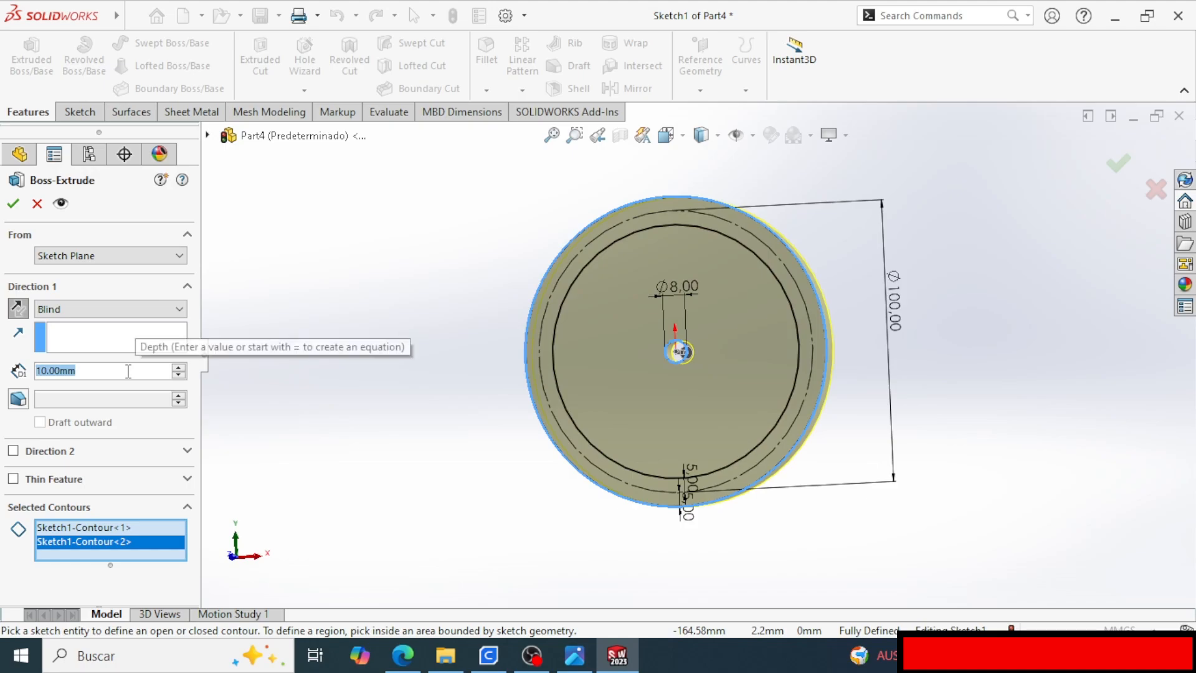
text(5)
key(Return)
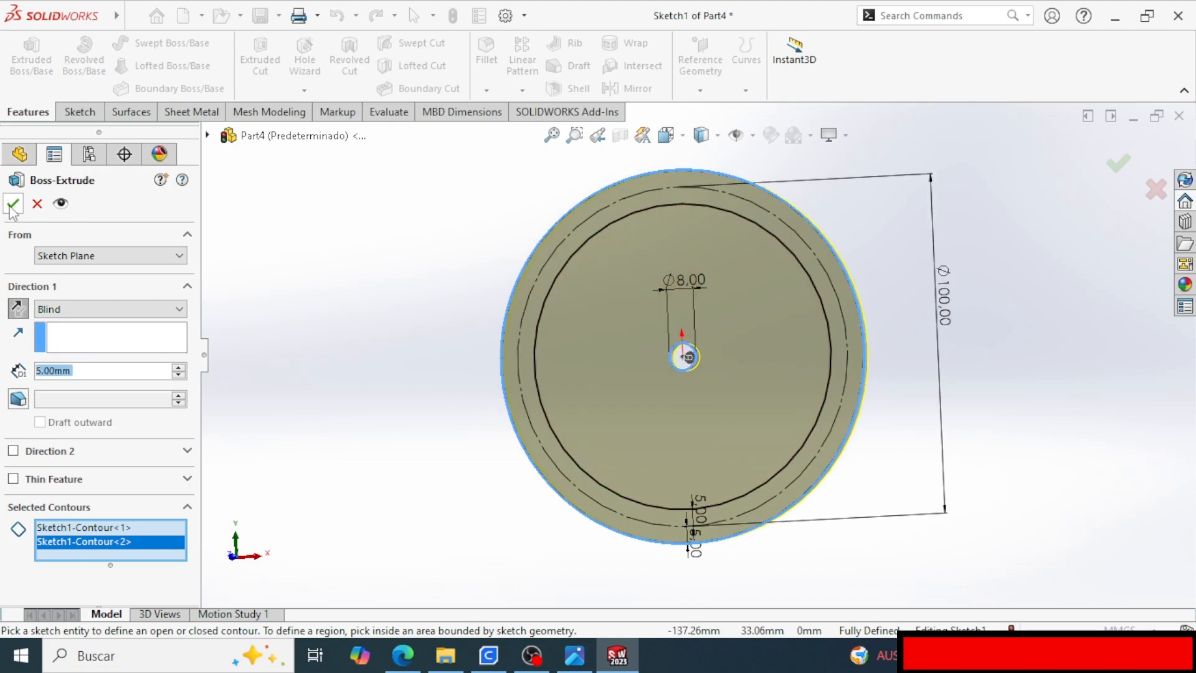
click(13, 203)
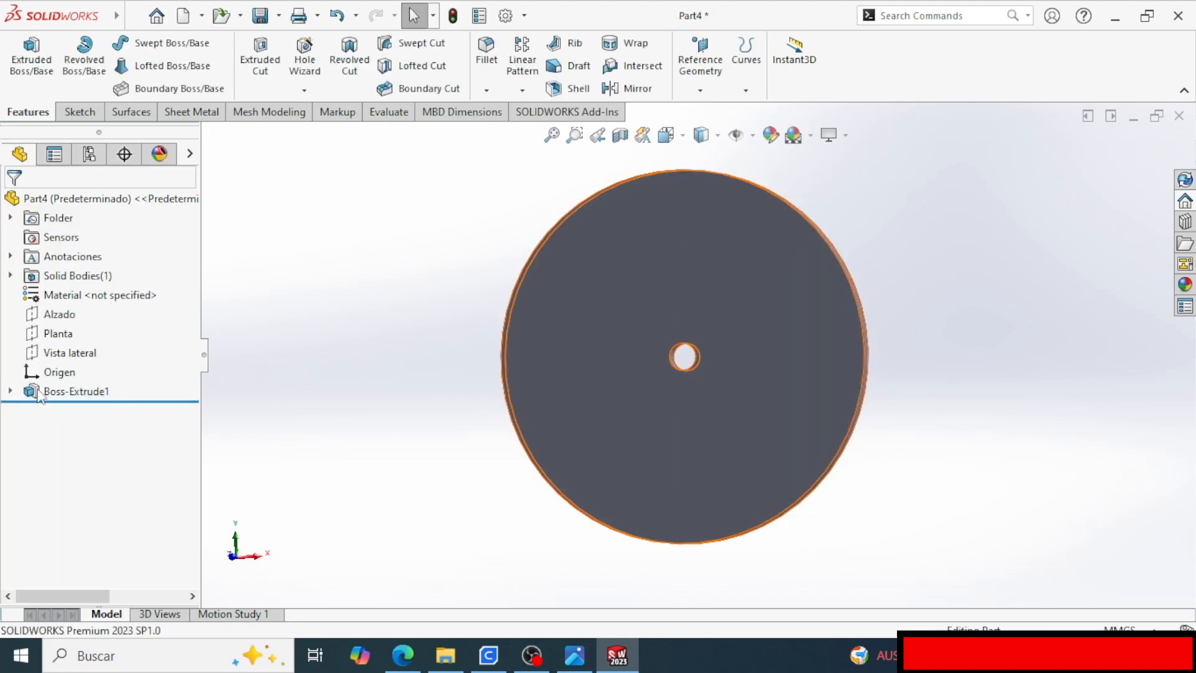
Start a boss extrusion reusing the disc's sketch, with the ring region between the two offset circles as contour.
click(10, 391)
click(81, 409)
click(46, 79)
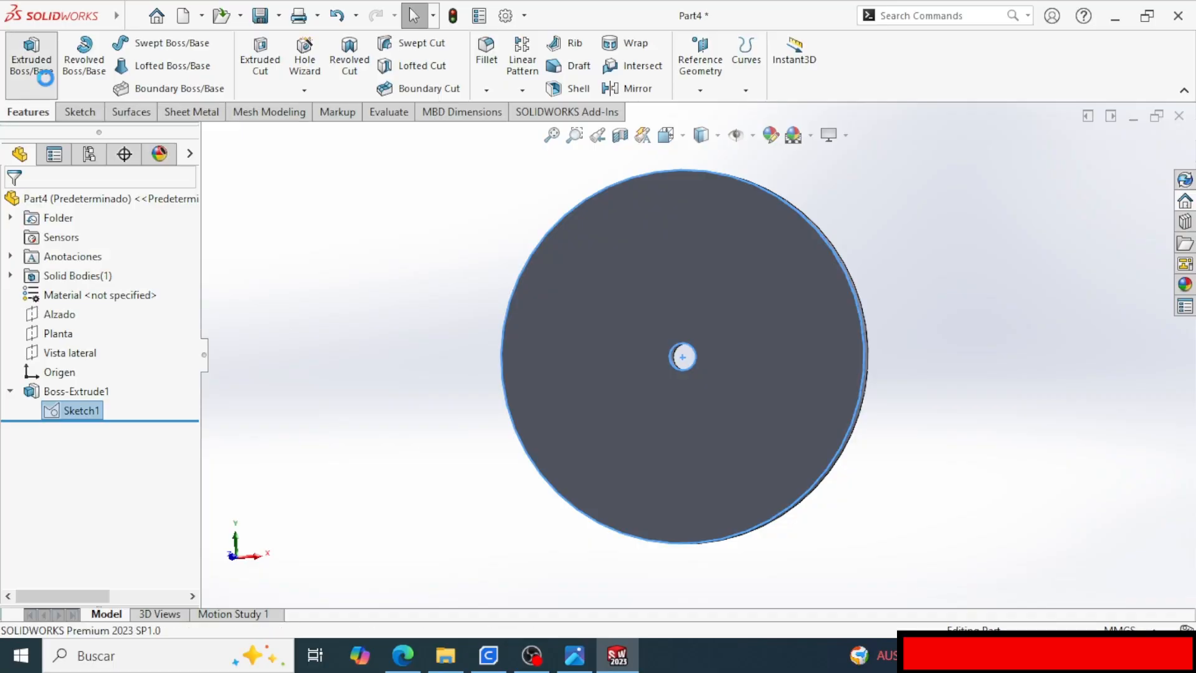
click(531, 338)
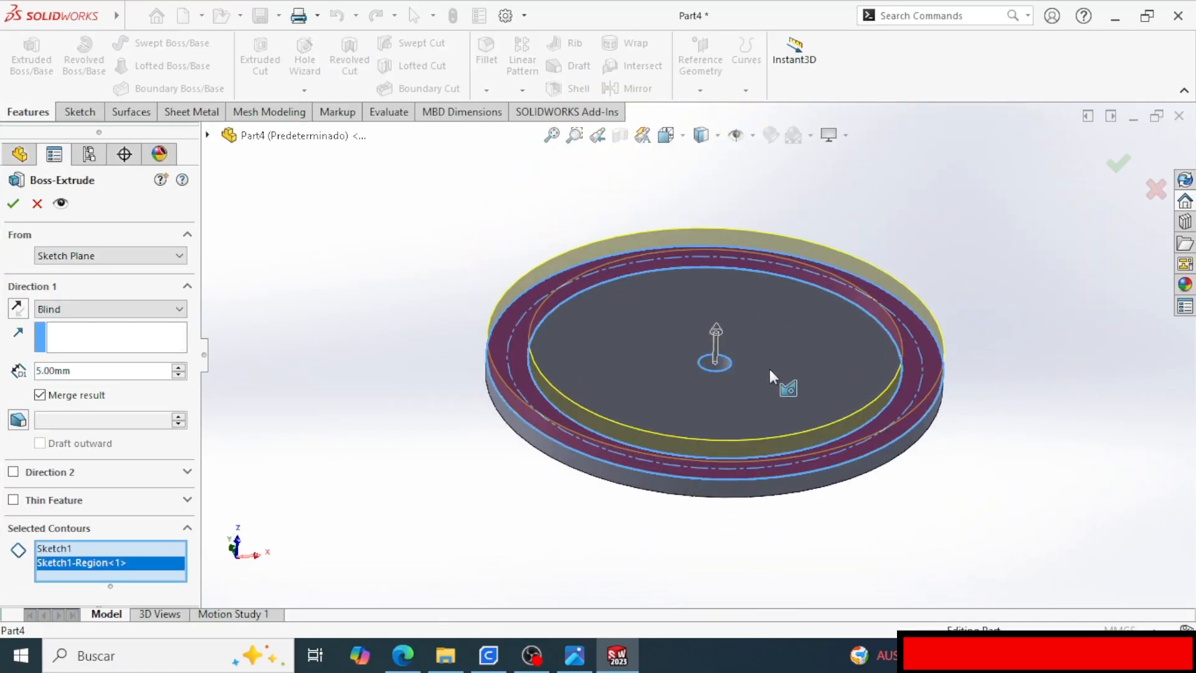
middle_drag(768, 368, 750, 339)
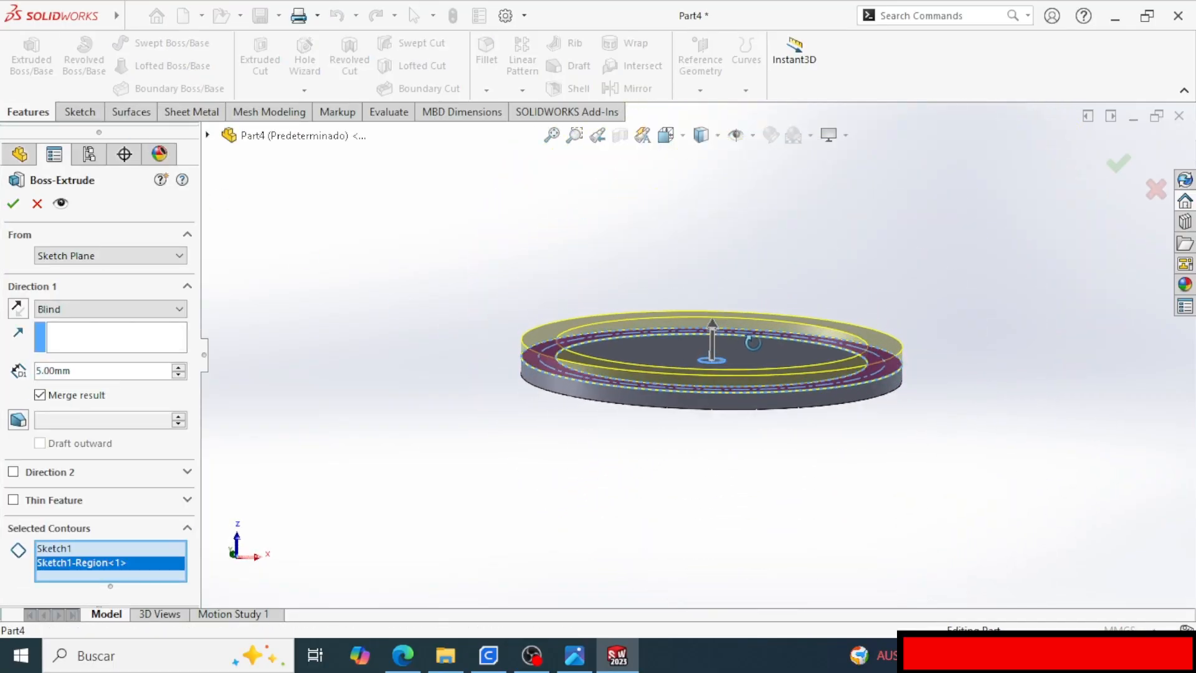
click(667, 135)
click(611, 409)
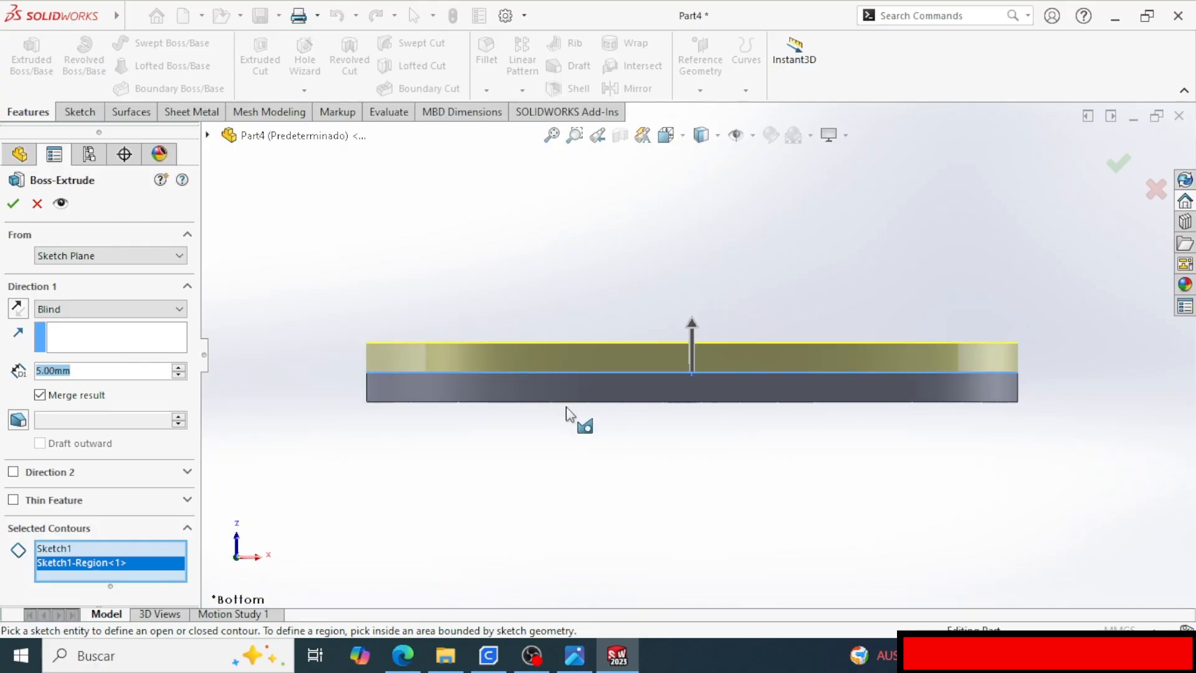
Check the pinion and roller diameters in Texto.png and extrude the ring to a depth of 12.5 + 3 mm (15.5 mm).
click(574, 656)
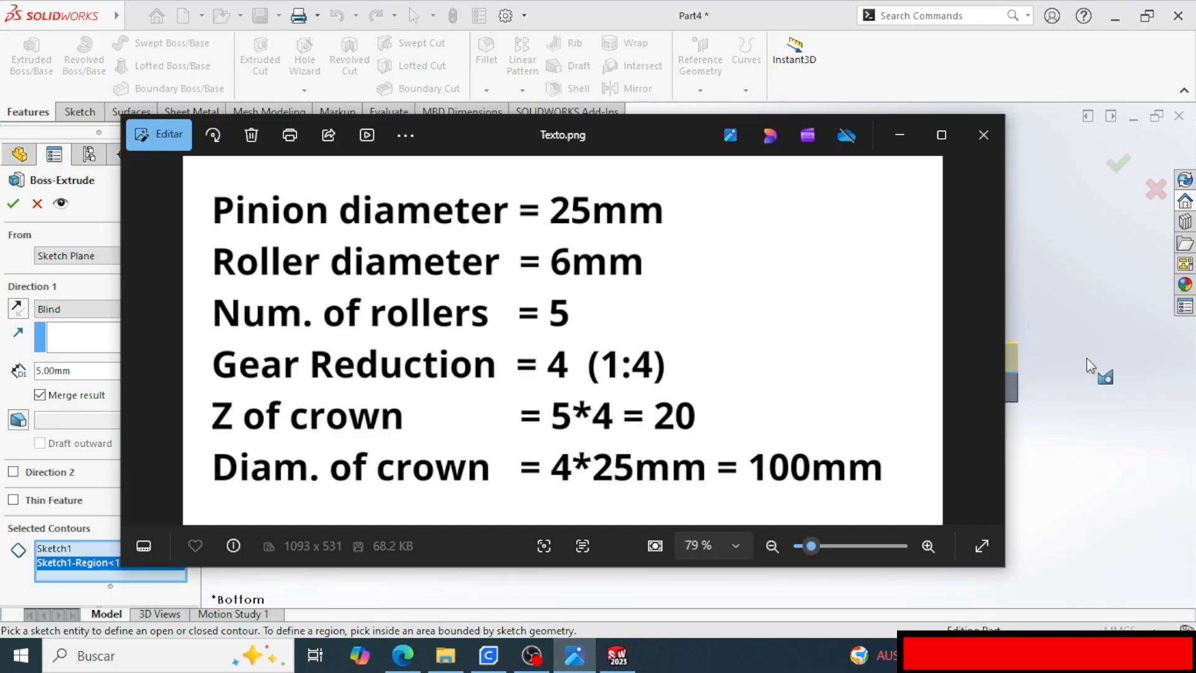
click(118, 383)
text(25)
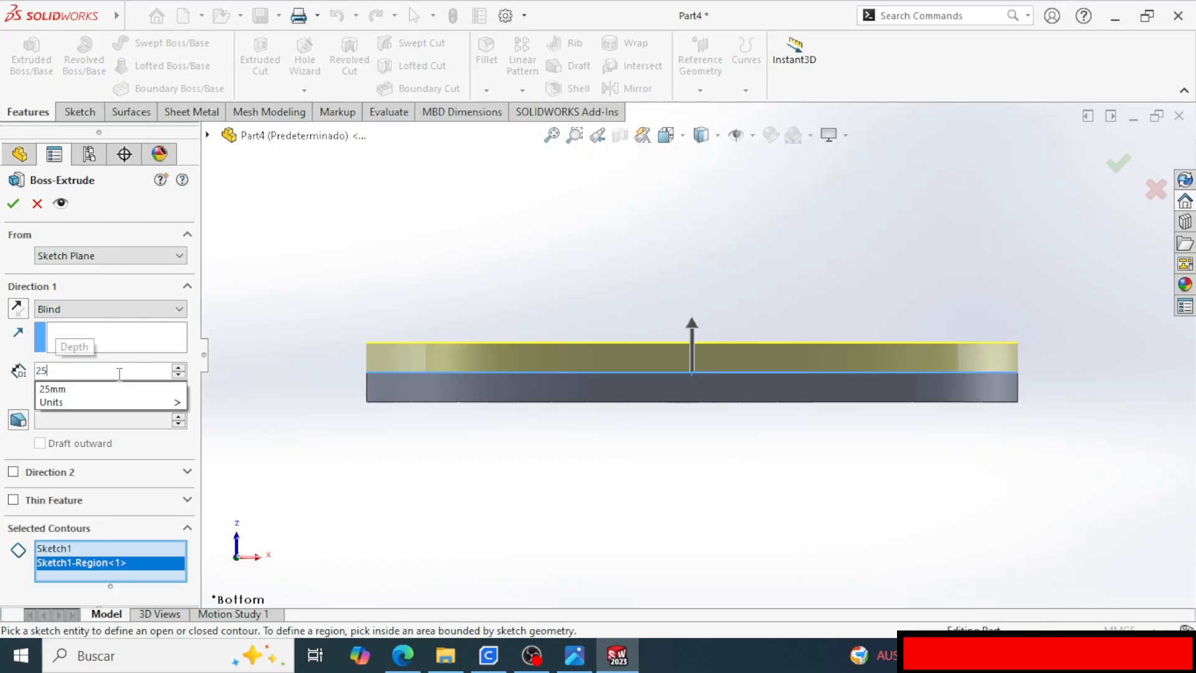
key(Return)
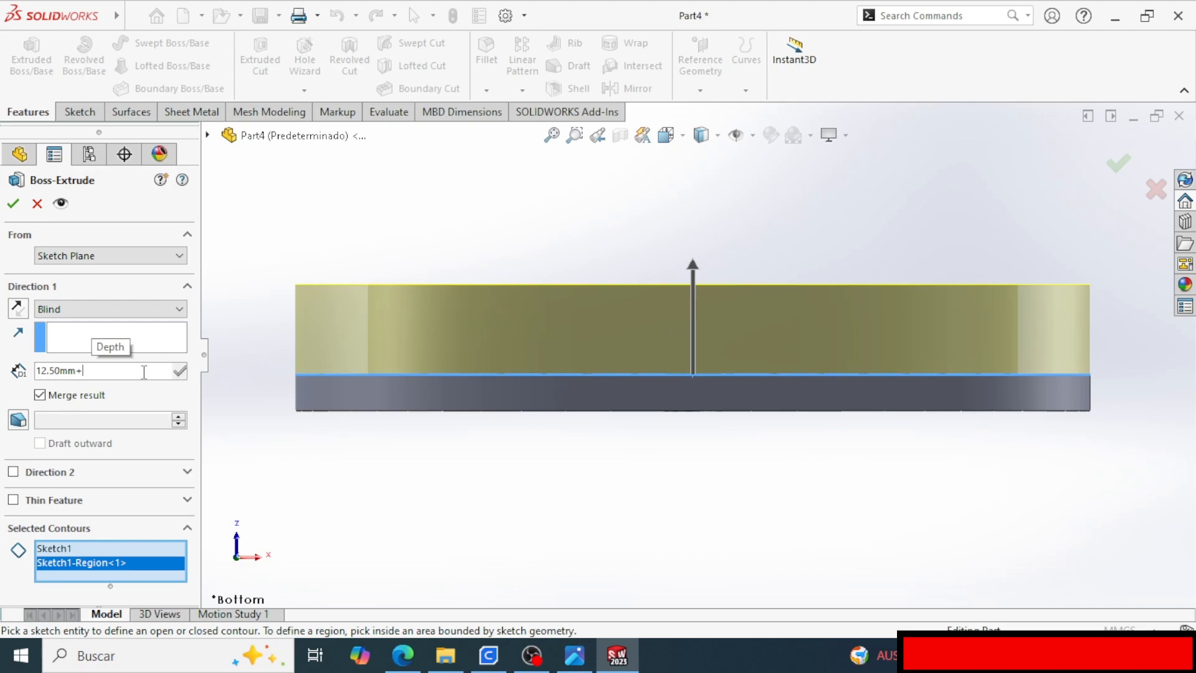
text(3)
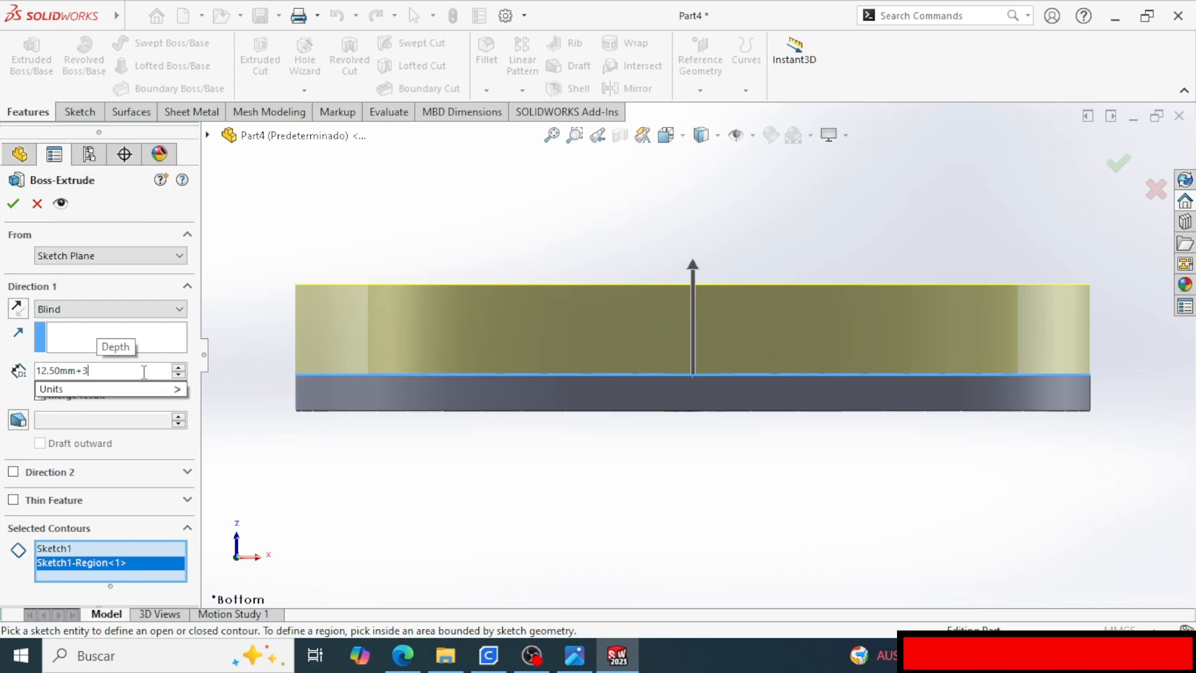
key(Return)
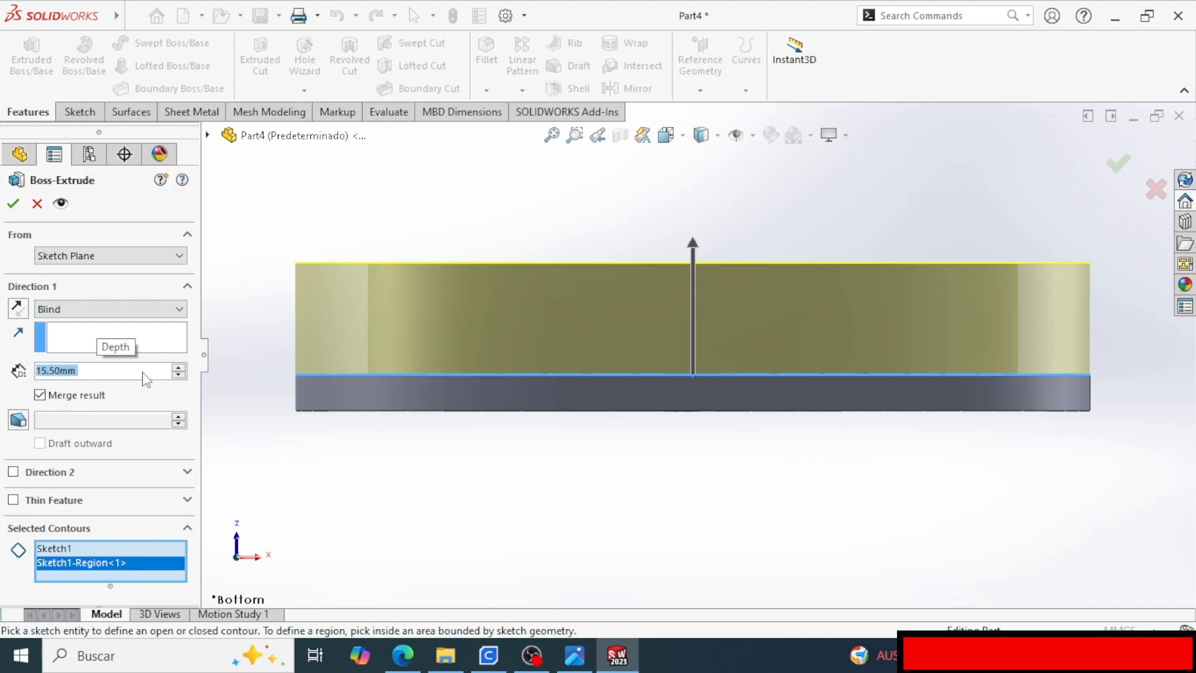
click(12, 203)
key(ctrl+7)
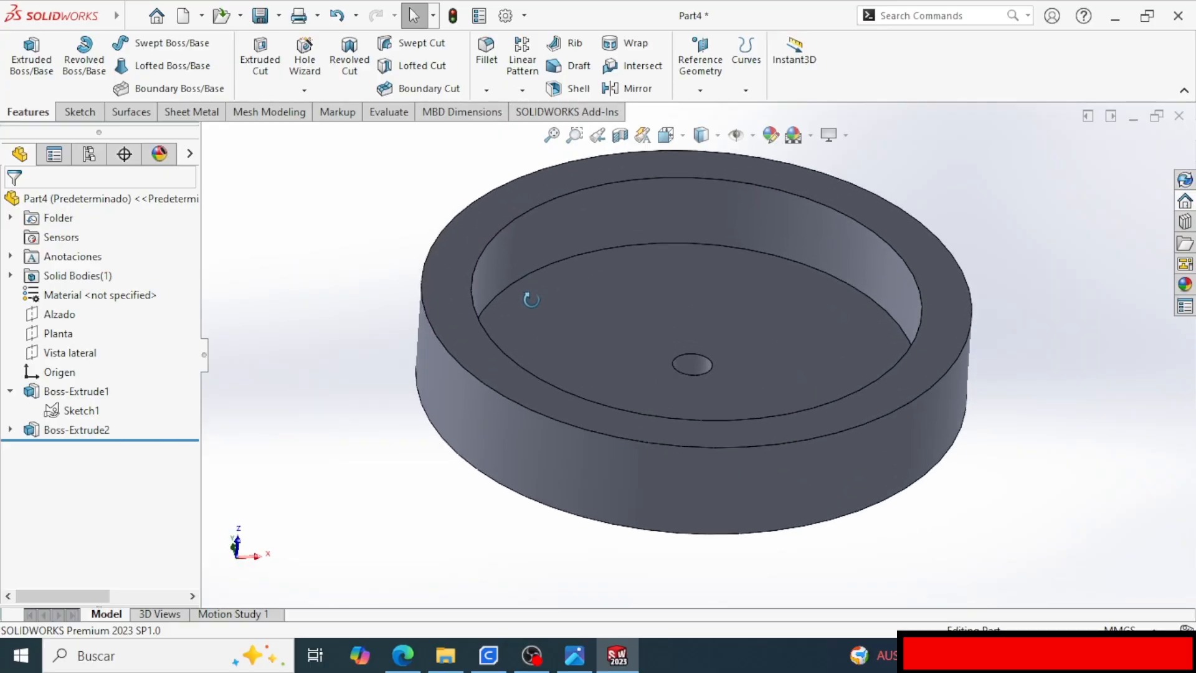
Start a sketch on the recessed disc face and draw a line at about 42° from the origin to the outer edge.
click(770, 318)
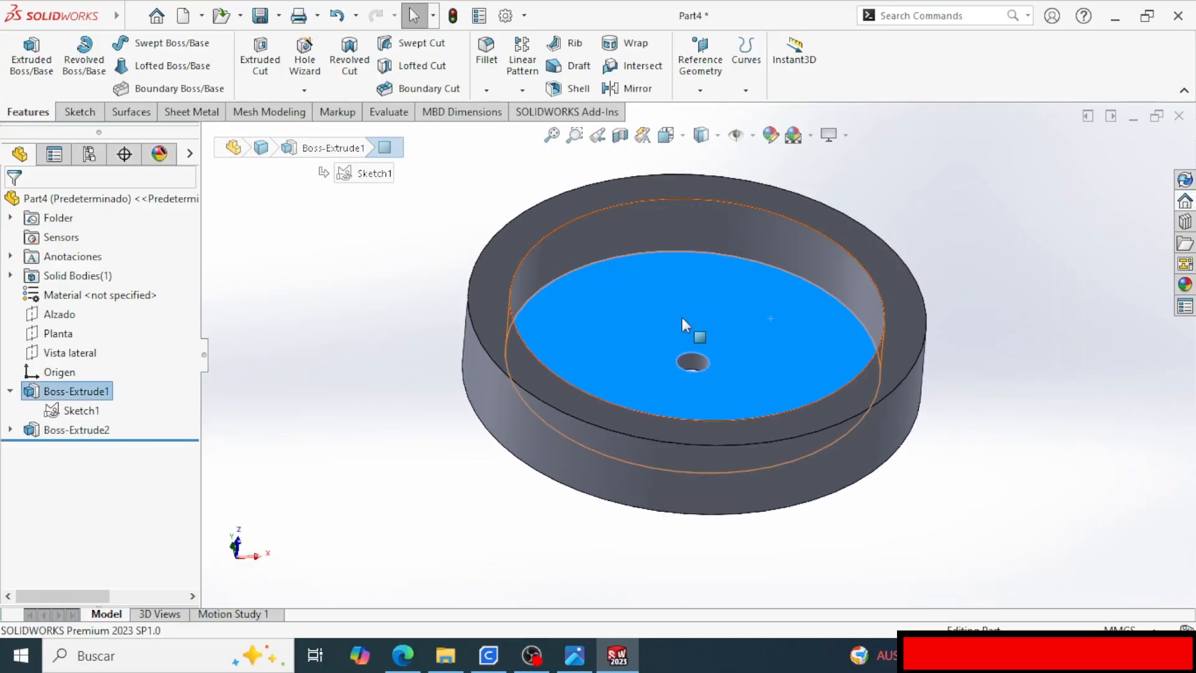
click(80, 112)
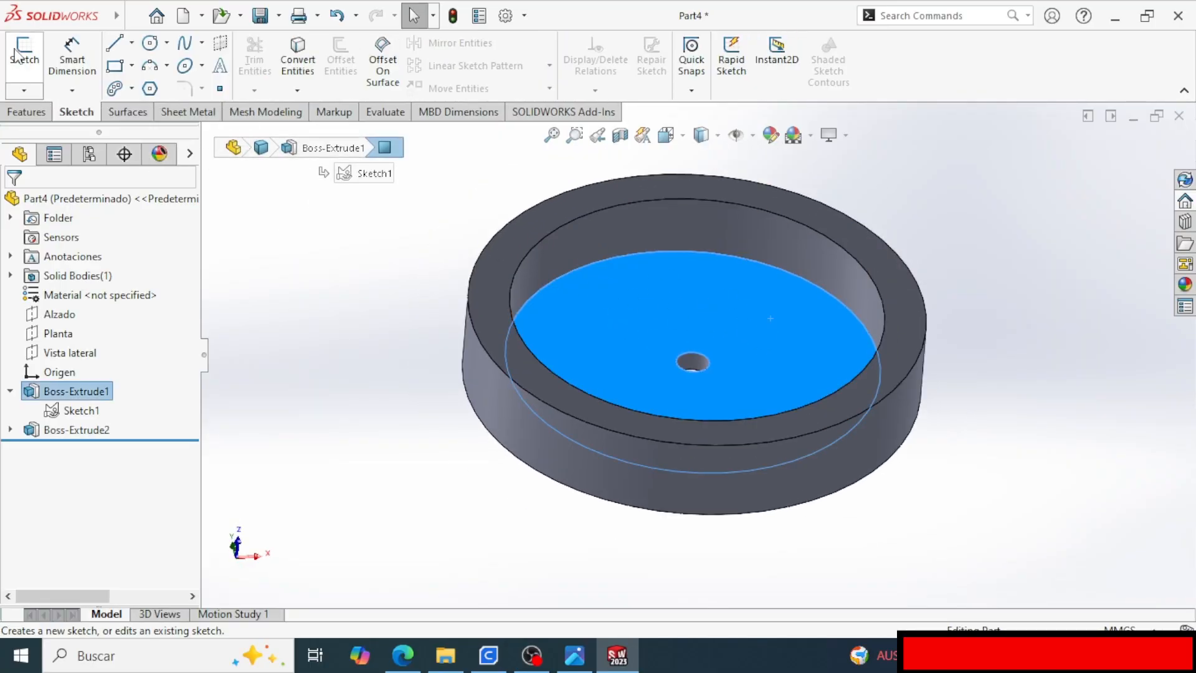
click(24, 53)
click(114, 43)
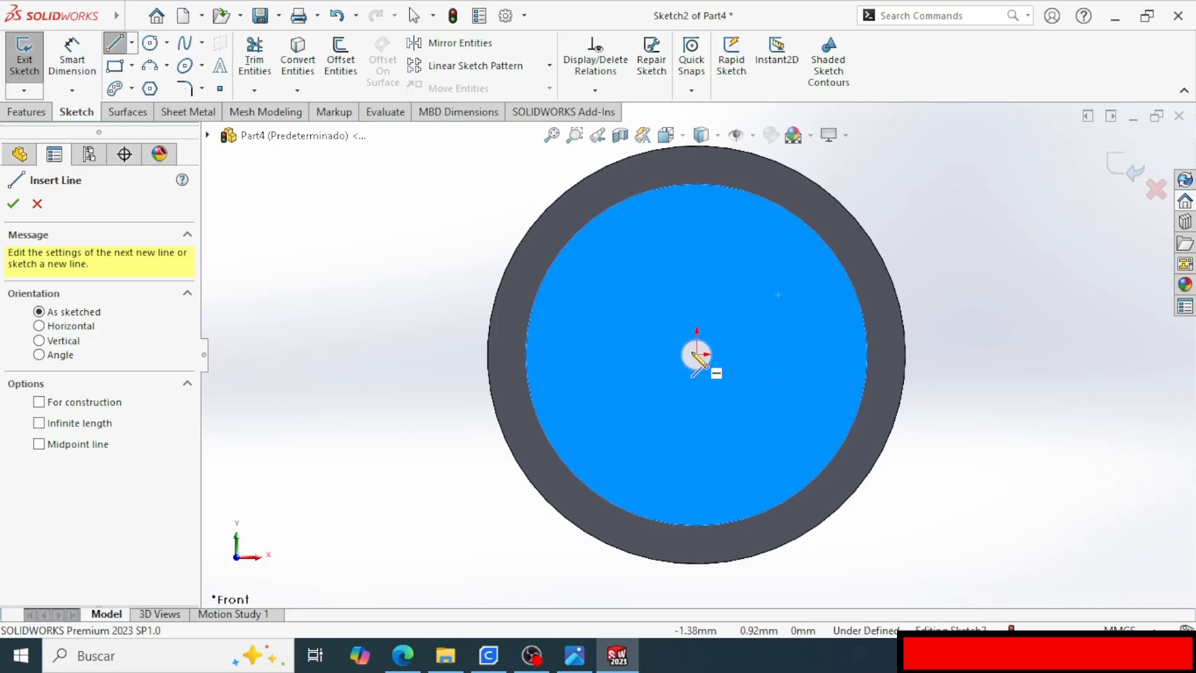
mouse_move(696, 355)
mouse_down()
mouse_move(860, 226)
mouse_move(852, 215)
mouse_up()
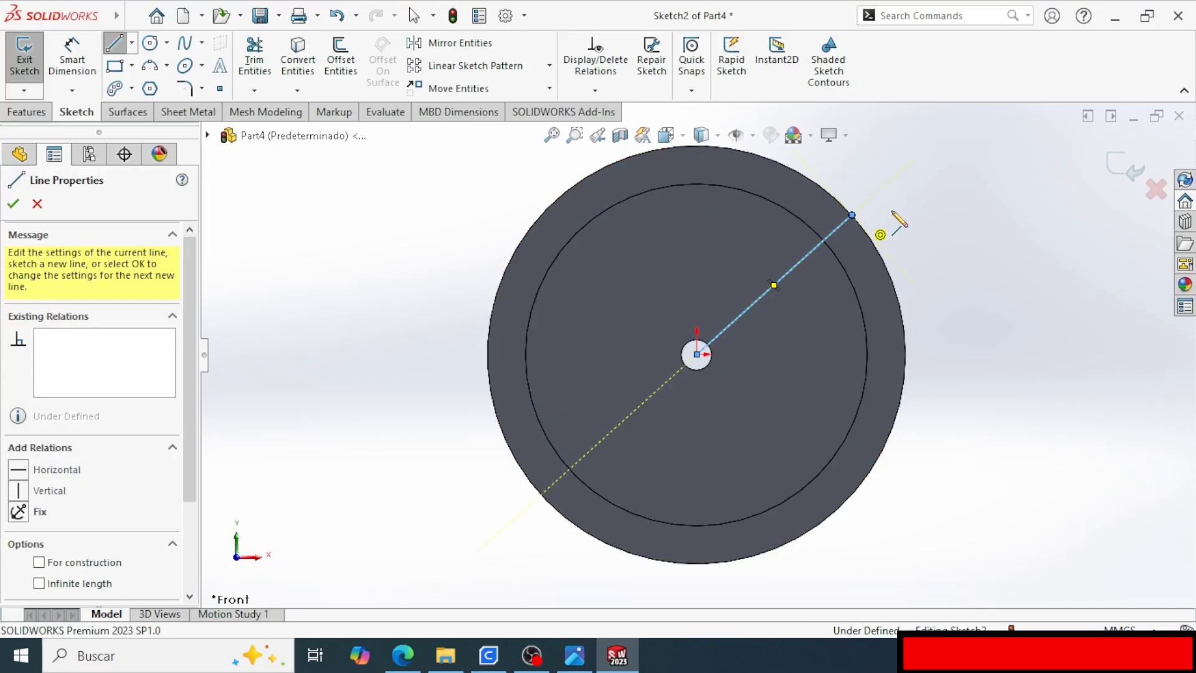
key(Escape)
scroll(917, 218, down, 2)
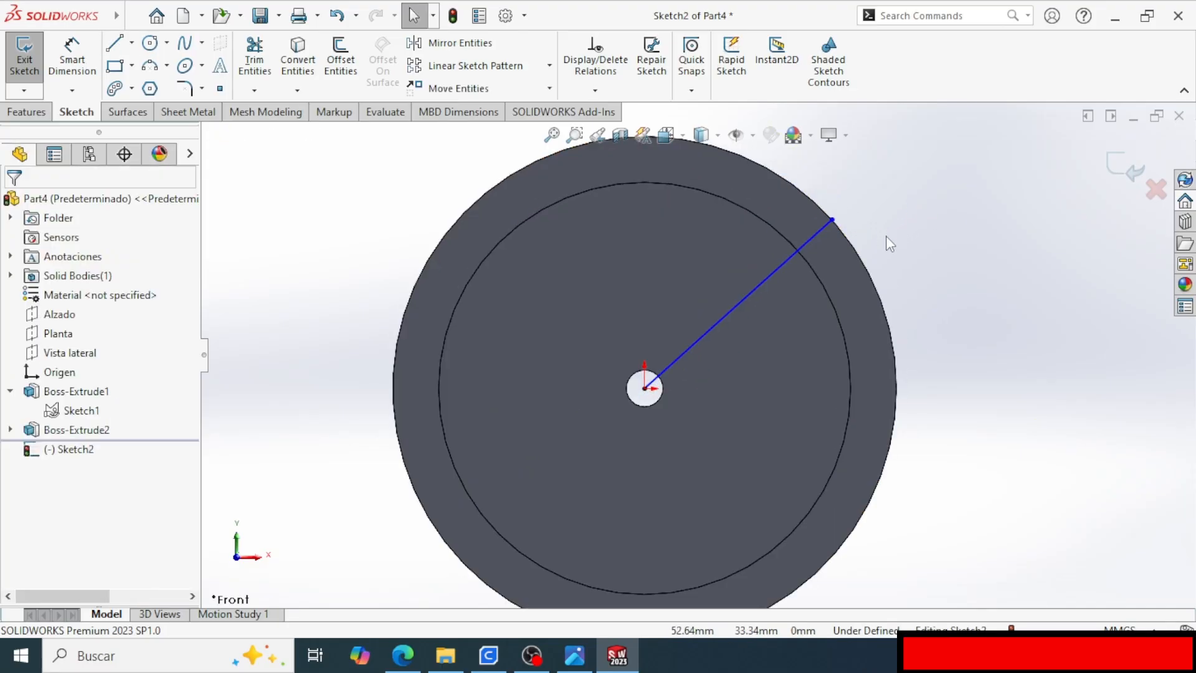
Draw a horizontal centerline about 55 mm long from the origin to the crown's outer edge.
click(132, 44)
click(152, 86)
click(645, 388)
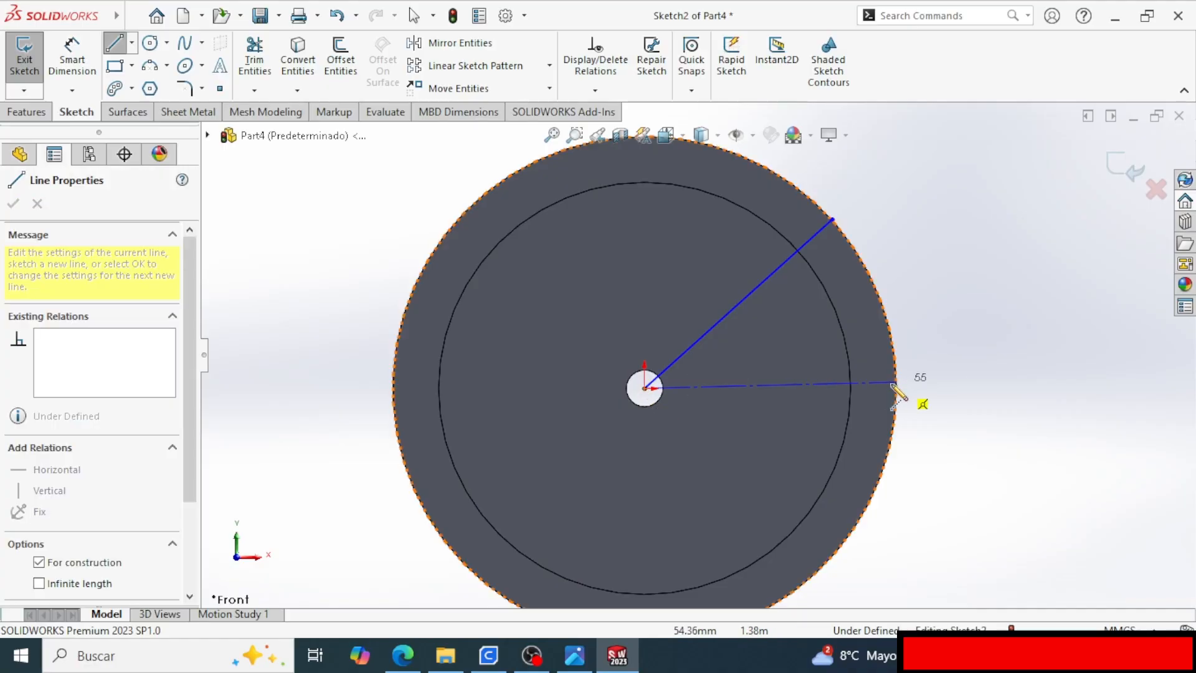
click(895, 387)
key(Escape)
Dimension the angle between the slanted line and the horizontal centerline as 45°.
key(d)
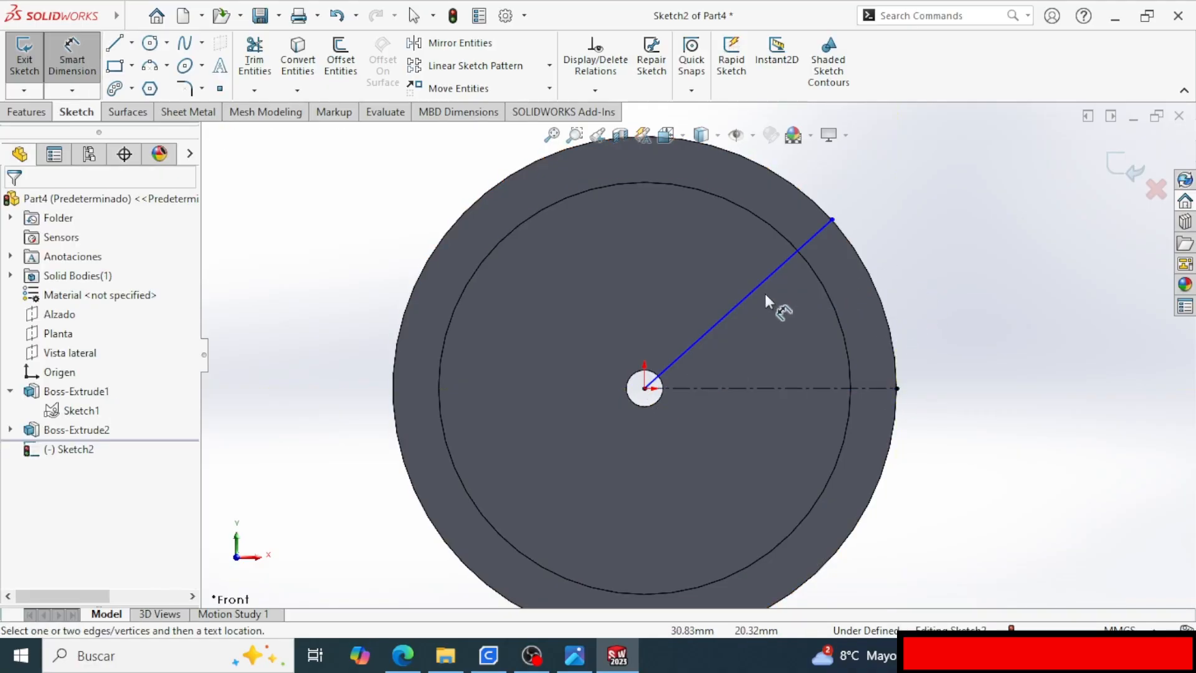
click(762, 286)
click(786, 388)
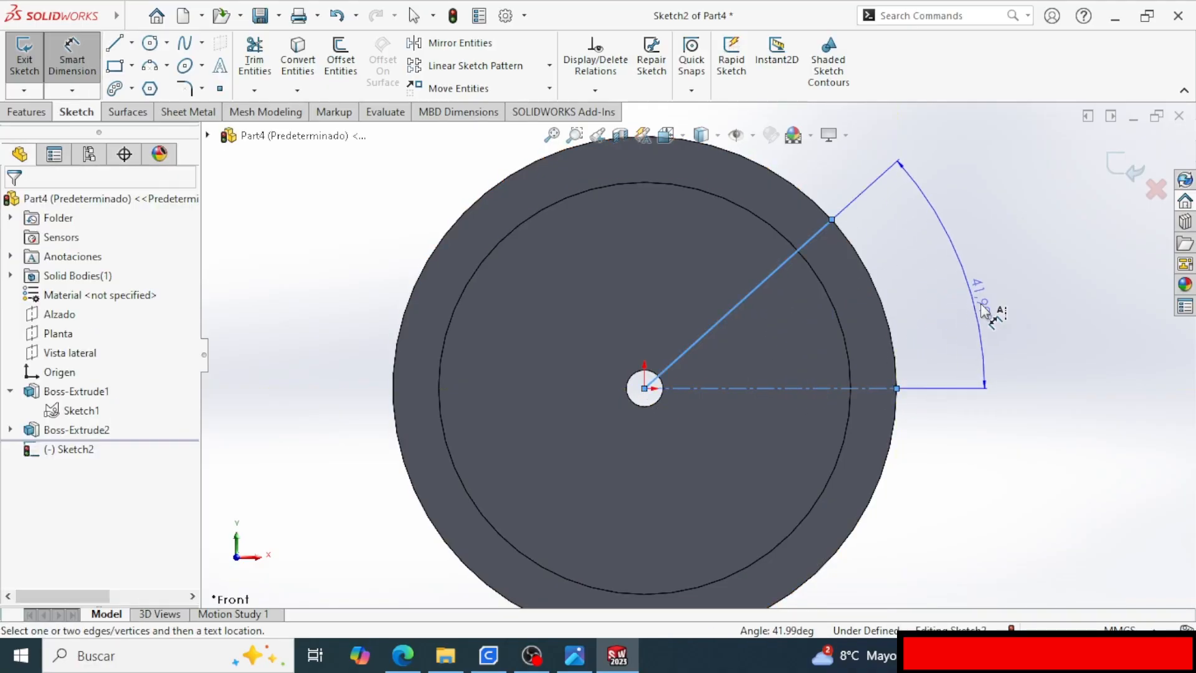
click(983, 310)
text(45)
key(Return)
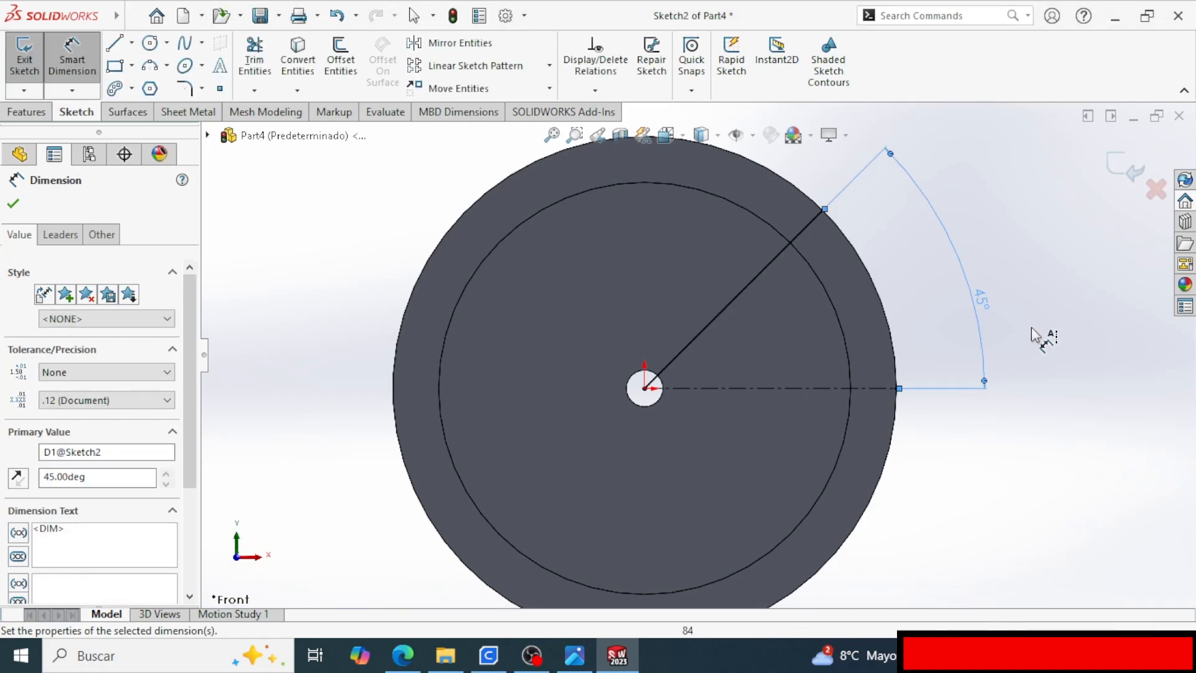
scroll(894, 236, up, 2)
scroll(826, 237, down, 2)
key(Escape)
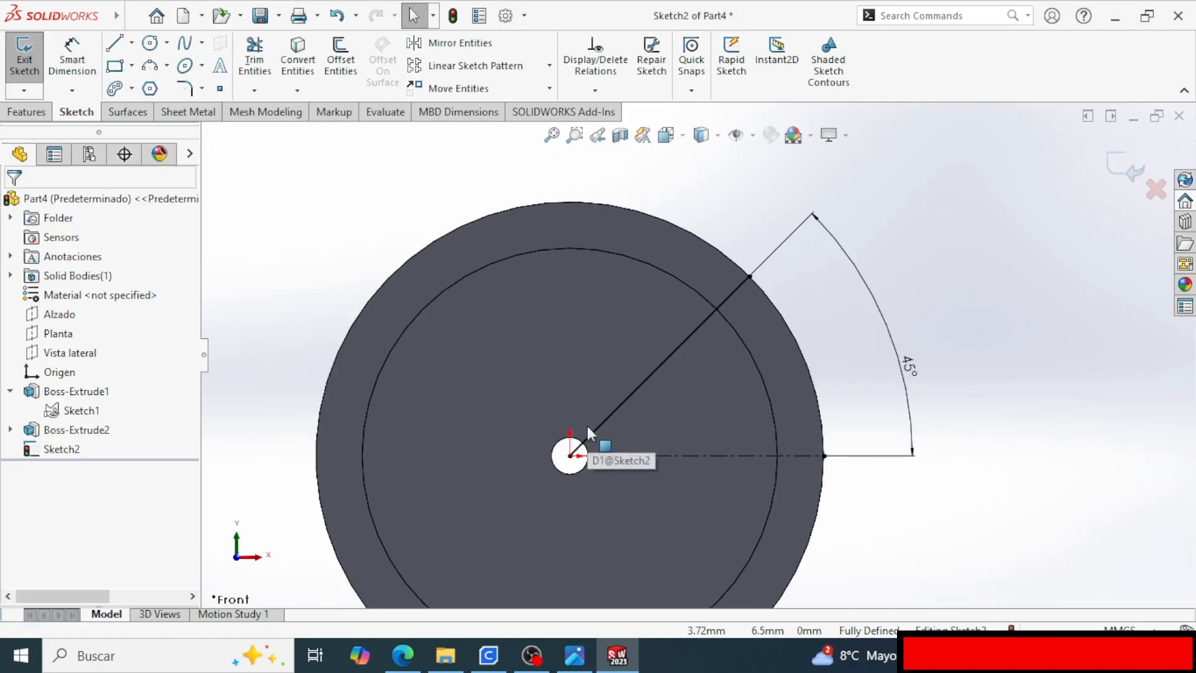
Draw a line about 30 mm long from the radial line's outer endpoint, sloping down outside the crown, and make it perpendicular to the radial line.
scroll(588, 432, up, 3)
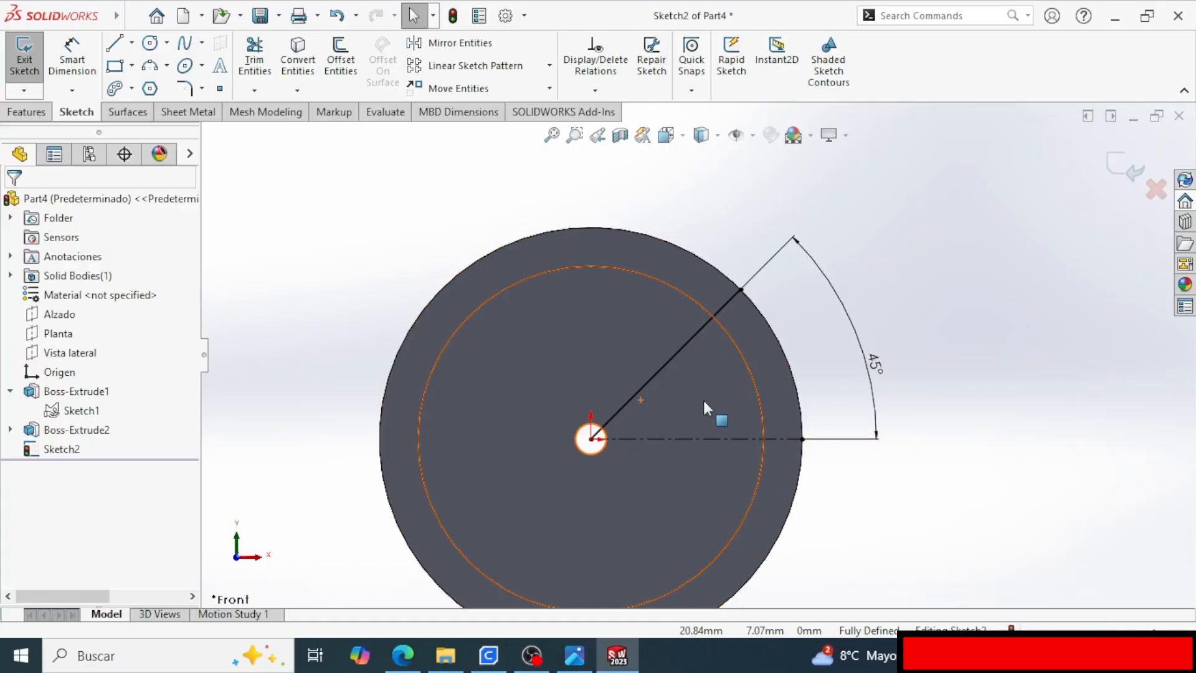
scroll(765, 312, down, 2)
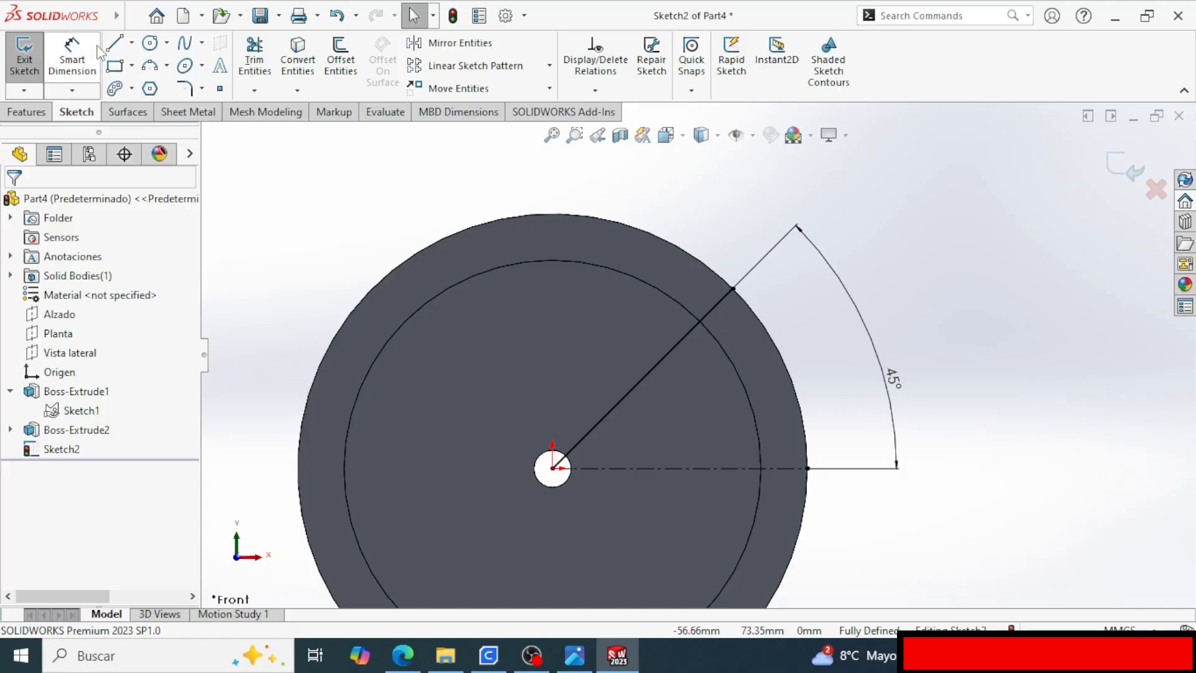
scroll(770, 408, up, 1)
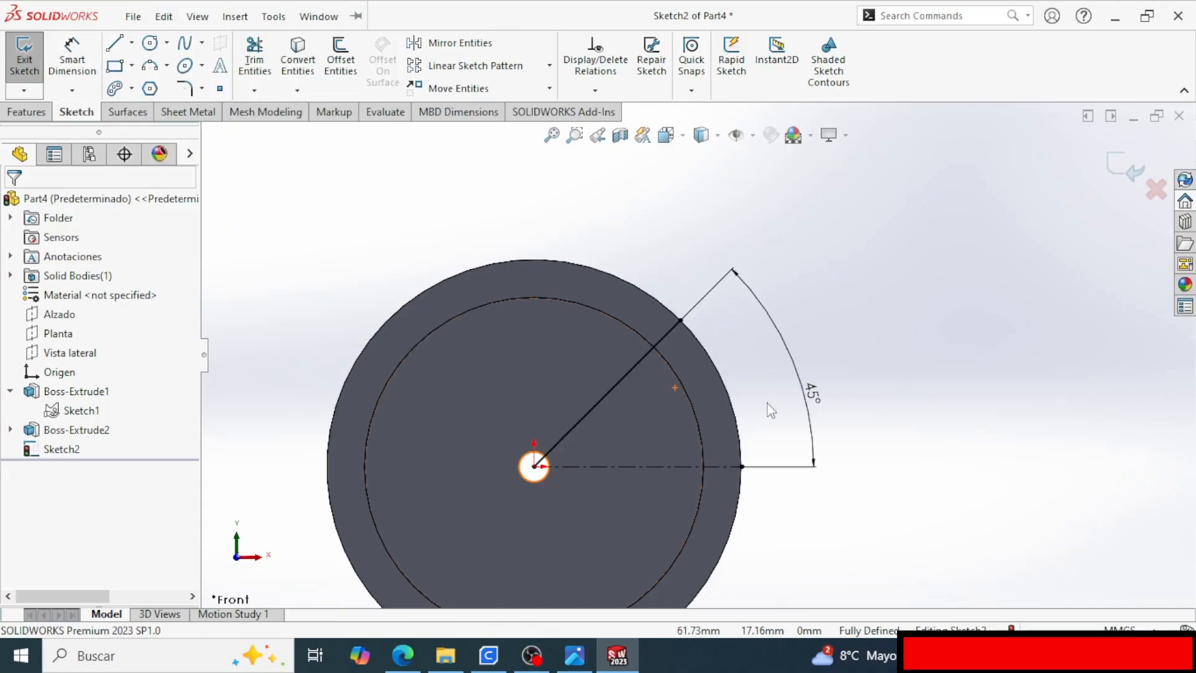
click(115, 43)
scroll(735, 340, down, 1)
click(670, 318)
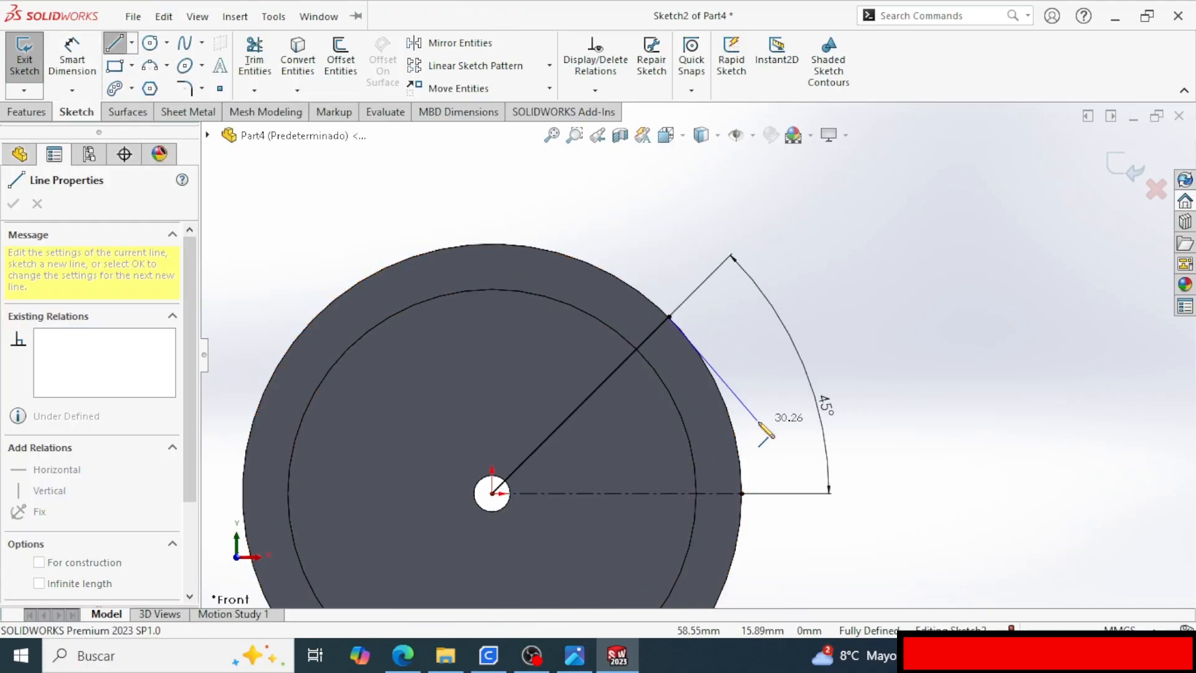
click(766, 413)
key(Escape)
click(722, 375)
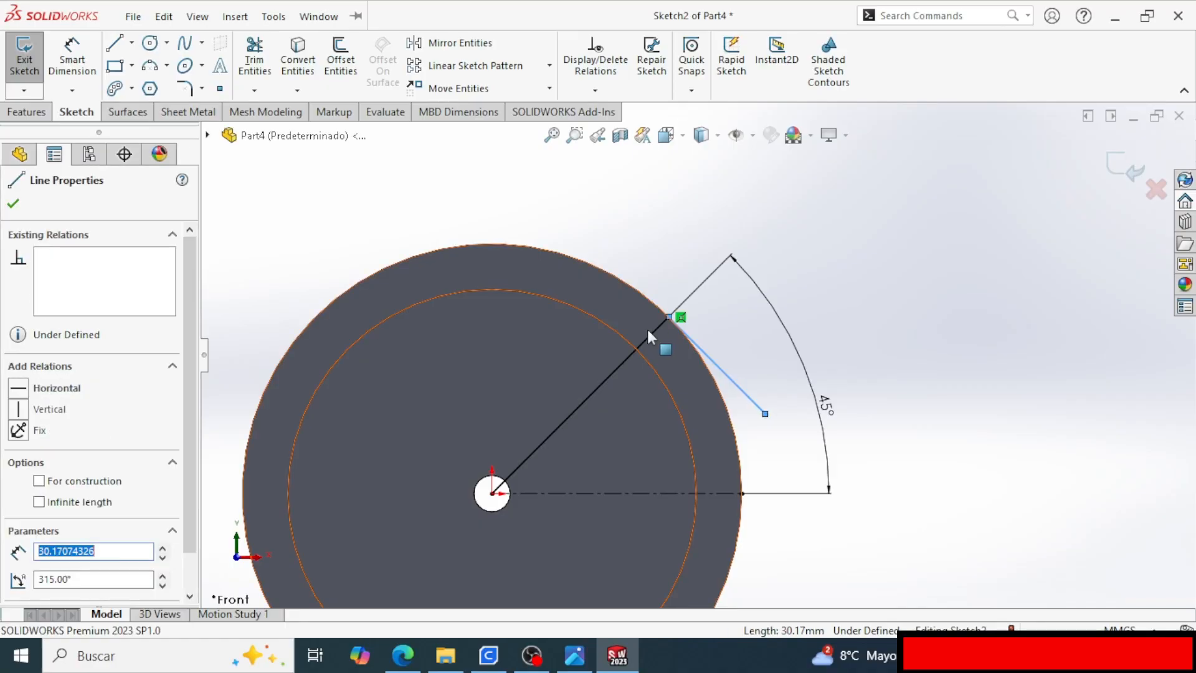
ctrl+click(646, 339)
click(20, 550)
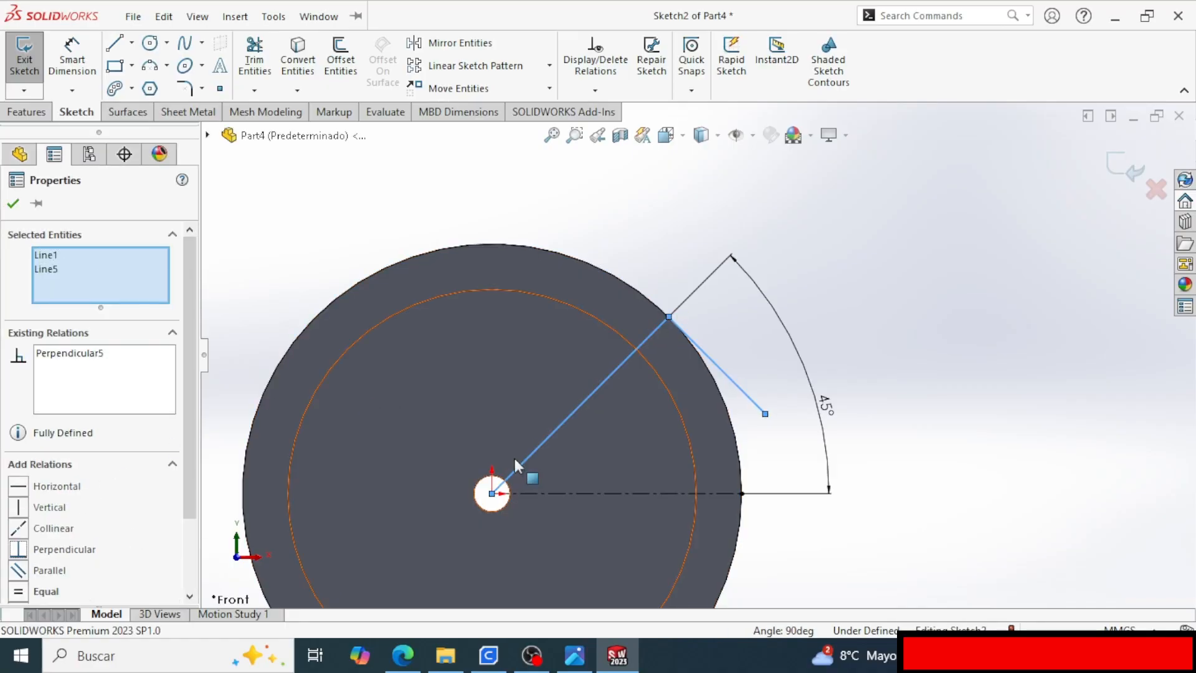
click(774, 428)
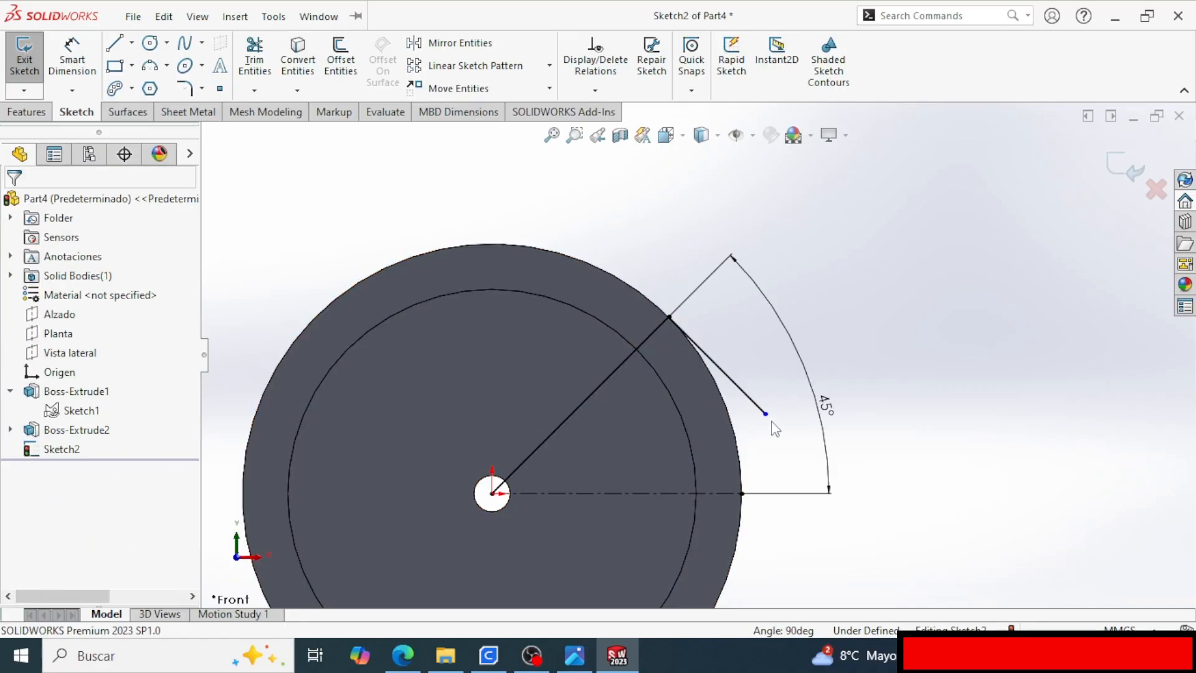
Draw a line about 63 mm long from the free end of the perpendicular line back to the origin.
click(729, 374)
click(731, 332)
key(d)
key(s)
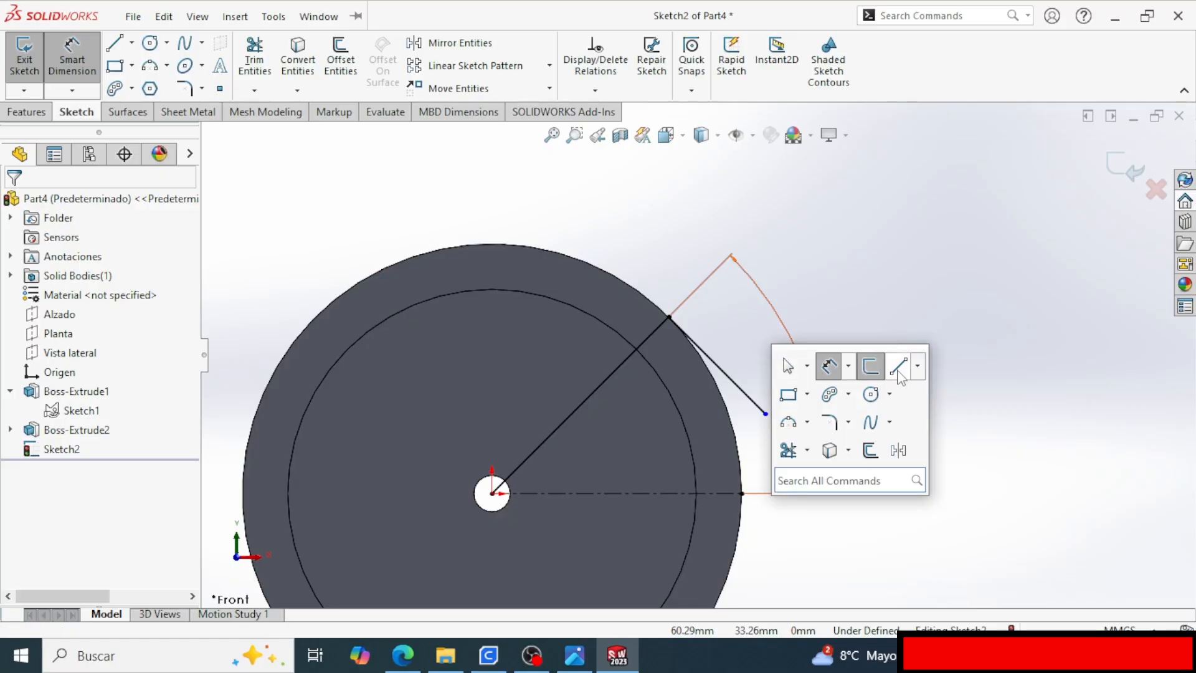
click(899, 373)
click(766, 412)
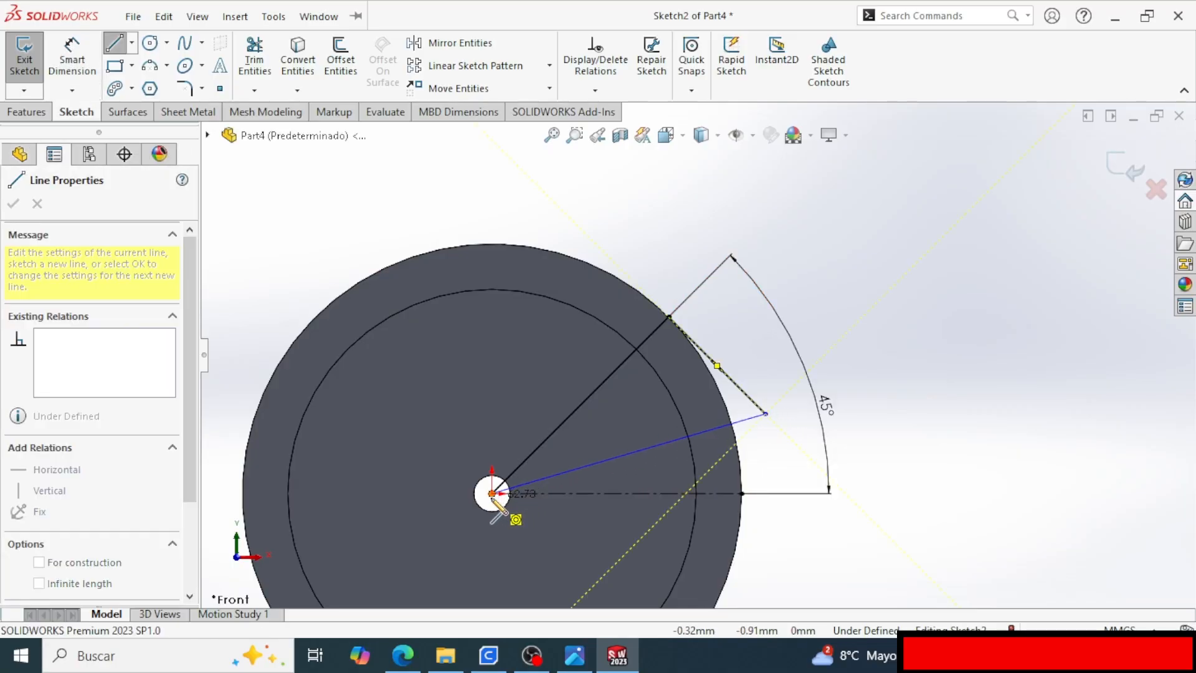
click(492, 493)
key(Escape)
Mirror the perpendicular line and the new slanted line about the 45° radial line, keeping the originals.
click(464, 44)
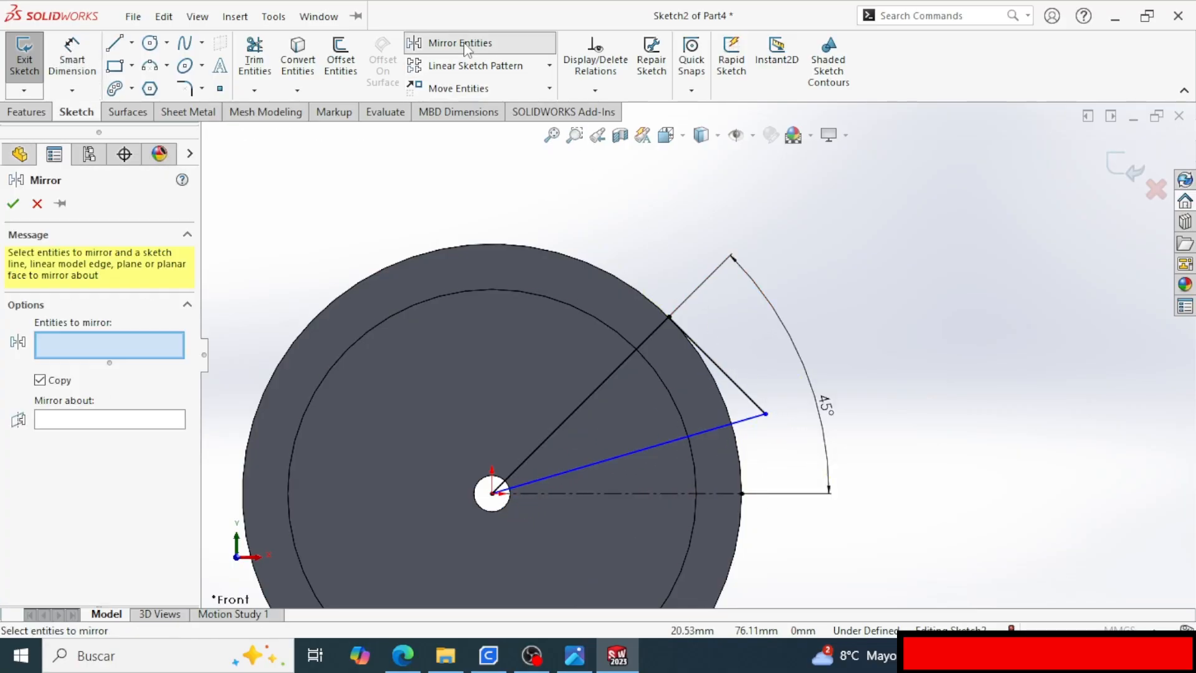
click(758, 416)
click(758, 406)
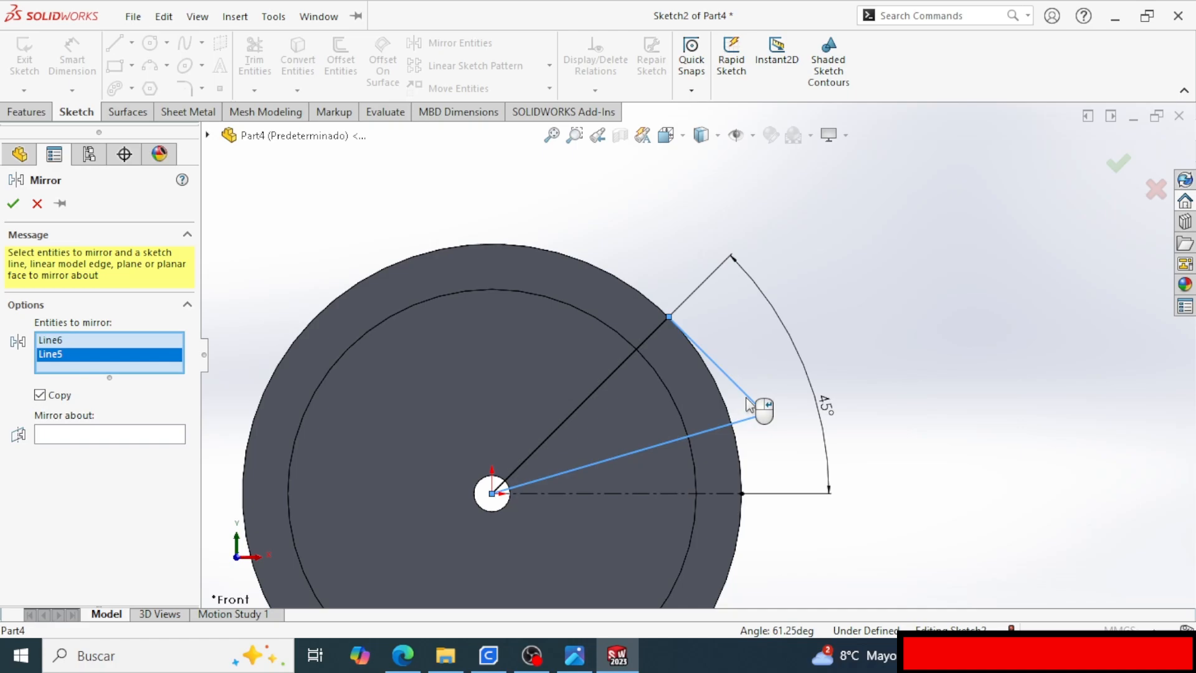
click(644, 339)
key(Return)
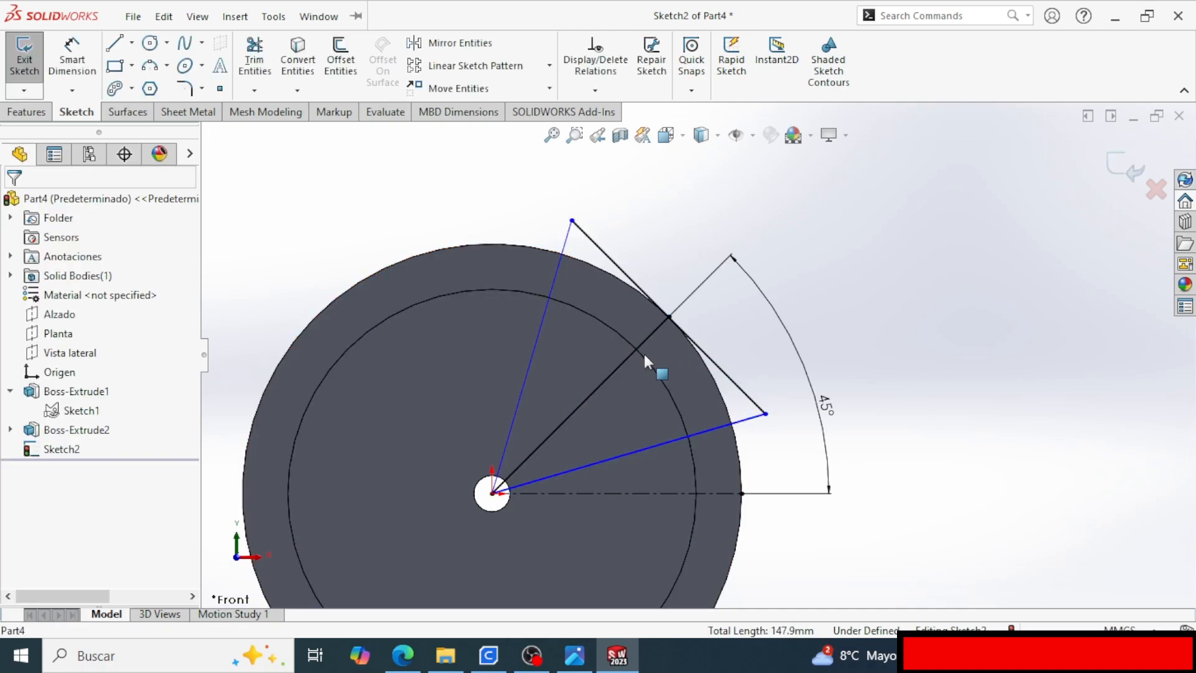
Convert the 45° radial line into construction geometry.
click(609, 373)
click(659, 320)
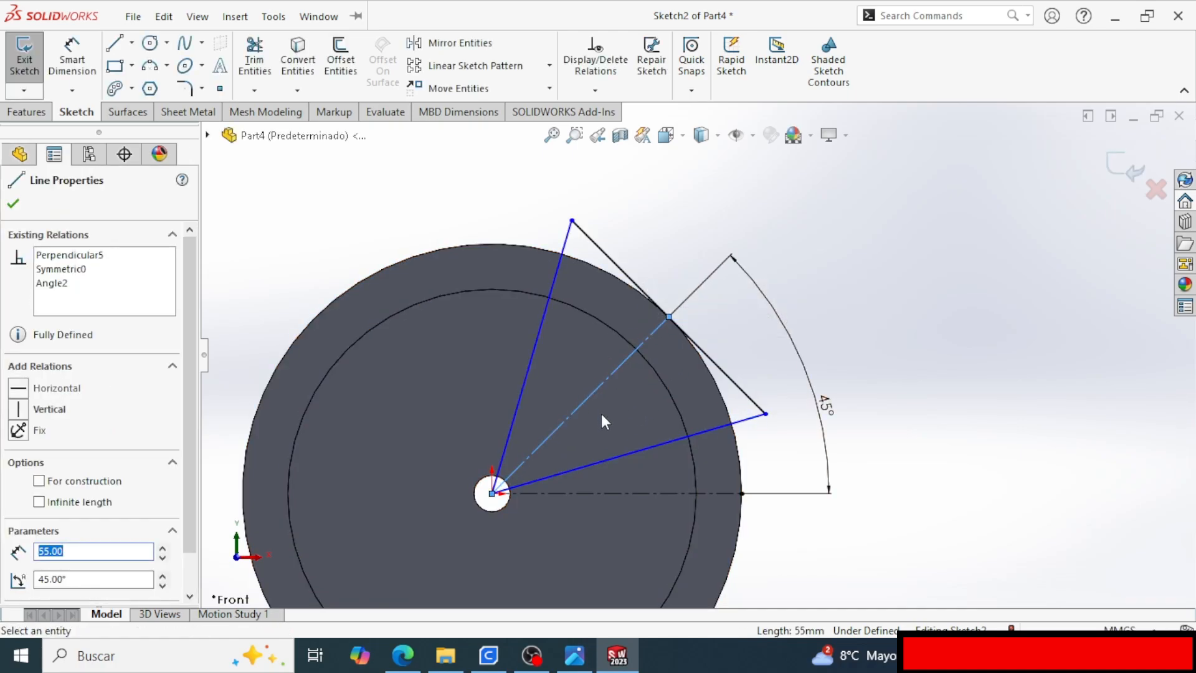
key(Escape)
Dimension the angle between the two slanted lines meeting at the origin as 360/20 and place the dimension outside the crown.
key(d)
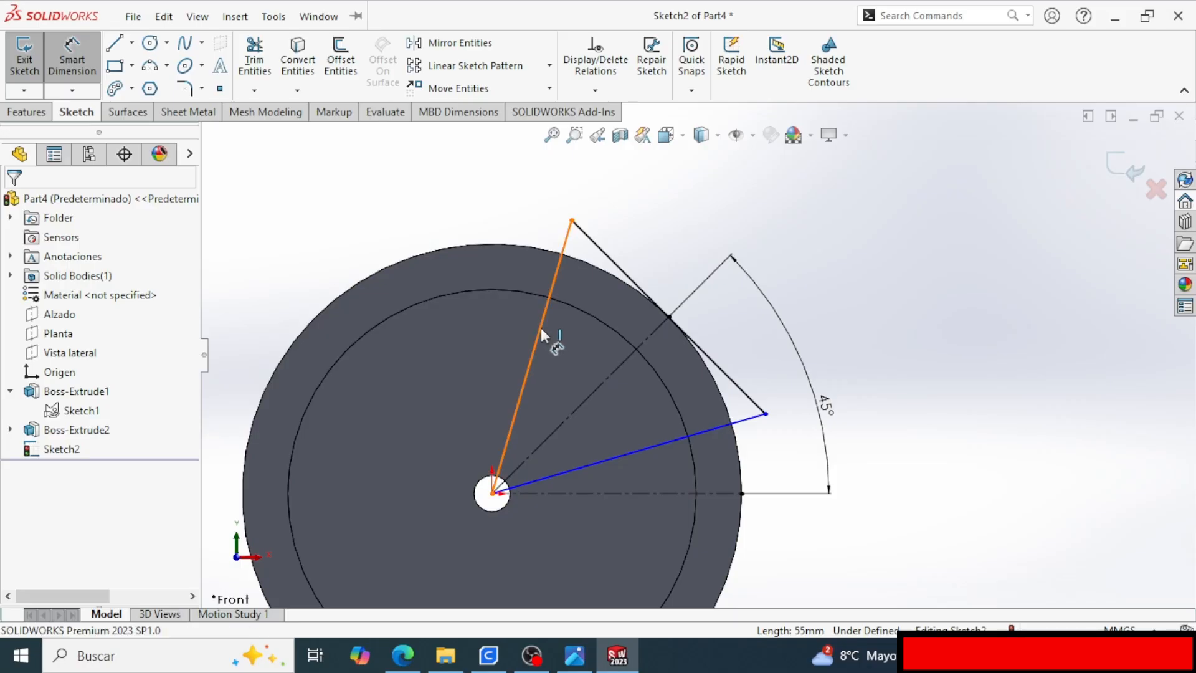
click(541, 328)
click(682, 437)
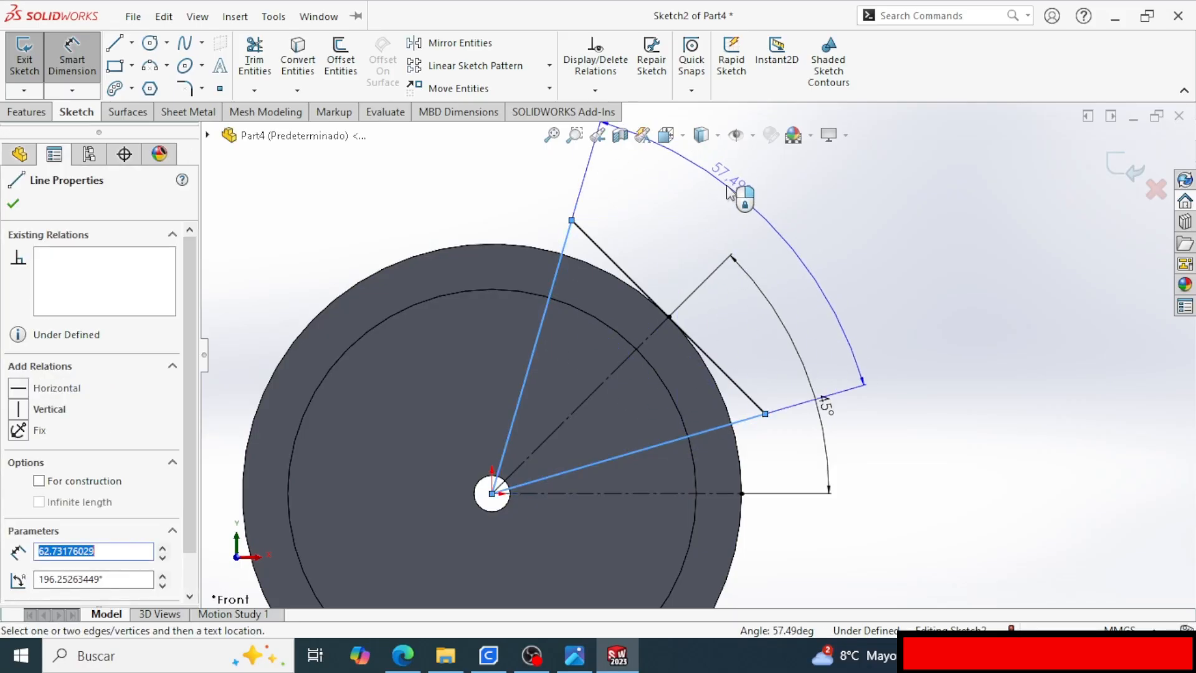
click(727, 192)
text(36)
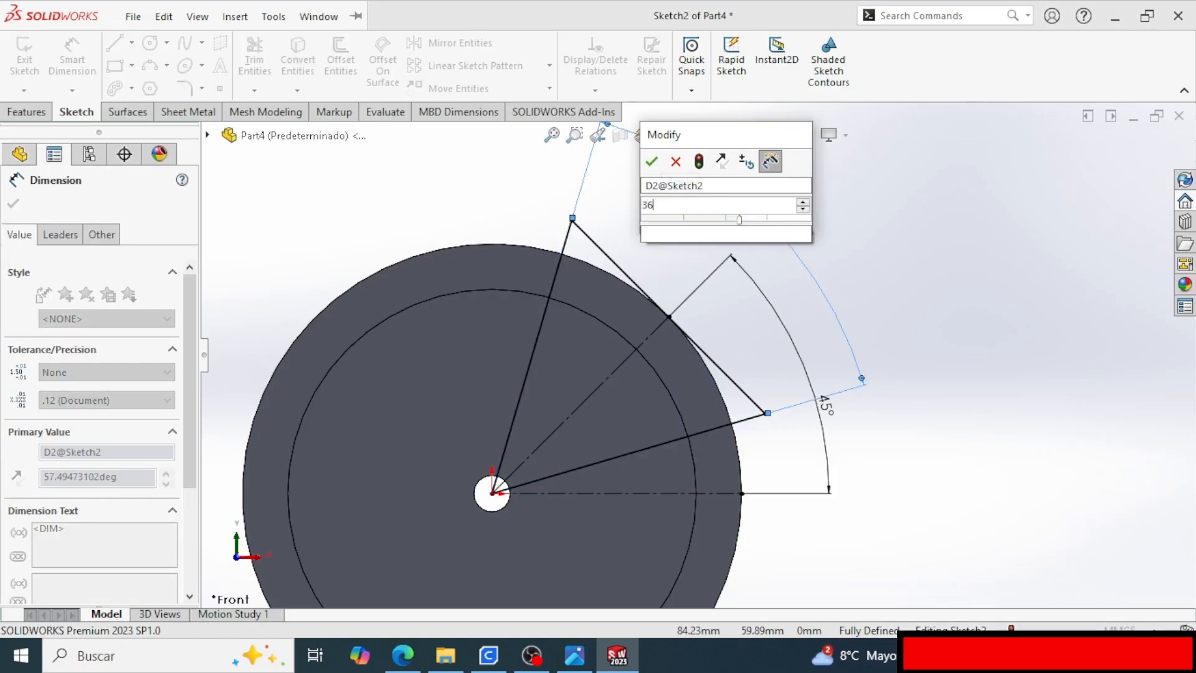
text(0/)
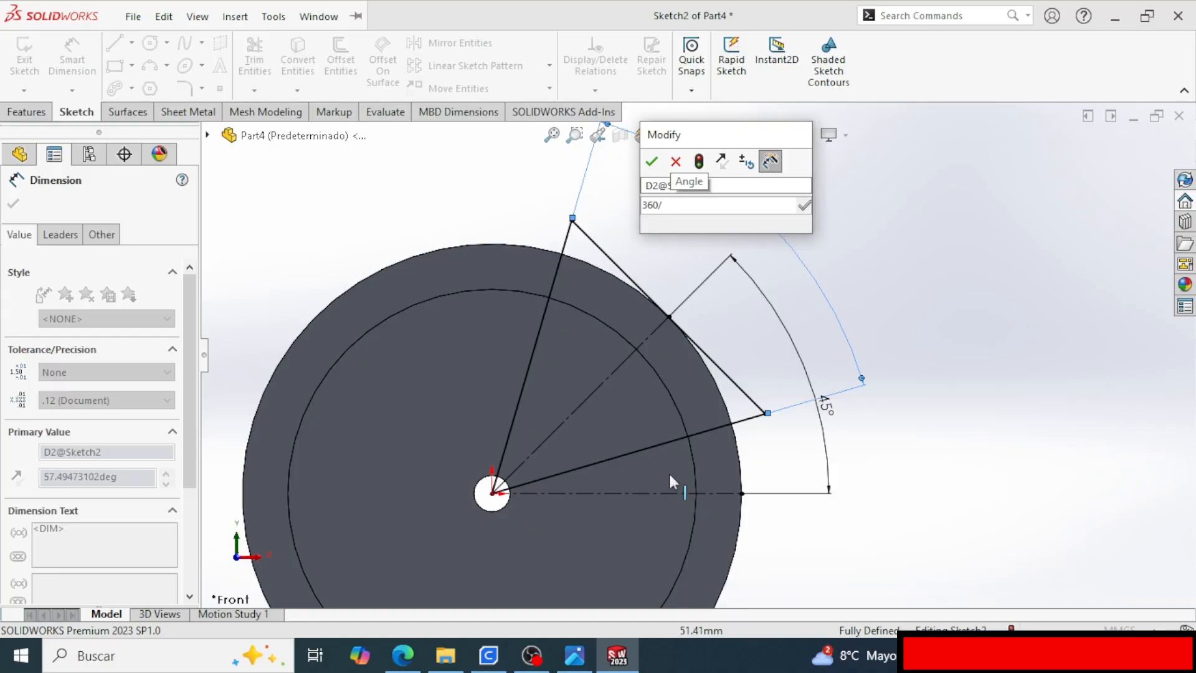
key(alt+Tab)
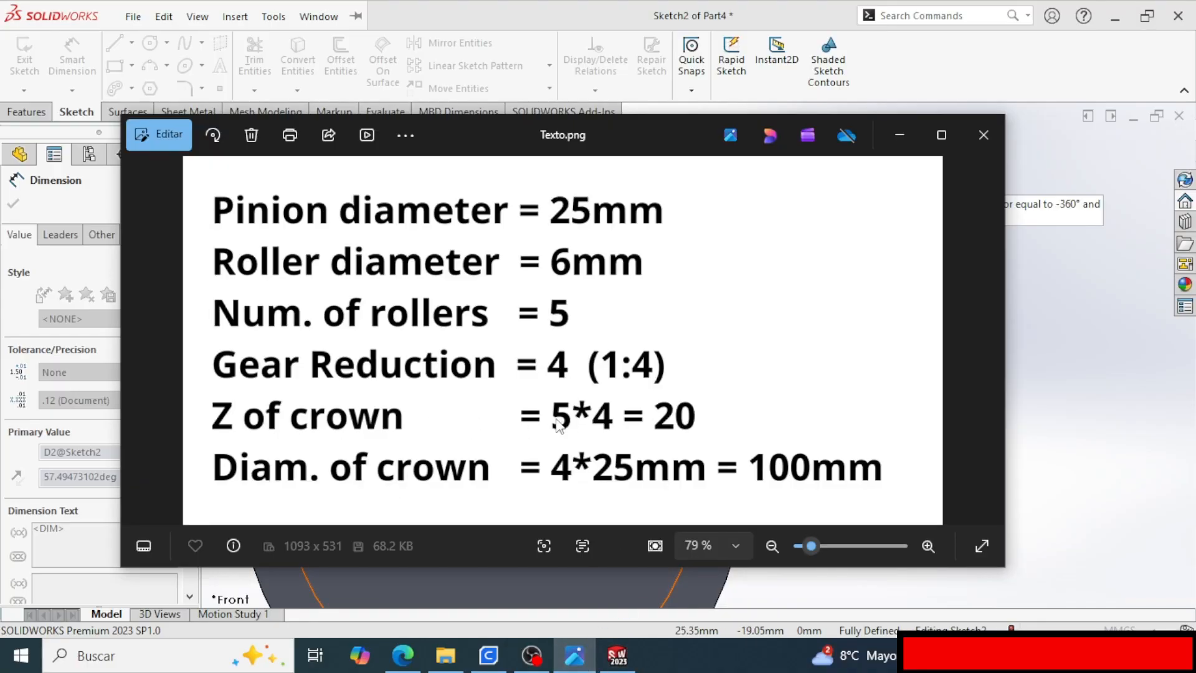
key(alt+Tab)
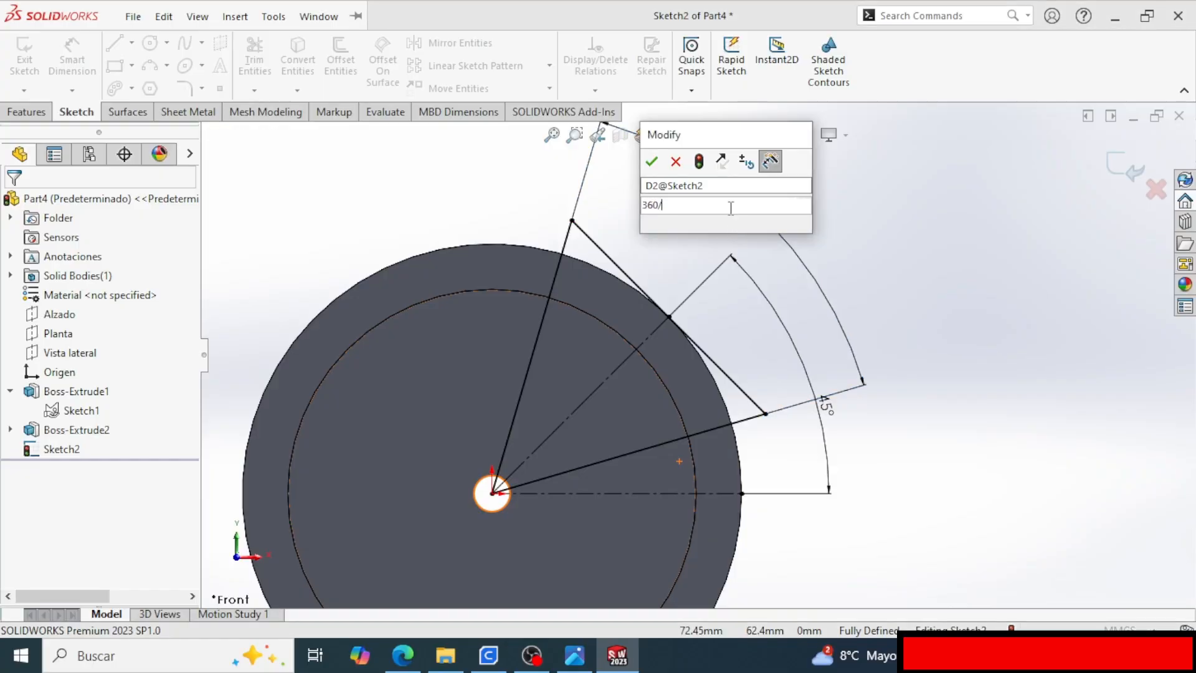
text(22)
key(Return)
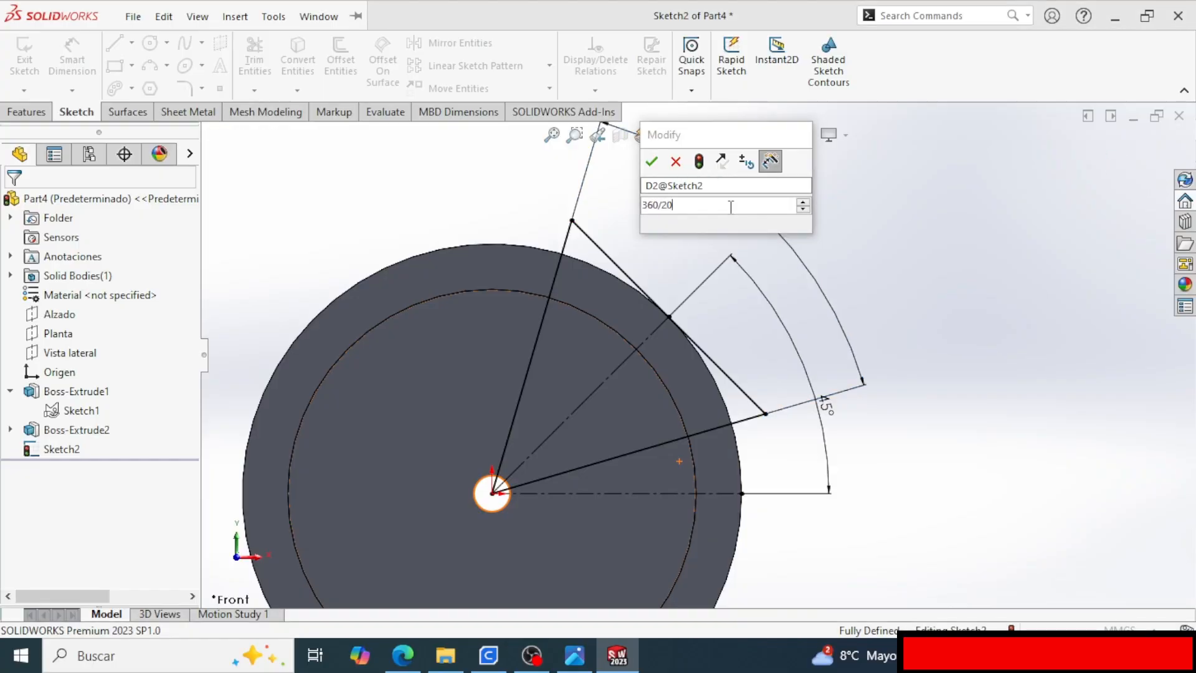
click(900, 293)
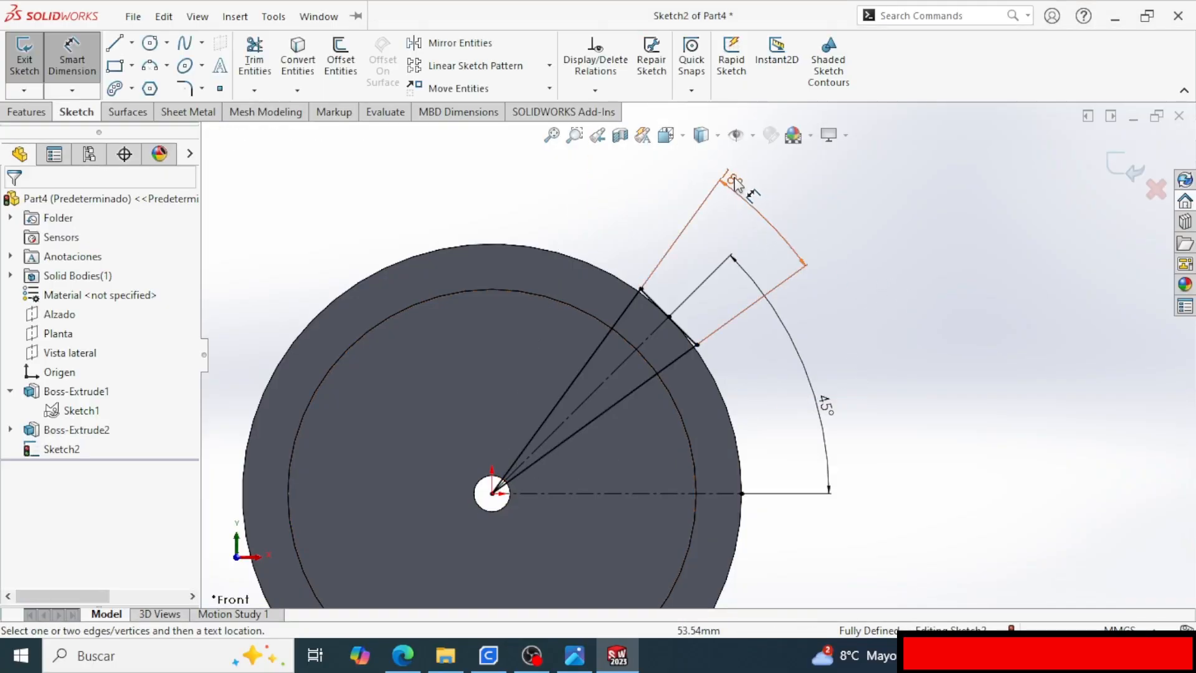
drag(735, 179, 763, 202)
click(889, 315)
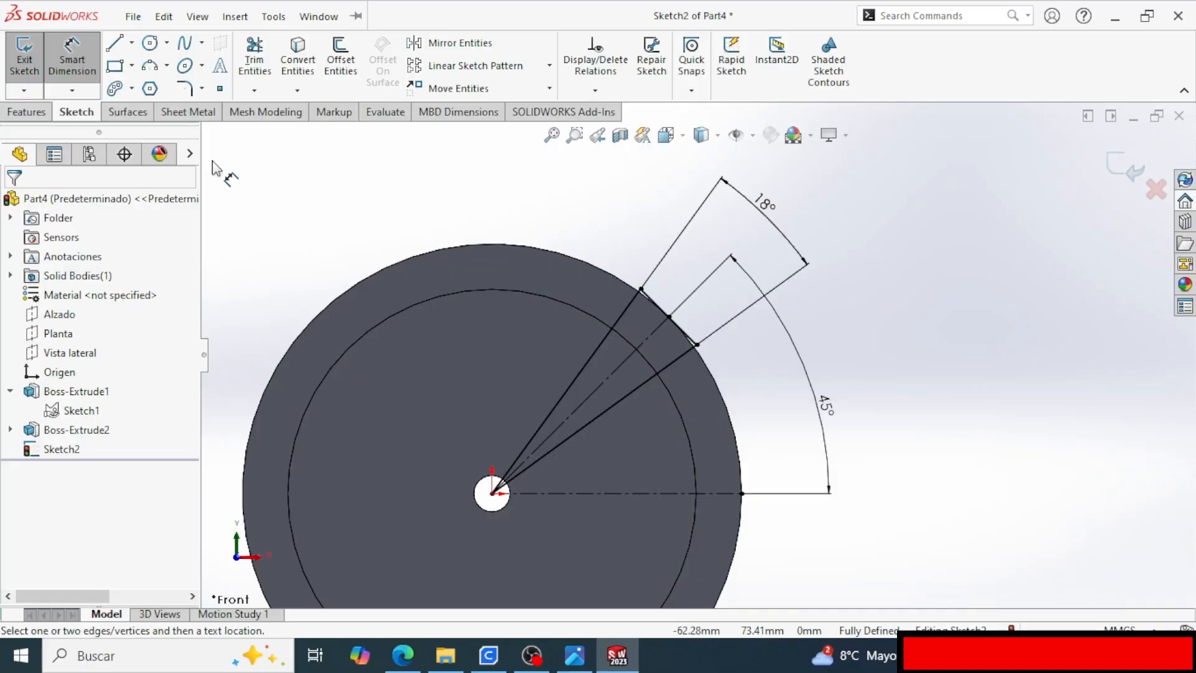
Cut-extrude the wedge sketch Through All - Both with the side to cut flipped, keeping only the single-tooth sector.
click(26, 114)
click(260, 63)
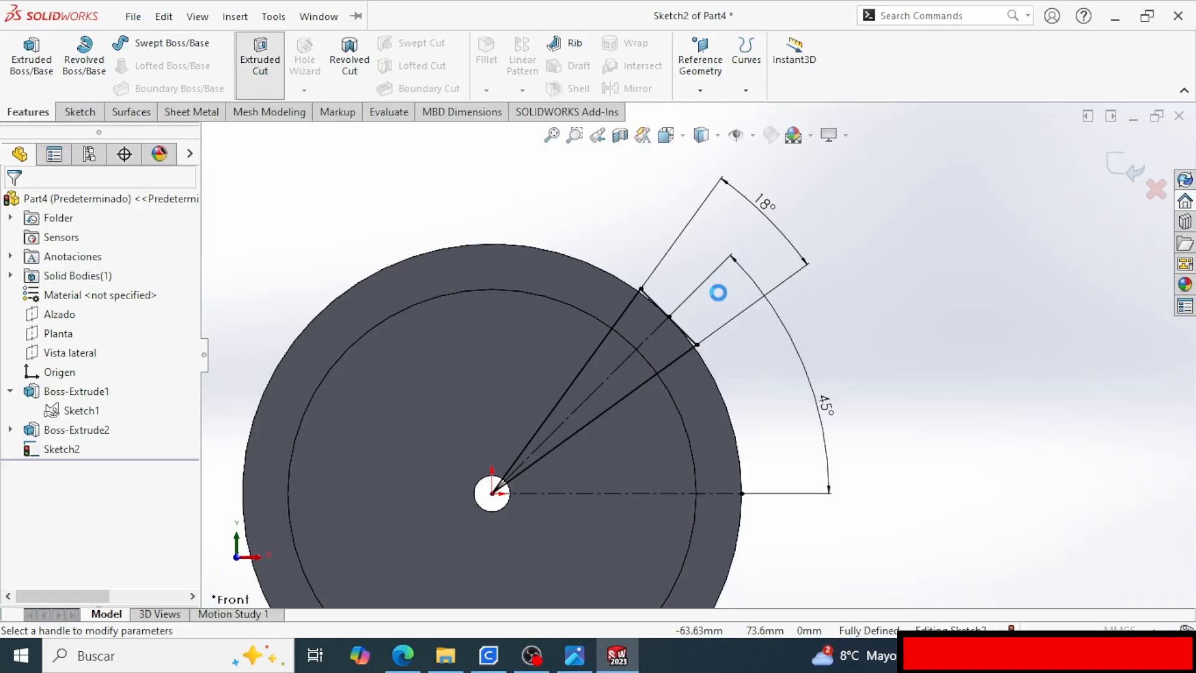
scroll(852, 292, down, 2)
middle_drag(847, 289, 758, 320)
scroll(758, 321, up, 1)
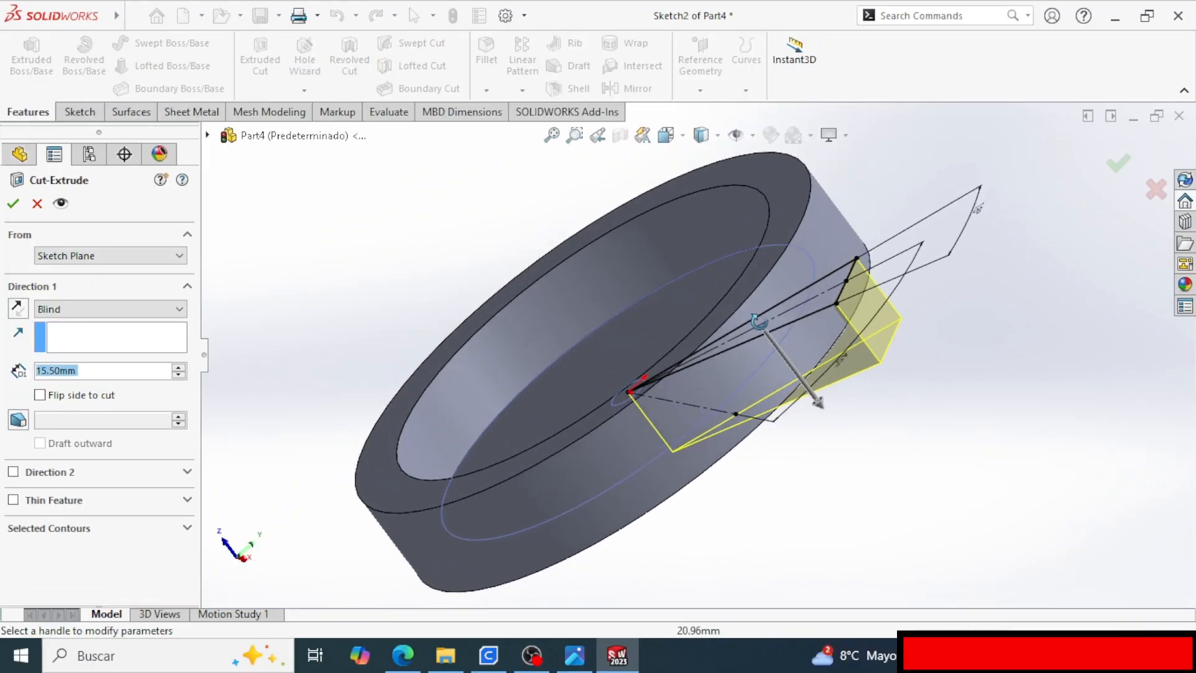
click(109, 309)
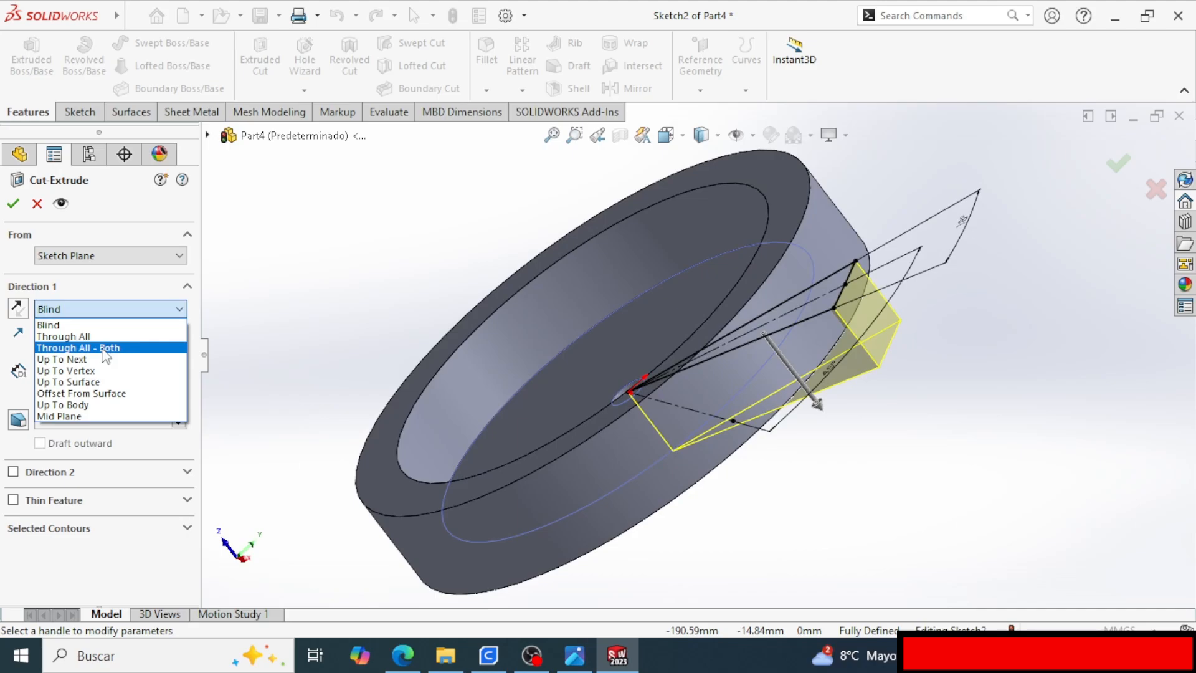
click(118, 347)
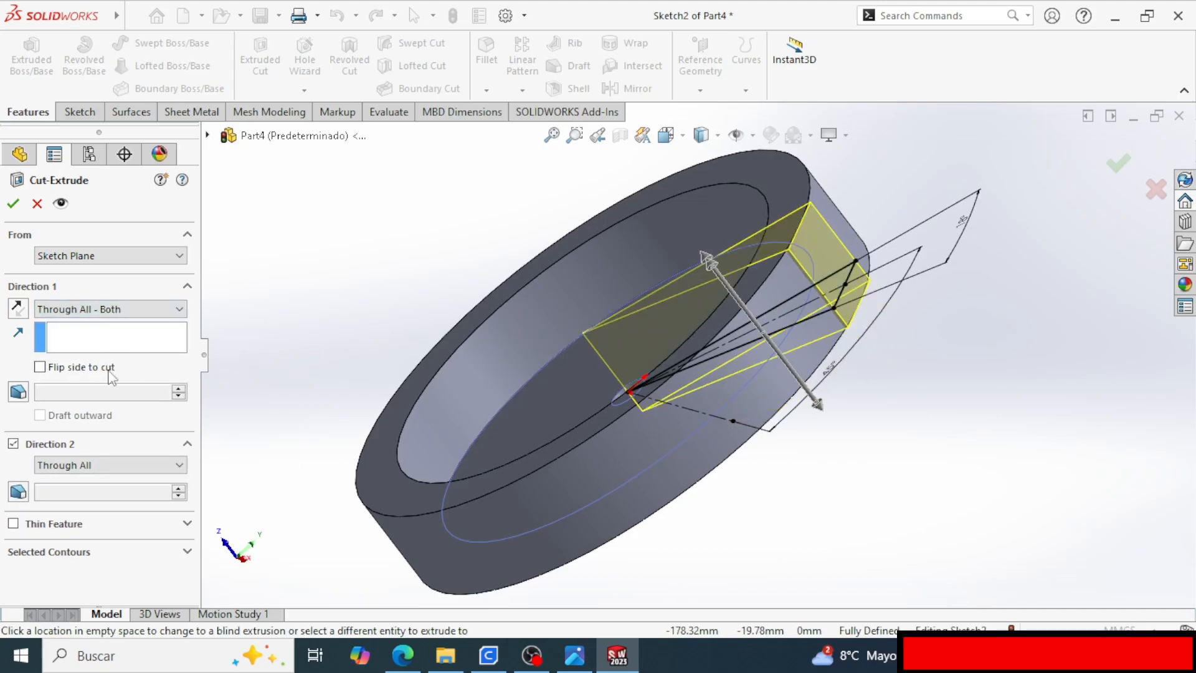
click(76, 369)
middle_drag(445, 305, 452, 318)
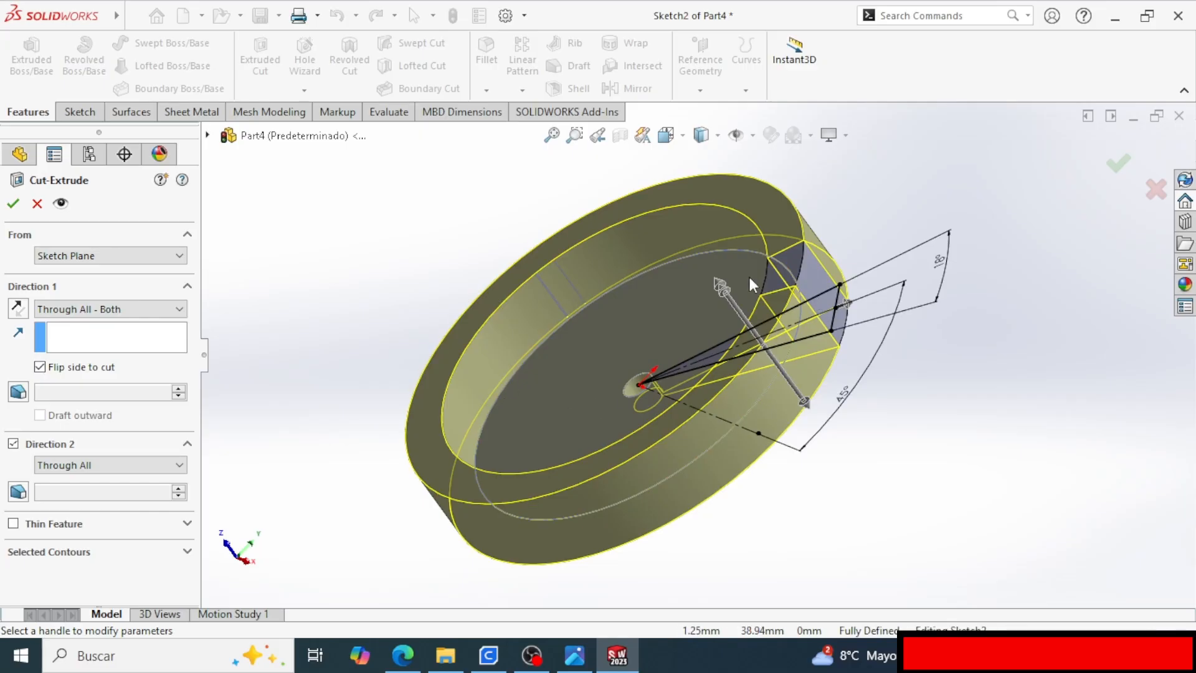
key(Return)
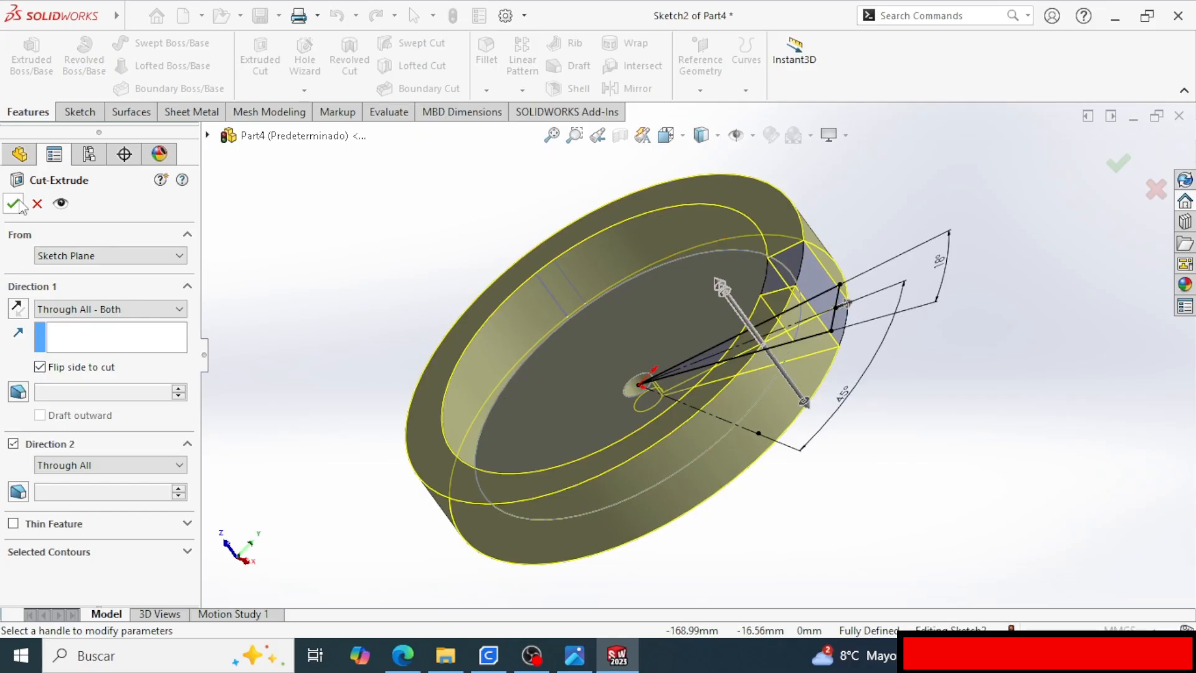
Save the wedge part as BlankGearCrown in the Tutorial folder.
middle_drag(819, 368, 639, 363)
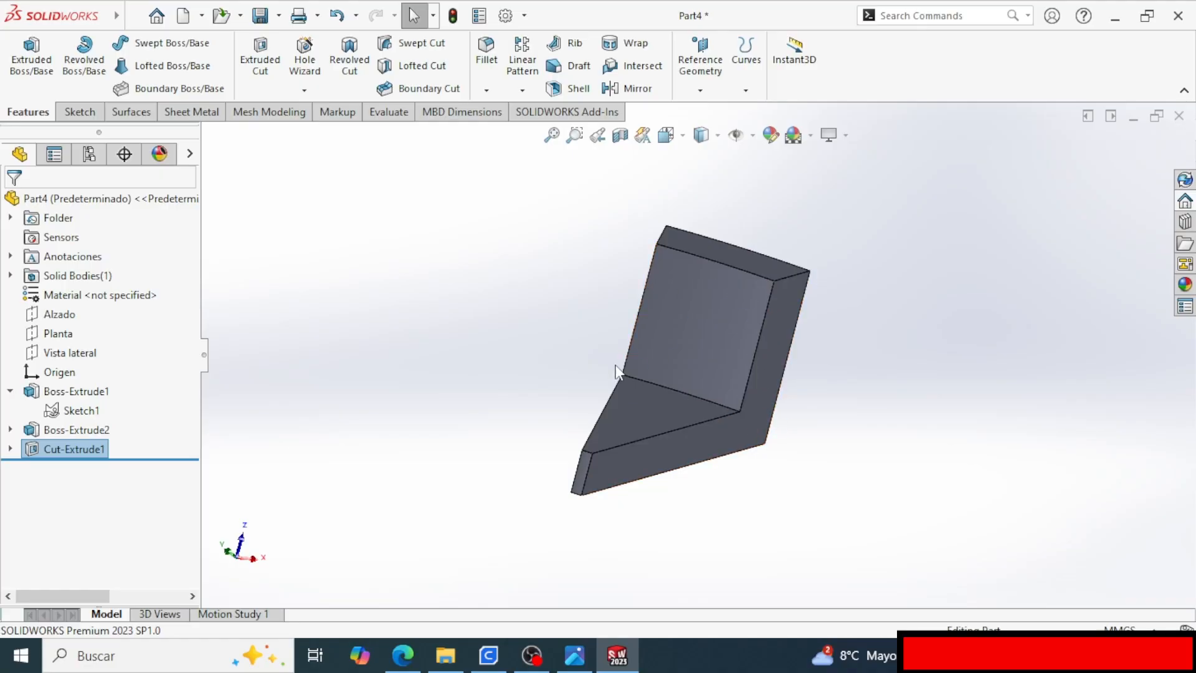
middle_drag(584, 355, 473, 312)
click(132, 16)
click(203, 211)
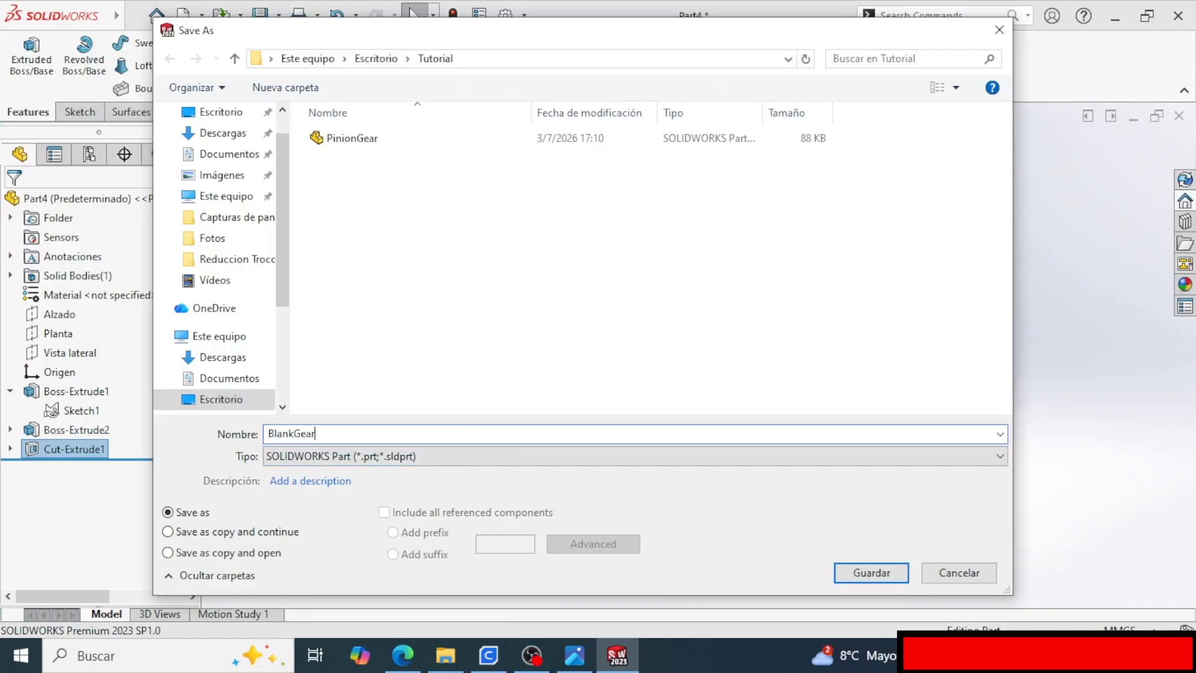
key(Return)
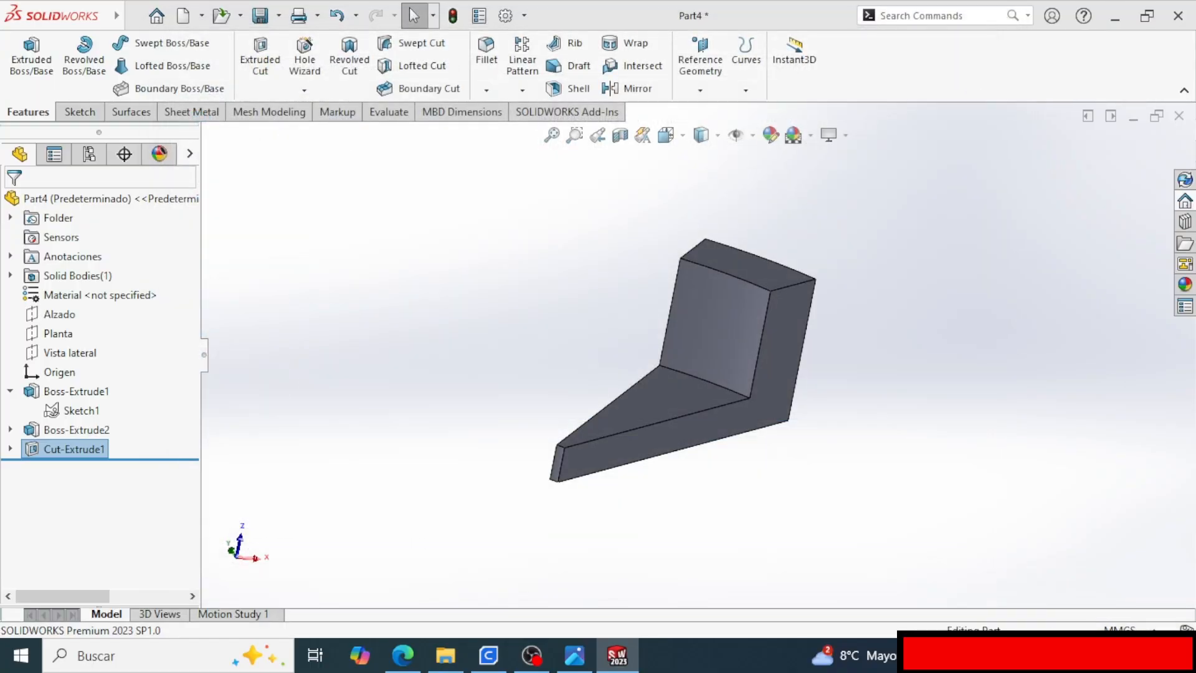
Export the part as the STL file BlankGearCrown in the Tutorial folder, including all bodies.
mouse_move(81, 9)
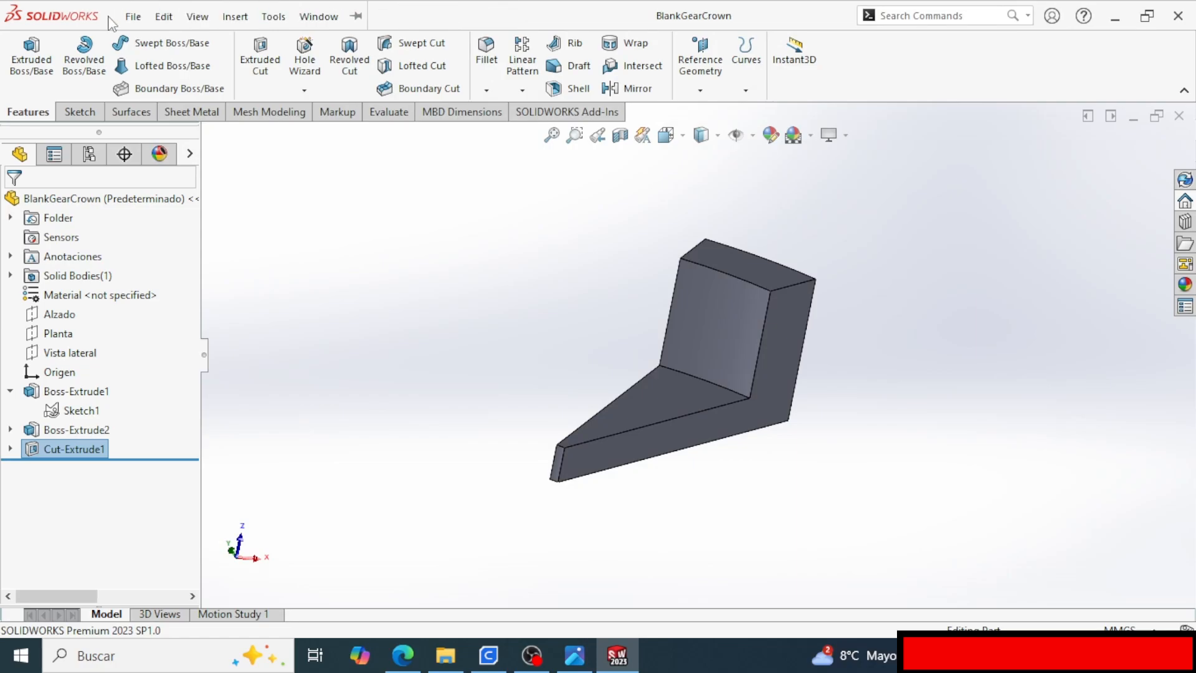
click(132, 16)
click(231, 231)
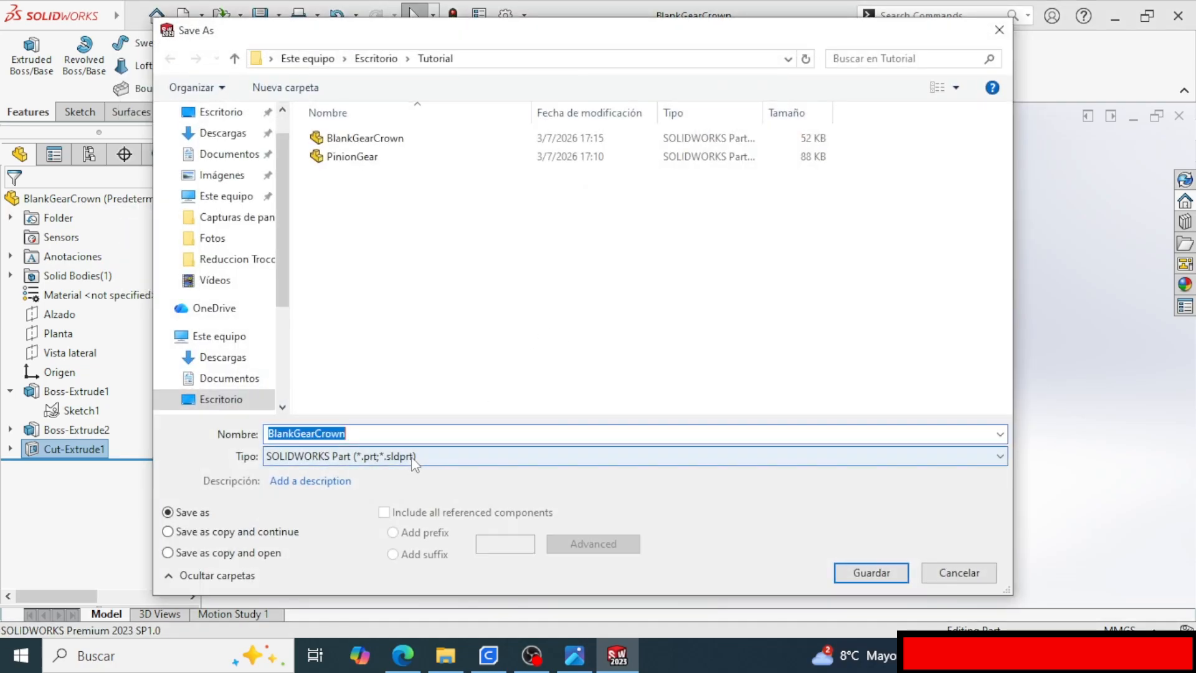
click(405, 456)
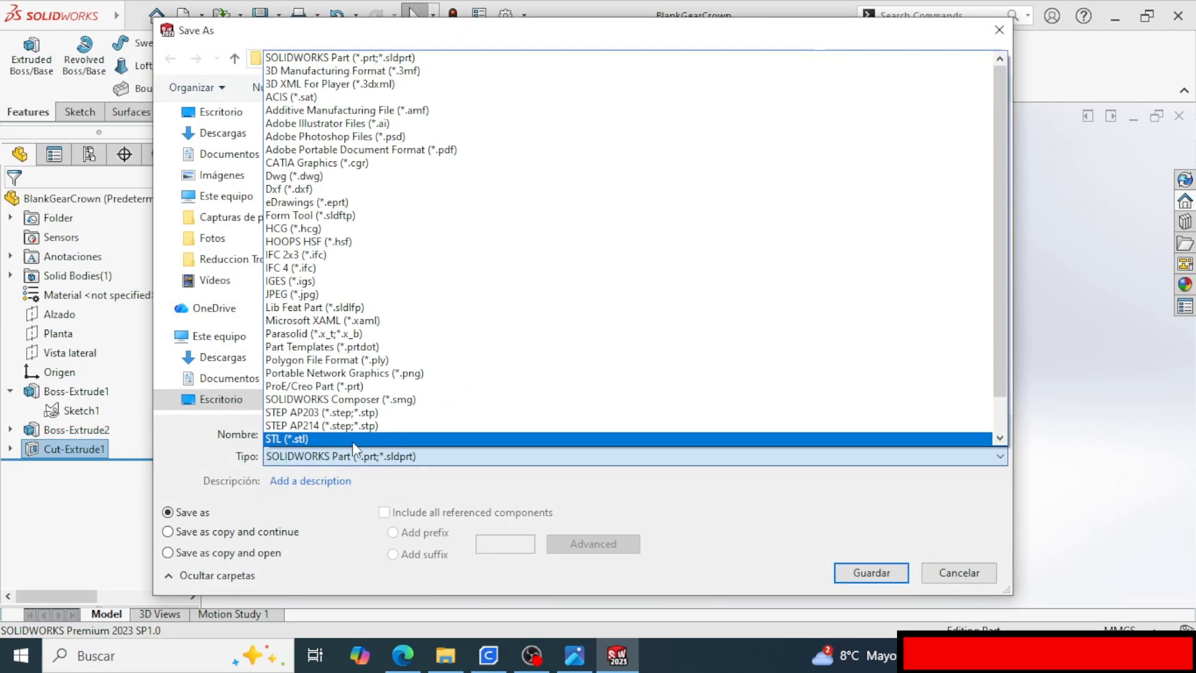
click(293, 439)
click(871, 603)
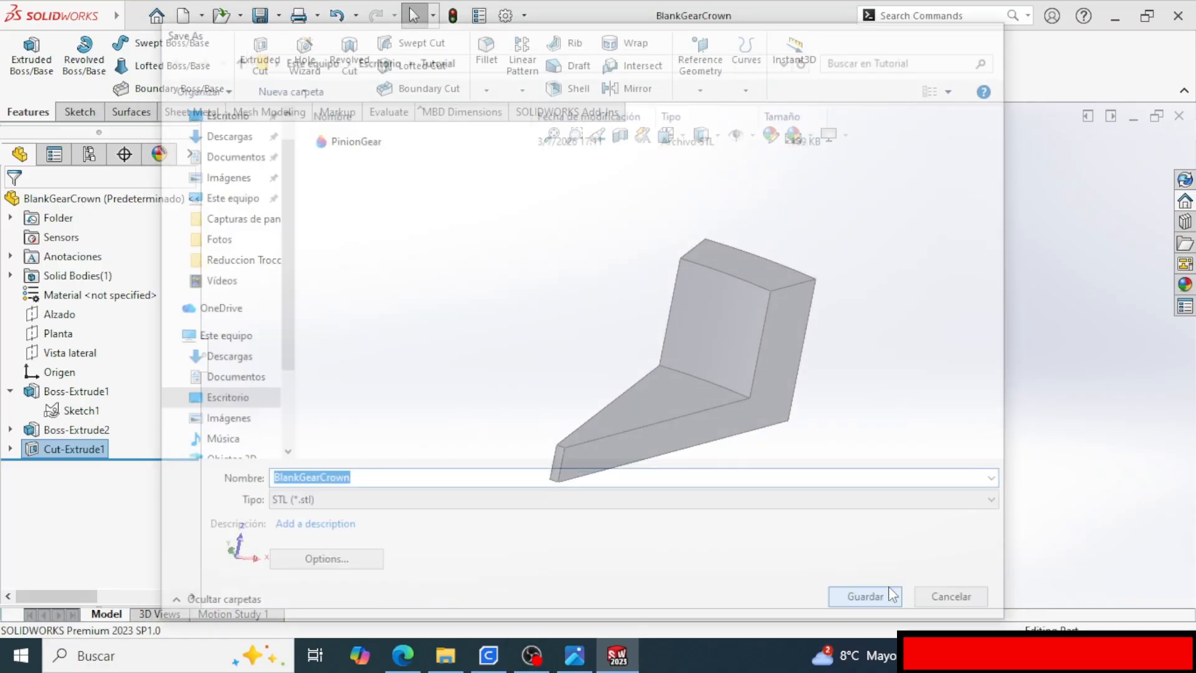
click(641, 361)
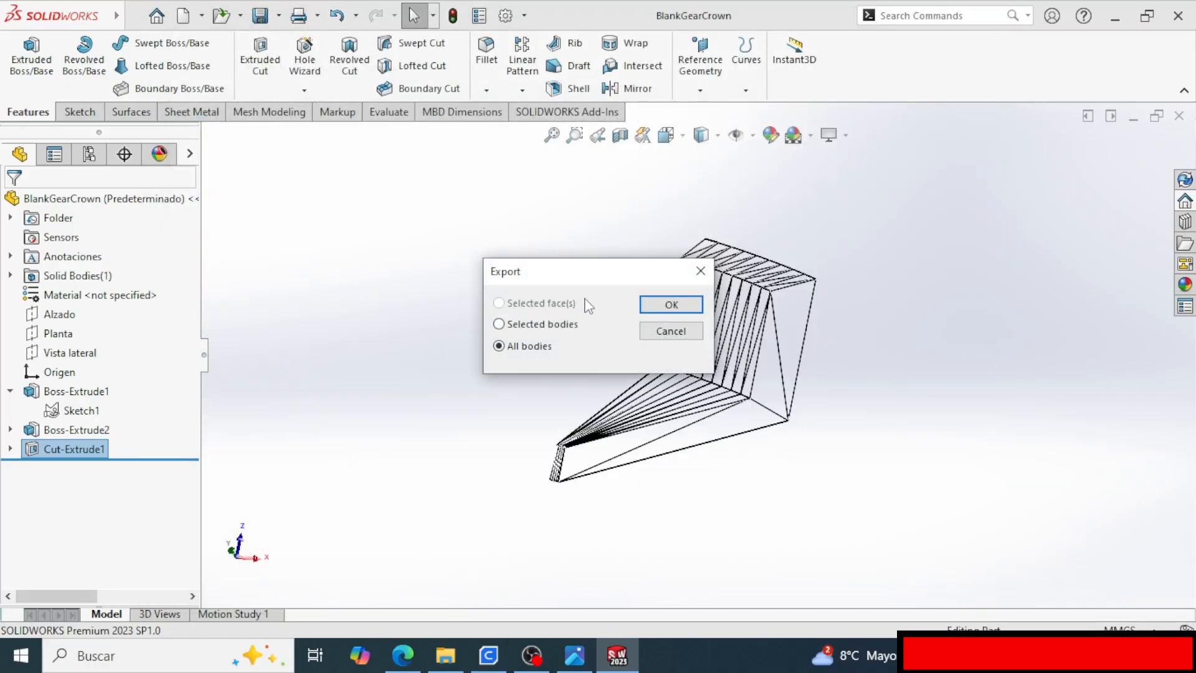
click(668, 309)
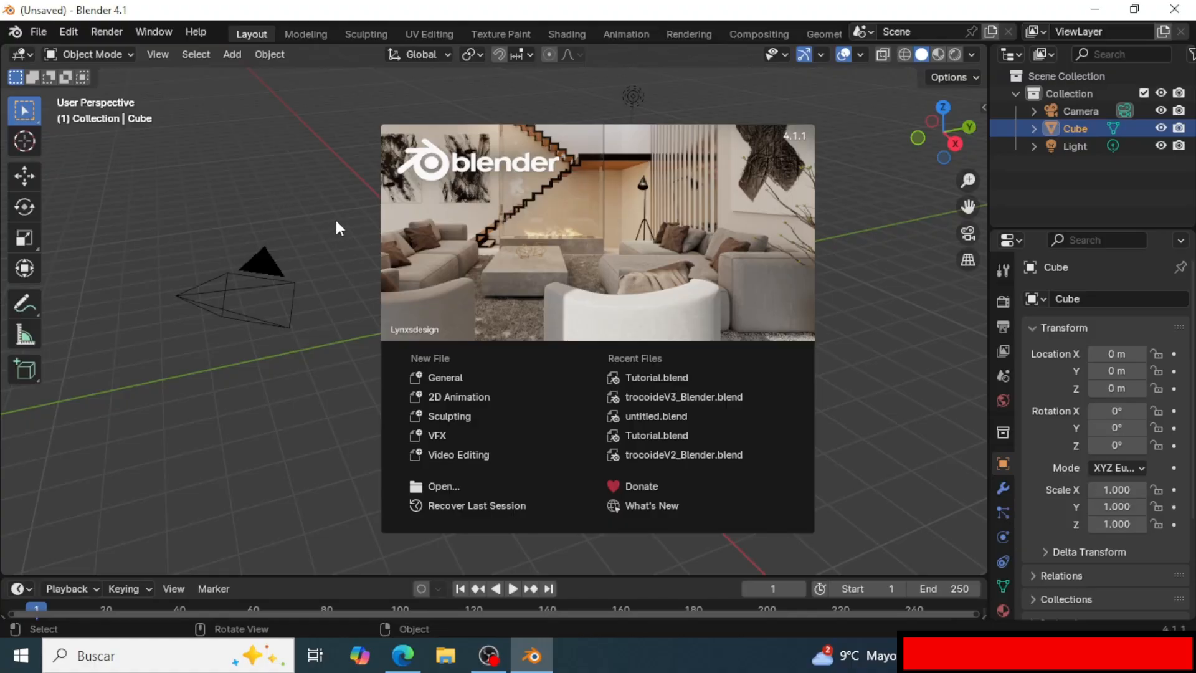
Switch to Blender, dismiss the splash screen and delete the default camera, cube and light from the scene.
click(352, 233)
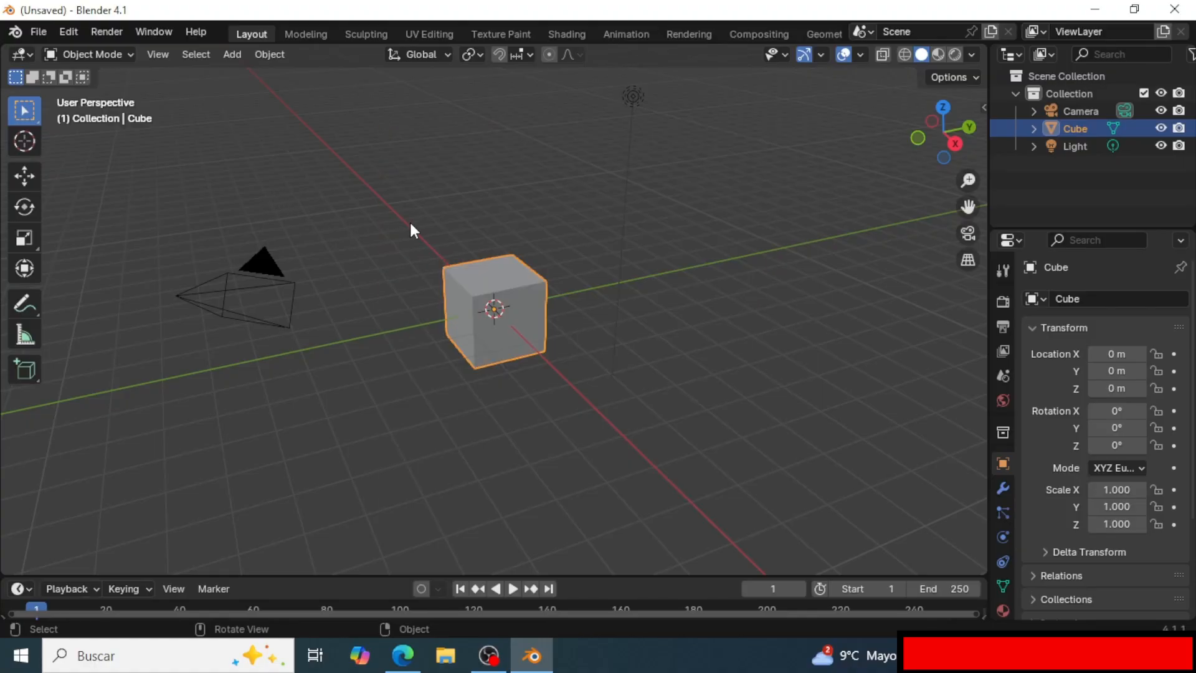
key(a)
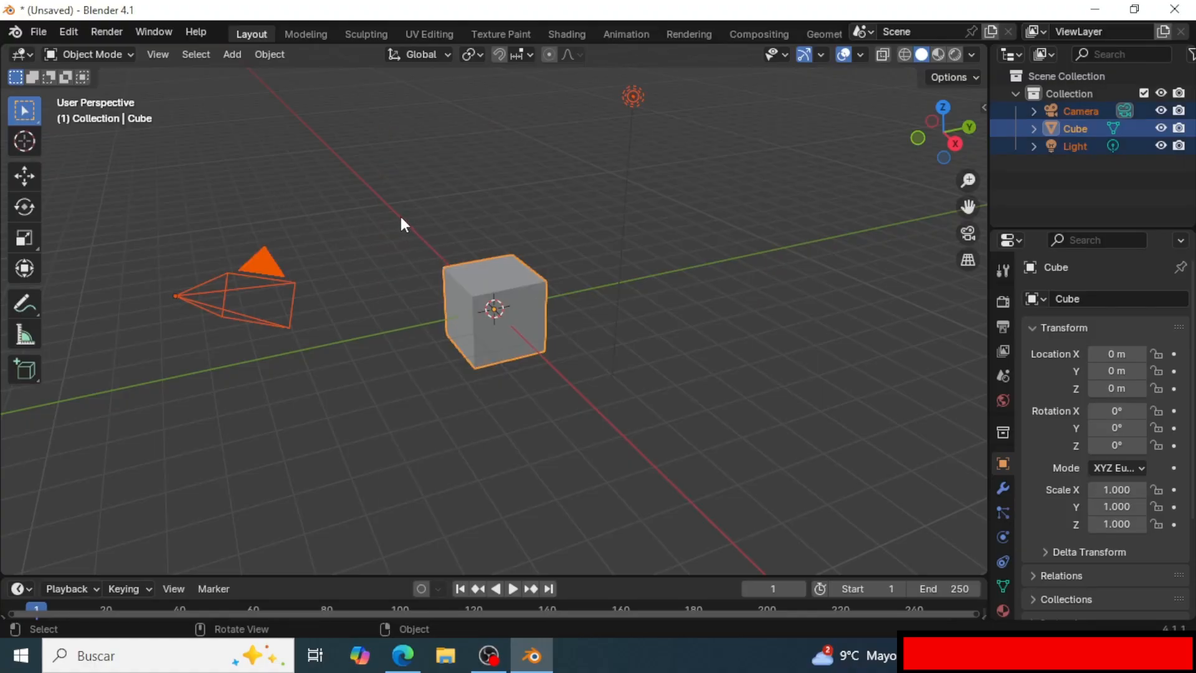
key(x)
click(328, 218)
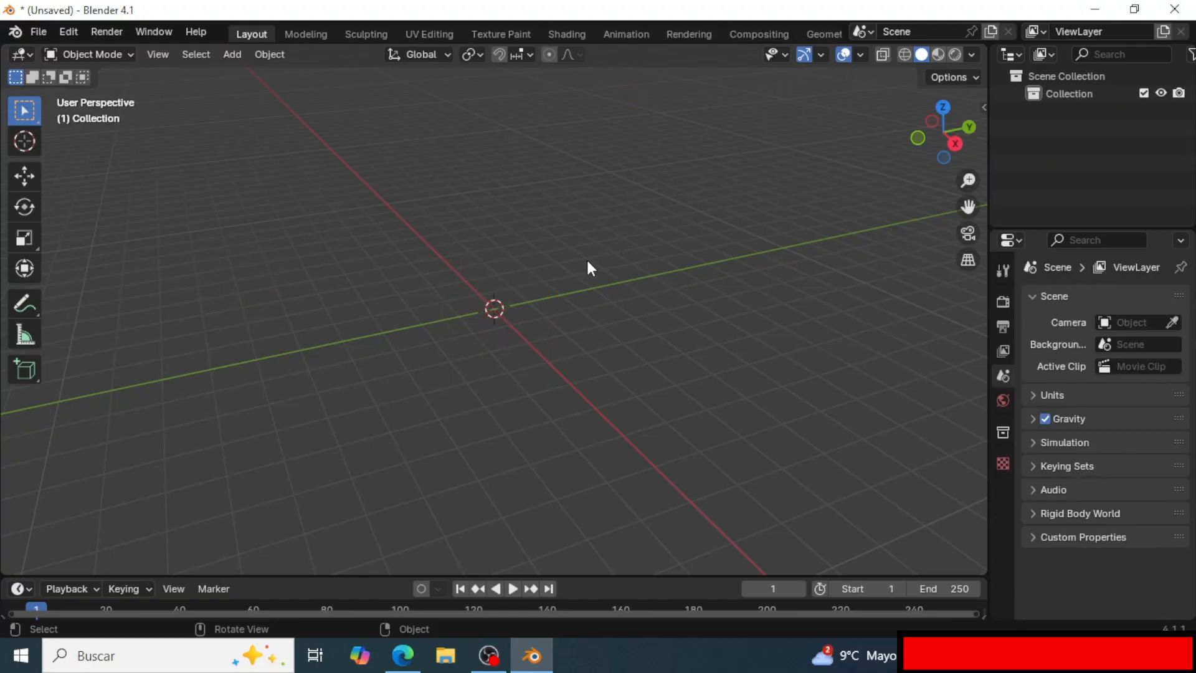
Import BlankGearCrown.STL and PinionGear.STL together from the Tutorial folder as STL meshes.
click(39, 31)
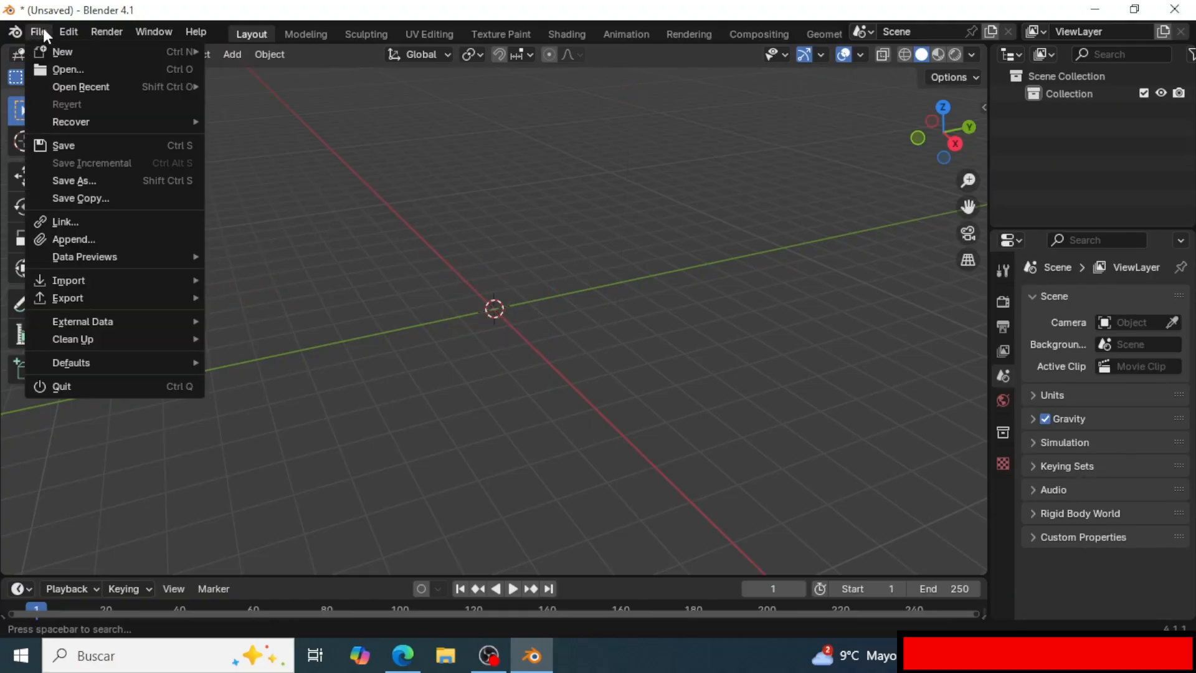
mouse_move(155, 282)
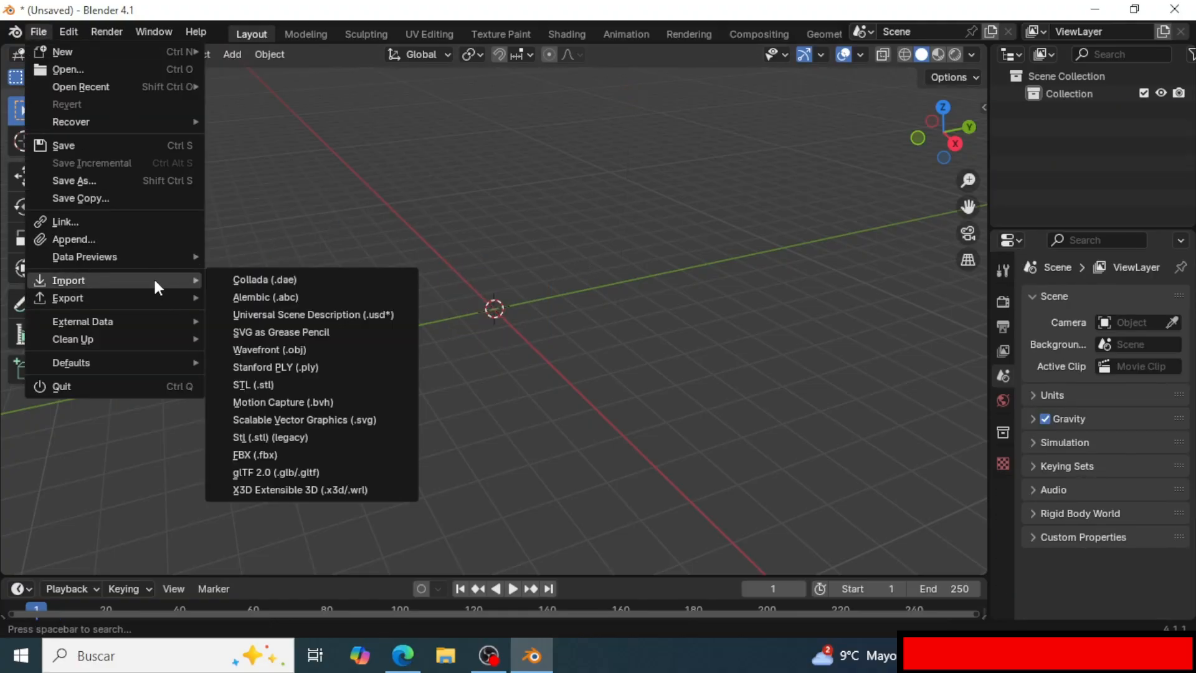
click(282, 382)
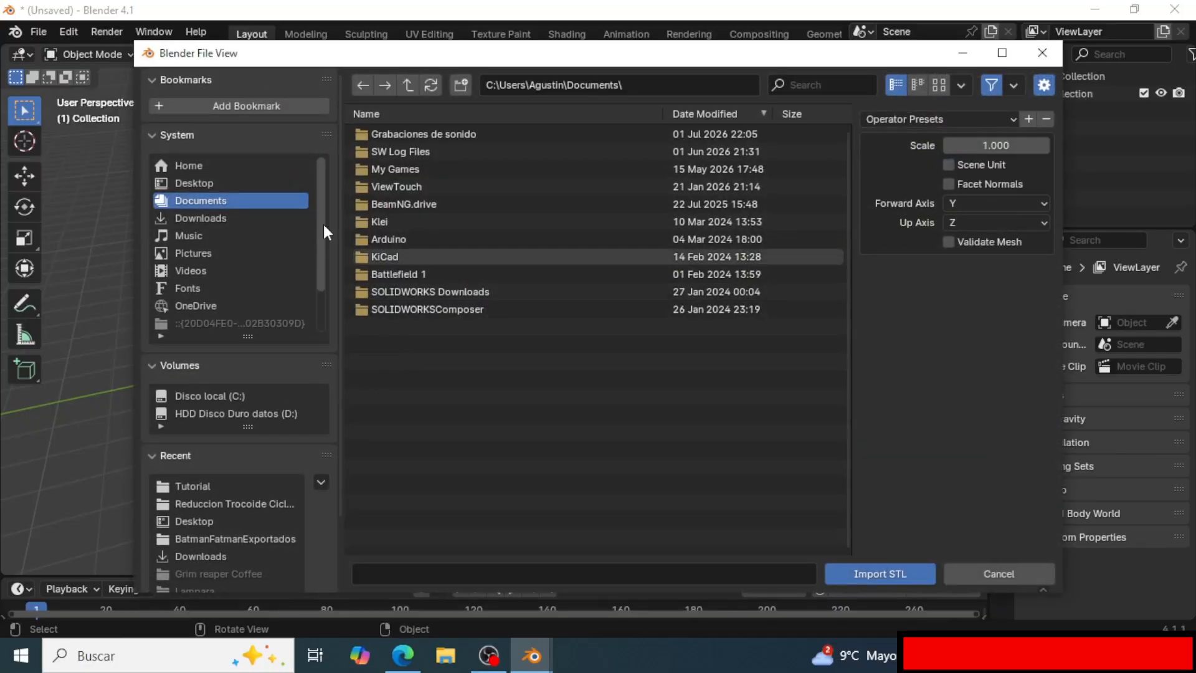
click(193, 487)
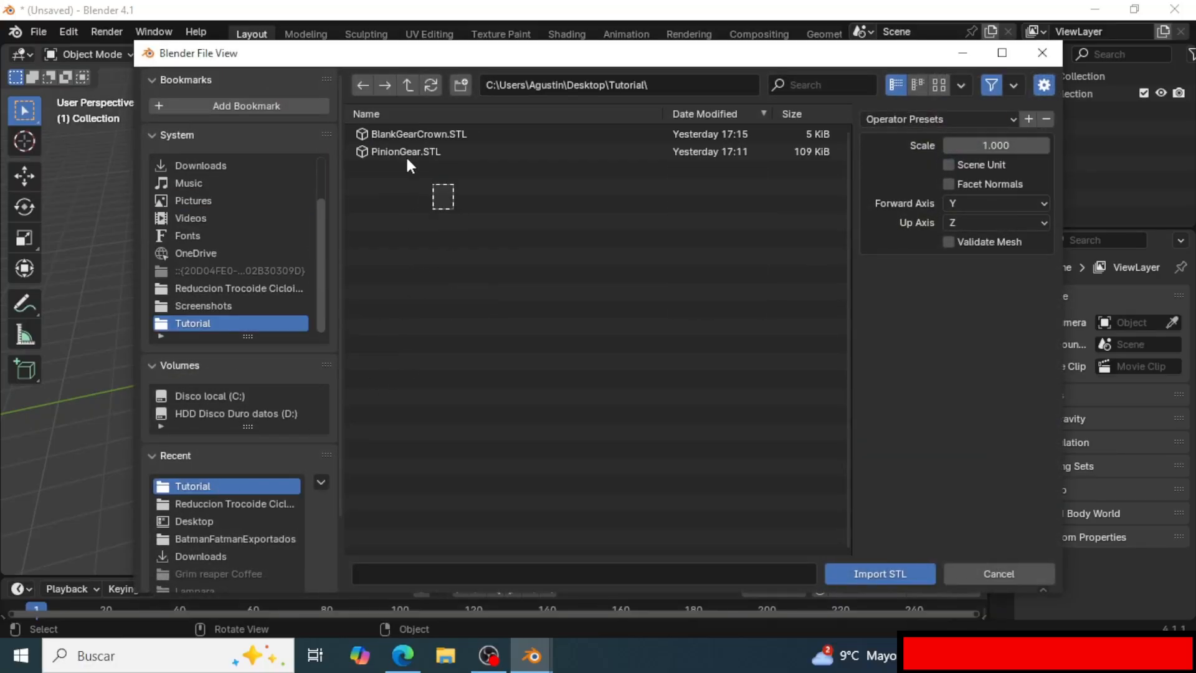
drag(408, 160, 372, 142)
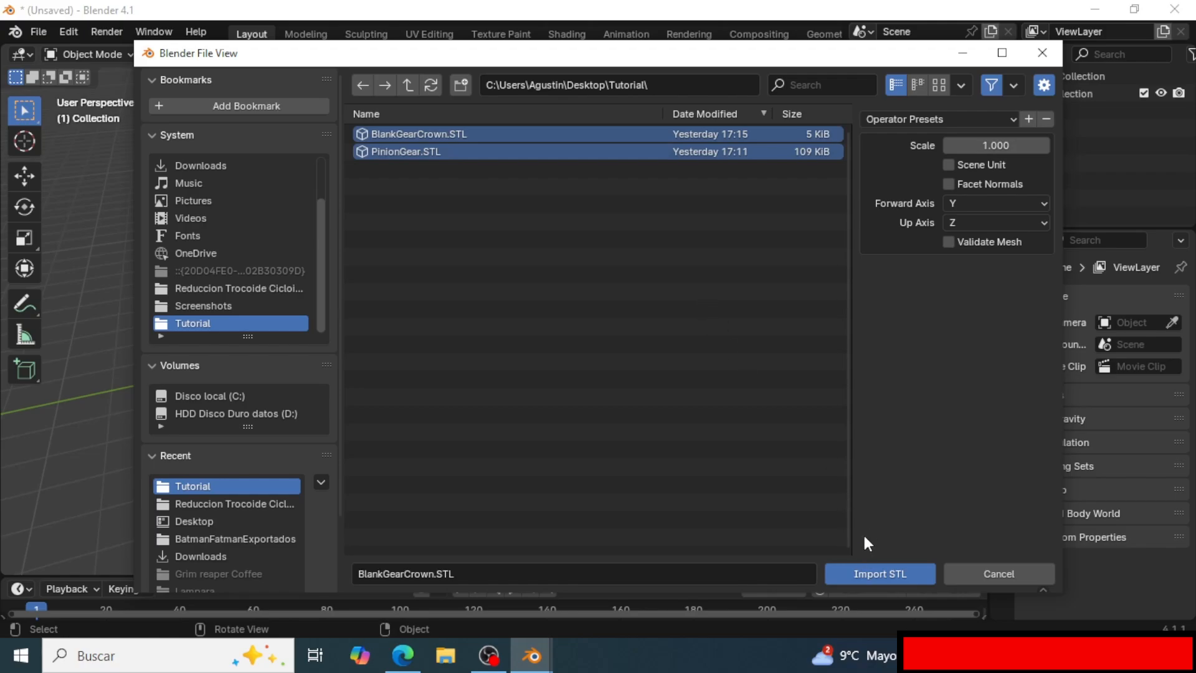
click(868, 573)
middle_drag(703, 393, 702, 419)
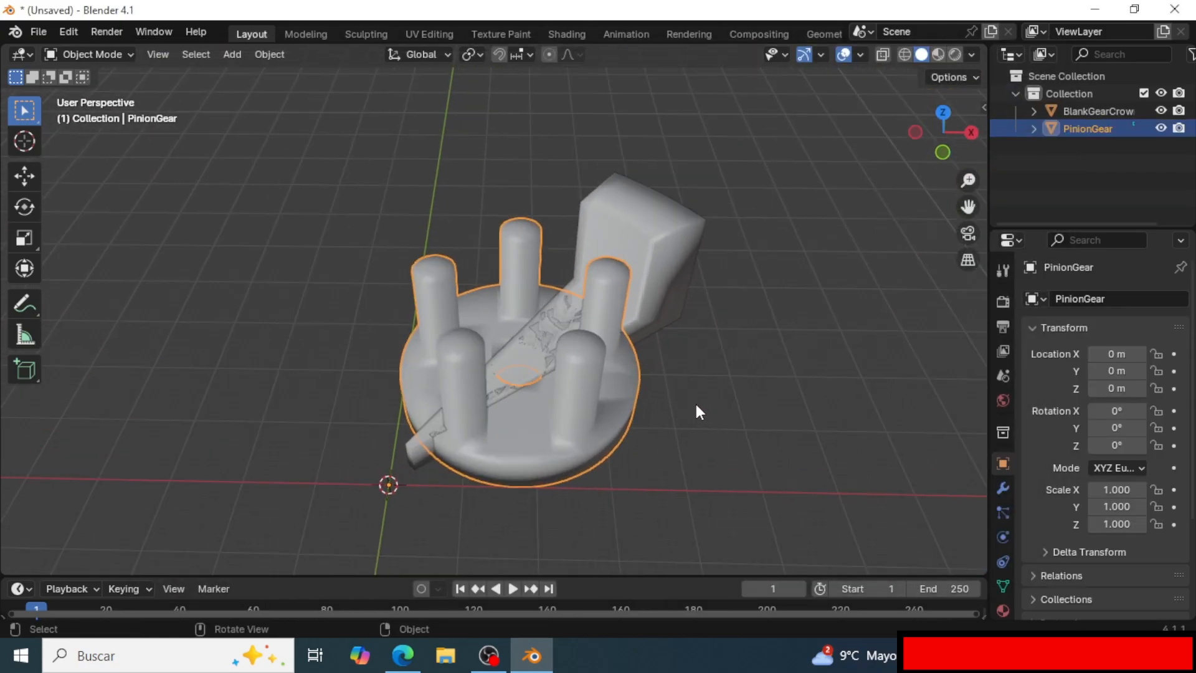
Apply flat shading to the pinion gear and the blank crown sector.
right_click(583, 406)
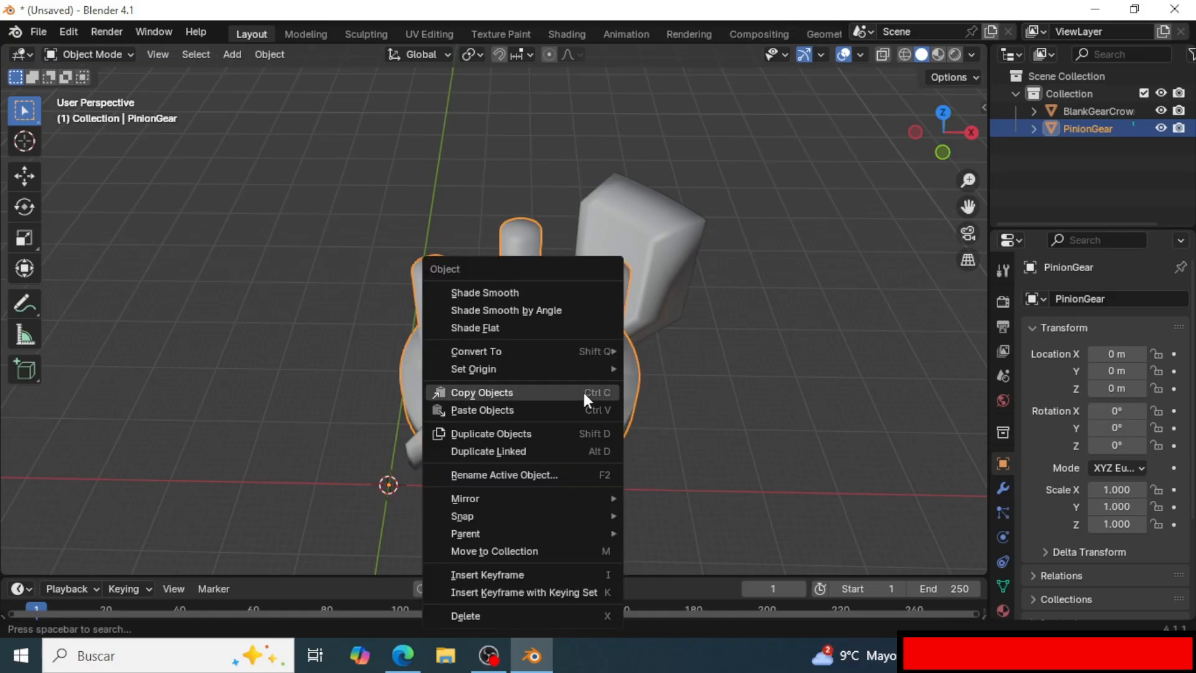
click(502, 324)
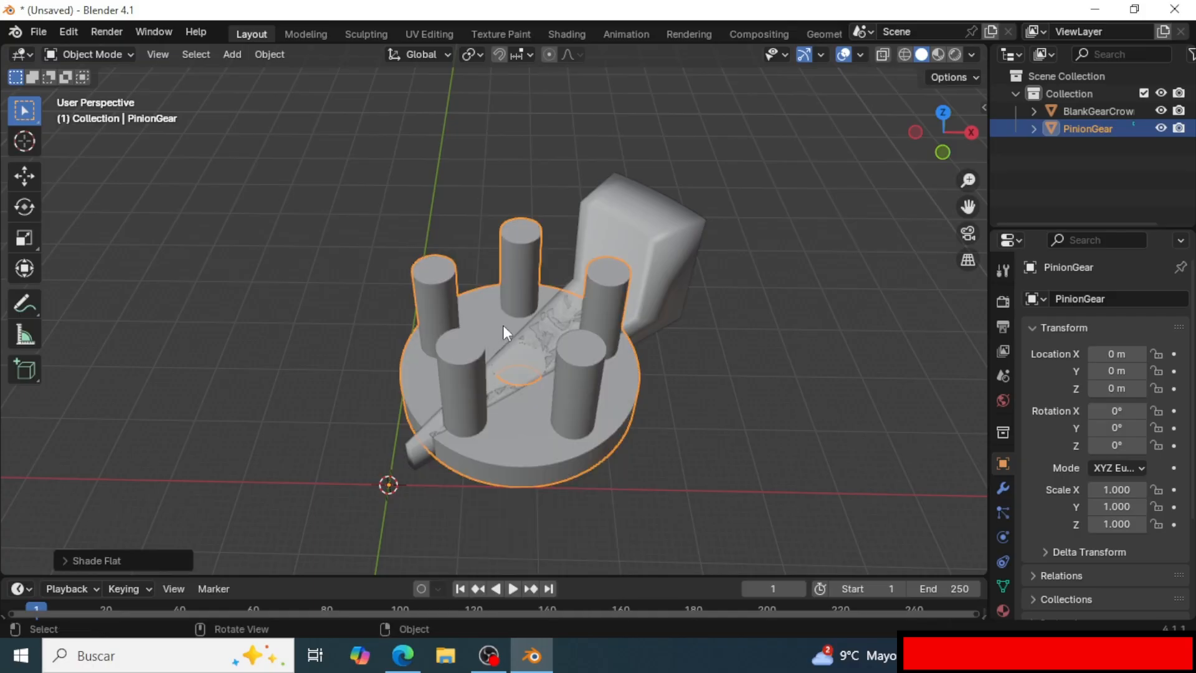
click(658, 289)
right_click(652, 285)
click(543, 289)
middle_drag(544, 291, 634, 372)
click(633, 371)
click(566, 367)
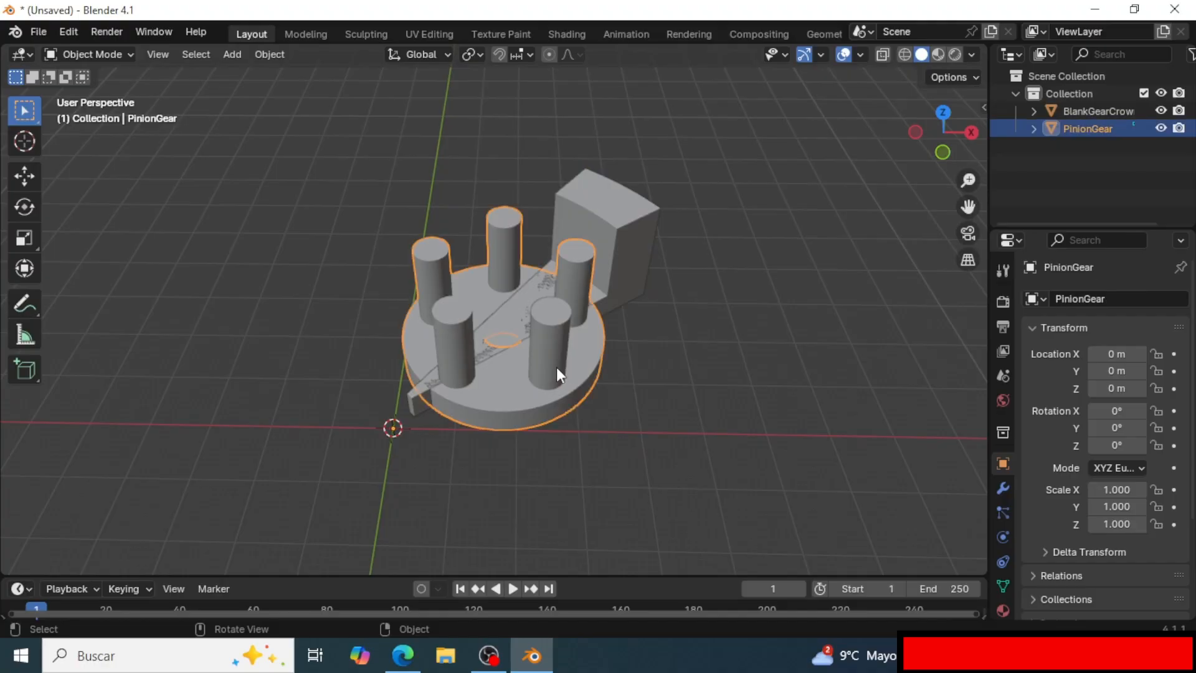
Move the pinion gear's geometry to its origin with Geometry to Origin.
middle_drag(556, 367, 588, 290)
right_click(562, 334)
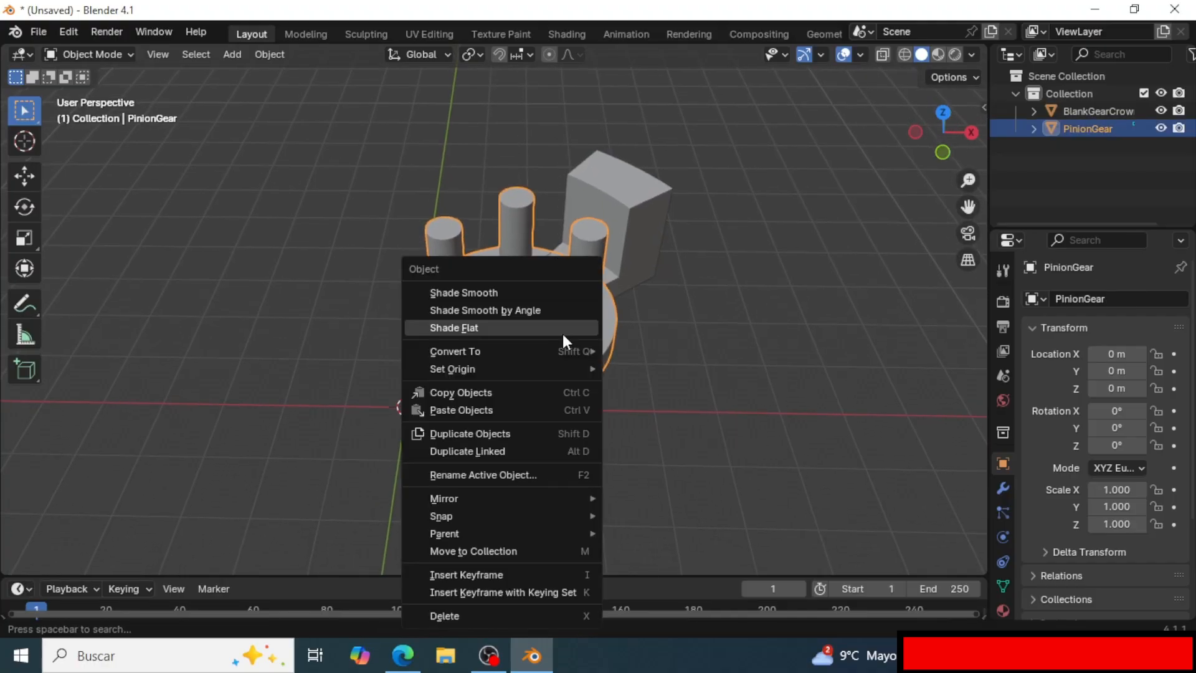
mouse_move(483, 369)
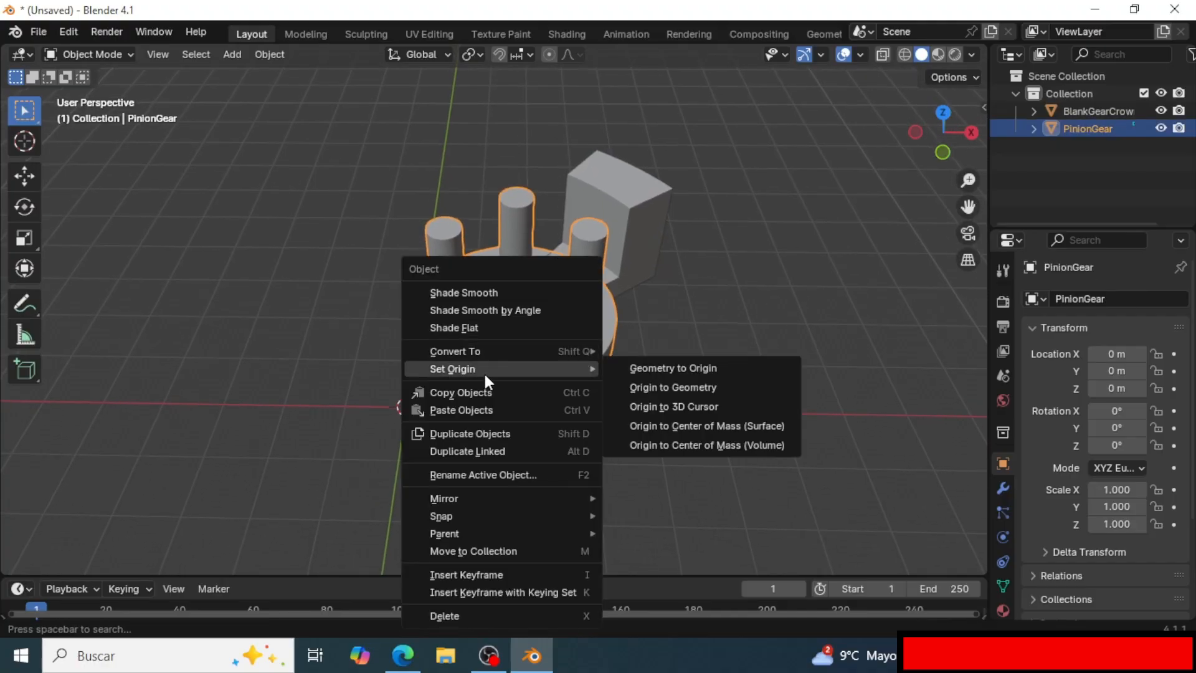
click(679, 368)
middle_drag(413, 402, 477, 341)
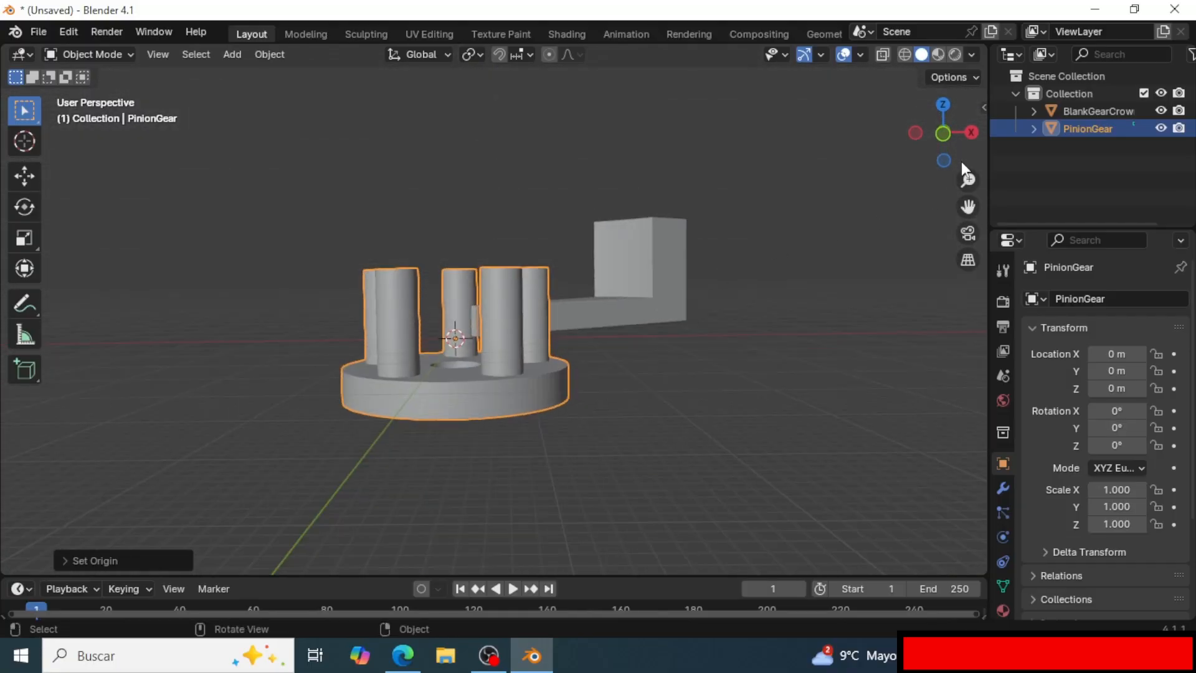
In front view, move the pinion gear up along Z by about 9.13 m so its base is level with the crown sector's base.
click(942, 133)
scroll(598, 249, up, 3)
shift+middle_drag(562, 275, 636, 285)
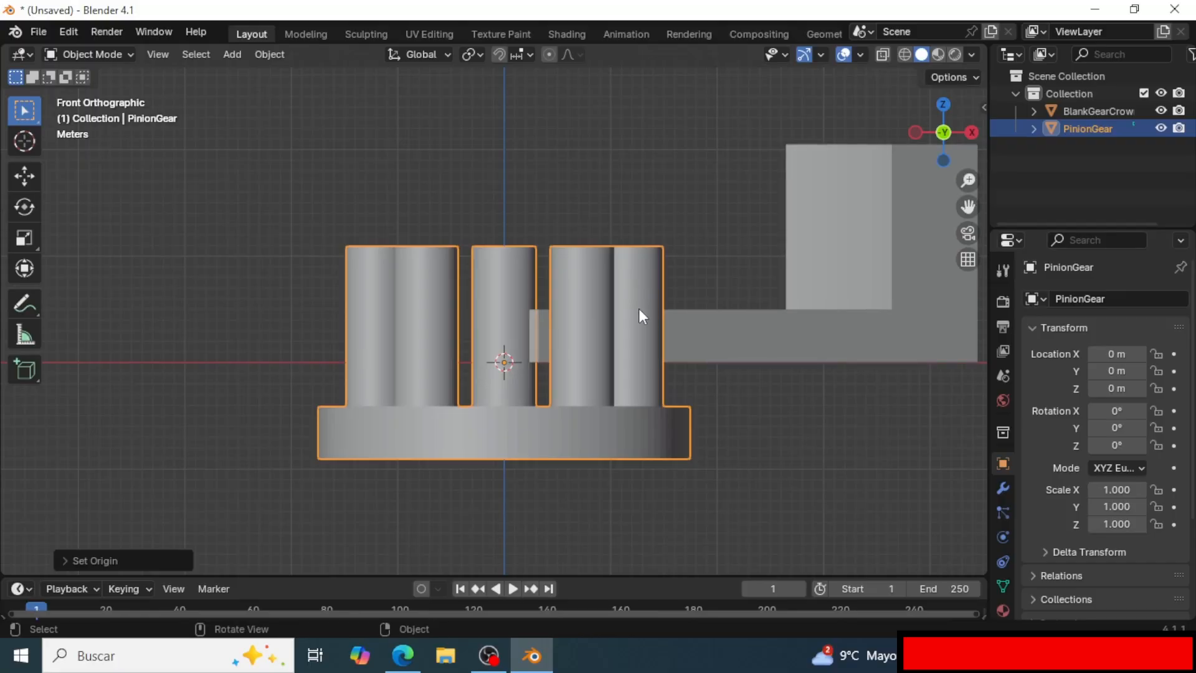
key(g)
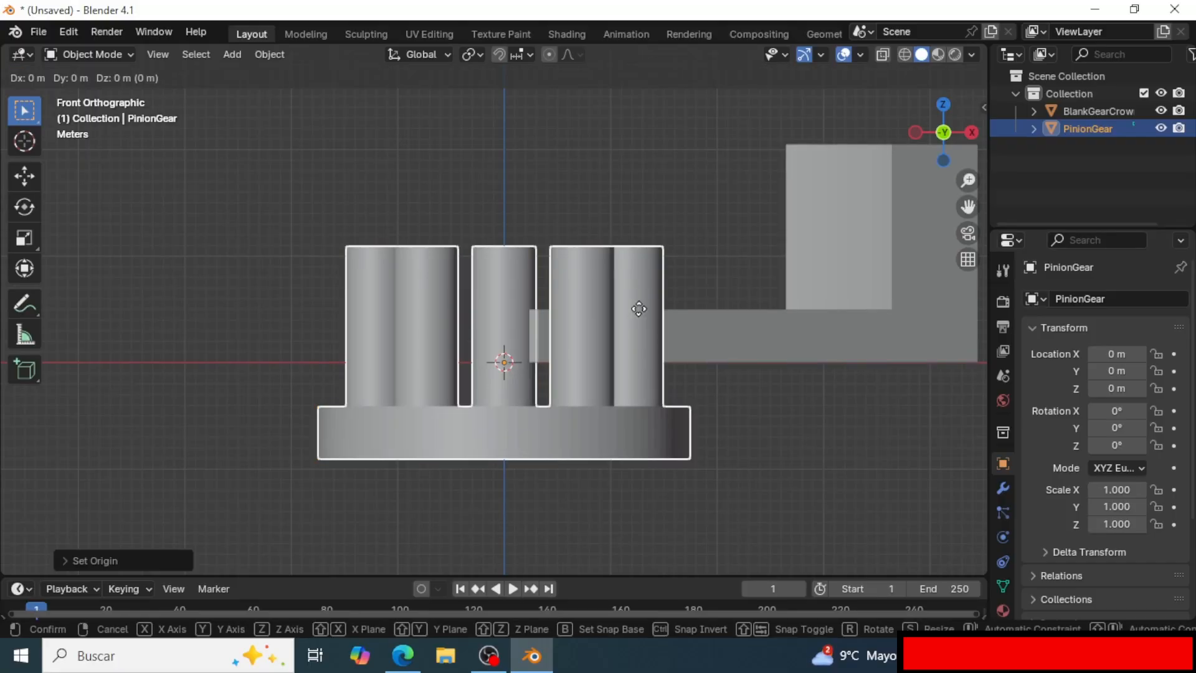
key(z)
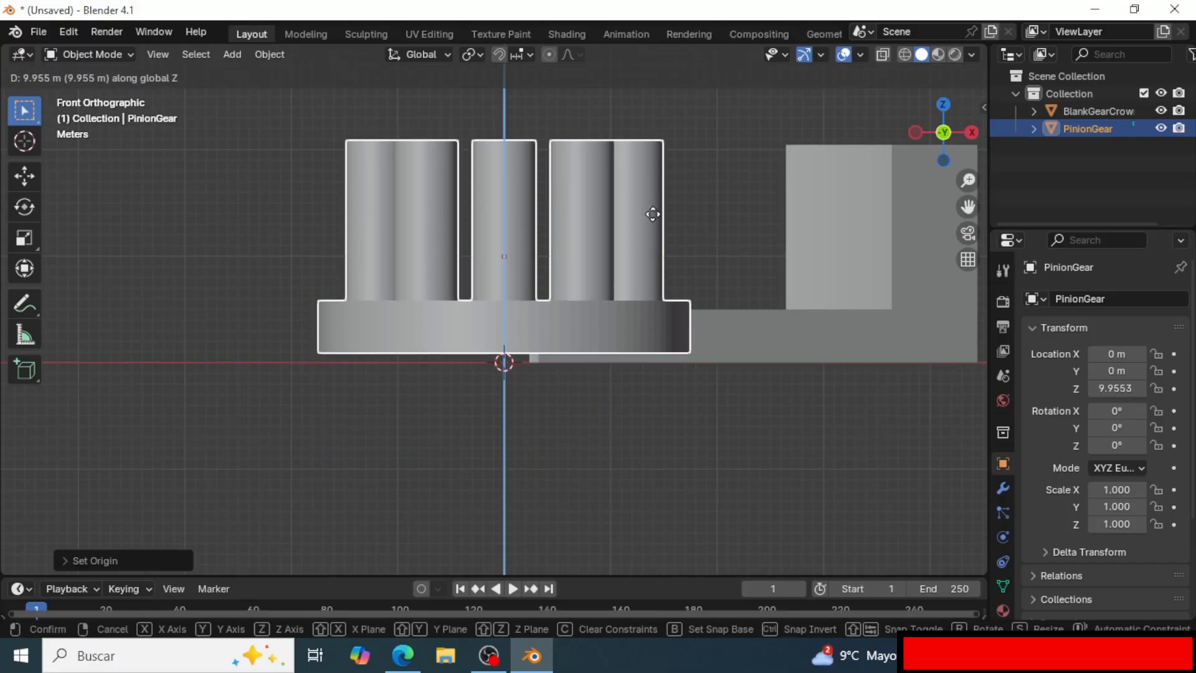
click(657, 212)
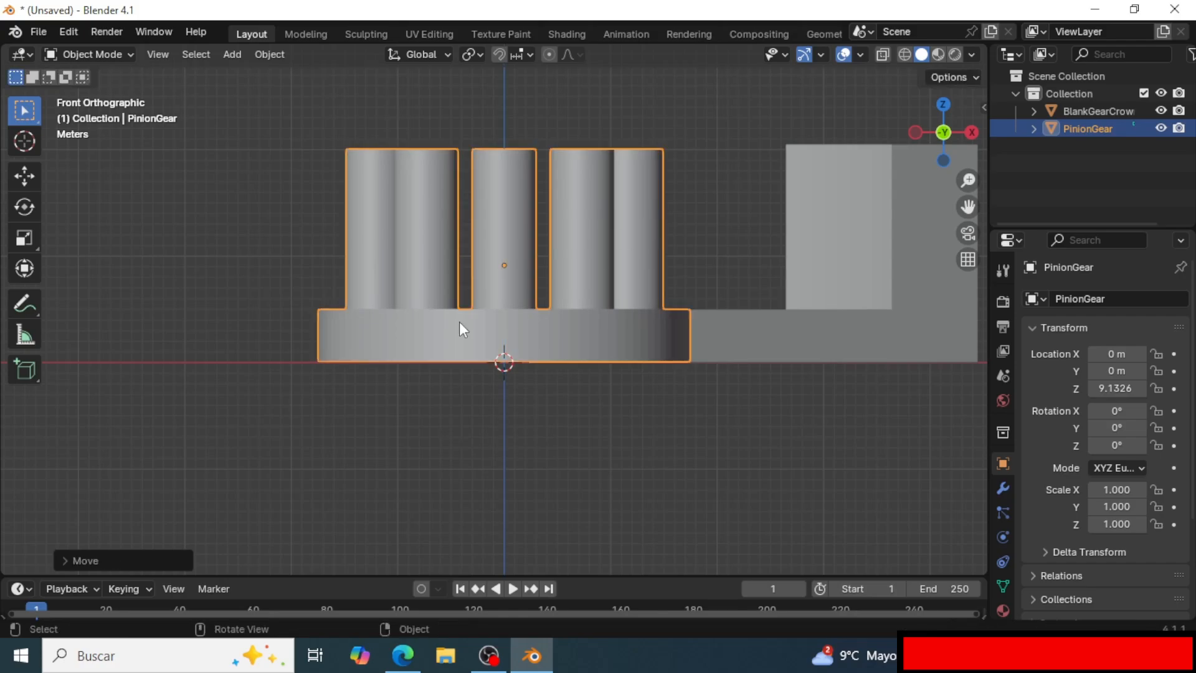
Examine closely how the pinion disc's bottom edge lines up with the X axis.
scroll(253, 408, up, 4)
shift+middle_drag(250, 401, 490, 363)
scroll(623, 381, up, 8)
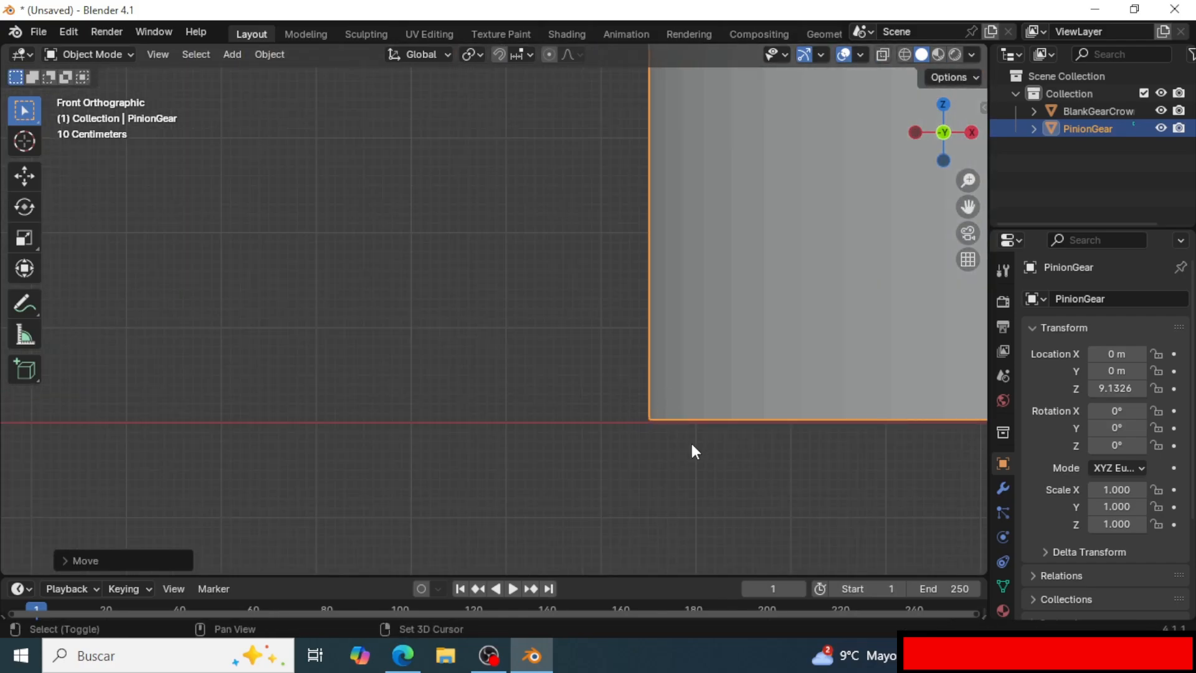
shift+middle_drag(690, 439, 499, 365)
scroll(499, 365, up, 3)
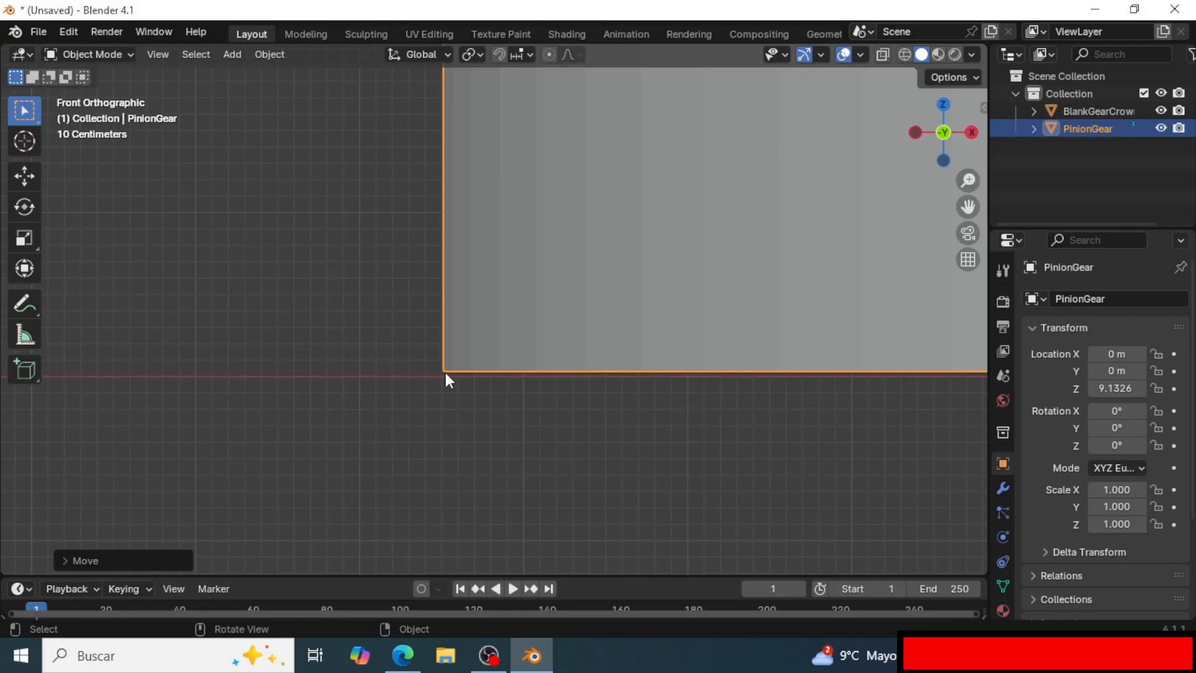
scroll(503, 373, down, 11)
shift+middle_drag(649, 277, 394, 403)
scroll(399, 398, down, 3)
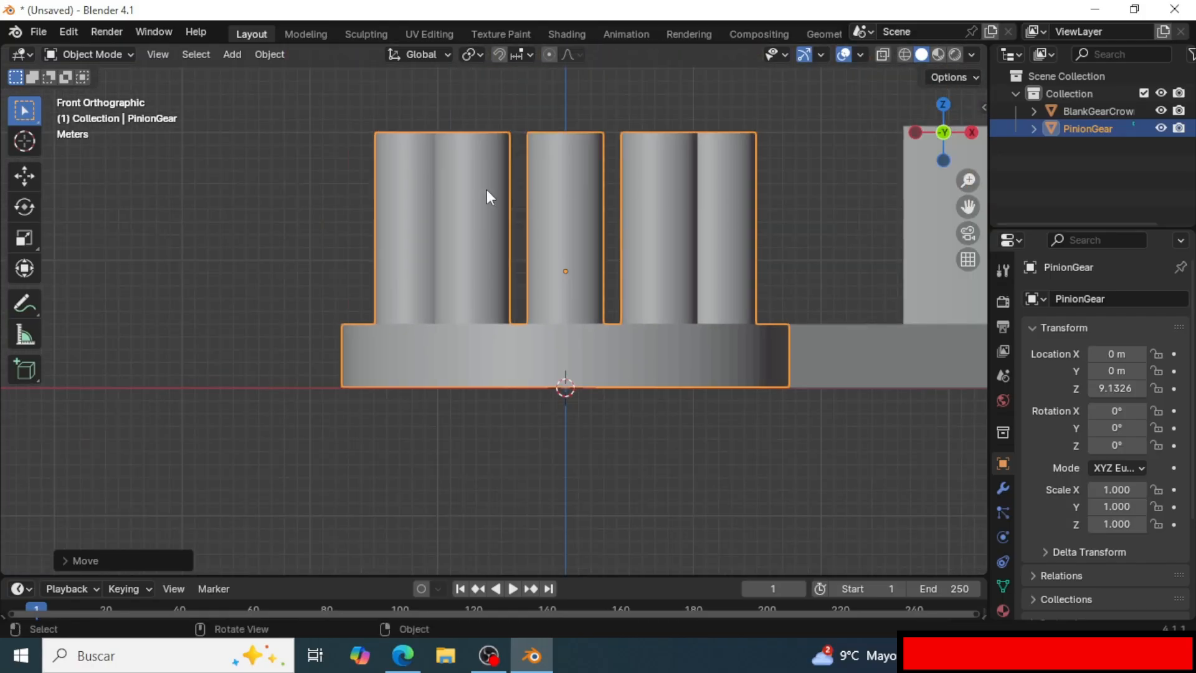
Rotate the pinion gear -90° about the global Y axis.
scroll(714, 302, down, 5)
shift+middle_drag(618, 285, 523, 288)
scroll(608, 330, up, 1)
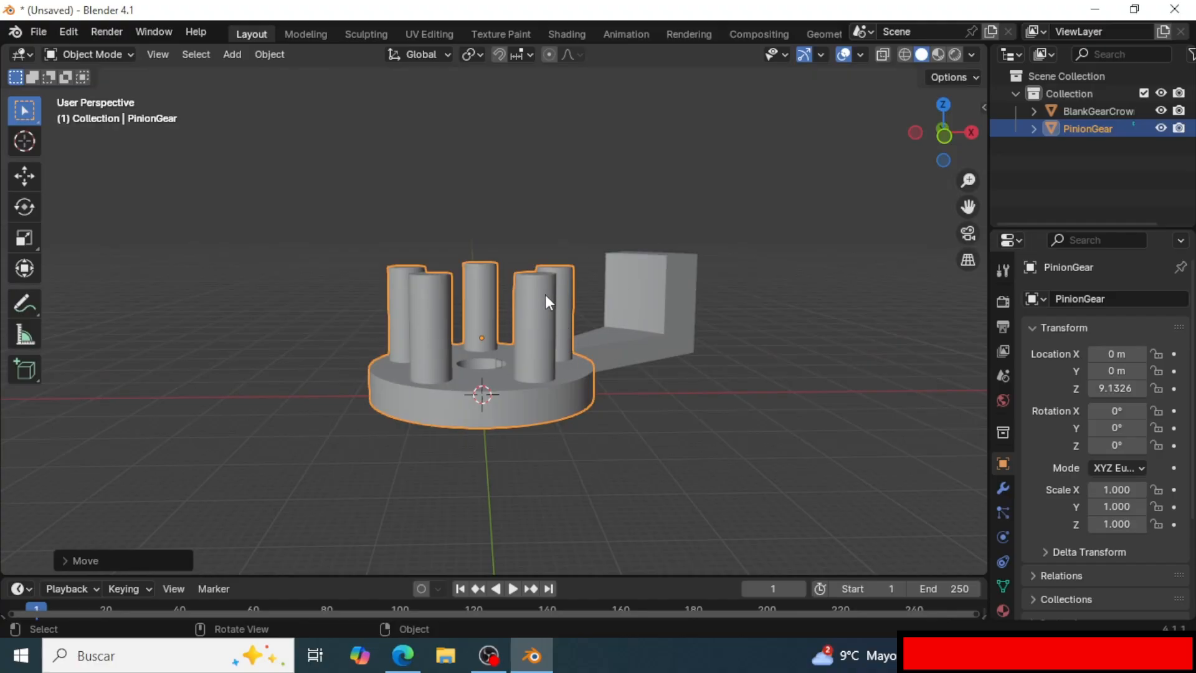
key(r)
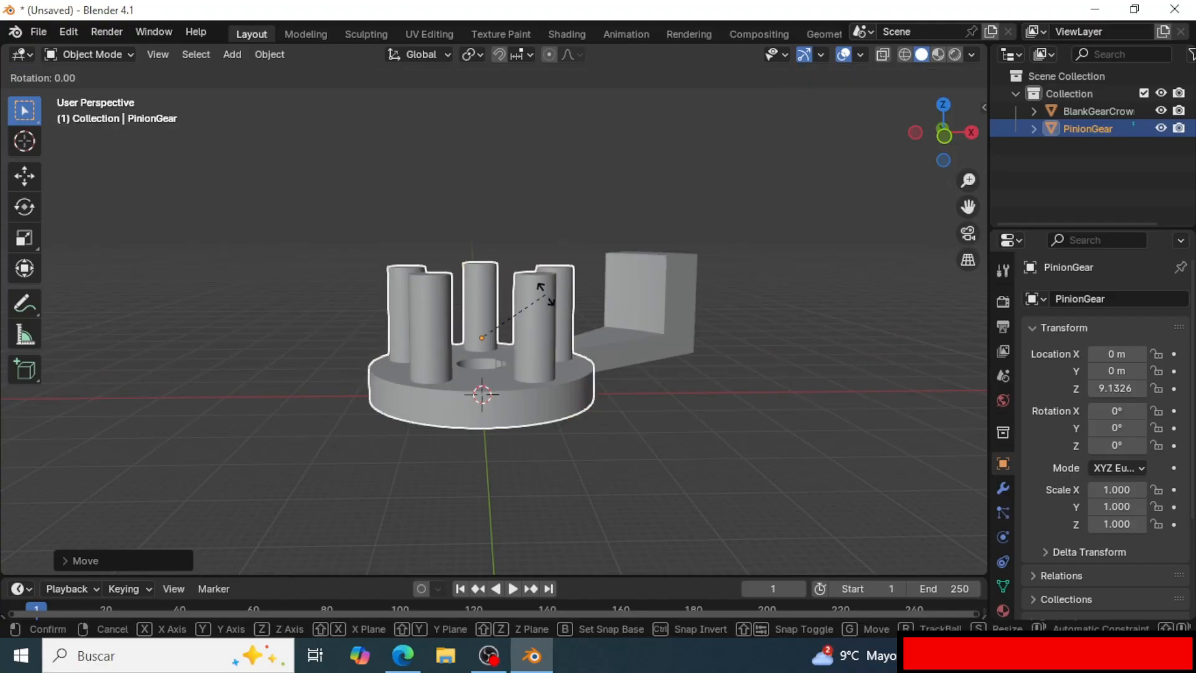
key(y)
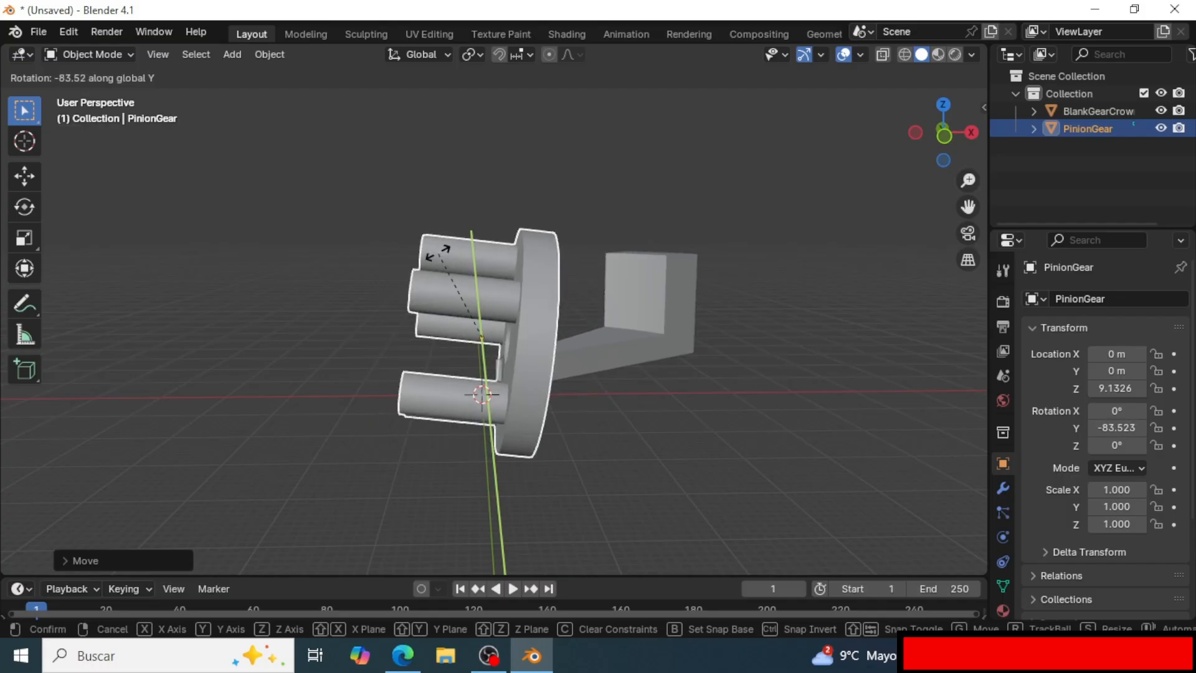
text(-90)
key(Return)
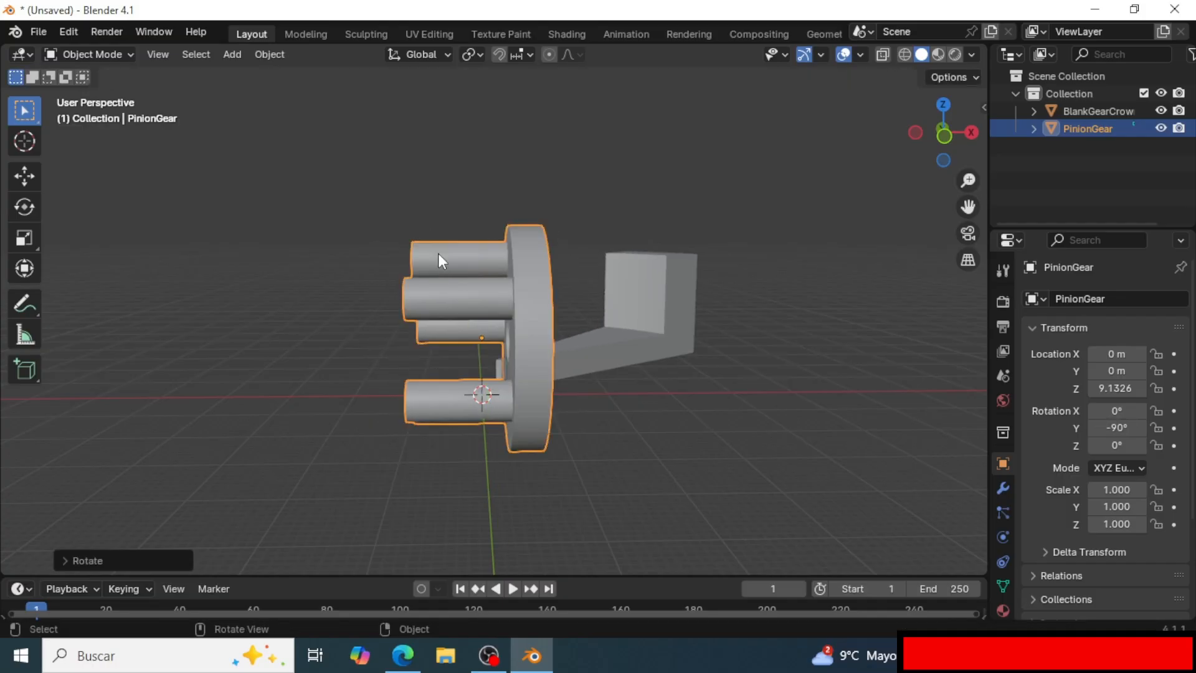
Rotate the blank crown sector -45° about the global Z axis.
click(727, 427)
scroll(645, 366, down, 2)
middle_drag(645, 366, 592, 449)
click(497, 340)
scroll(534, 379, up, 2)
middle_drag(534, 383, 600, 368)
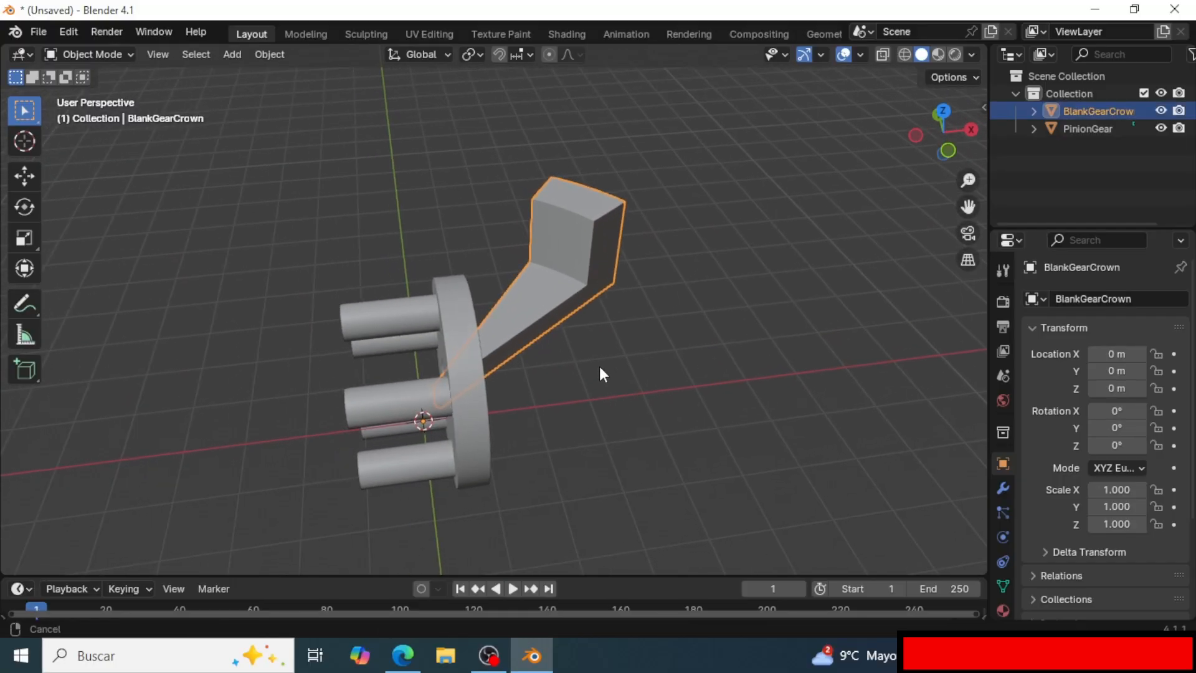
key(r)
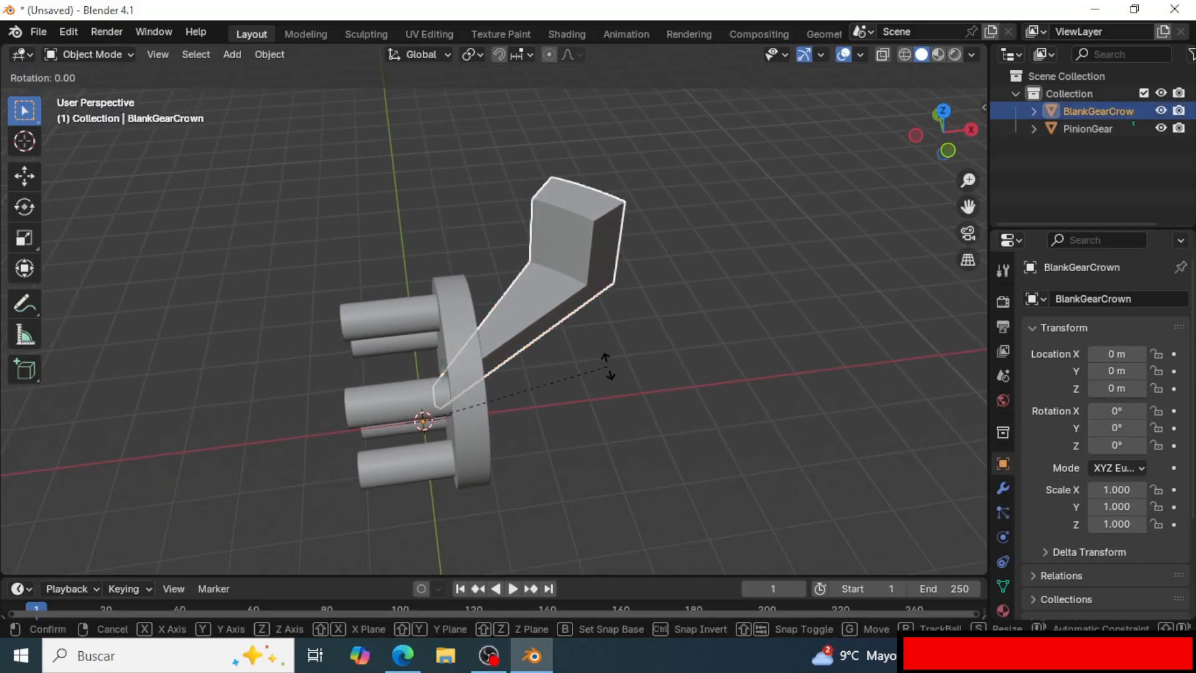
key(z)
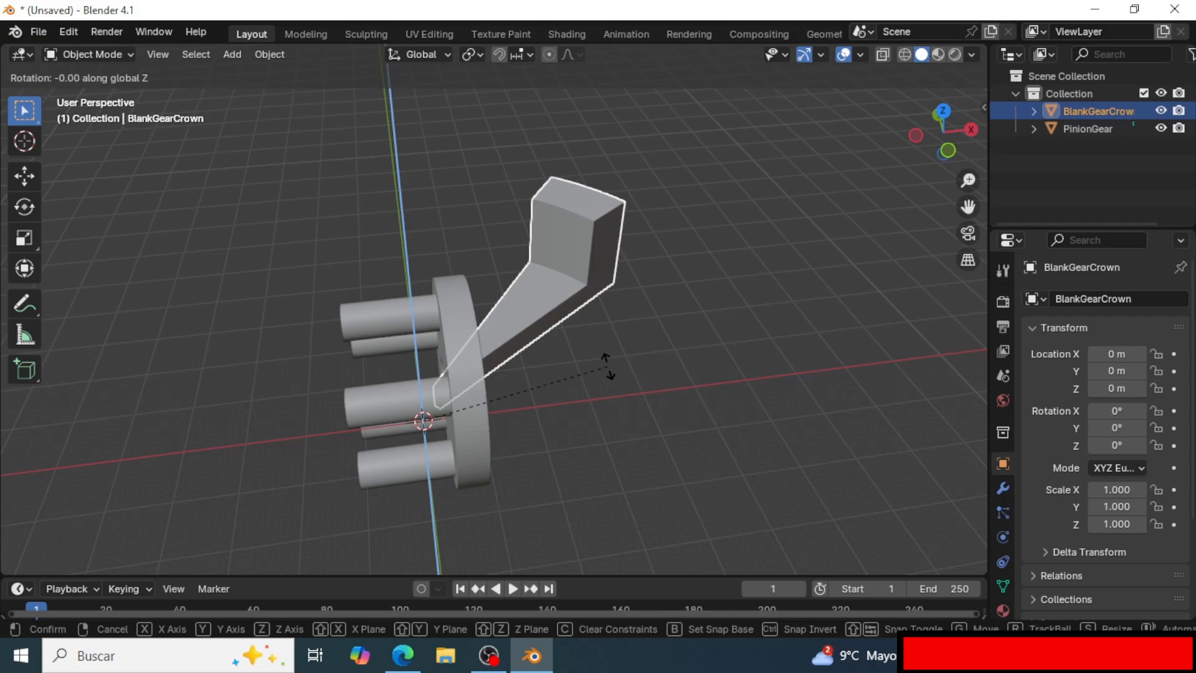
text(-45)
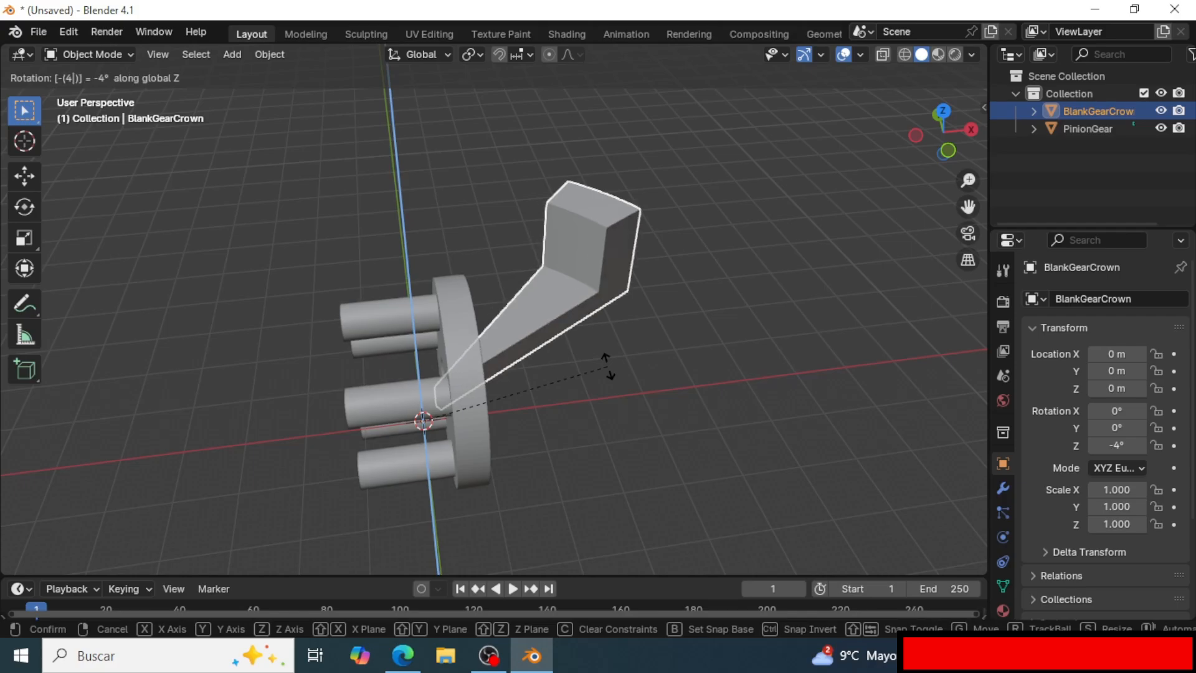
key(Return)
Inspect the crown sector's alignment with the X axis and the pinion from several angles.
scroll(608, 366, down, 4)
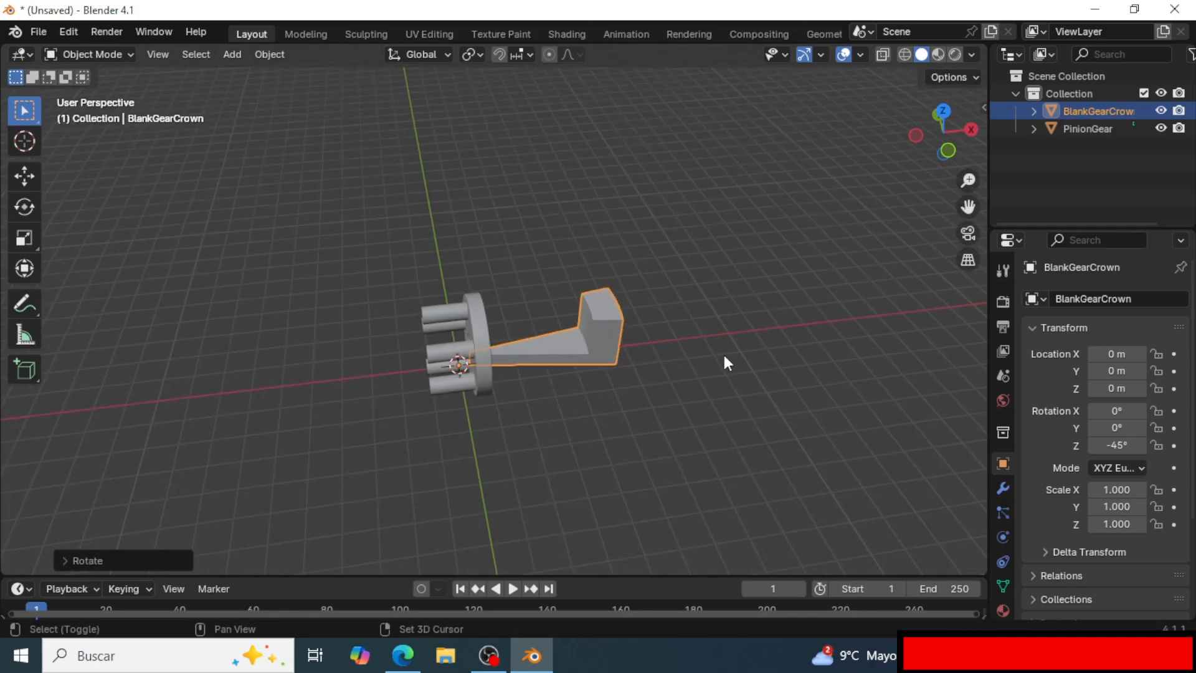
scroll(713, 370, up, 3)
click(778, 378)
shift+middle_drag(779, 378, 659, 489)
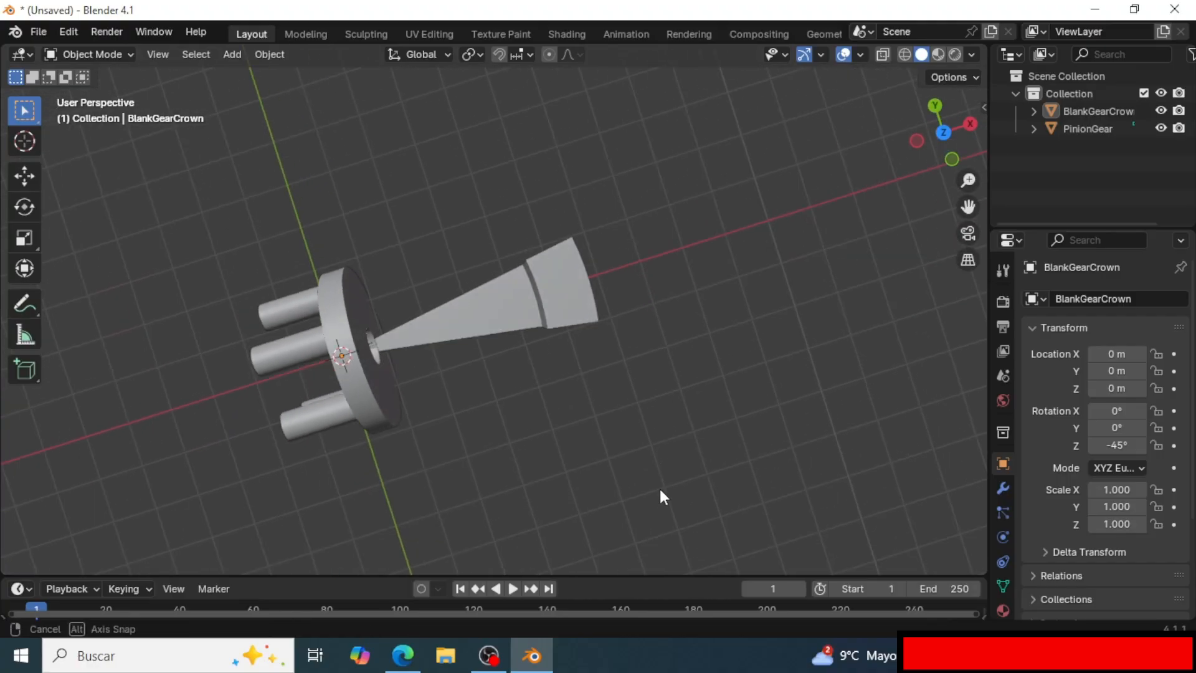
scroll(640, 361, up, 2)
shift+middle_drag(667, 356, 578, 378)
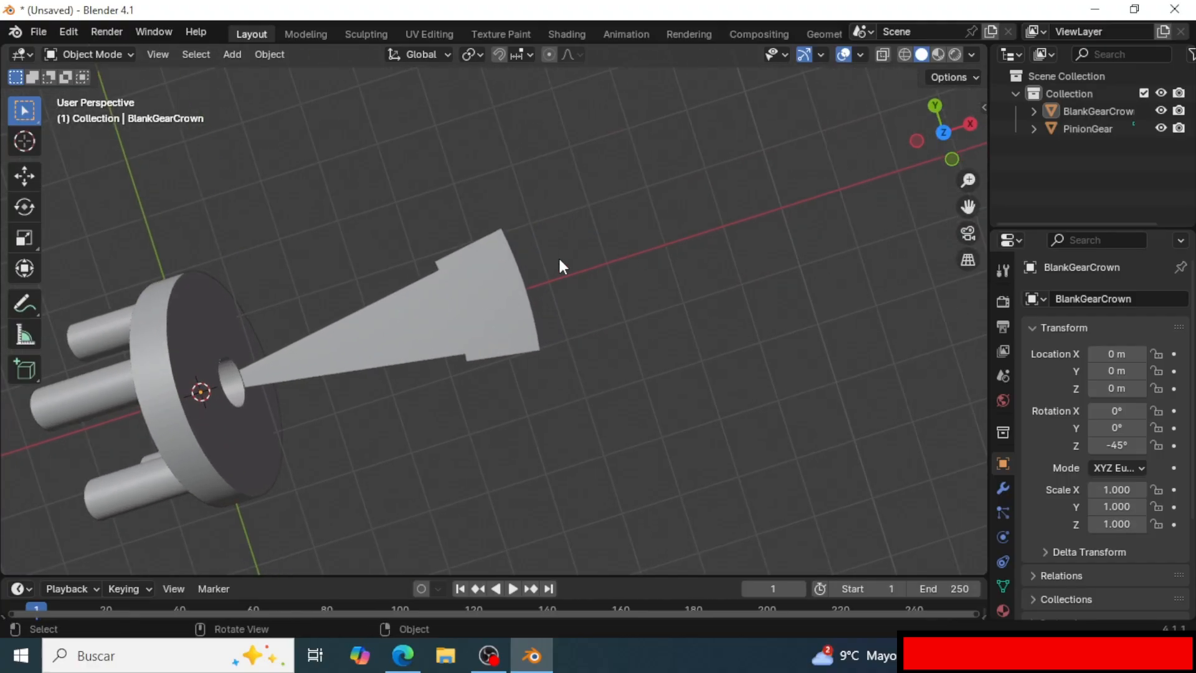
middle_drag(385, 313, 587, 318)
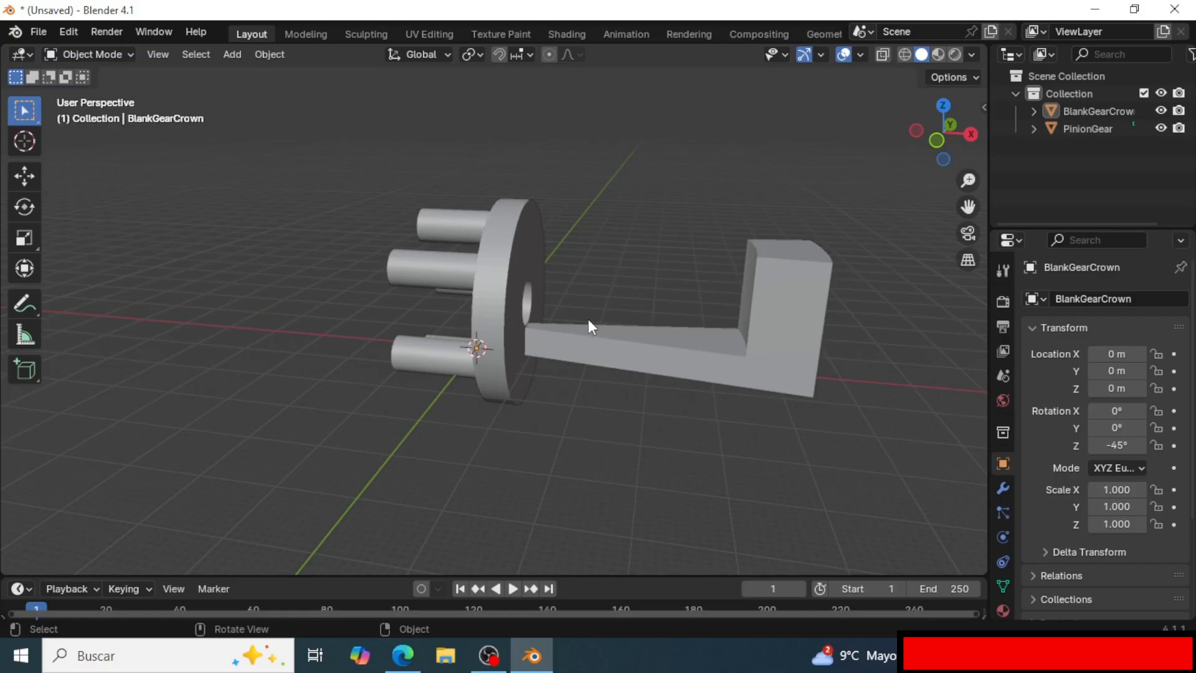
In front view, move the pinion gear along X by about 52.89 m so its pins overlap the crown's tooth block.
click(514, 286)
click(936, 137)
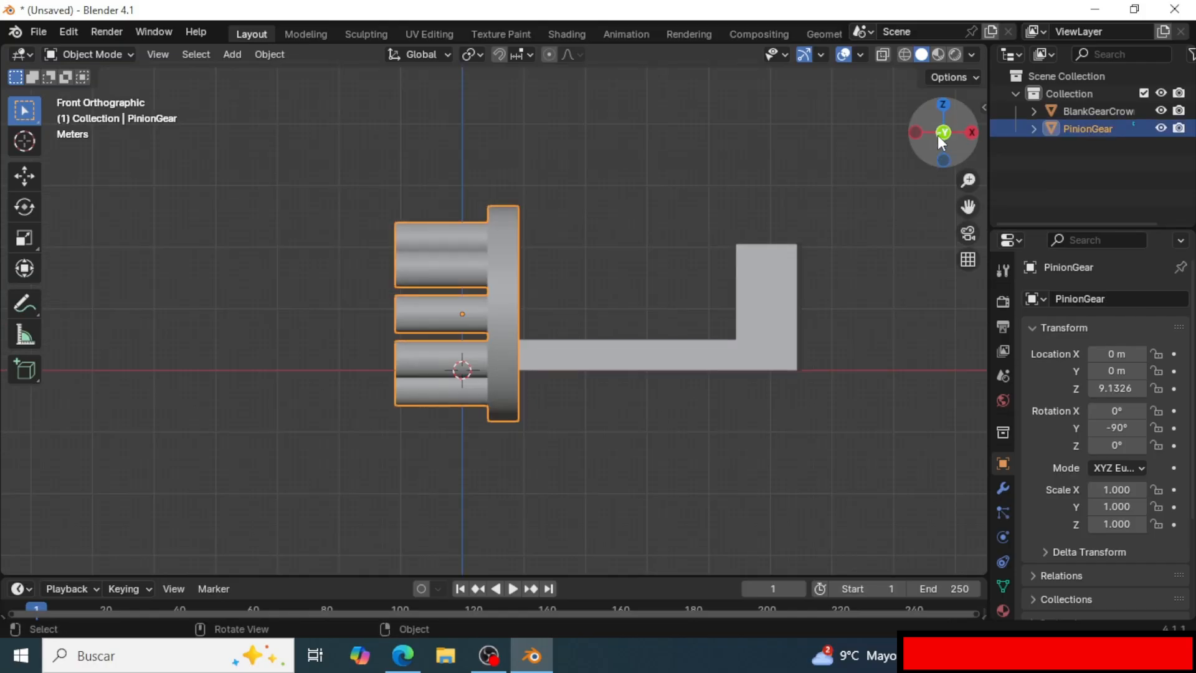
key(g)
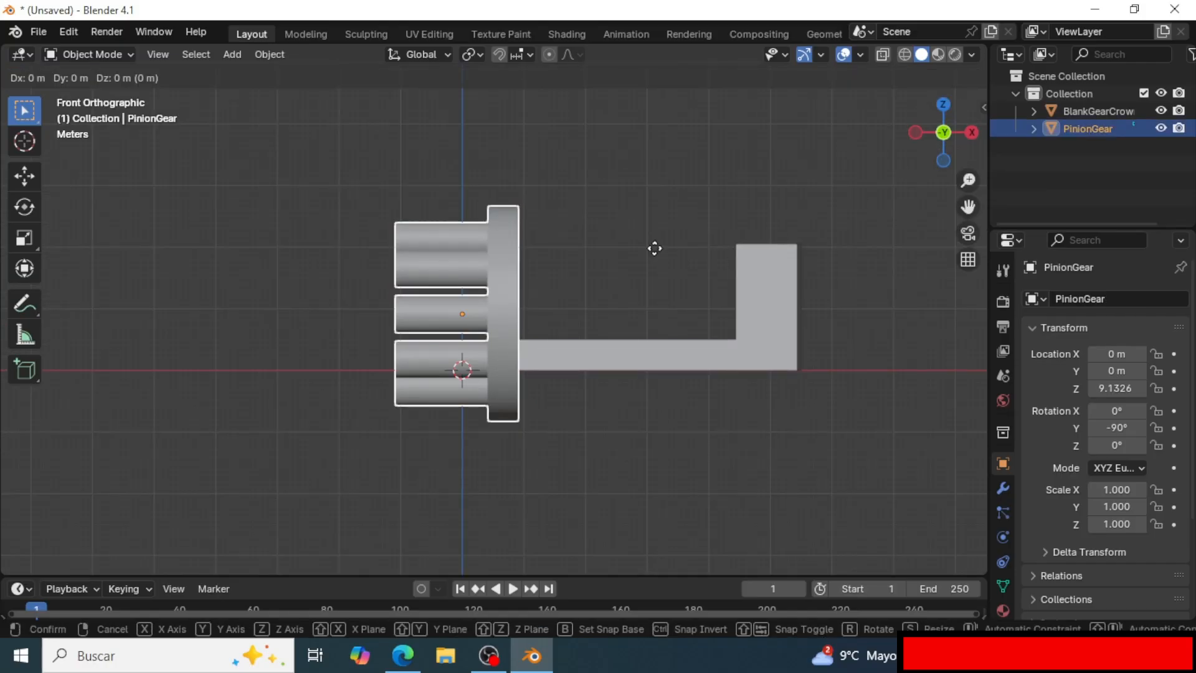
key(x)
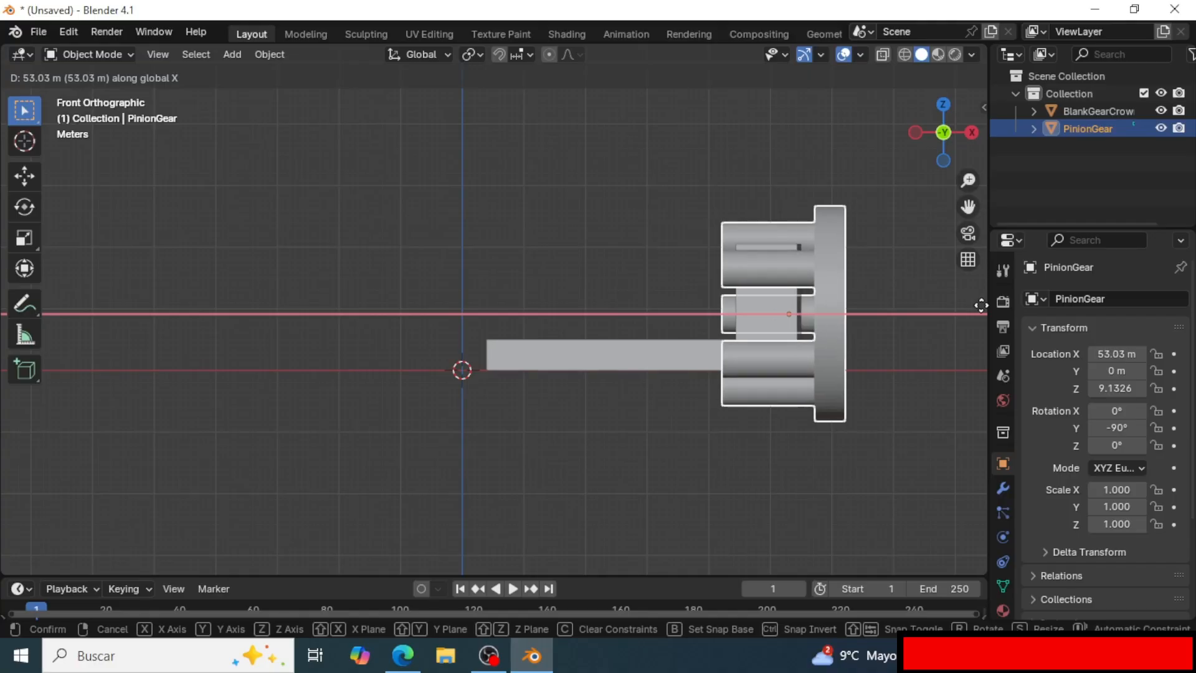
click(971, 301)
scroll(888, 338, up, 4)
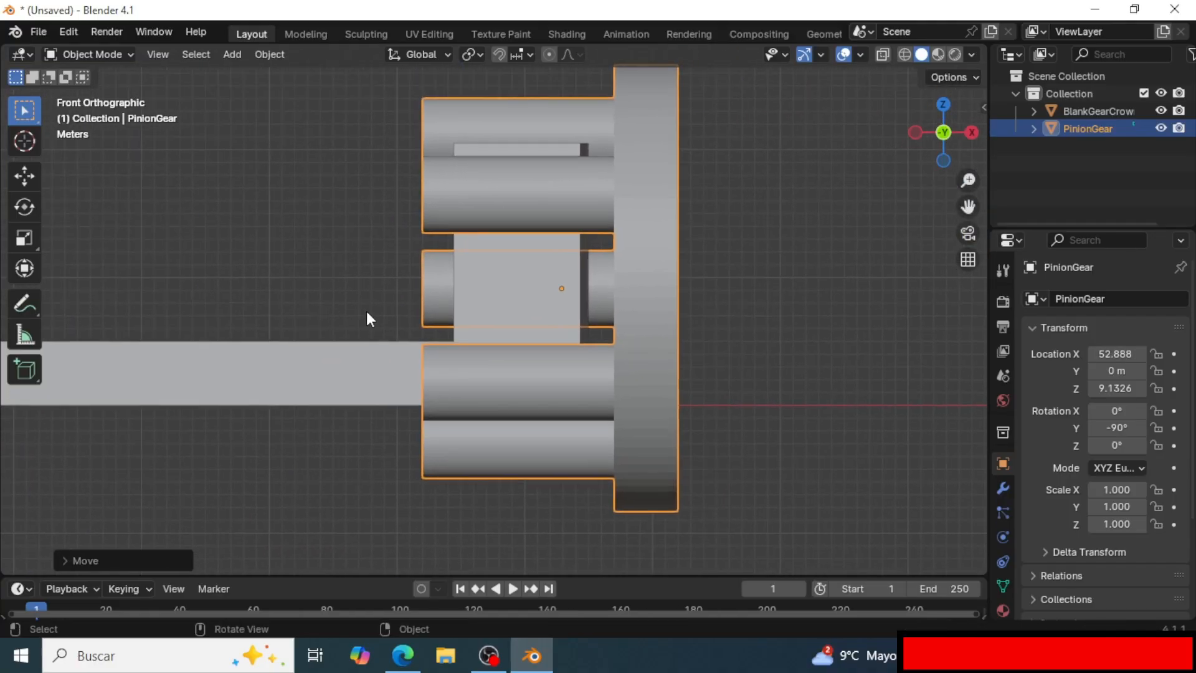
Move the pinion gear 12.5 m upward along the global Z axis.
scroll(517, 336, up, 3)
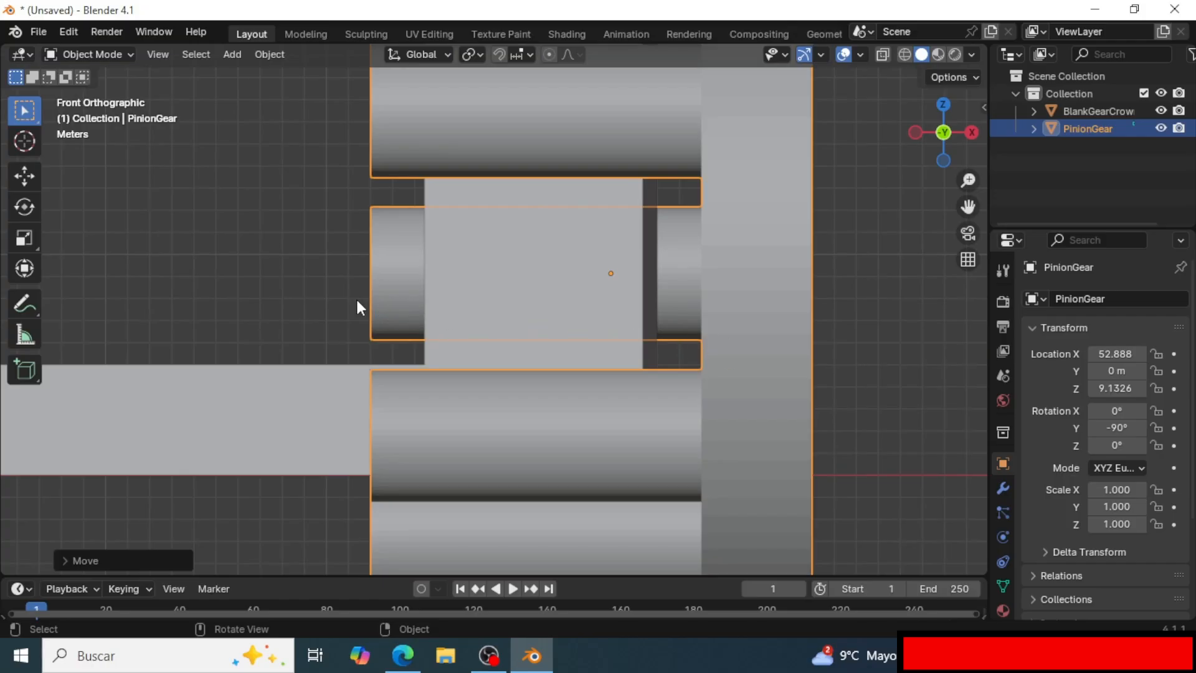
middle_drag(414, 361, 480, 335)
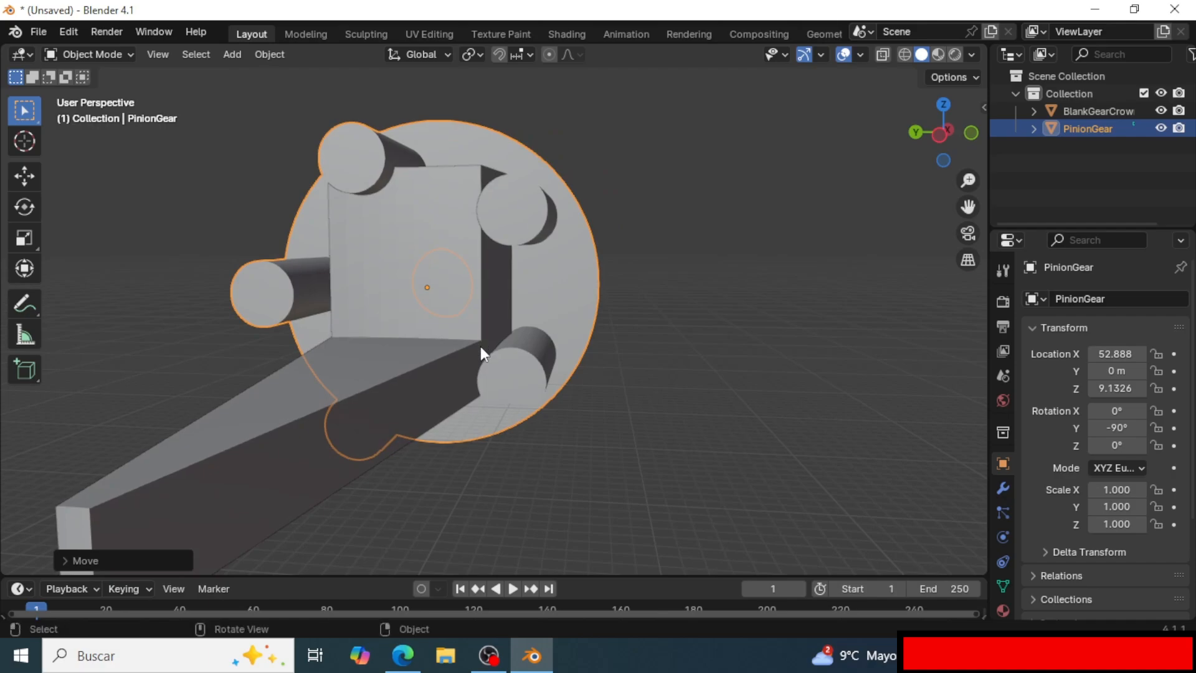
scroll(458, 206, down, 1)
shift+middle_drag(458, 205, 467, 246)
scroll(468, 252, up, 1)
key(g)
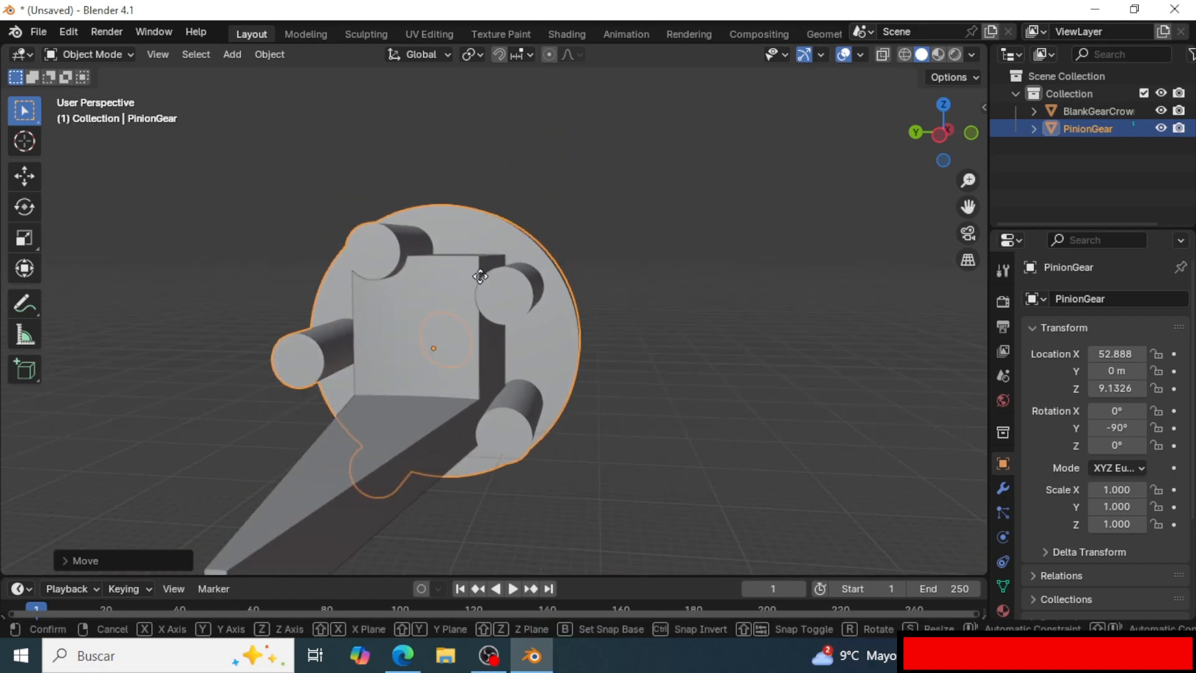
text(z)
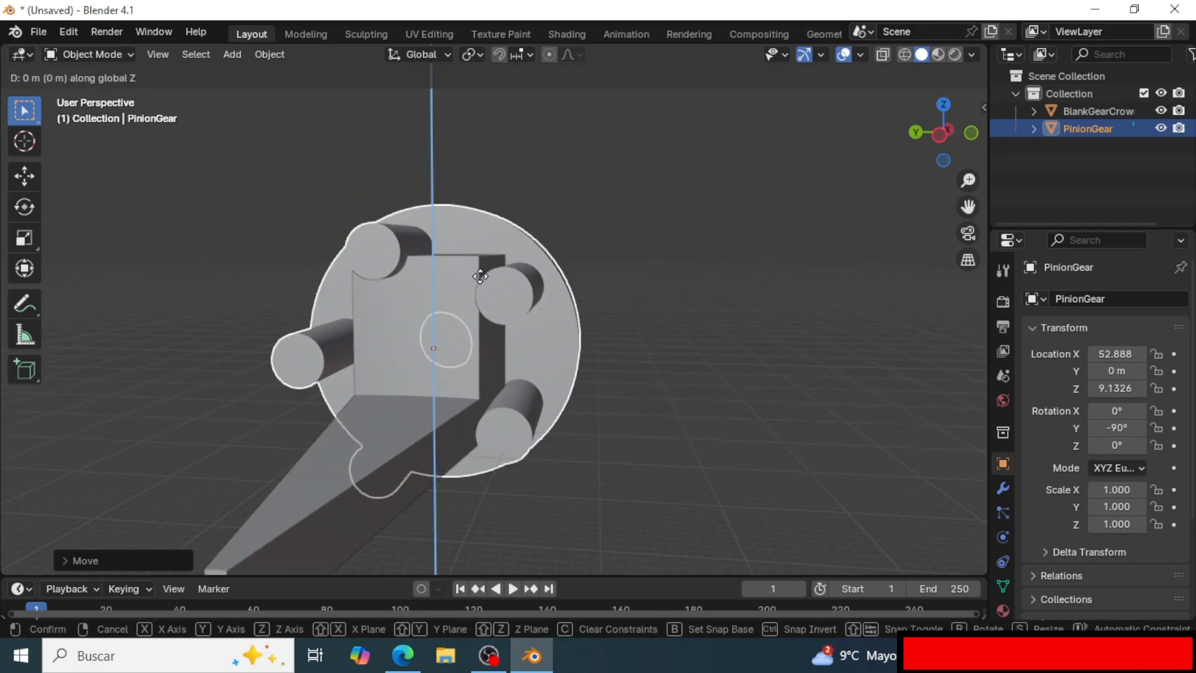
text(12.5)
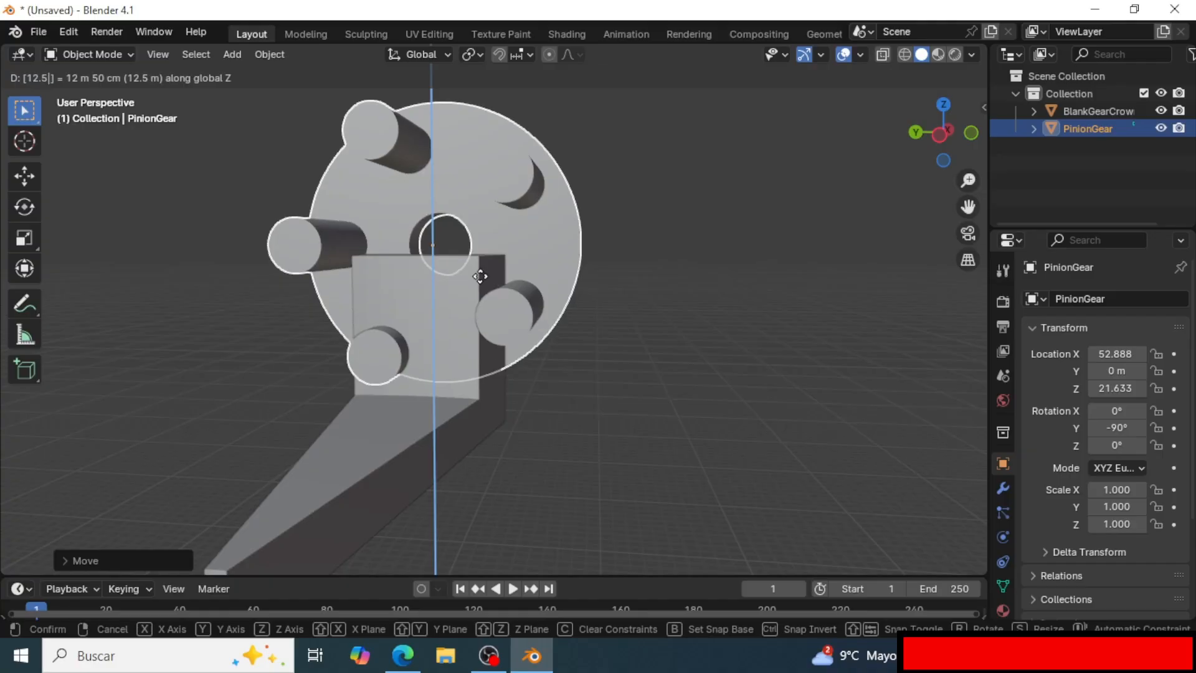
key(Return)
Raise the pinion gear a further 2 m along global Z, then deselect it.
middle_drag(481, 275, 399, 377)
text(gz)
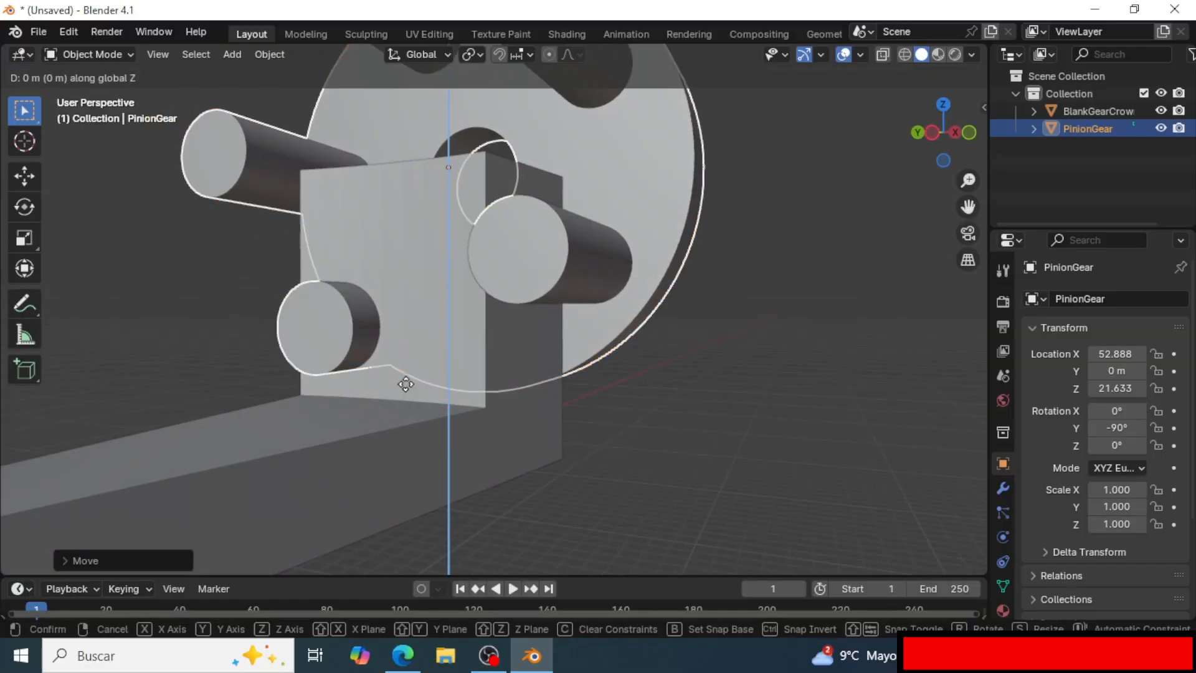
text(2)
key(Return)
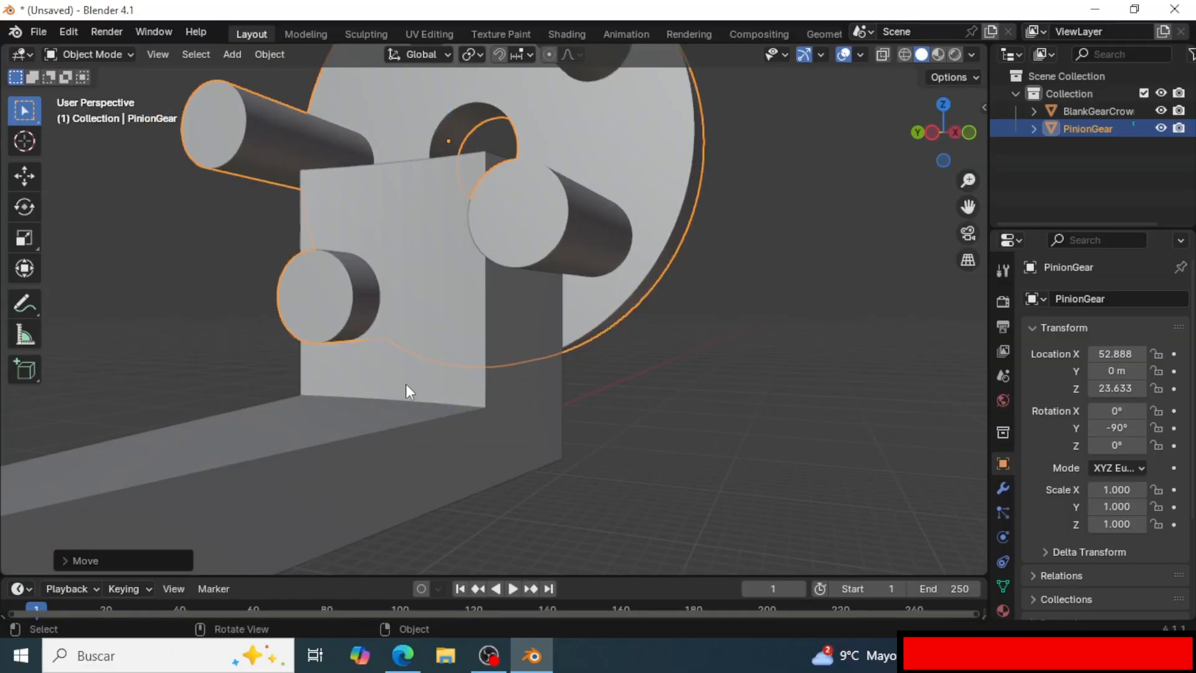
middle_drag(406, 384, 513, 357)
click(611, 327)
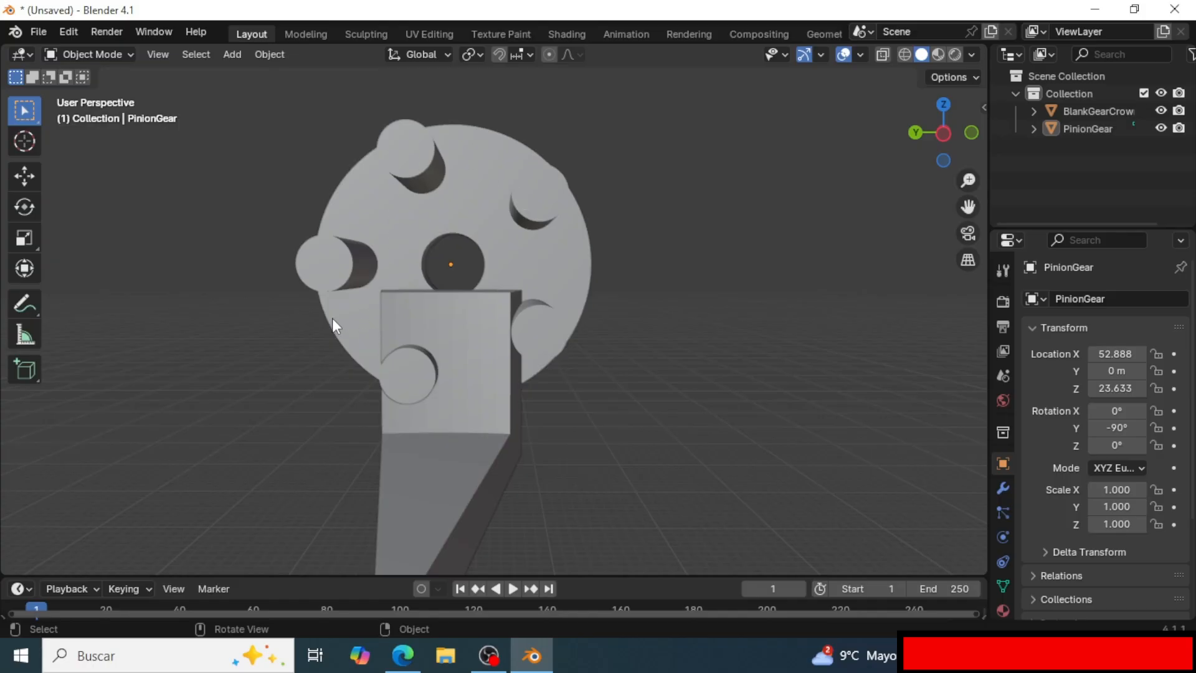
Rotate the pinion gear -90° about the global X axis and check how its lowest pin sits in the tooth block.
click(360, 264)
key(r)
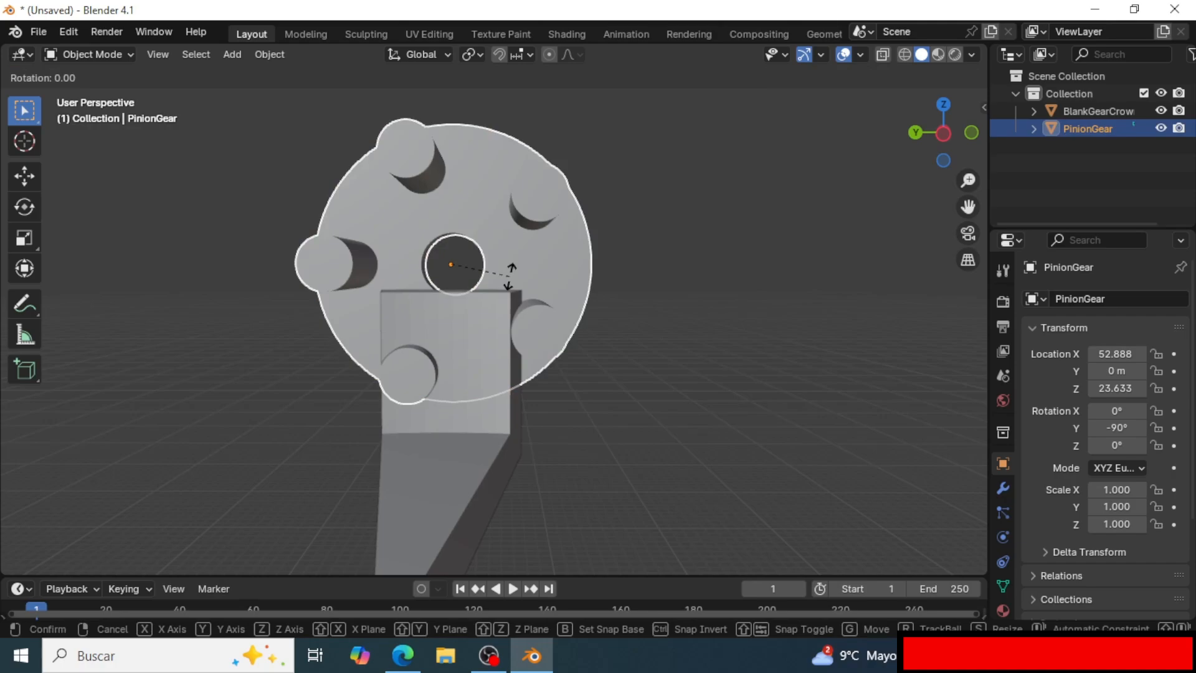
key(x)
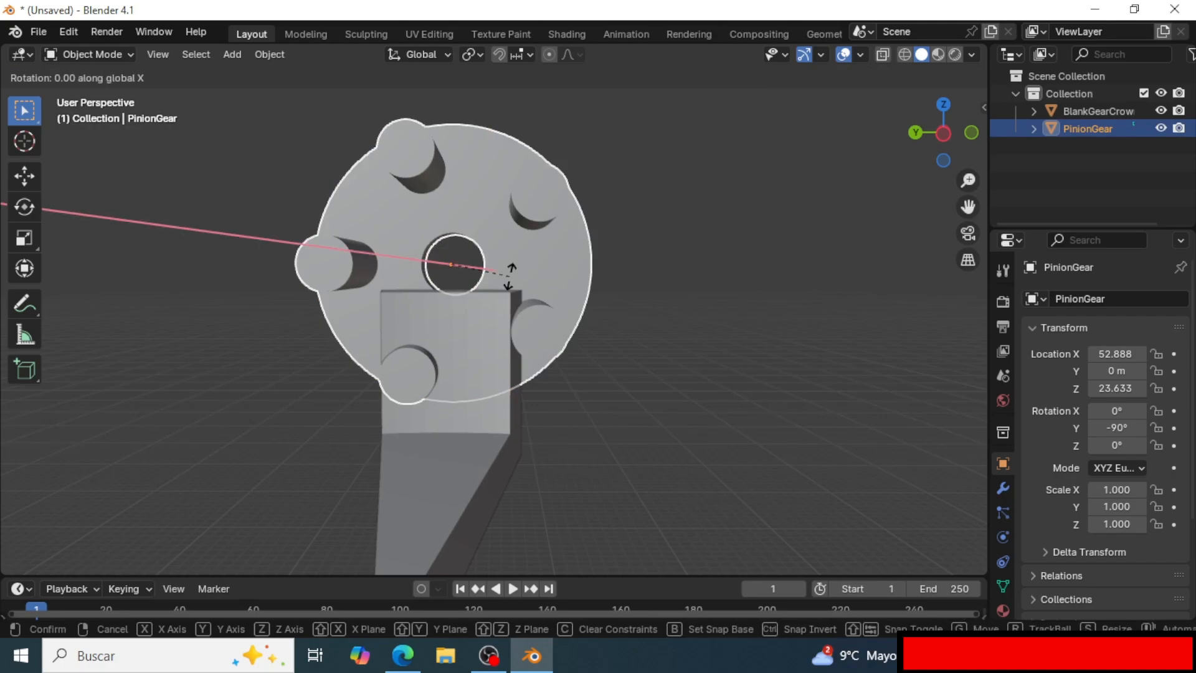
text(-90)
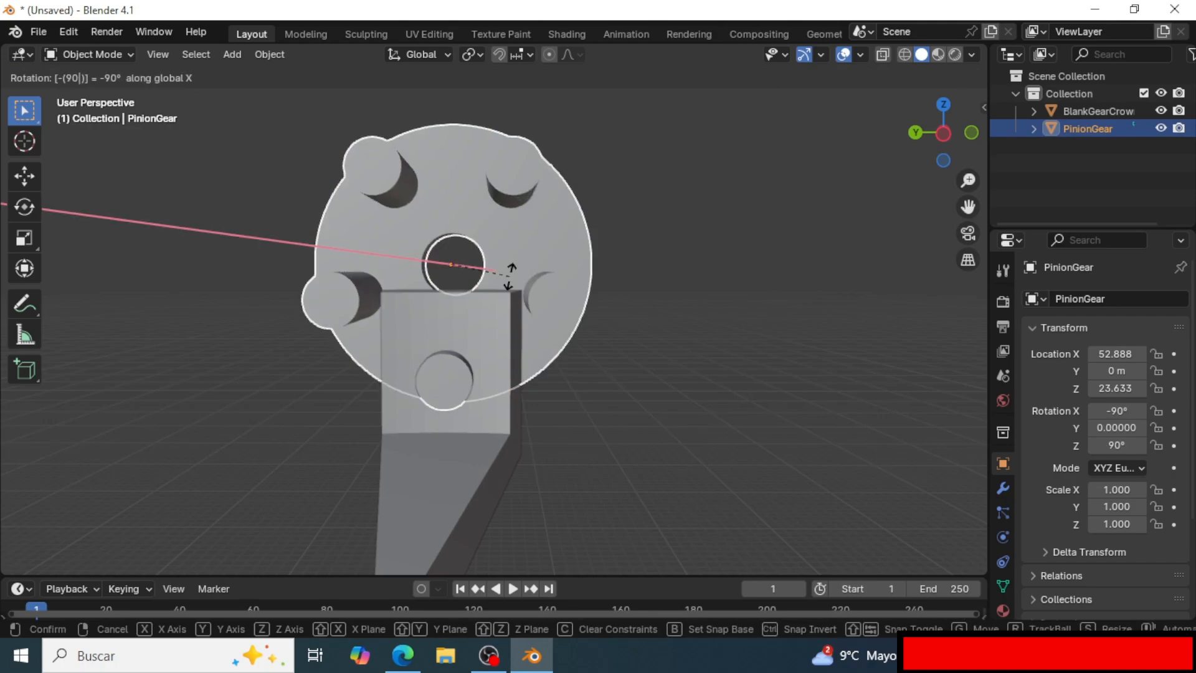
key(Return)
middle_drag(509, 275, 492, 353)
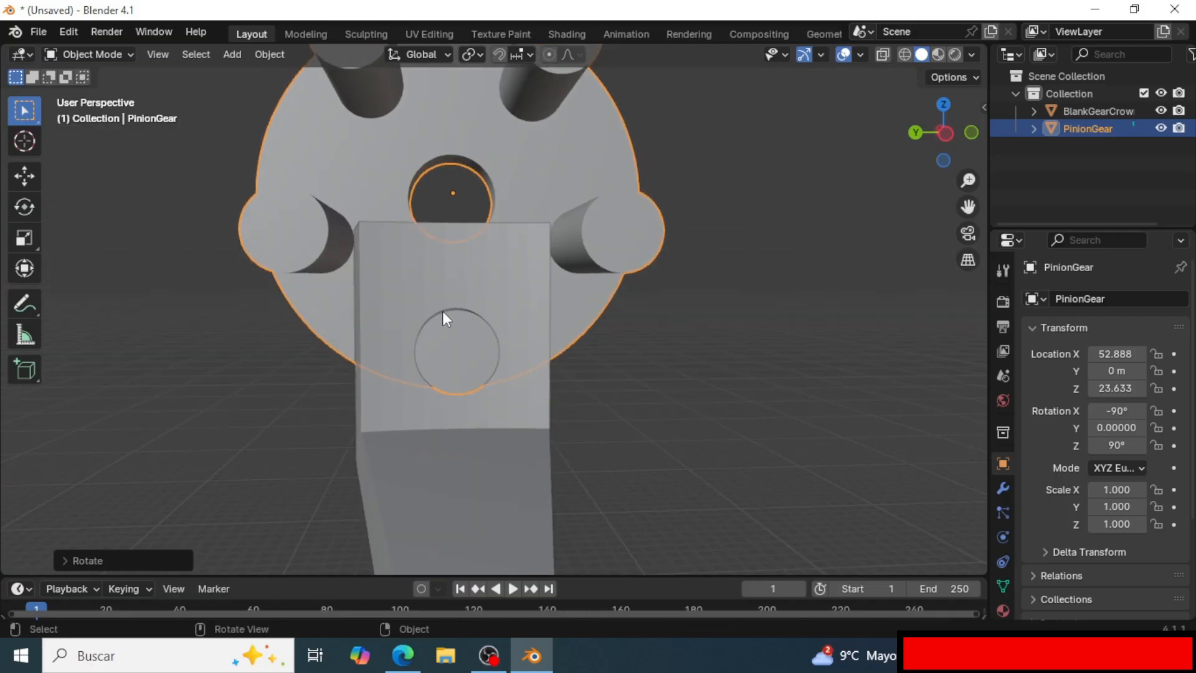
scroll(424, 297, down, 1)
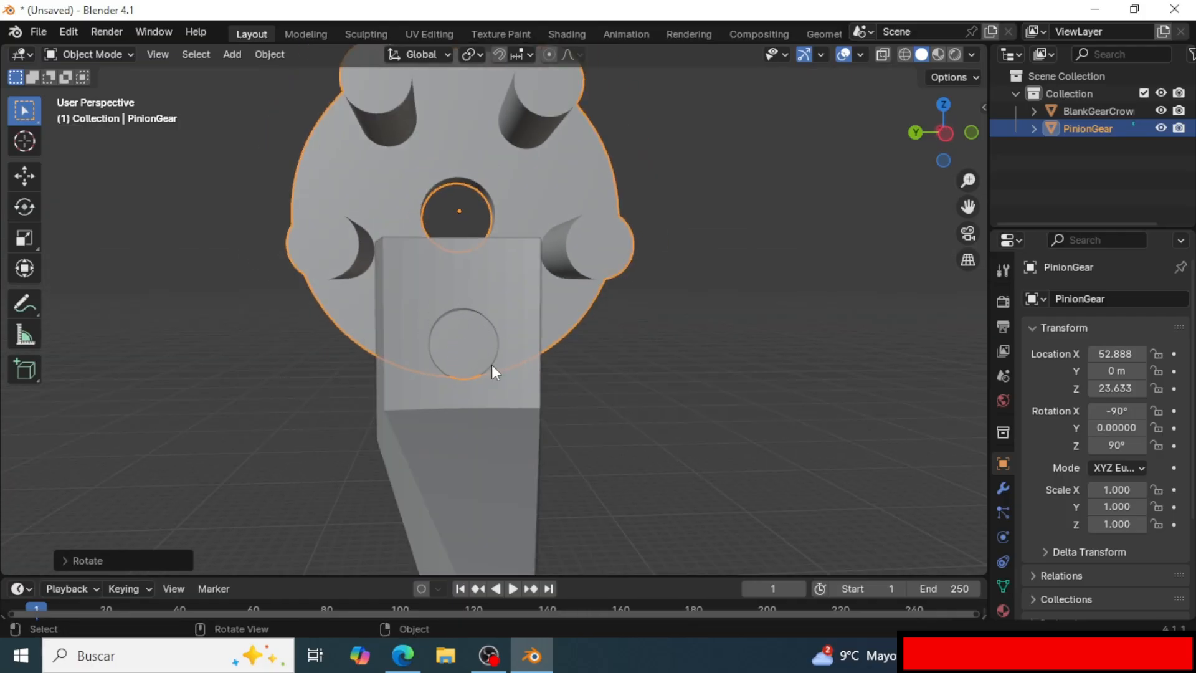
mouse_move(462, 345)
middle_down()
mouse_move(427, 350)
mouse_move(461, 325)
mouse_move(449, 357)
mouse_move(455, 349)
middle_up()
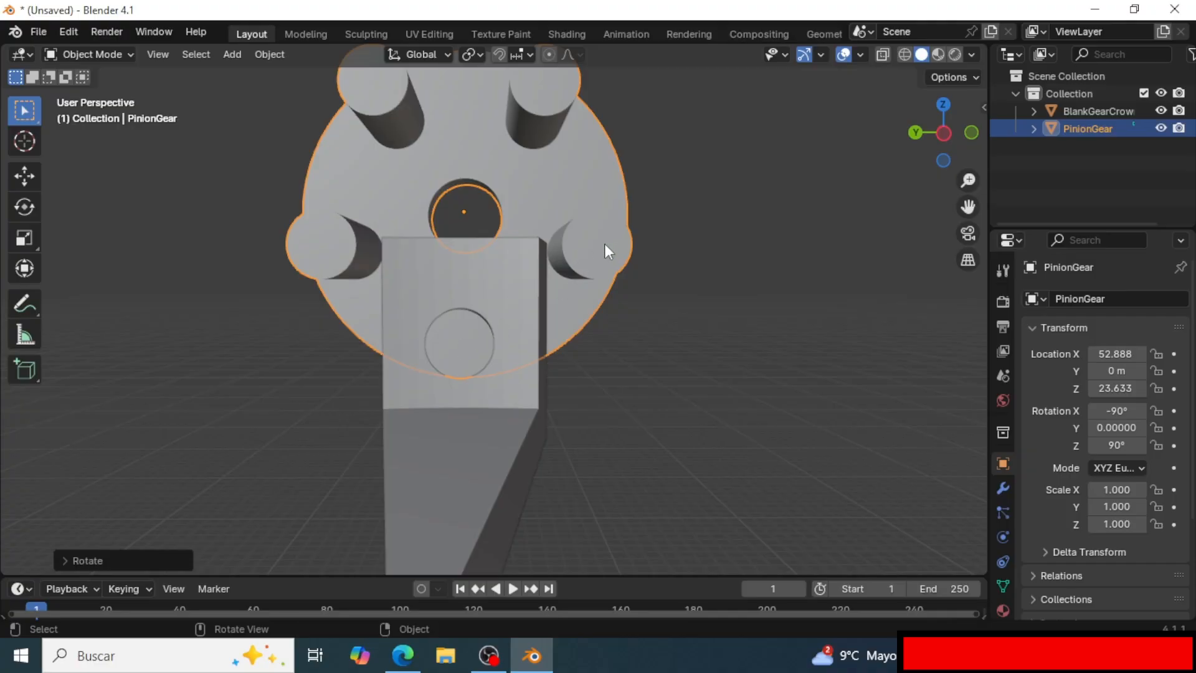
middle_drag(496, 306, 505, 249)
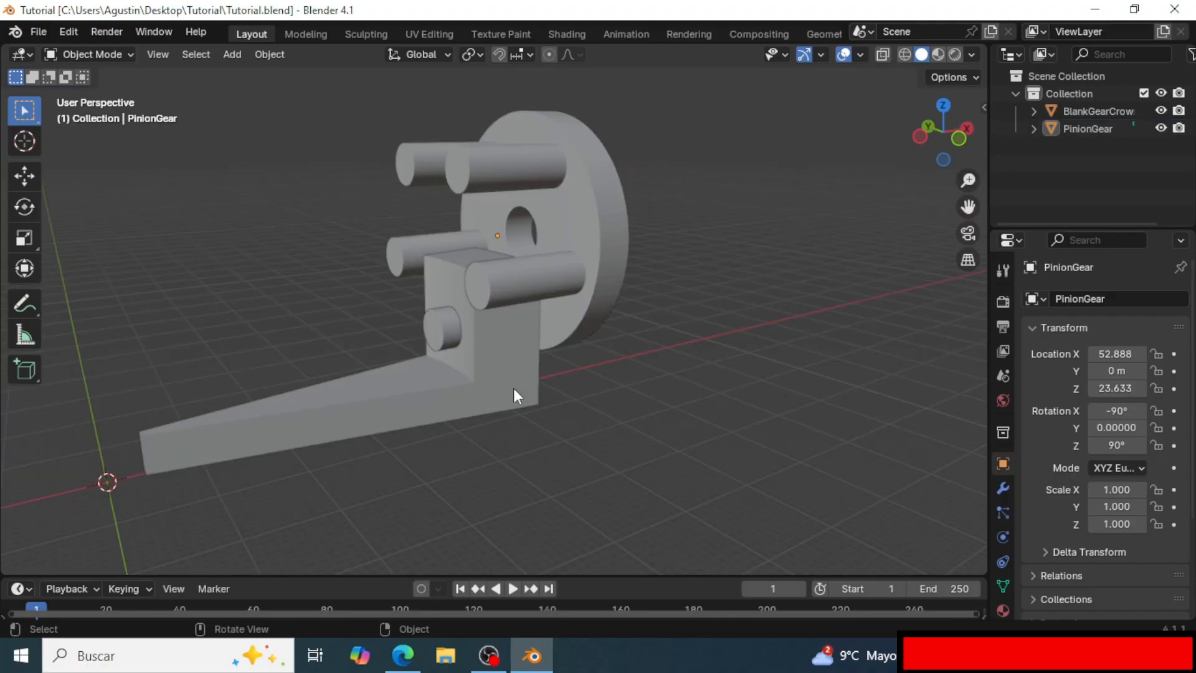
Show the pinion gear's transform values and apply its rotation, creating new object-data users.
click(583, 258)
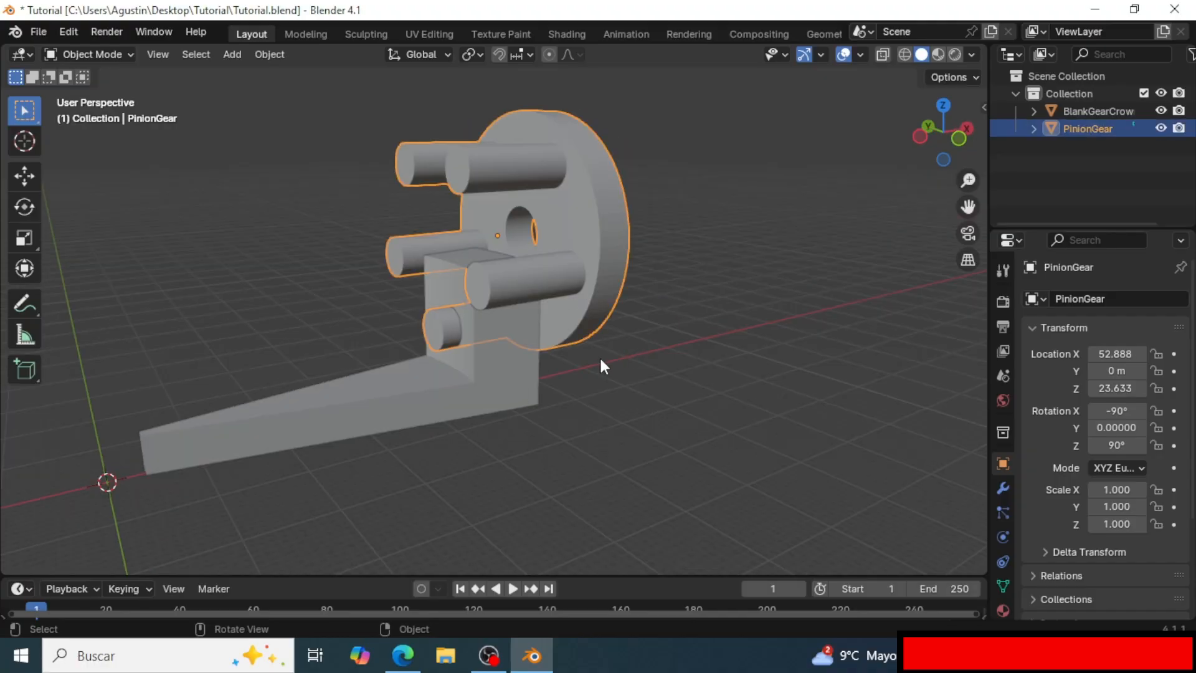
middle_drag(599, 356, 638, 365)
key(n)
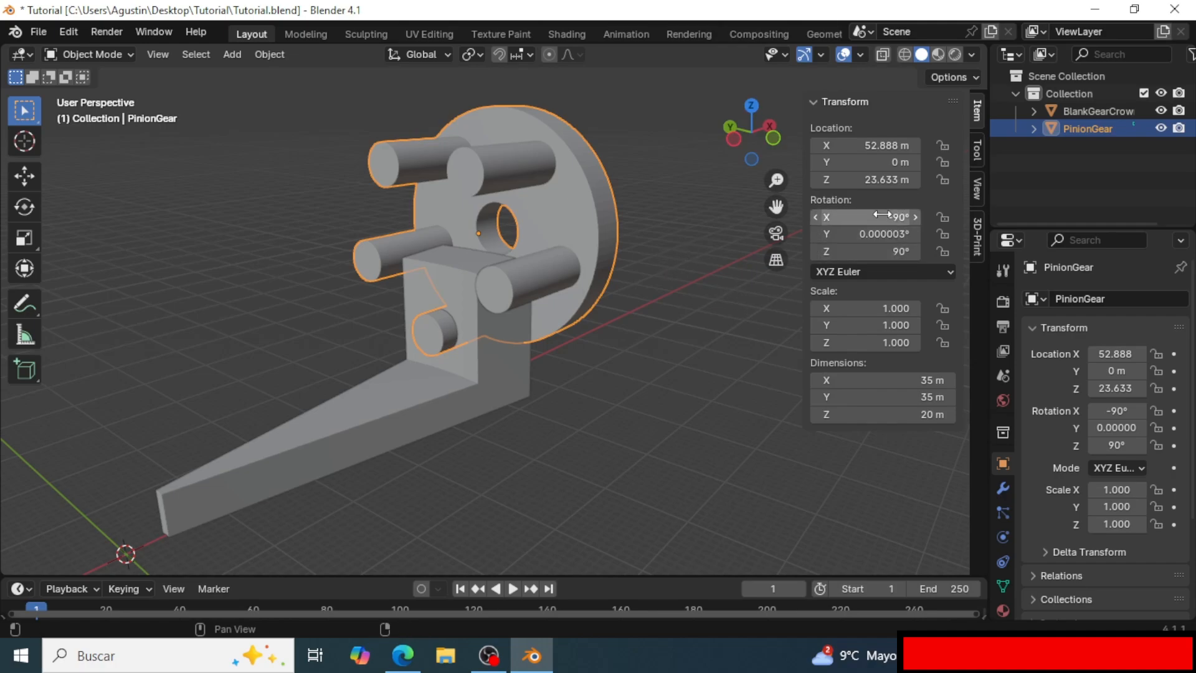
middle_drag(575, 213, 662, 229)
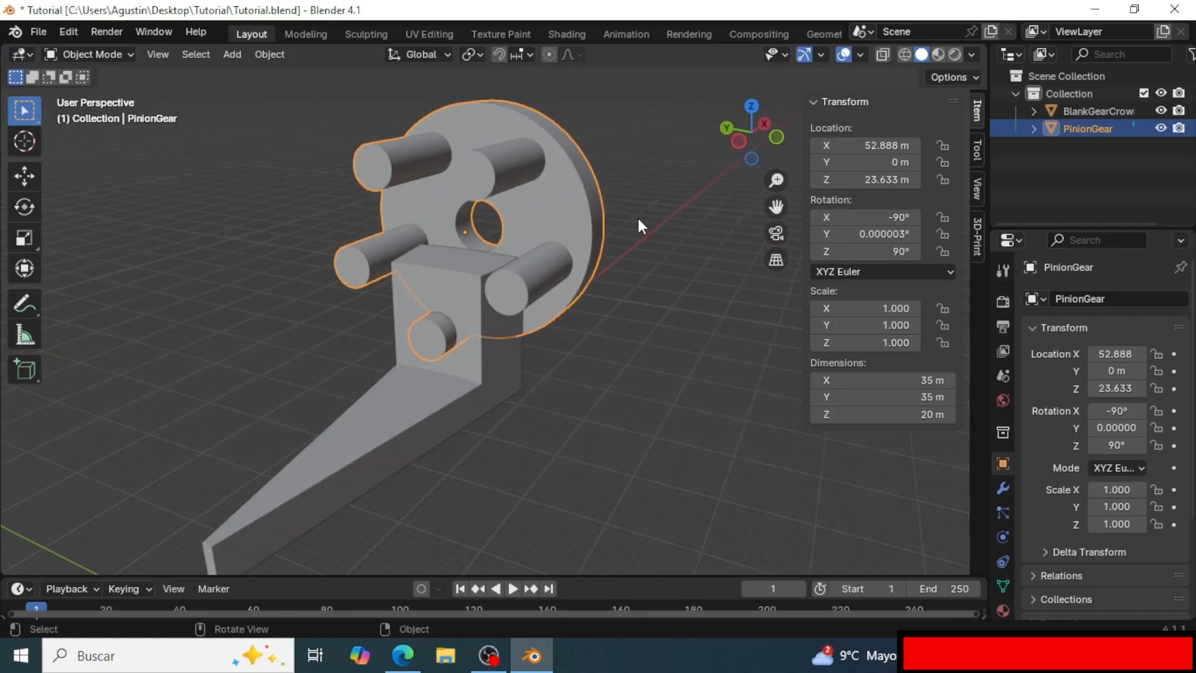
key(ctrl+a)
key(ctrl+a)
click(427, 223)
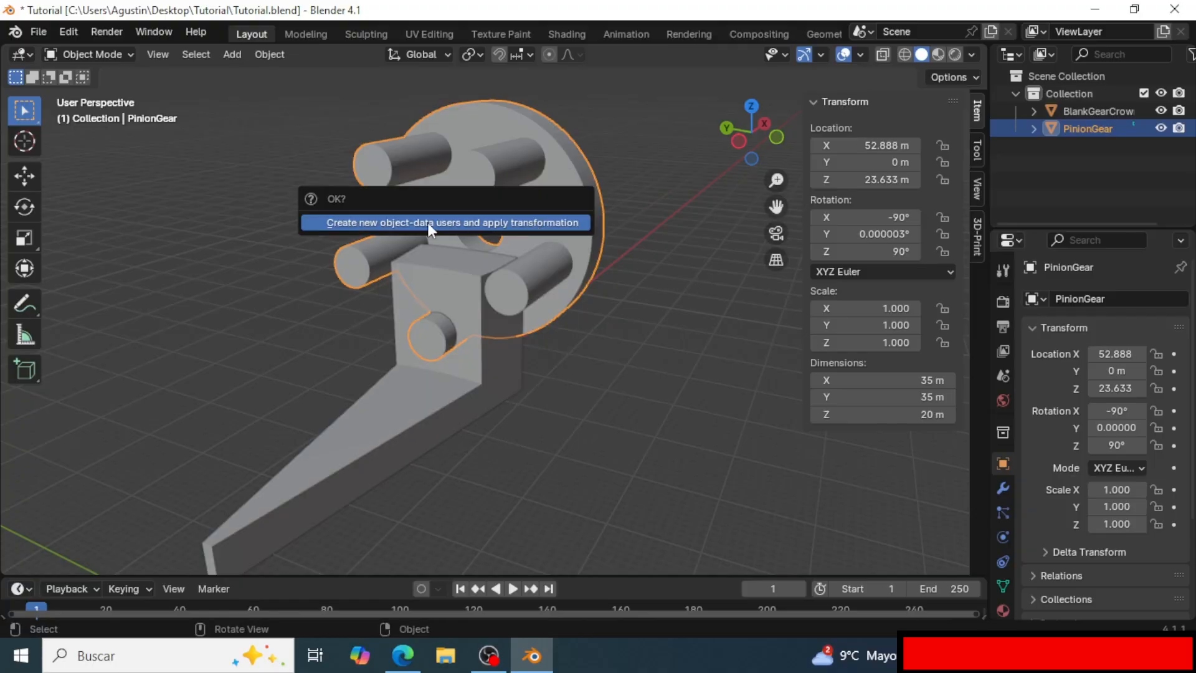
click(521, 223)
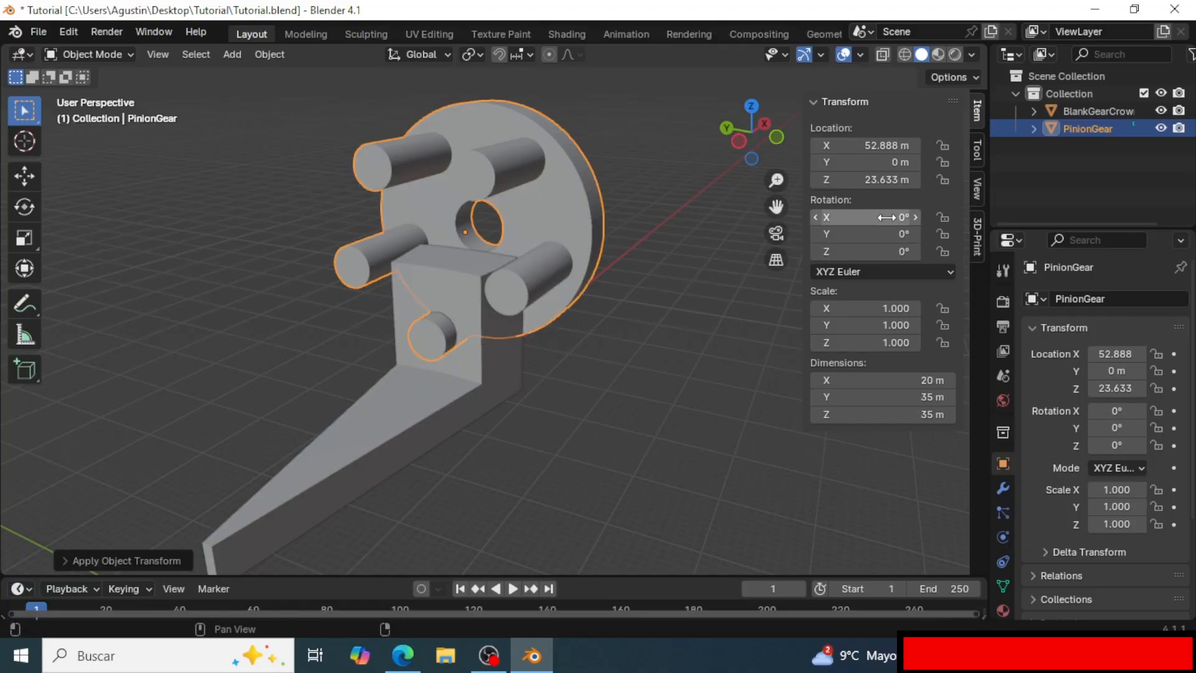
Rotate the blank crown sector -18° about the global Z axis.
click(449, 388)
middle_drag(449, 388, 539, 339)
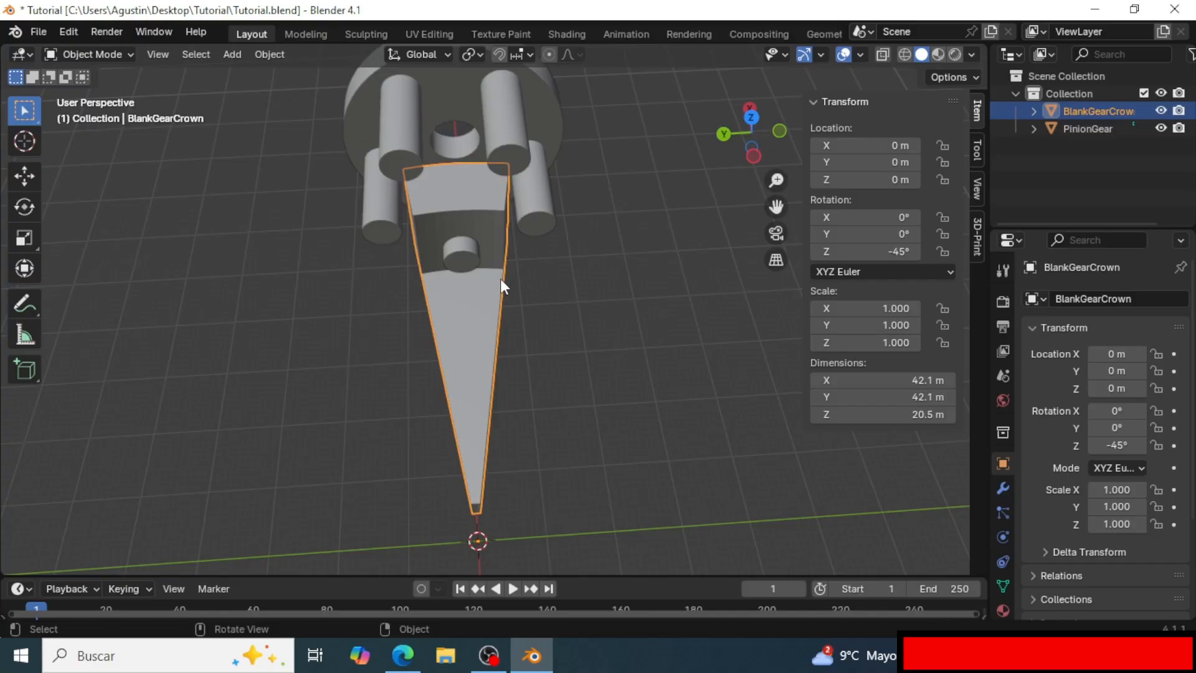
key(r)
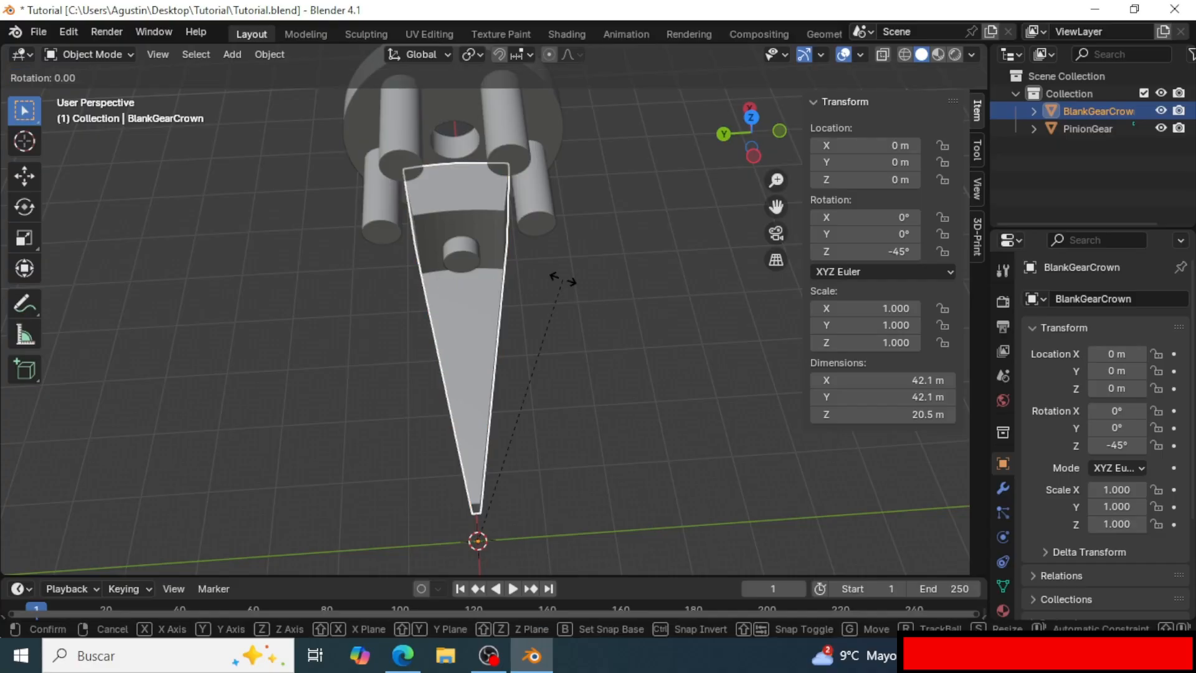
key(z)
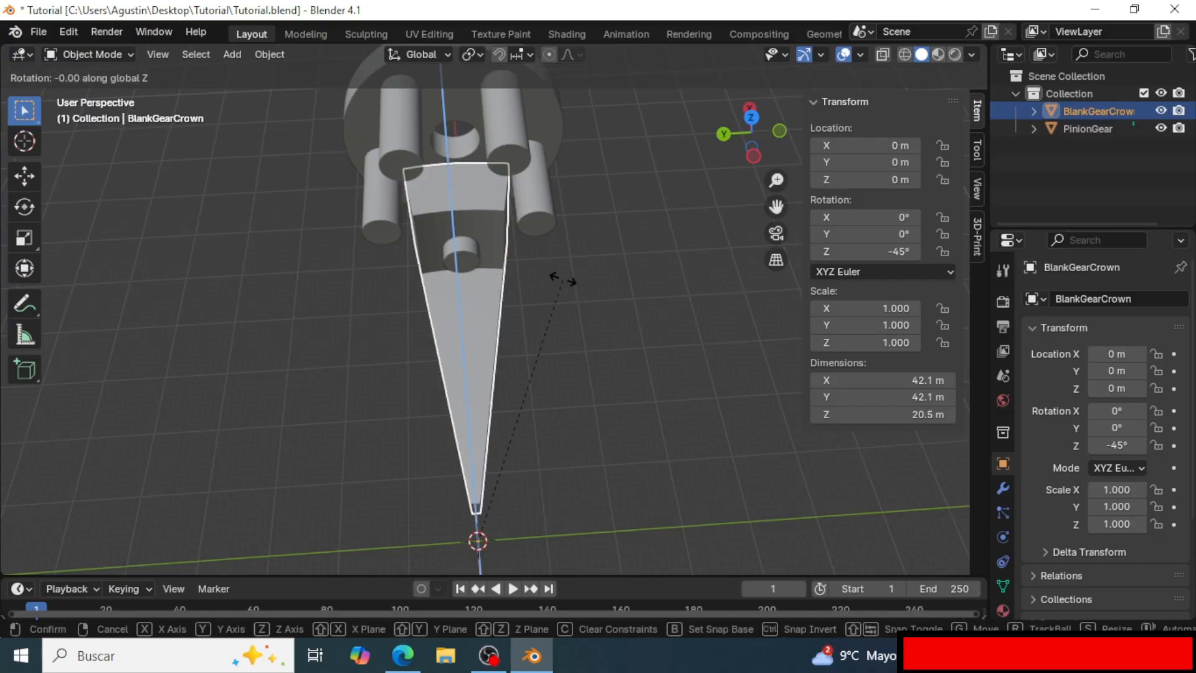
text(18)
key(Return)
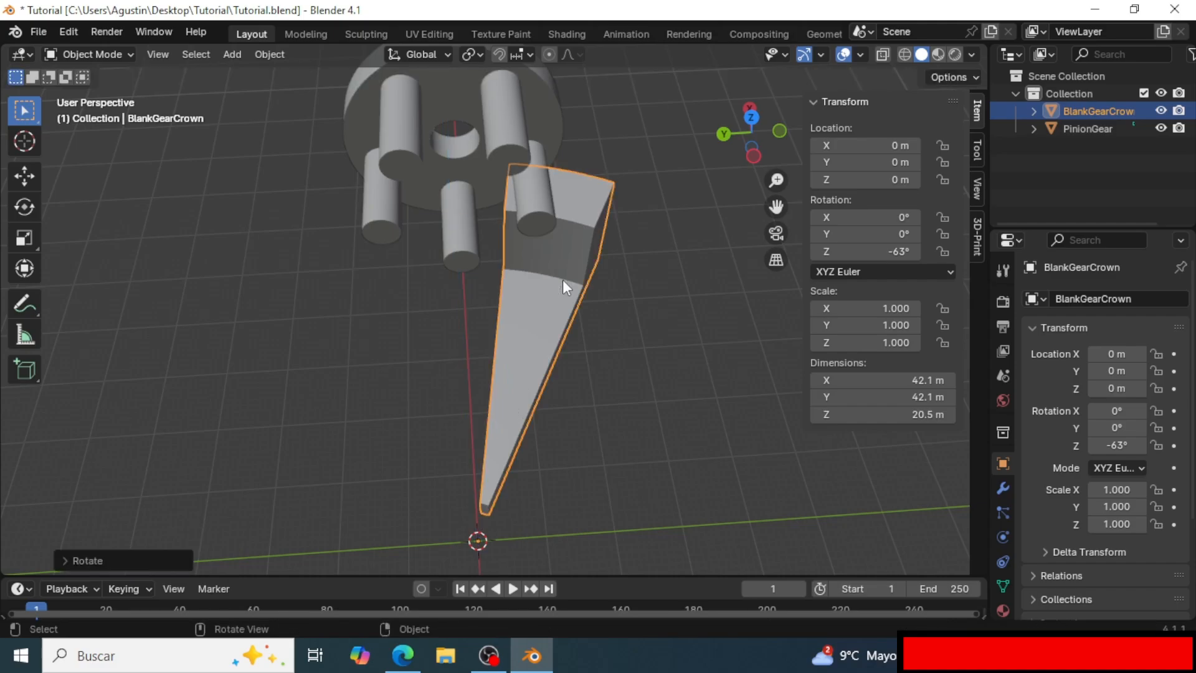
Rotate the blank crown sector another -18° about global Z, clear of the pinion's pins.
middle_drag(562, 279, 600, 233)
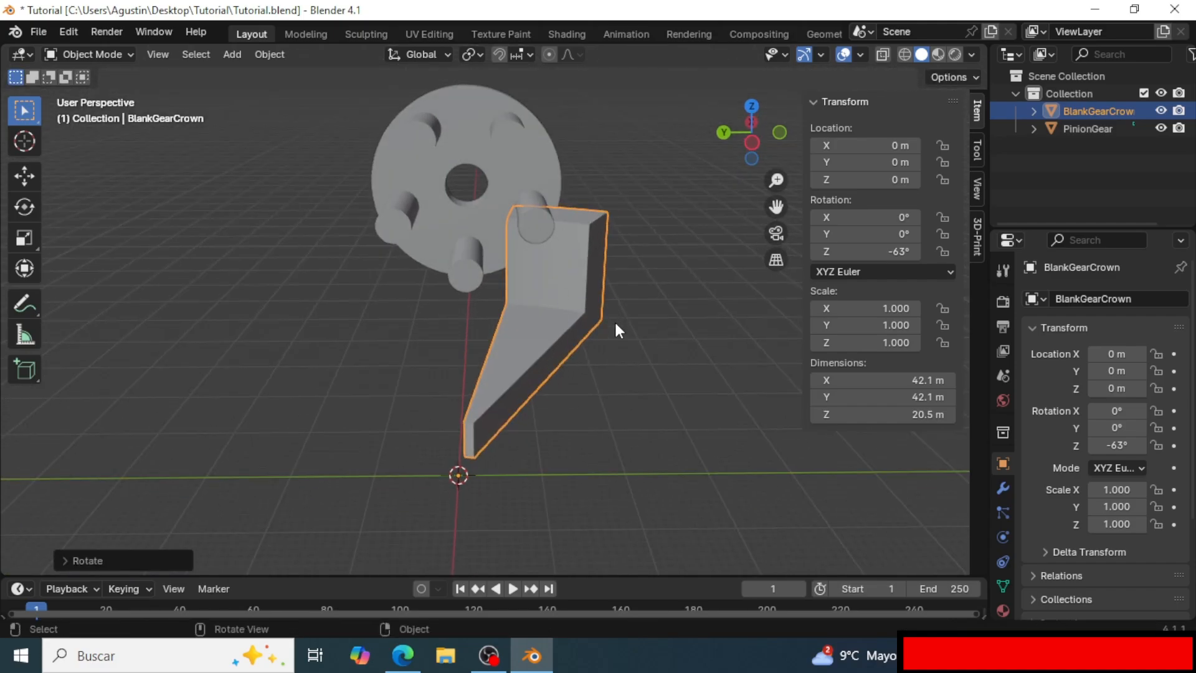
key(r)
text(z)
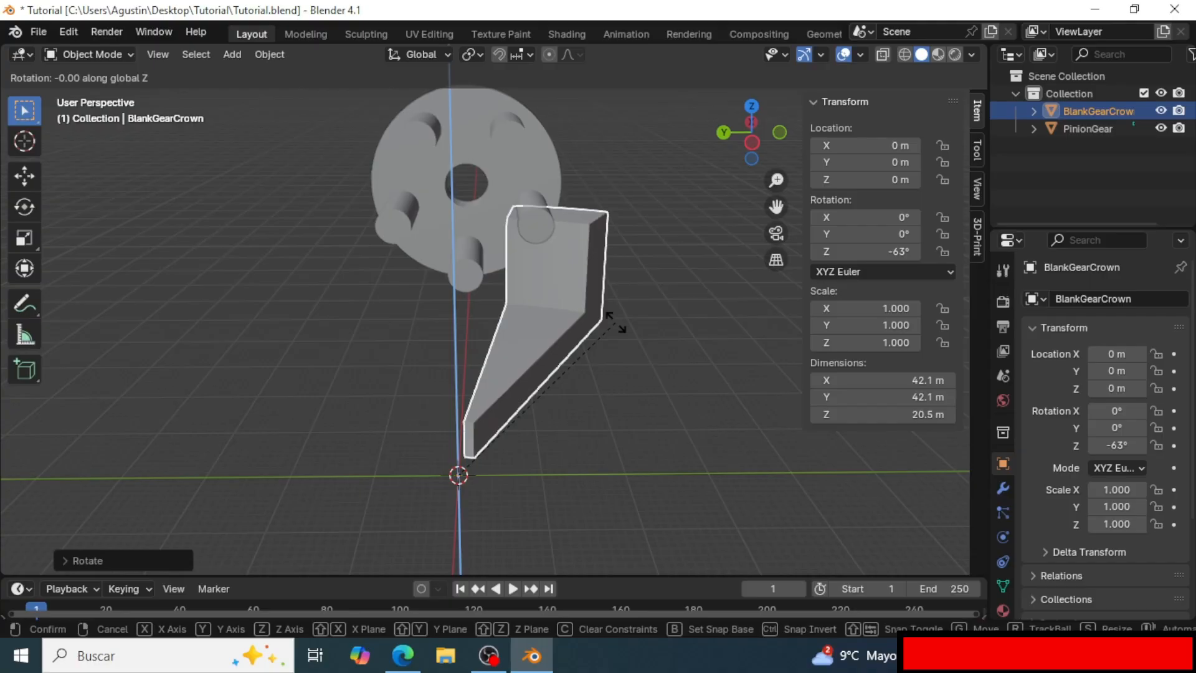
text(-18)
key(Return)
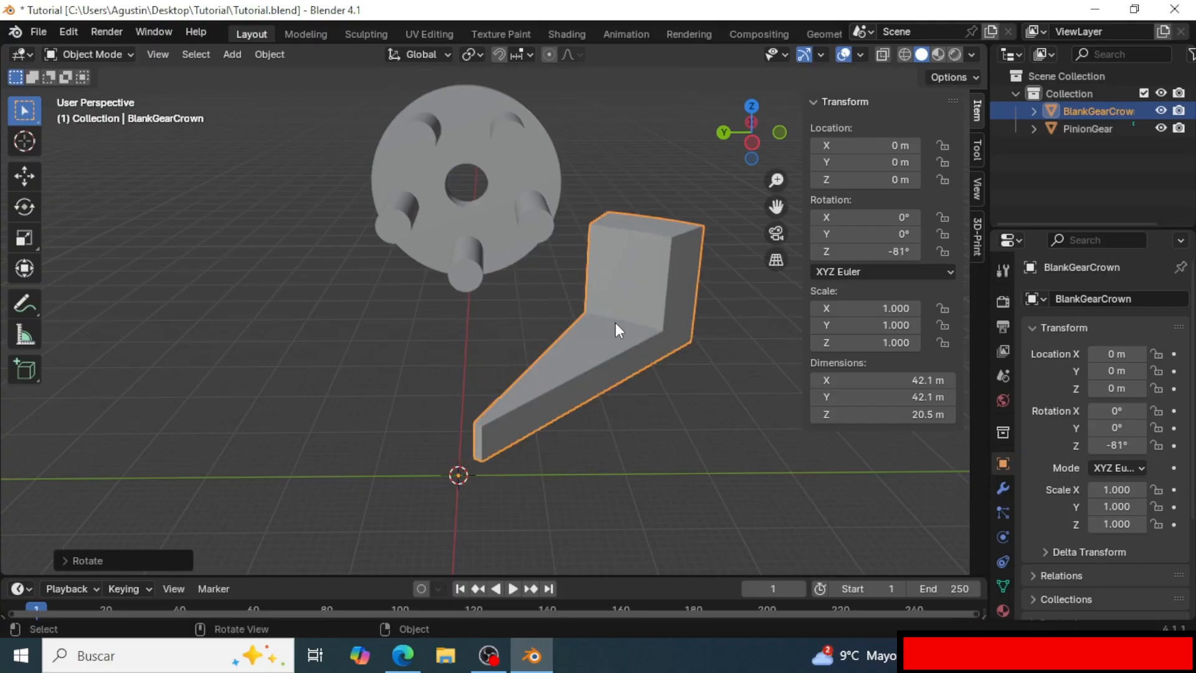
Apply the blank crown sector's rotation, creating new object-data users.
shift+middle_drag(550, 304, 479, 312)
scroll(532, 315, up, 3)
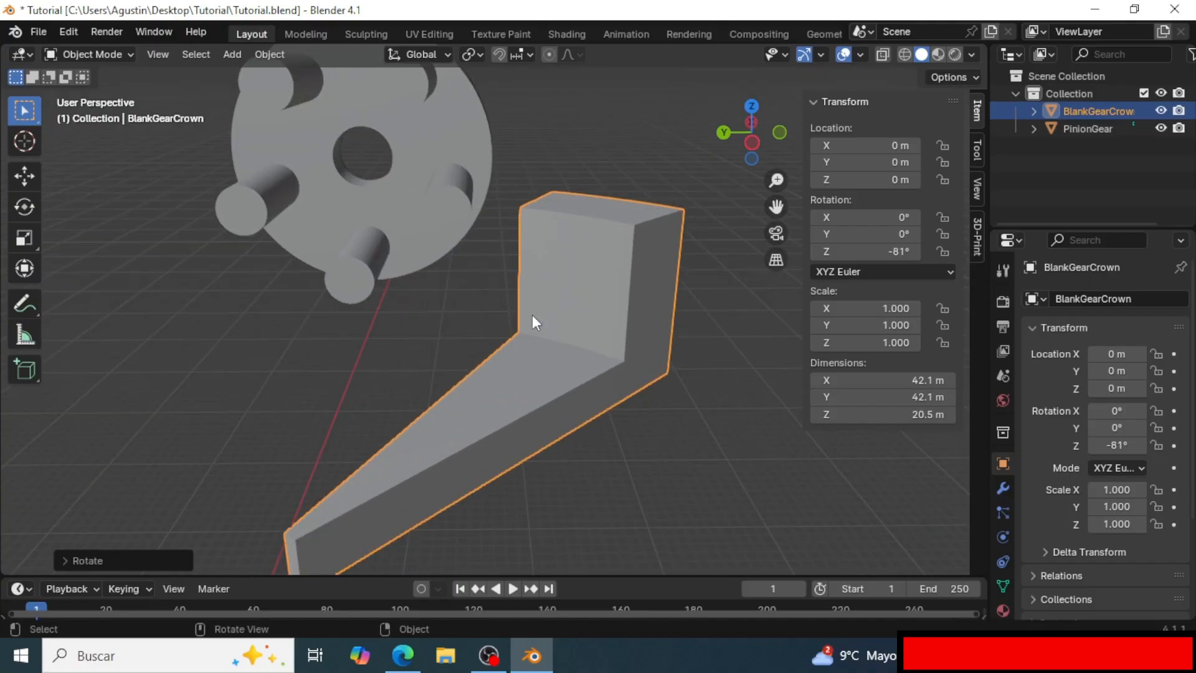
key(ctrl+a)
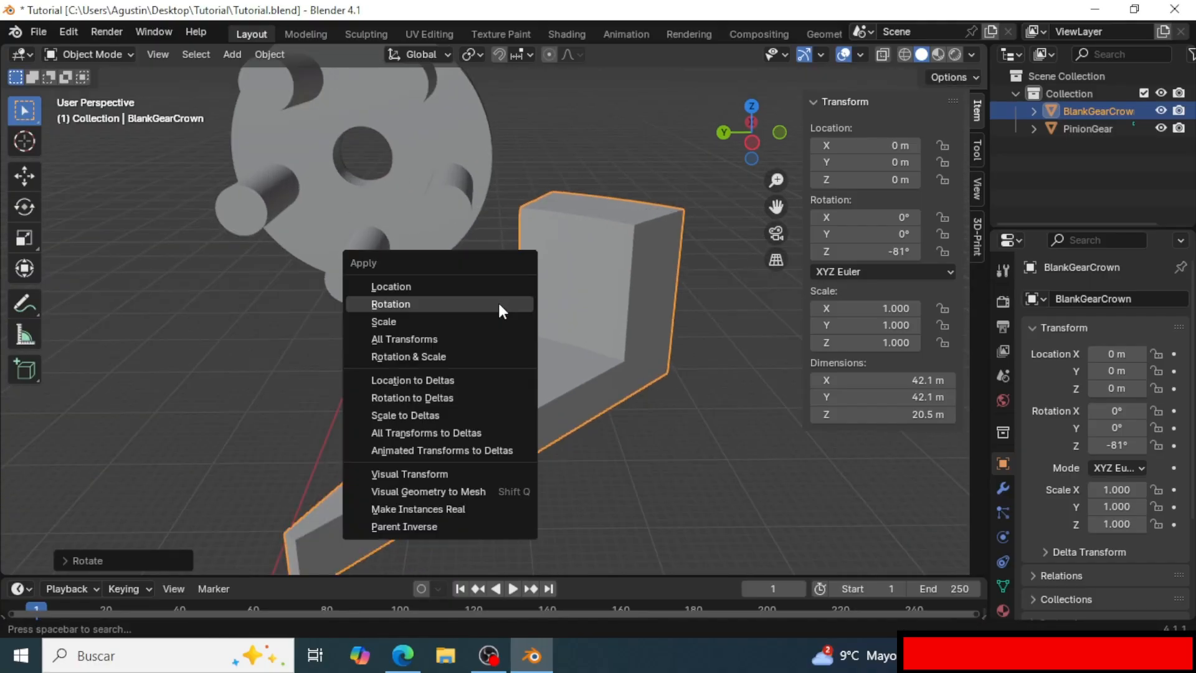
click(394, 305)
click(405, 305)
Enlarge the timeline area and set the current frame to 0.
scroll(548, 305, down, 1)
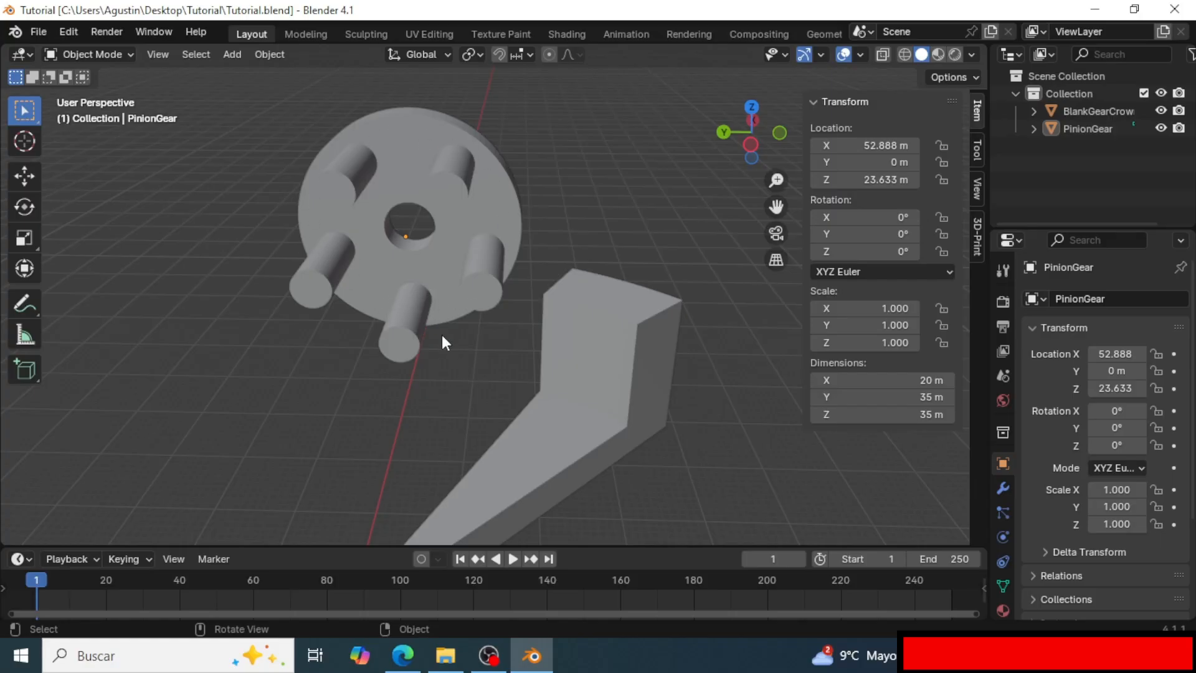
middle_drag(443, 335, 470, 373)
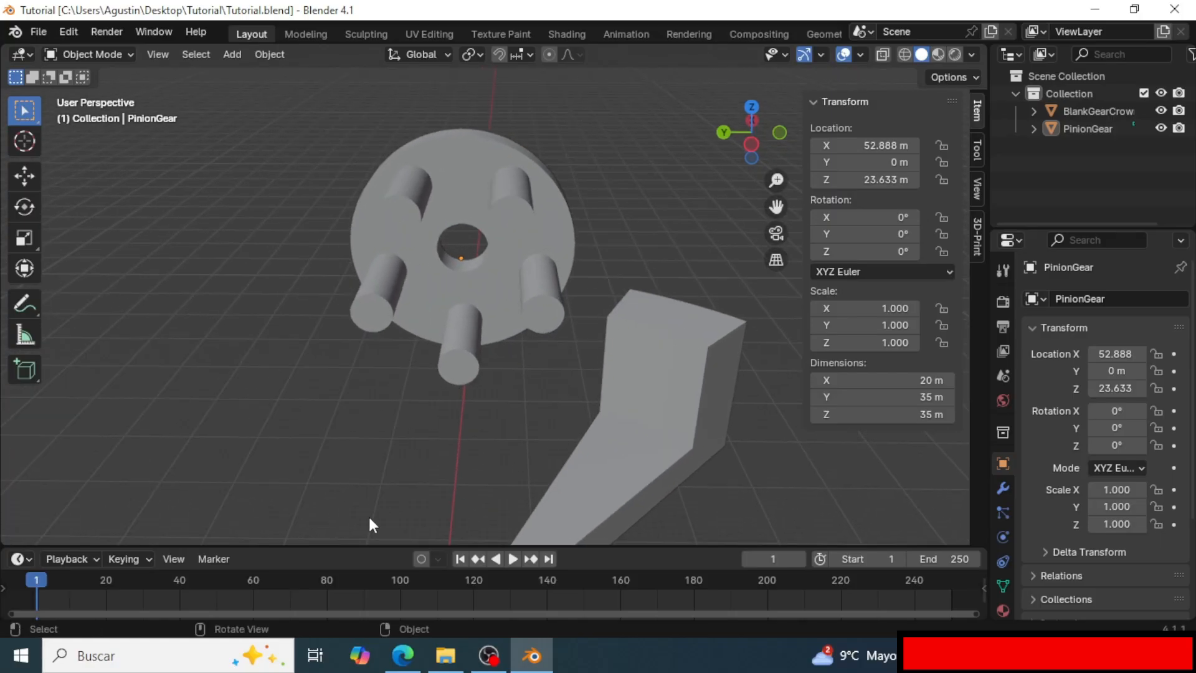
drag(349, 546, 352, 426)
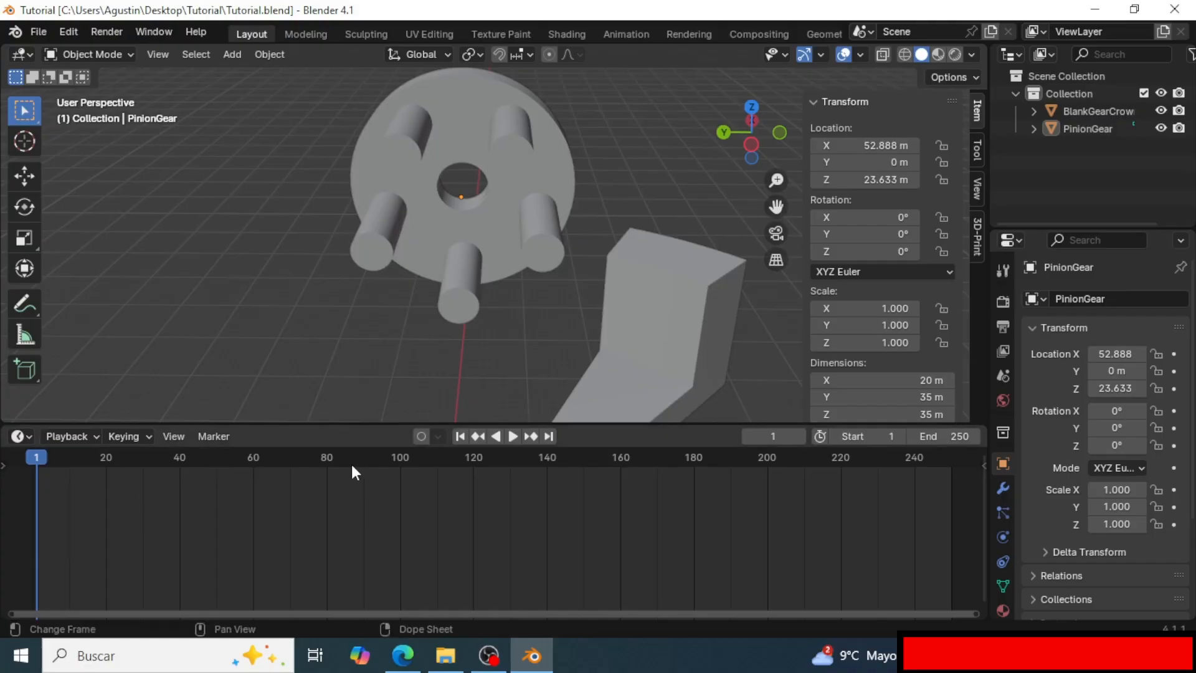
drag(37, 457, 33, 457)
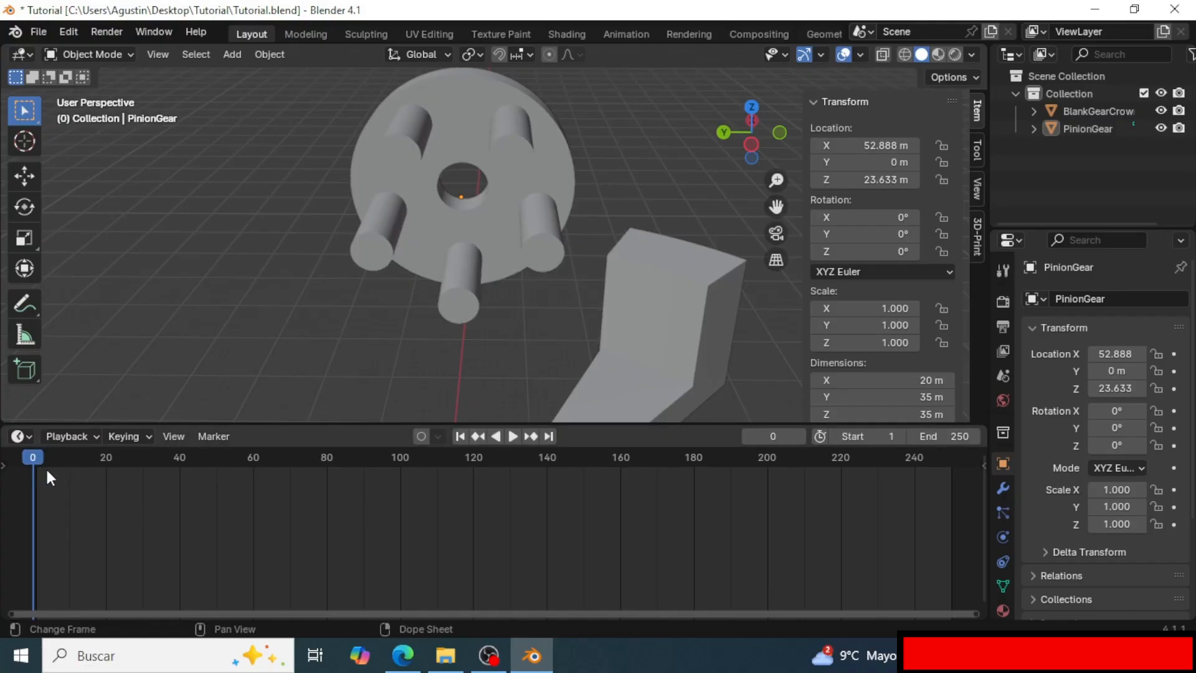
Insert a rotation keyframe for the pinion gear at frame 0.
click(483, 245)
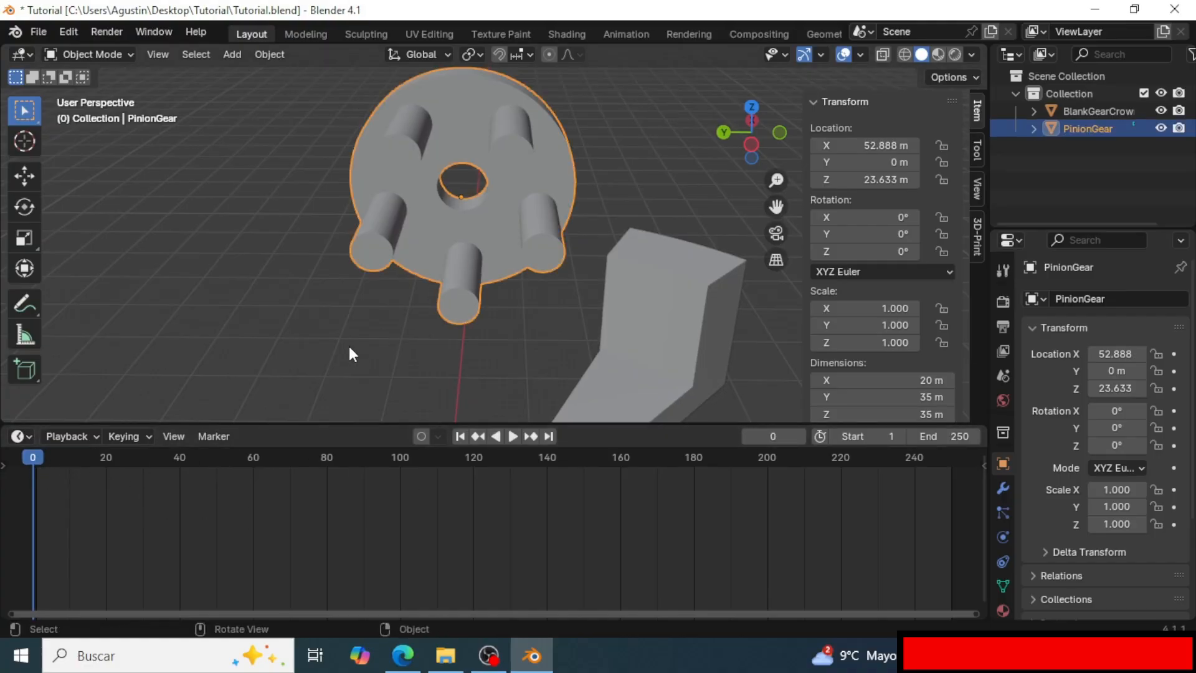
key(i)
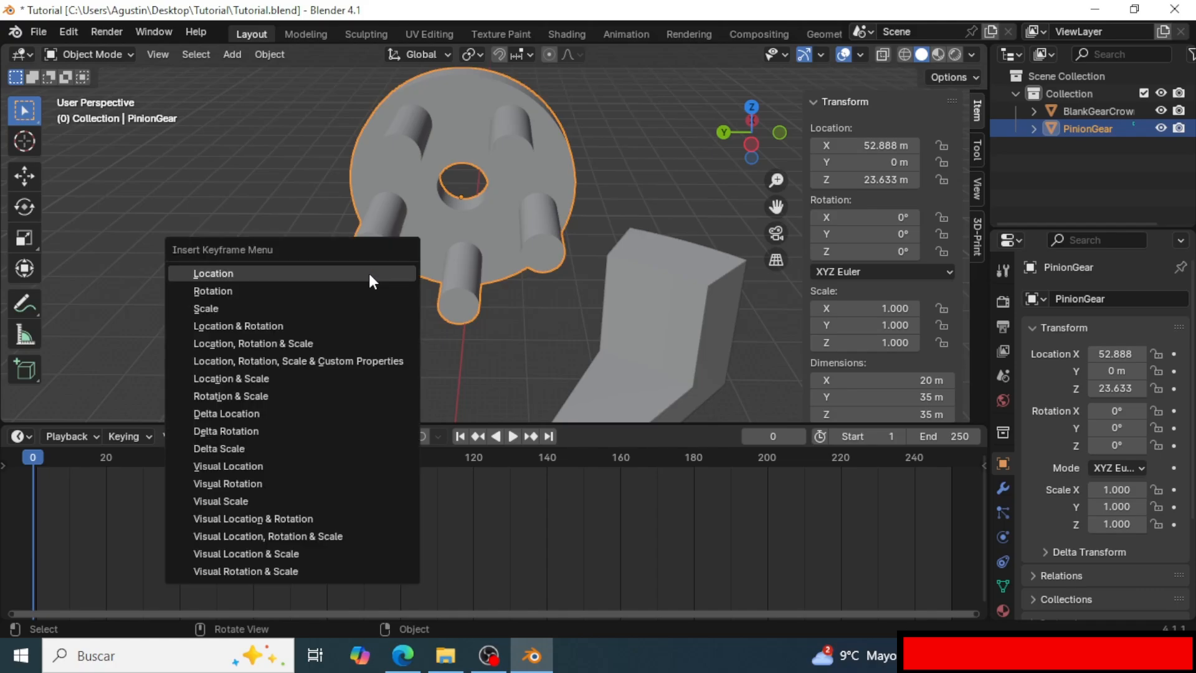
click(336, 291)
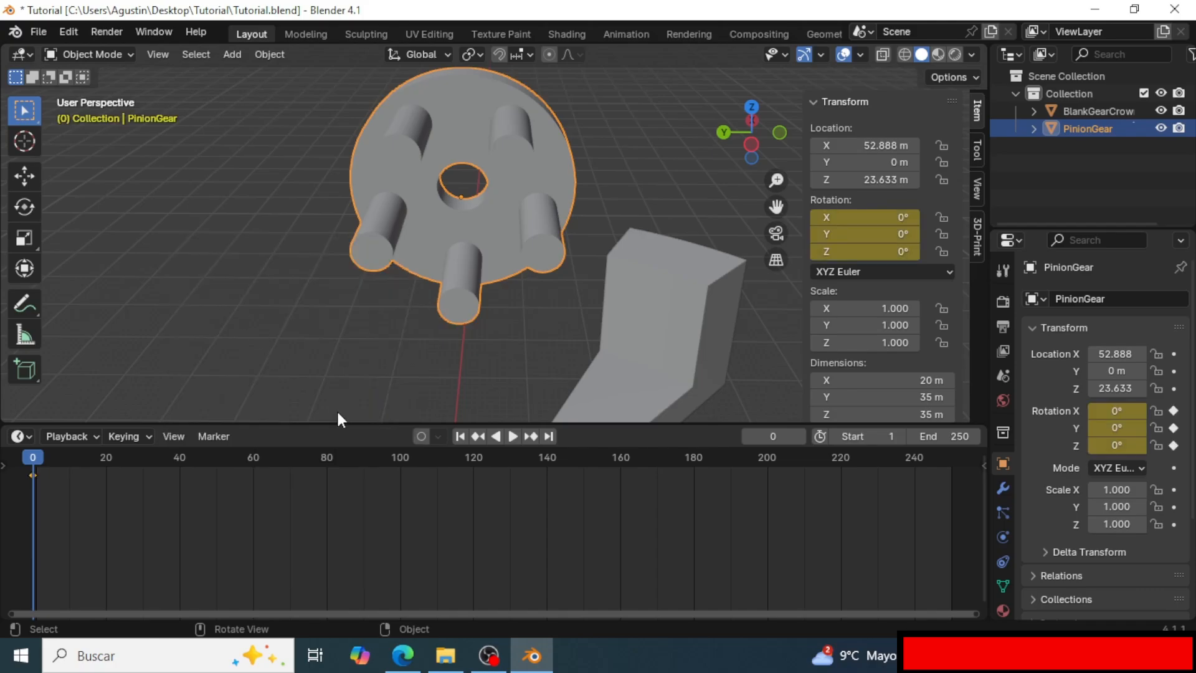
Move the current frame to 200.
drag(35, 457, 770, 471)
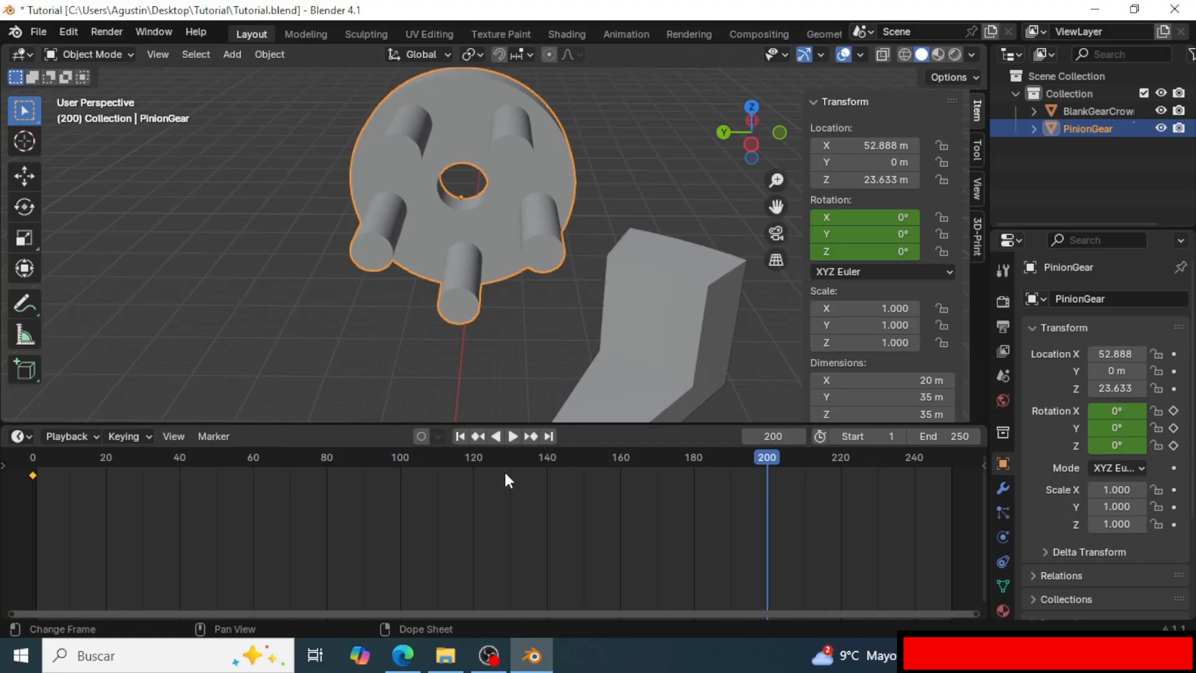
middle_drag(523, 347, 522, 348)
middle_drag(518, 318, 517, 316)
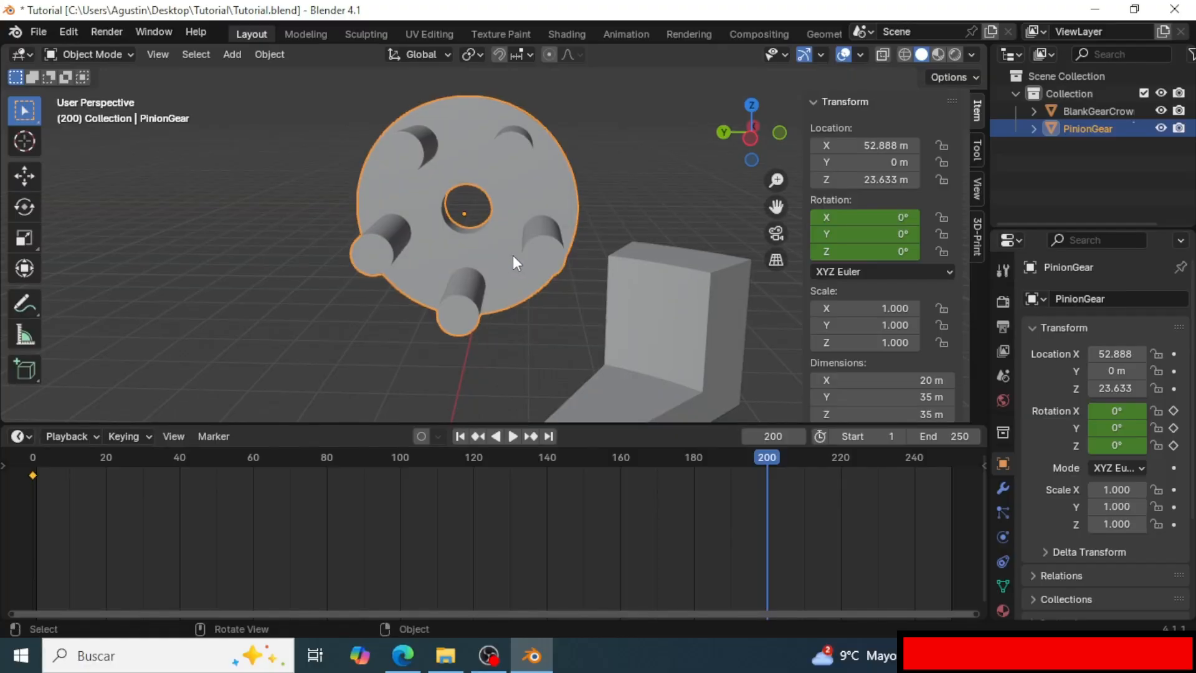
Rotate the pinion gear freely about the global X axis to about -665°.
key(r)
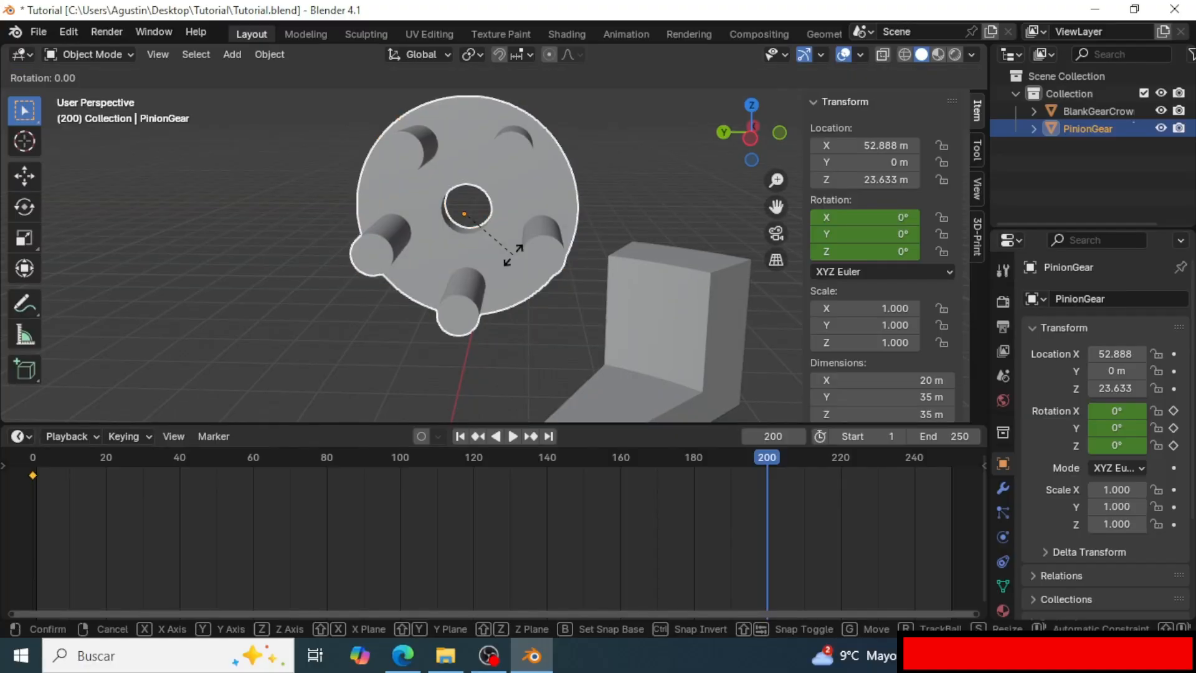
key(x)
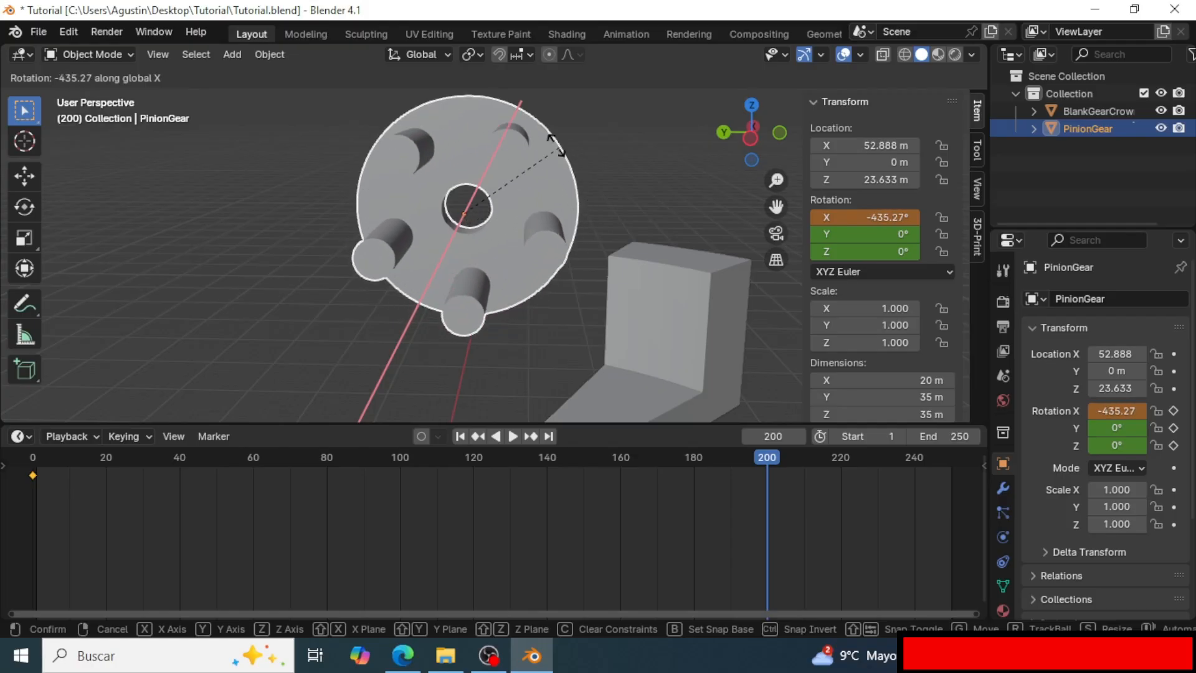
click(452, 320)
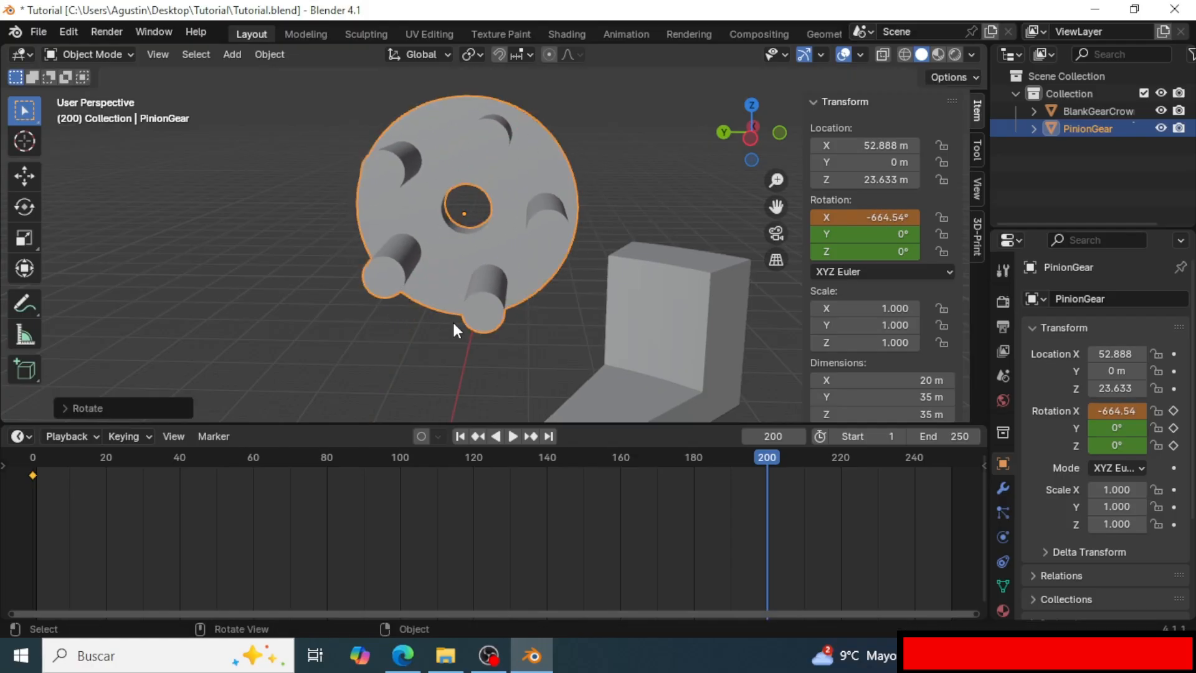
Set the pinion gear's X rotation to -360° and insert a rotation keyframe at frame 200.
click(877, 215)
text(-)
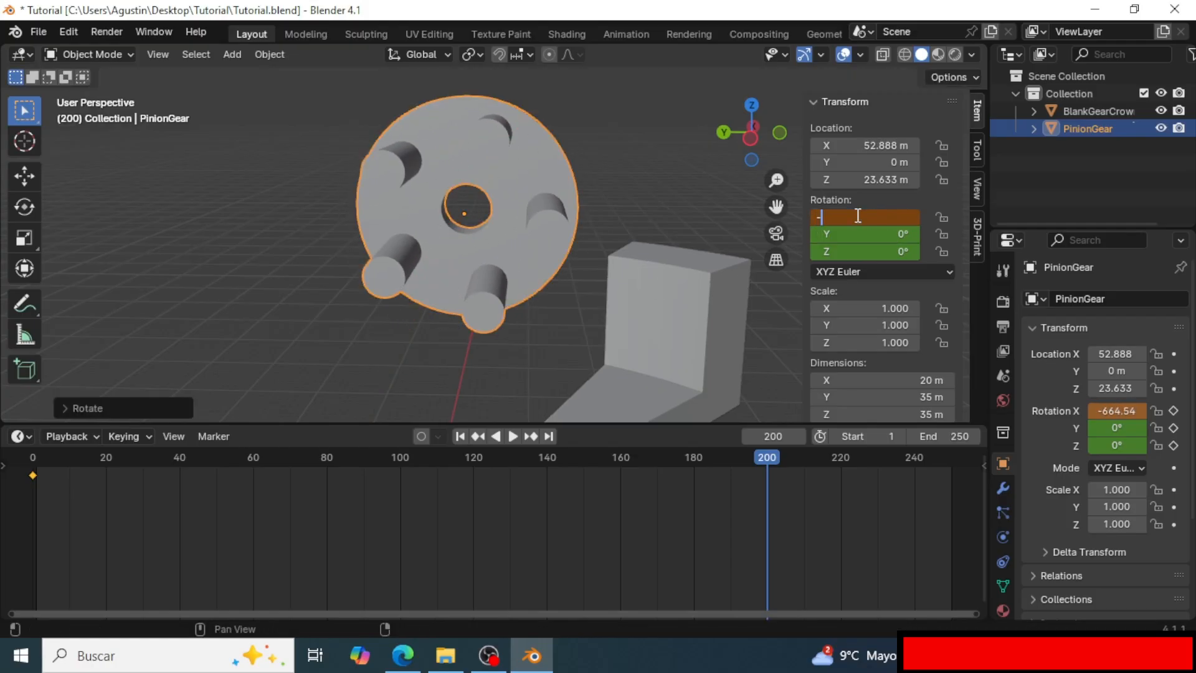
text(360)
key(Return)
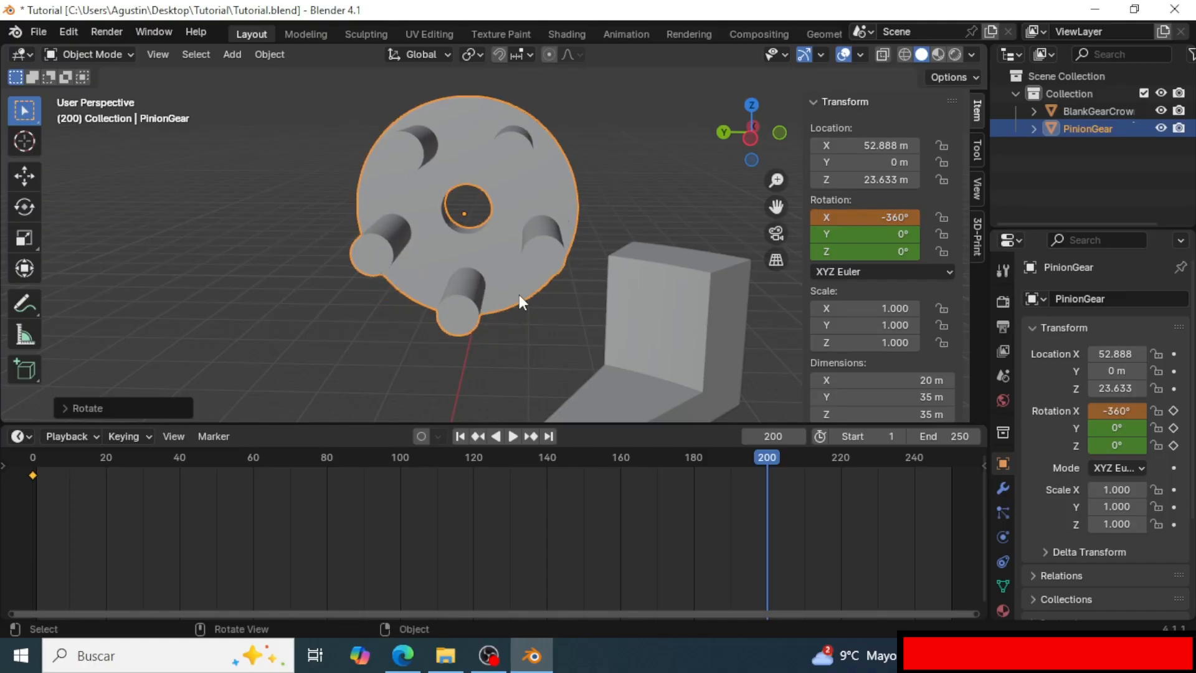
key(k)
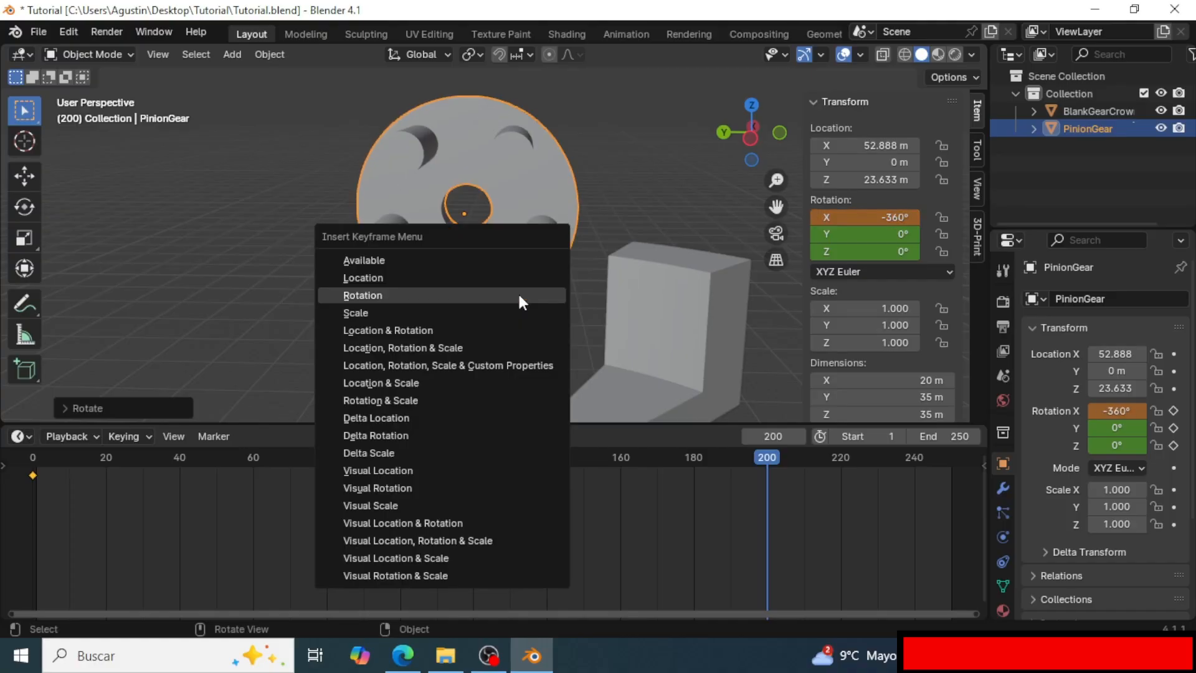
click(362, 296)
click(588, 336)
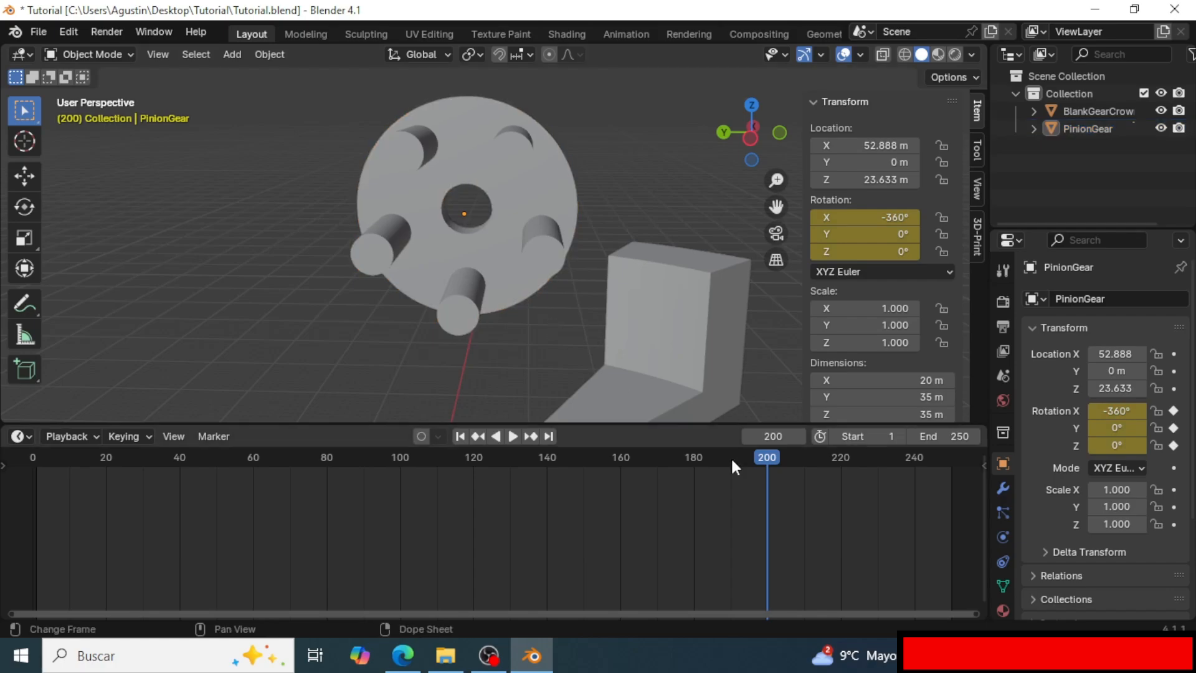
Set the interpolation of the pinion gear's rotation keyframes to Linear.
drag(741, 459, 480, 442)
key(Escape)
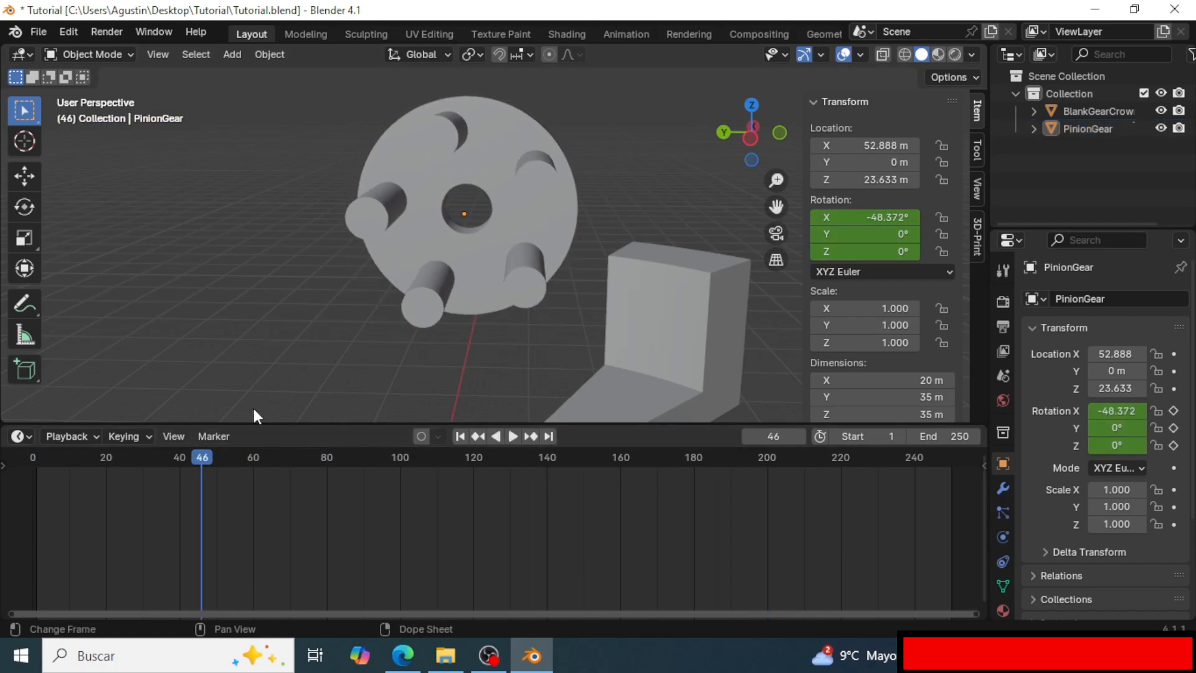
click(449, 291)
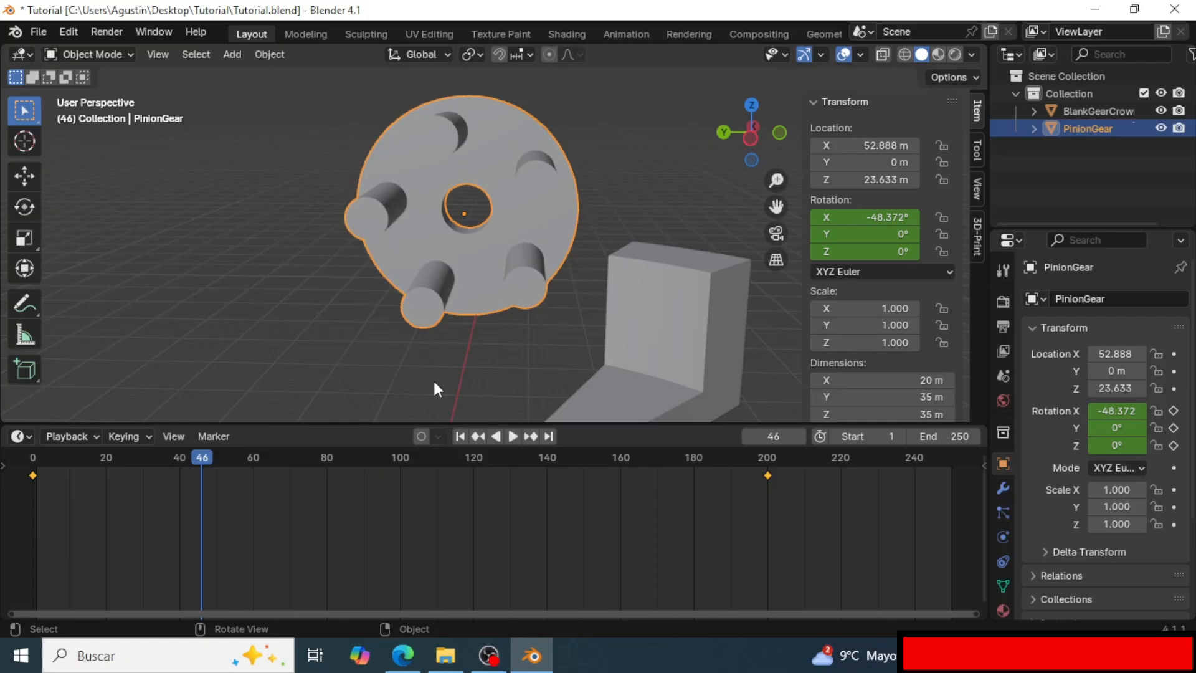
click(355, 496)
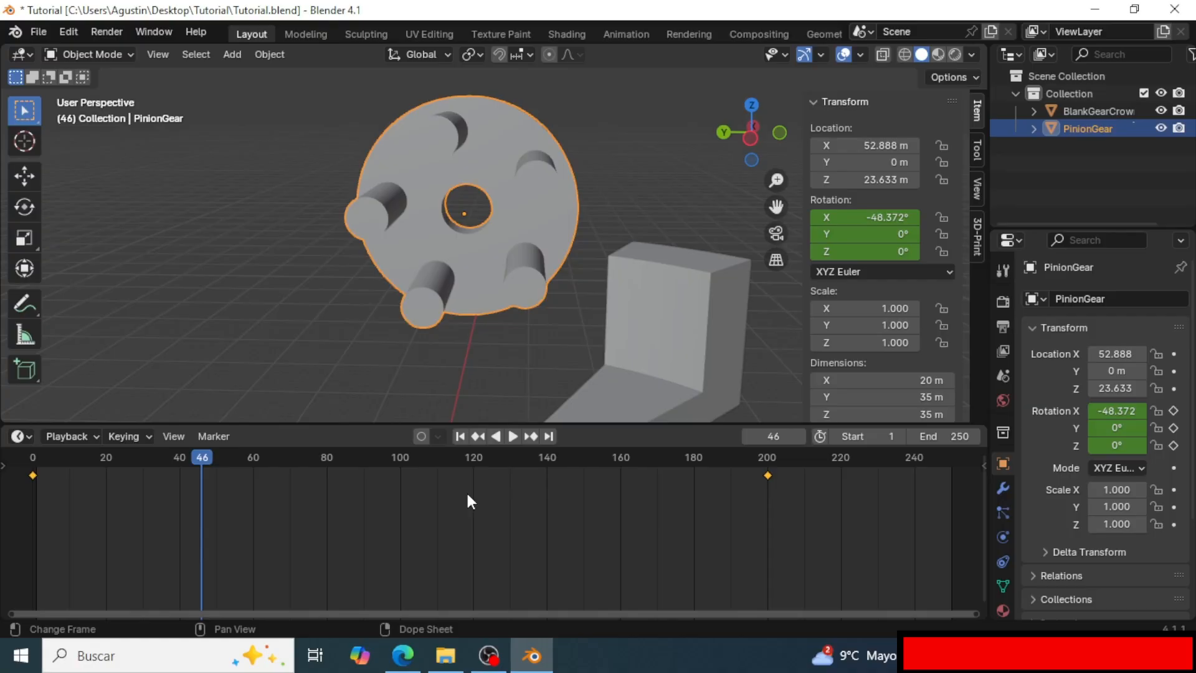
key(t)
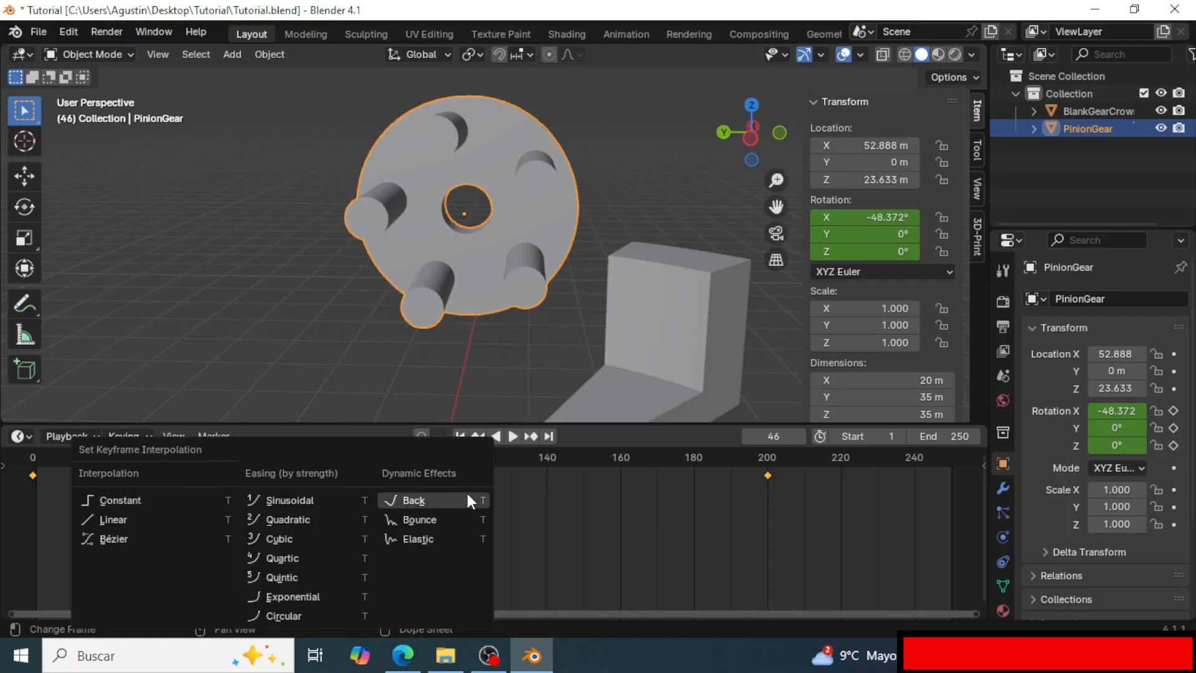
click(136, 519)
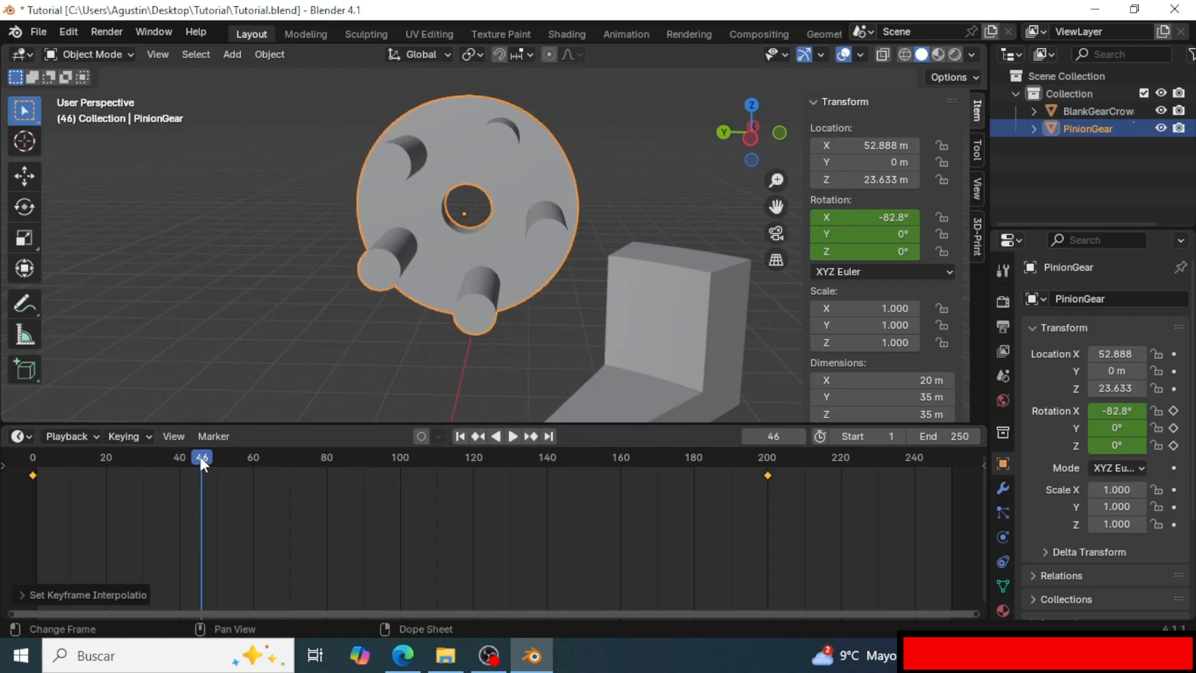
Play back the pinion gear's rotation animation from frame 0 to check it, and return to frame 0.
drag(200, 457, 30, 462)
click(368, 322)
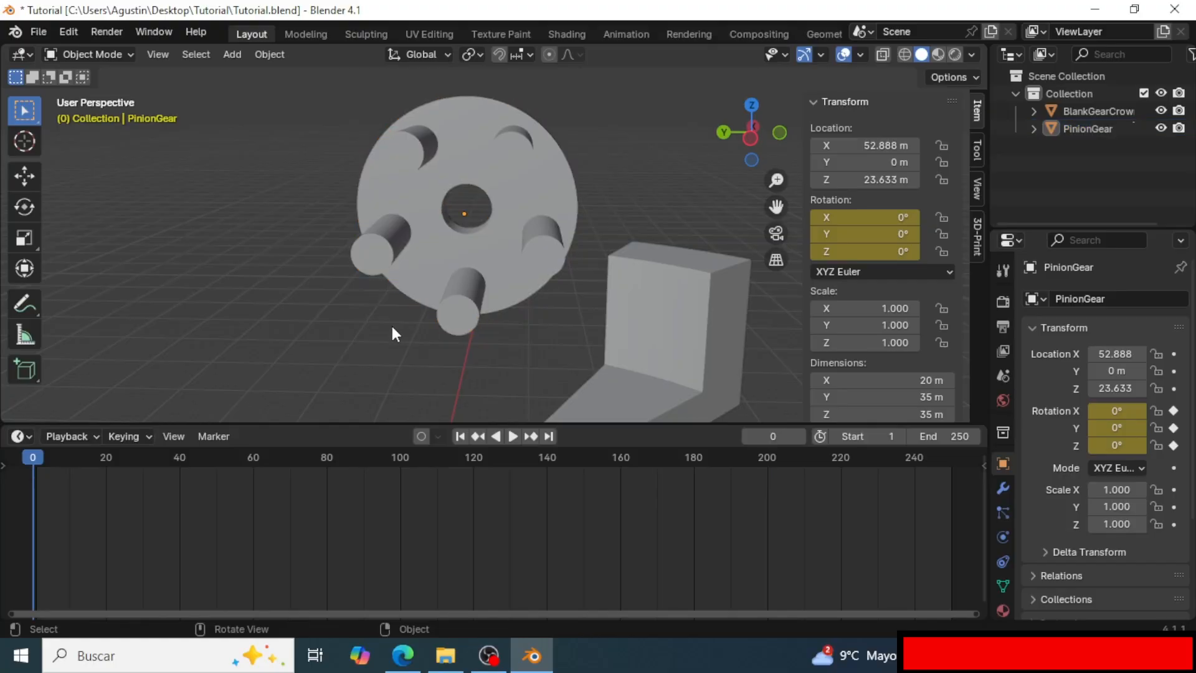
key(space)
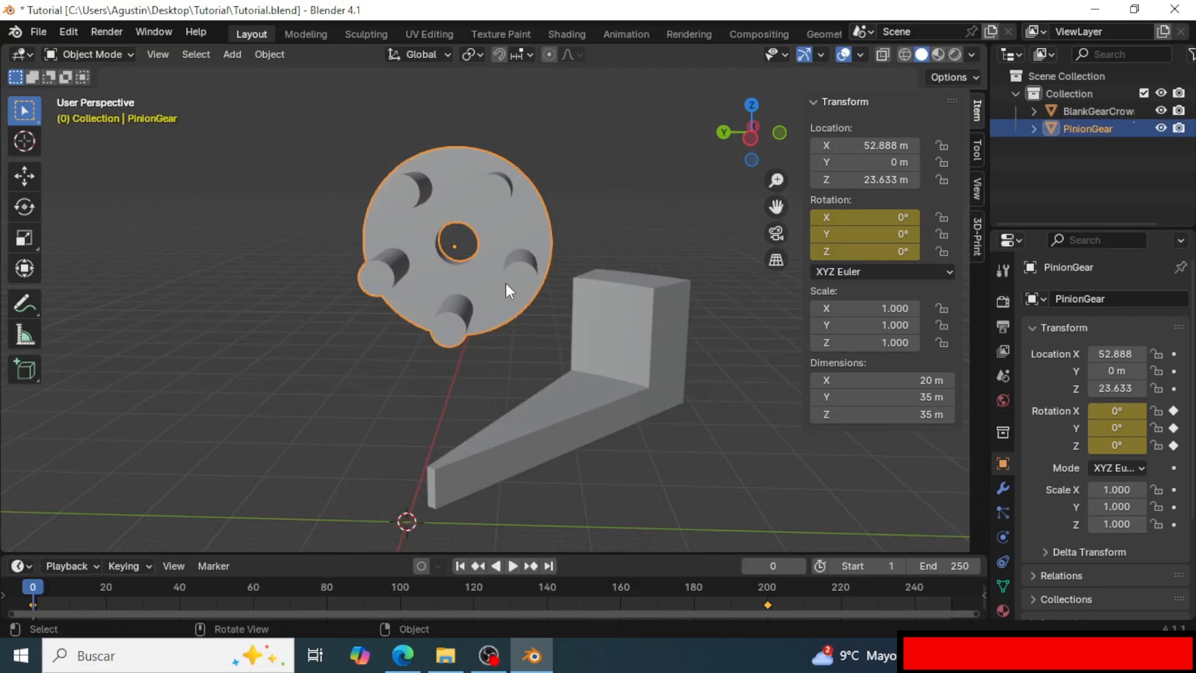
key(space)
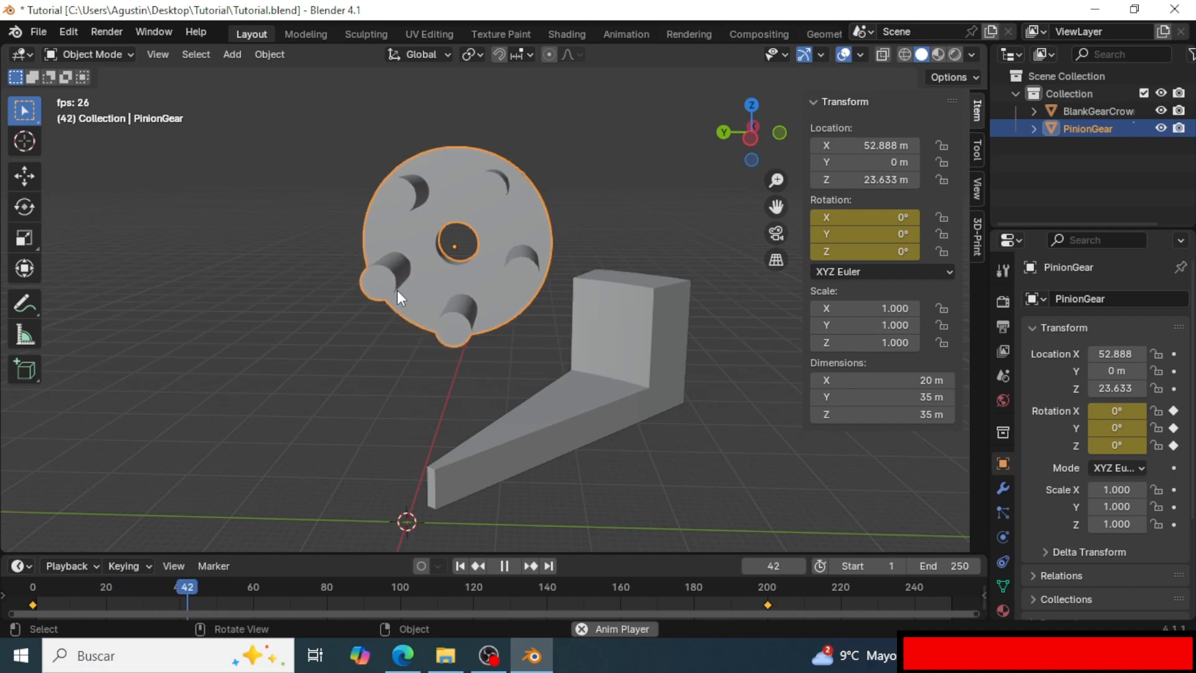
key(space)
click(593, 436)
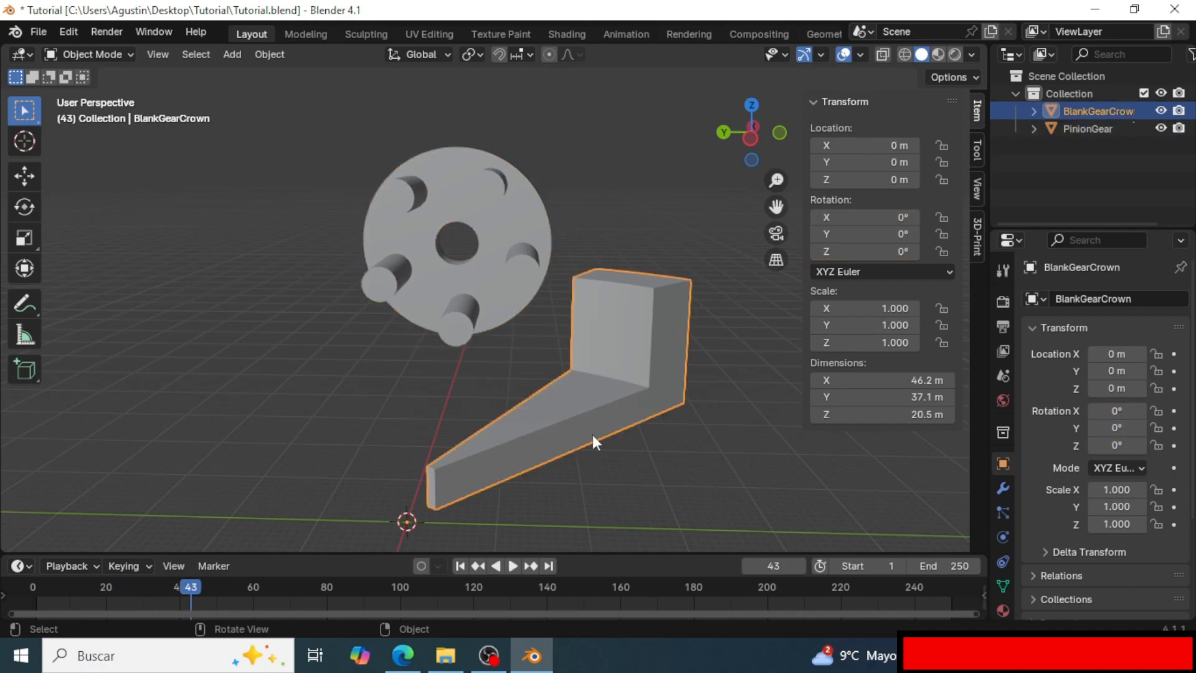
drag(224, 579, 35, 593)
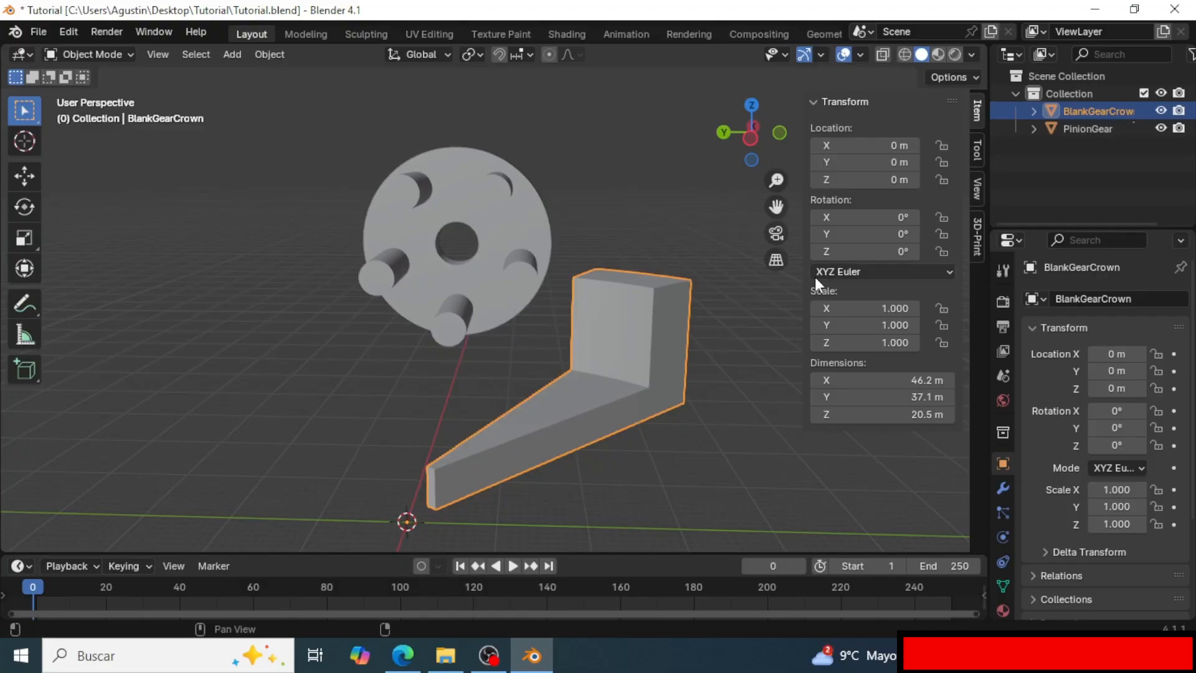
middle_drag(582, 249, 548, 252)
click(548, 252)
key(space)
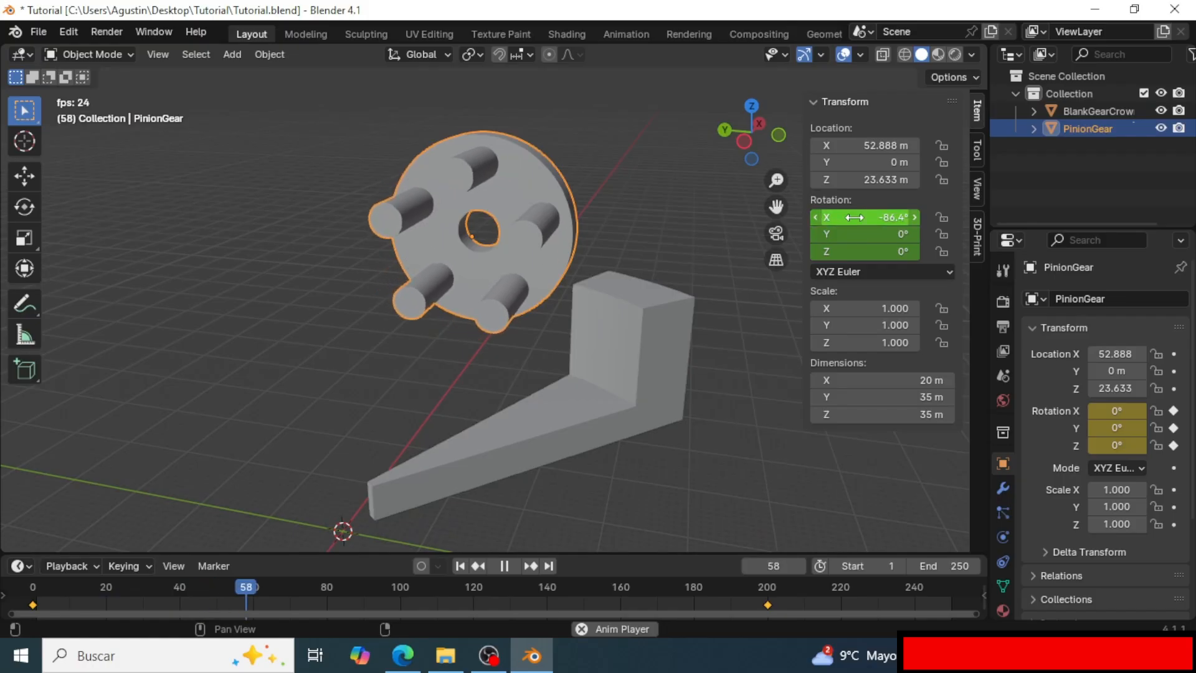
key(space)
drag(282, 586, 31, 592)
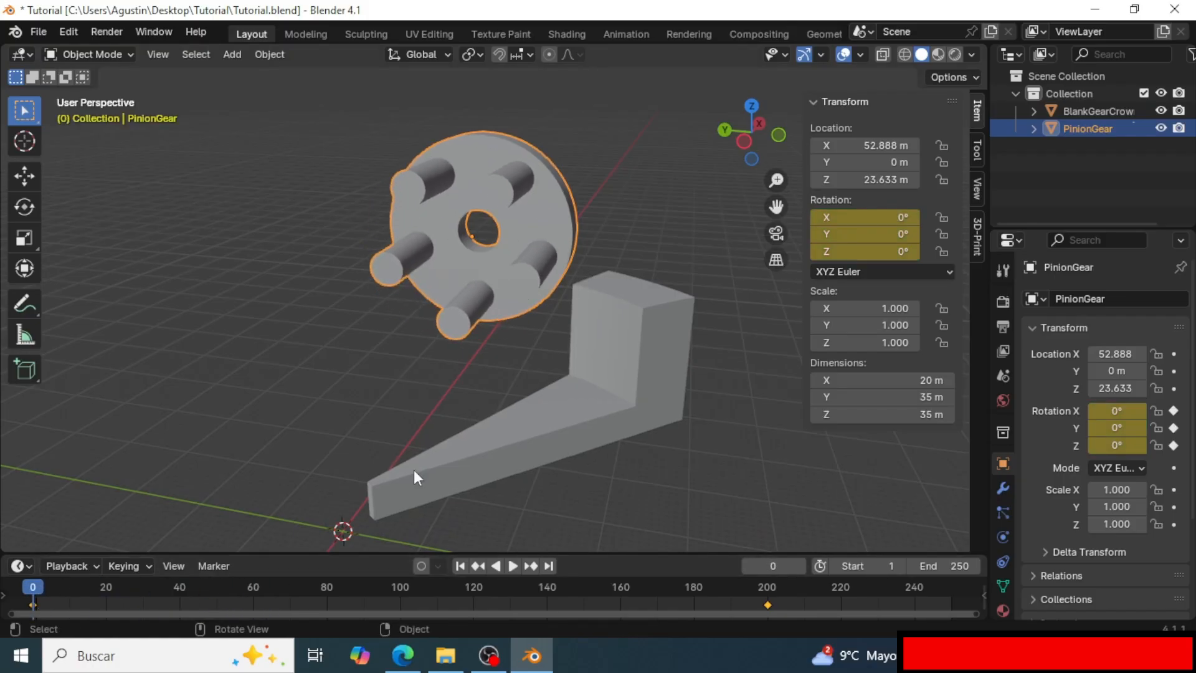
Select the blank crown sector and enter 0° for its Z rotation.
click(626, 414)
middle_drag(626, 414, 641, 401)
mouse_move(868, 251)
mouse_down()
mouse_move(959, 251)
mouse_move(863, 251)
mouse_up()
click(862, 256)
text(0)
key(Return)
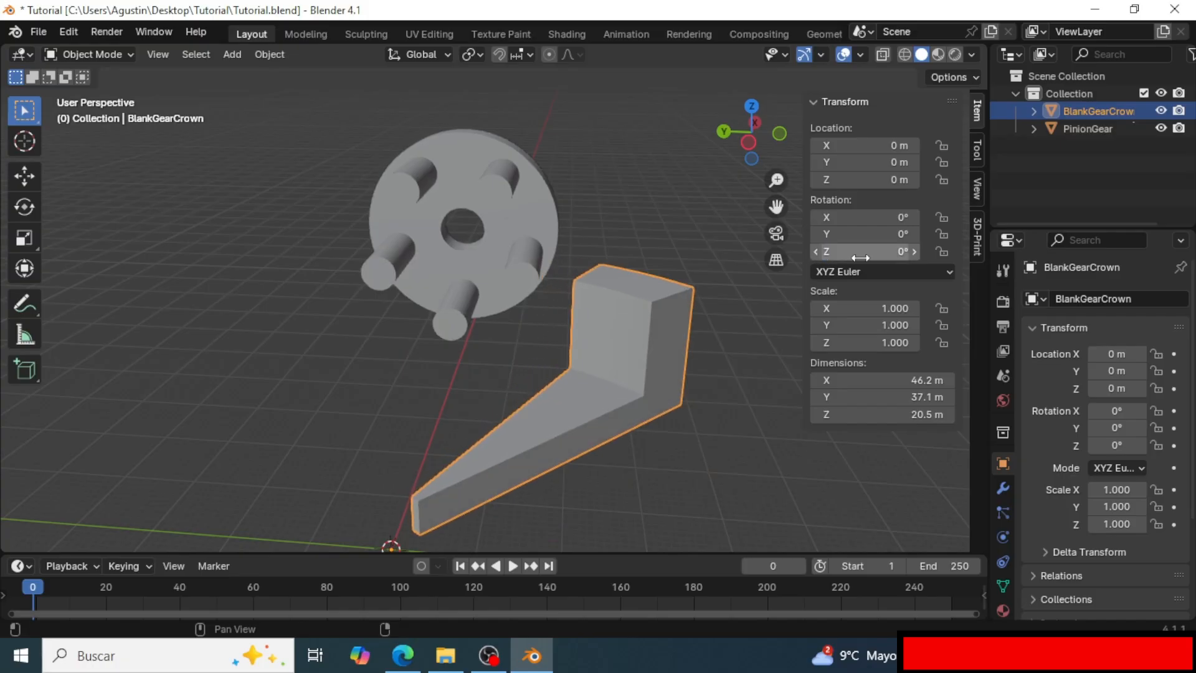
Add a driver to the blank crown sector's Z rotation, with the pinion gear as its variable's source object.
shift+middle_drag(656, 293, 610, 285)
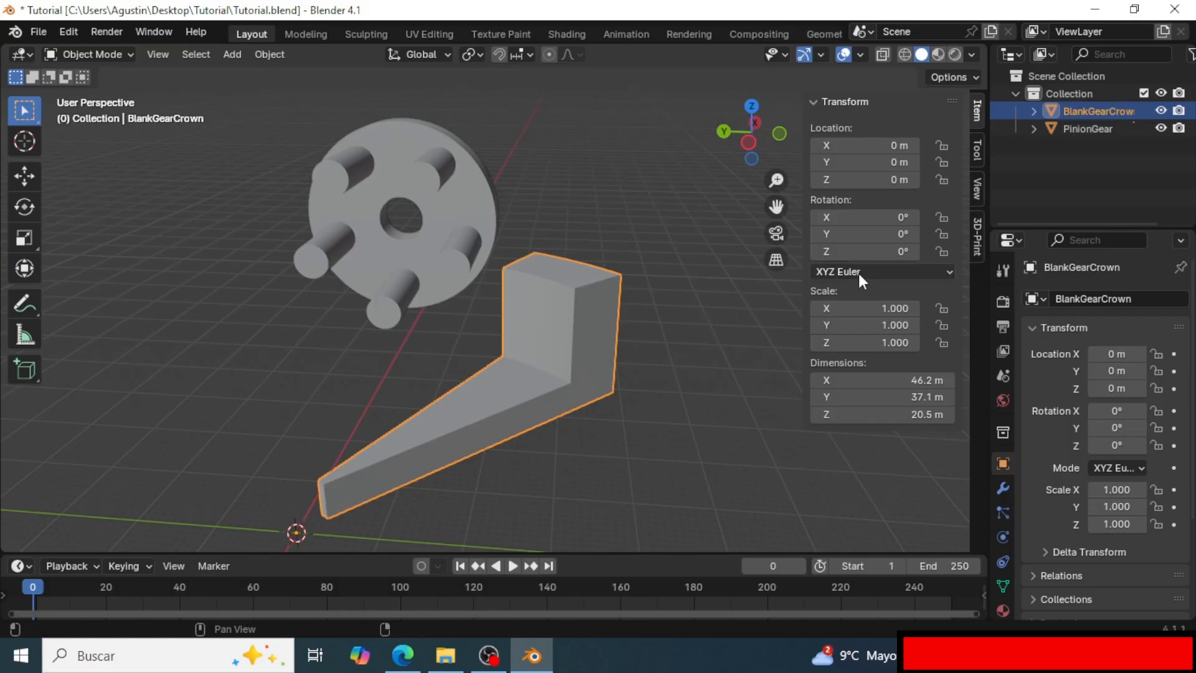
right_click(859, 250)
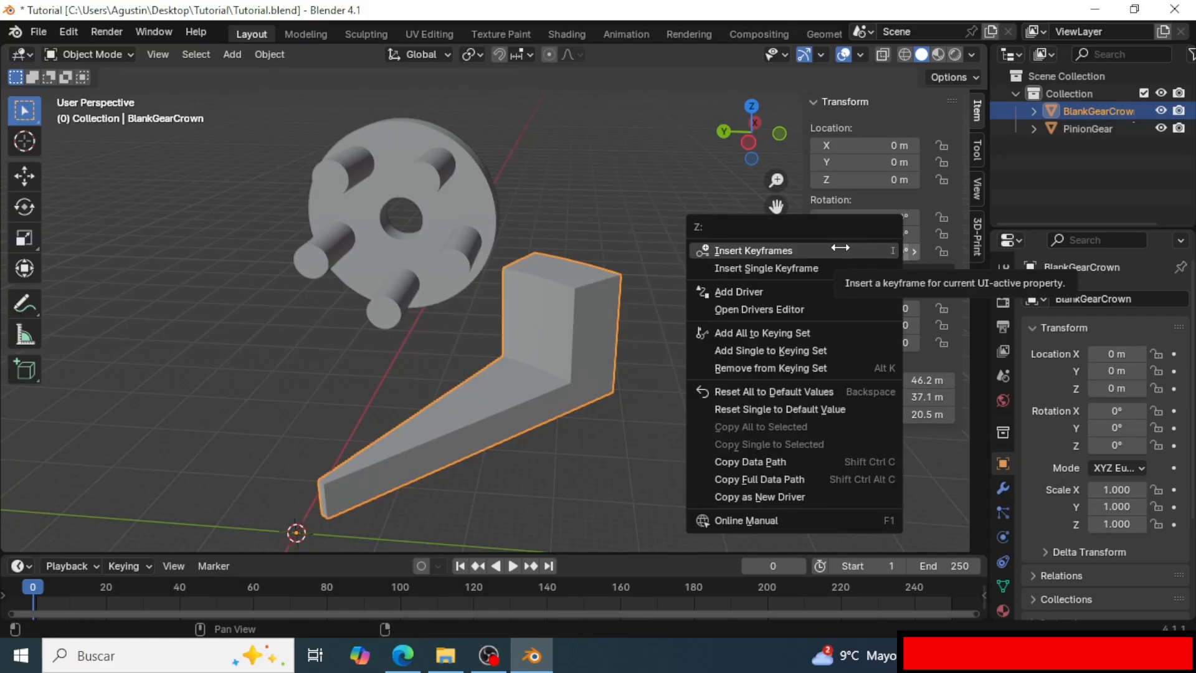
click(801, 292)
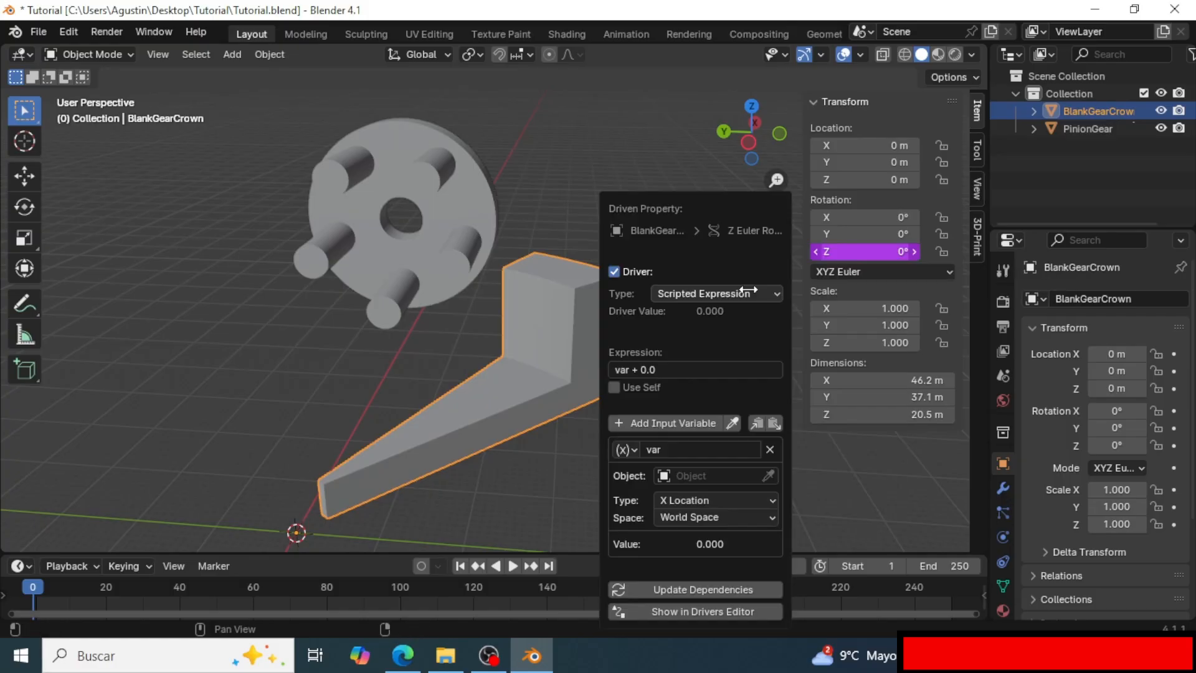
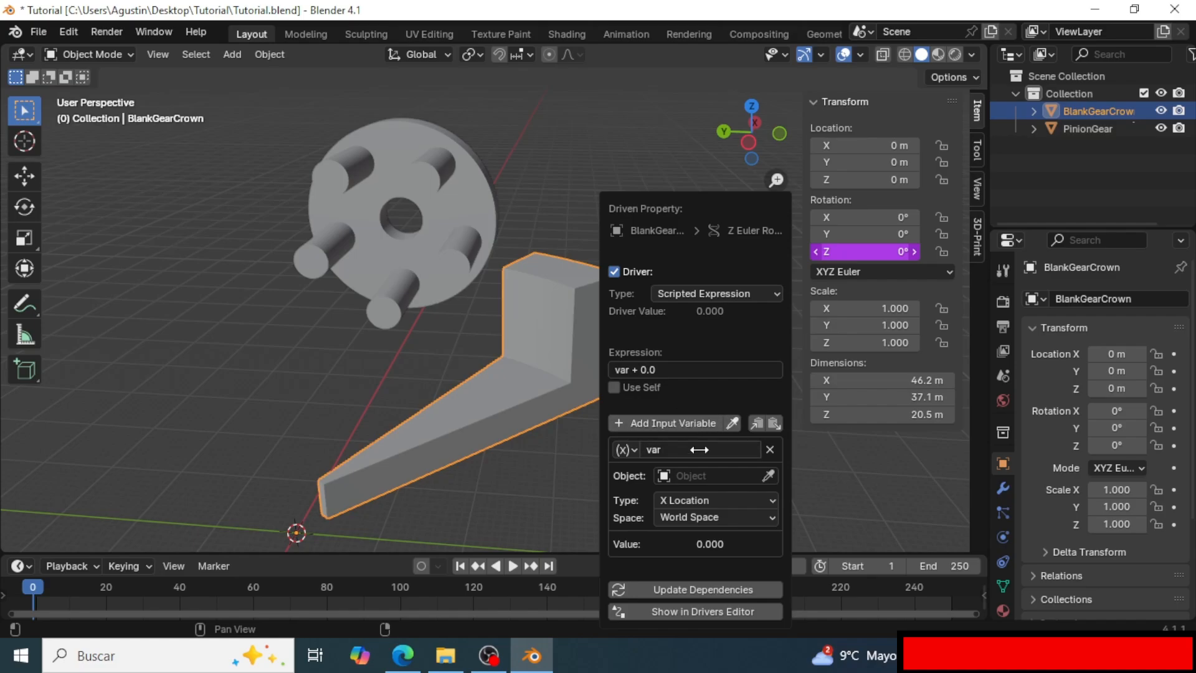
click(768, 475)
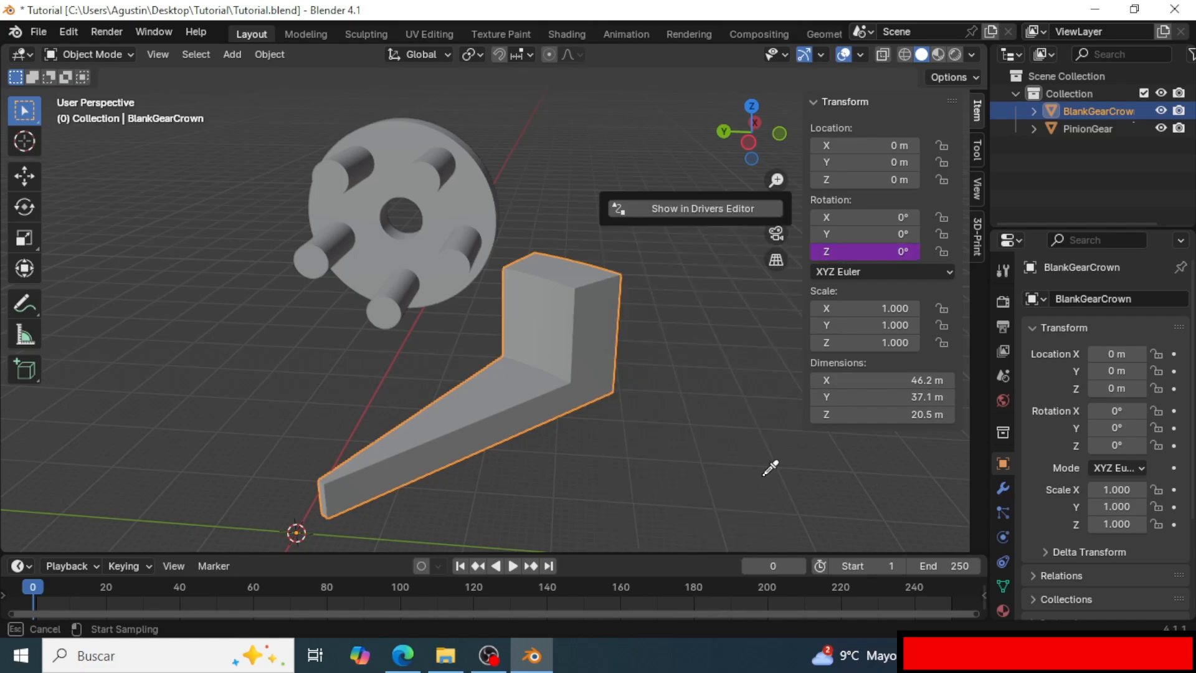
click(457, 226)
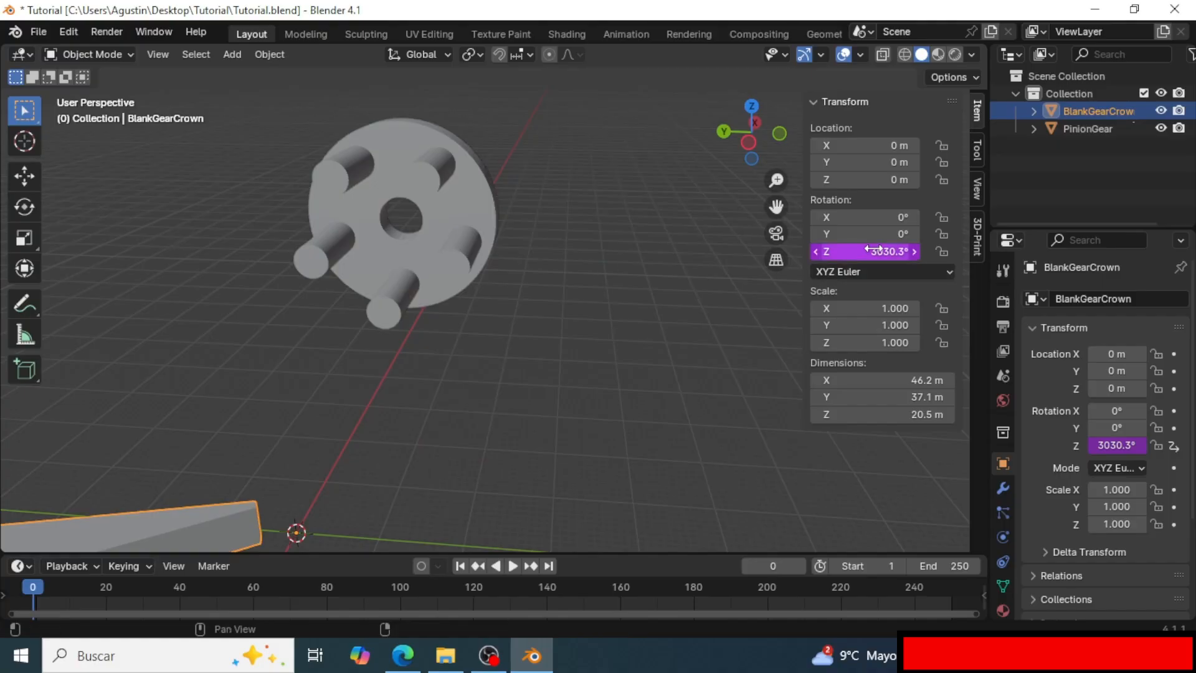
Edit the crown sector's Z rotation driver so its variable reads the pinion gear's X Rotation.
right_click(837, 251)
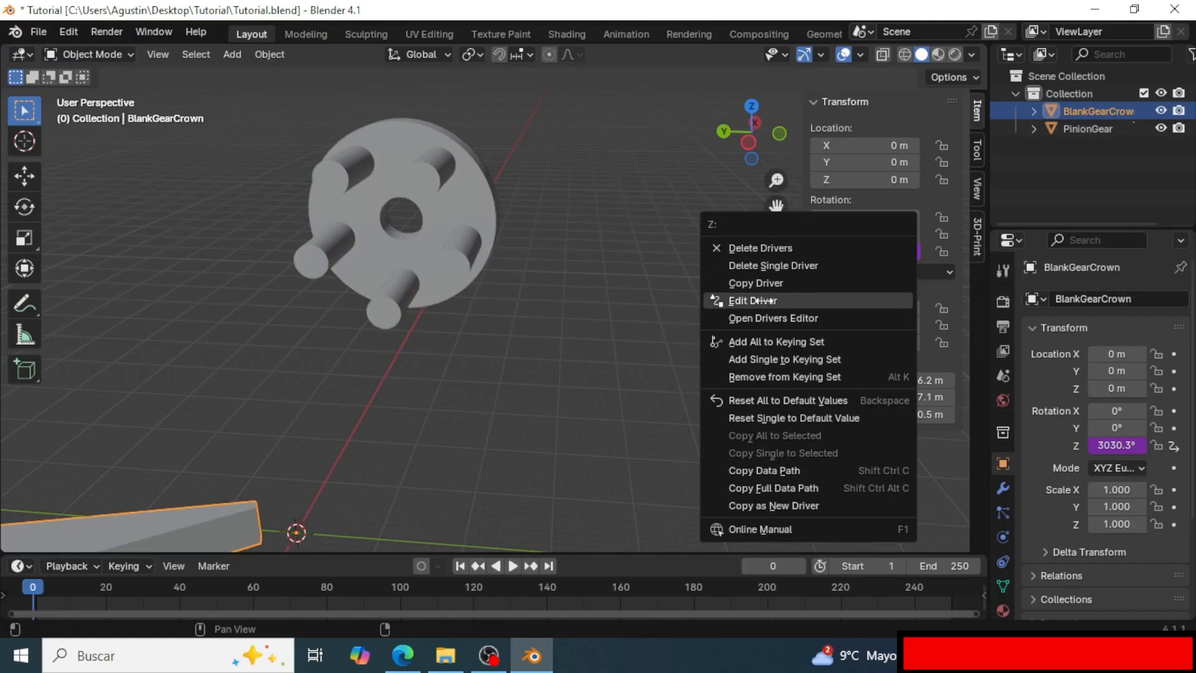
click(751, 299)
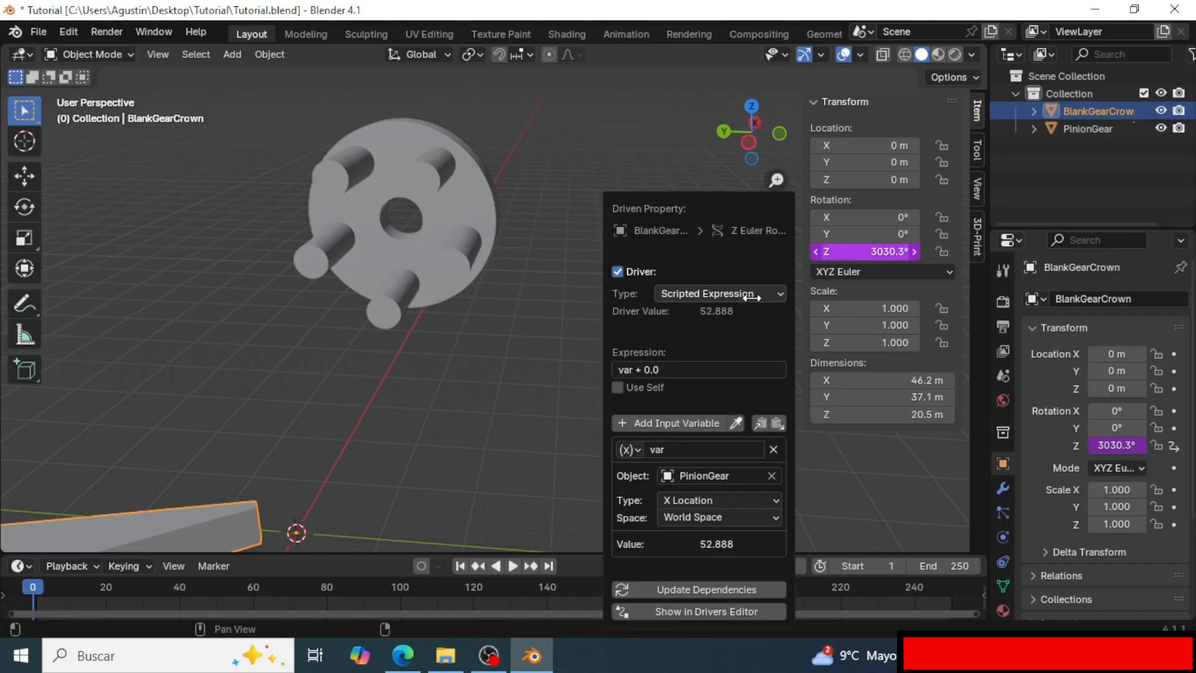
click(689, 500)
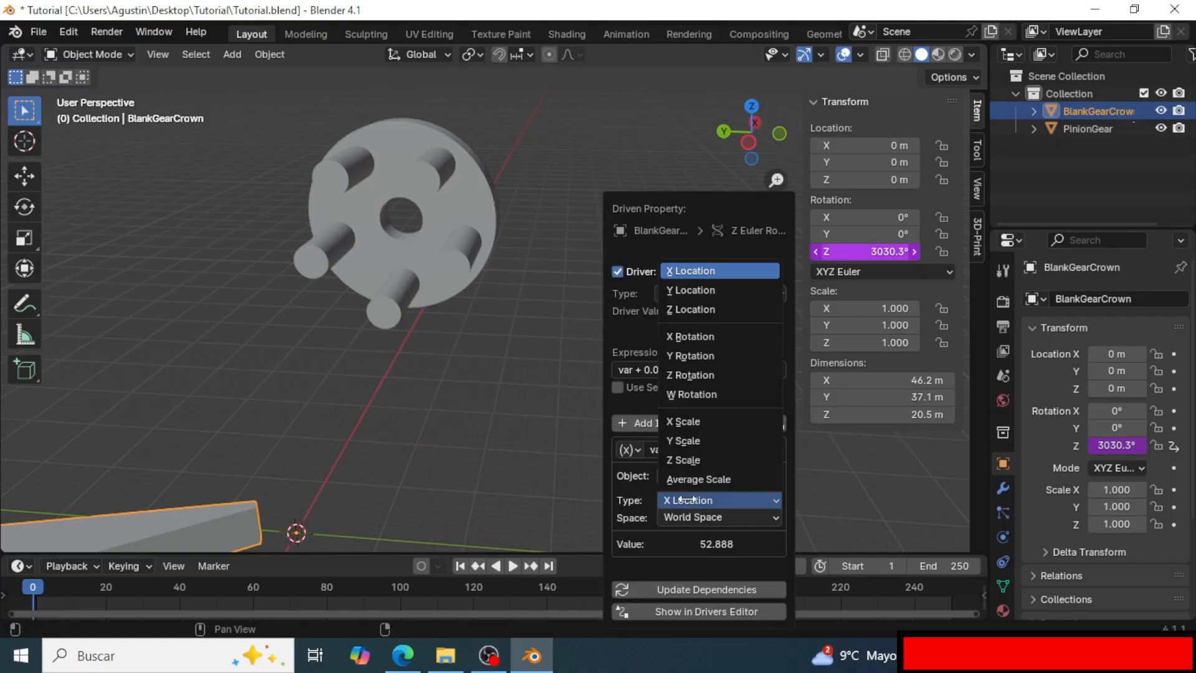
click(720, 336)
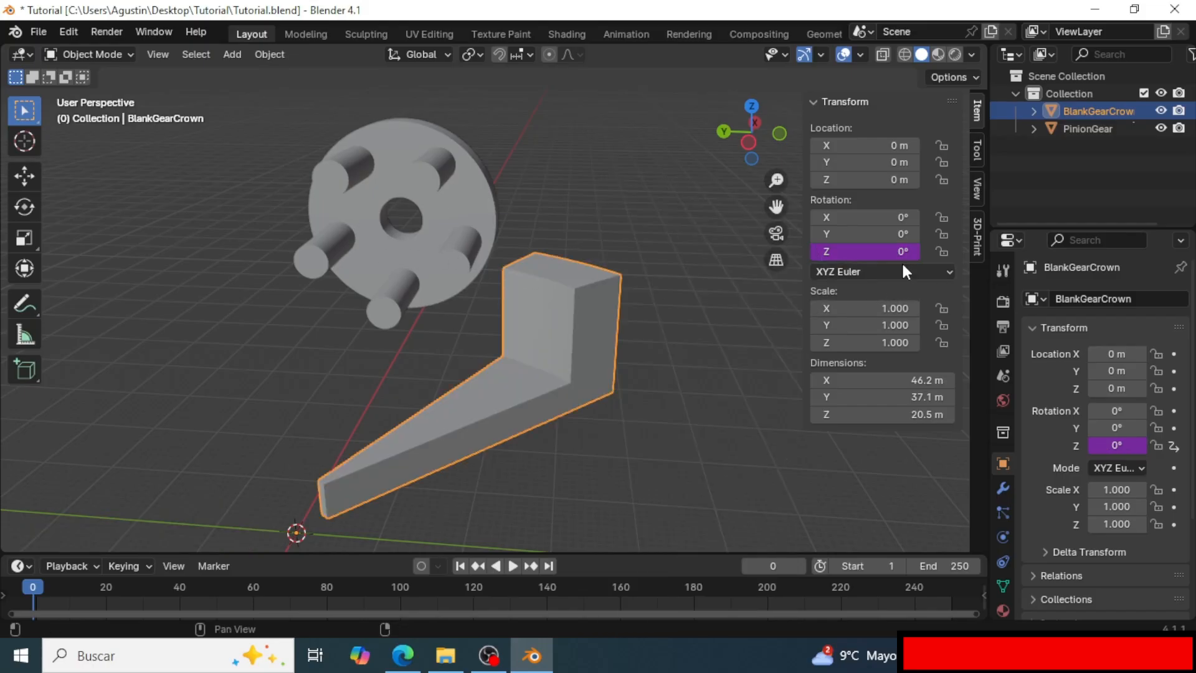
Set the expression of the blank crown sector's Z rotation driver to var / 4.
right_click(866, 253)
click(791, 256)
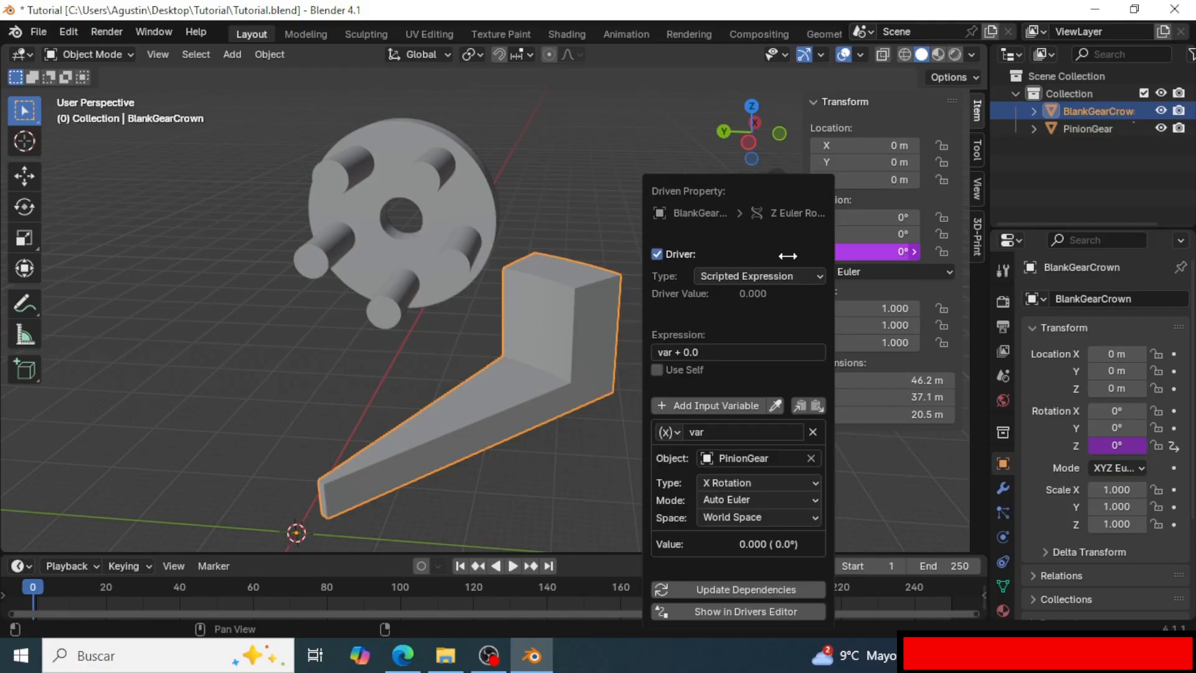
click(735, 353)
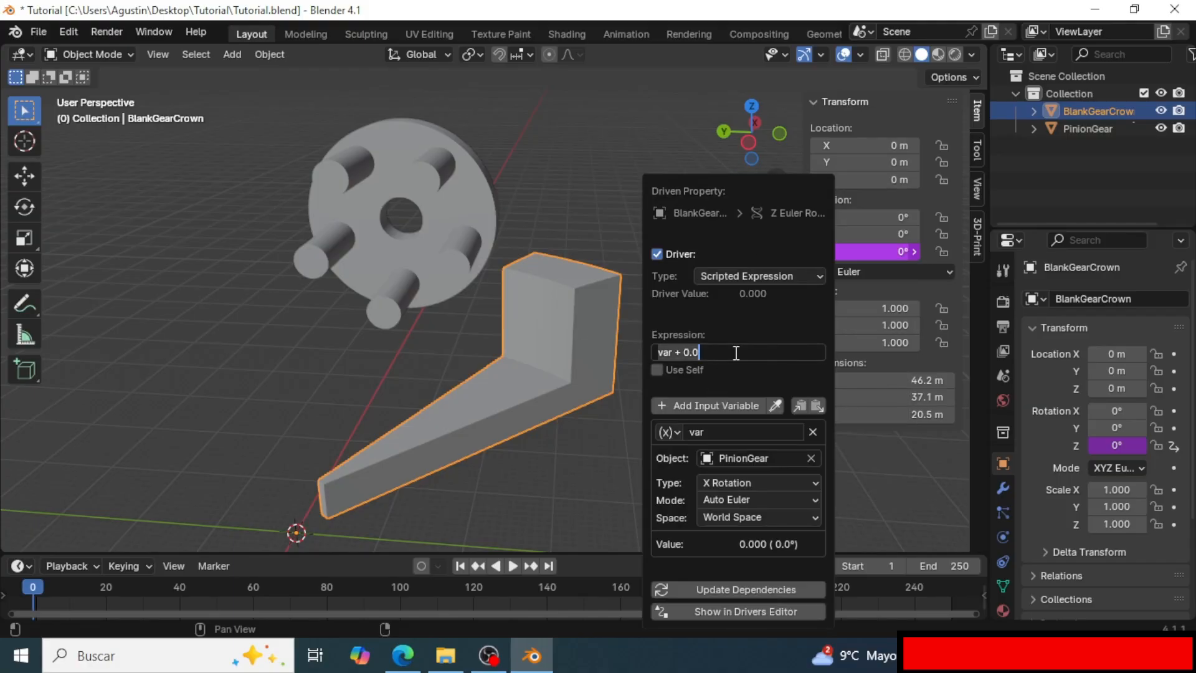
key(BackSpace)
key(BackSpace)
key(BackSpace)
key(BackSpace)
key(BackSpace)
key(BackSpace)
key(BackSpace)
text(r /)
key(Return)
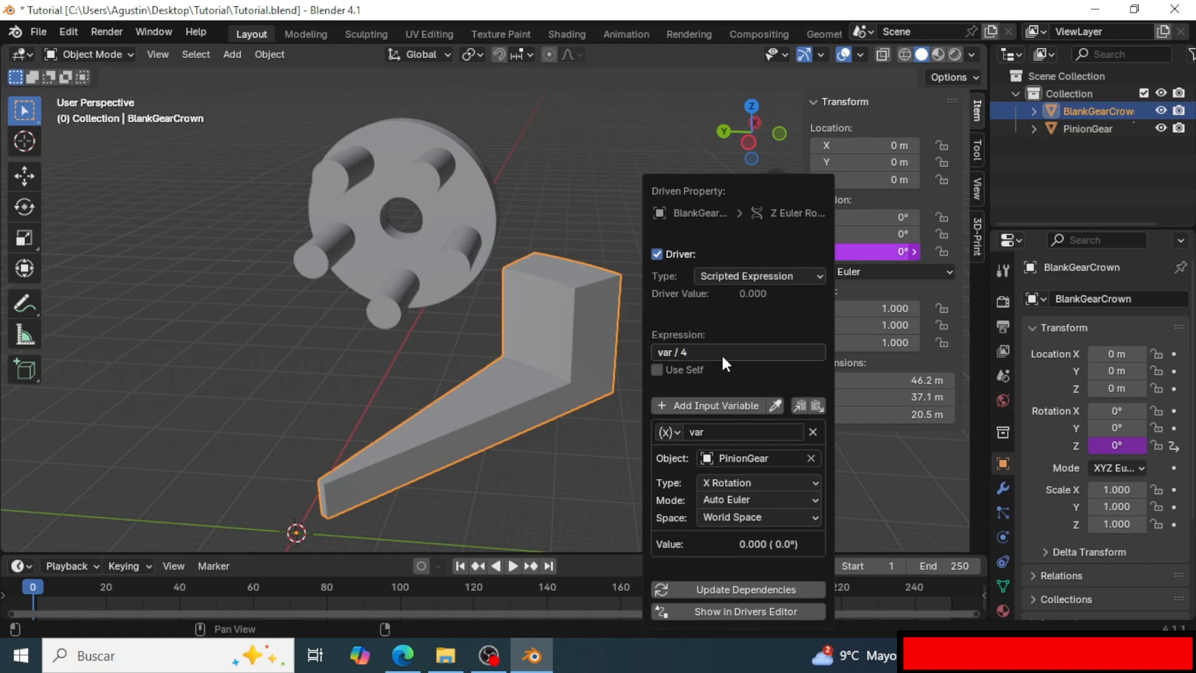
click(722, 356)
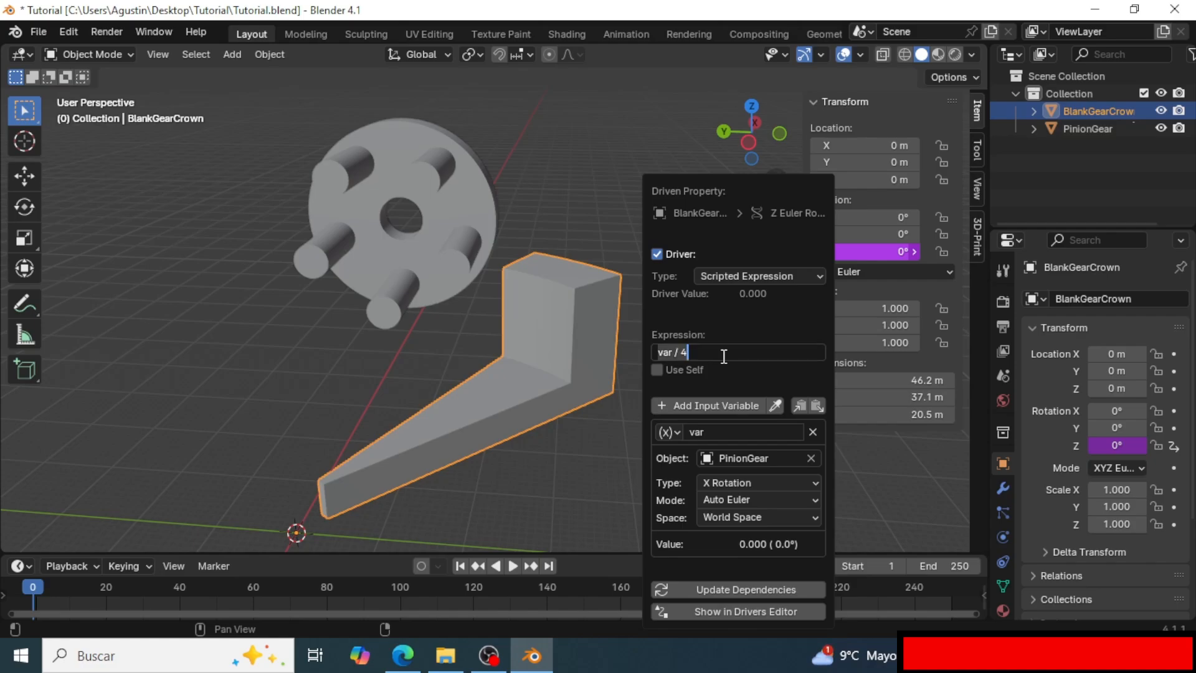
click(724, 356)
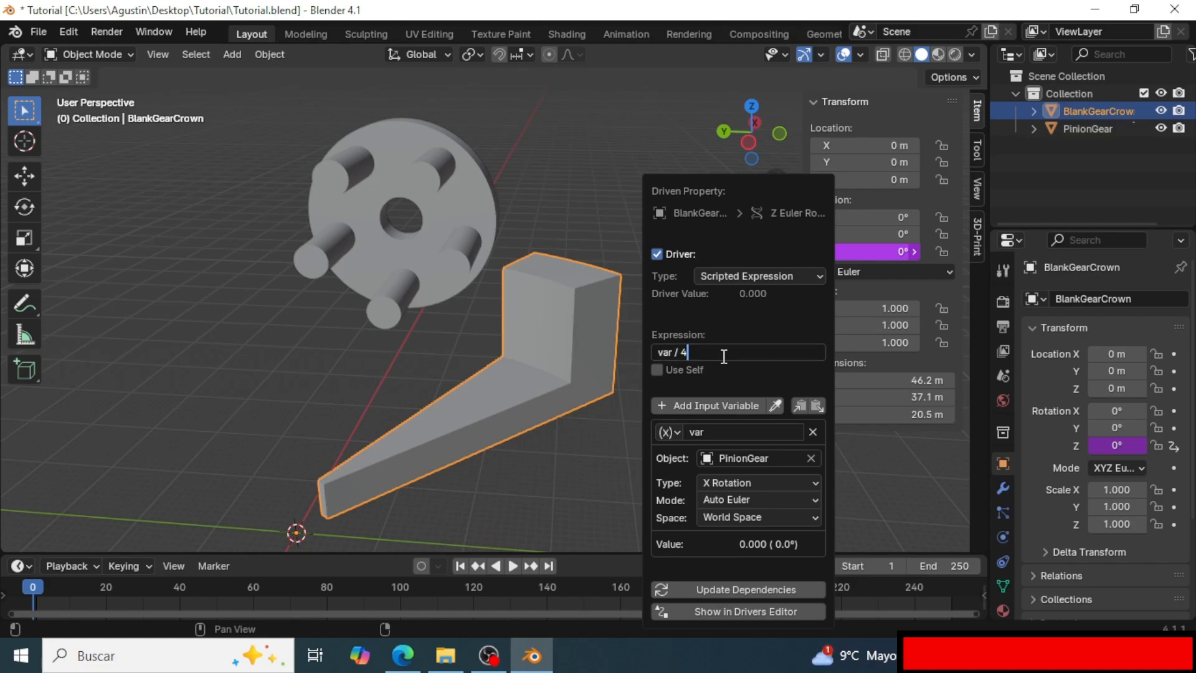
click(582, 232)
Play back the animation to check the crown sector's driven rotation against the pinion gear, and return to frame 0.
scroll(660, 274, down, 1)
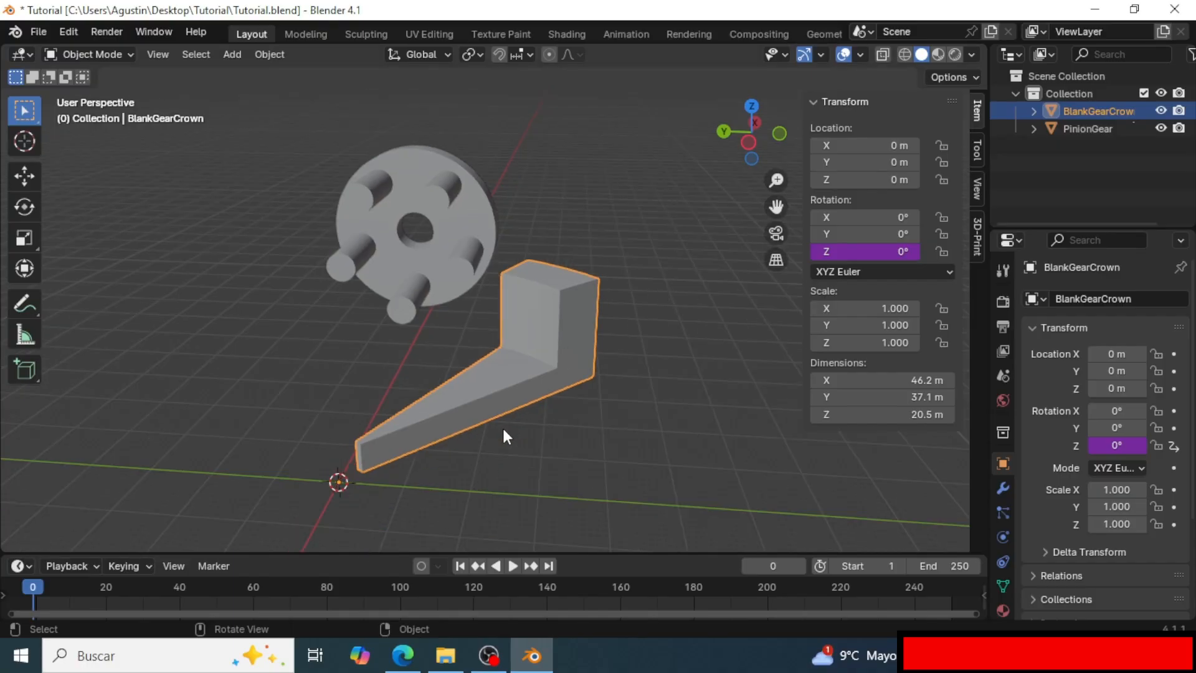
key(space)
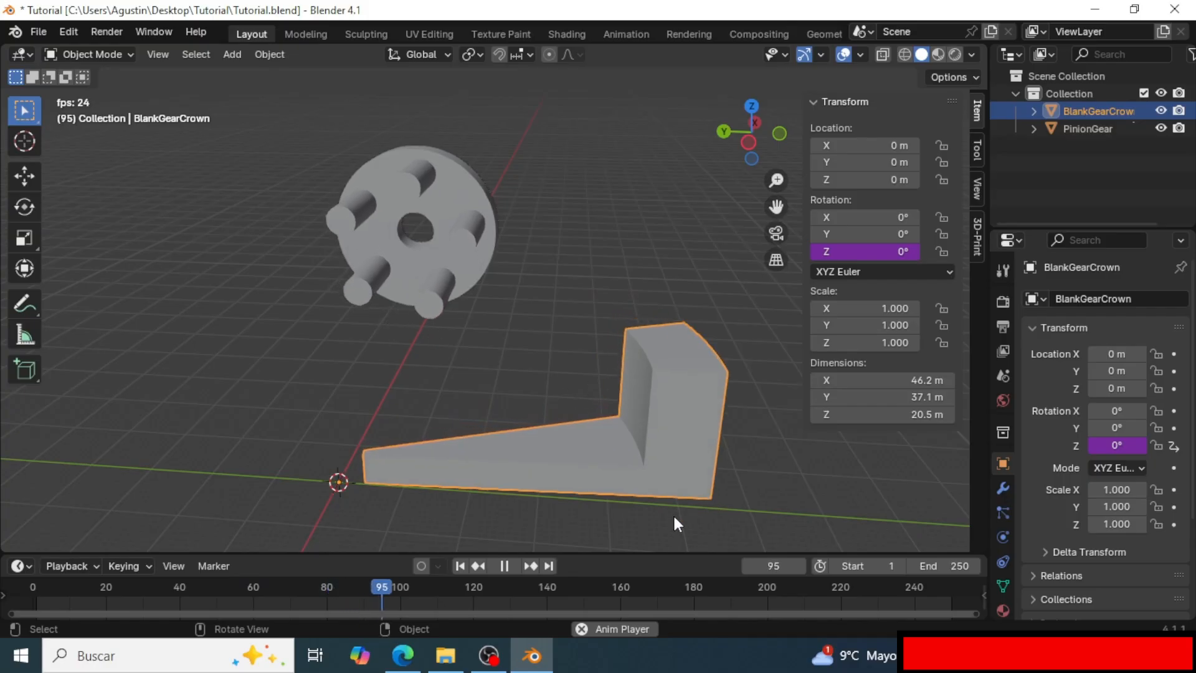
key(space)
drag(406, 591, 26, 582)
Keyframe the pinion gear's rotation at frame 200 with X set to 360°, and return to frame 0.
middle_drag(523, 351, 547, 364)
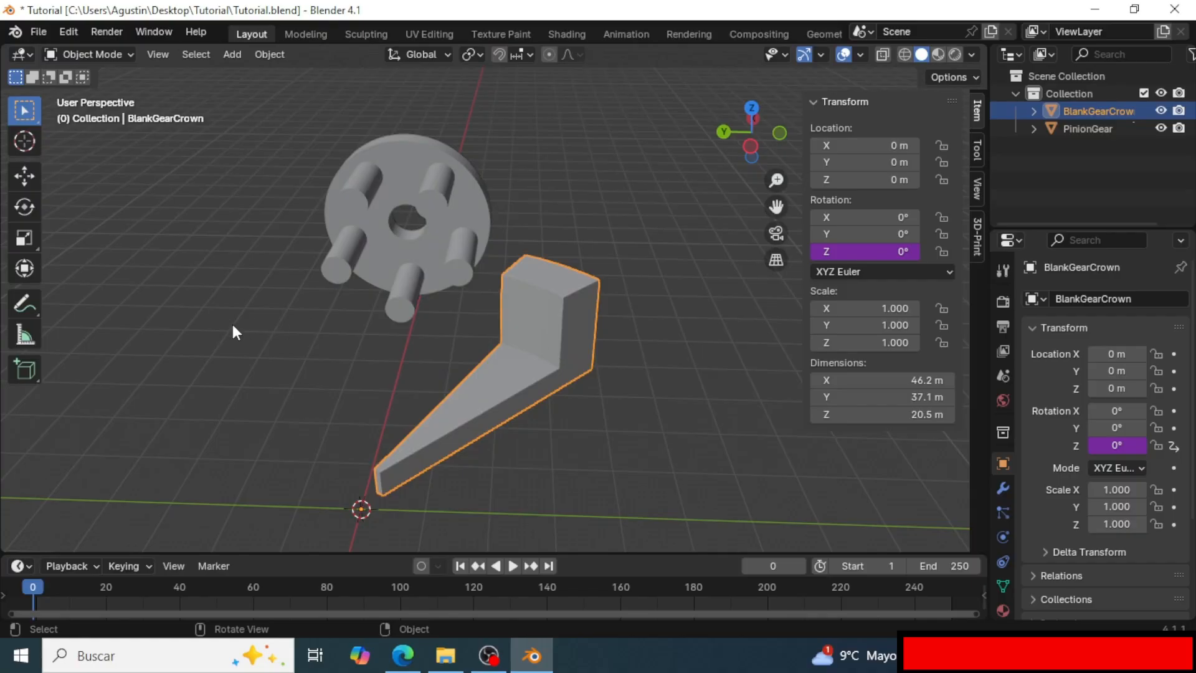
click(413, 251)
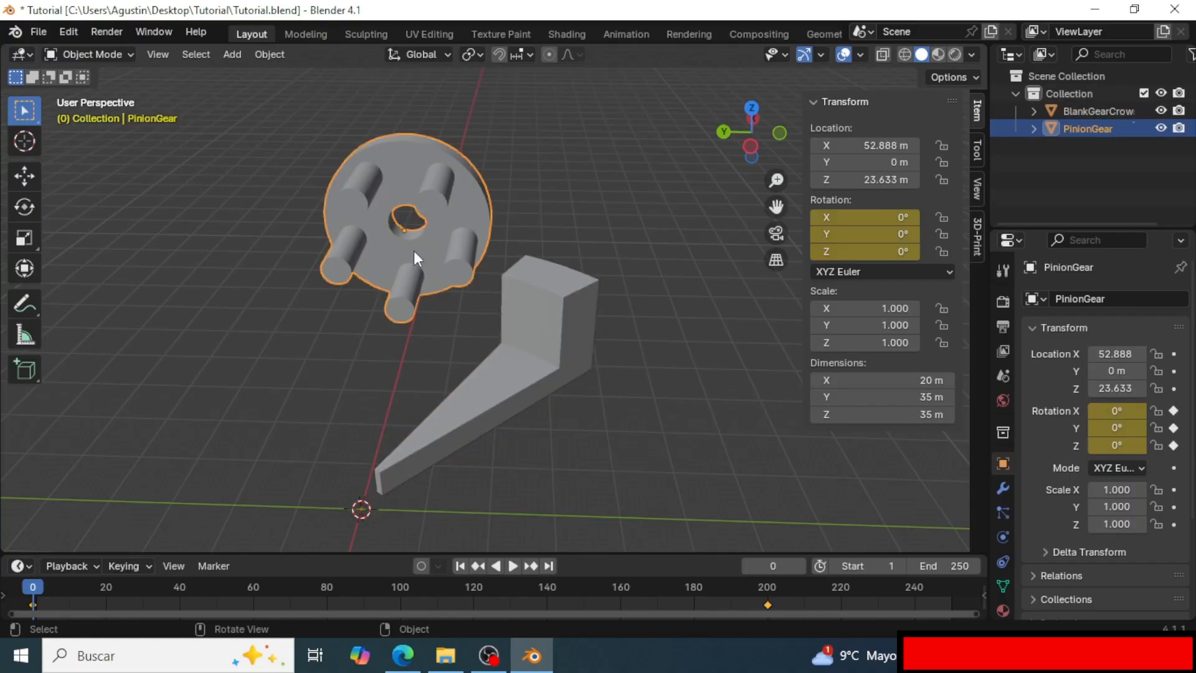
drag(339, 551, 347, 443)
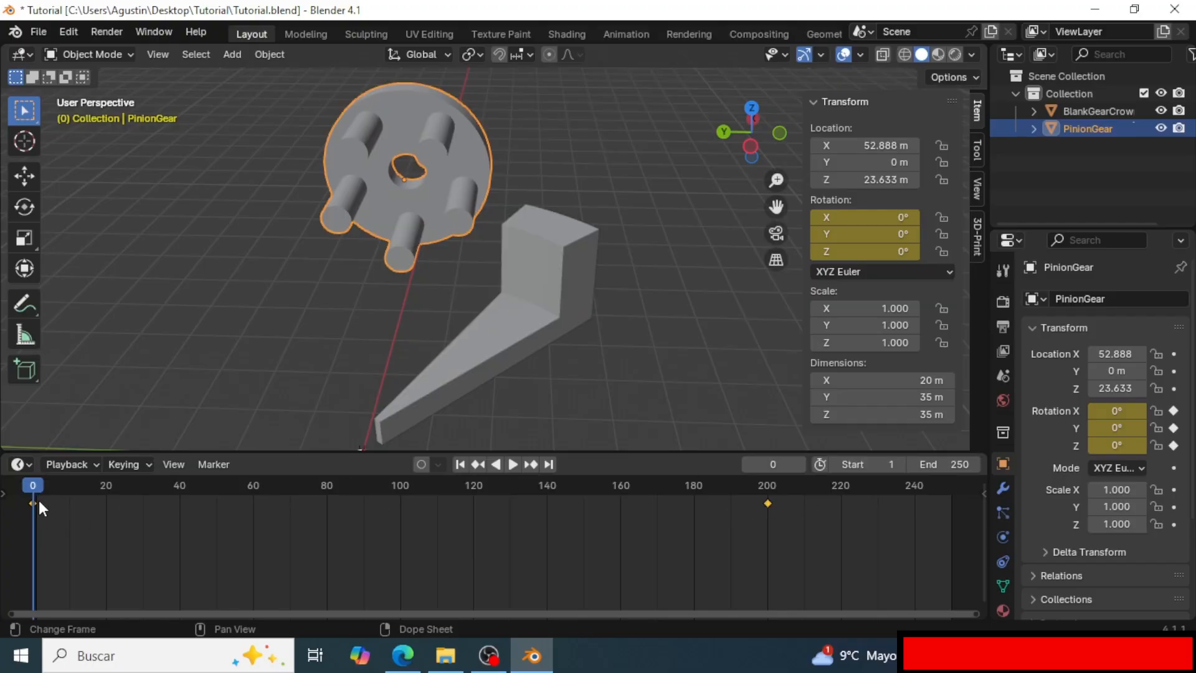
drag(32, 484, 768, 494)
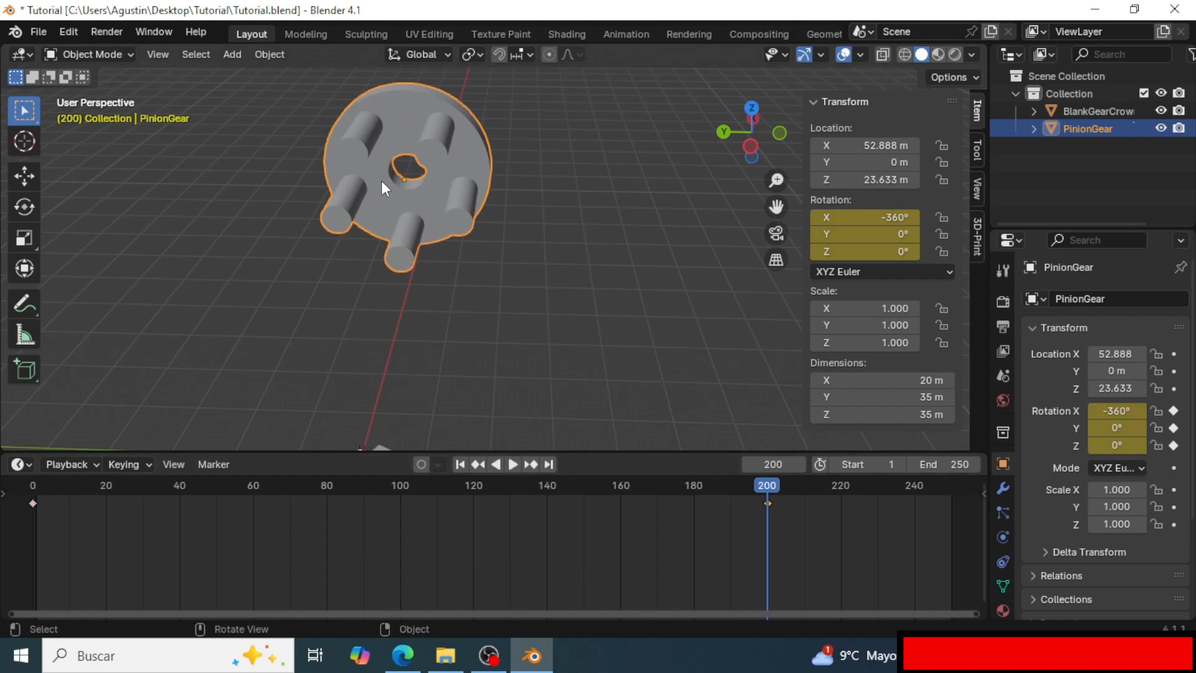
click(890, 217)
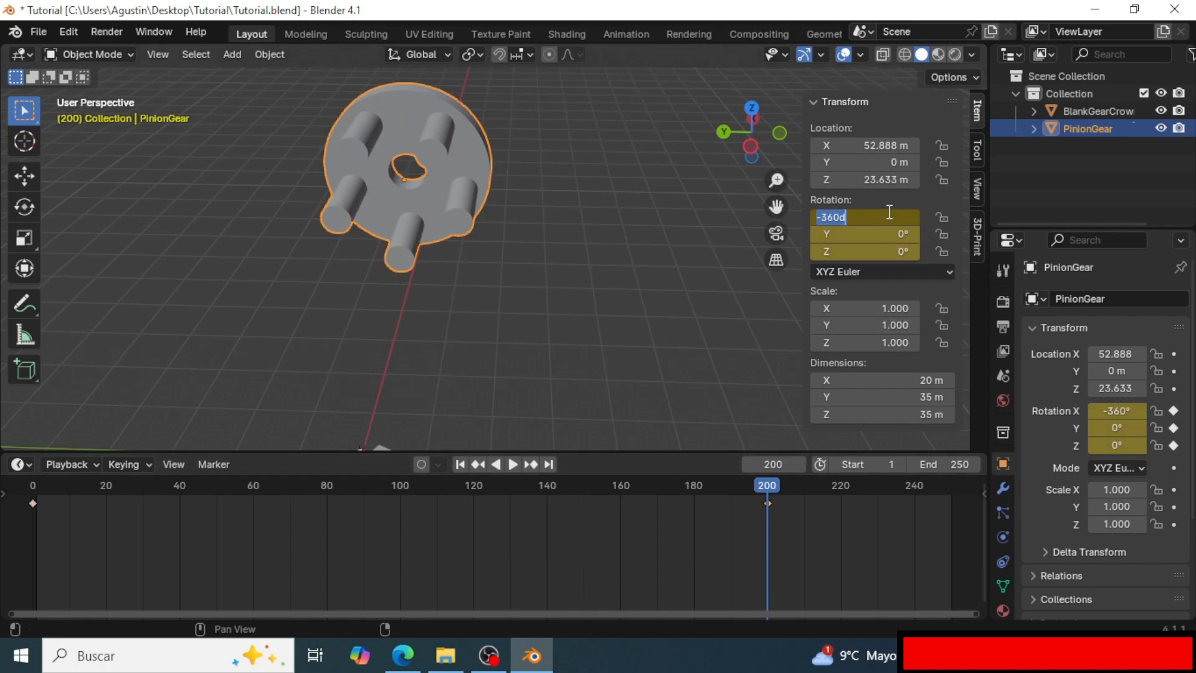
text(360)
key(Return)
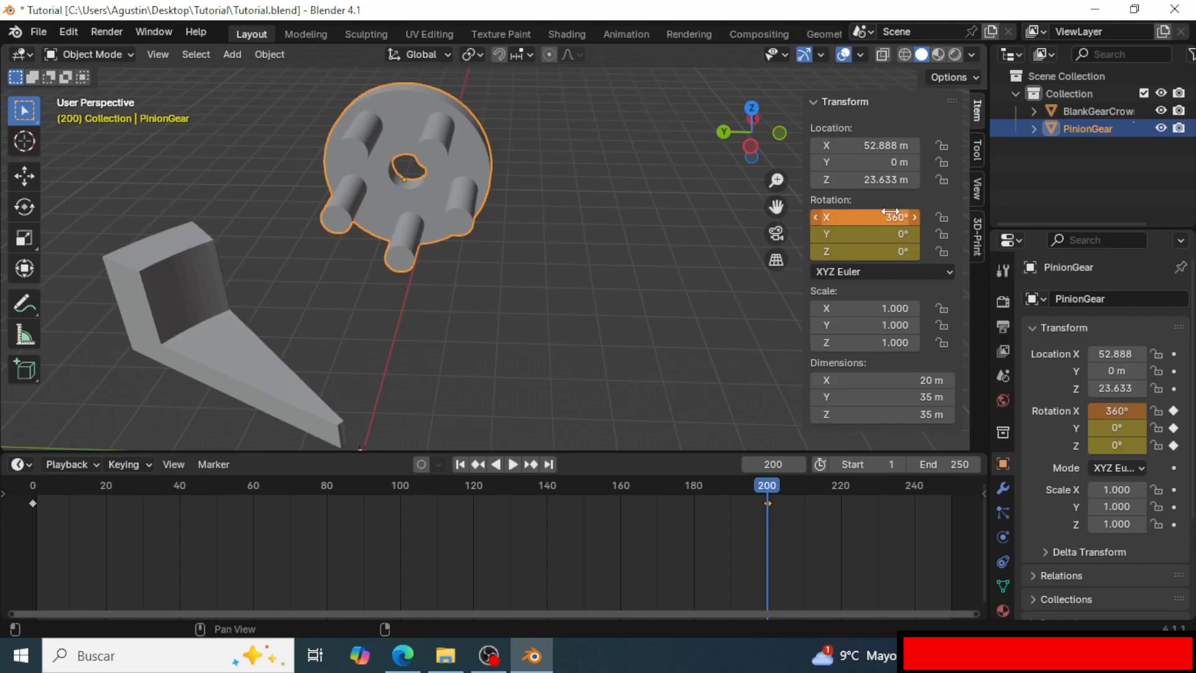
key(i)
click(534, 305)
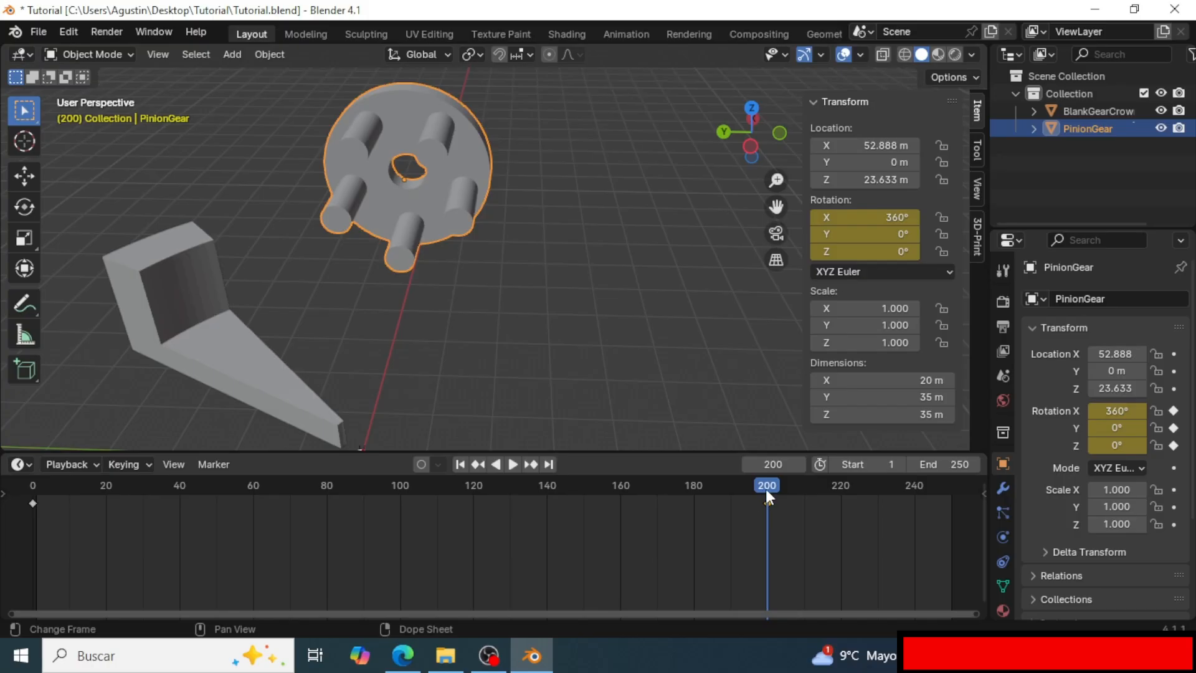
drag(767, 491, 206, 468)
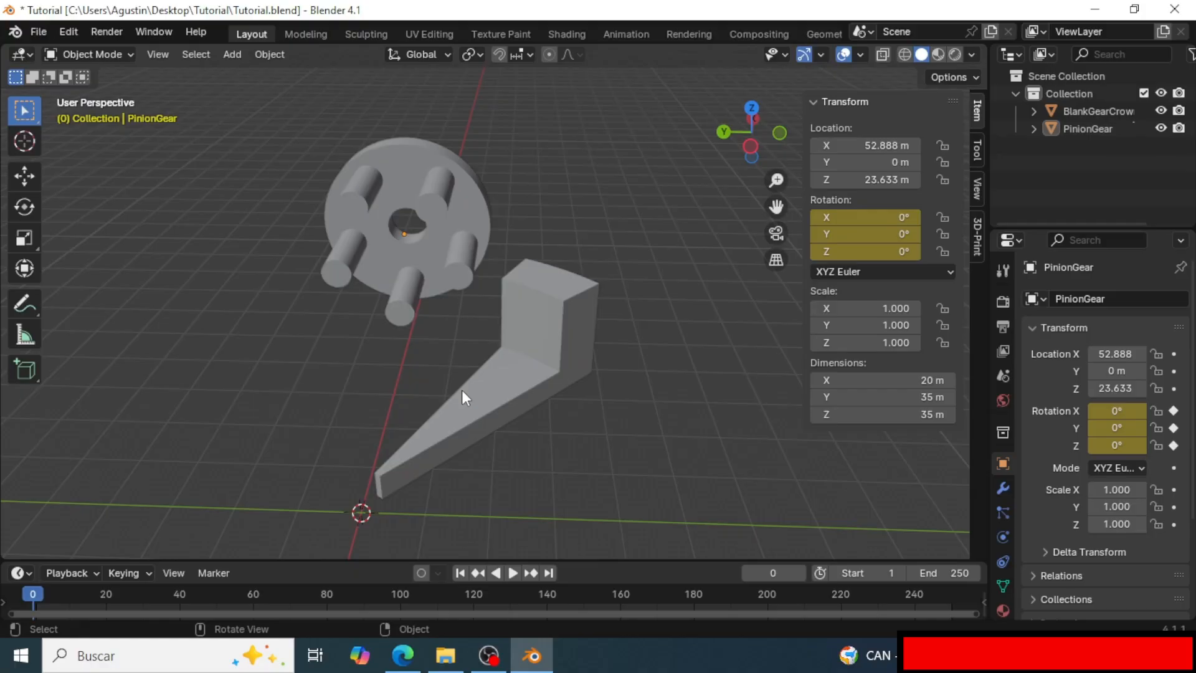
Add a Geometry Nodes modifier to the blank crown sector with a new node group named CutGear.
click(469, 371)
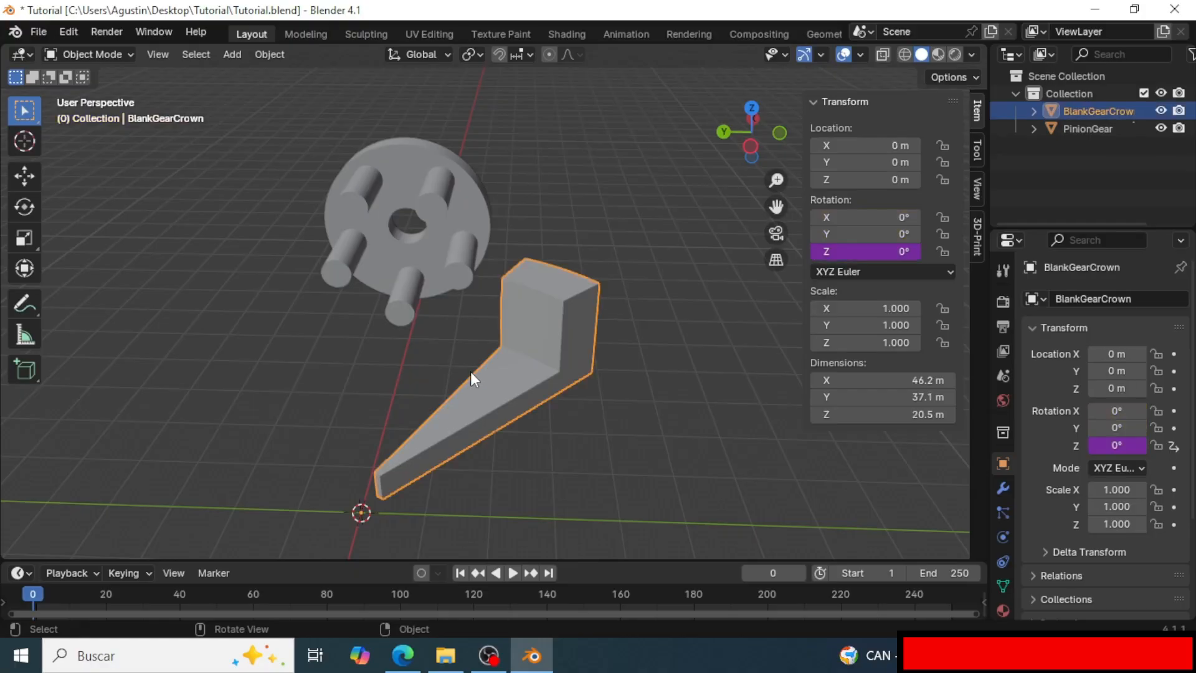
scroll(535, 374, up, 1)
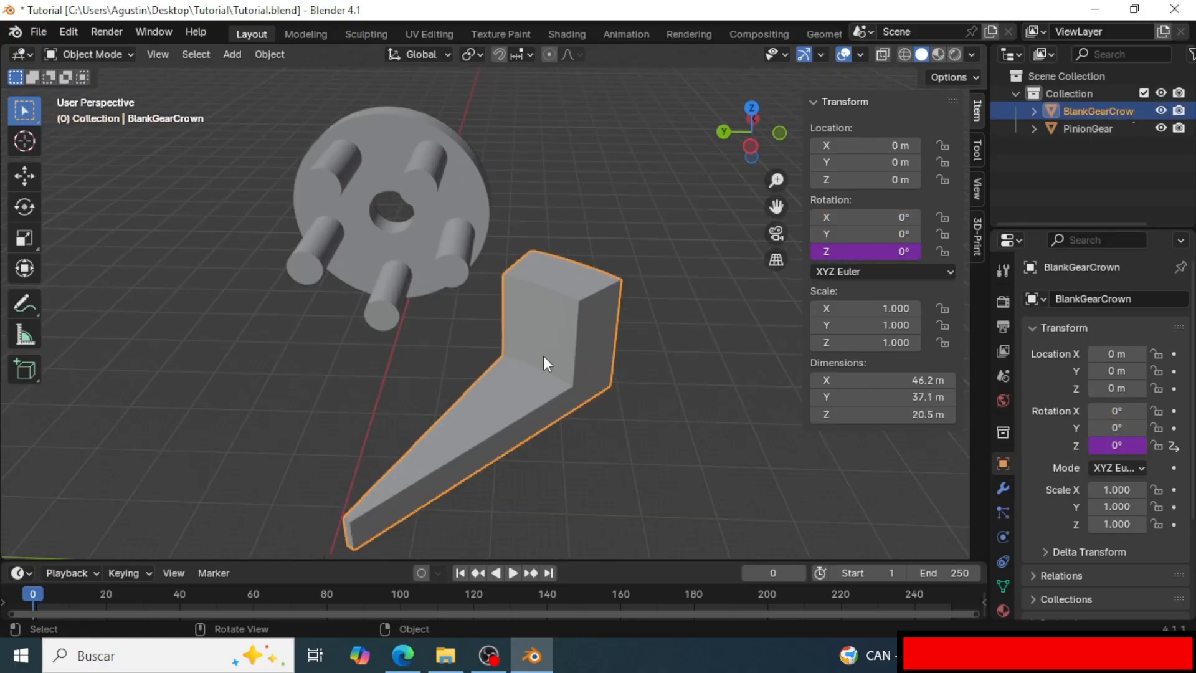
click(1004, 488)
click(1072, 305)
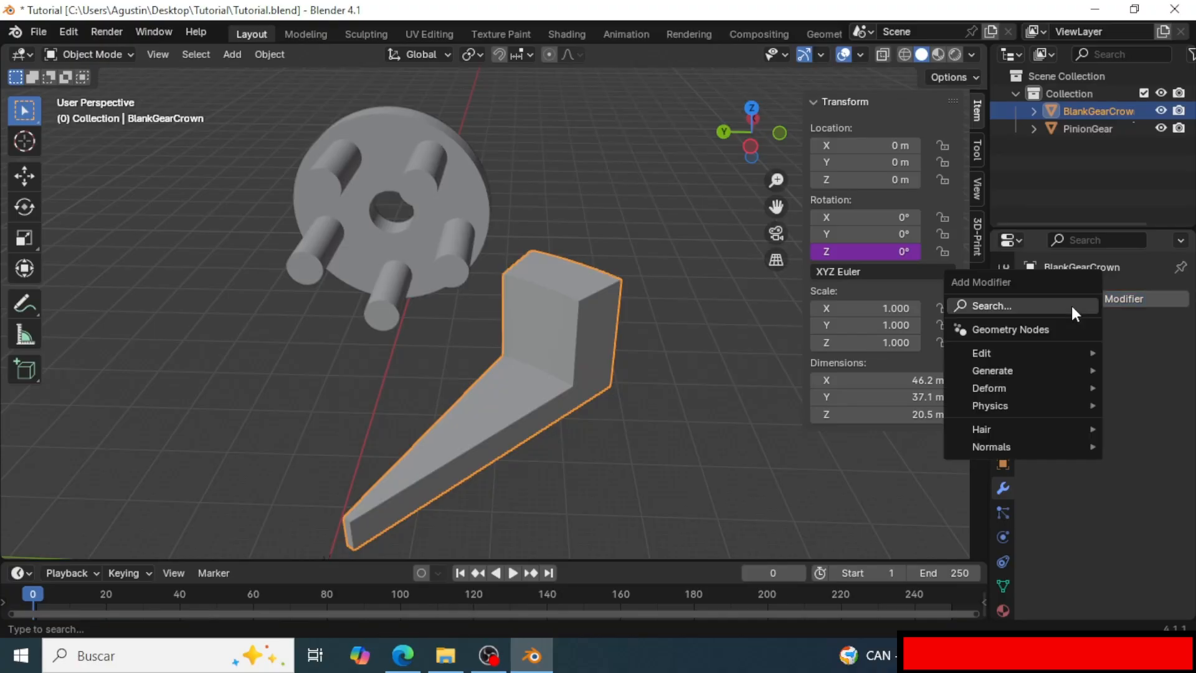
click(994, 330)
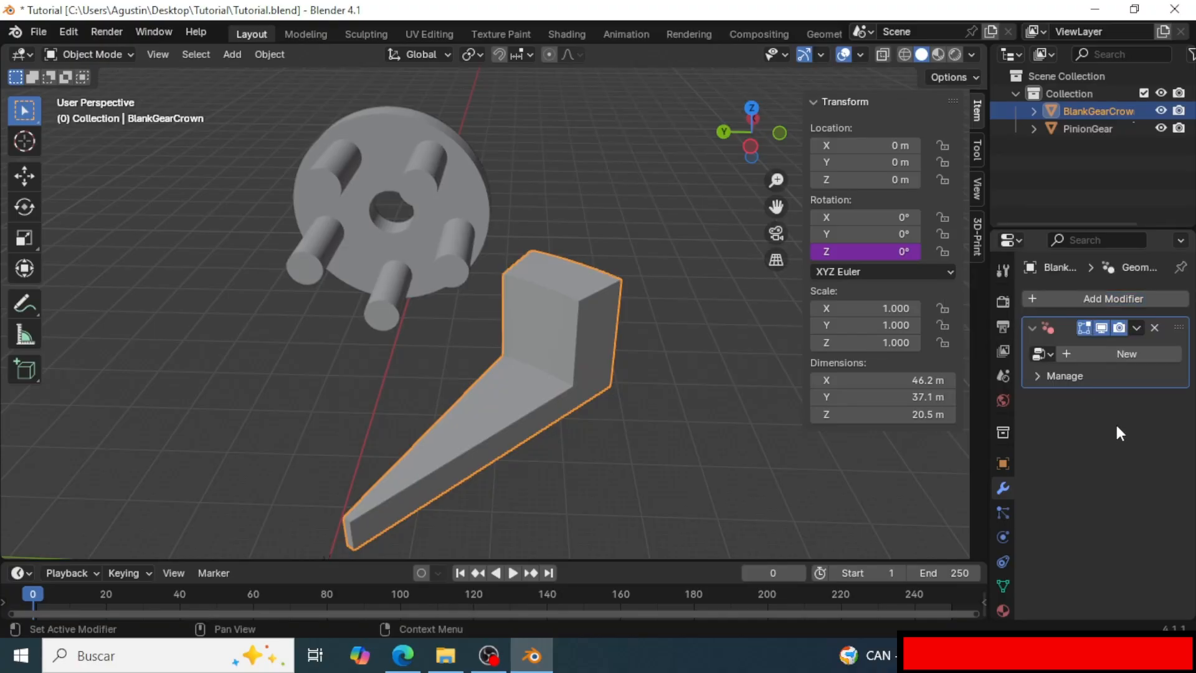
click(1115, 353)
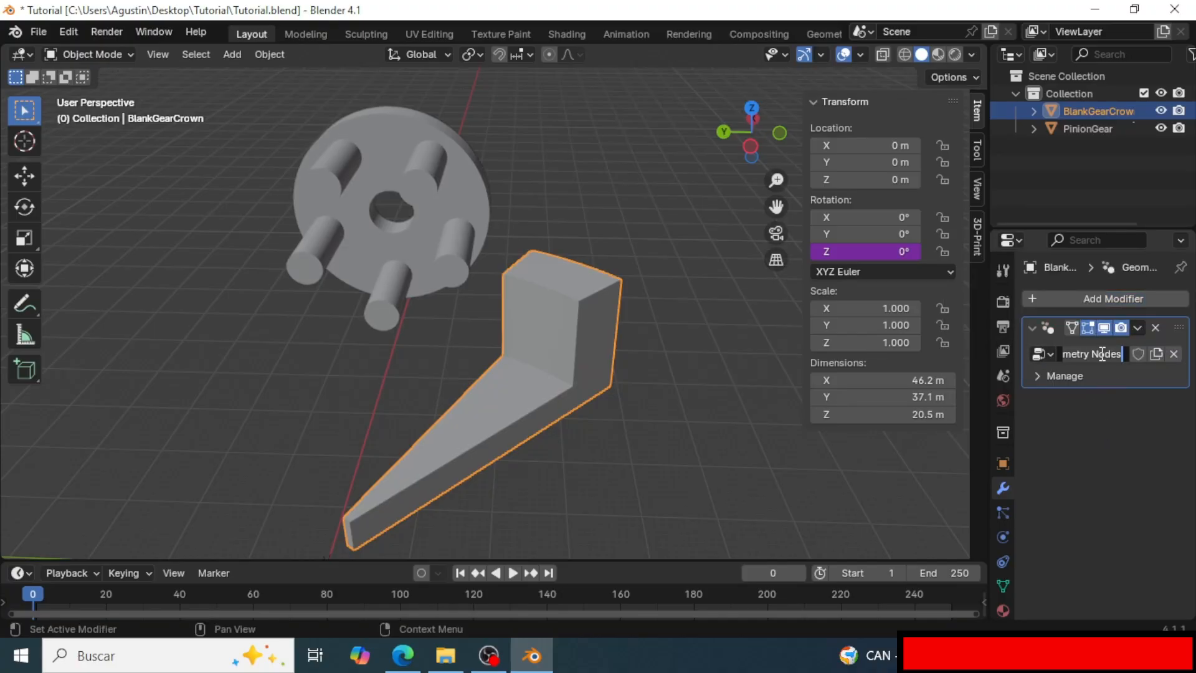
key(ctrl+a)
text(CutGear)
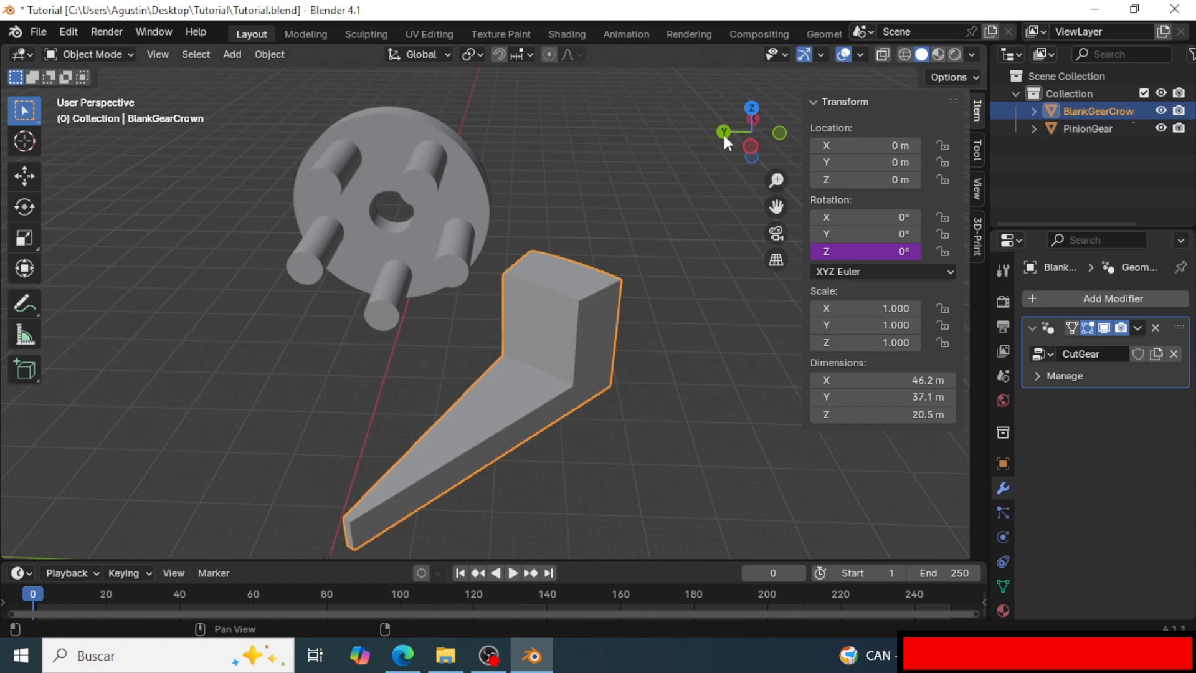
Switch to the Geometry Nodes workspace and enlarge the node editor area for the CutGear group.
scroll(654, 25, down, 5)
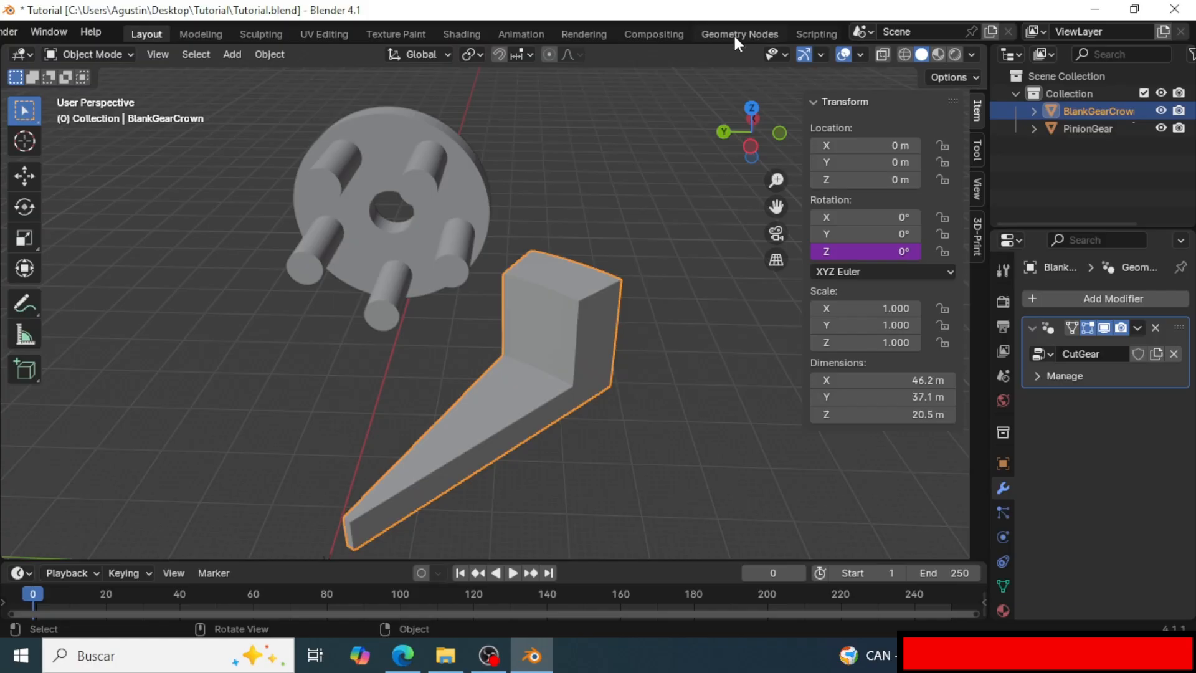
click(734, 33)
drag(617, 310, 617, 275)
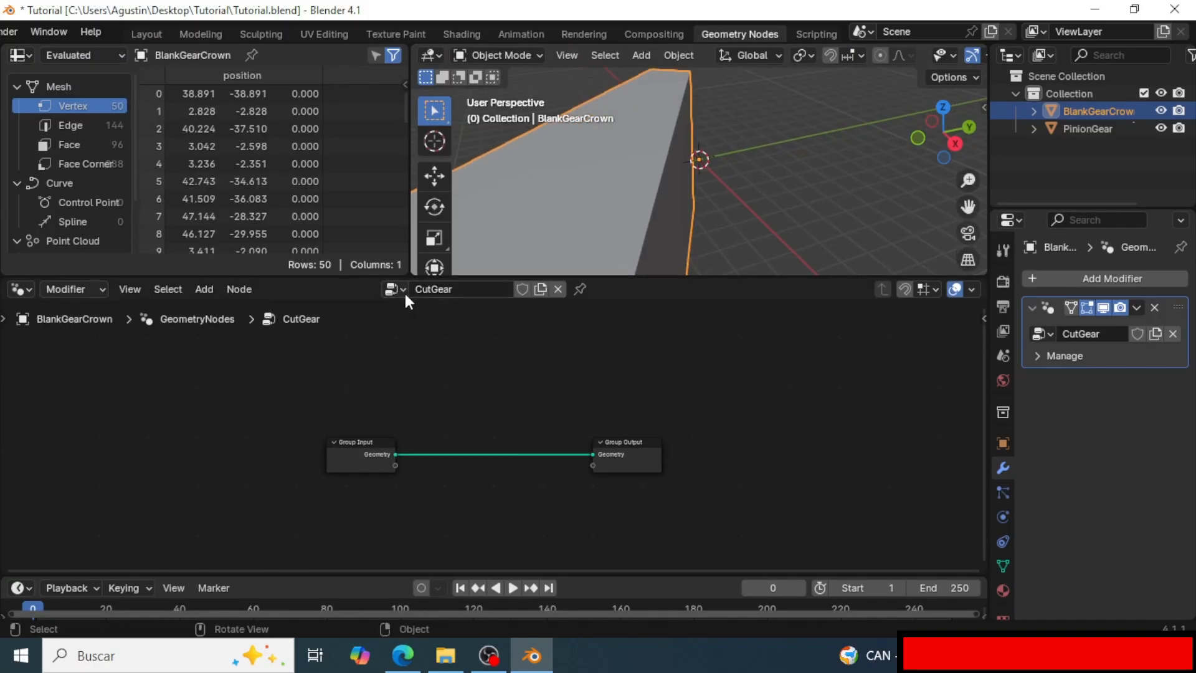
scroll(619, 223, down, 6)
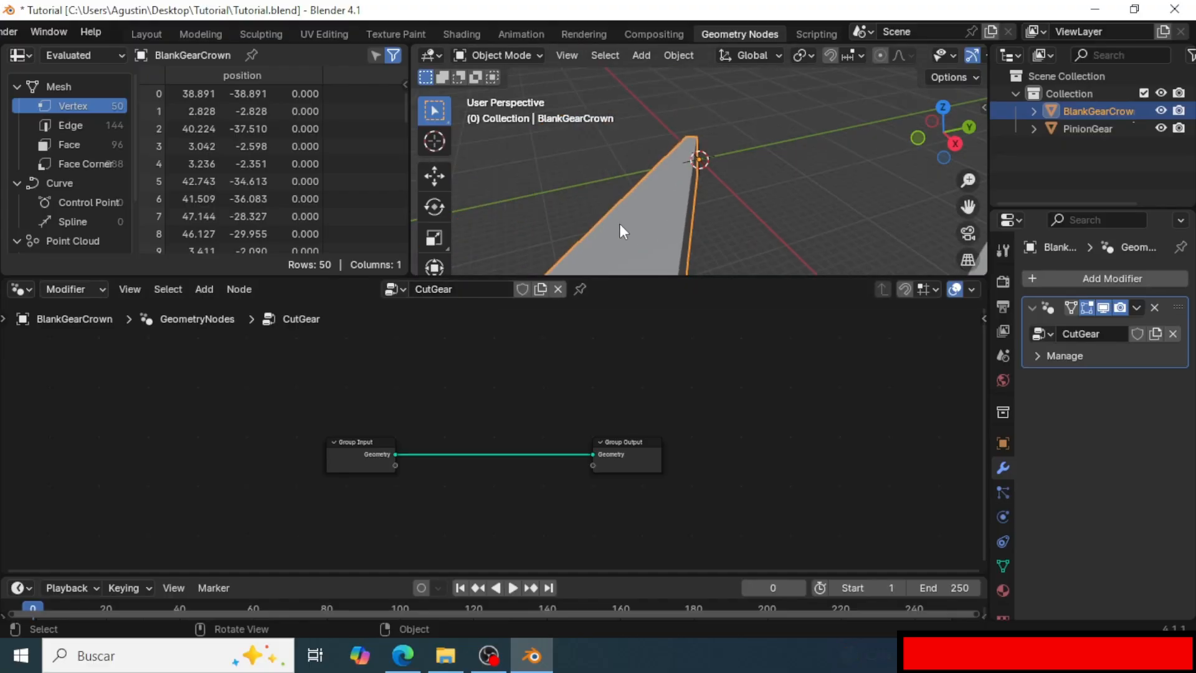
middle_drag(620, 223, 702, 76)
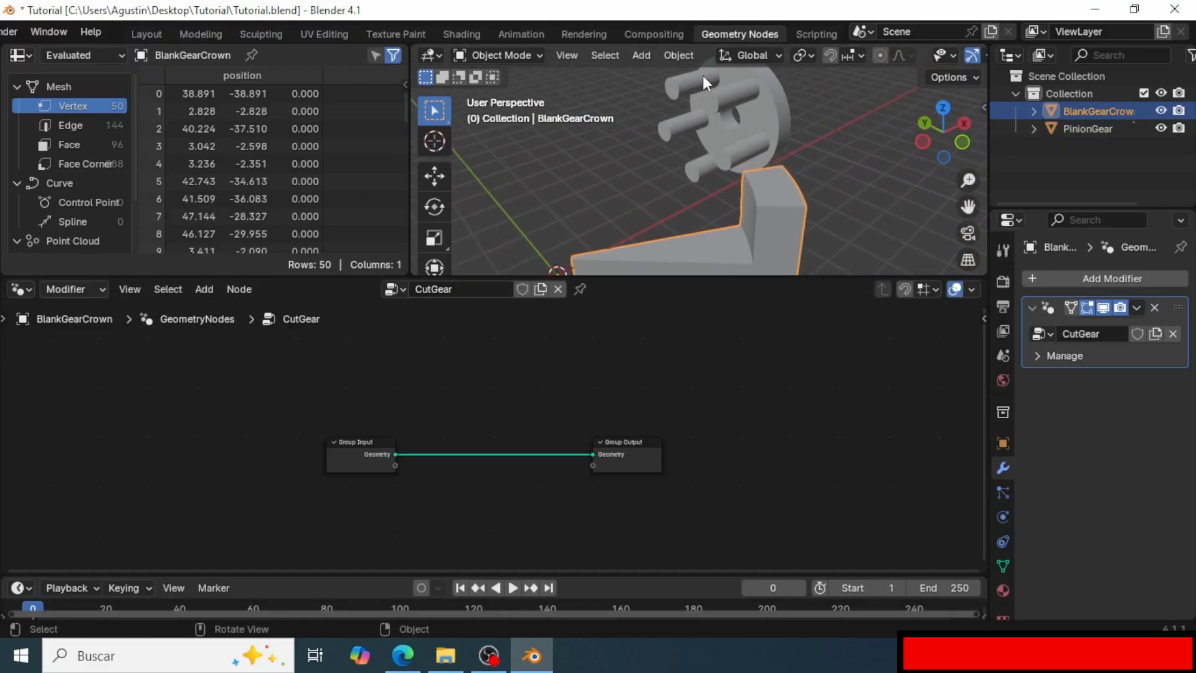
scroll(475, 430, up, 2)
middle_drag(475, 429, 472, 376)
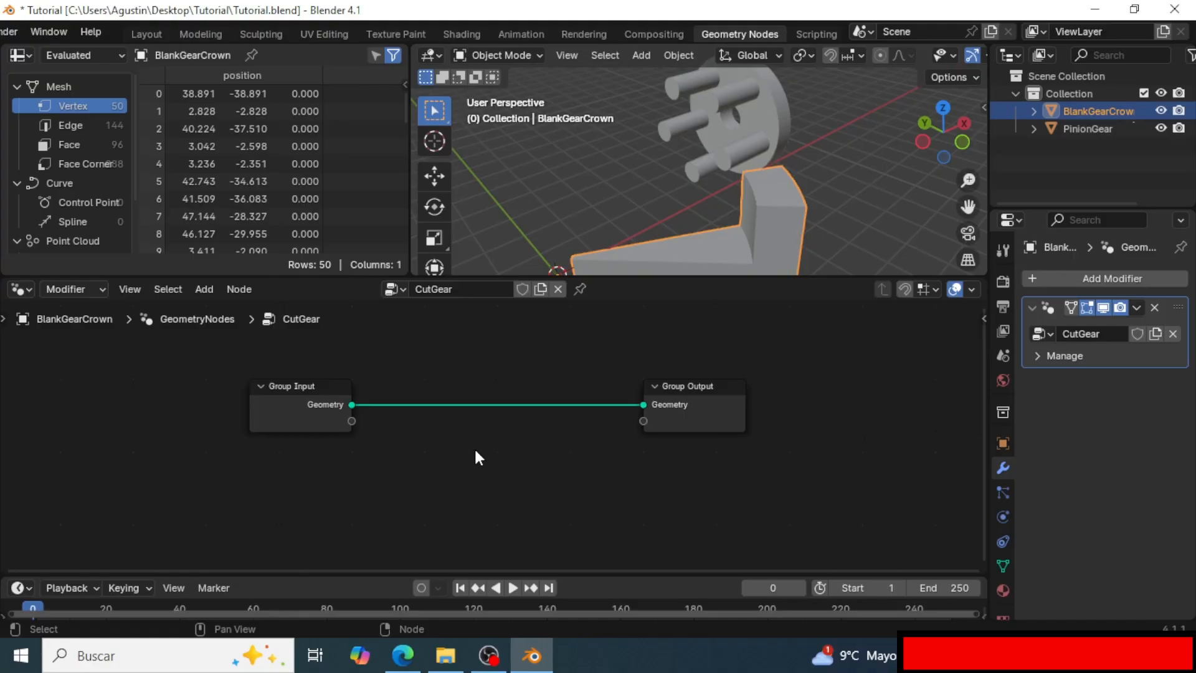
Add a Simulation Zone to the CutGear node group between the Group Input and Group Output nodes.
key(shift+a)
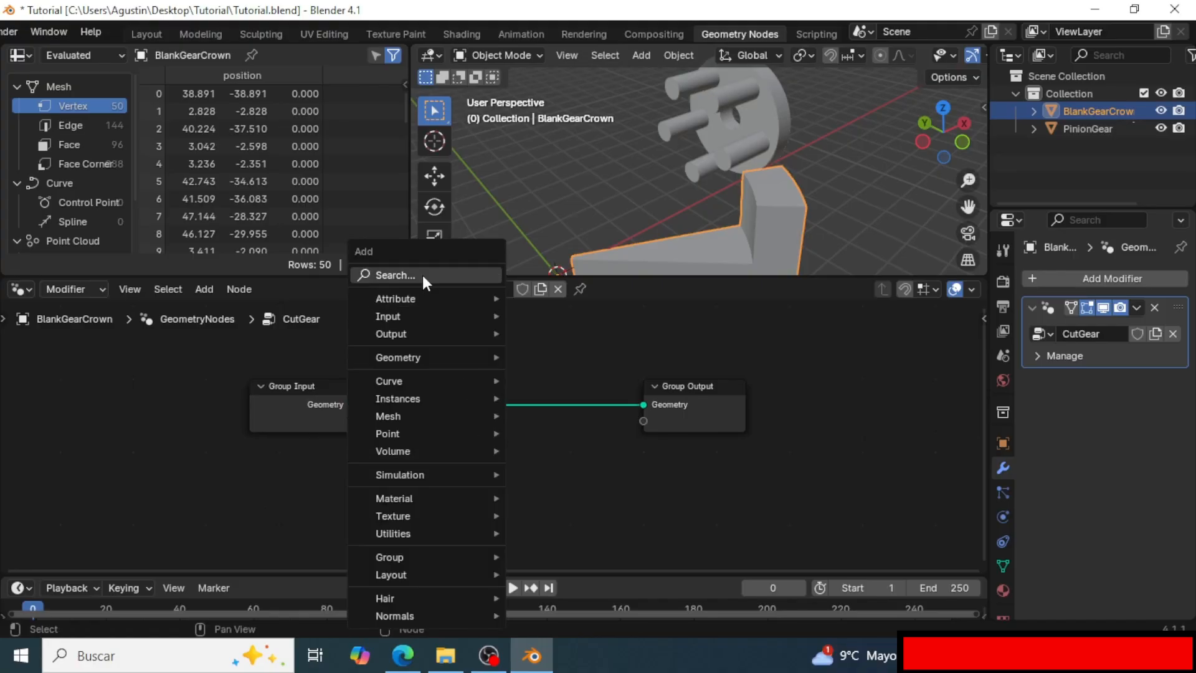
click(422, 275)
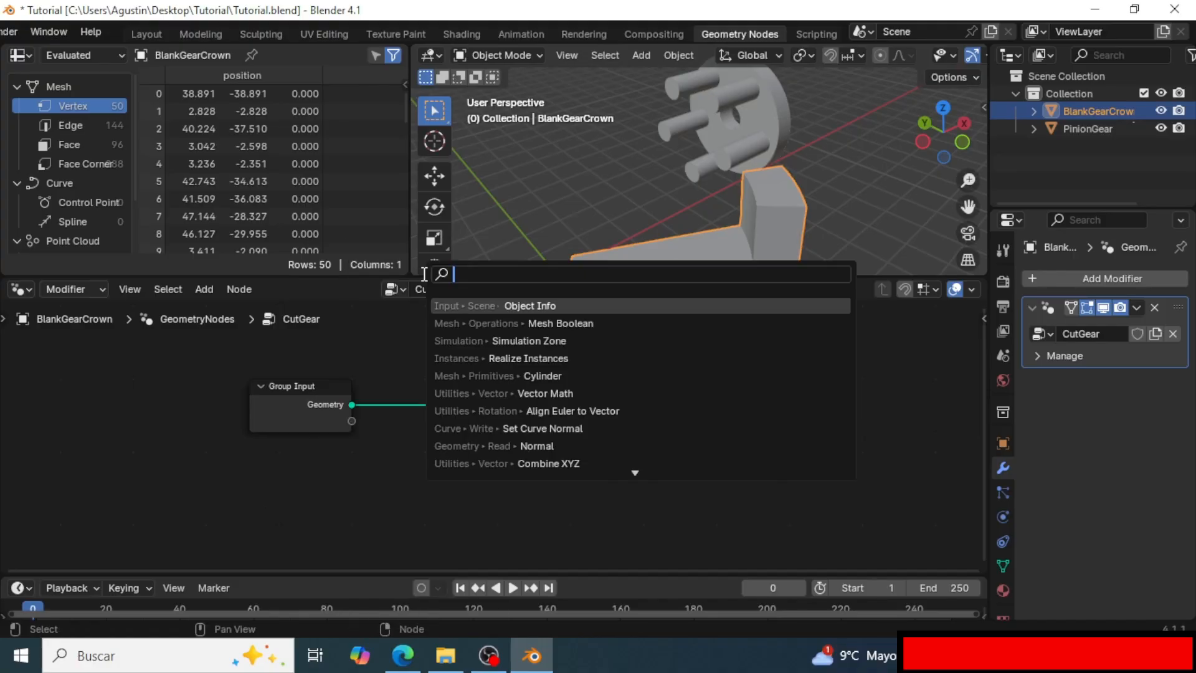
text(simula)
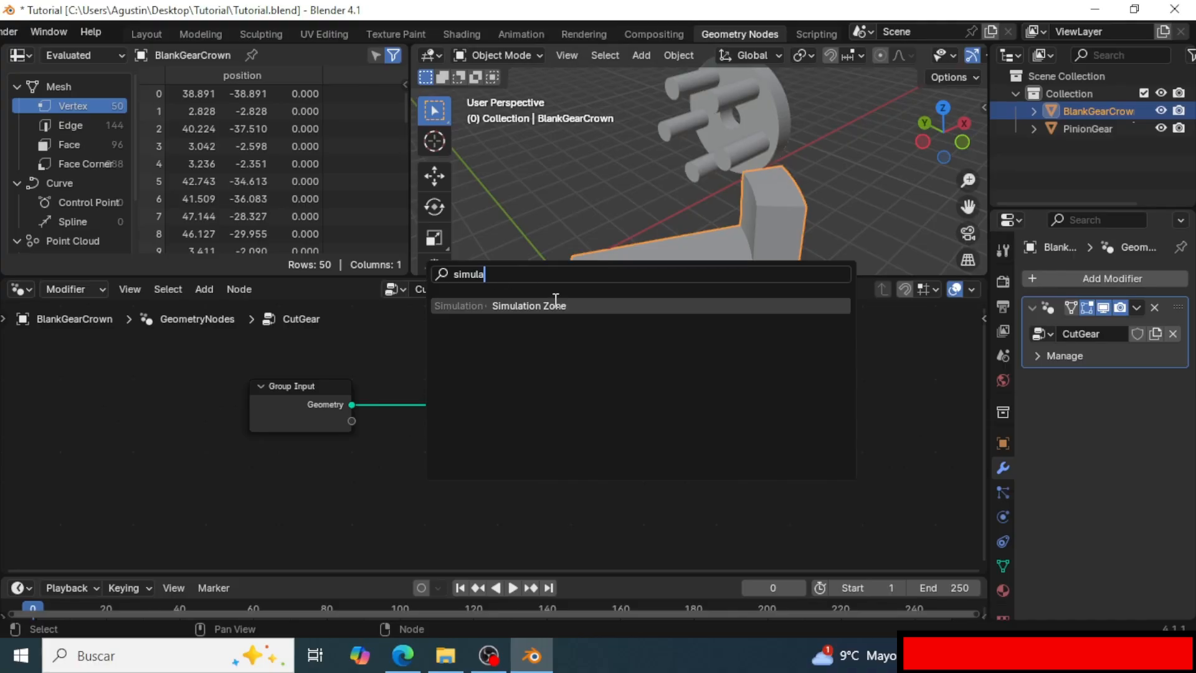
click(556, 305)
click(458, 386)
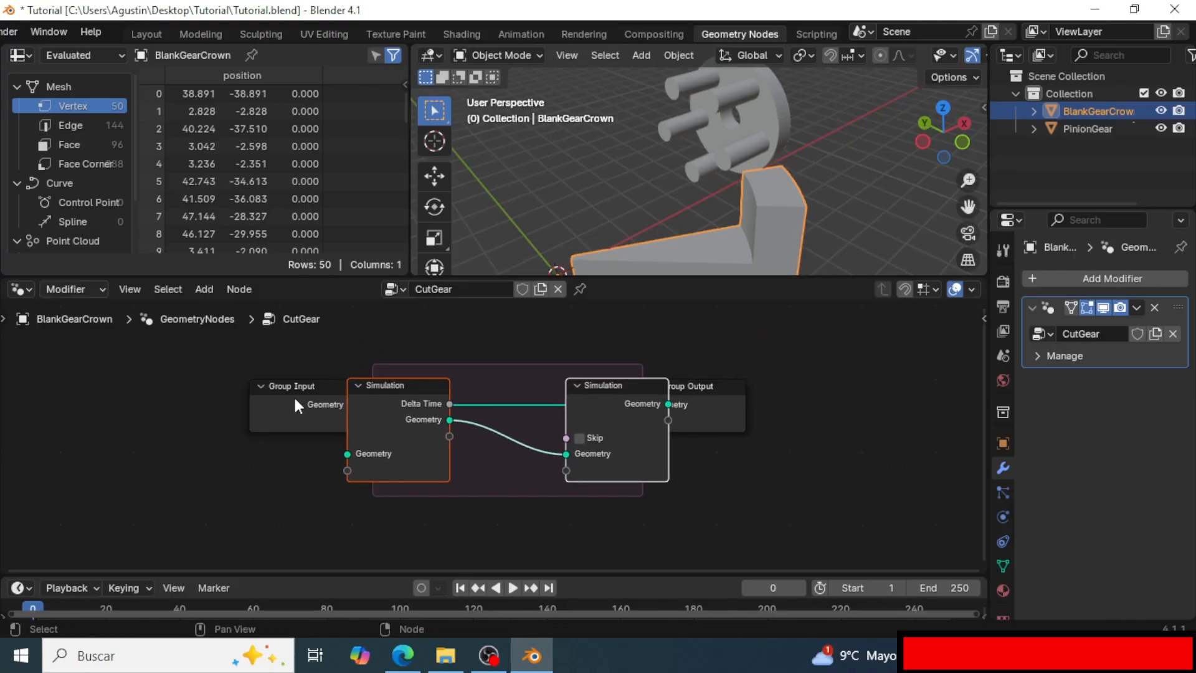
Cut the direct Group Input to Group Output link and space both nodes out on either side of the Simulation Zone.
drag(294, 395, 208, 376)
drag(683, 395, 455, 340)
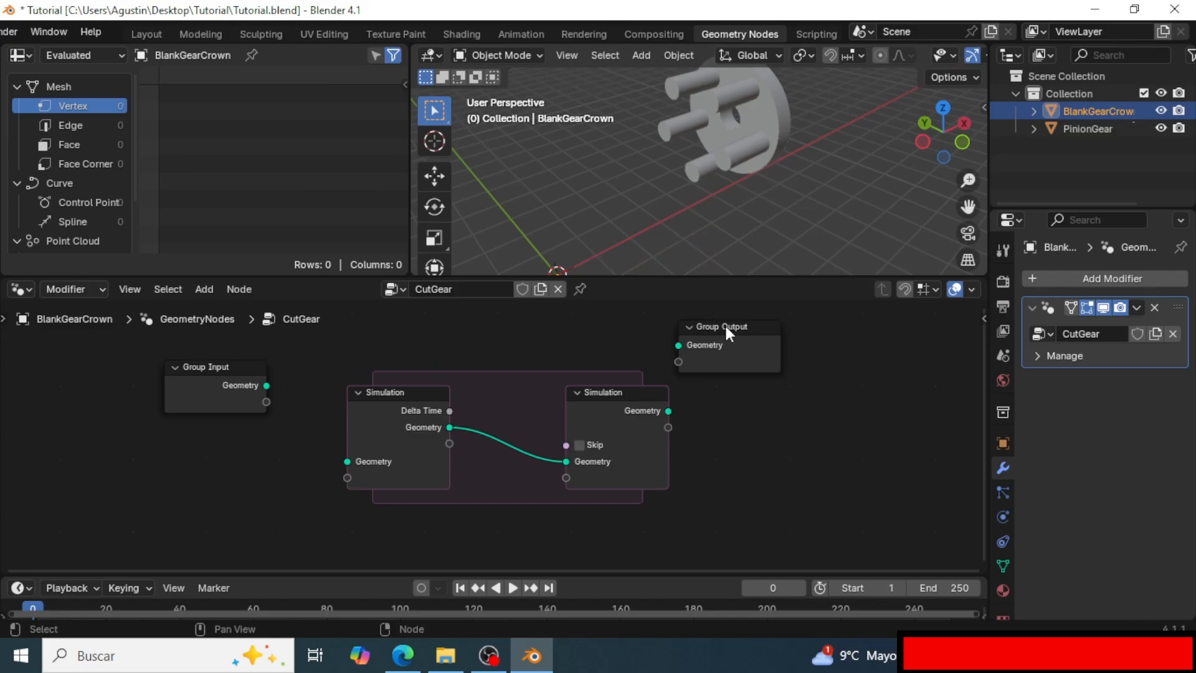
drag(728, 333, 797, 389)
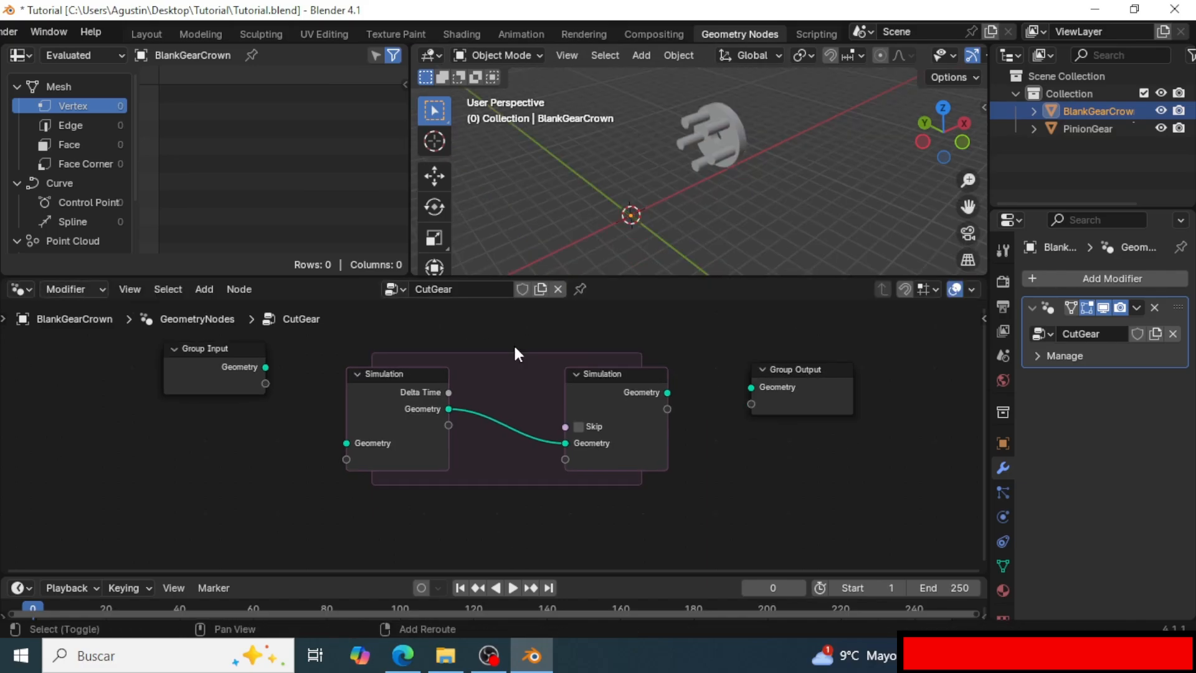
Add a Mesh Boolean node on the Geometry link between the two Simulation nodes.
key(shift+a)
click(475, 280)
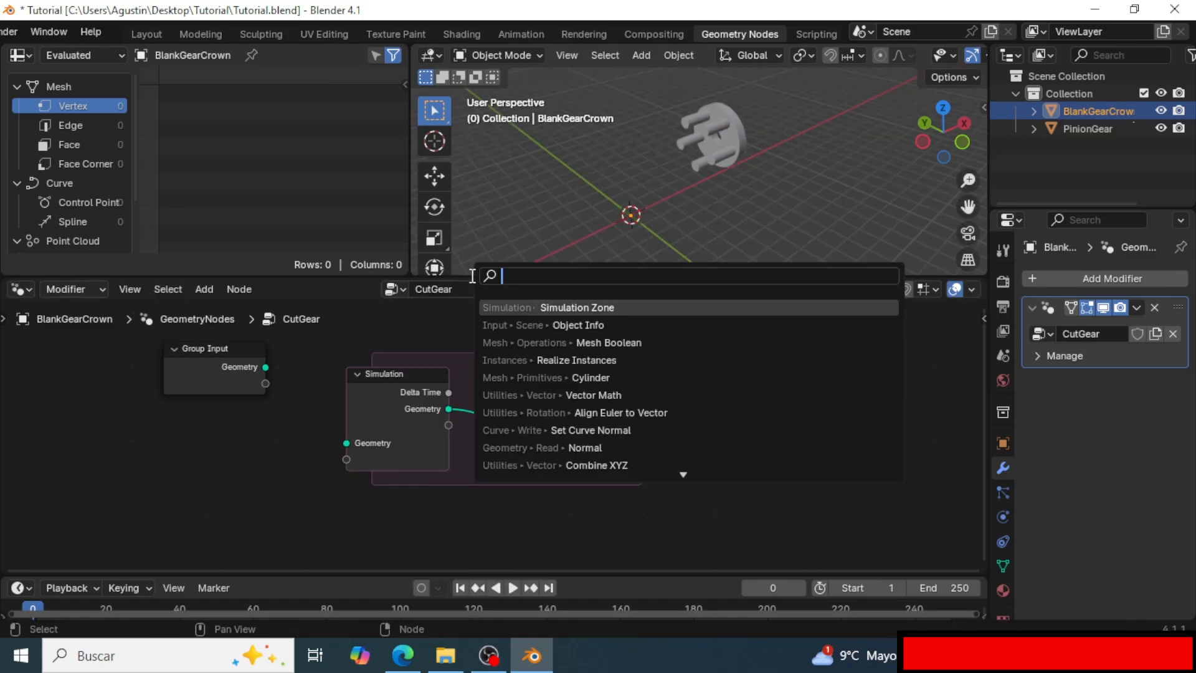
text(mesh)
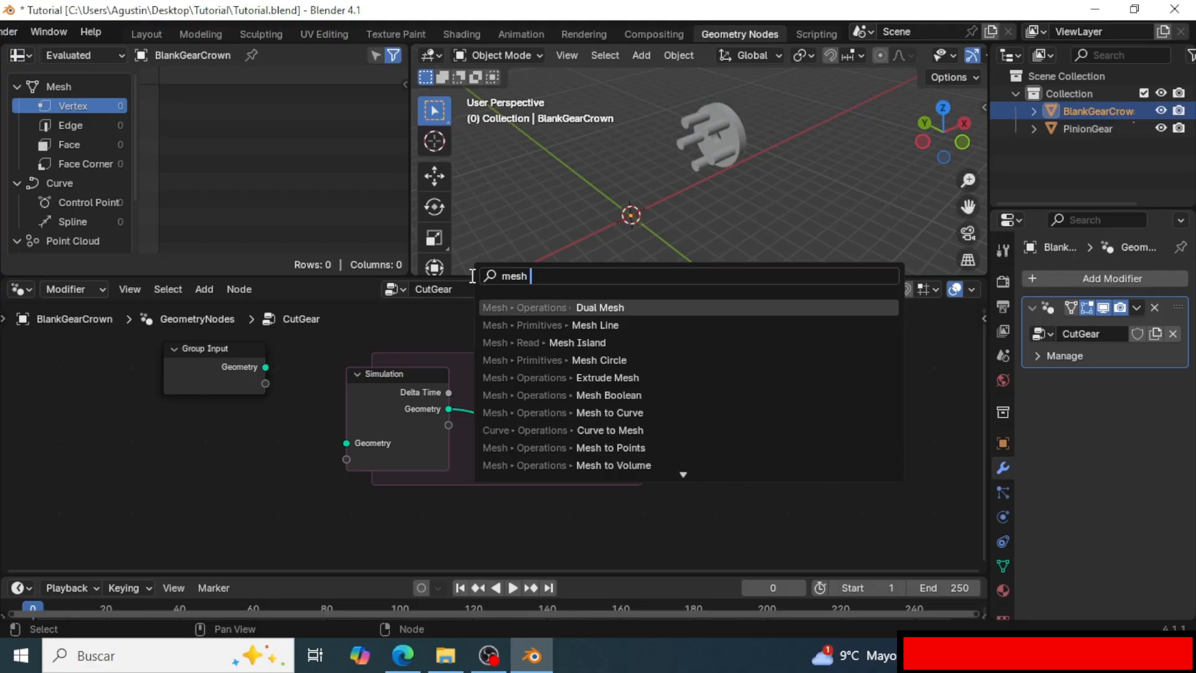
text( bool)
key(Return)
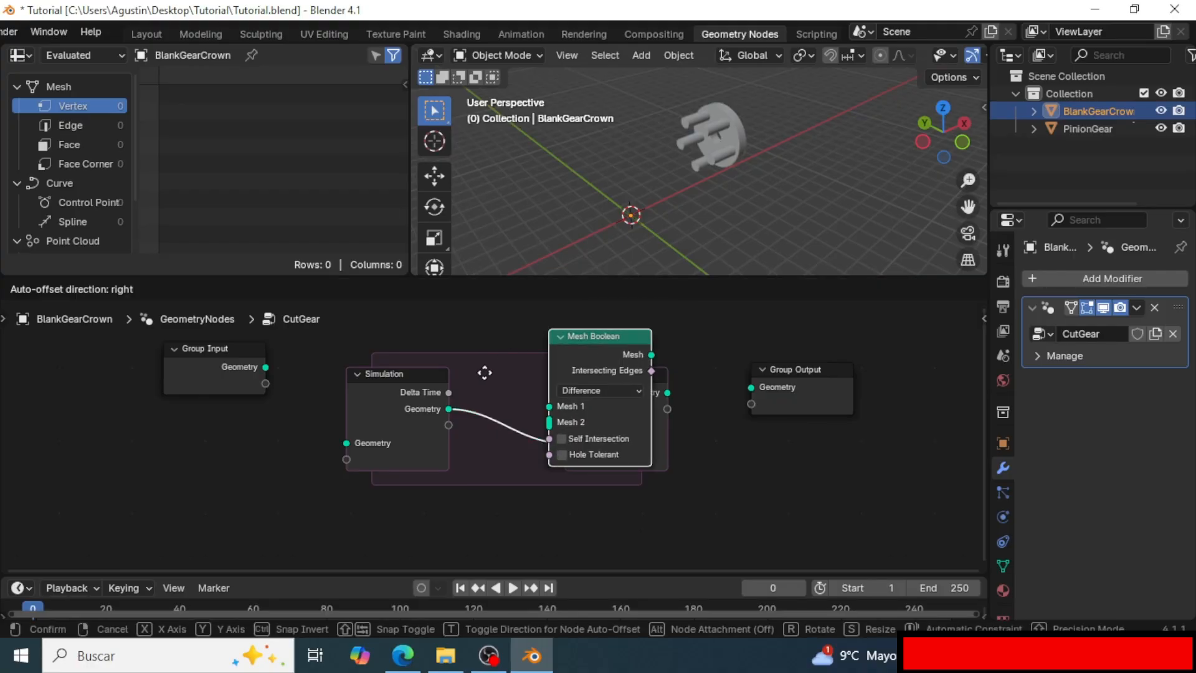
click(465, 380)
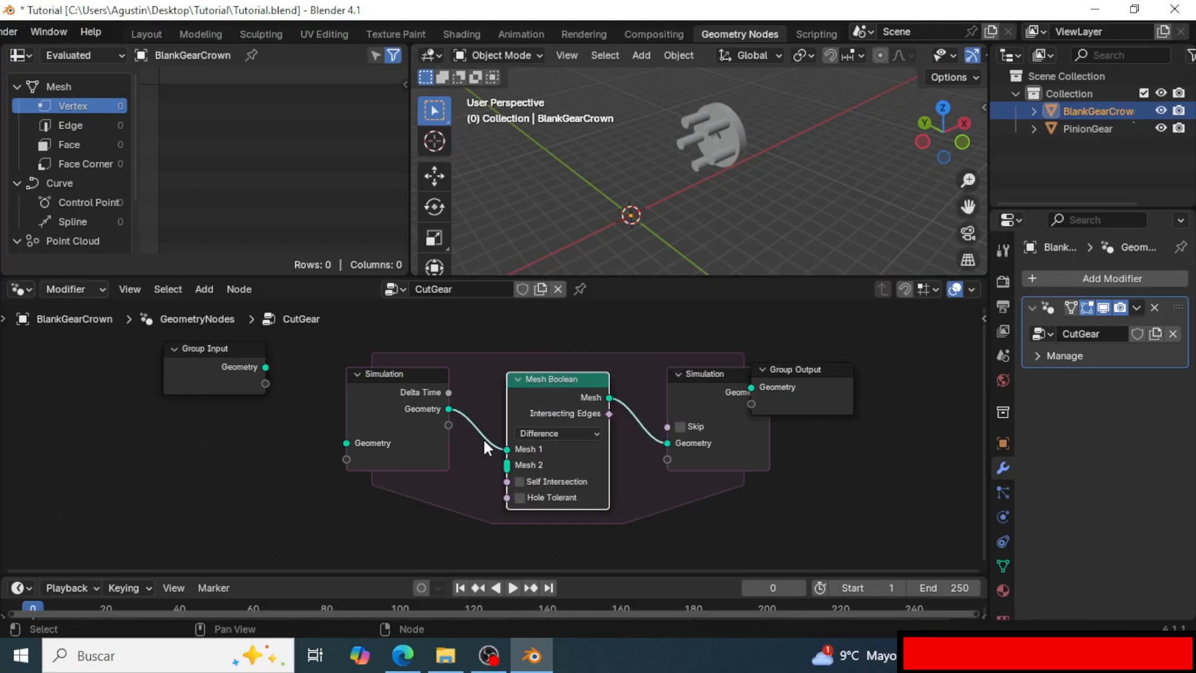
Move the Group Output node clear of the Simulation Zone and keep the Mesh Boolean operation on Difference.
scroll(457, 408, up, 2)
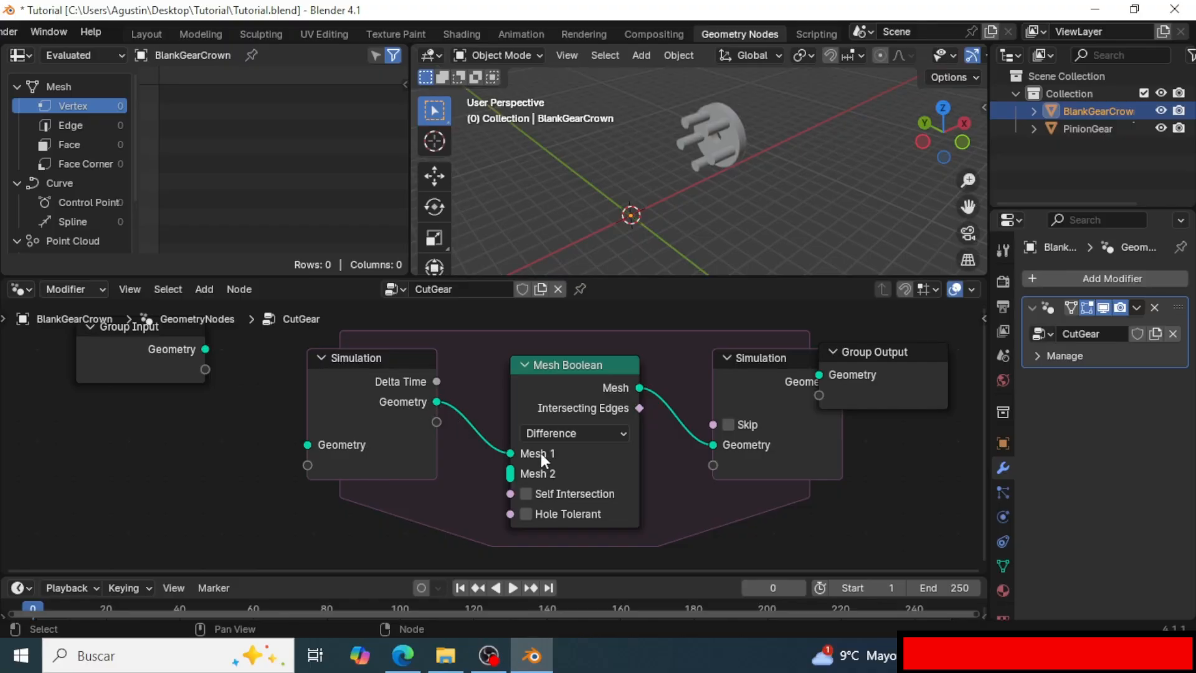
middle_drag(672, 472, 530, 439)
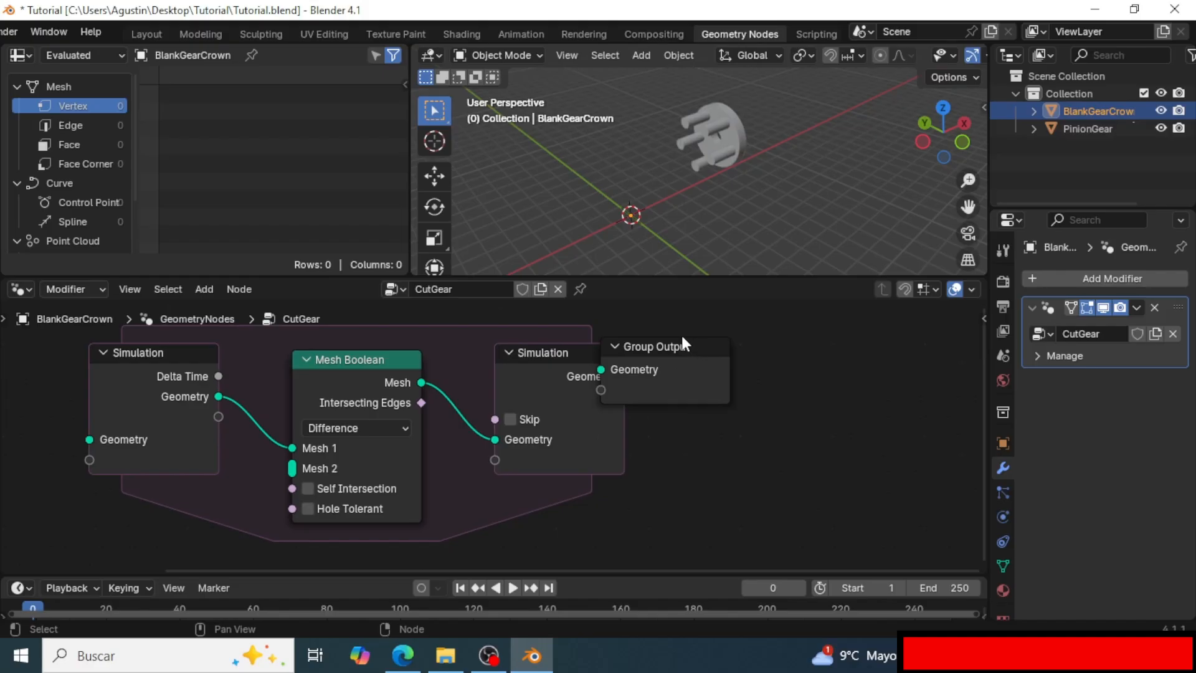
drag(681, 334, 788, 332)
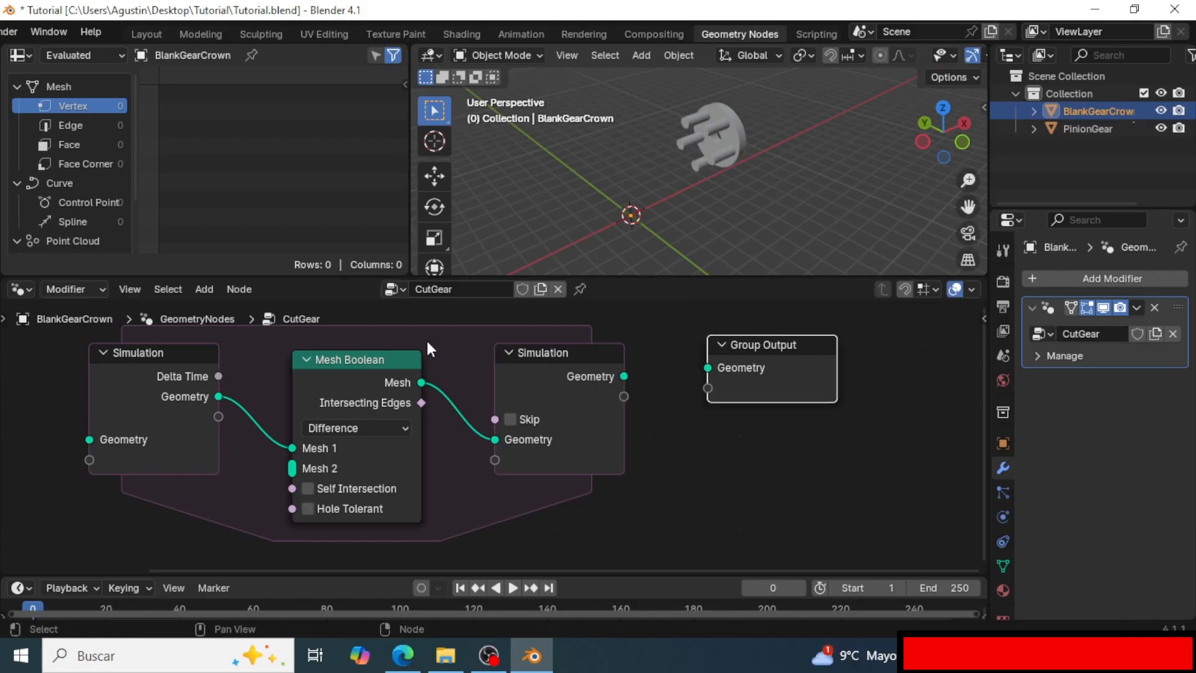
key(Home)
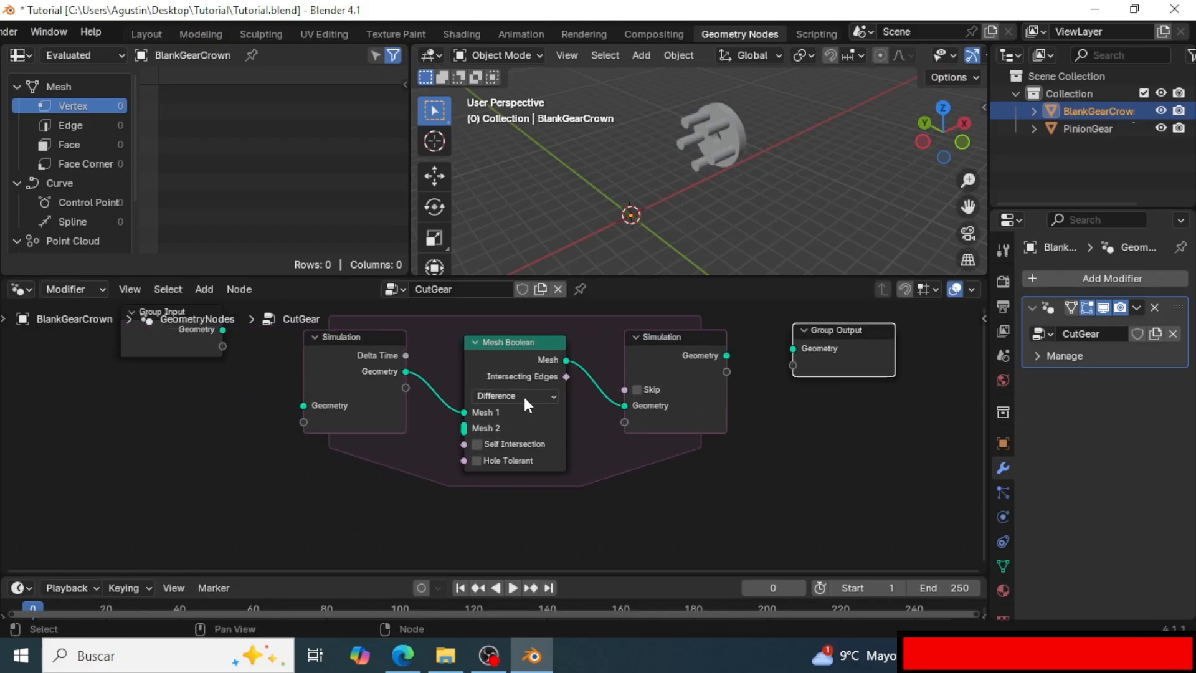
click(524, 398)
click(498, 463)
scroll(513, 384, up, 2)
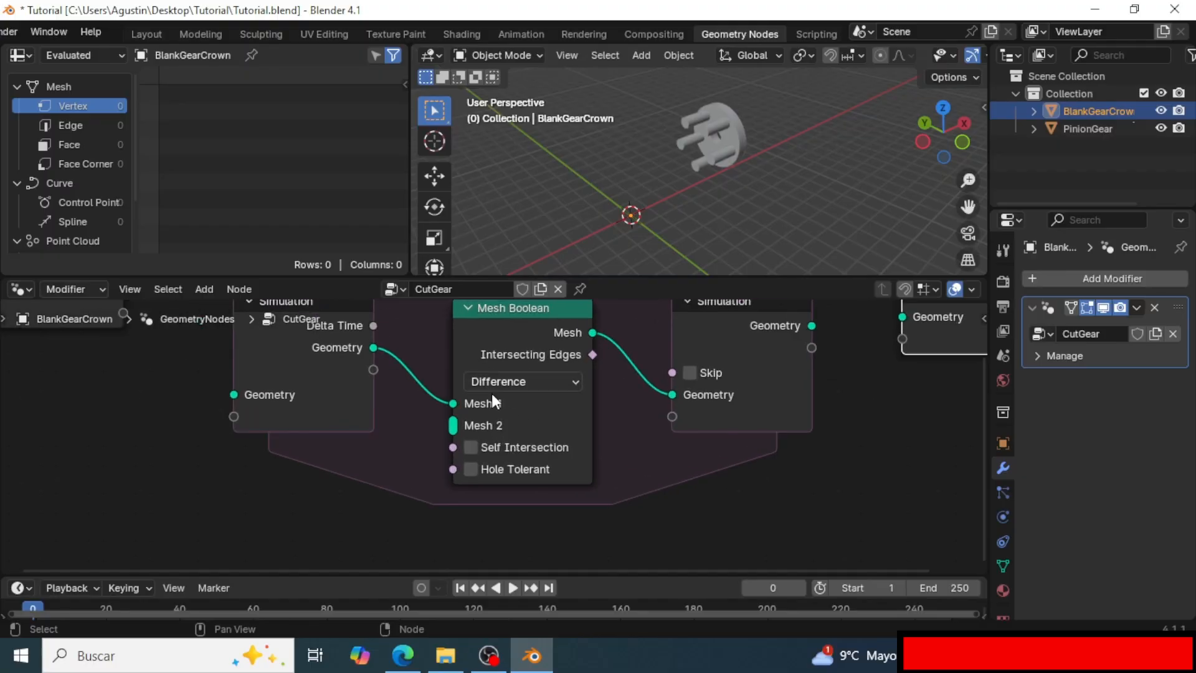
Connect the Group Input geometry to the Simulation input and the Simulation output geometry to the Group Output.
scroll(489, 399, down, 3)
middle_drag(199, 428, 244, 469)
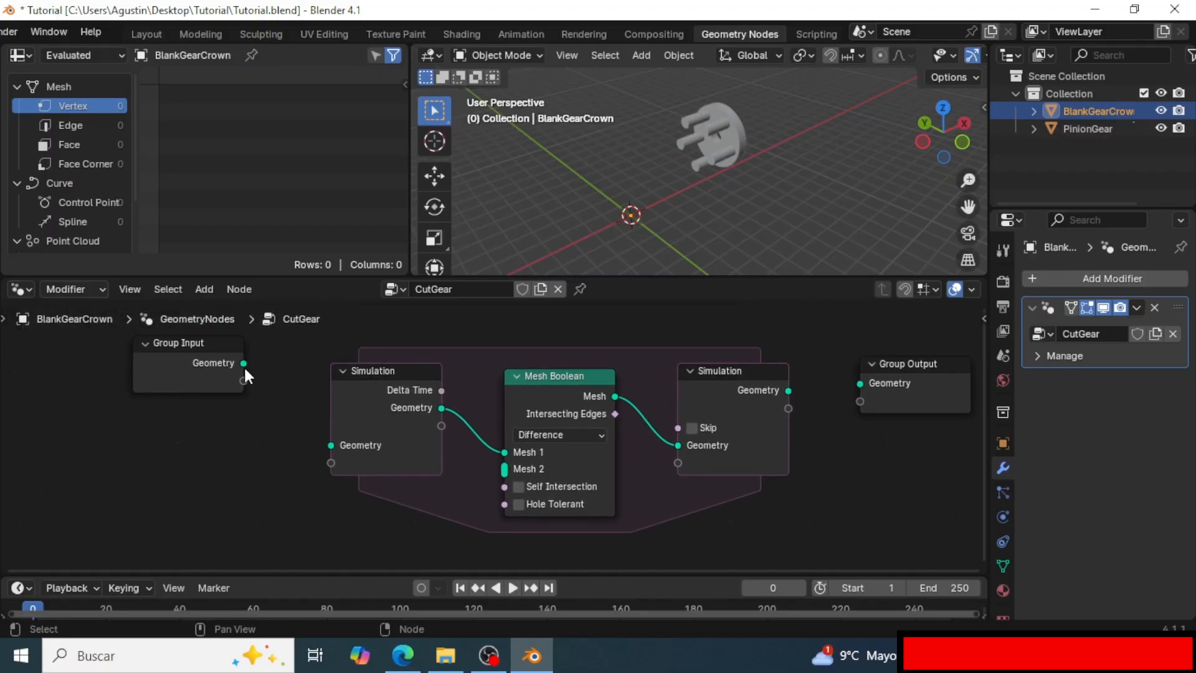
drag(244, 364, 330, 445)
middle_drag(794, 409, 559, 403)
drag(553, 385, 624, 378)
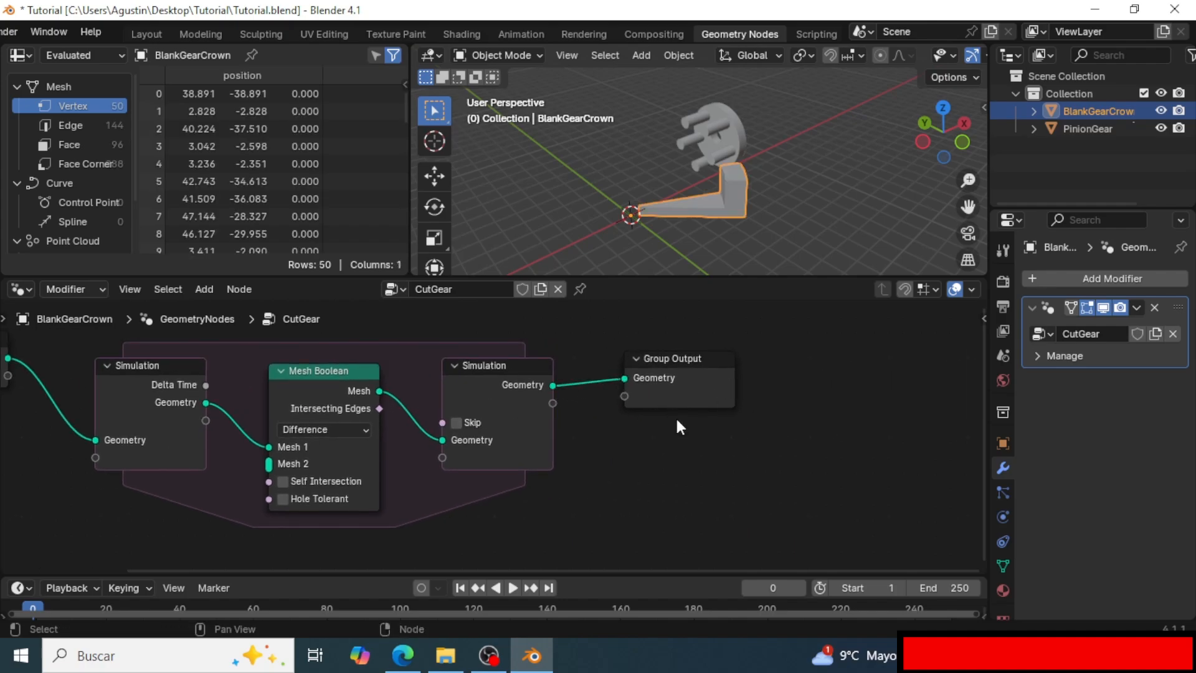
Add an Object Info node below the Group Input node, outside the Simulation Zone.
scroll(682, 233, up, 3)
middle_drag(683, 234, 731, 226)
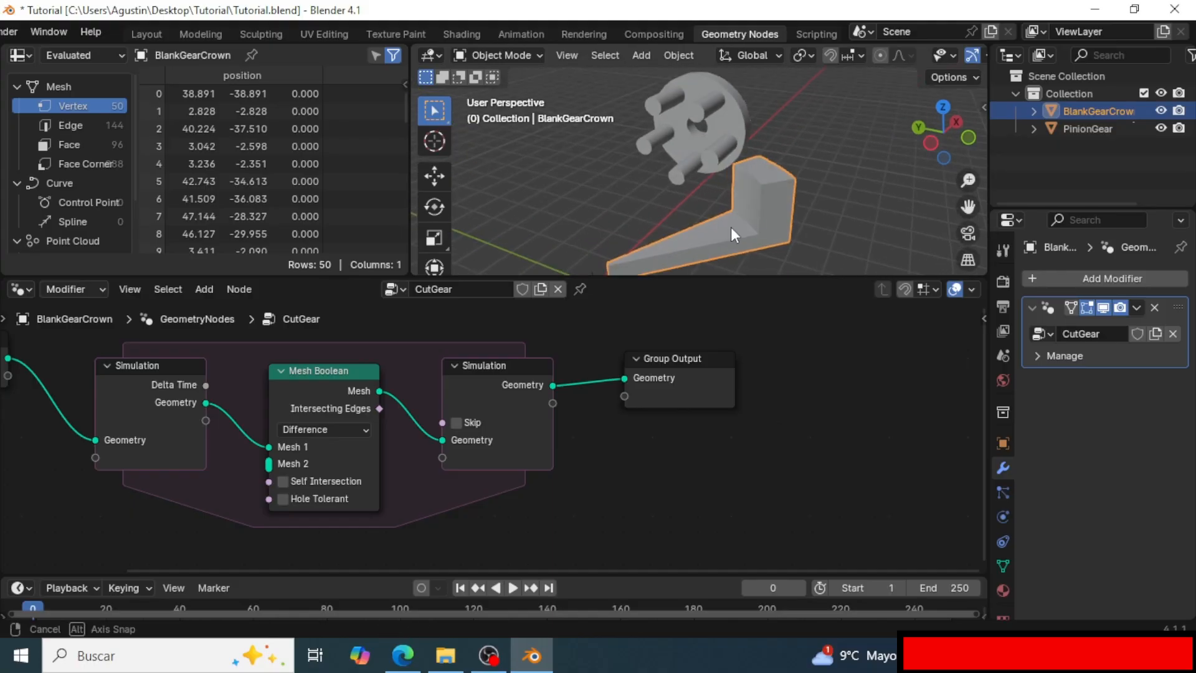
middle_drag(731, 226, 732, 217)
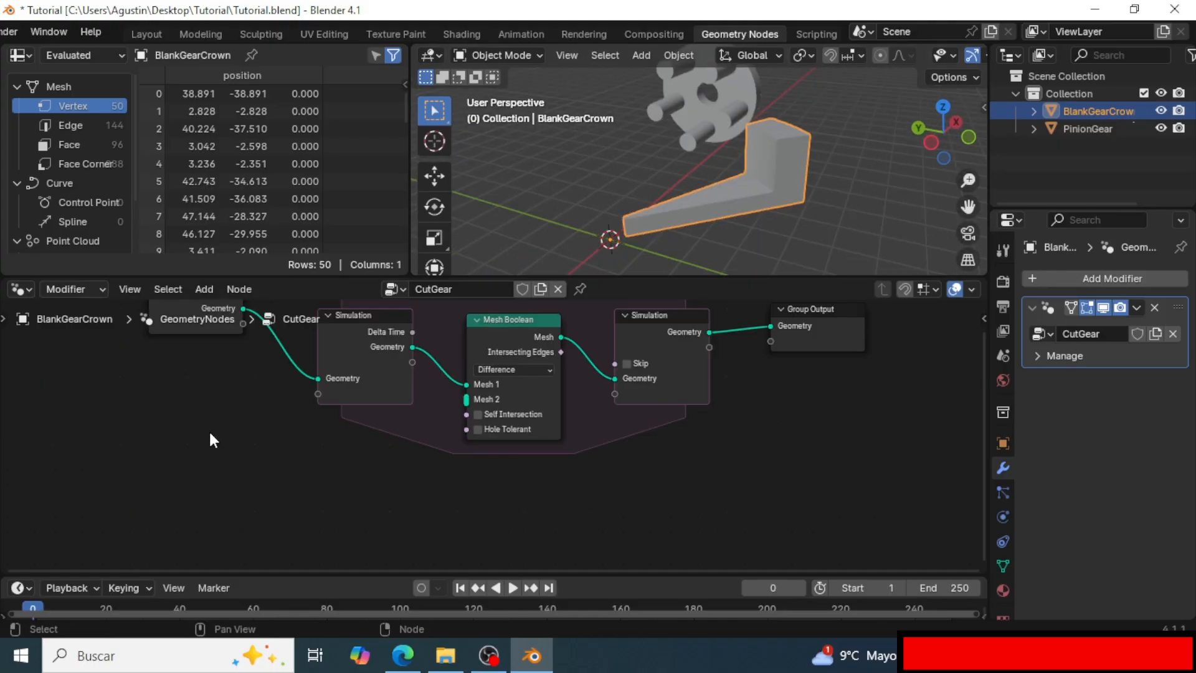
middle_drag(210, 434, 194, 467)
key(shift+a)
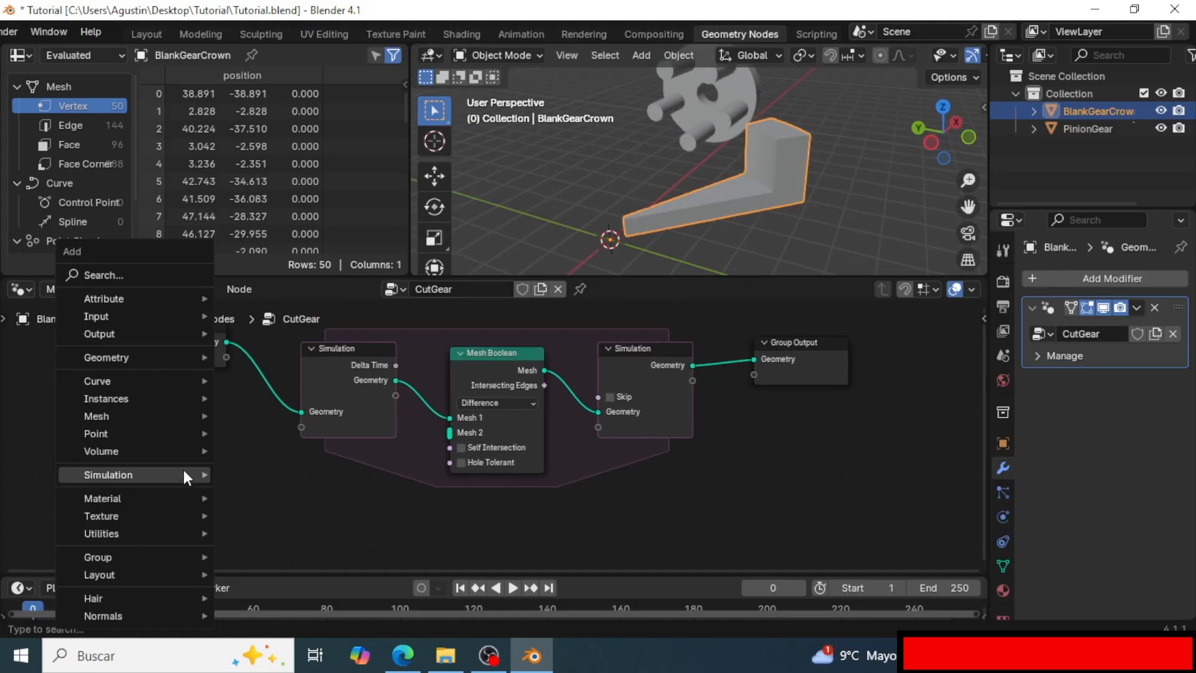
click(140, 275)
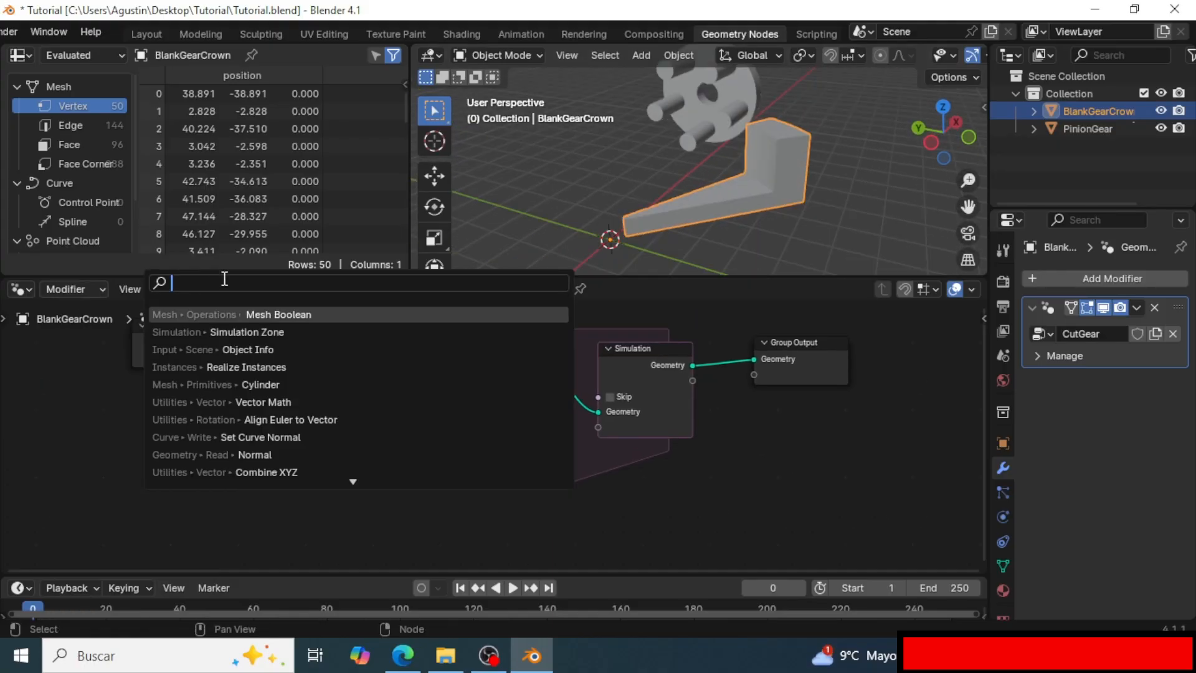
text(obje)
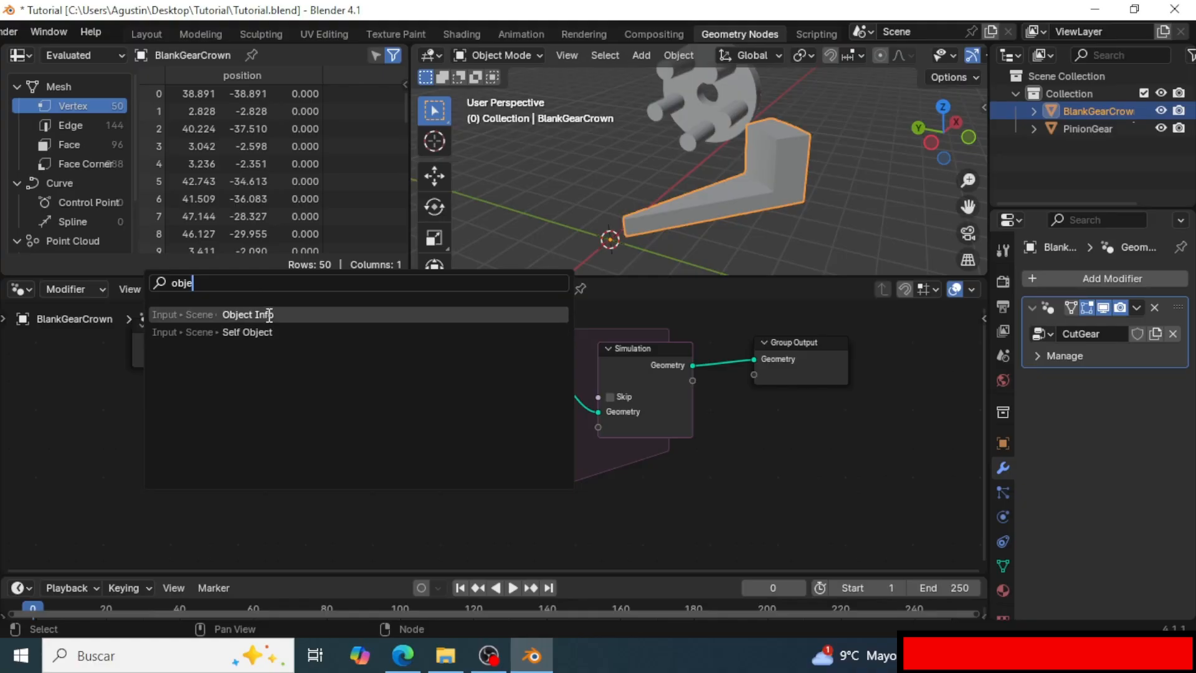
click(269, 314)
click(302, 493)
Set the Object Info node to PinionGear in Relative space and link its Geometry to Mesh 2 of the Mesh Boolean node.
scroll(305, 495, up, 1)
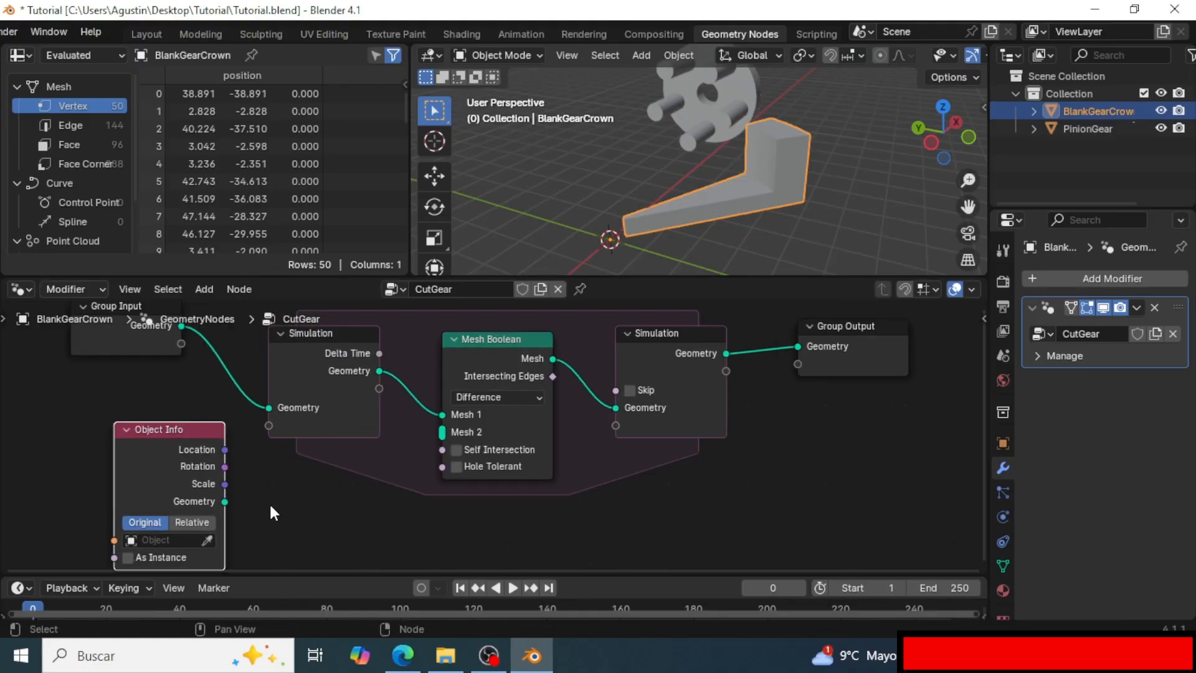
middle_drag(269, 502, 292, 461)
click(235, 499)
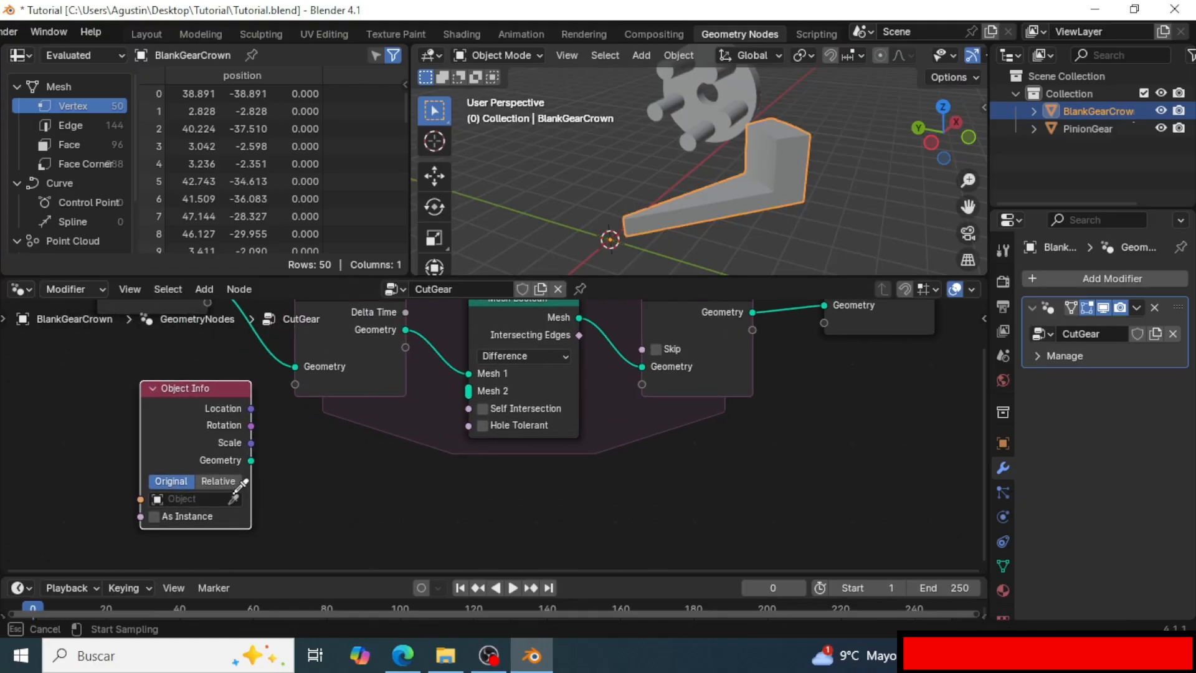
click(674, 110)
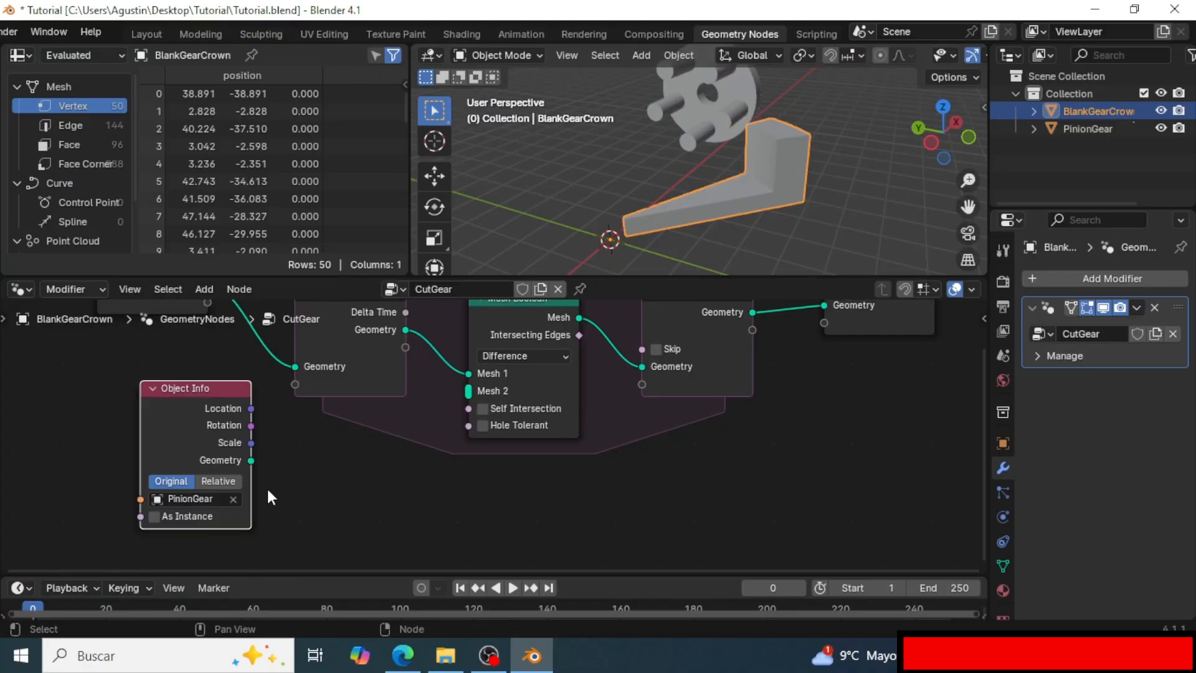
click(232, 479)
middle_drag(345, 451, 291, 493)
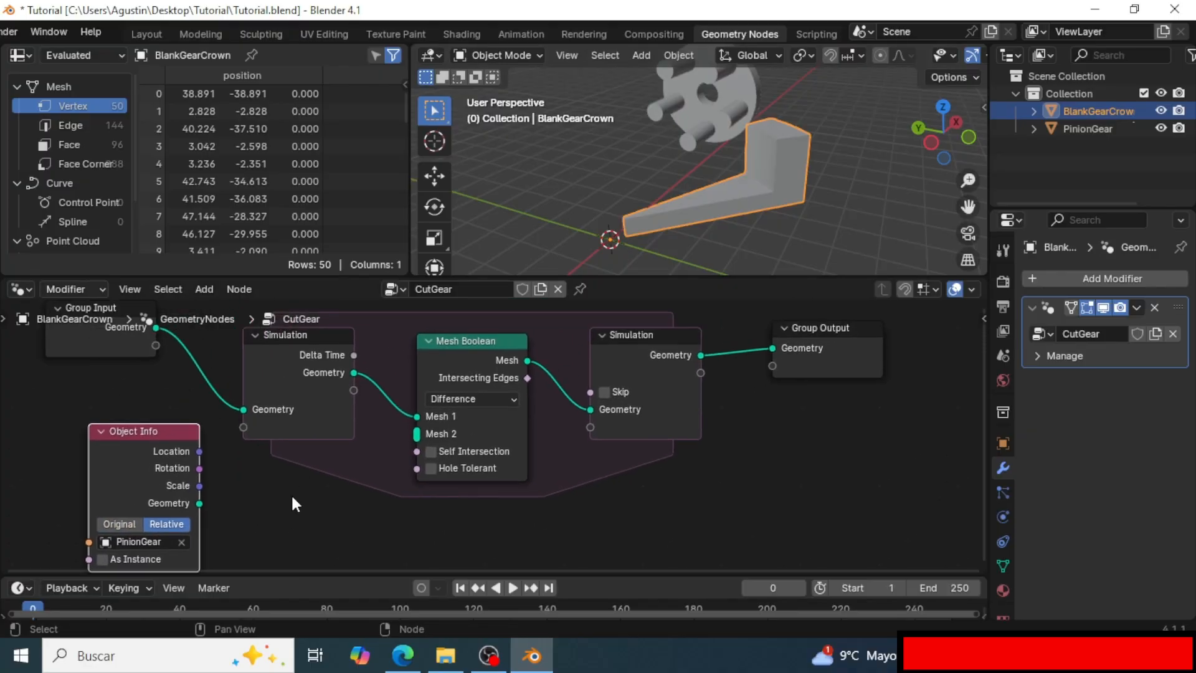
drag(200, 503, 416, 434)
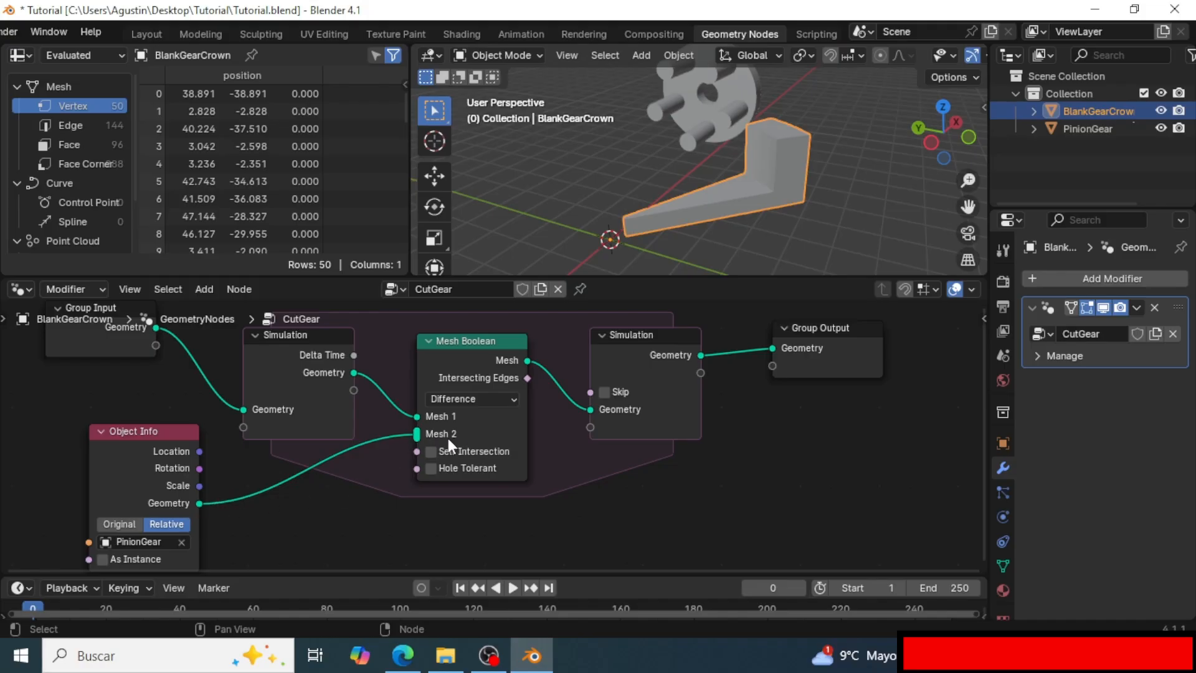
Switch to the Layout workspace and play the animation to check how the pinion cuts the crown sector.
middle_drag(735, 379, 732, 392)
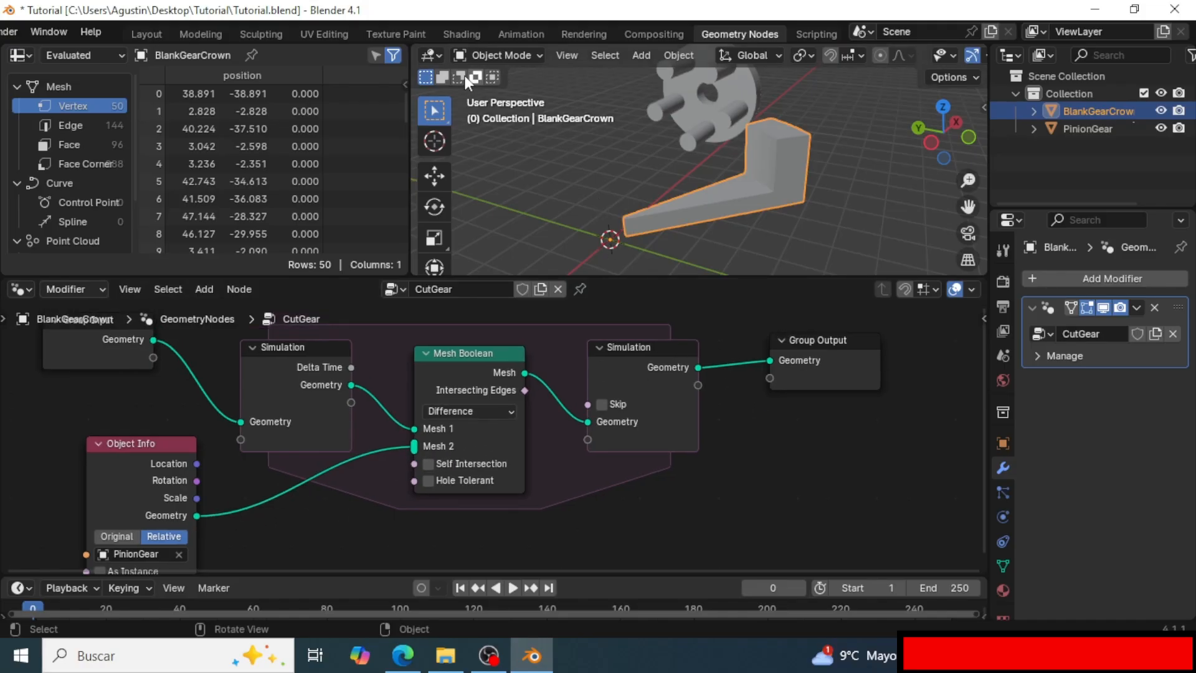
scroll(257, 30, up, 3)
click(253, 32)
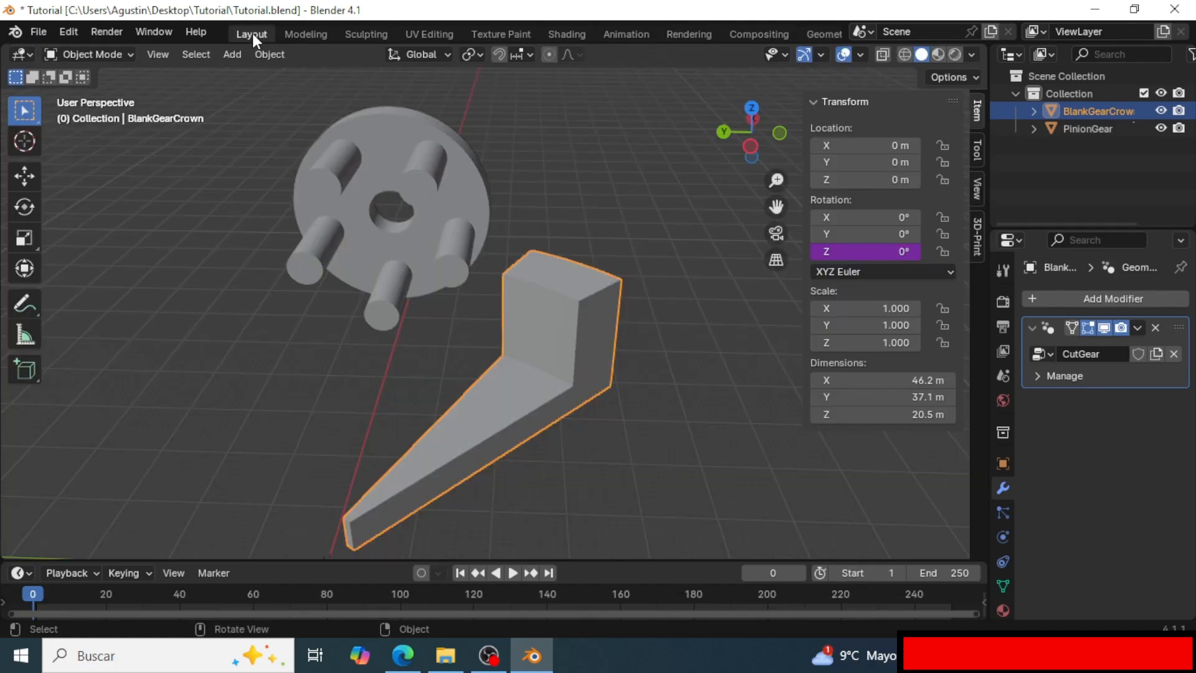
scroll(425, 320, up, 4)
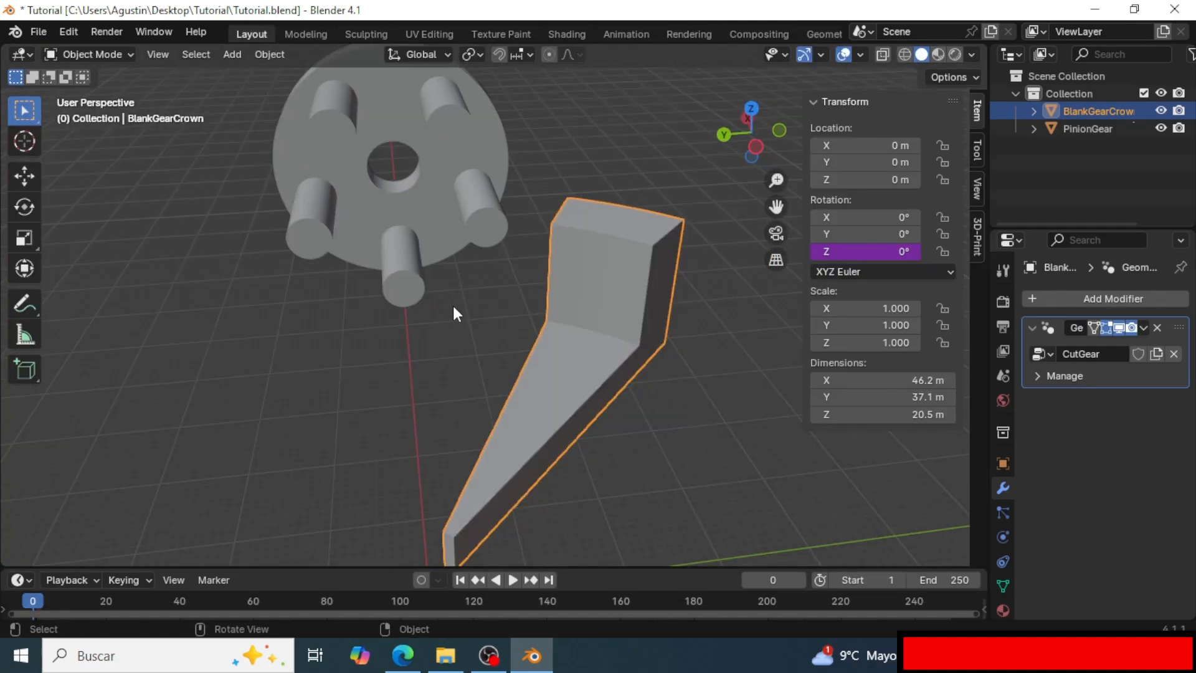
key(space)
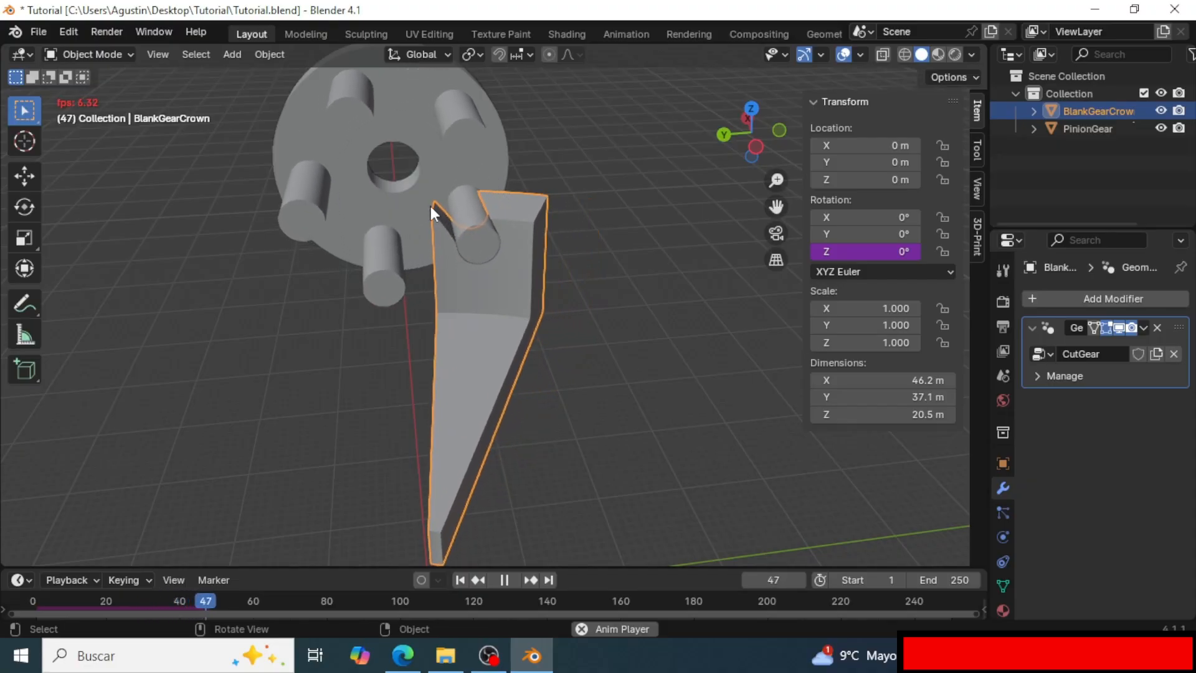
key(space)
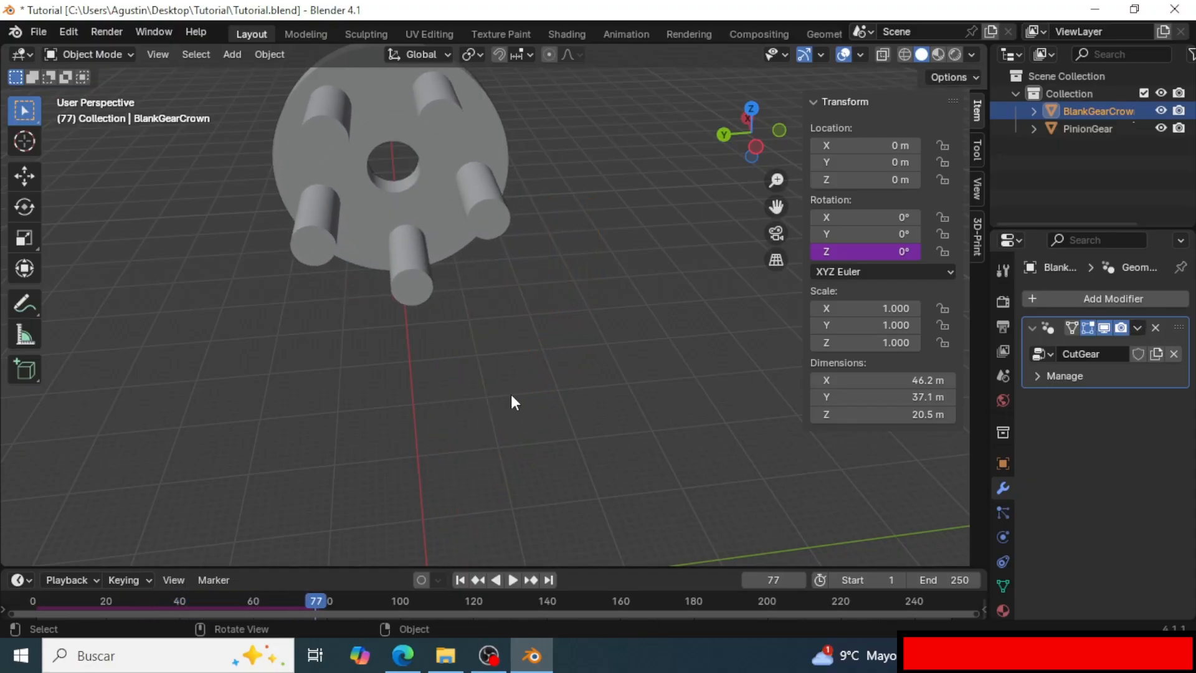
Scrub back to frame 43 to inspect the pinion's cut in the crown sector, and return to frame 0.
drag(317, 600, 192, 593)
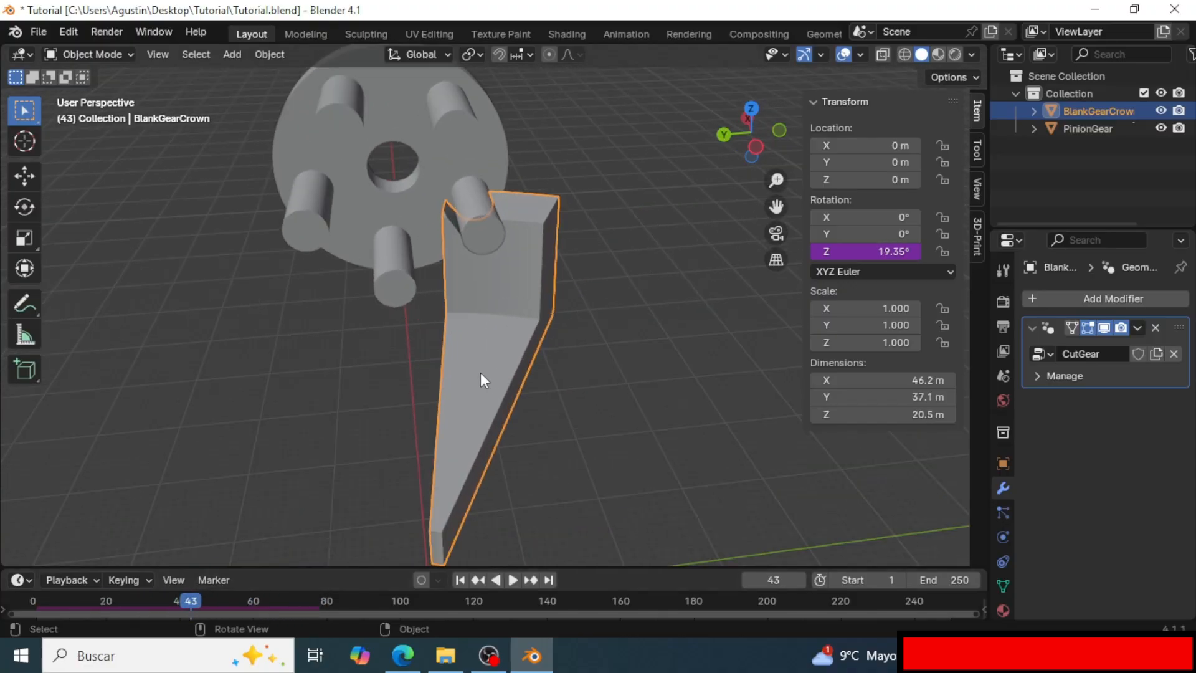
middle_drag(480, 372, 513, 313)
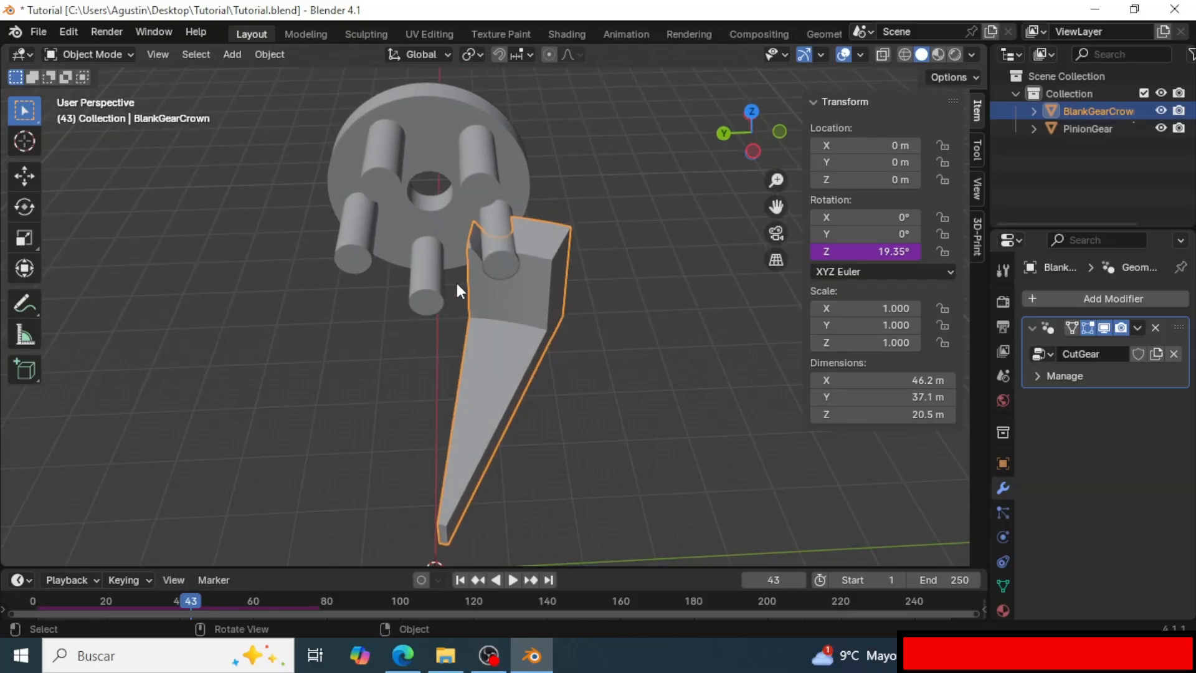
drag(192, 600, 37, 595)
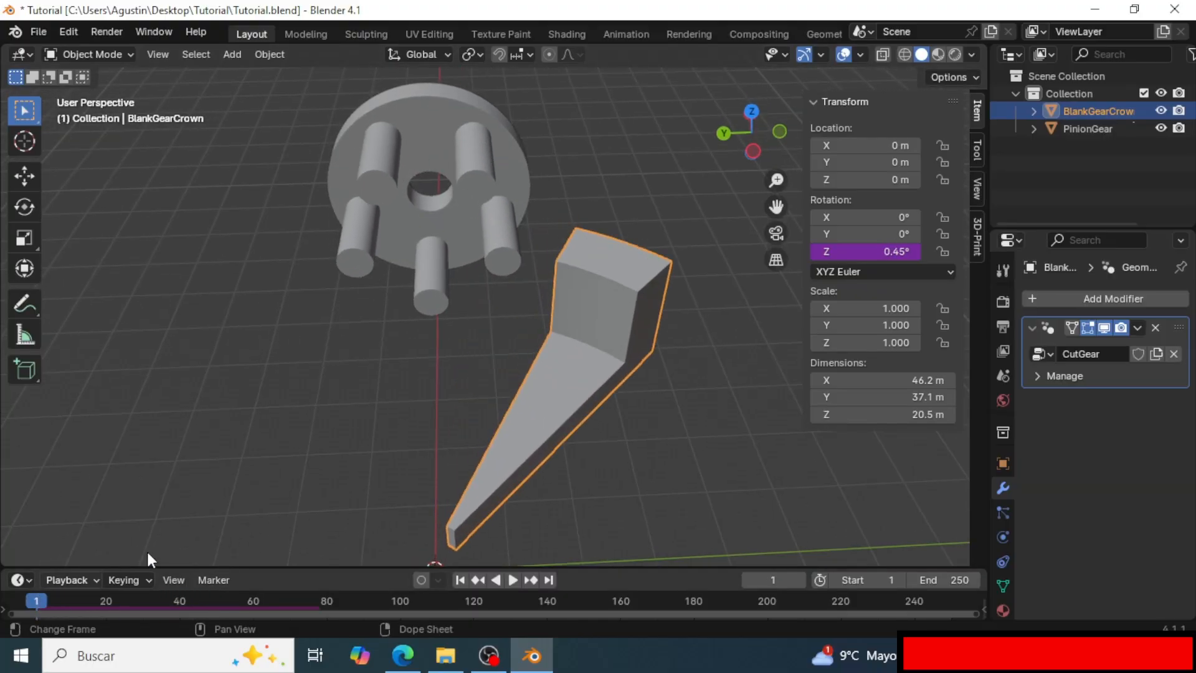
click(34, 600)
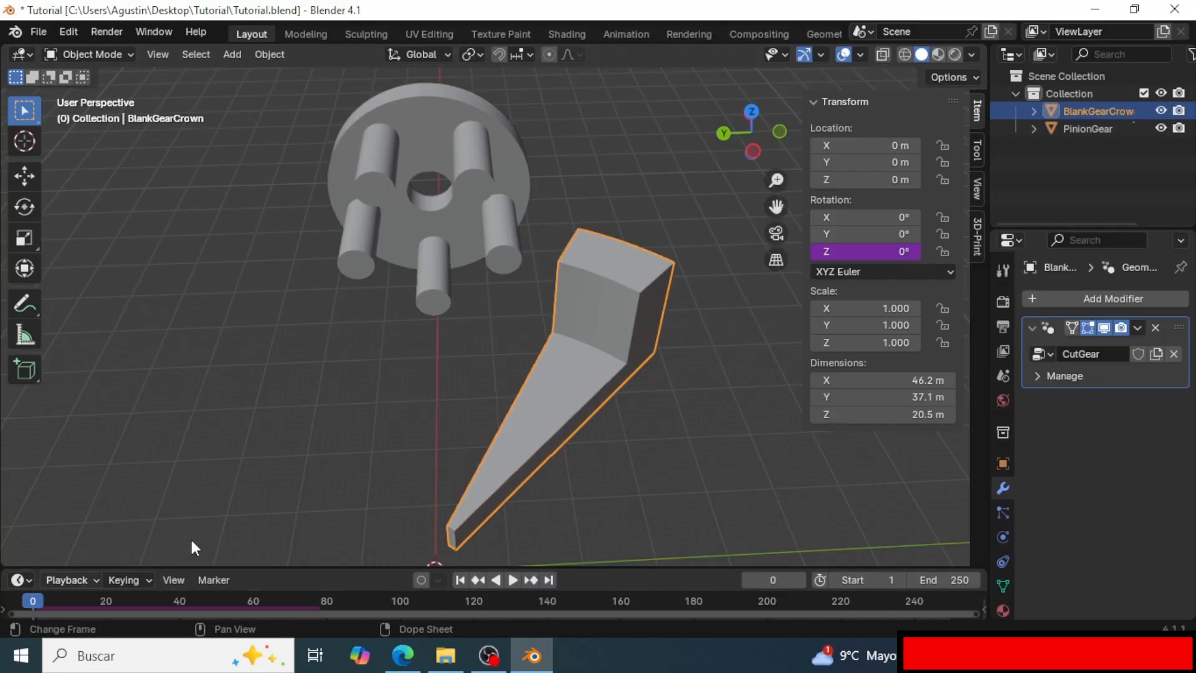
Delete the Z rotation driver of the blank crown sector and rotate the sector 45° about the global Z axis.
right_click(867, 252)
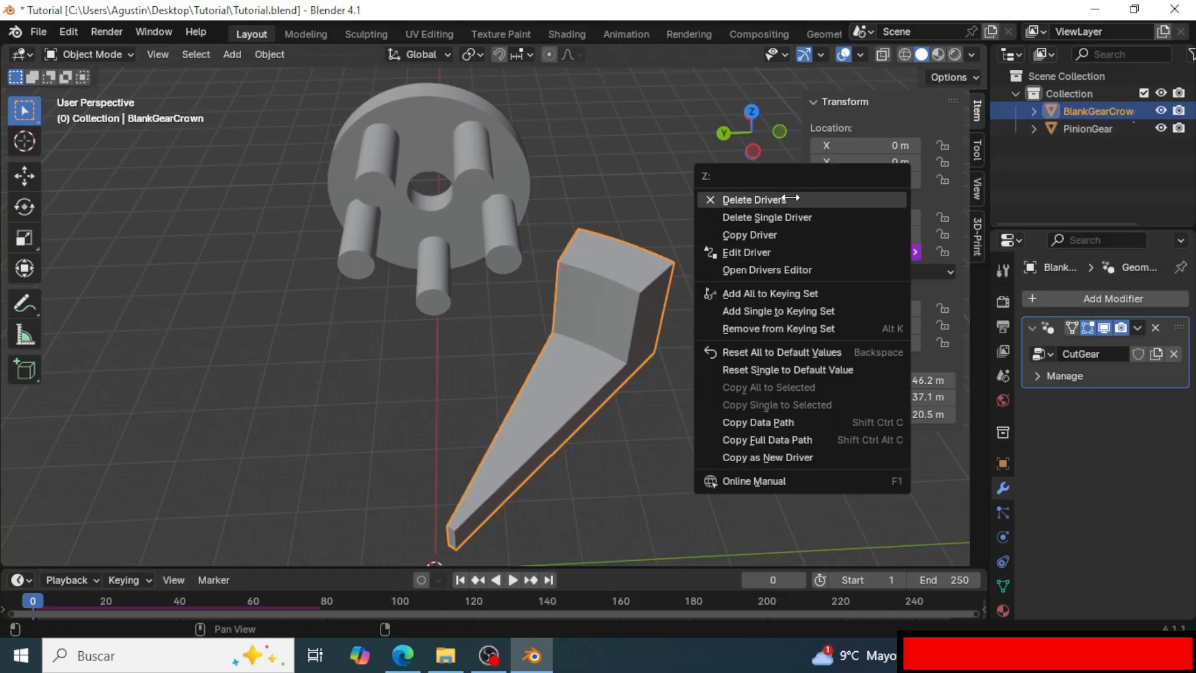
click(727, 199)
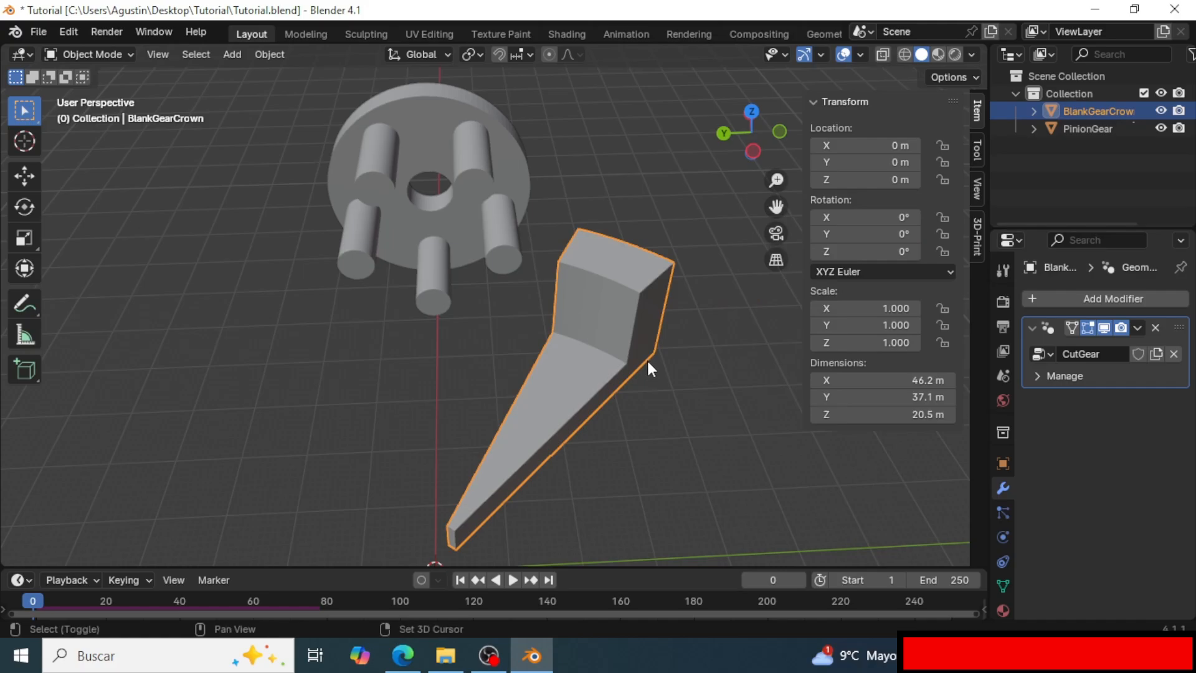
shift+middle_drag(648, 360, 647, 283)
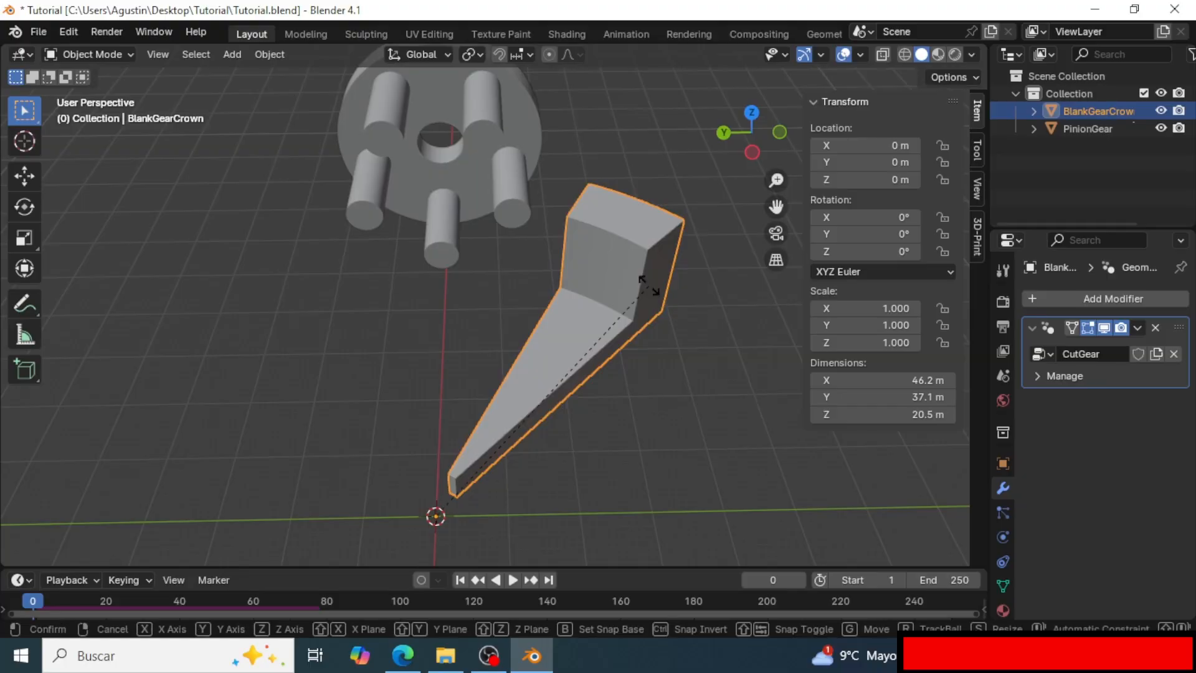
key(r)
key(z)
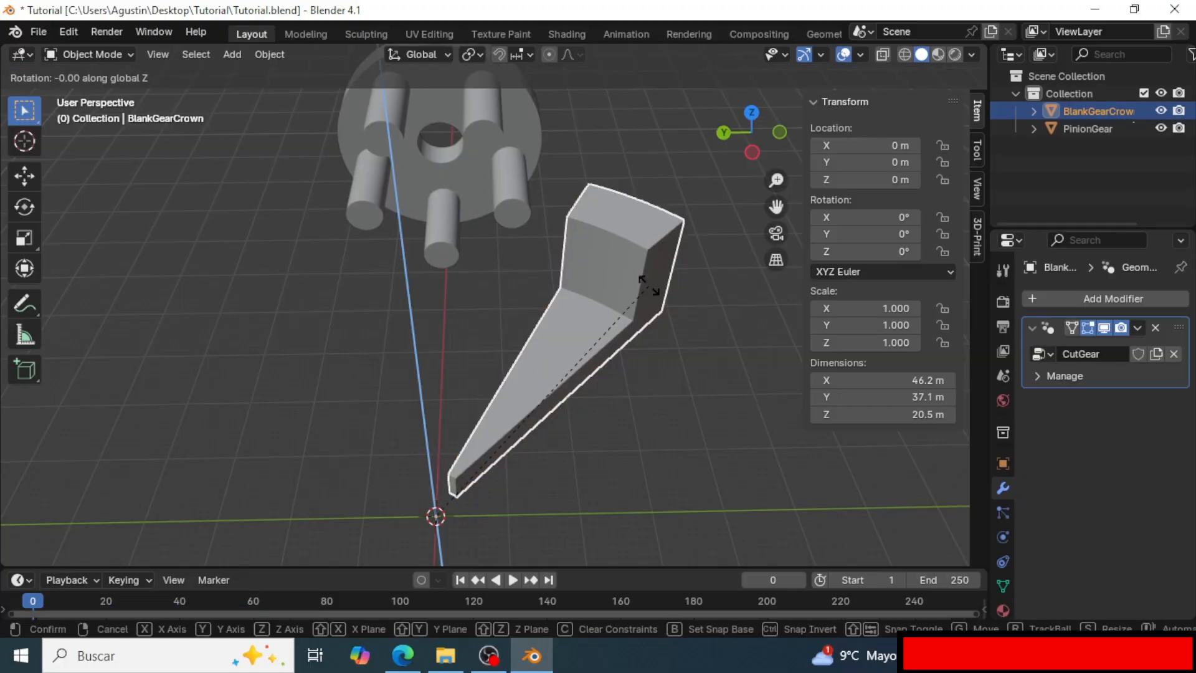
text(-45)
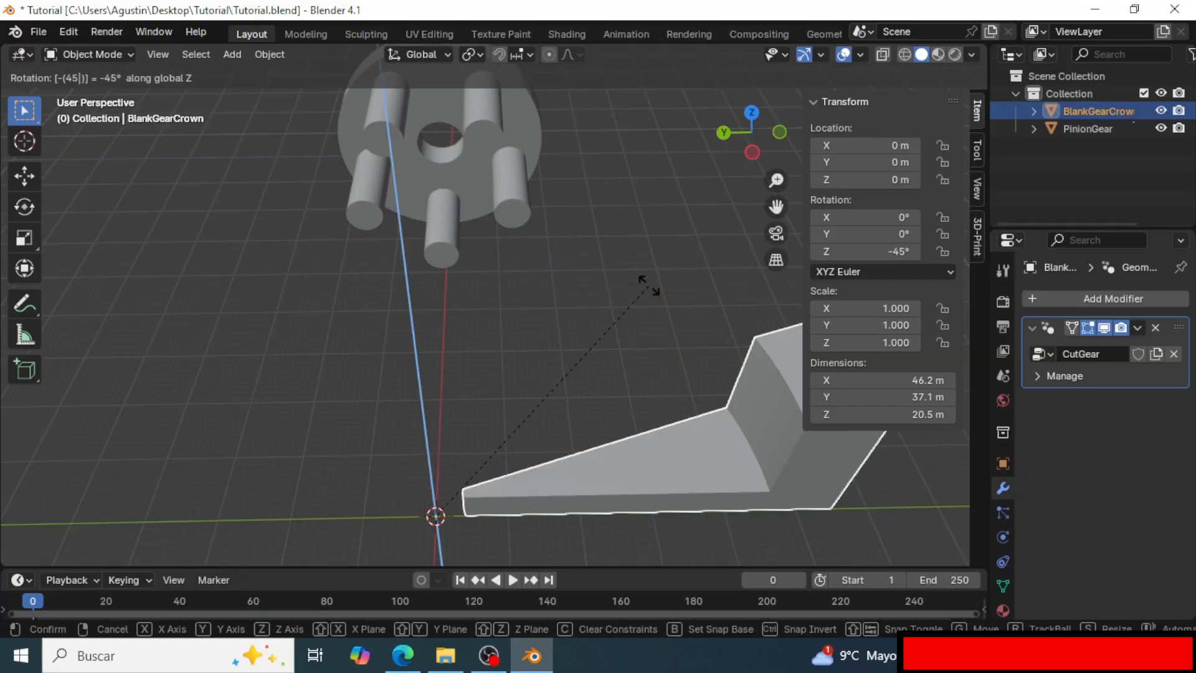
key(BackSpace)
key(BackSpace)
key(BackSpace)
text(-45)
key(minus)
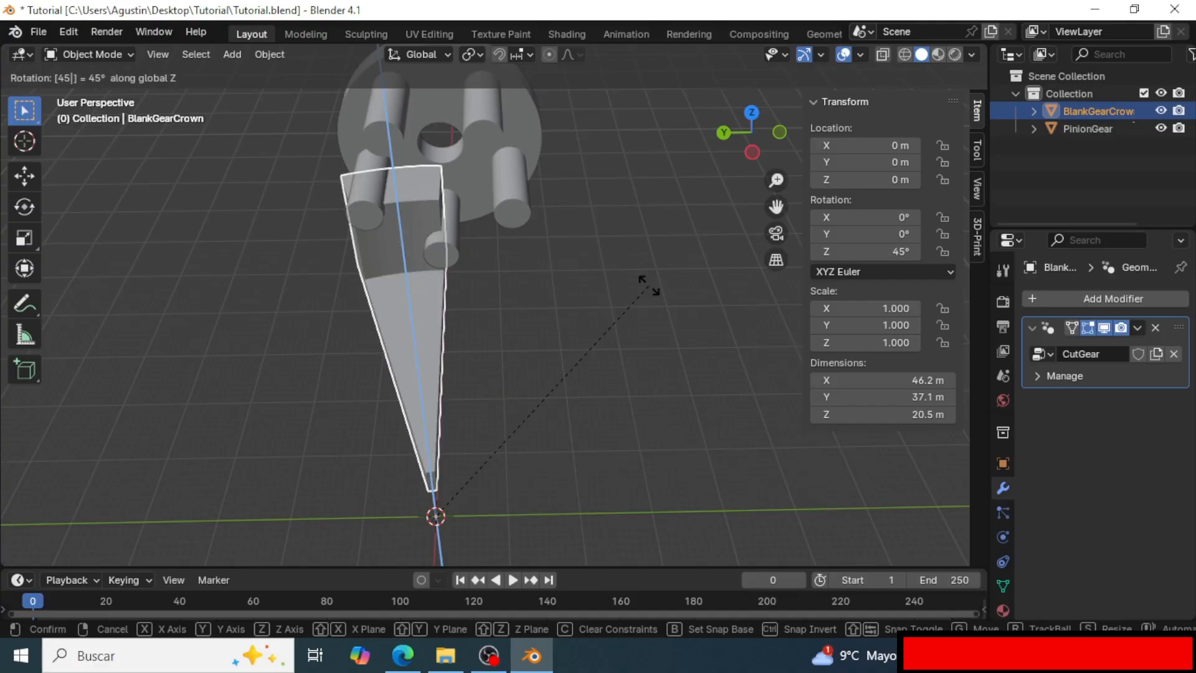
key(Return)
Play the first frames to examine the cut with the sector standing still, return to frame 0 and reselect the crown sector.
middle_drag(644, 283, 410, 305)
click(536, 305)
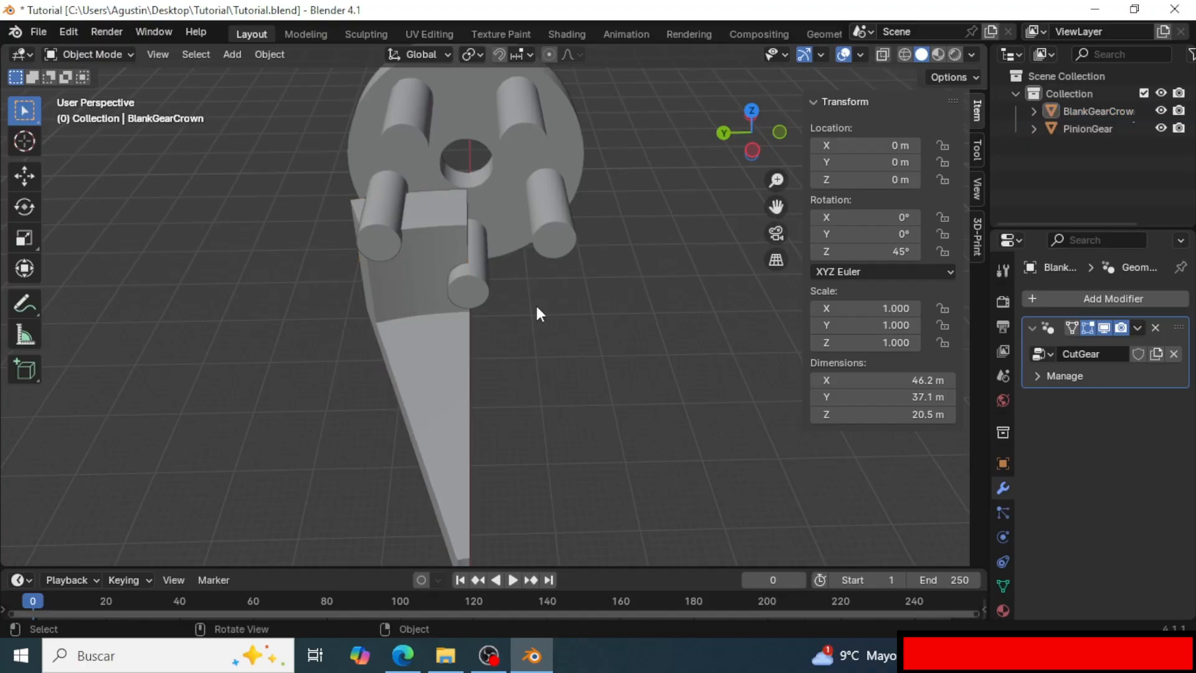
middle_drag(536, 305, 522, 270)
key(space)
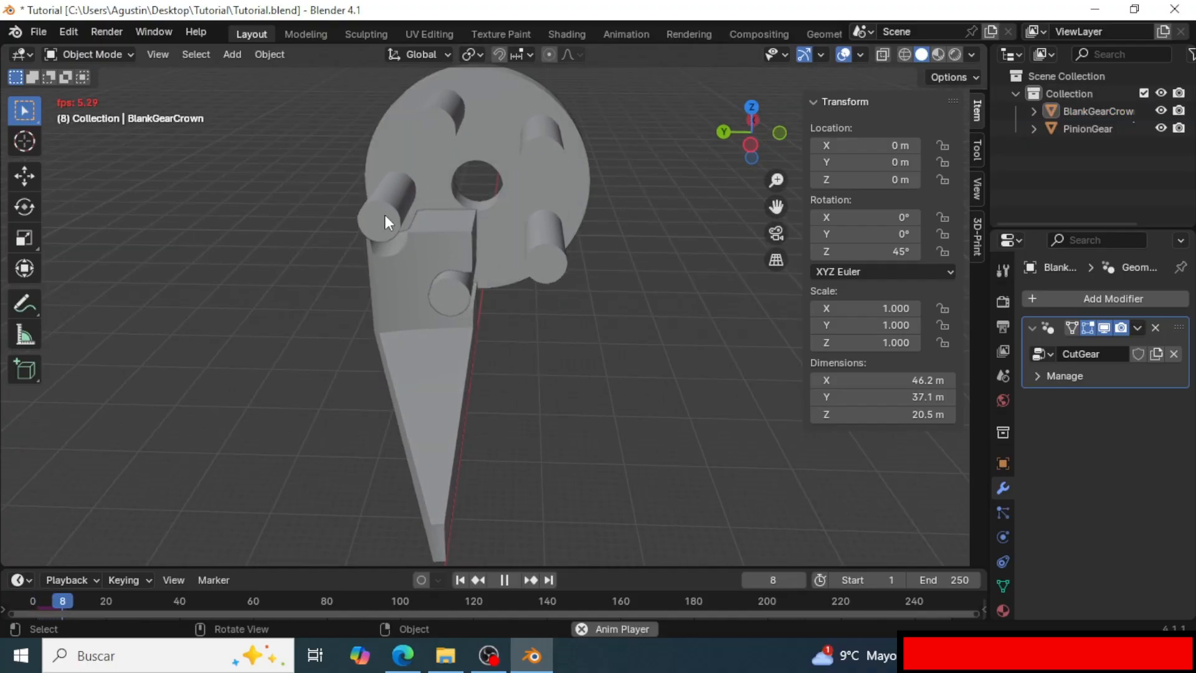
key(space)
drag(79, 598, 34, 600)
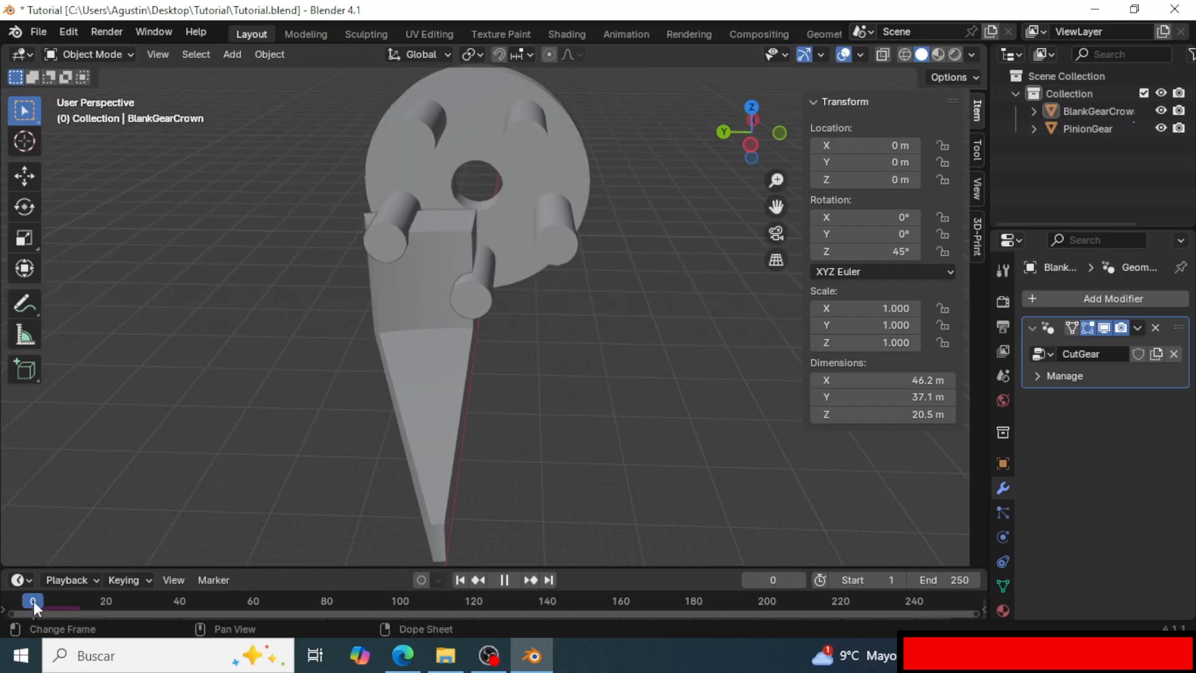
click(392, 392)
middle_drag(392, 392, 504, 424)
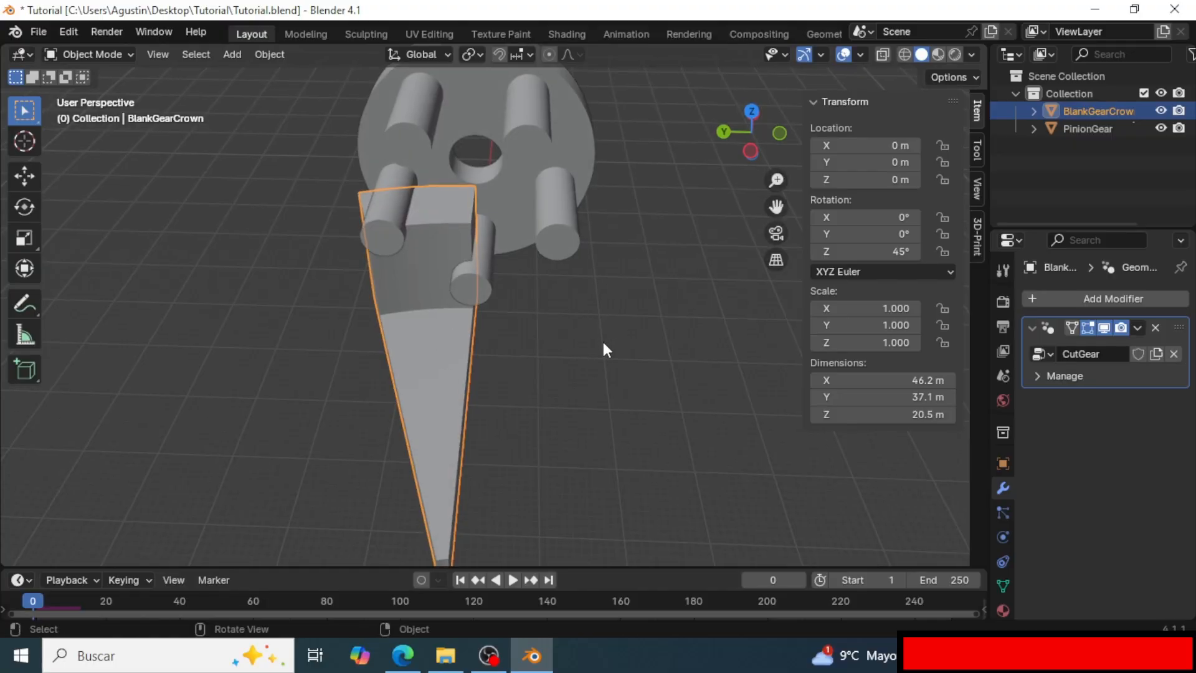
Rotate the crown gear segment -18° about the global Z axis and check its position against the pinion's pins.
key(r)
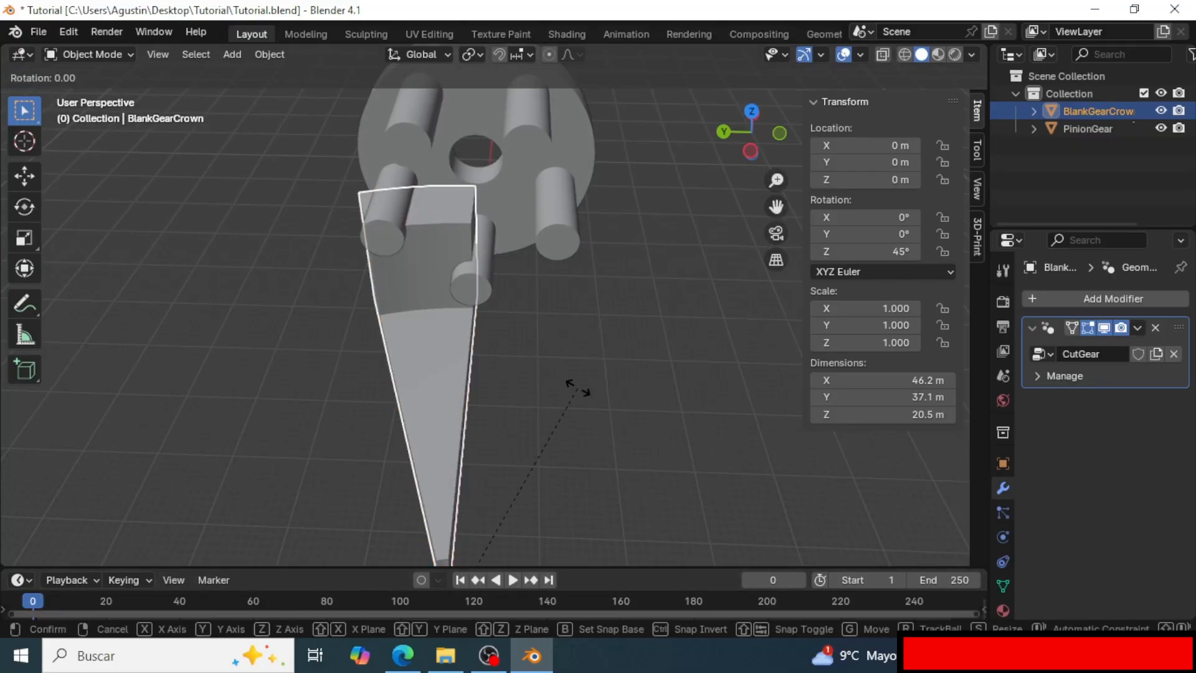
key(z)
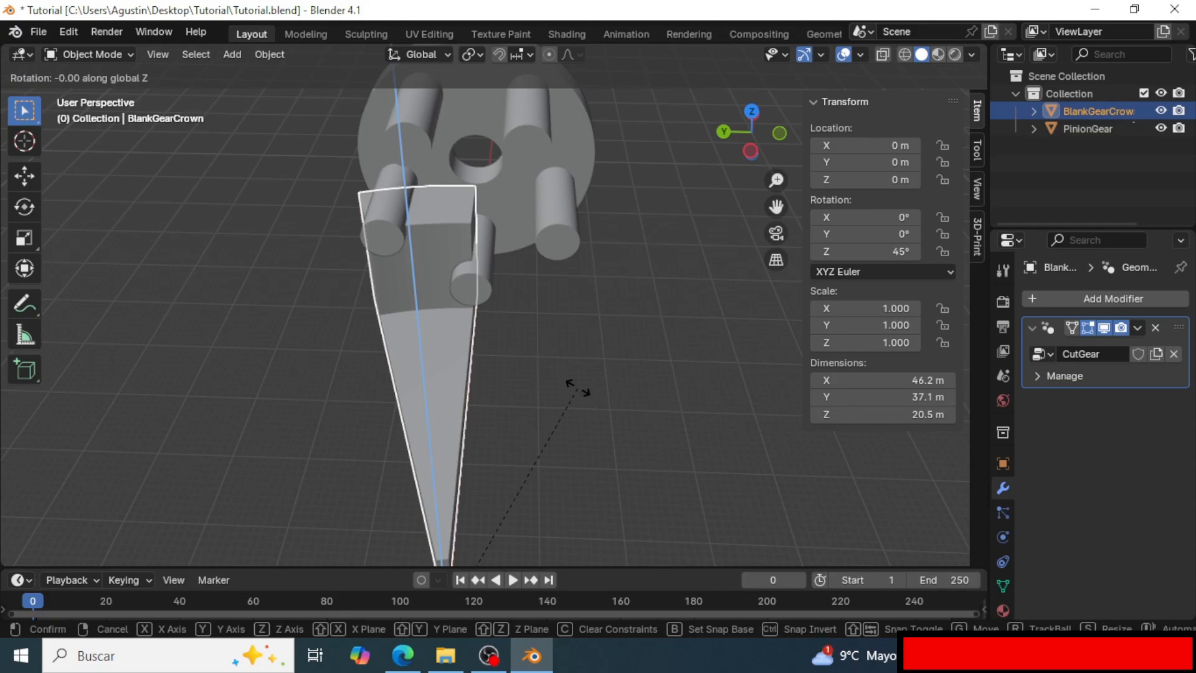
text(-18)
key(Return)
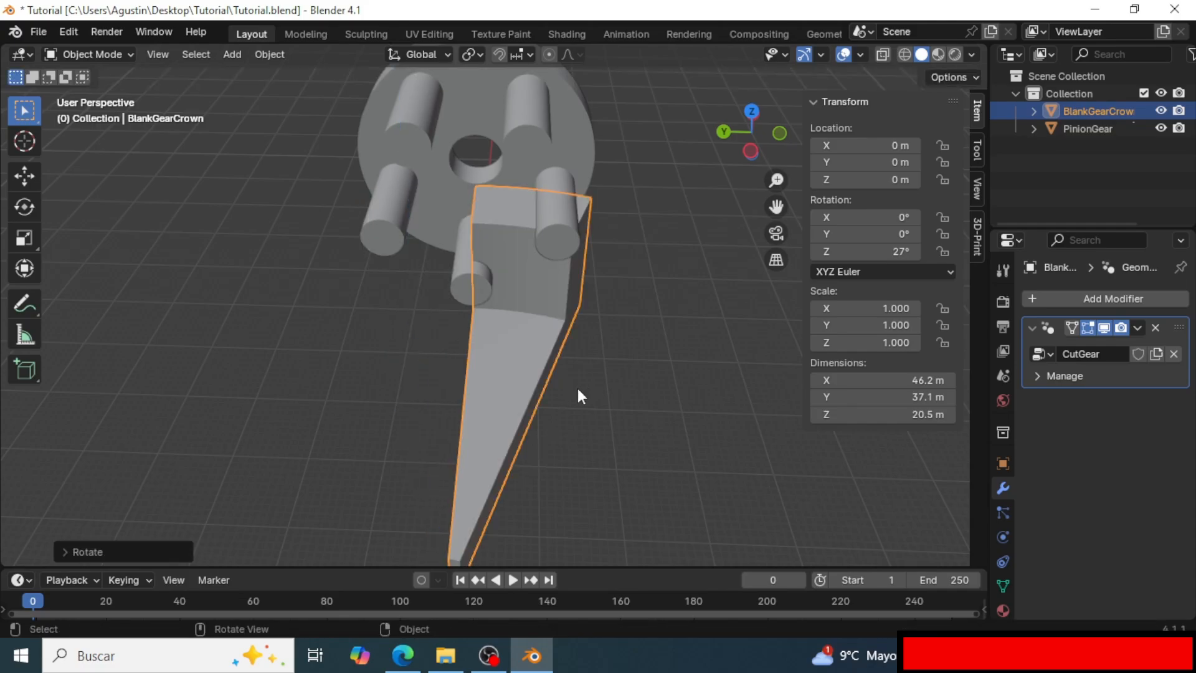
click(450, 396)
middle_drag(451, 396, 536, 365)
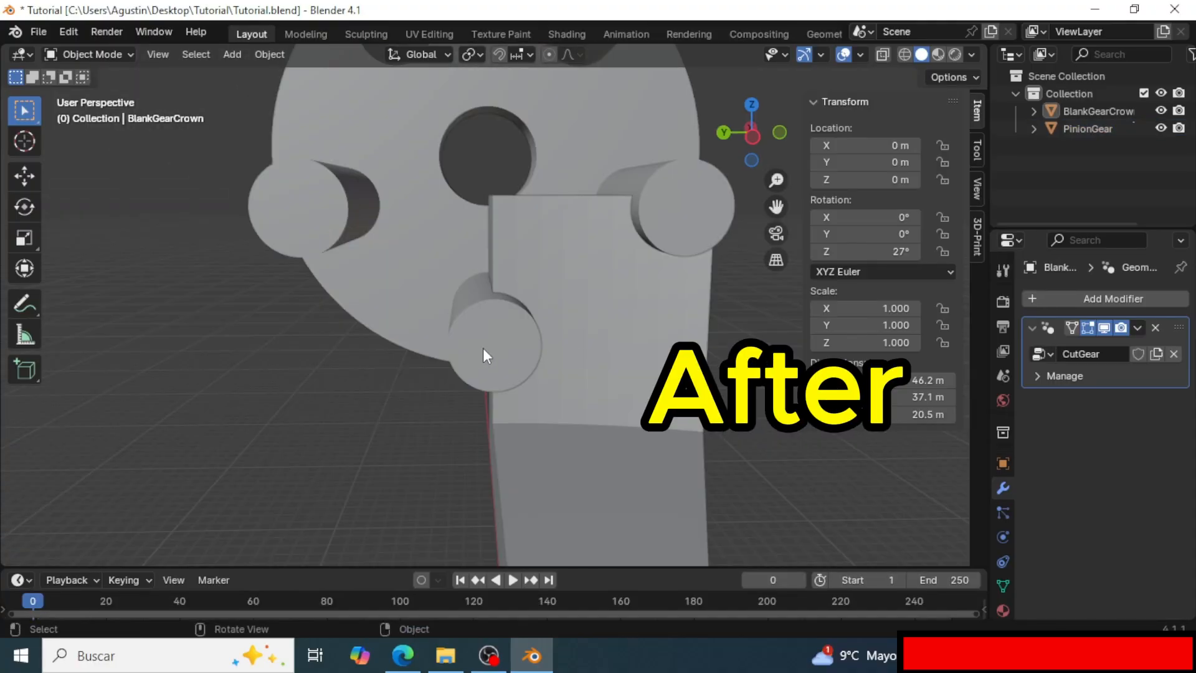
middle_drag(483, 347, 511, 257)
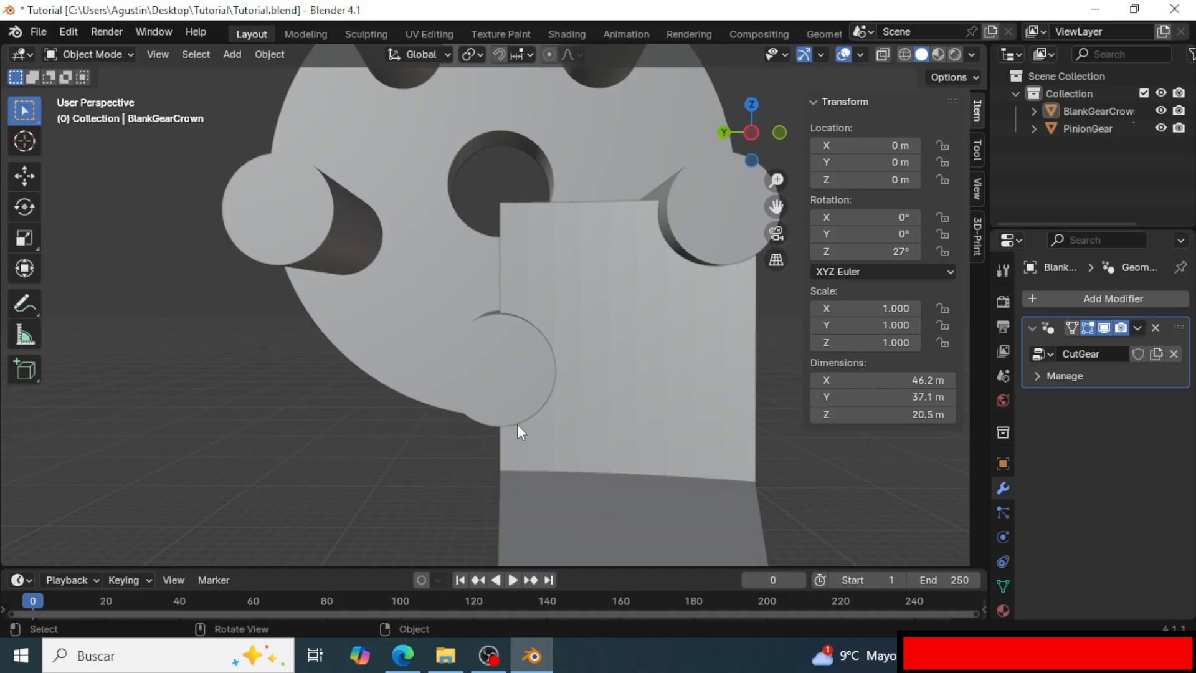
scroll(502, 433, down, 5)
middle_drag(501, 432, 507, 326)
Rotate the crown gear segment by another -18° about the global Z axis.
click(551, 364)
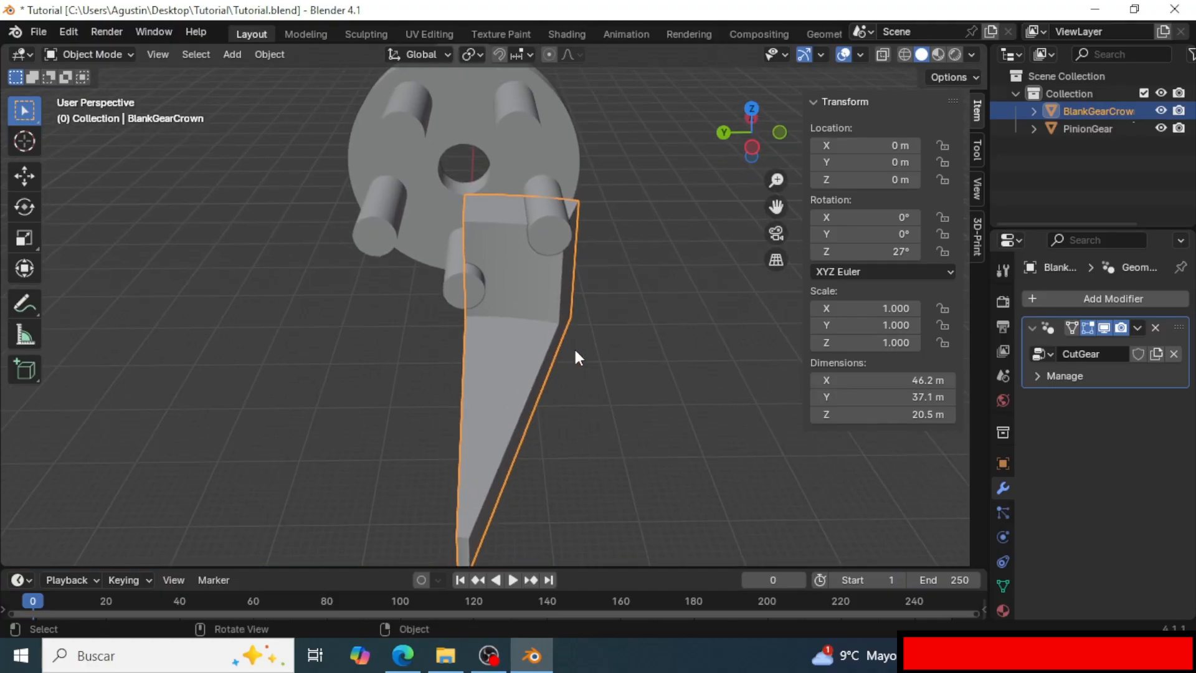
key(r)
text(z)
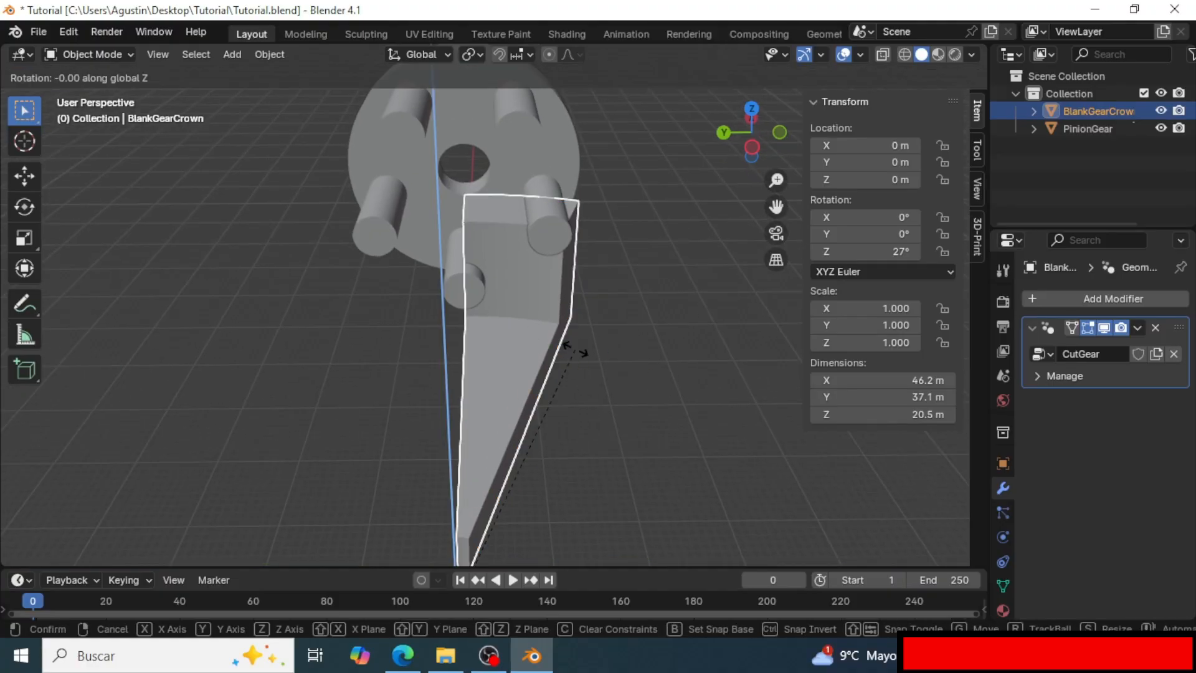
text(-18)
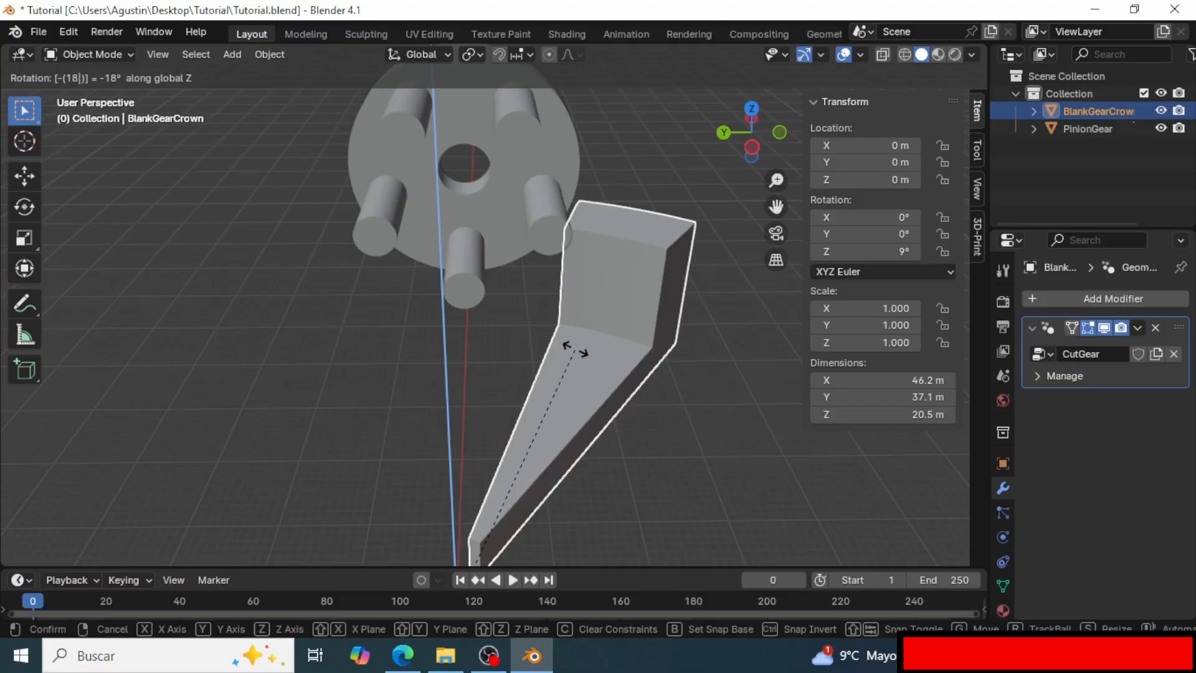
key(Return)
Rotate the crown gear segment a further -18° about Z to move it fully clear of the pinion.
middle_drag(530, 333, 556, 366)
click(469, 322)
click(557, 367)
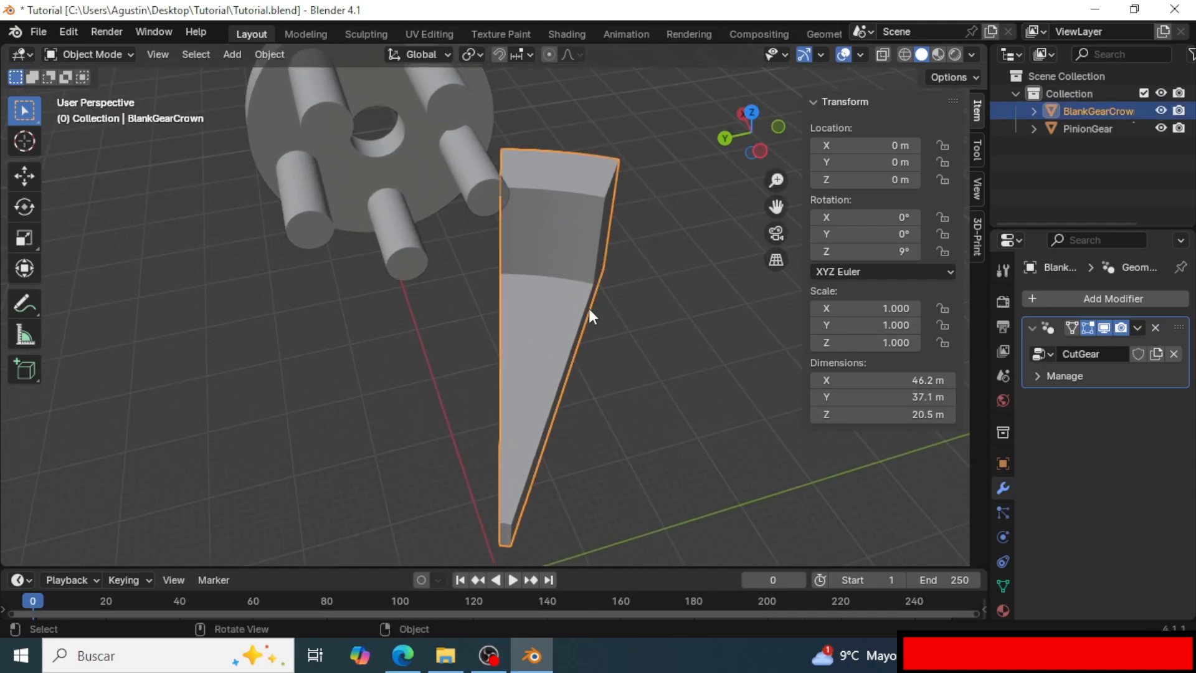
key(r)
text(z)
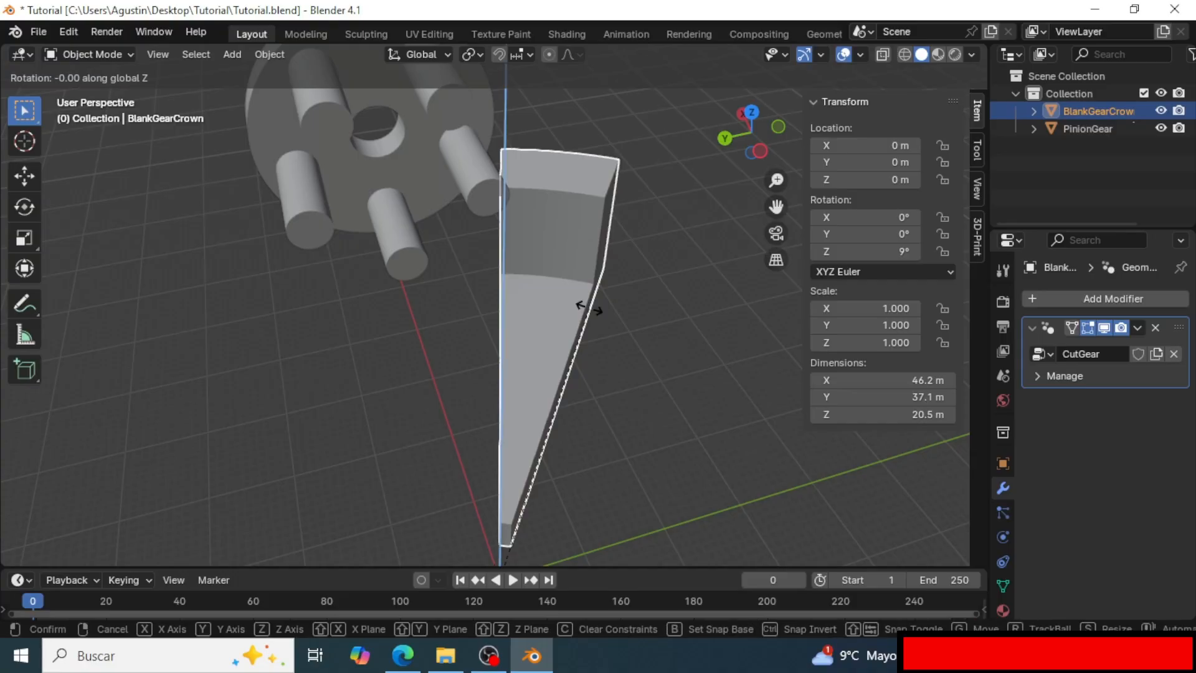
text(-18)
key(Return)
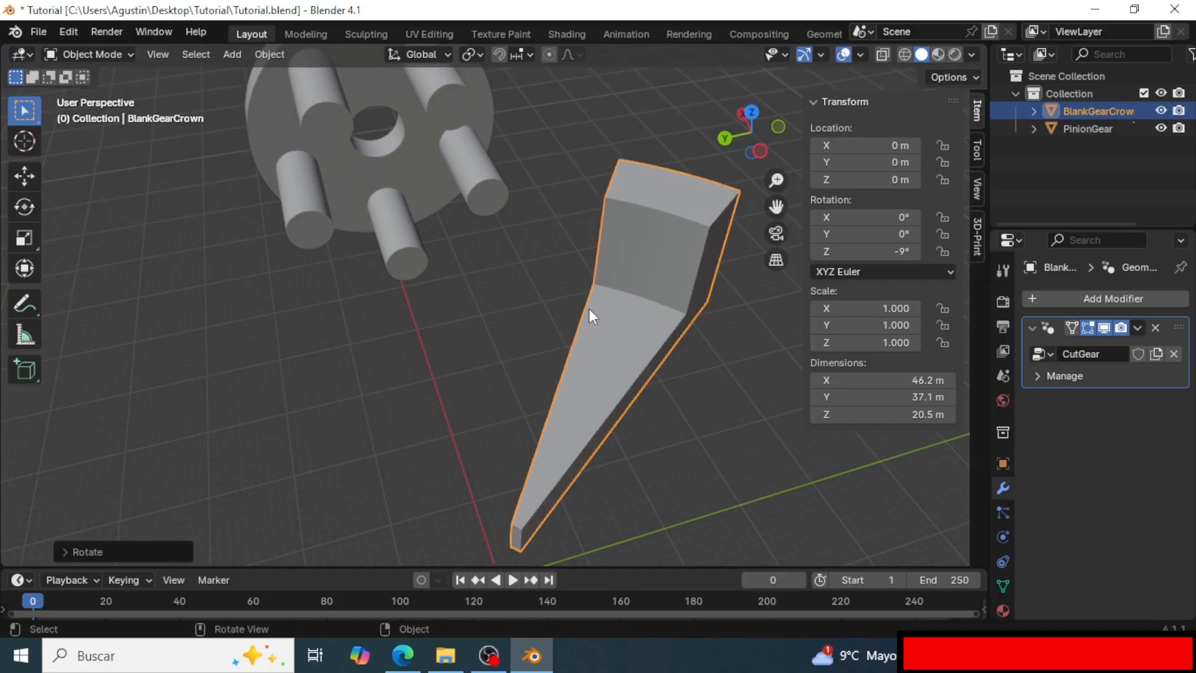
Apply the crown gear segment's rotation so its current orientation is the zero rotation.
ctrl+scroll(535, 268, up, 4)
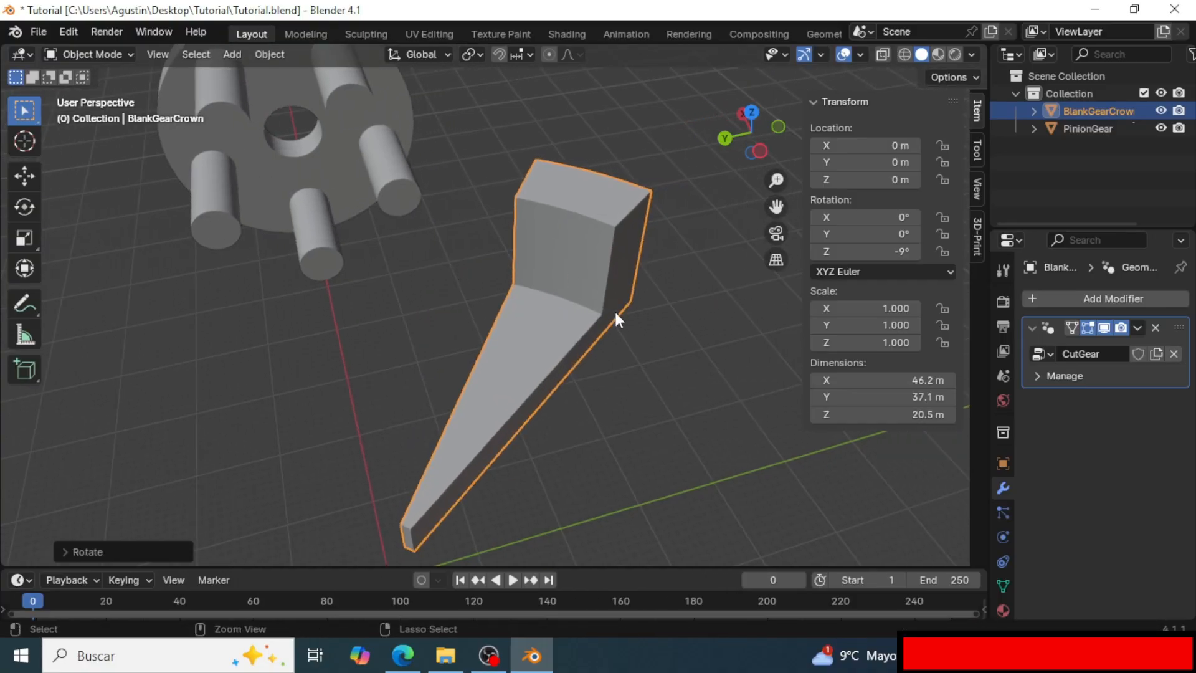
key(ctrl+a)
click(528, 312)
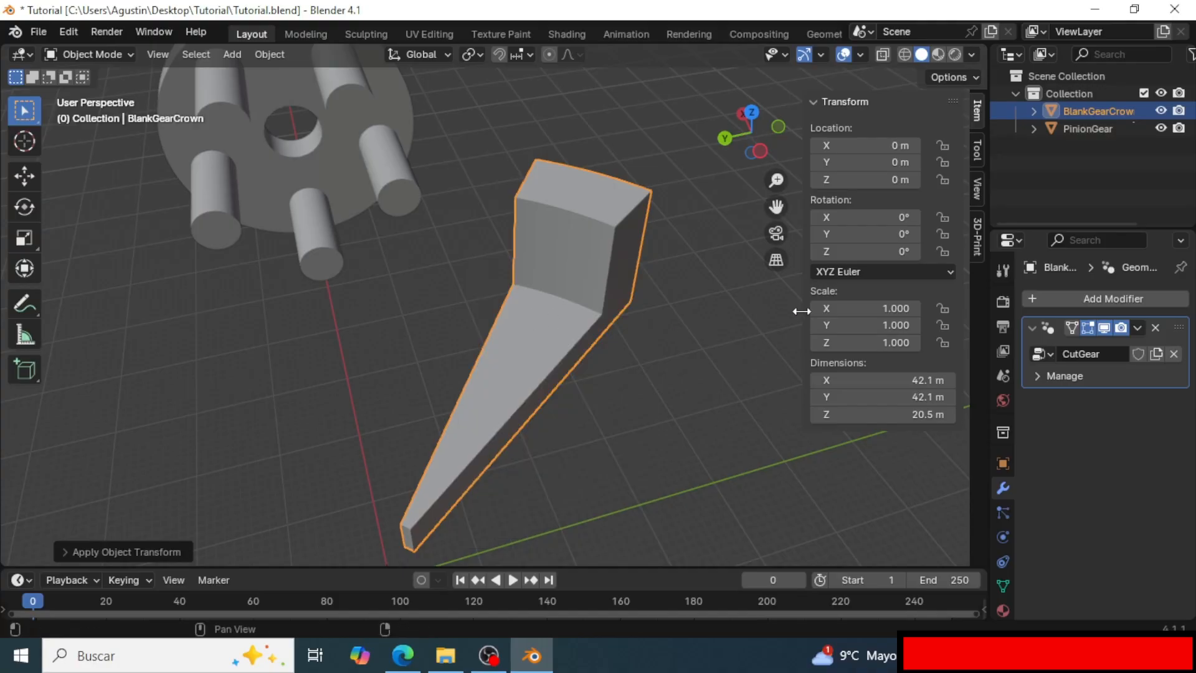
Add a driver to the crown segment's Z rotation with the scripted expression var / 4.
right_click(869, 252)
click(747, 294)
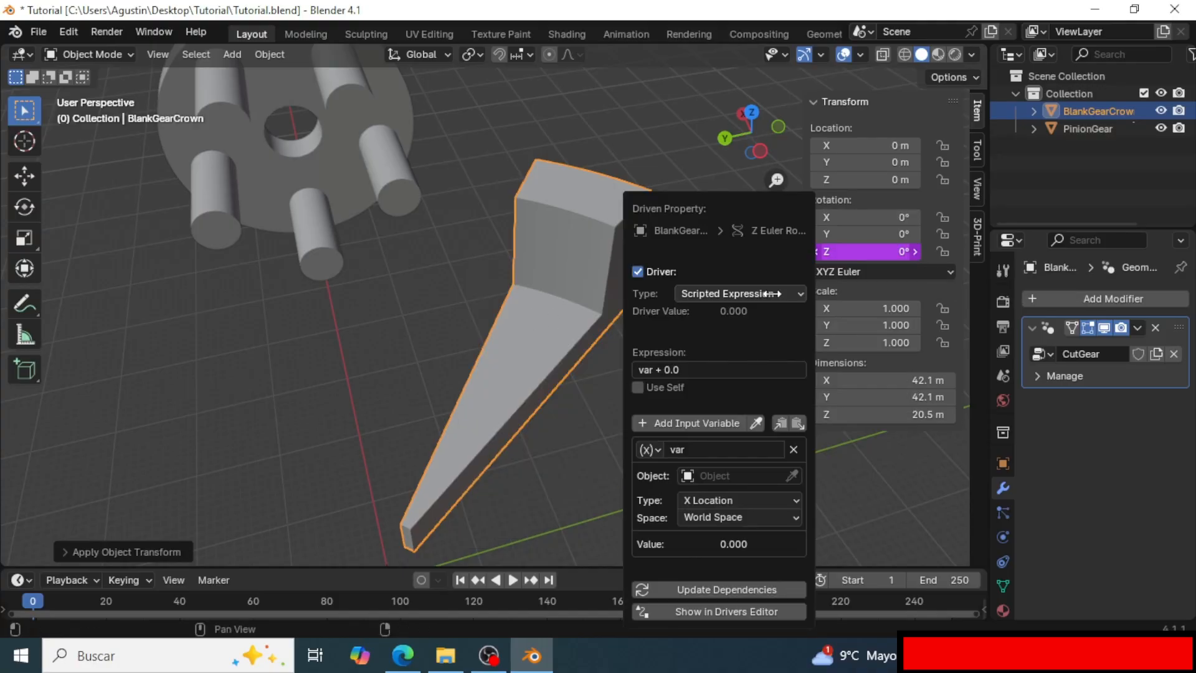
click(723, 372)
text(va)
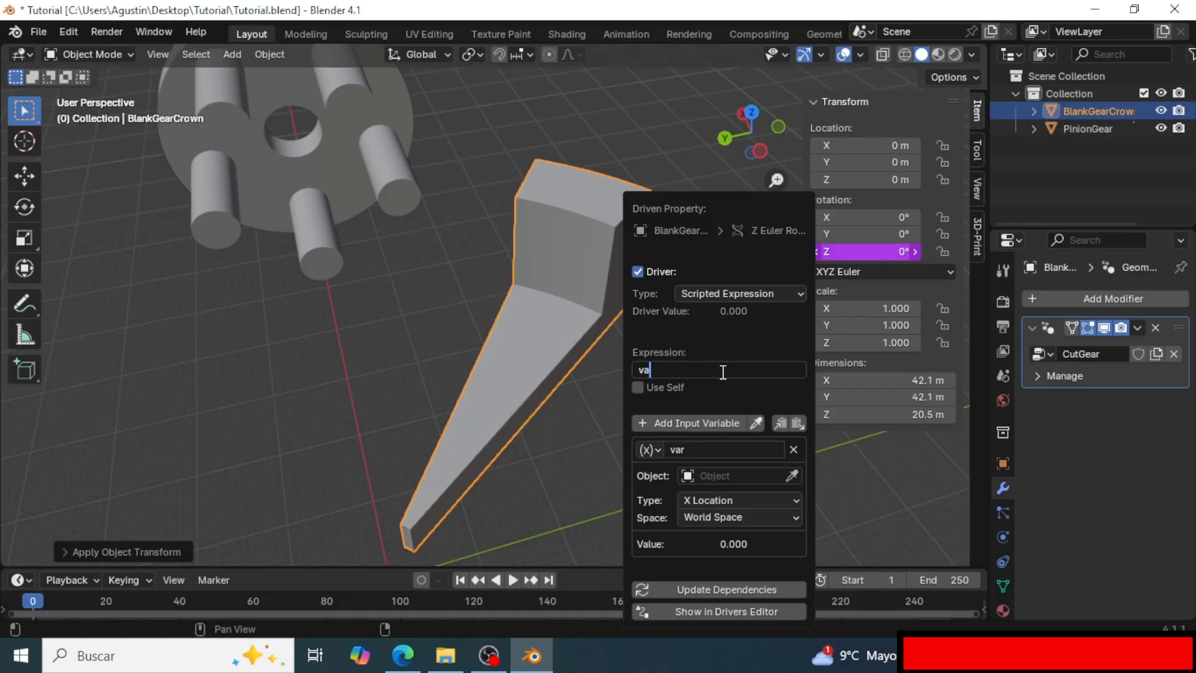
text(r / 4)
key(Return)
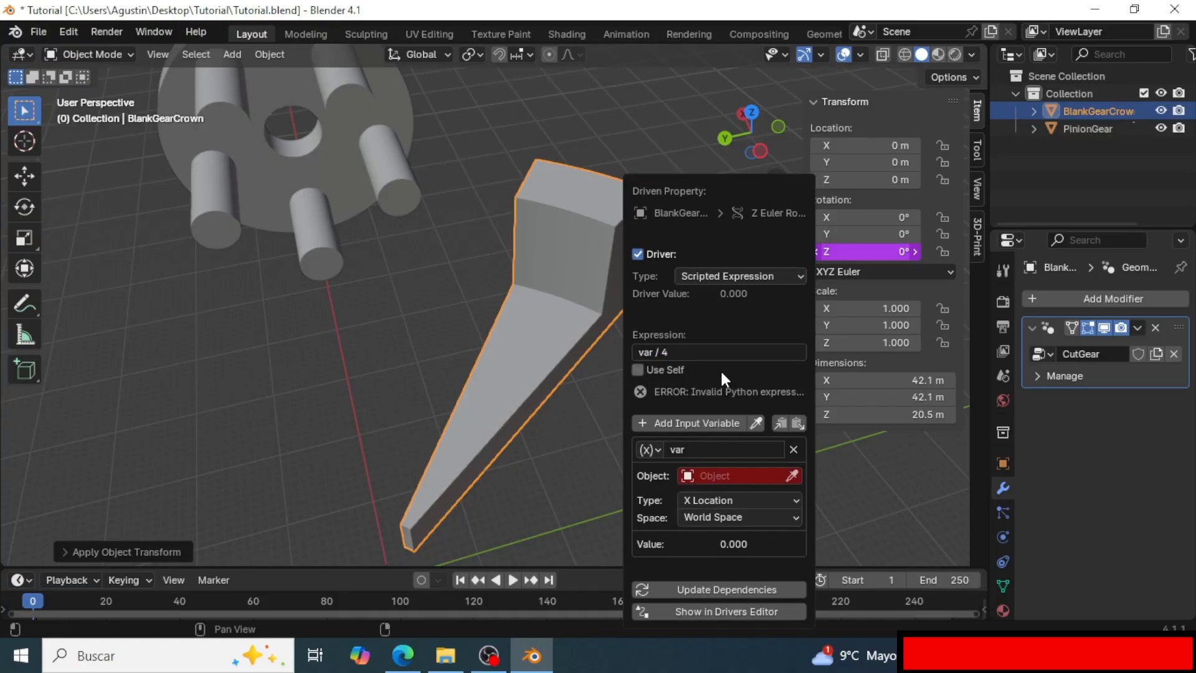
Link the driver's variable to PinionGear and have it read that object's X Rotation.
click(792, 475)
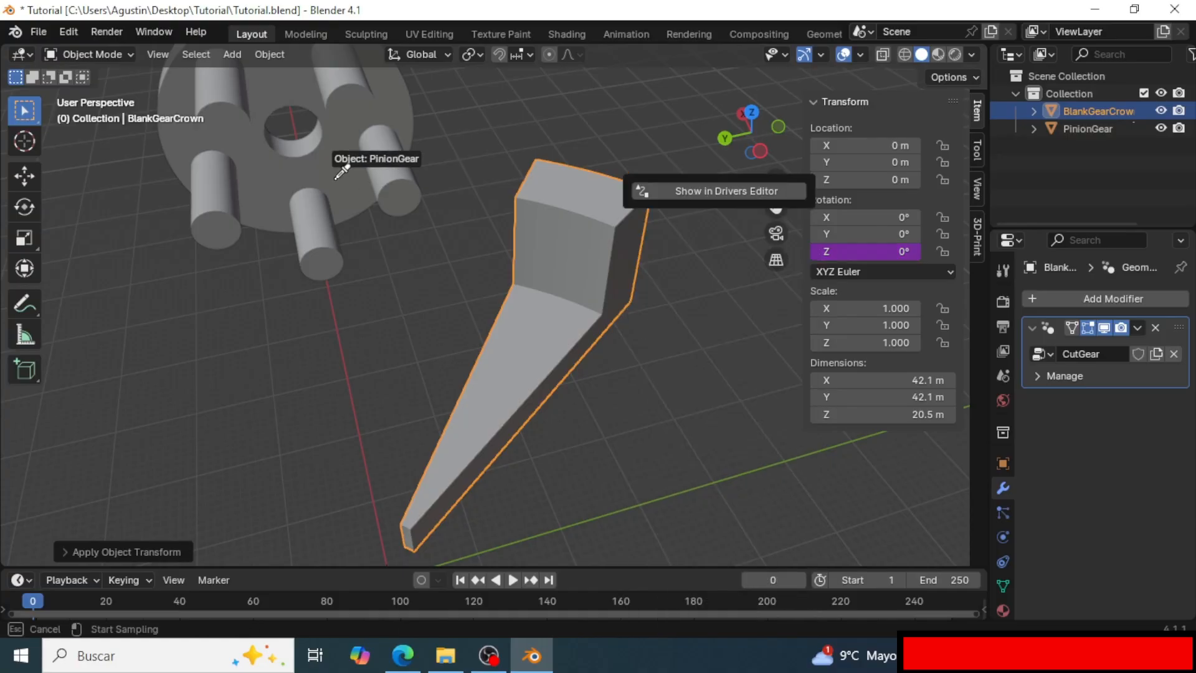
click(336, 176)
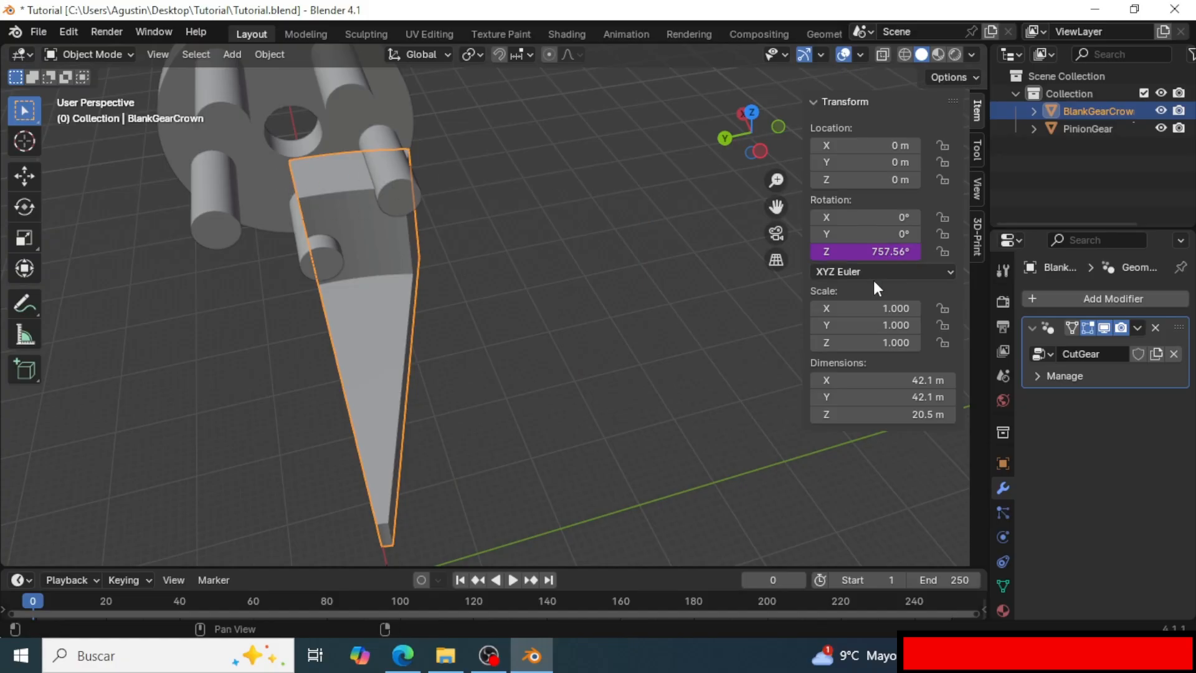
right_click(882, 250)
click(803, 303)
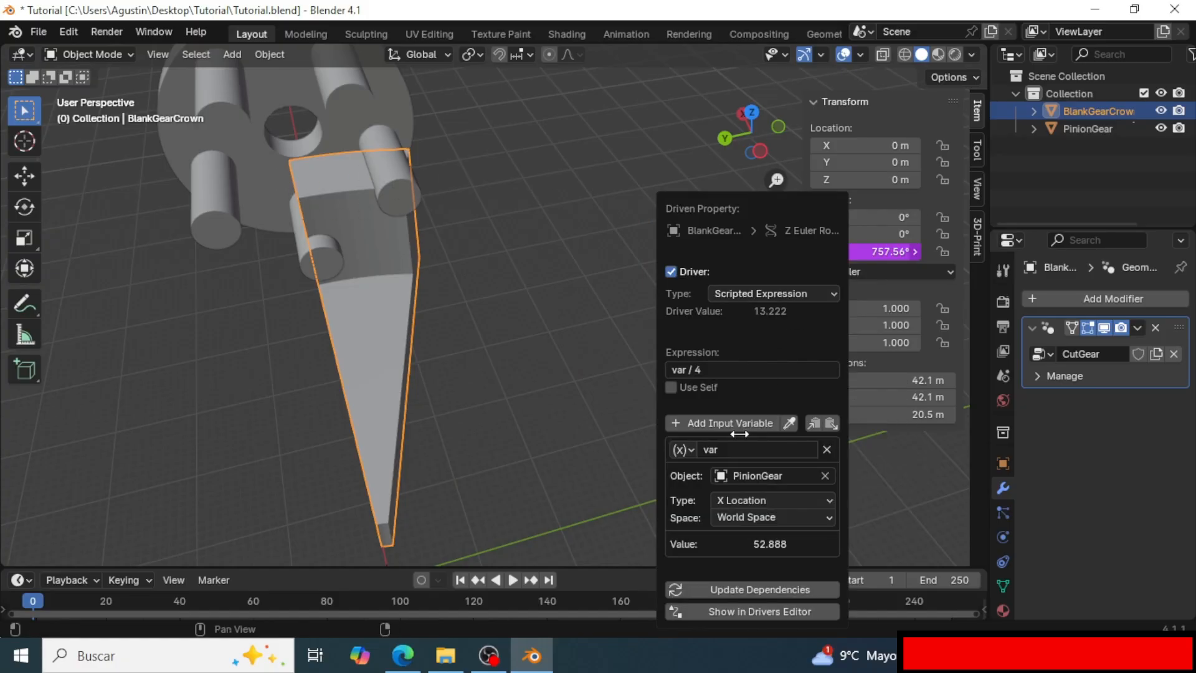
click(776, 500)
click(747, 336)
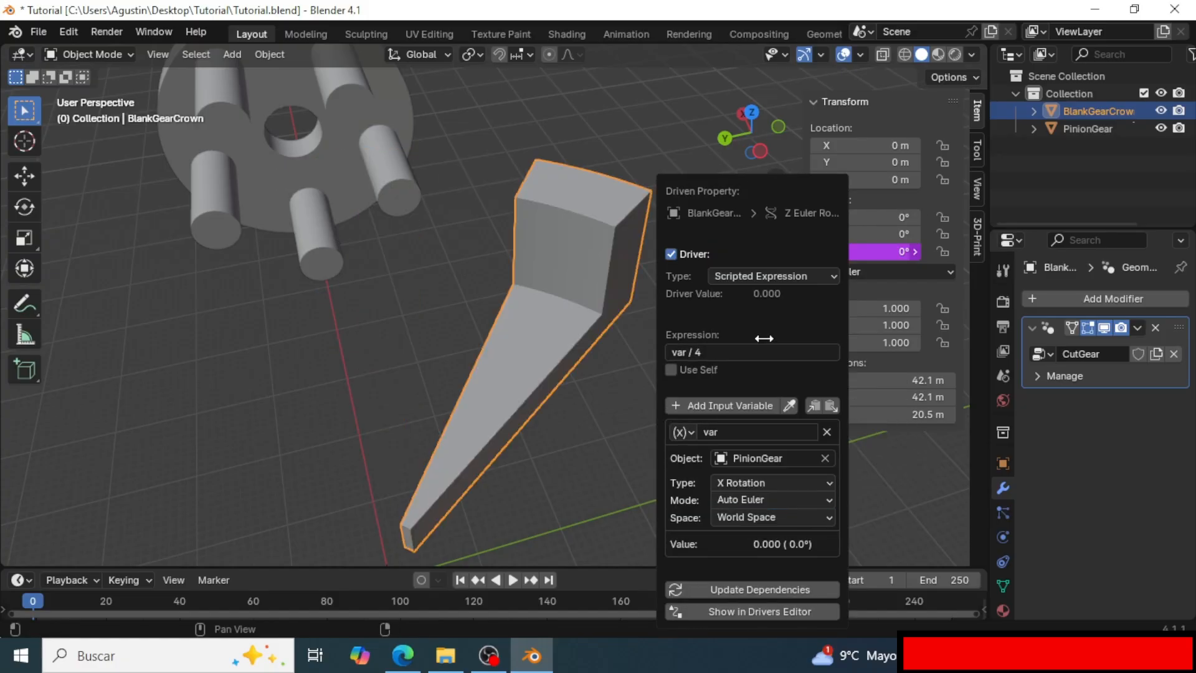
click(670, 443)
Play the animation until the crown segment has passed the pinion, stop it and inspect the cut tooth.
scroll(671, 442, down, 1)
middle_drag(670, 442, 644, 434)
scroll(644, 434, up, 1)
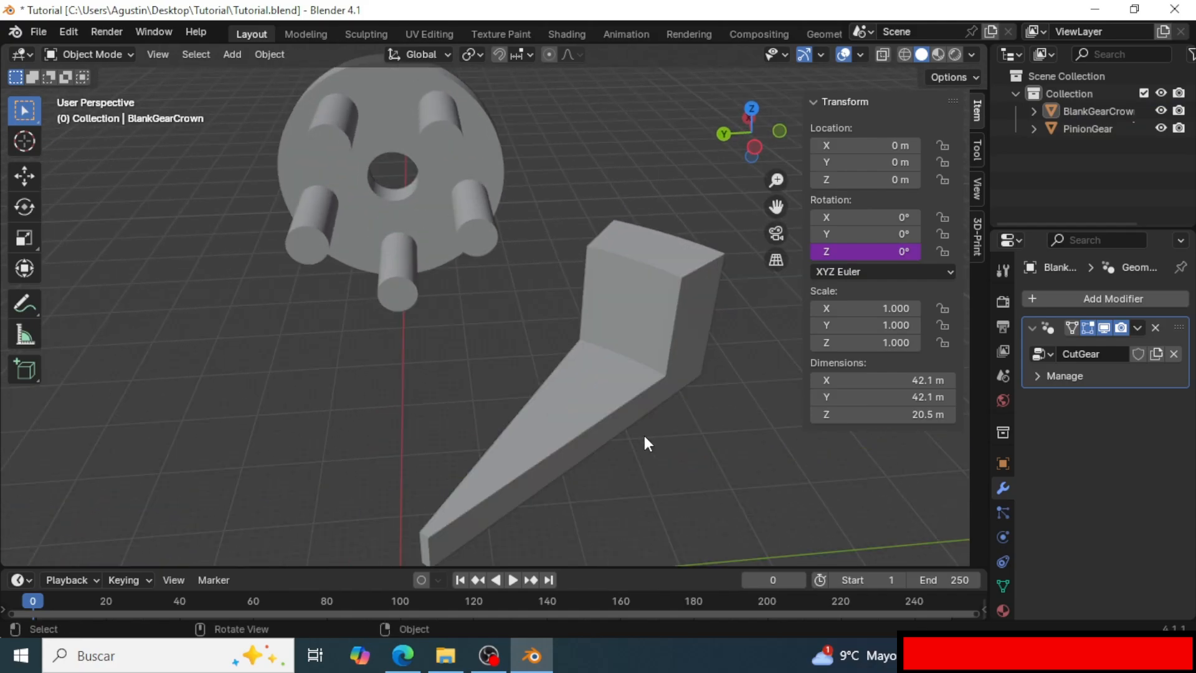
key(space)
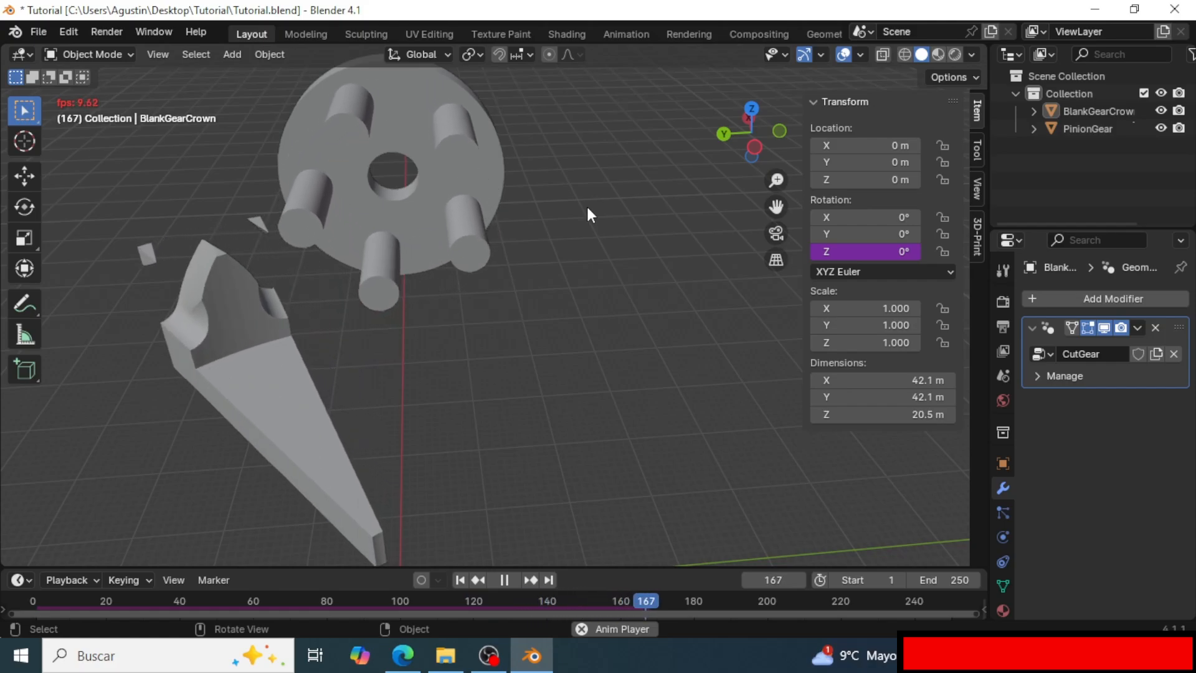
key(space)
scroll(324, 260, up, 4)
middle_drag(309, 330, 393, 284)
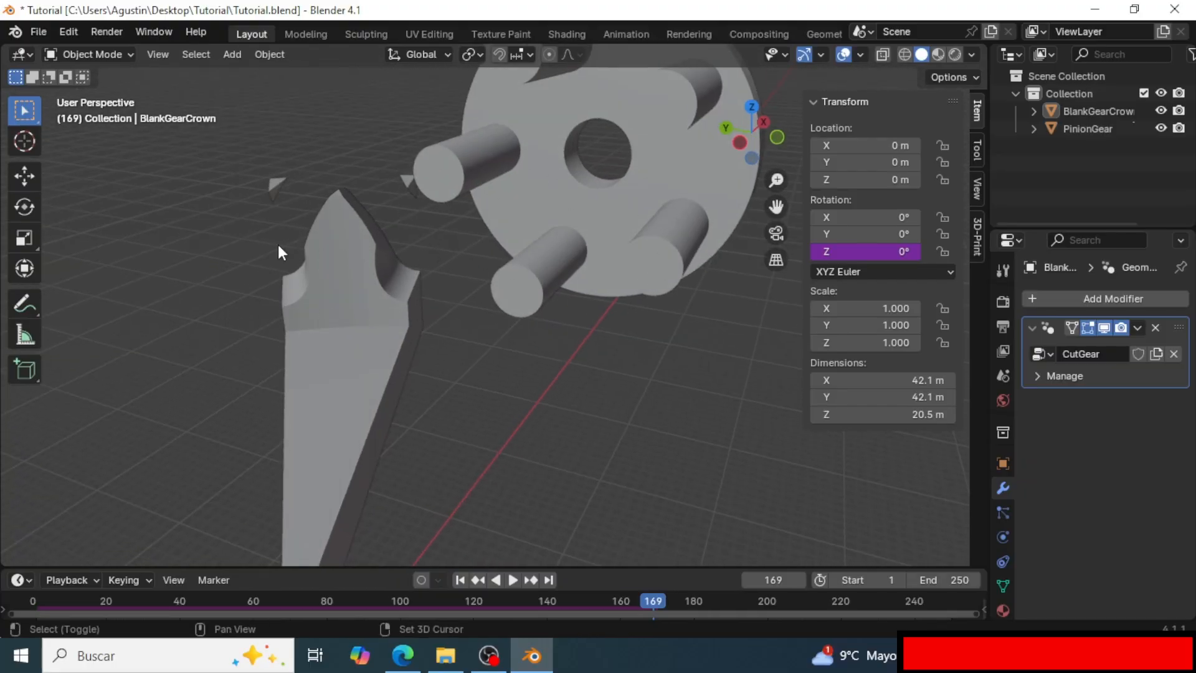
middle_drag(280, 253, 587, 225)
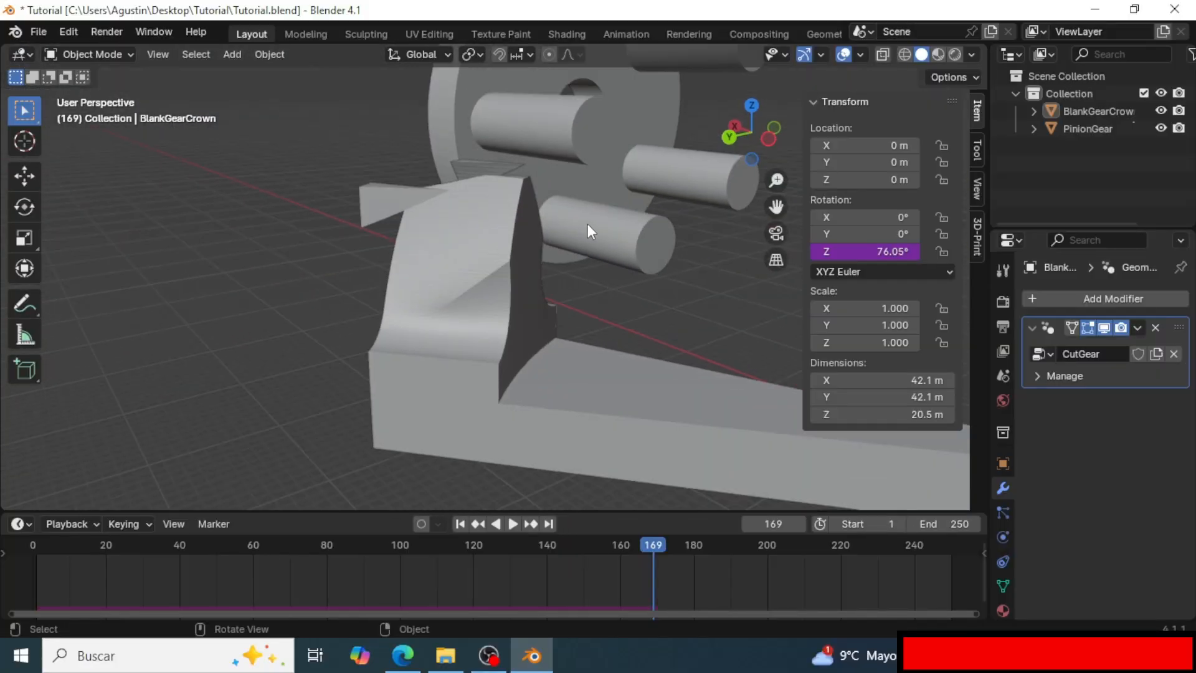
Enlarge the timeline and move PinionGear's last rotation keyframe to frame 250.
click(586, 220)
drag(609, 508, 601, 449)
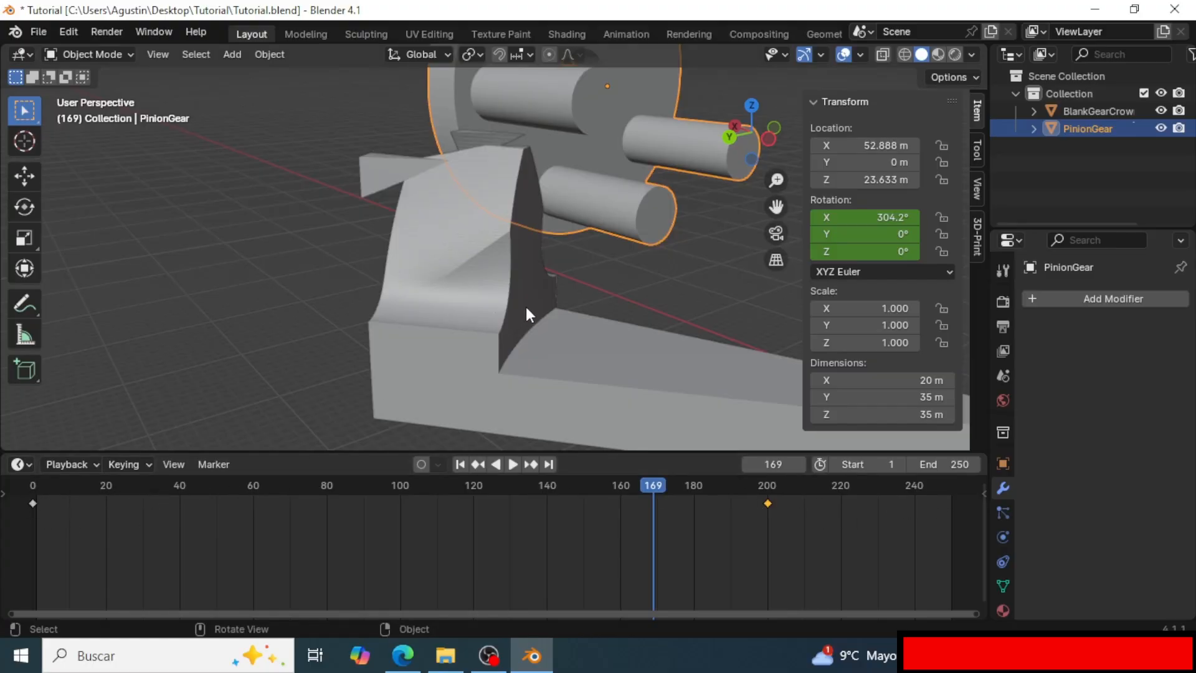
middle_drag(527, 309, 481, 325)
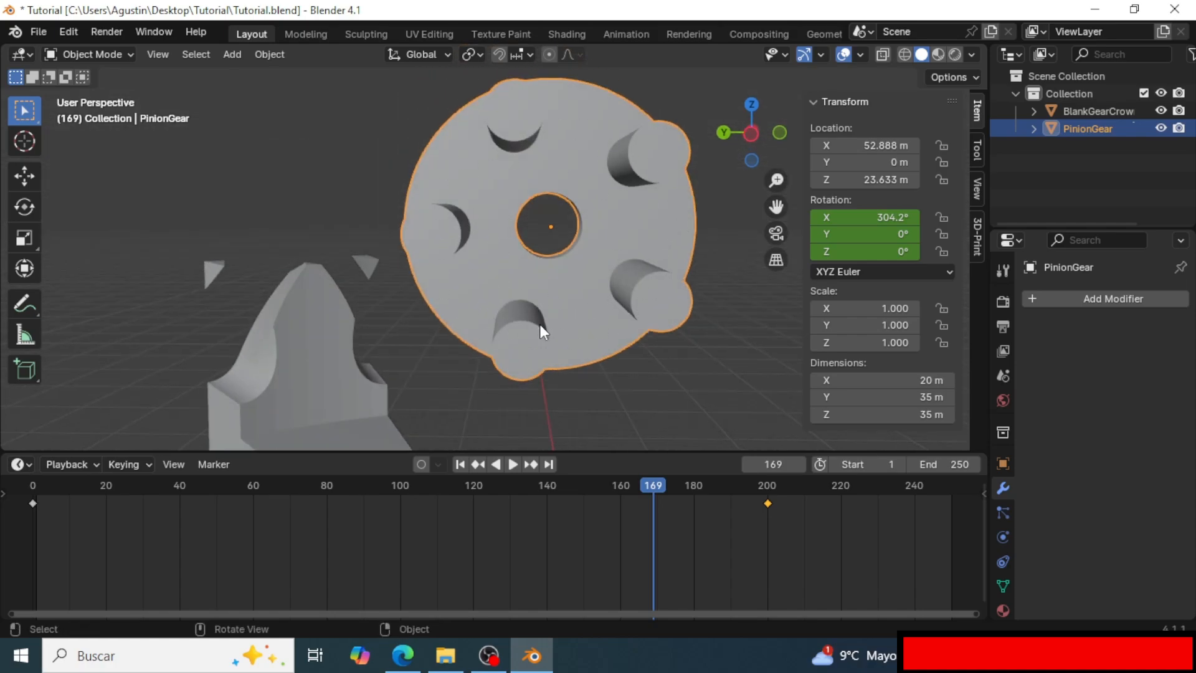
drag(768, 503, 954, 505)
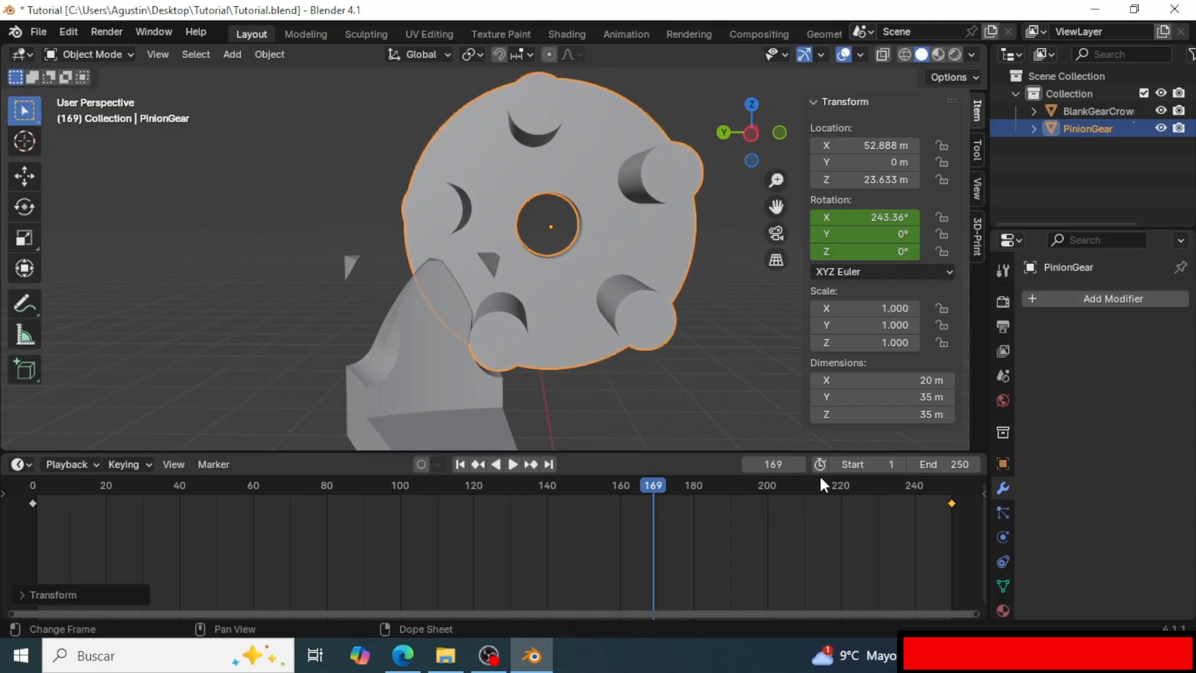
Replay the animation from frame 1, stop it at frame 169 and inspect the cut segment.
drag(647, 485, 36, 483)
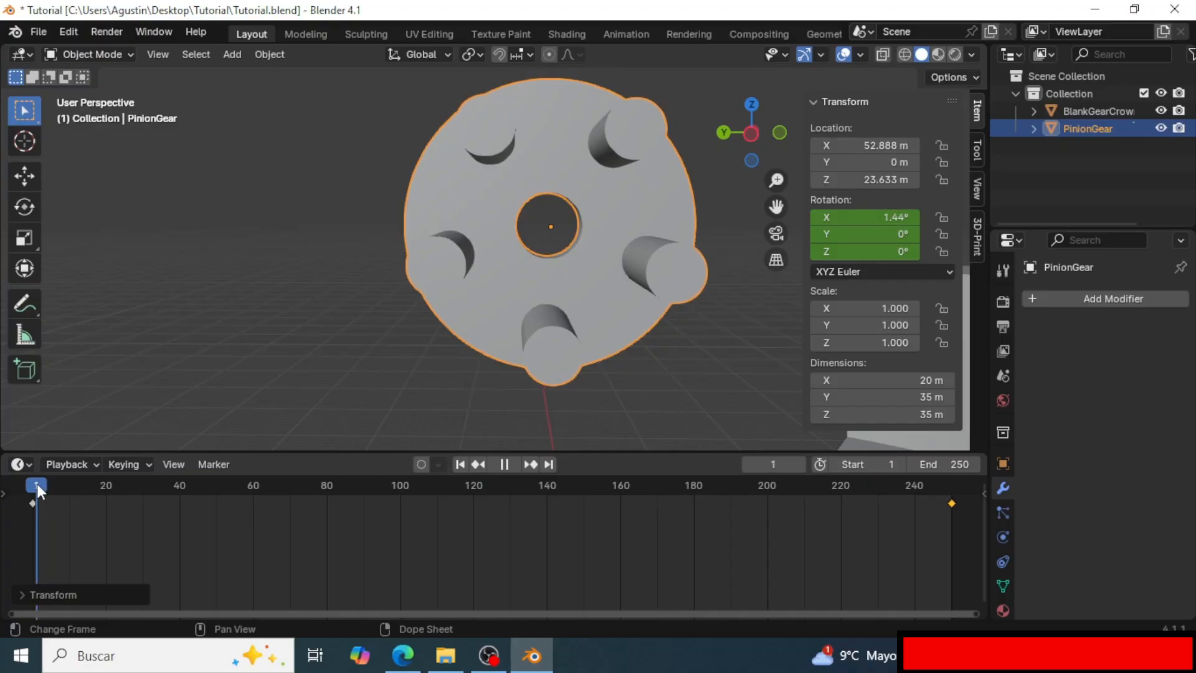
key(space)
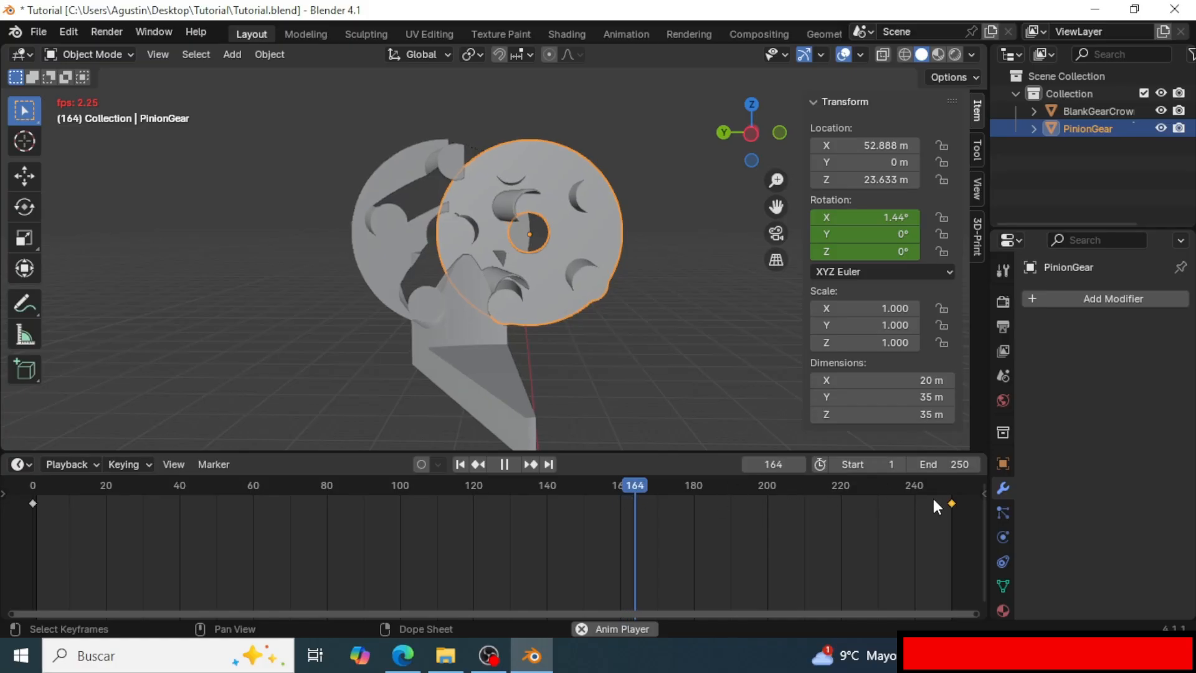
key(space)
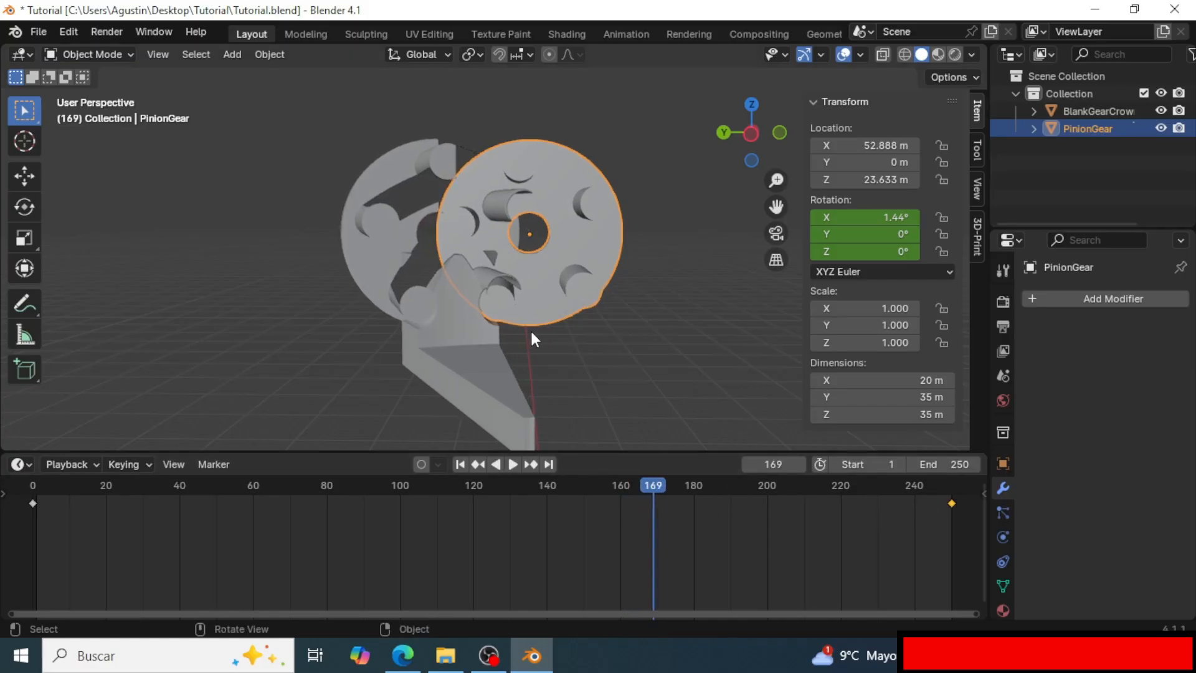
scroll(530, 342, up, 4)
mouse_move(526, 355)
middle_down()
mouse_move(643, 382)
mouse_move(542, 352)
mouse_move(427, 350)
mouse_move(546, 362)
middle_up()
Move PinionGear's last rotation keyframe to frame 100 and return to frame 0.
drag(954, 511, 643, 512)
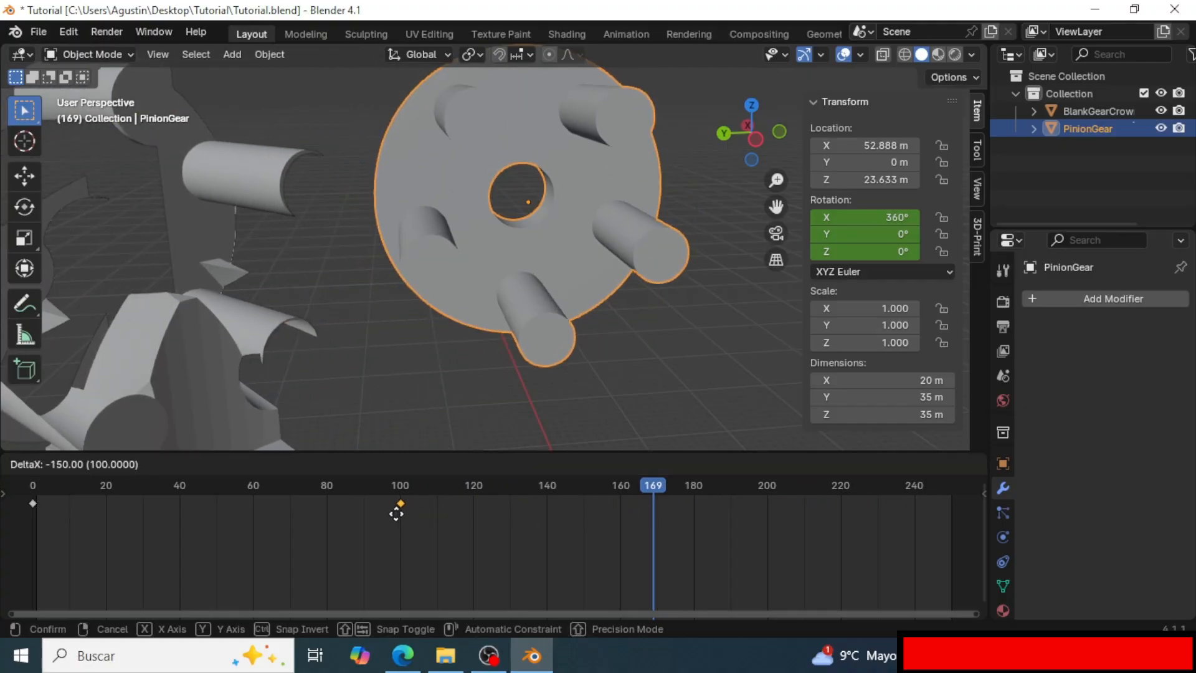
drag(396, 514, 397, 514)
drag(652, 485, 32, 508)
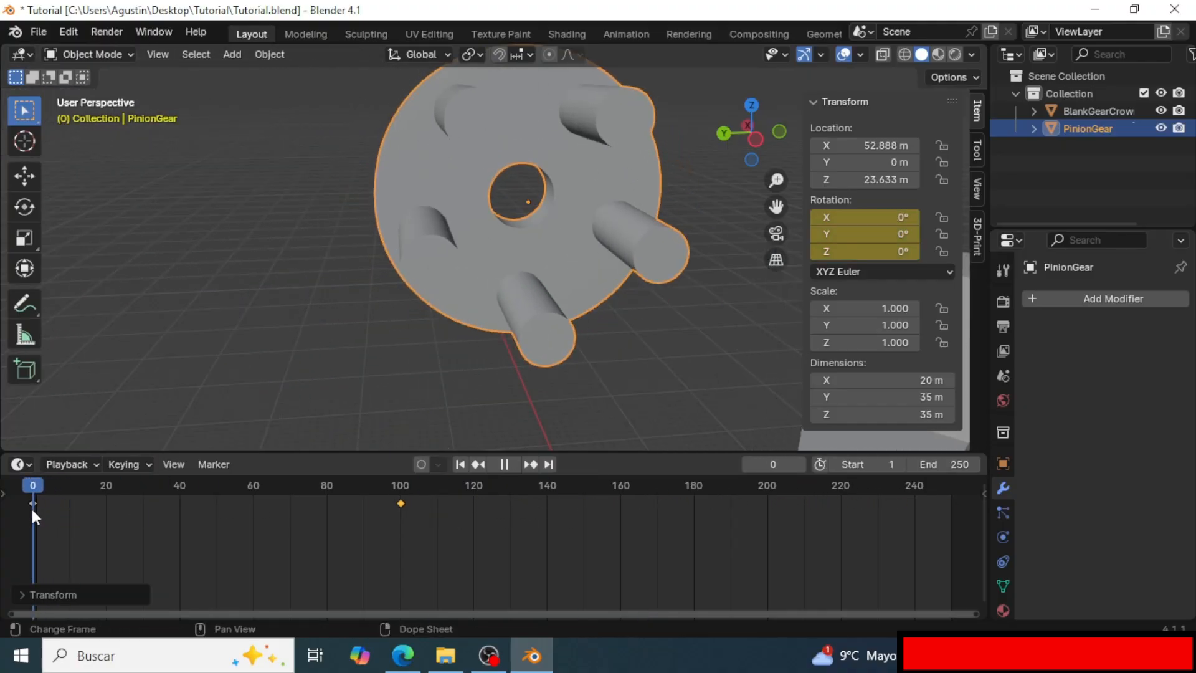
Run the cutting animation from frame 0, stop it at frame 85, inspect the tooth and select the crown segment.
scroll(610, 346, down, 3)
click(608, 336)
mouse_move(609, 336)
shift+middle_down()
mouse_move(571, 346)
mouse_move(597, 334)
shift+middle_up()
scroll(559, 338, up, 1)
key(space)
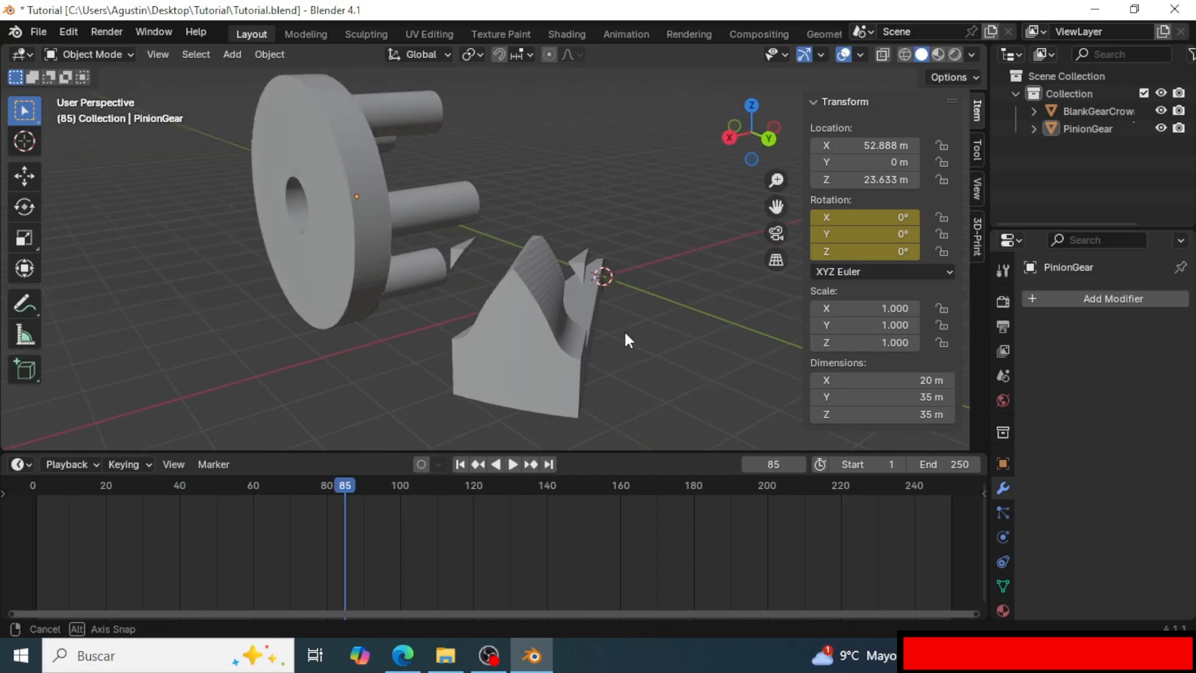
shift+middle_drag(625, 331, 600, 350)
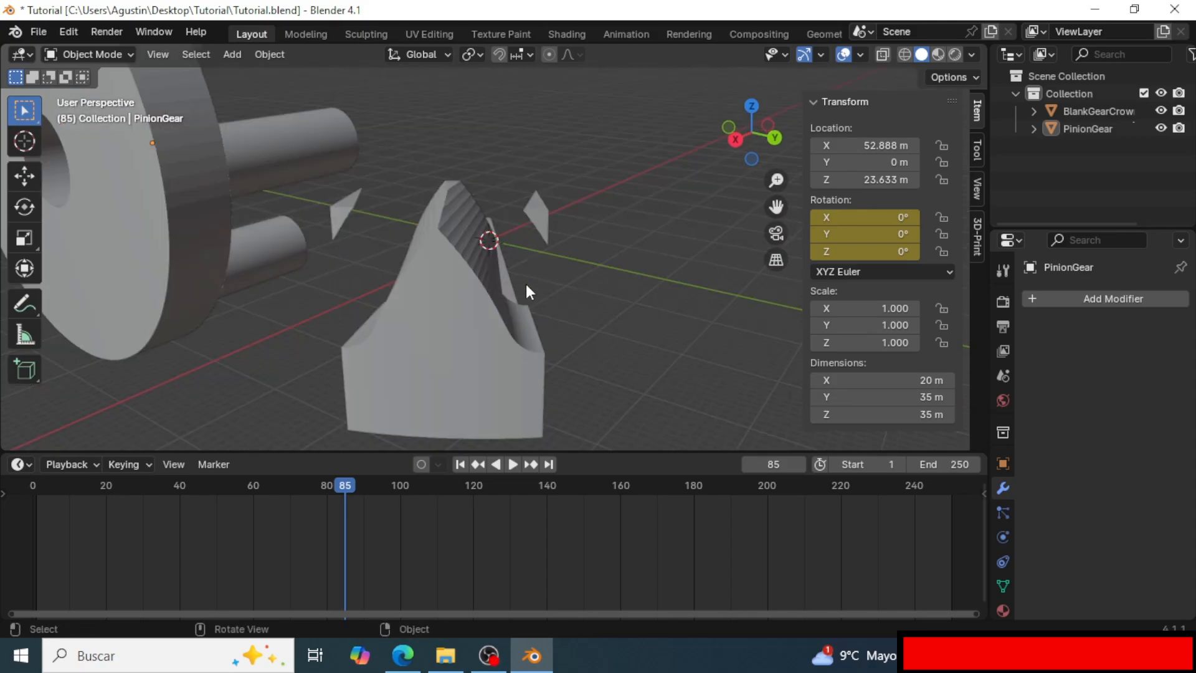
click(489, 309)
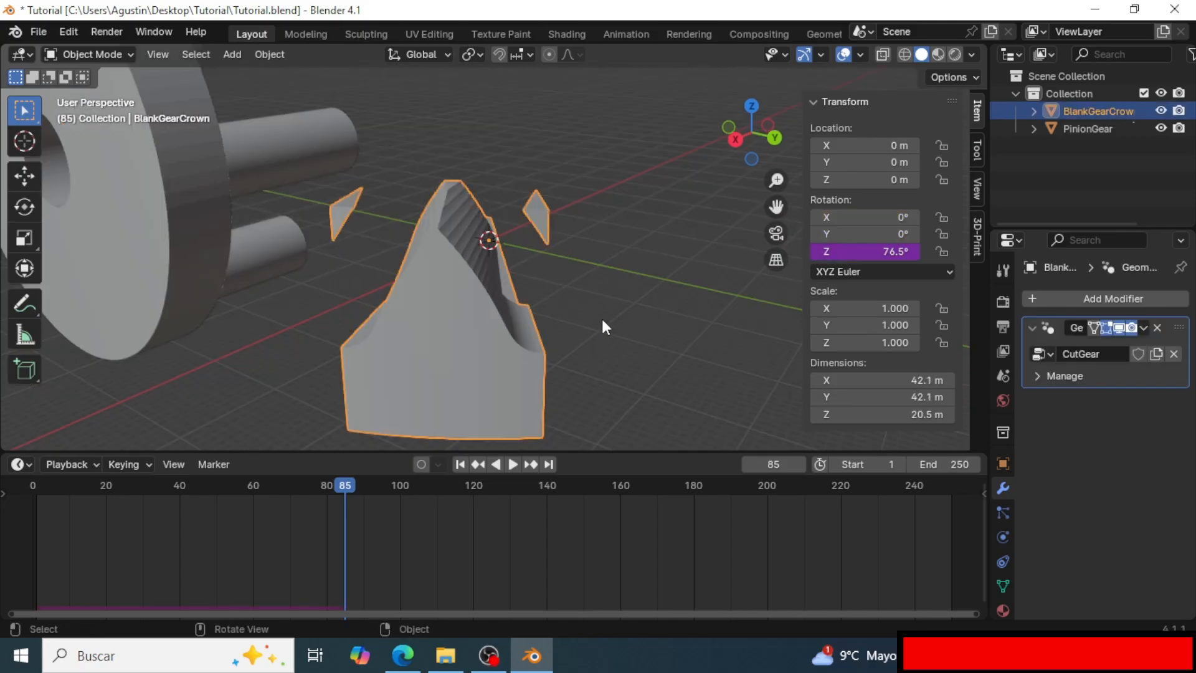
Apply the CutGear geometry nodes modifier to the crown segment and check the resulting mesh.
mouse_move(601, 316)
middle_down()
mouse_move(415, 315)
mouse_move(565, 312)
mouse_move(555, 326)
mouse_move(430, 326)
mouse_move(613, 331)
middle_up()
key(Tab)
middle_drag(432, 256, 486, 269)
key(Tab)
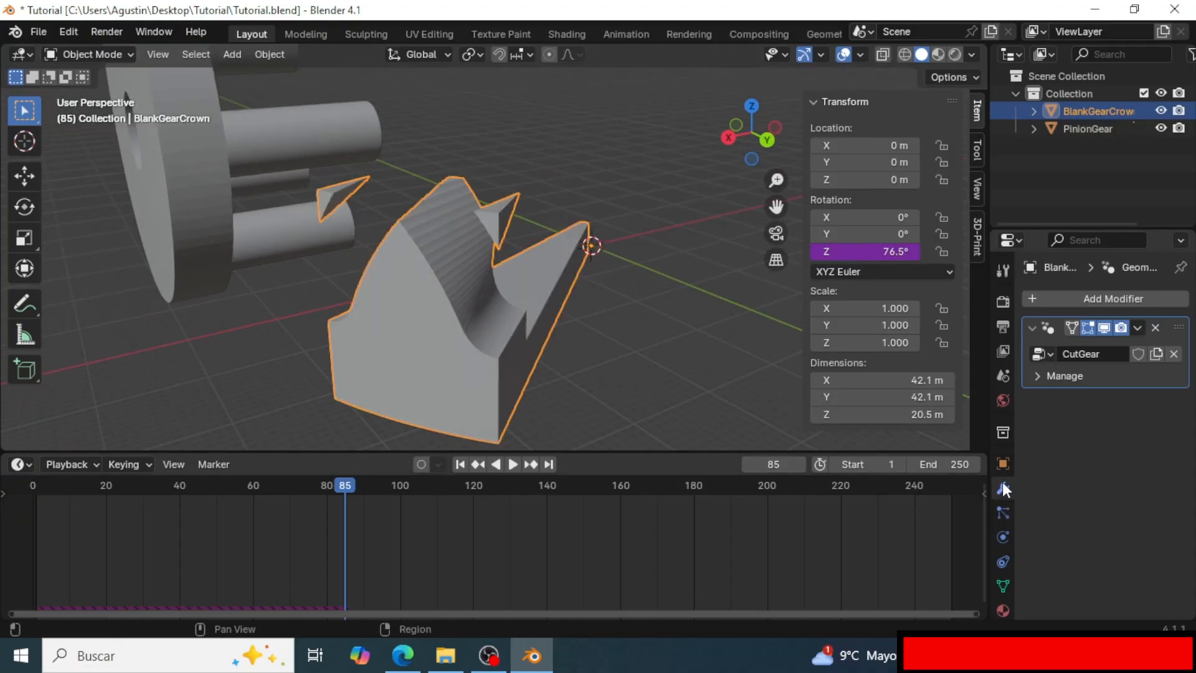
click(1138, 328)
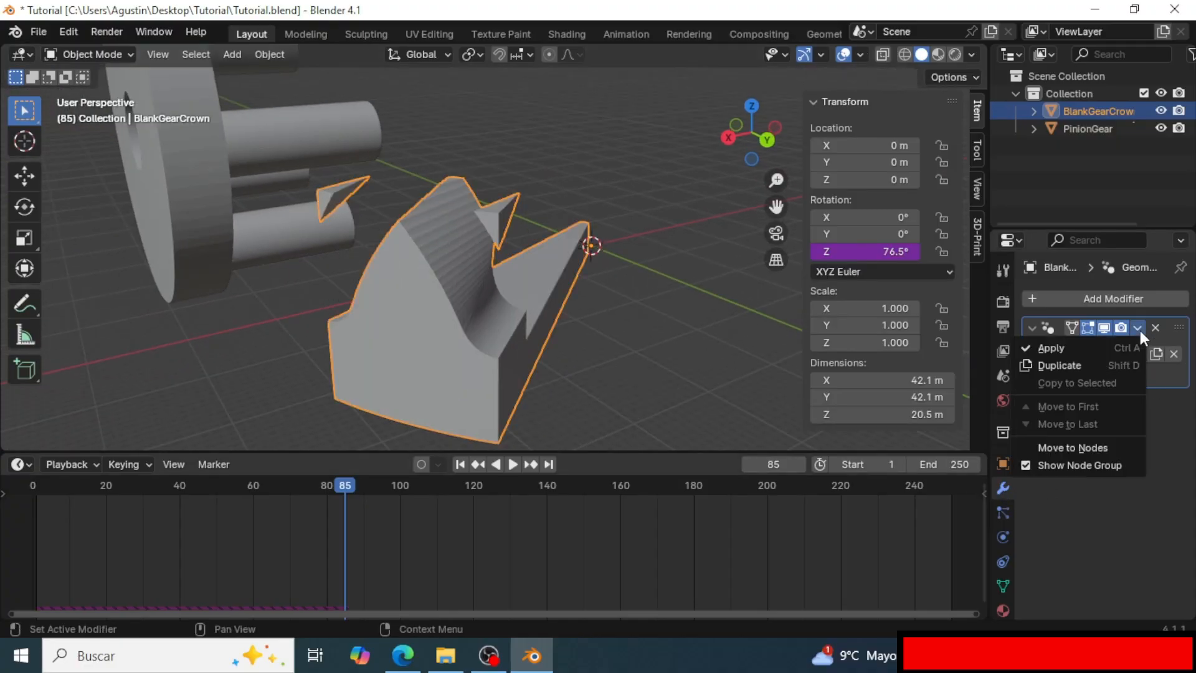
click(1059, 346)
key(Tab)
middle_drag(548, 308, 530, 288)
key(Tab)
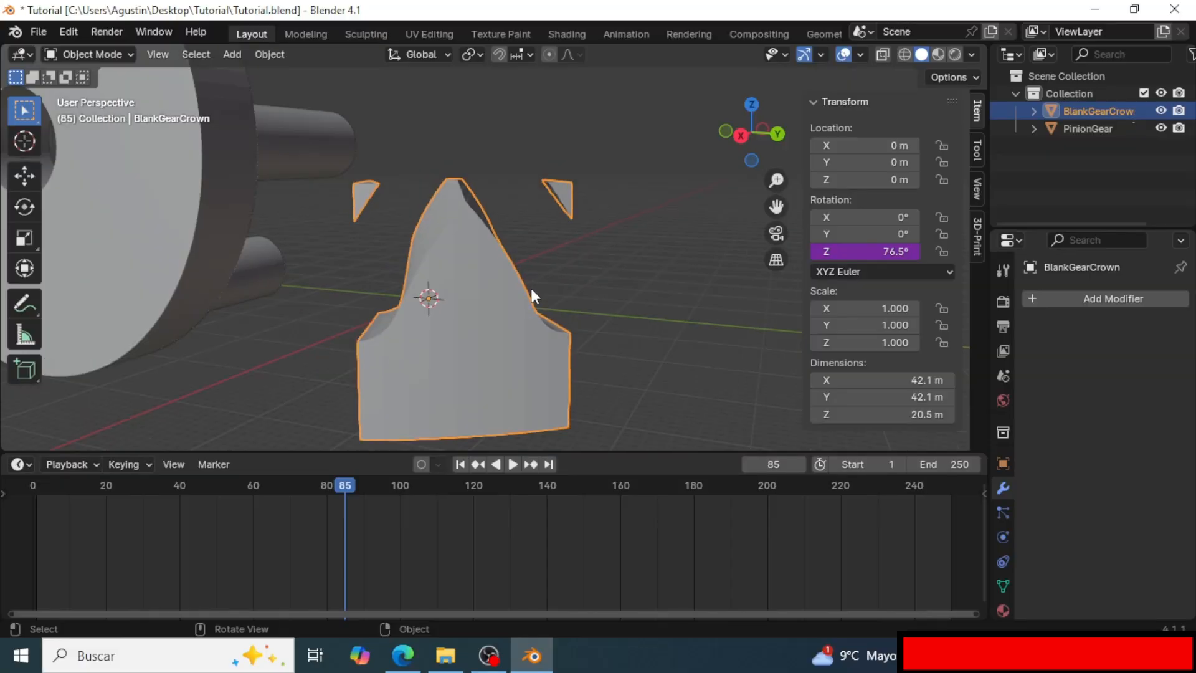
Separate the crown segment's mesh by loose parts and deselect everything.
key(Tab)
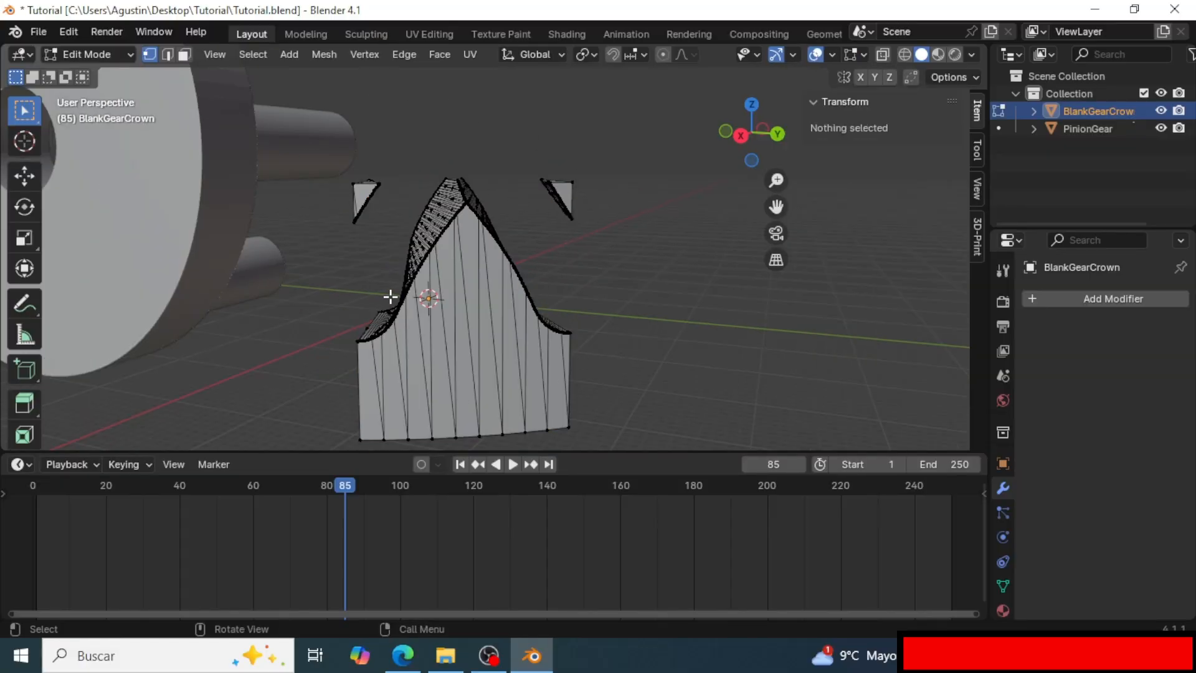
mouse_move(567, 291)
middle_down()
mouse_move(473, 287)
mouse_move(558, 278)
middle_up()
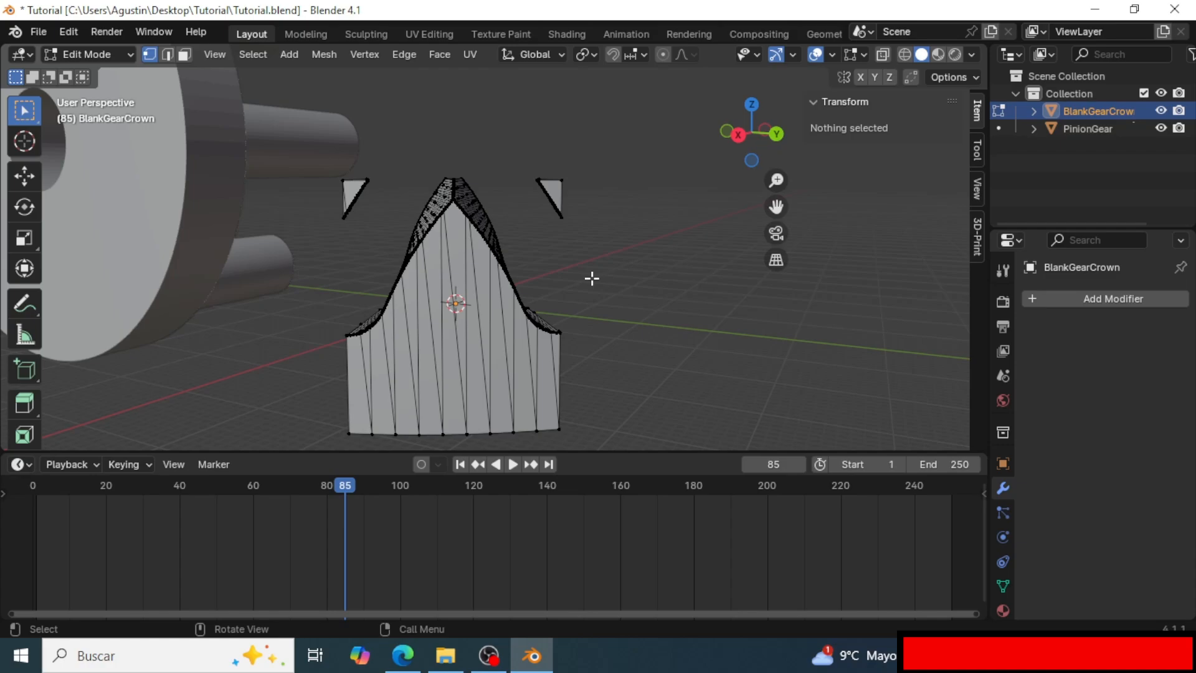
key(p)
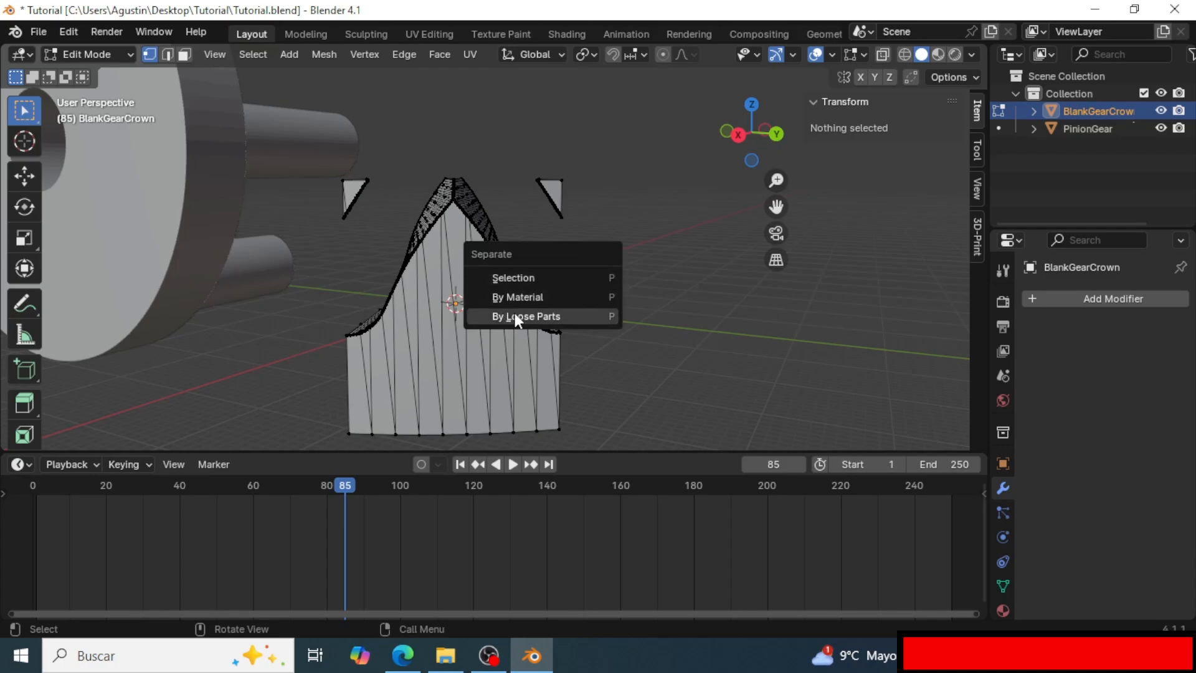
click(560, 314)
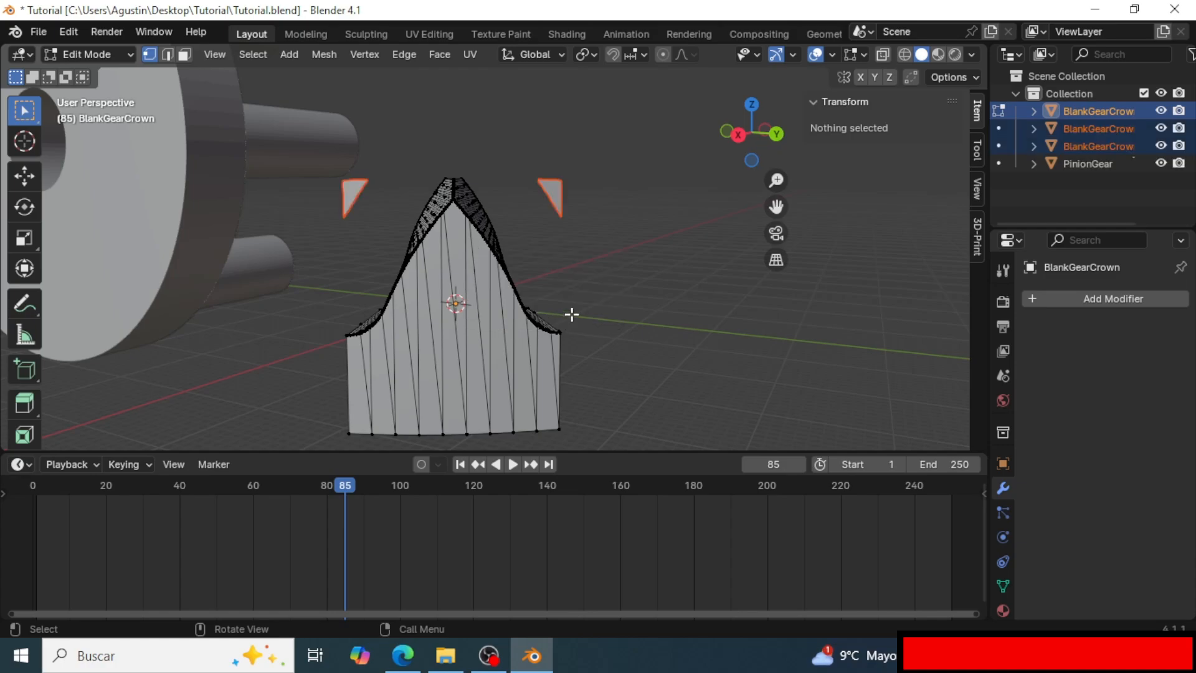
key(Tab)
click(629, 301)
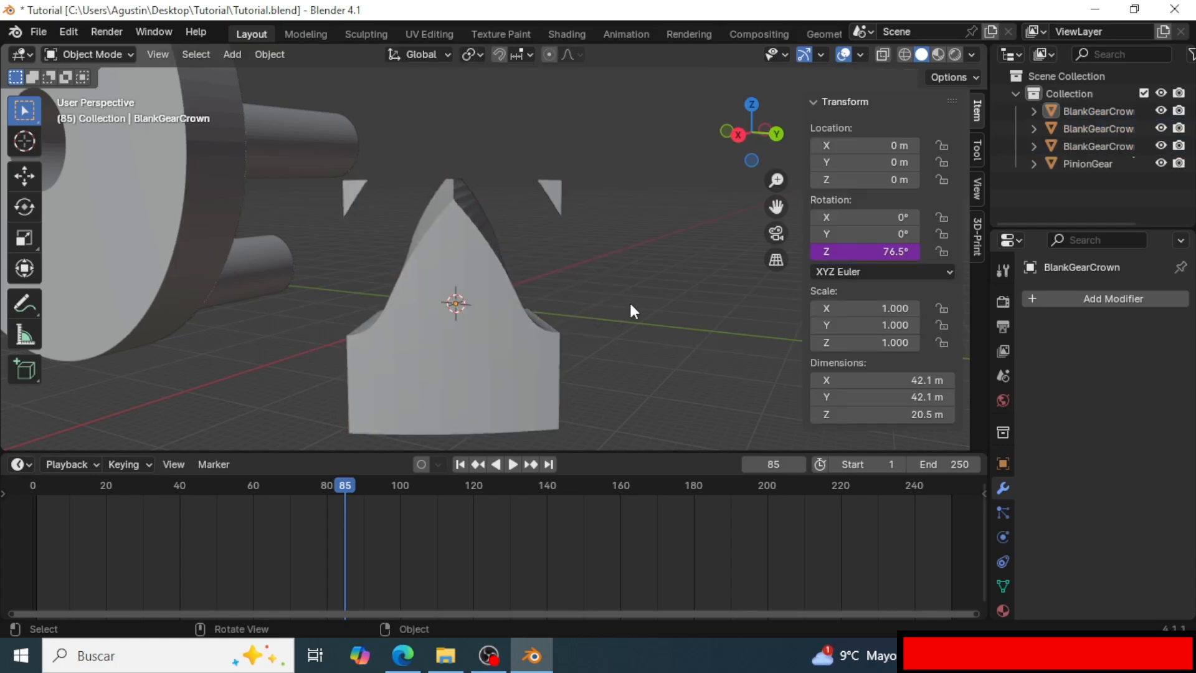
Delete the two loose triangular fragments on either side of the tooth.
click(472, 233)
click(552, 195)
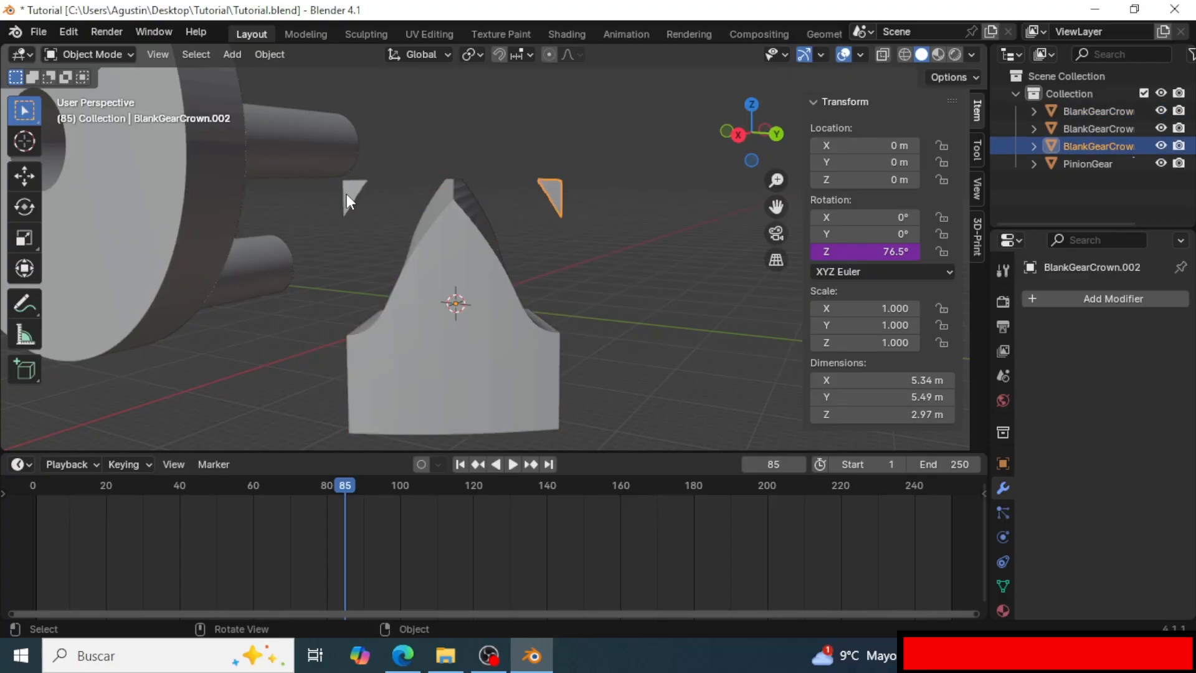
click(350, 195)
shift+click(559, 192)
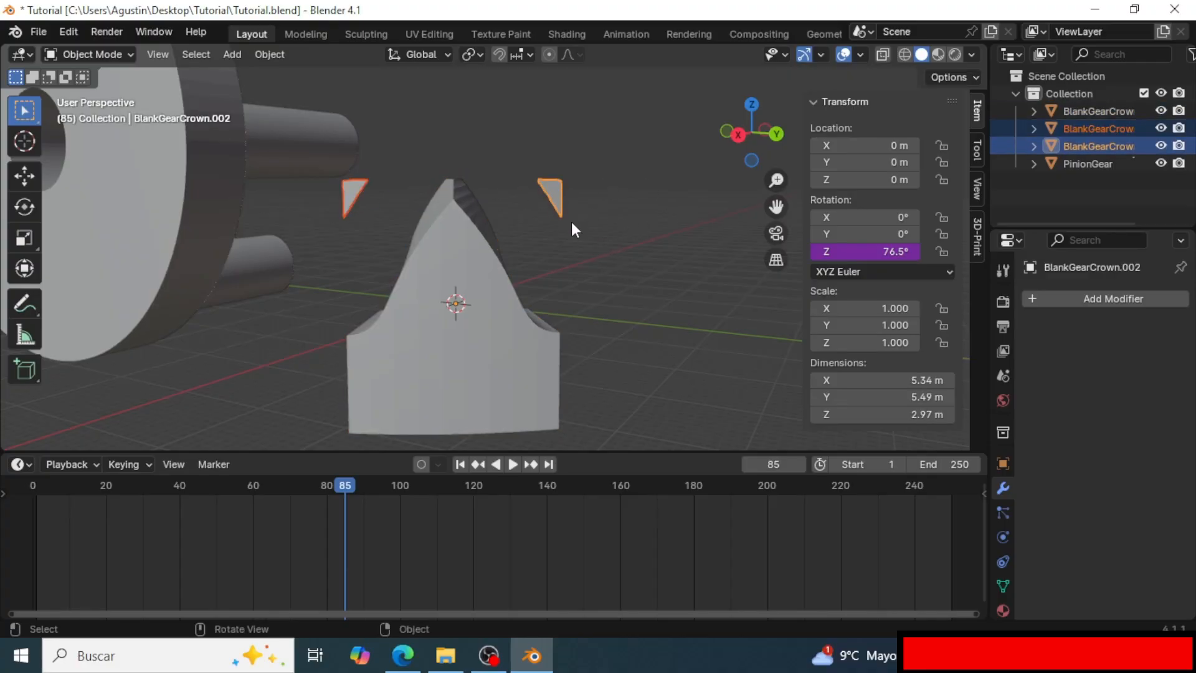
key(x)
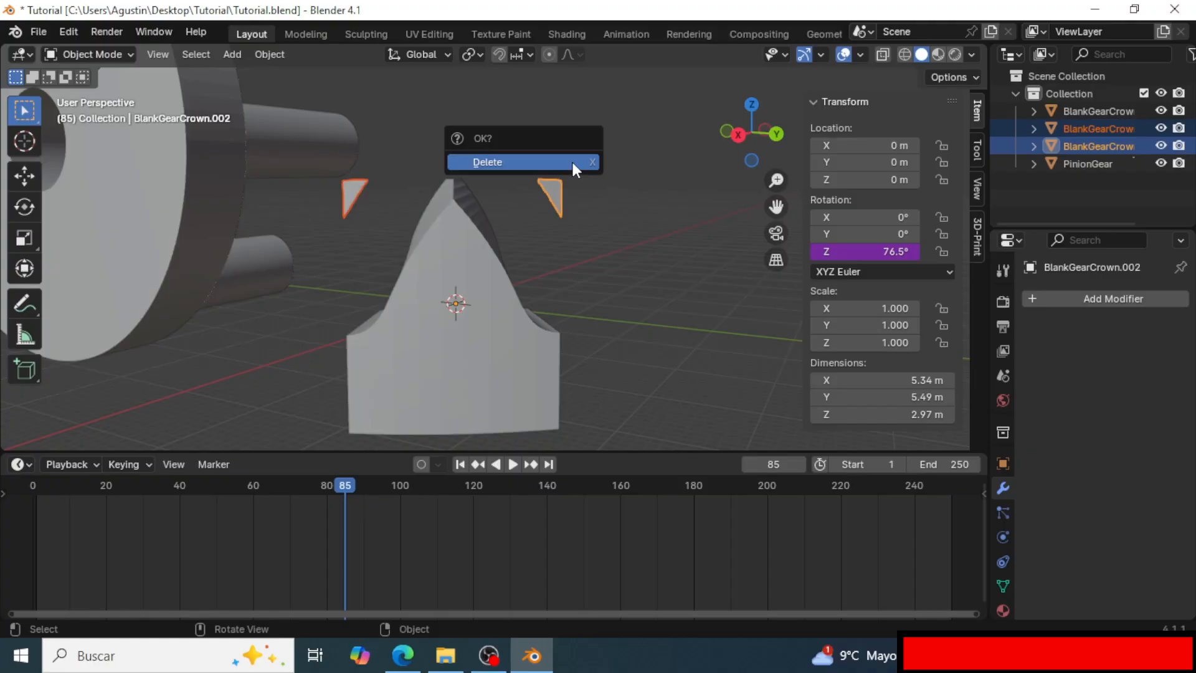
click(494, 163)
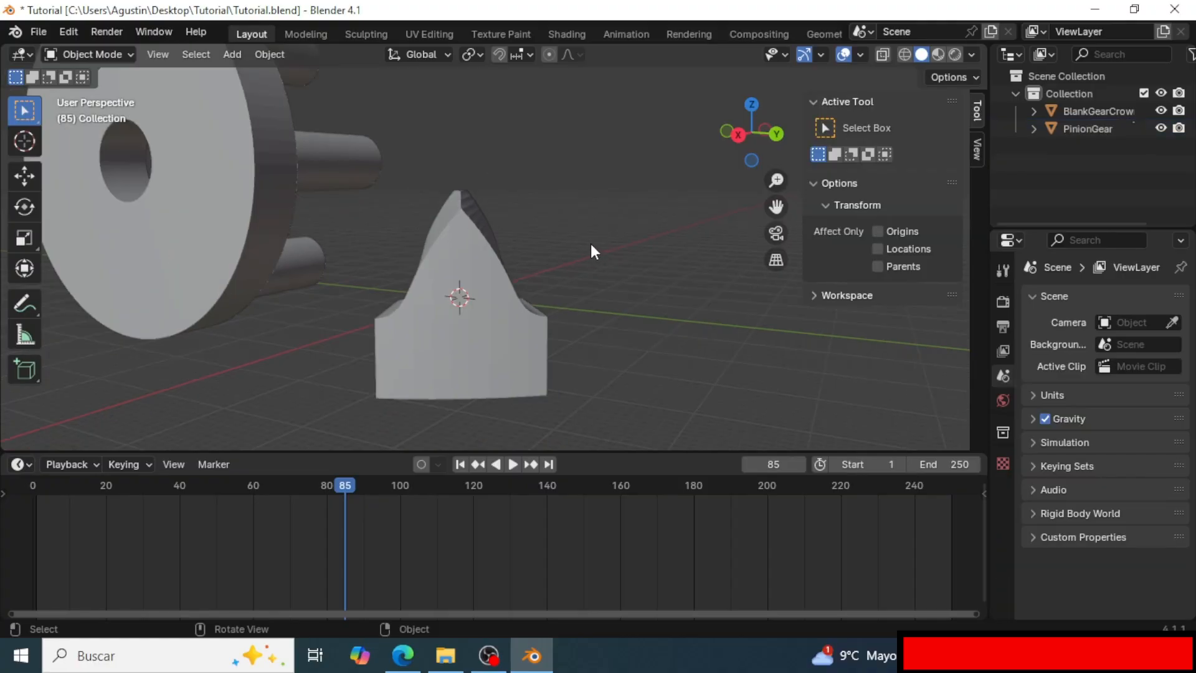
Delete the flat radial side faces on both sides of the crown segment and return to Object Mode.
middle_drag(593, 249, 477, 302)
click(476, 294)
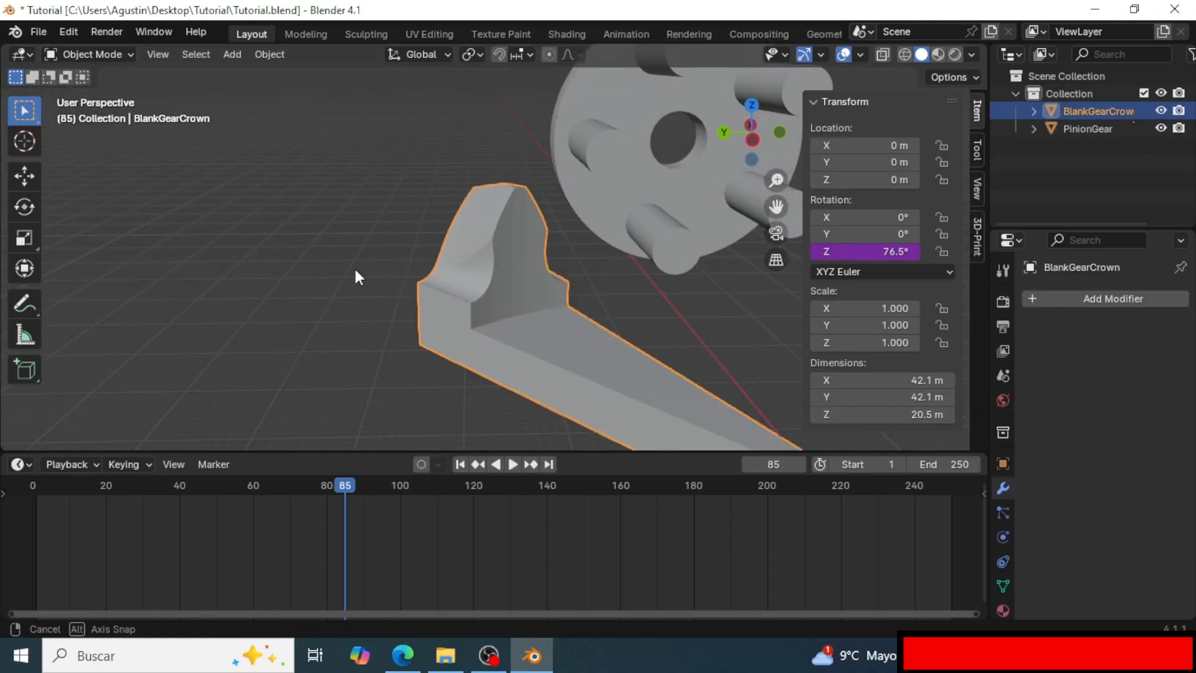
middle_drag(355, 275, 527, 231)
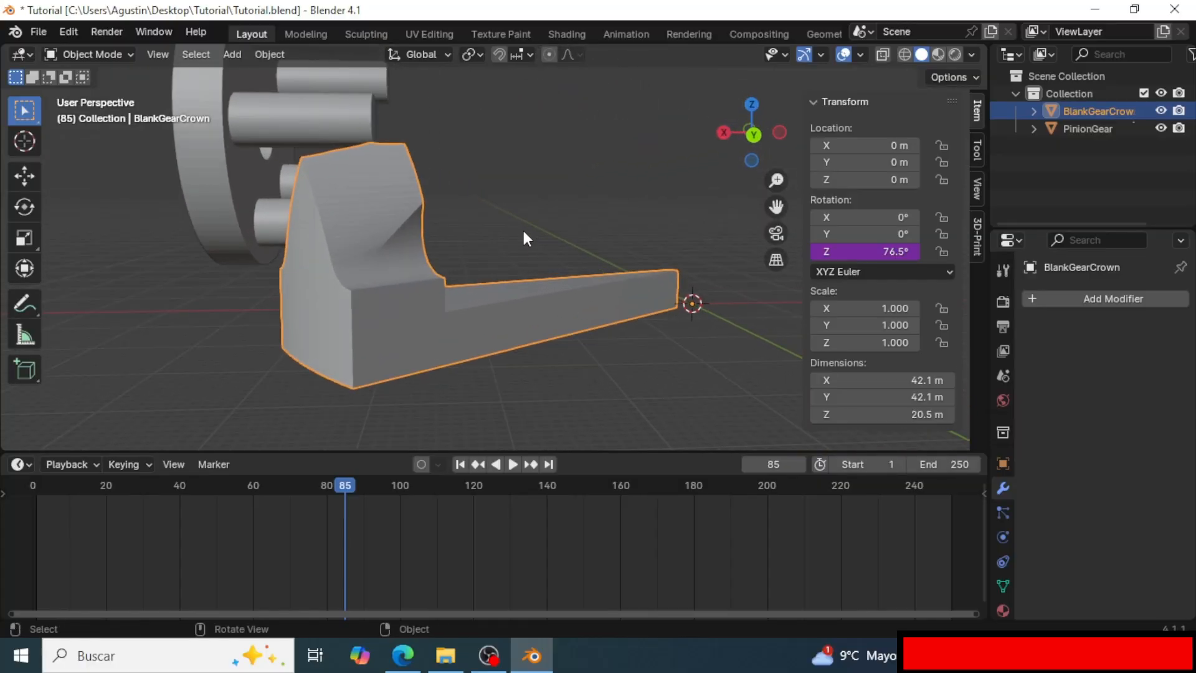
key(Tab)
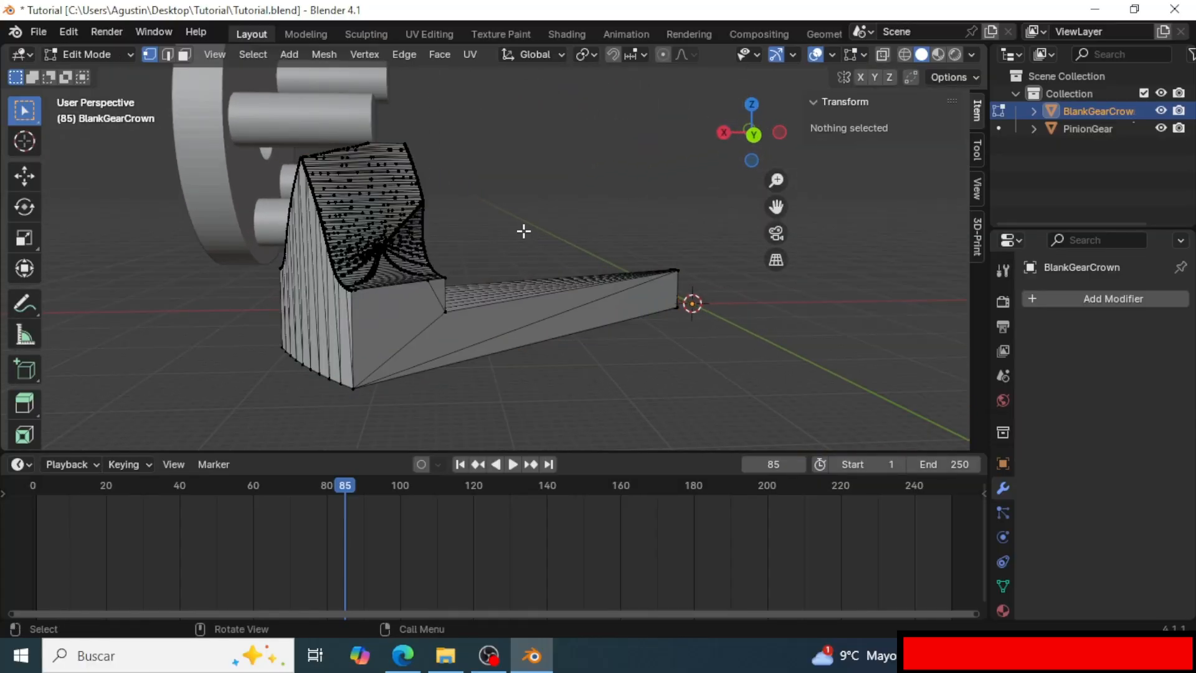
key(3)
scroll(458, 316, up, 2)
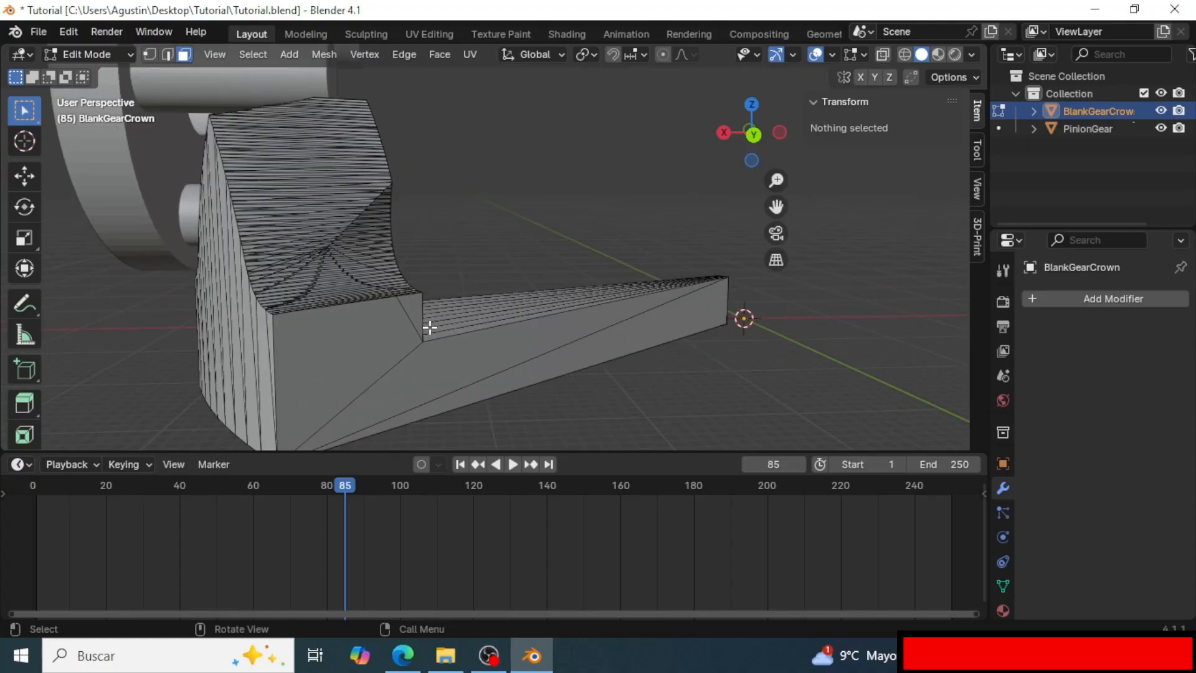
middle_drag(430, 328, 397, 248)
click(399, 249)
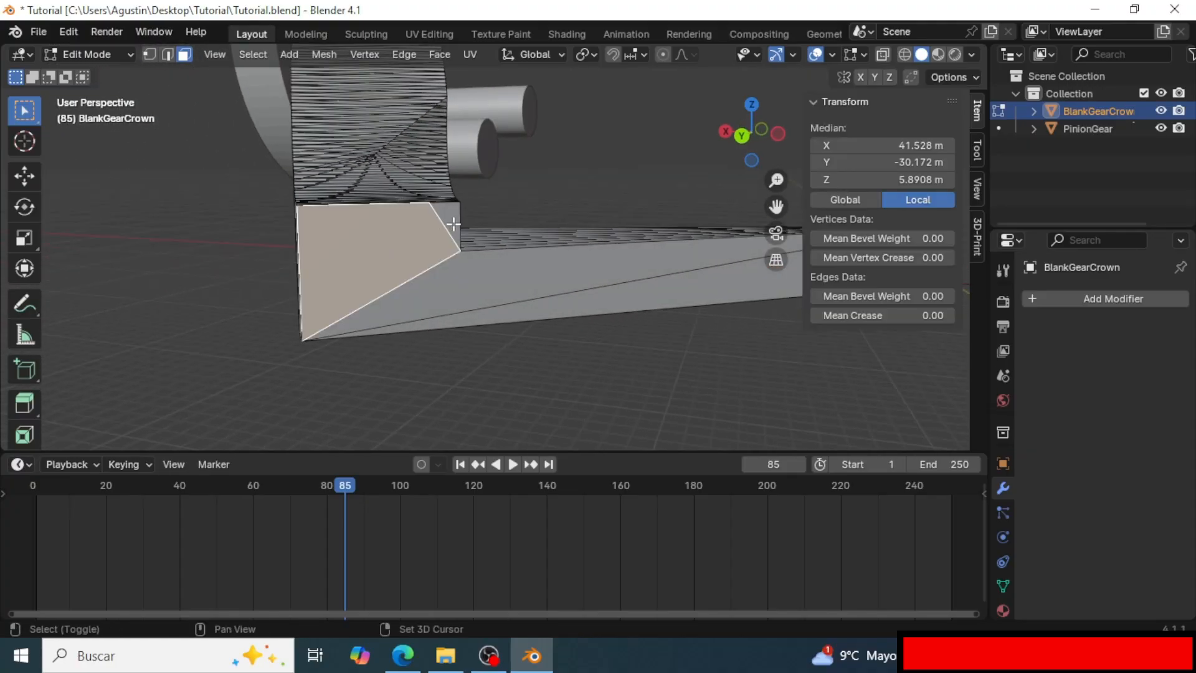
shift+click(673, 294)
shift+click(682, 287)
middle_drag(697, 274, 667, 357)
scroll(451, 273, up, 2)
shift+click(450, 272)
middle_drag(450, 272, 590, 315)
shift+click(613, 267)
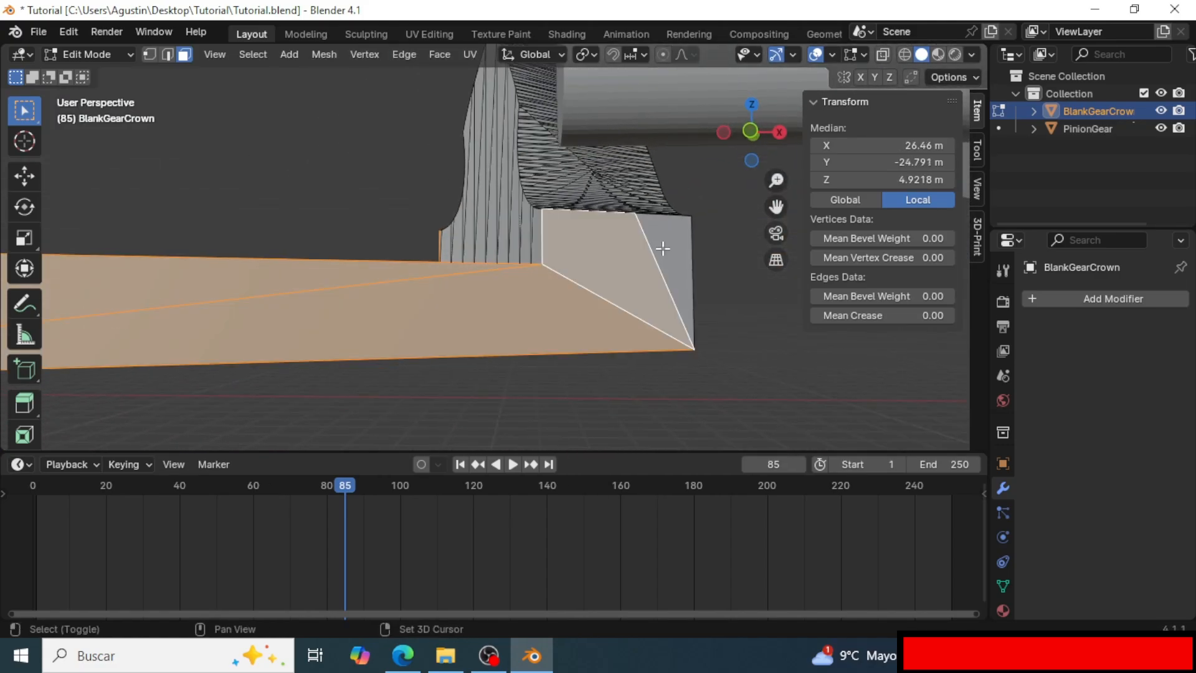
shift+click(664, 249)
scroll(403, 267, down, 2)
middle_drag(403, 267, 426, 254)
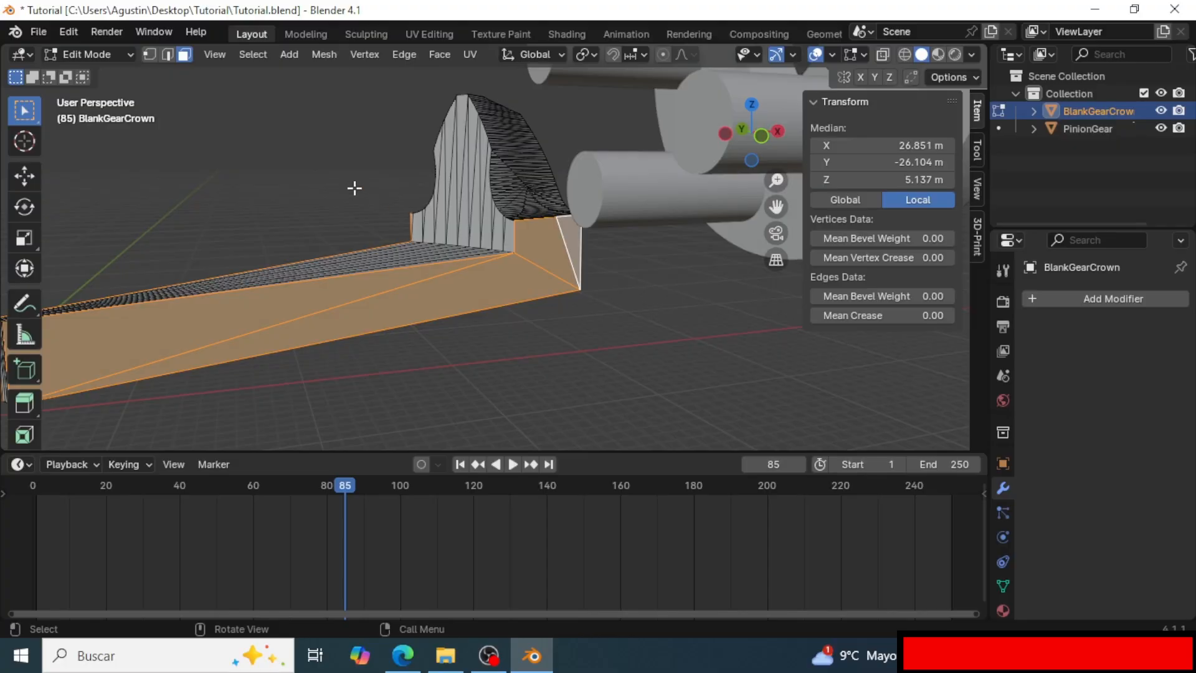
key(x)
click(296, 228)
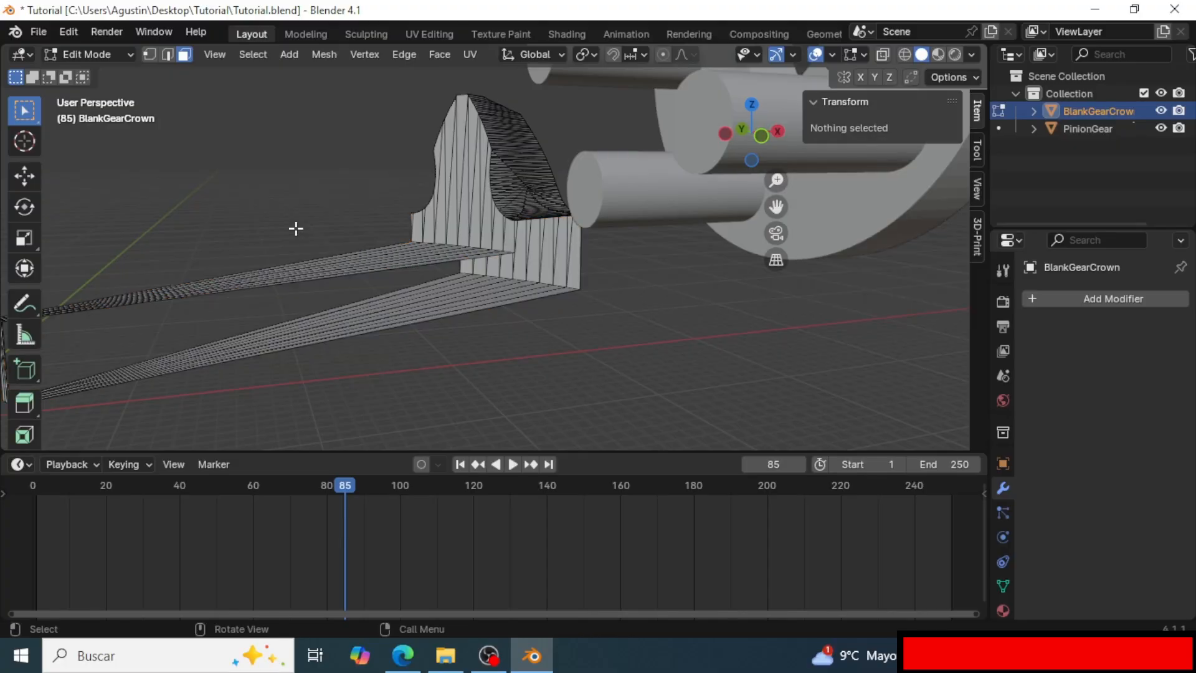
middle_drag(297, 226, 588, 263)
key(Tab)
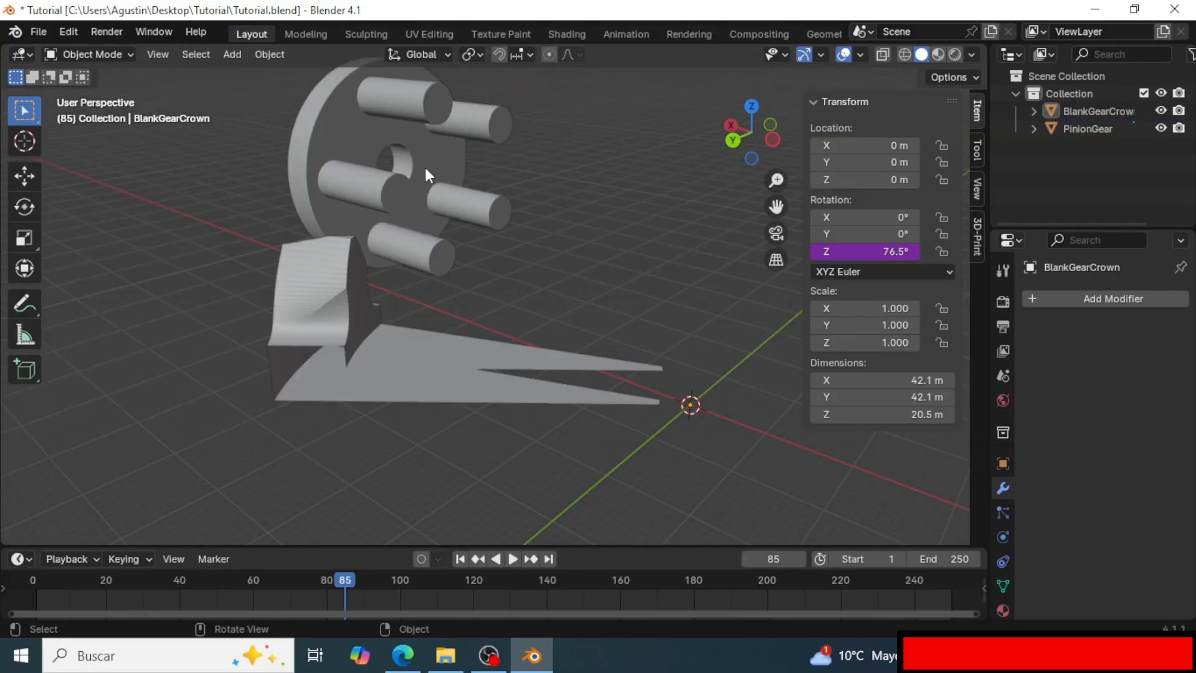
Hide PinionGear in the viewport.
click(424, 167)
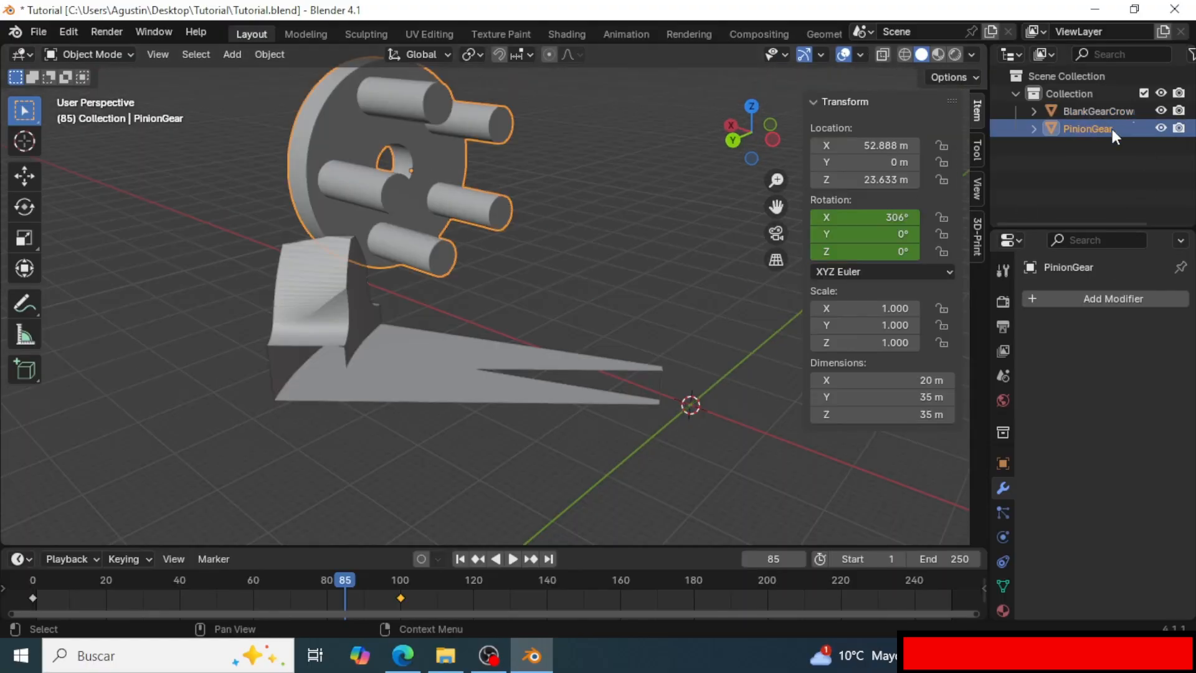
click(1162, 128)
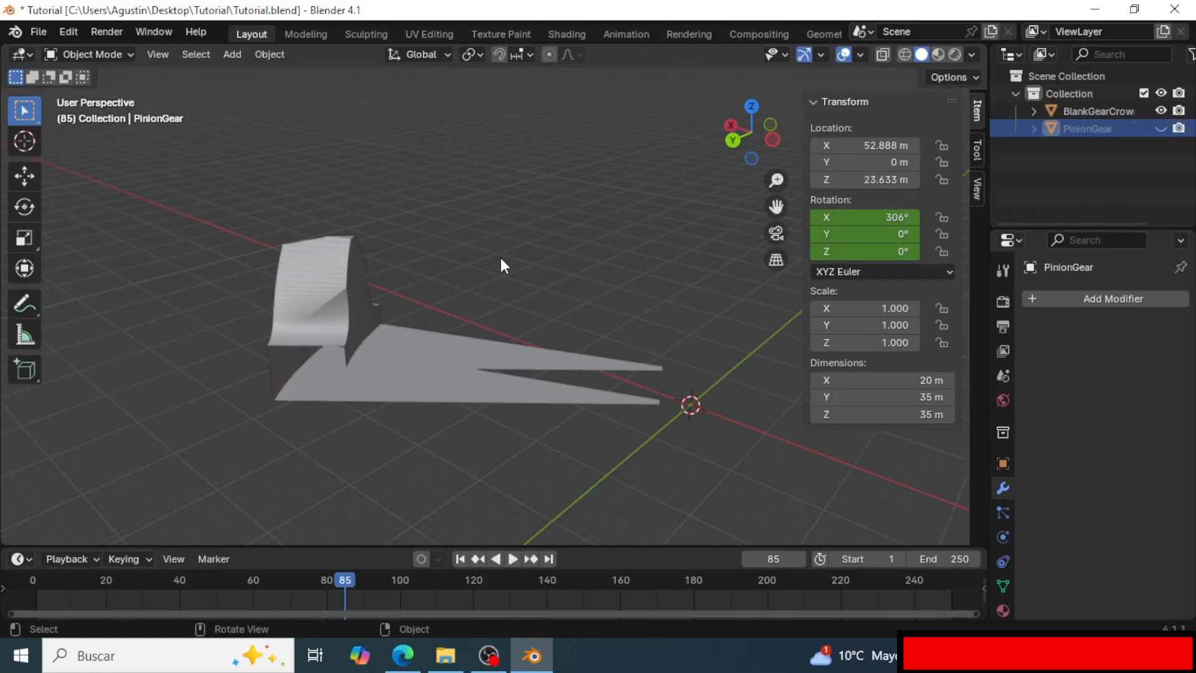
middle_drag(504, 266, 534, 344)
Add an Array modifier to the crown tooth segment.
click(417, 365)
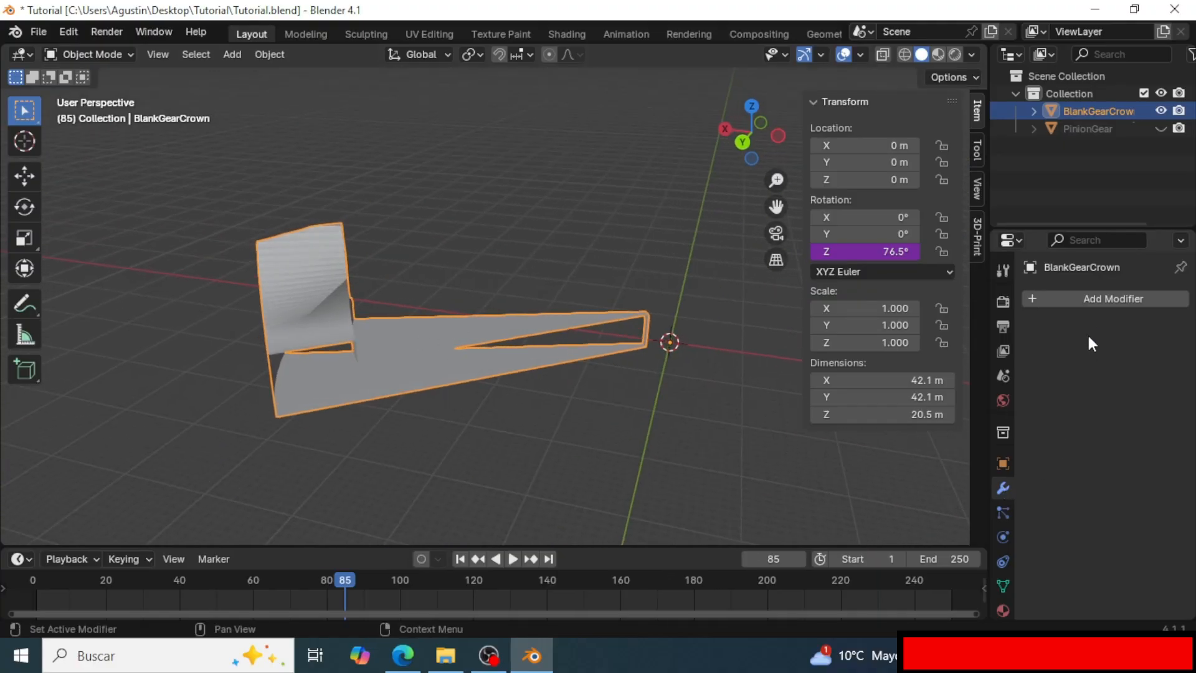
click(1092, 298)
mouse_move(1090, 297)
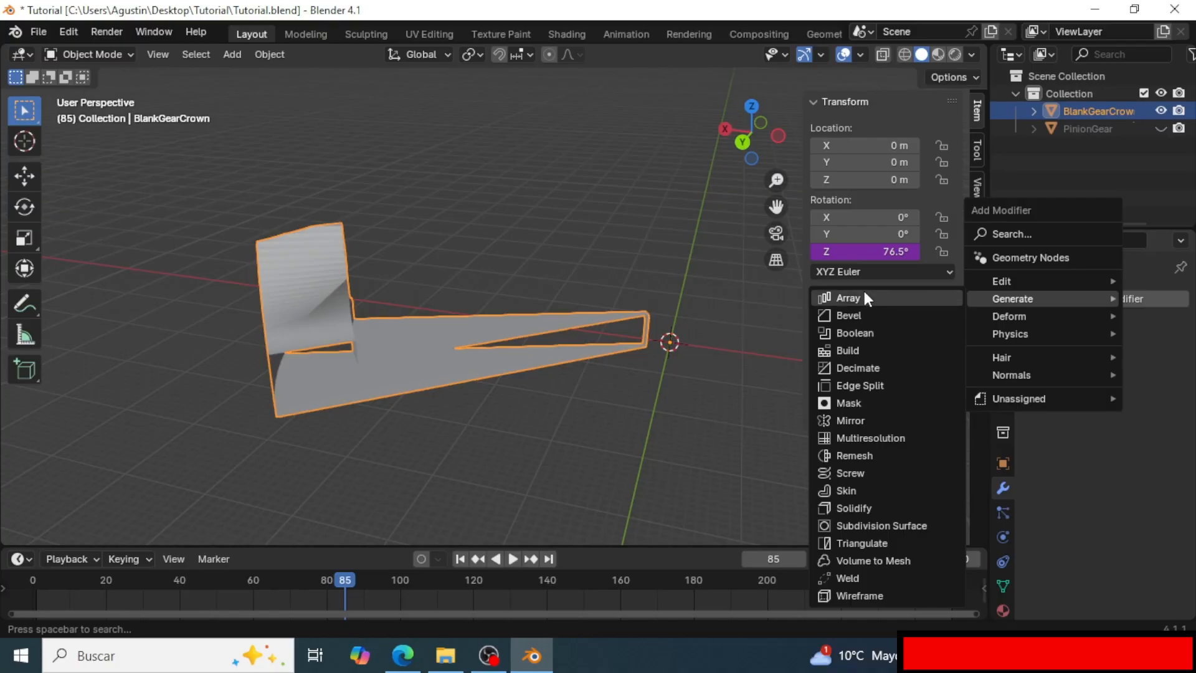
click(848, 297)
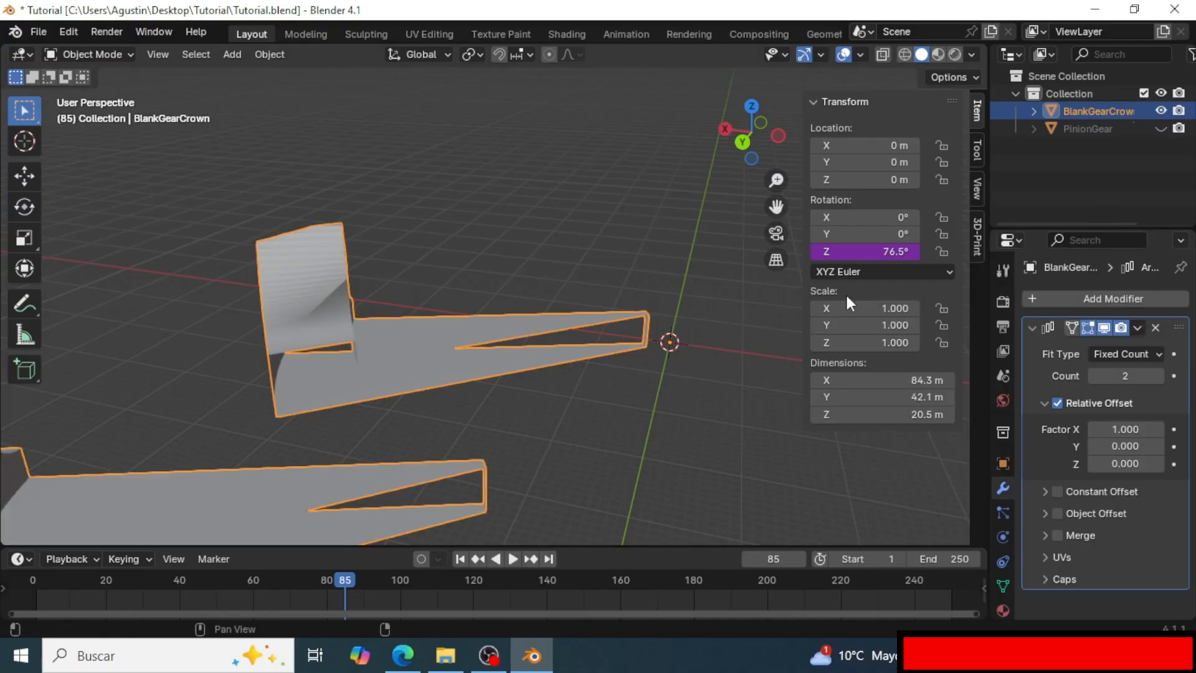
Add a Plain Axes empty at the world origin.
click(698, 376)
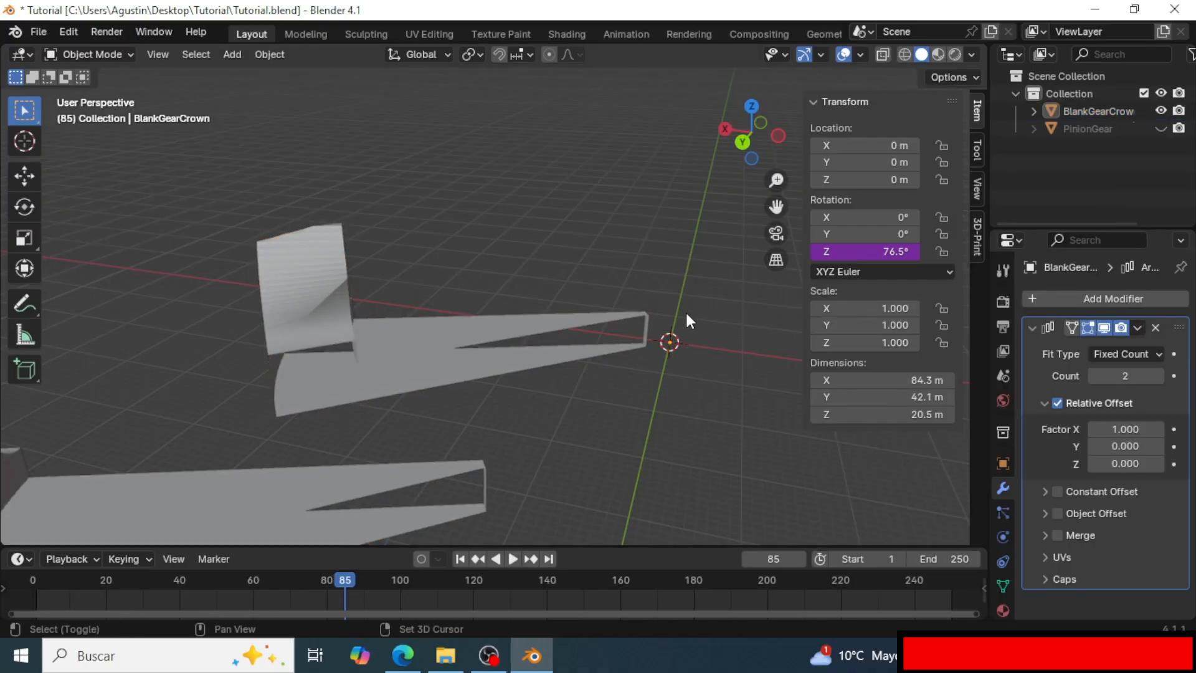
key(shift+s)
key(Escape)
key(shift+a)
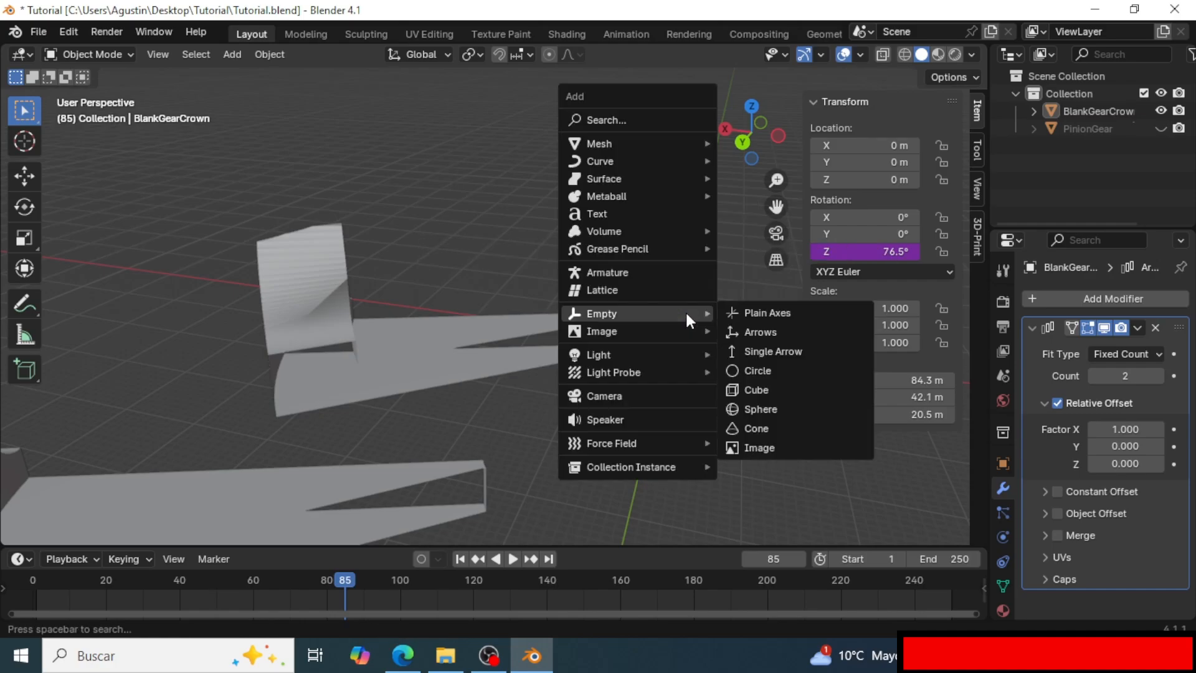
click(784, 310)
Rotate the empty 18° about the global Z axis.
scroll(747, 389, up, 3)
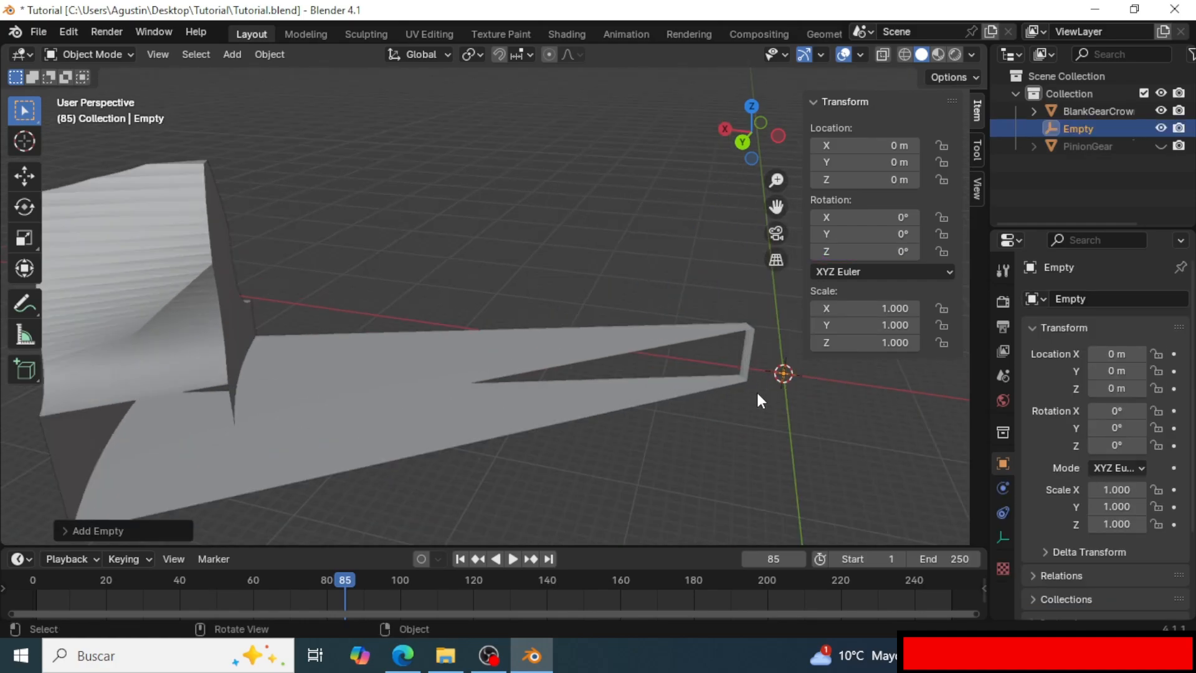
shift+middle_drag(757, 392, 401, 386)
scroll(500, 413, up, 5)
shift+middle_drag(502, 358, 506, 287)
scroll(454, 406, up, 2)
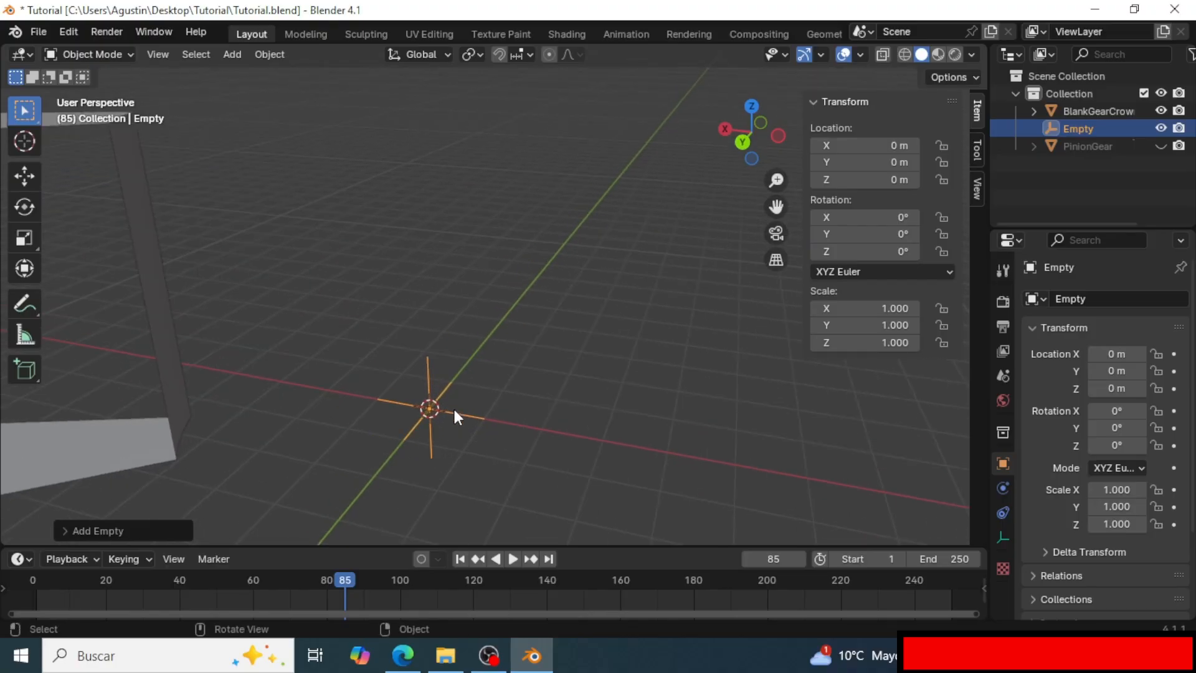
shift+middle_drag(414, 406, 431, 384)
scroll(458, 379, down, 20)
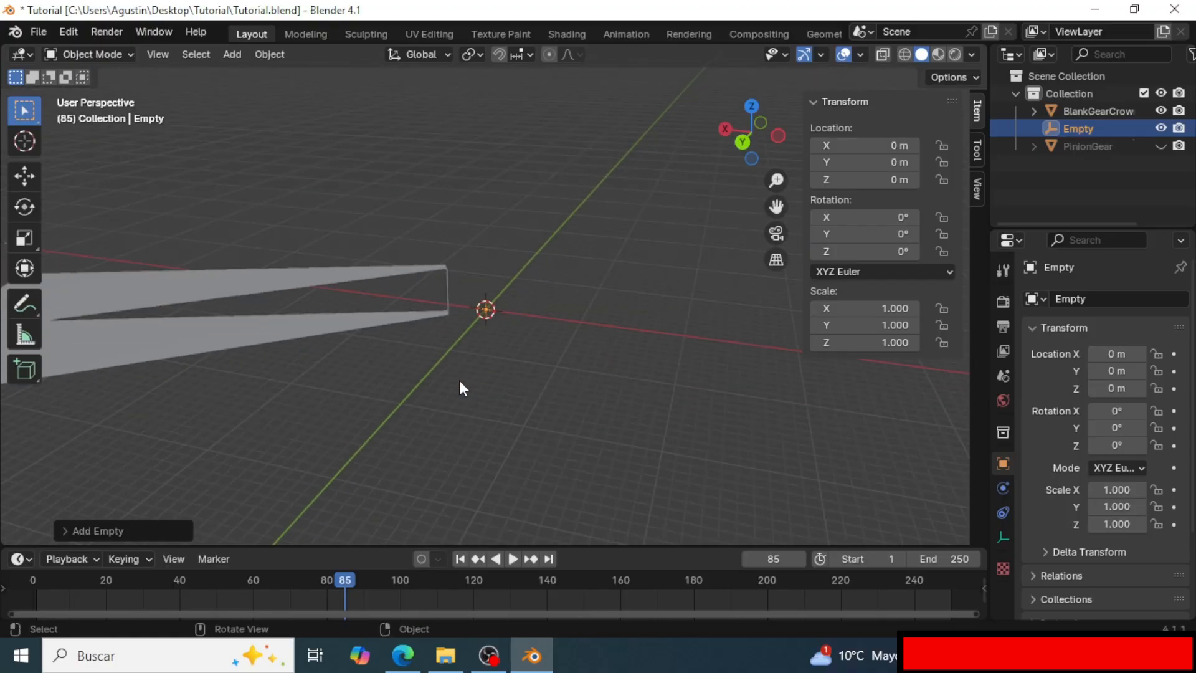
shift+middle_drag(498, 353, 525, 394)
scroll(524, 394, up, 3)
scroll(595, 426, up, 1)
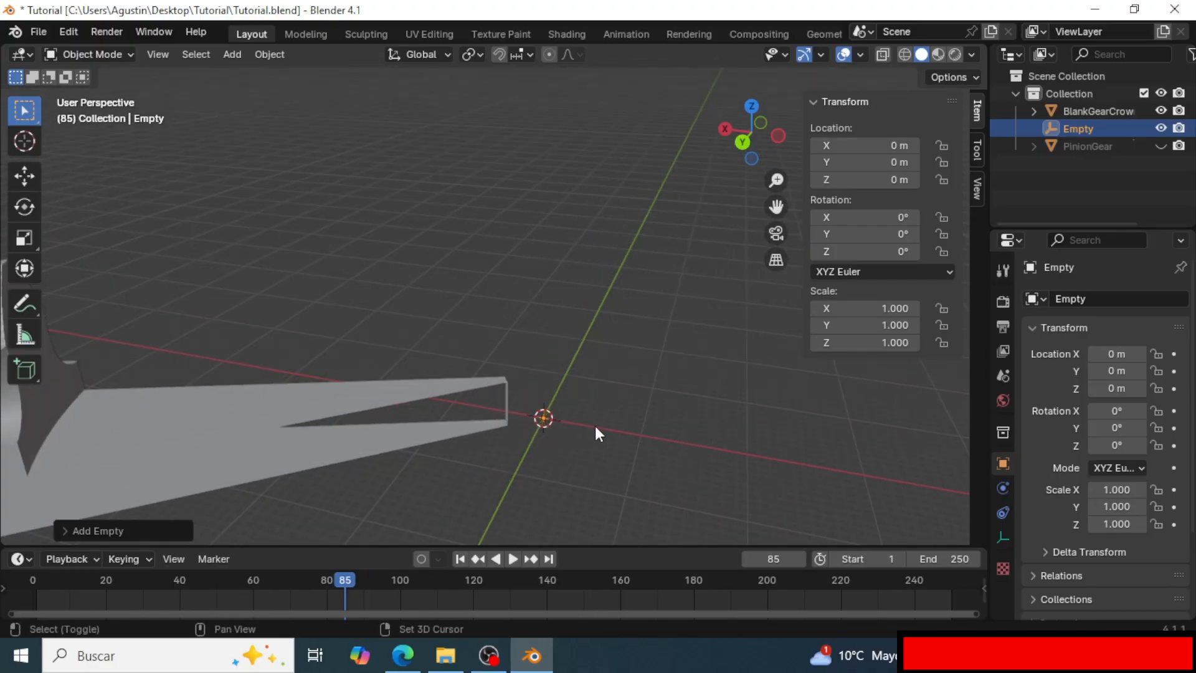
shift+middle_drag(595, 426, 556, 375)
scroll(512, 367, up, 2)
key(r)
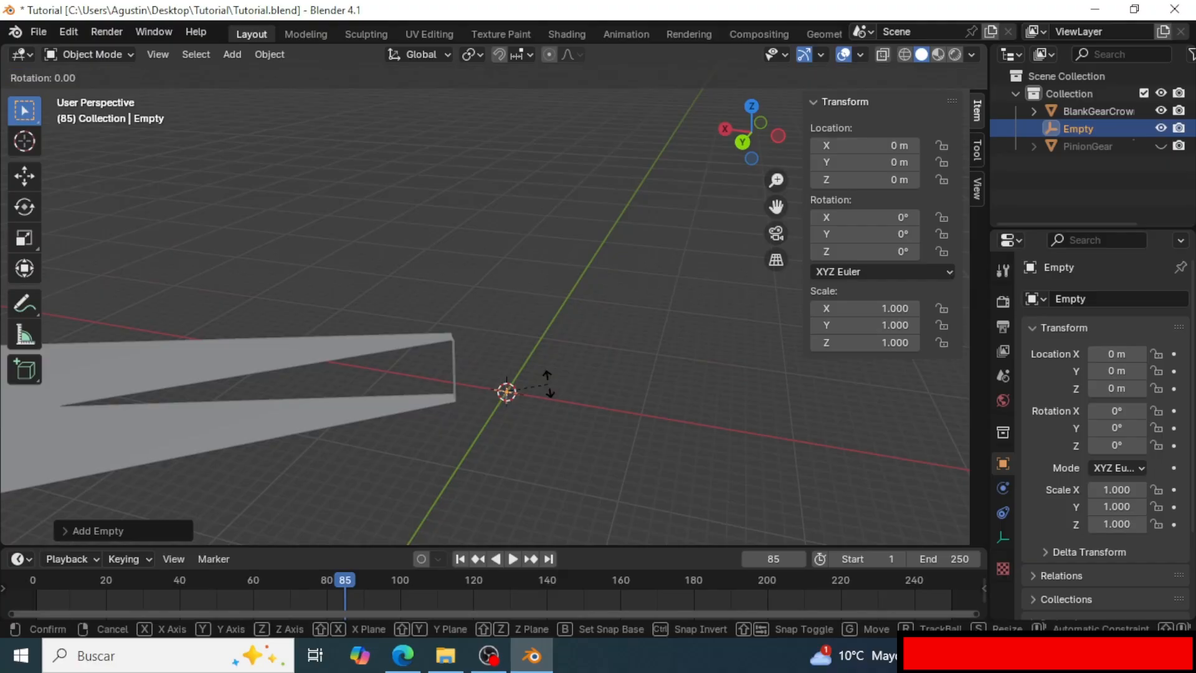
key(z)
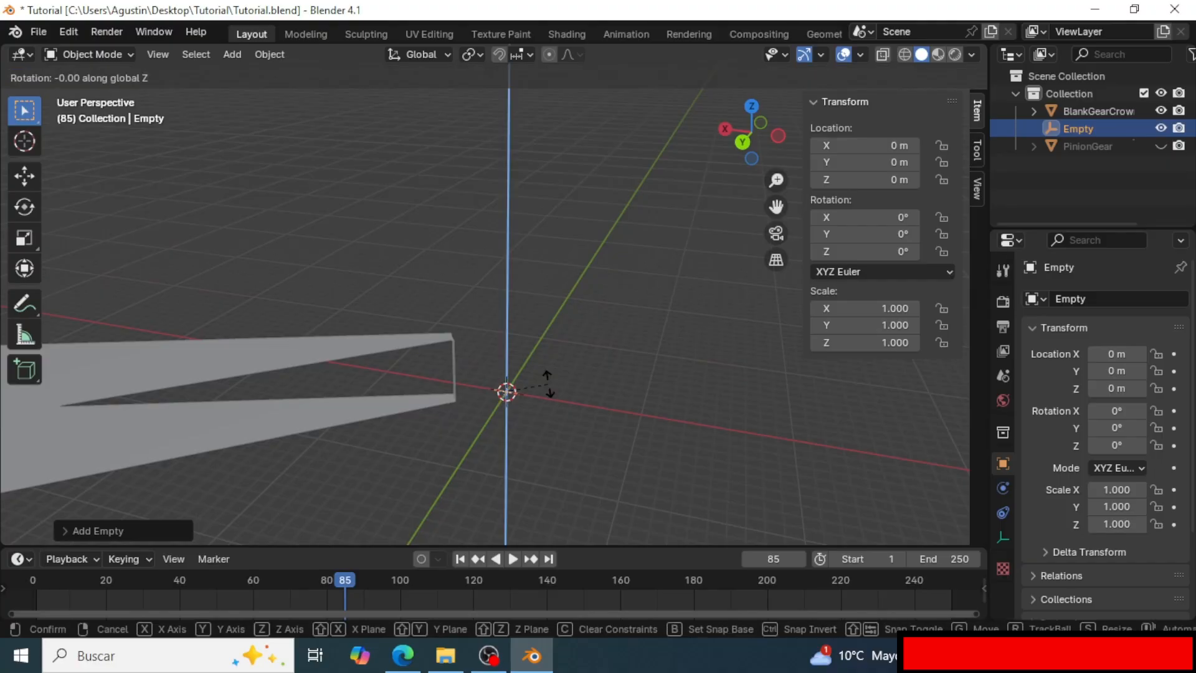
text(18)
key(Return)
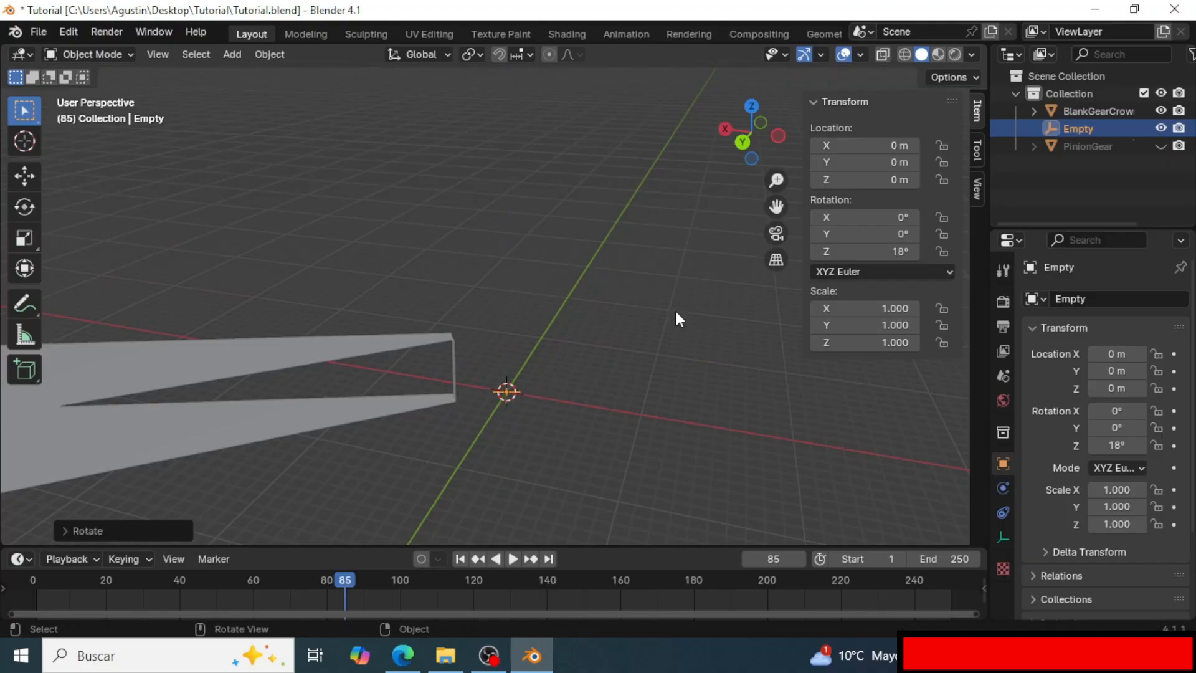
Disable Relative Offset in the crown segment's Array modifier and enable Object Offset with Empty as the offset object.
scroll(388, 348, down, 5)
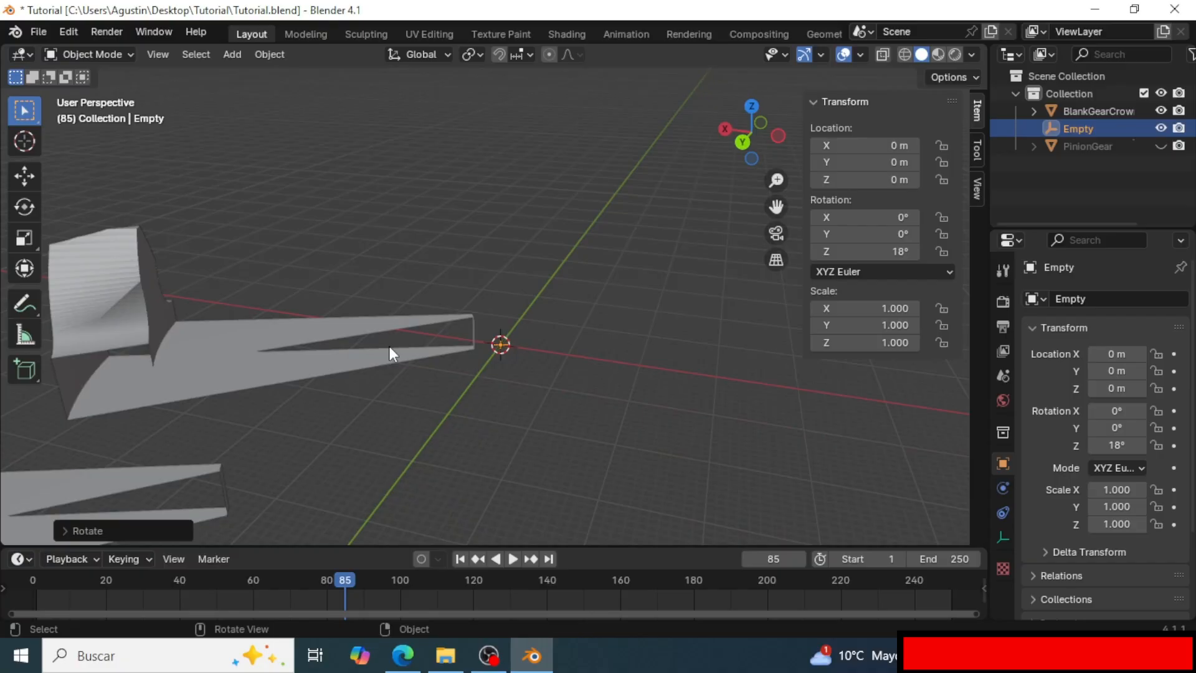
click(325, 324)
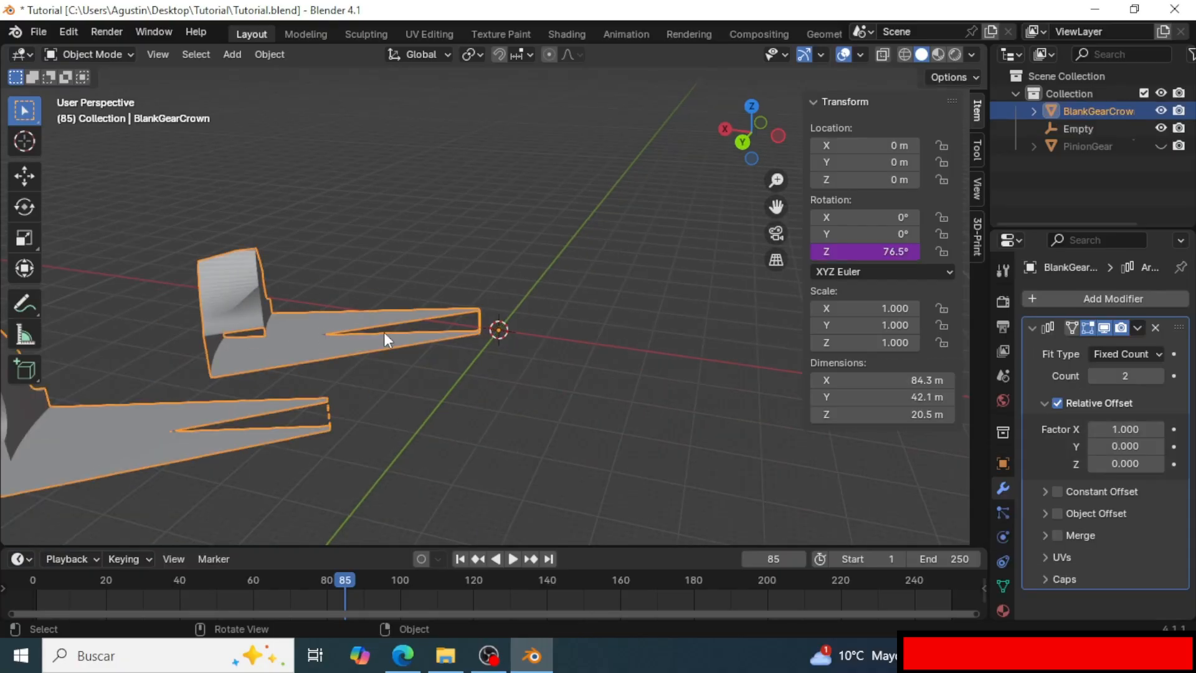
click(1058, 402)
click(1044, 403)
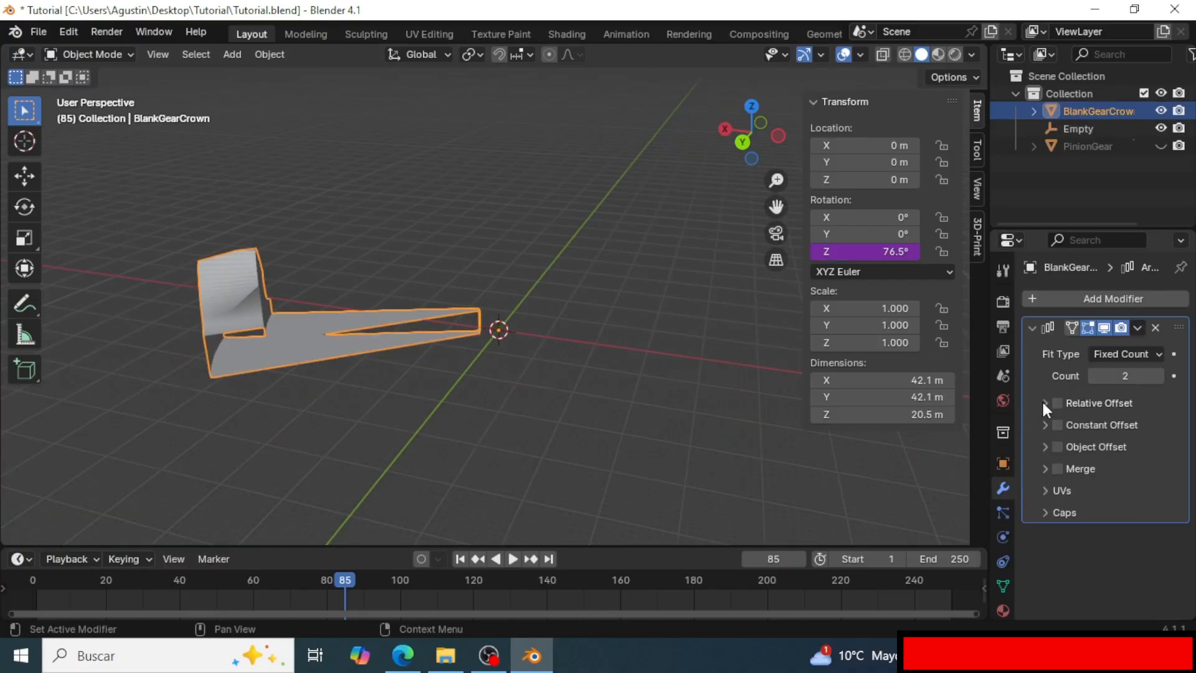
click(1058, 447)
click(1045, 446)
click(1155, 473)
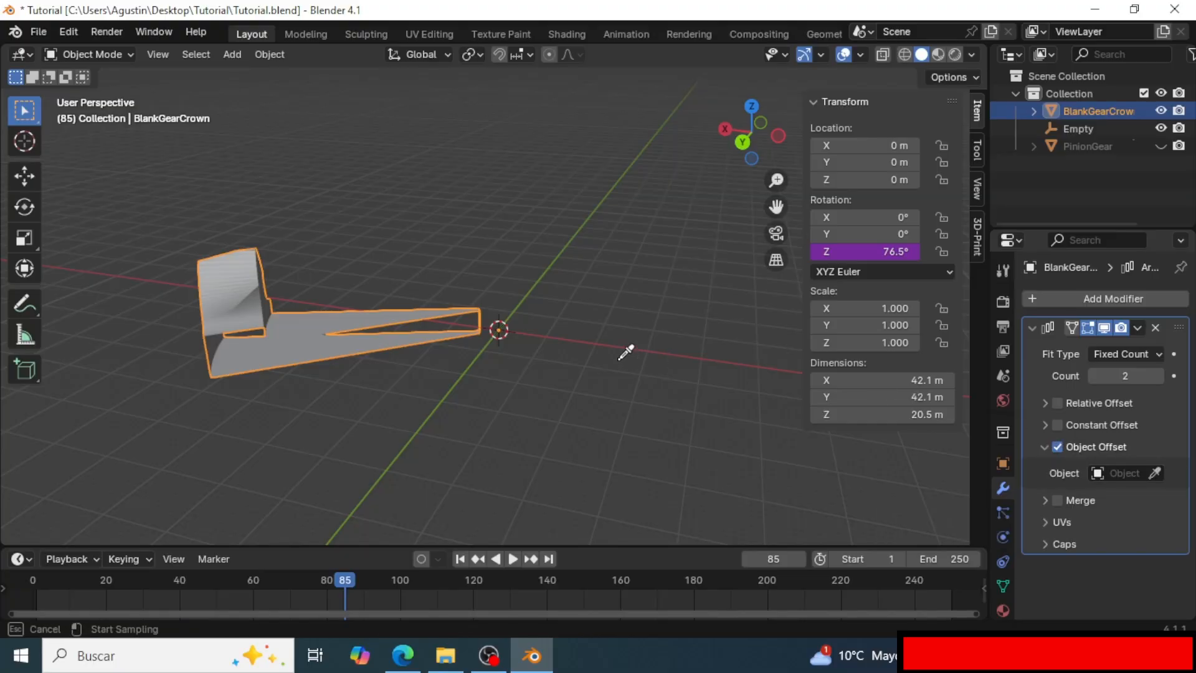
click(500, 329)
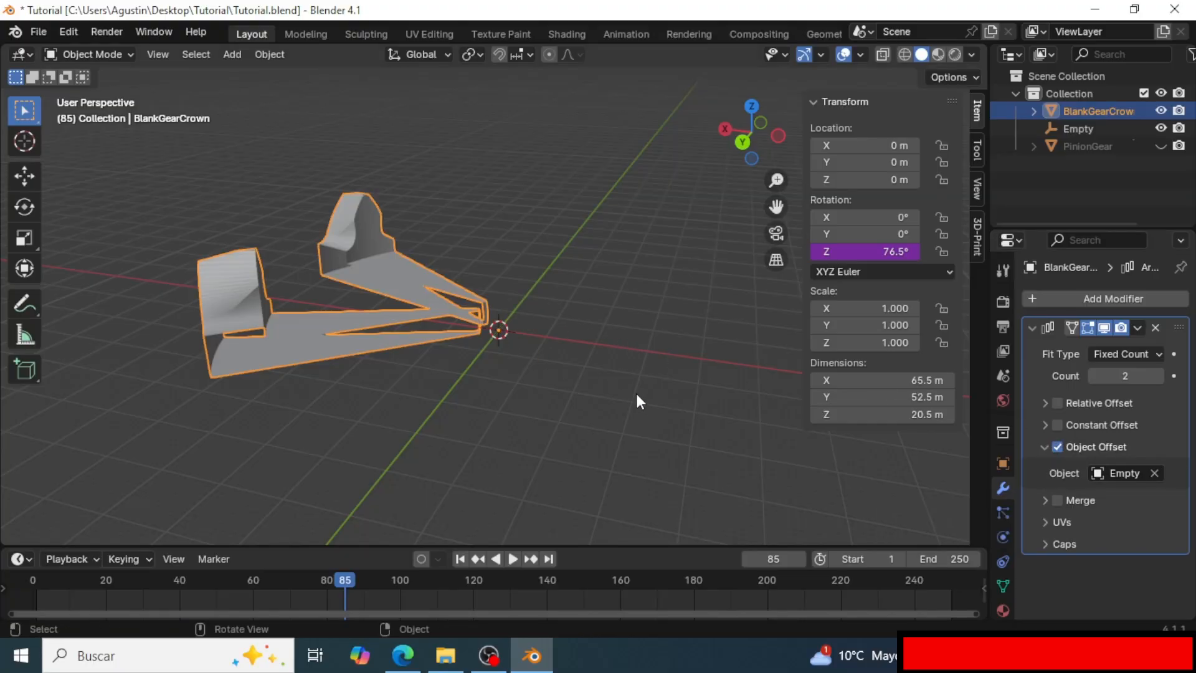
Set the Array modifier's count to 20.
click(1143, 375)
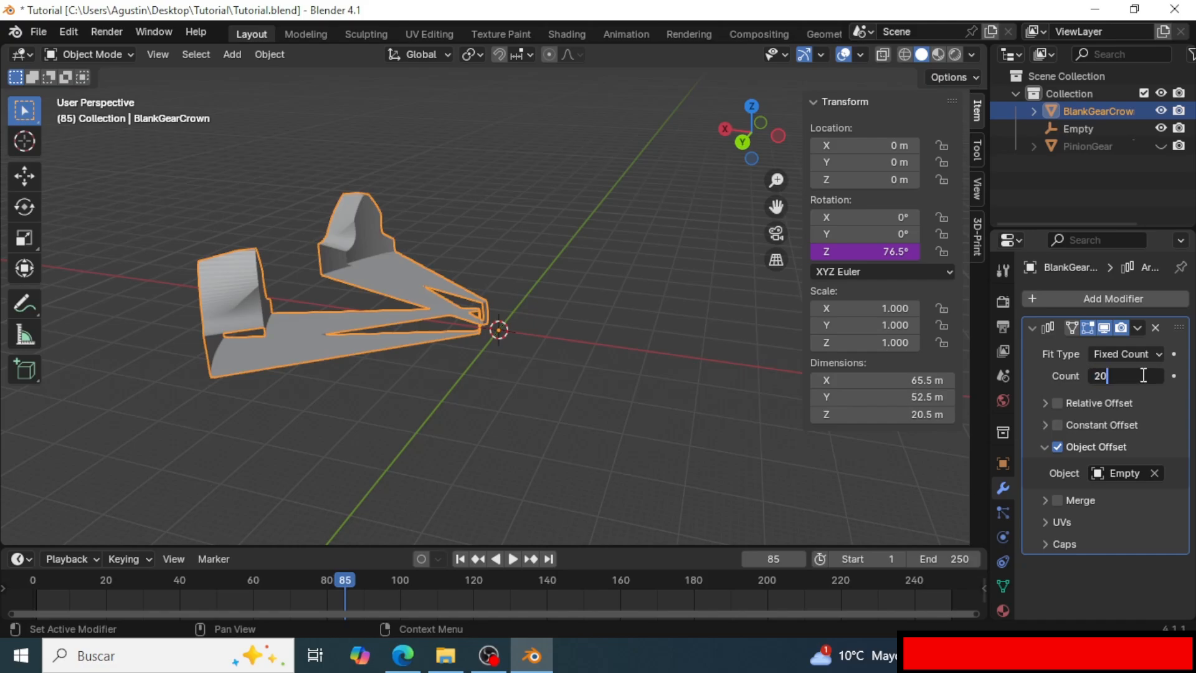
text(20)
key(Return)
click(638, 436)
middle_drag(638, 436, 449, 436)
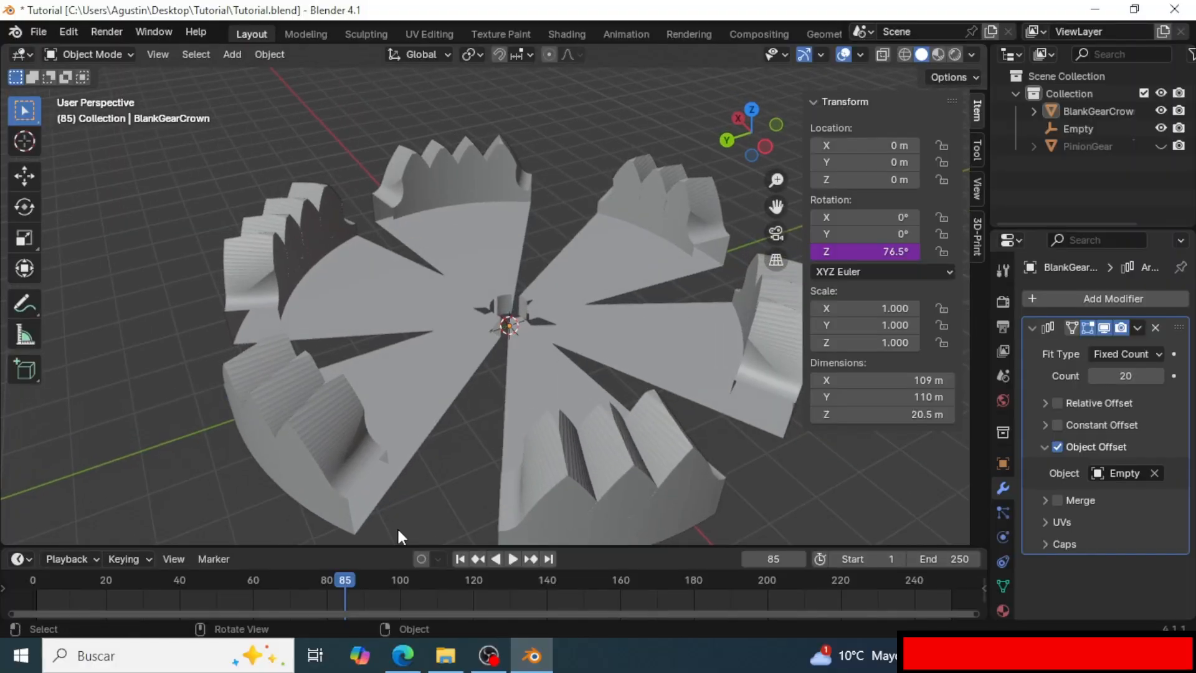
Remove the driver from the Z rotation of BlankGearCrown.
drag(345, 578, 309, 560)
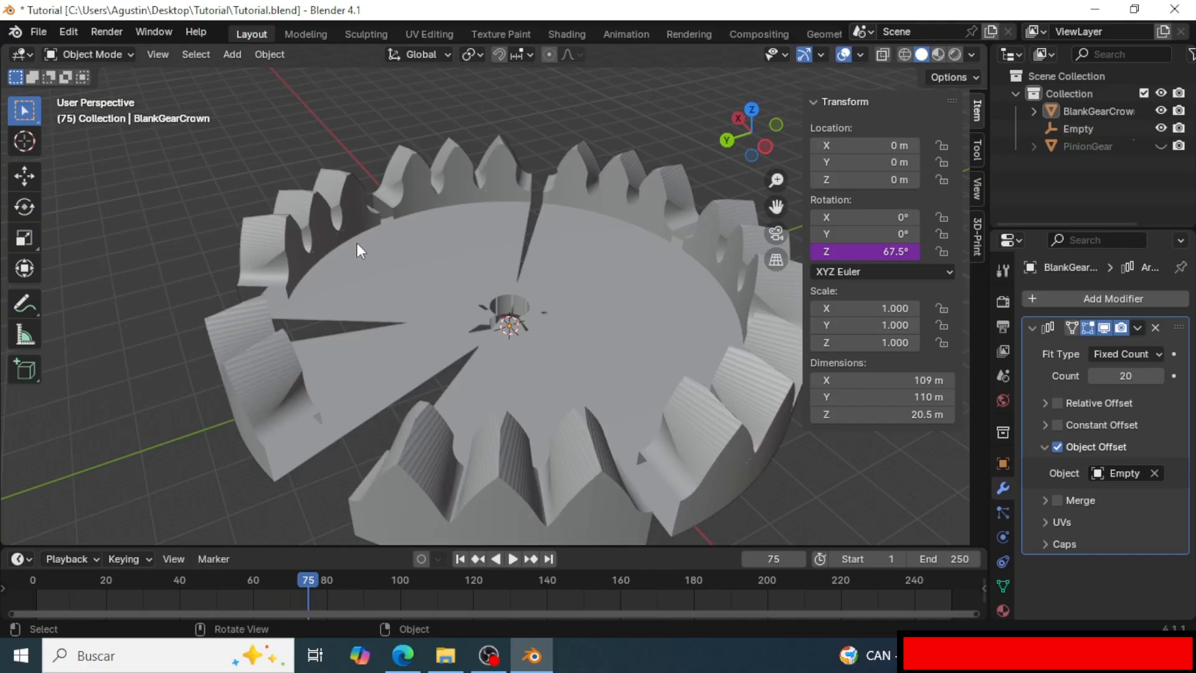
middle_drag(357, 242, 492, 266)
scroll(491, 266, up, 2)
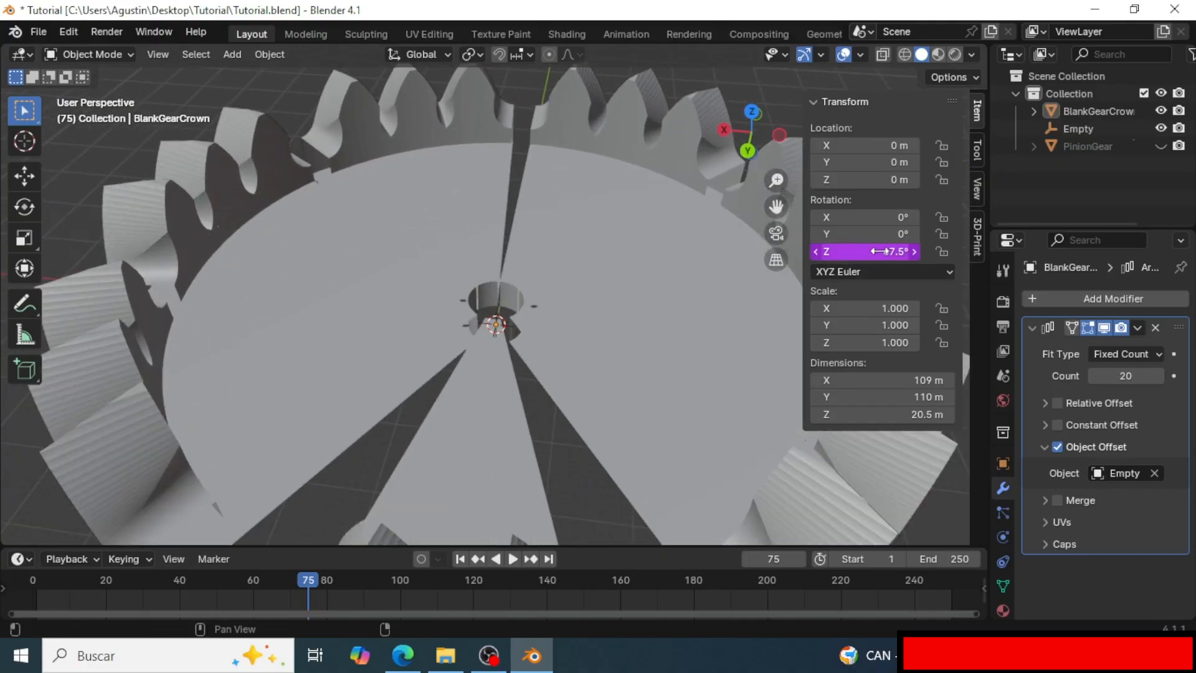
right_click(879, 251)
click(772, 198)
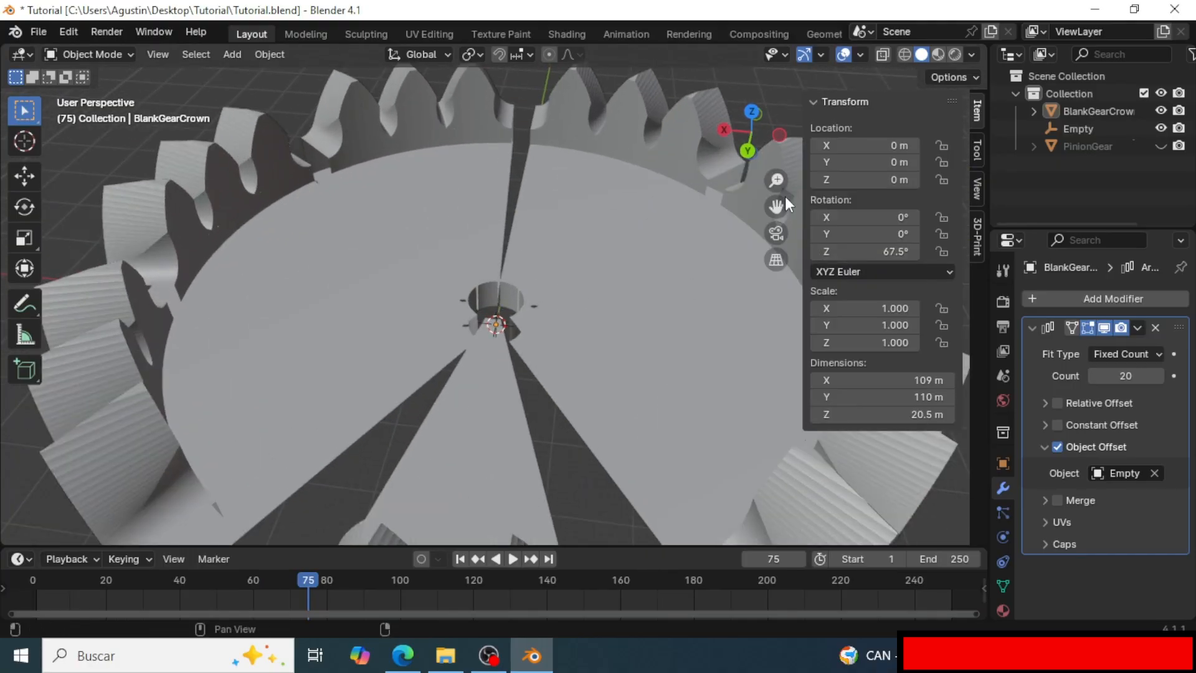
Return the timeline to frame 1 and set the crown gear's Z rotation to 0°.
scroll(661, 302, down, 4)
drag(297, 578, 36, 576)
click(895, 247)
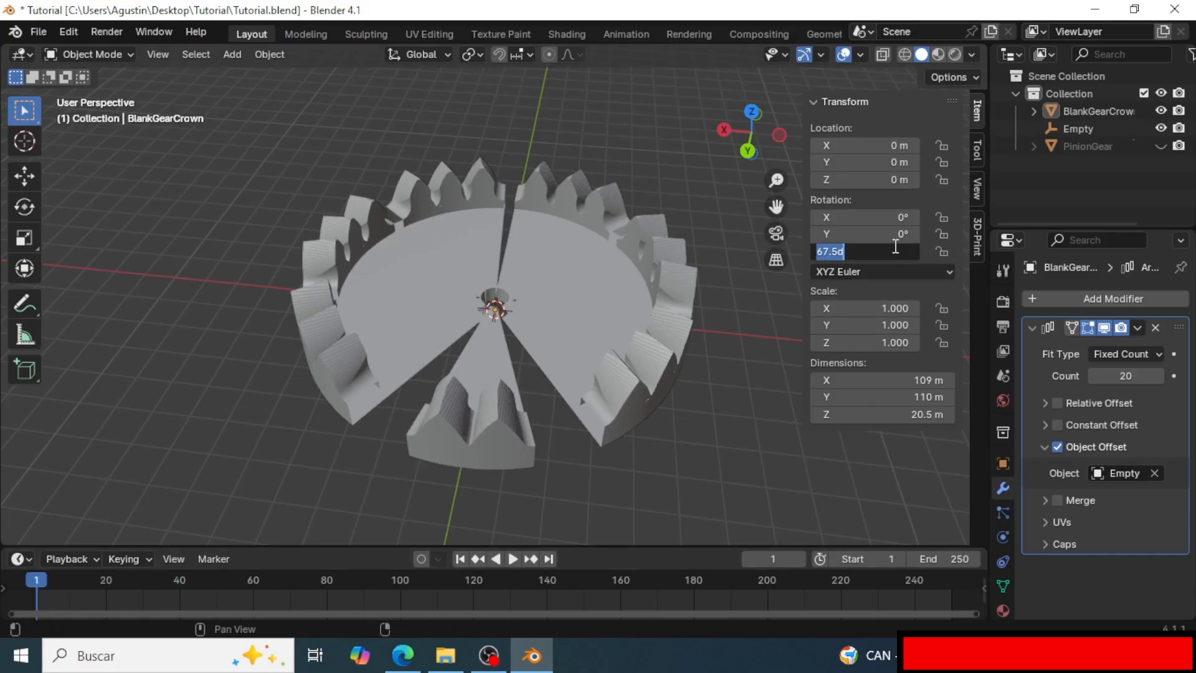
text(0)
key(Return)
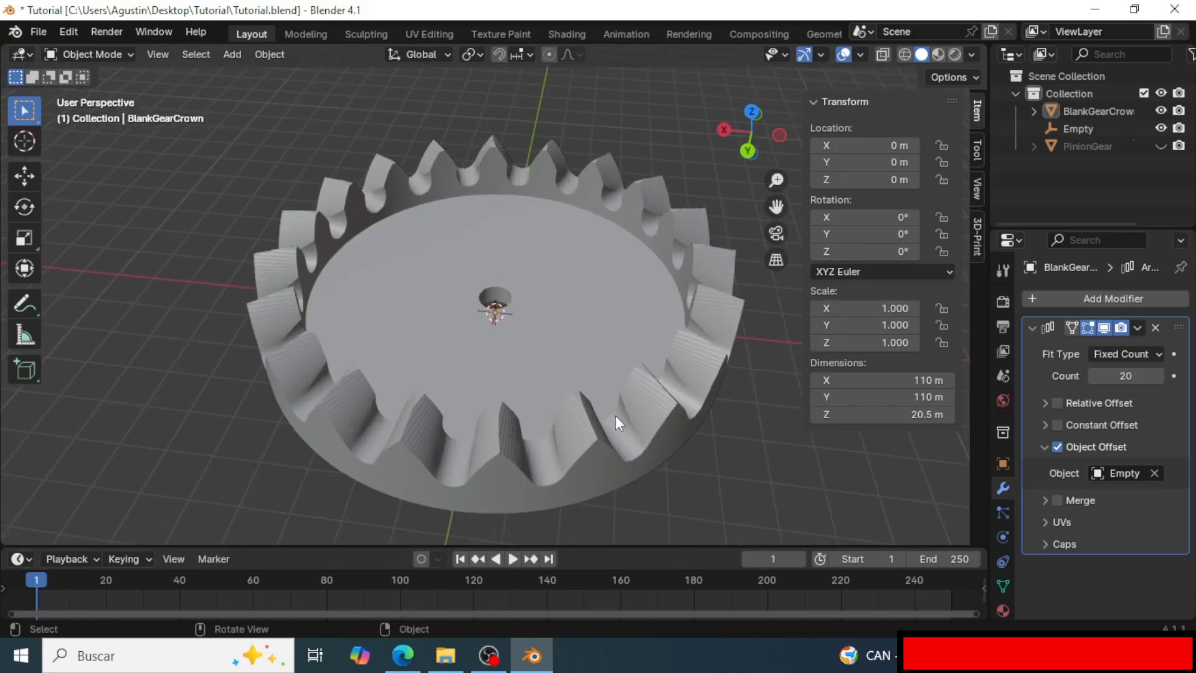
middle_drag(615, 415, 499, 386)
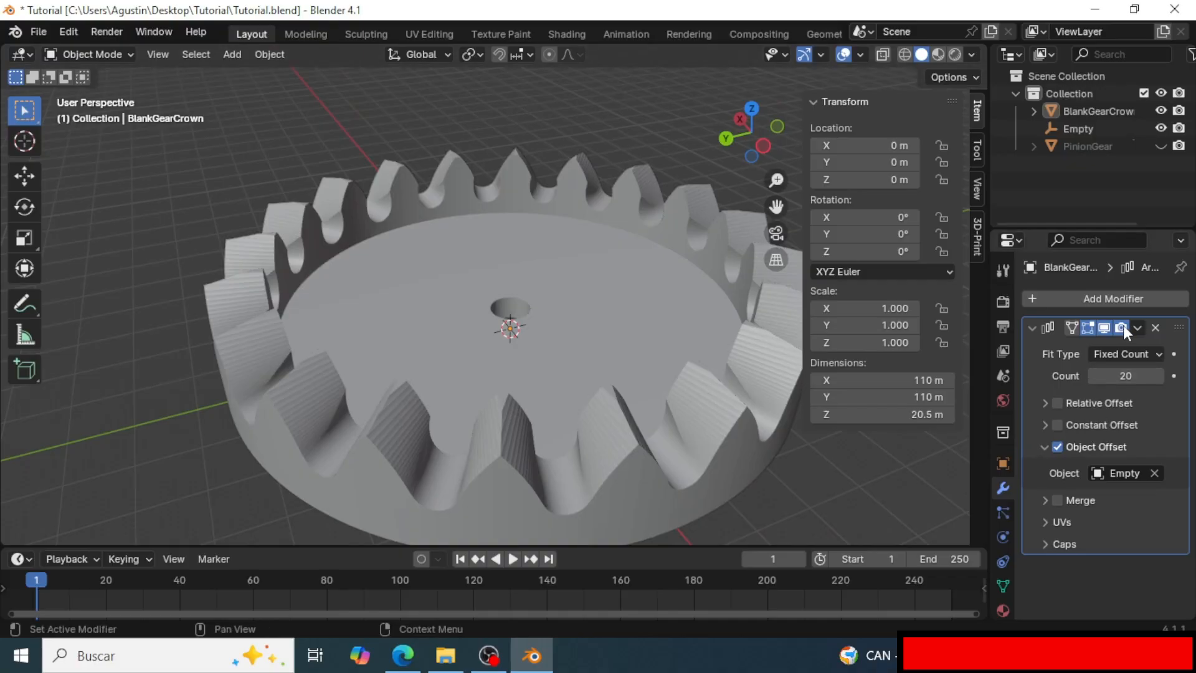
Turn the Array modifier's viewport display off to inspect the single tooth segment, and turn it back on.
click(1104, 326)
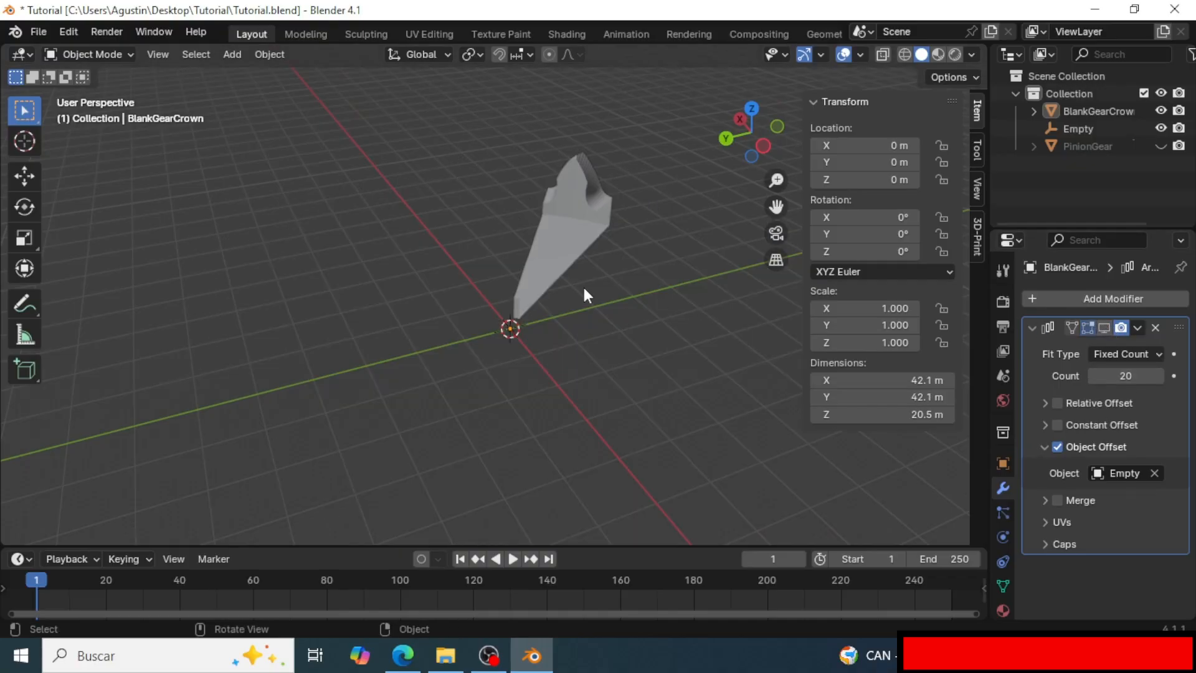
shift+middle_drag(582, 286, 495, 368)
scroll(551, 349, up, 3)
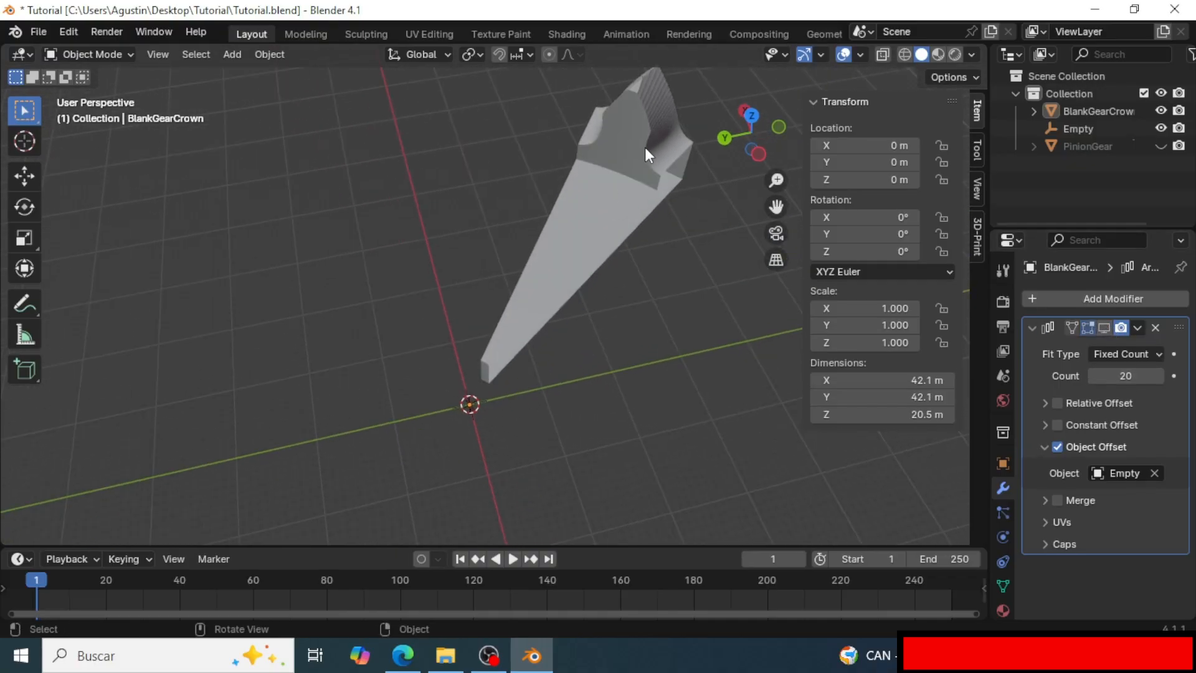
click(1104, 327)
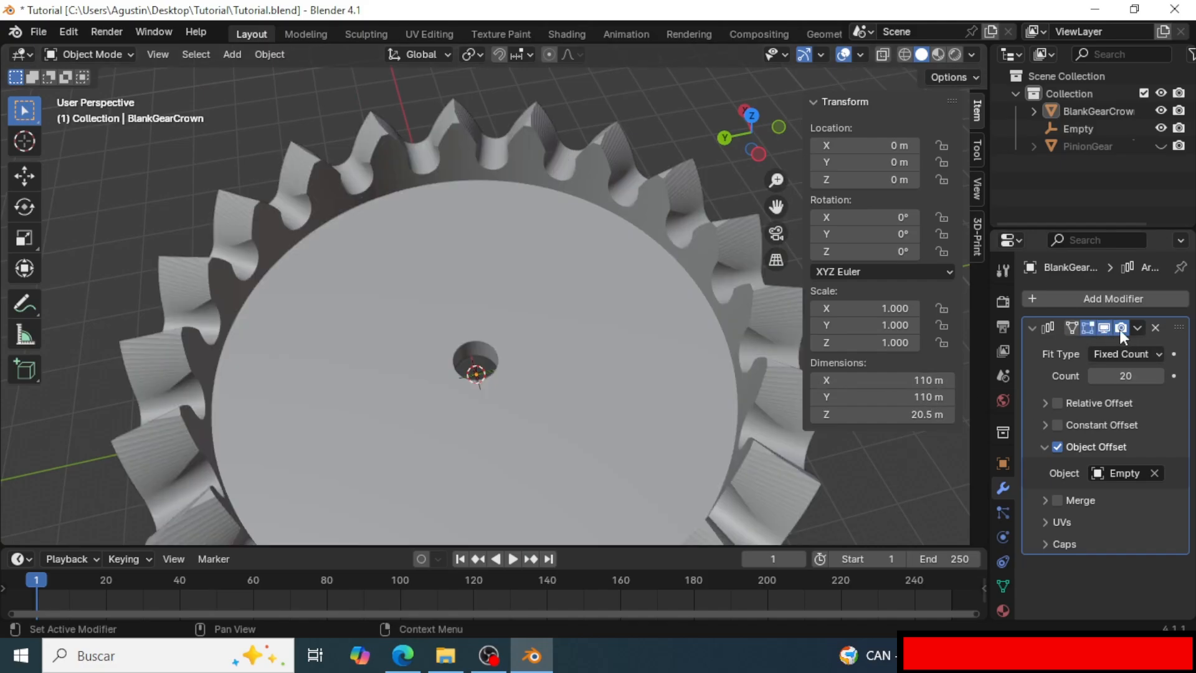
Examine the arrayed crown gear's teeth, tooth roots and outer wall where neighbouring segments meet.
scroll(477, 330, down, 4)
middle_drag(477, 330, 561, 376)
scroll(533, 402, up, 3)
scroll(560, 376, up, 2)
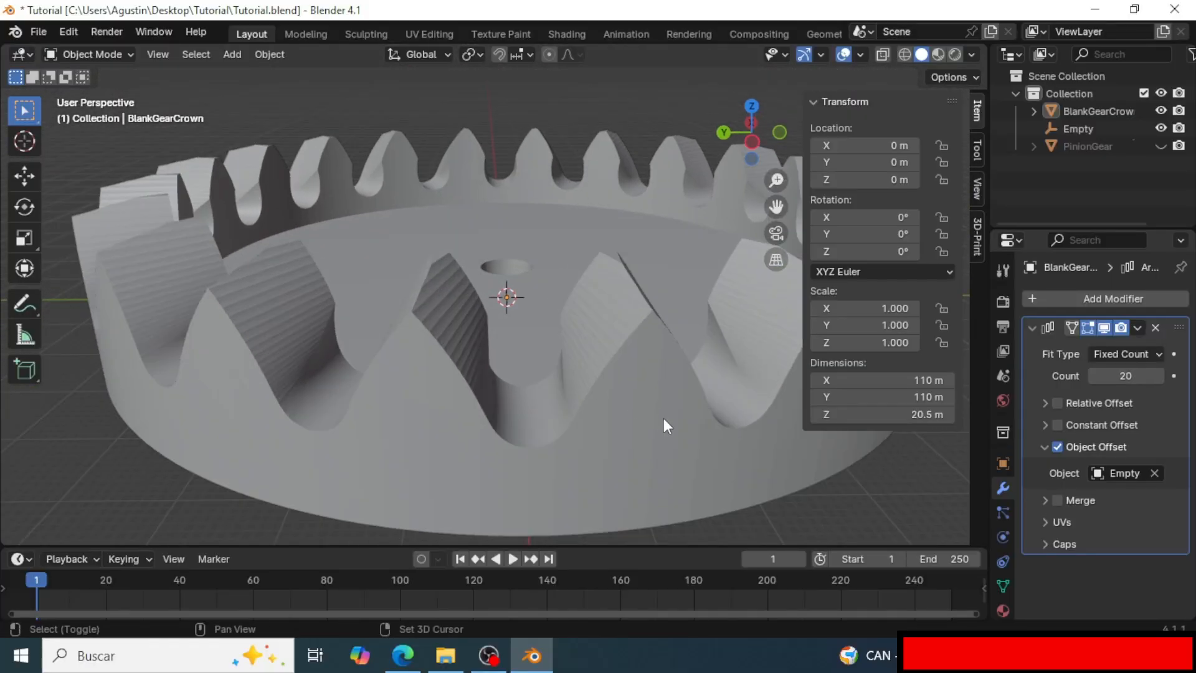
middle_drag(664, 419, 491, 342)
scroll(486, 400, up, 3)
middle_drag(450, 188, 252, 187)
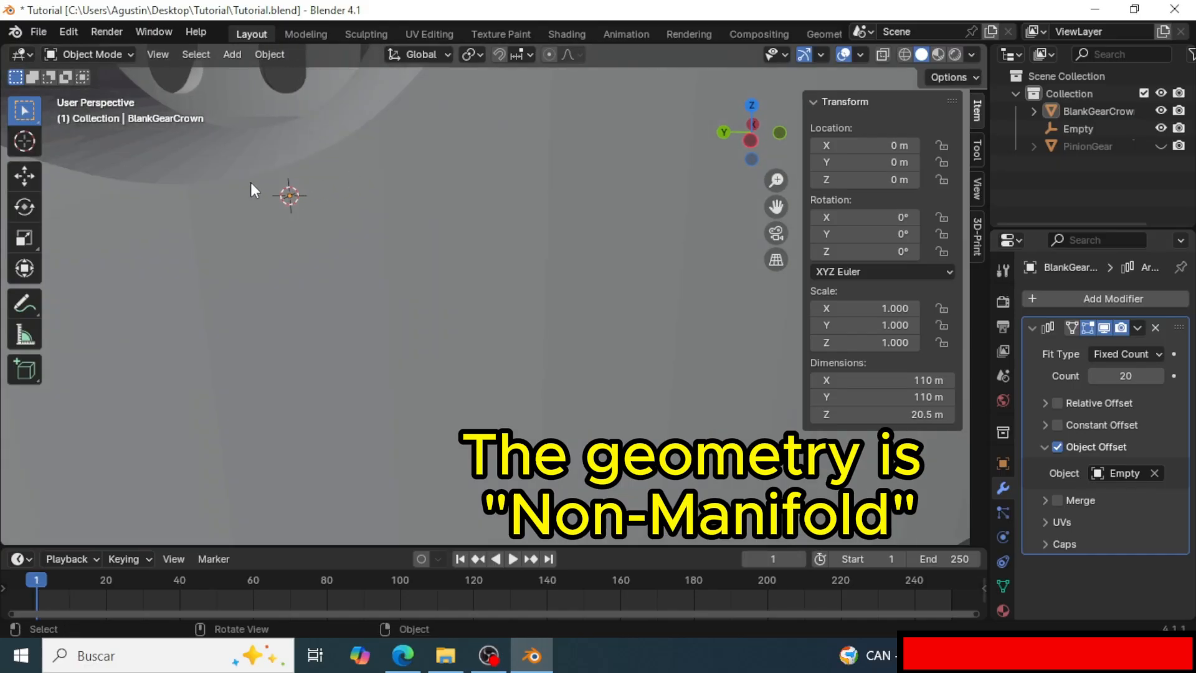
scroll(204, 190, up, 4)
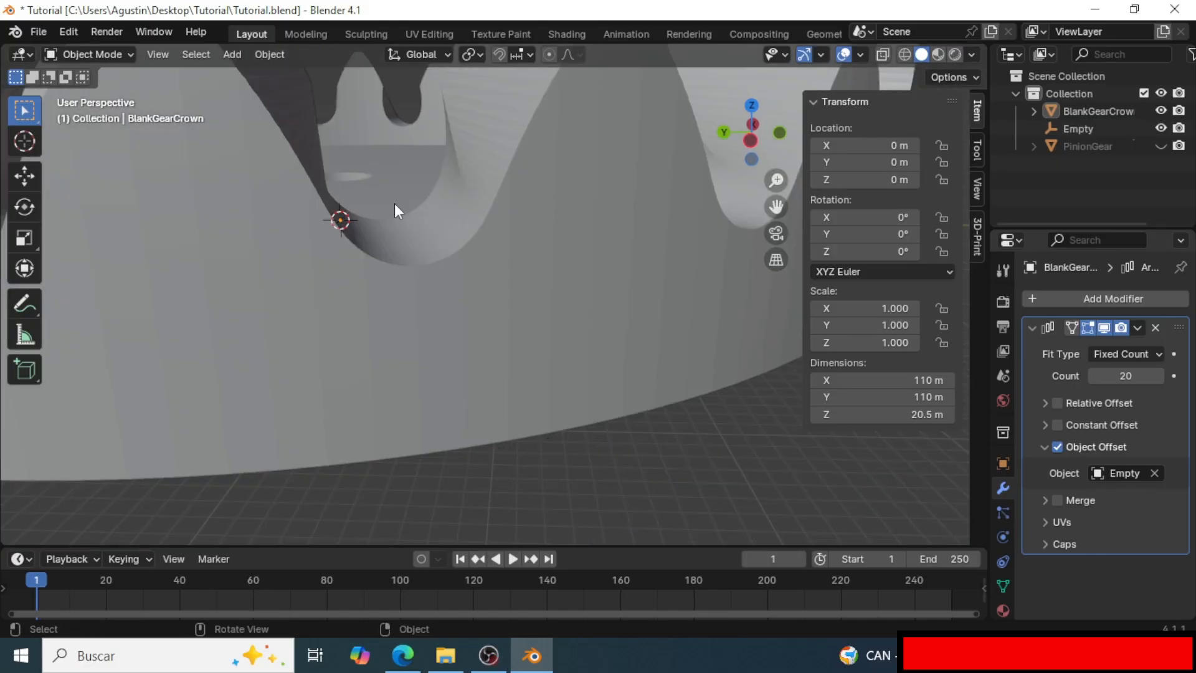
middle_drag(394, 210, 381, 291)
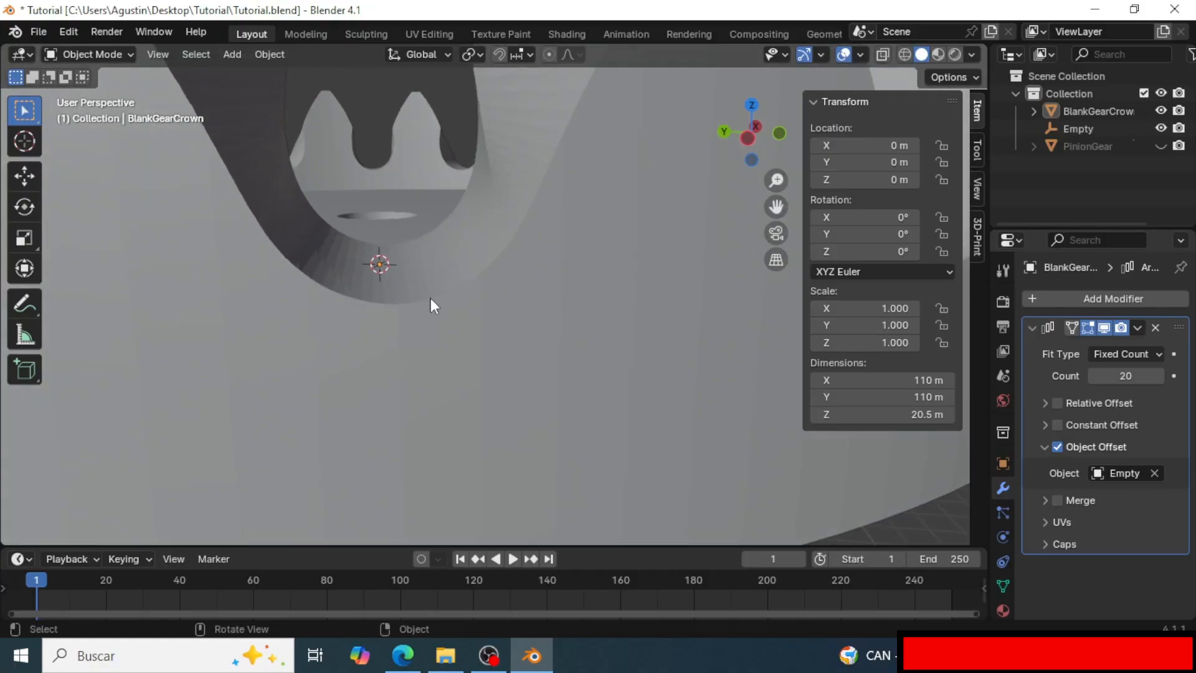
scroll(421, 309, down, 6)
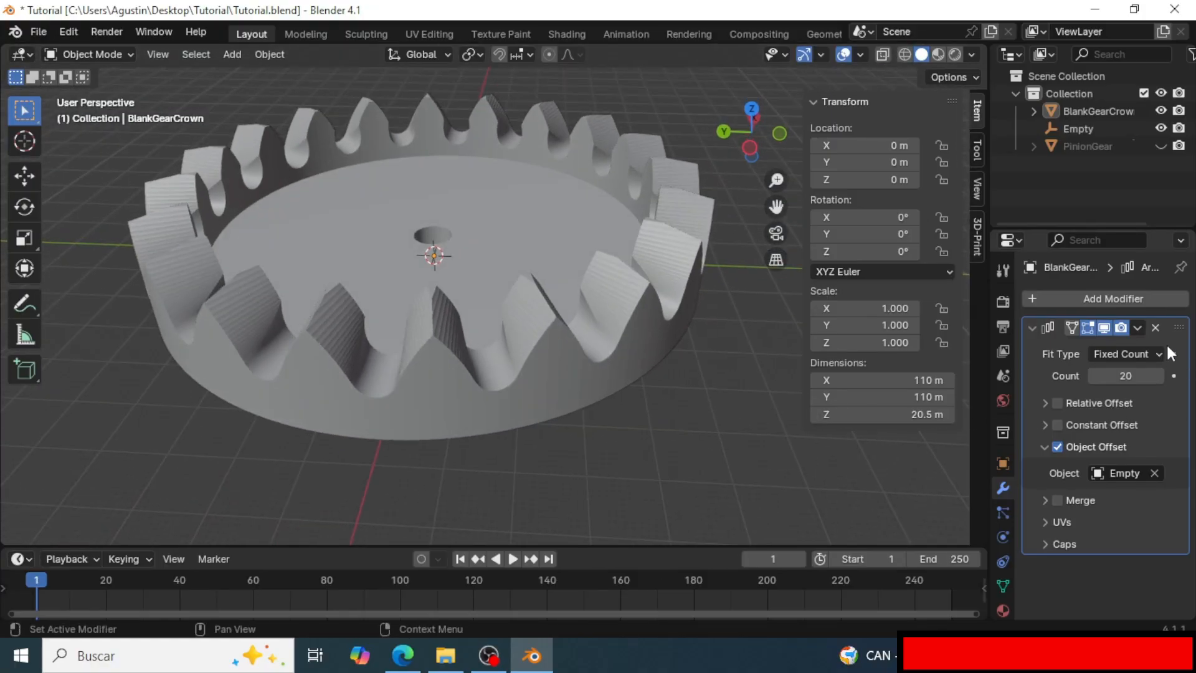
Apply the Array modifier on the crown gear.
click(1138, 328)
click(1104, 346)
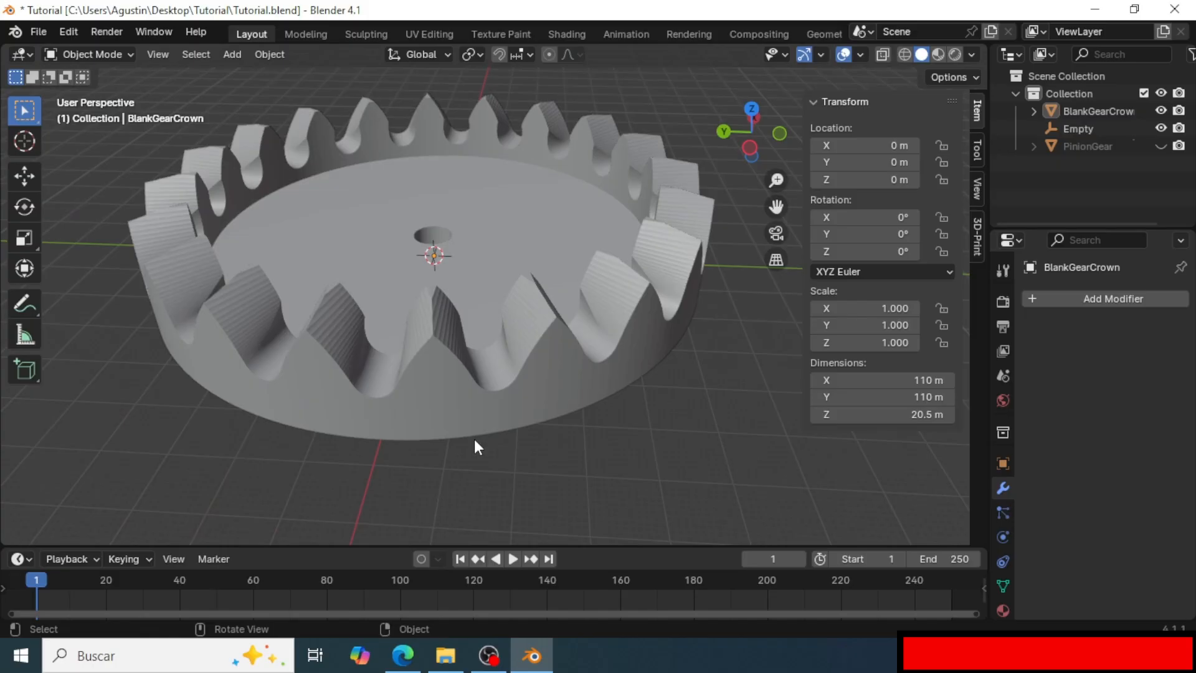
scroll(477, 438, up, 4)
Enter Edit Mode on the crown gear and examine the mesh at a segment seam in a tooth root.
click(533, 437)
key(Tab)
scroll(533, 424, up, 6)
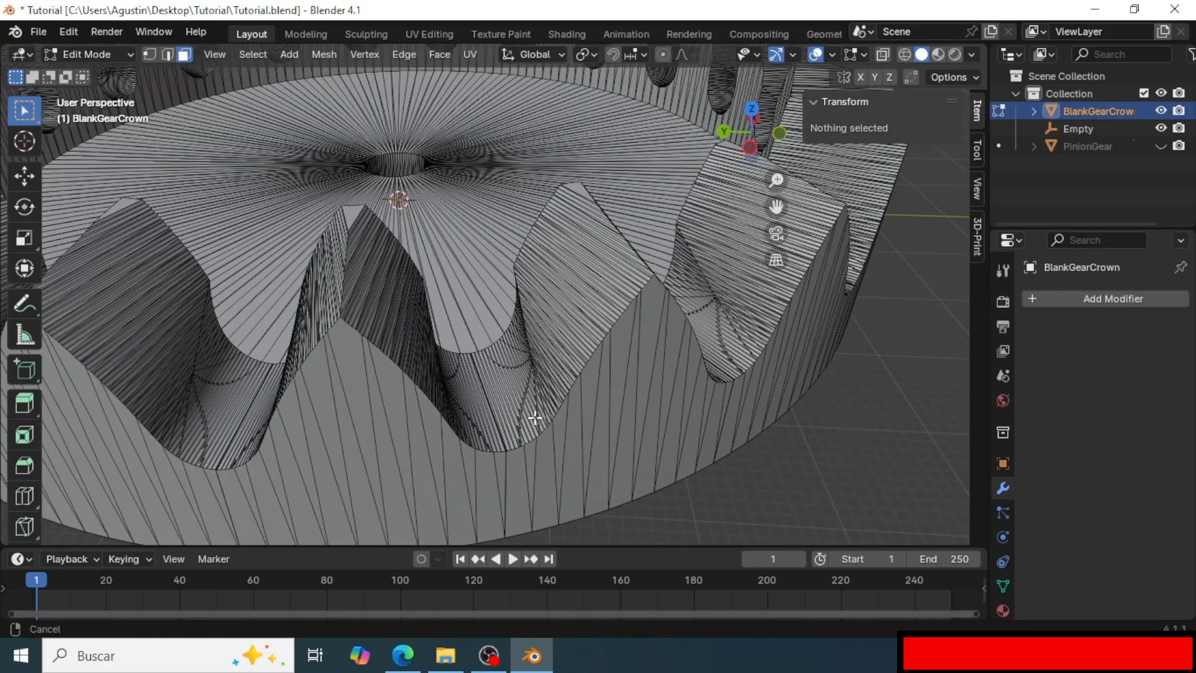
scroll(527, 434, up, 8)
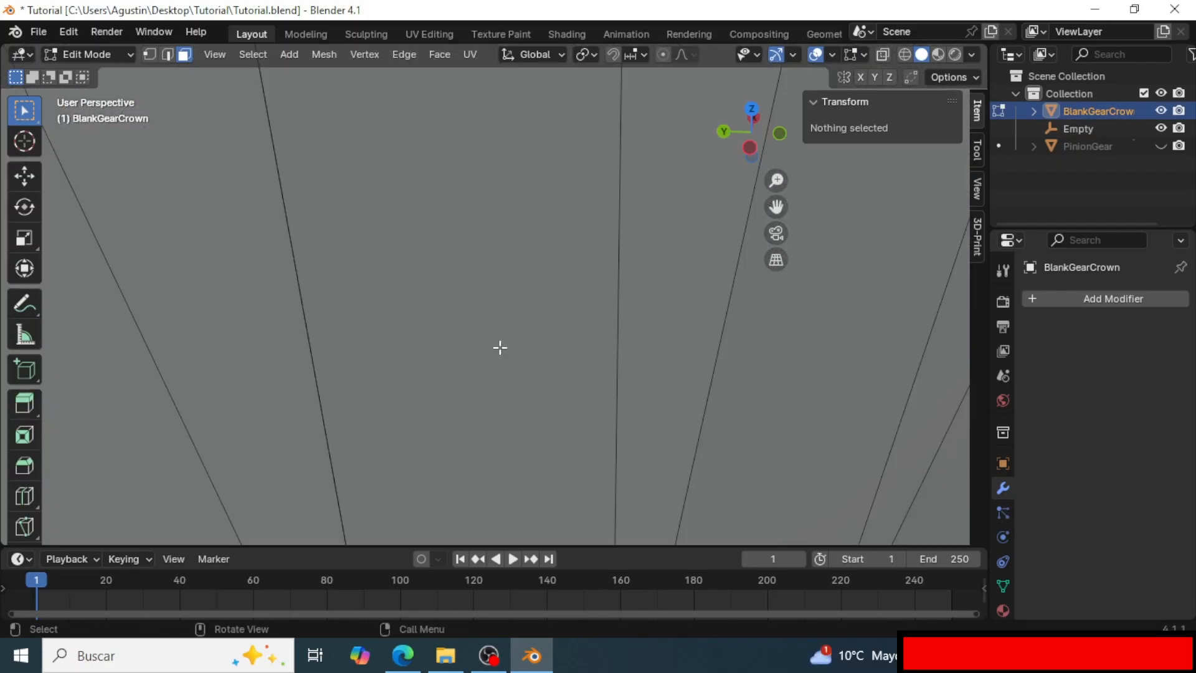
shift+middle_drag(512, 378, 540, 507)
middle_drag(569, 336, 564, 325)
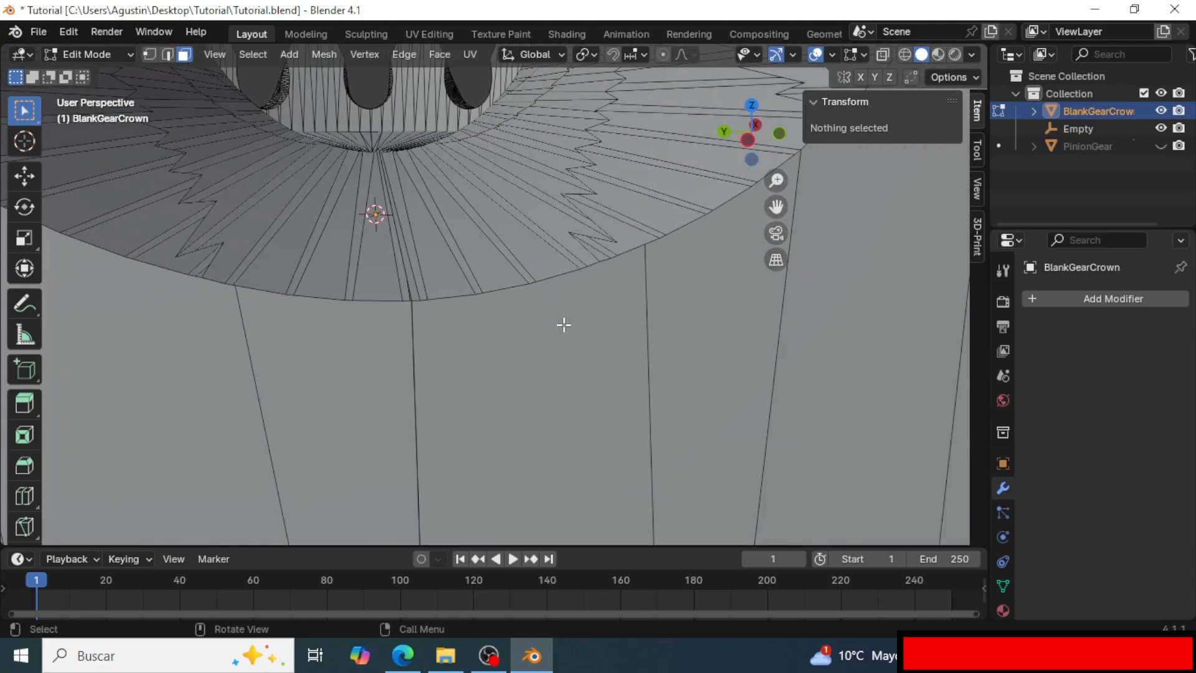
scroll(462, 288, up, 2)
scroll(463, 288, down, 2)
shift+middle_drag(462, 287, 499, 304)
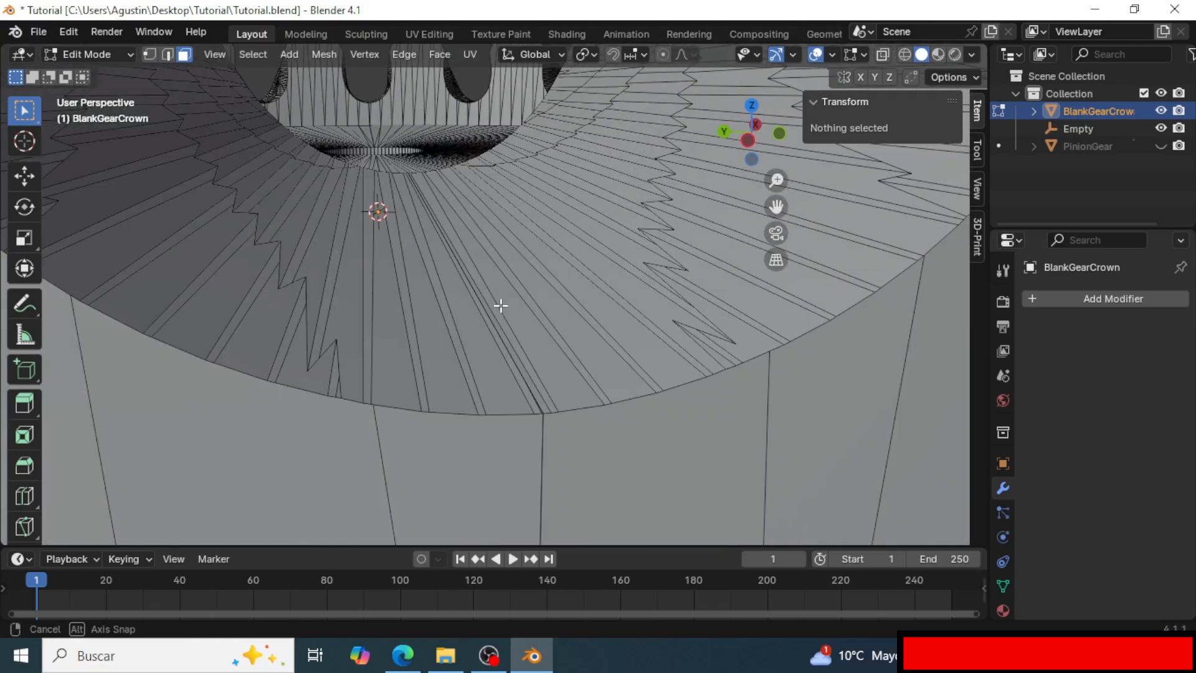
Try moving individual vertices at the tooth root seam to test whether the segments are joined, and return to Object Mode.
key(1)
click(533, 413)
key(g)
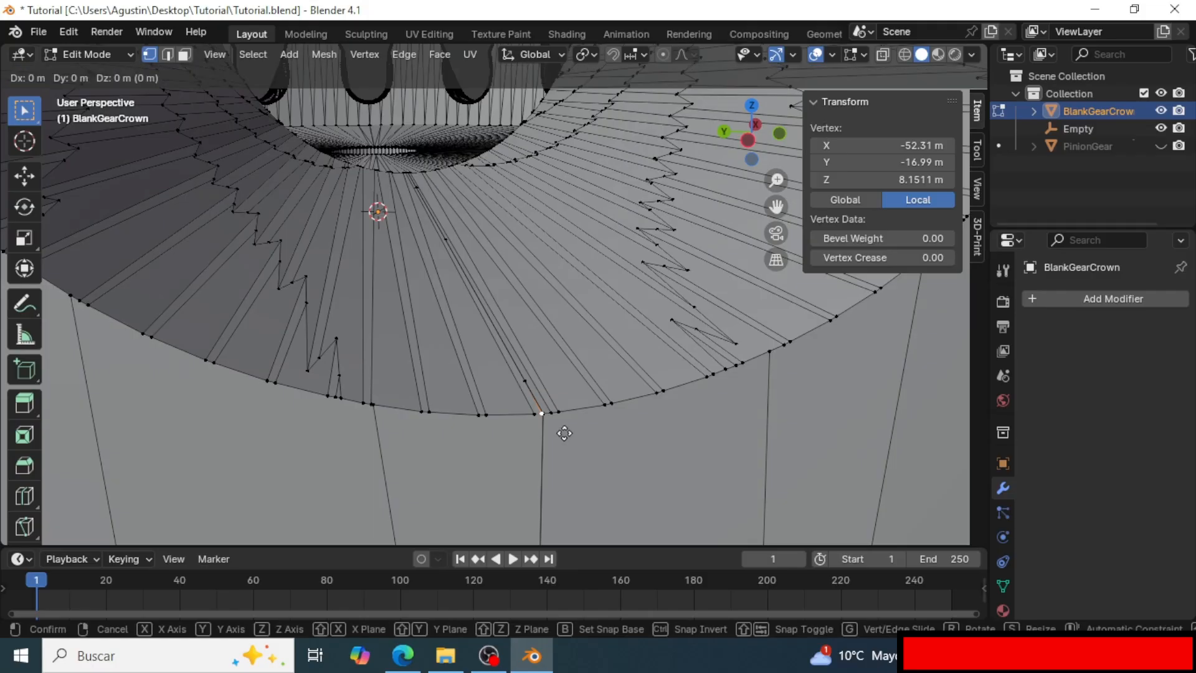
click(544, 409)
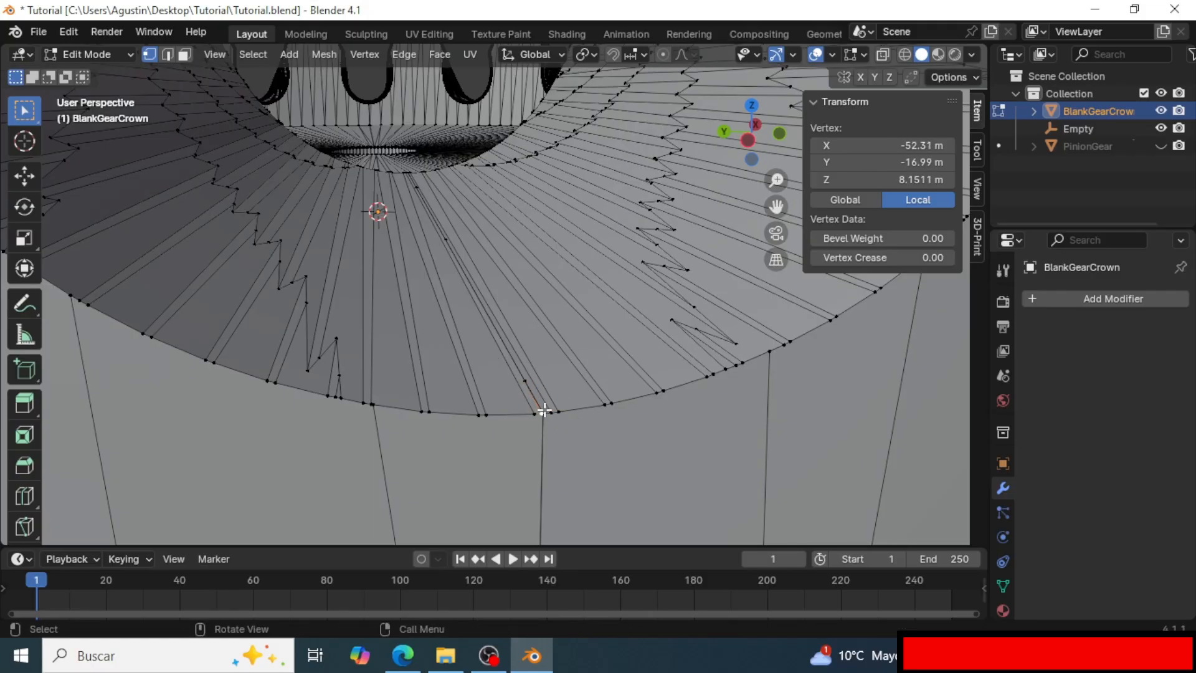
key(g)
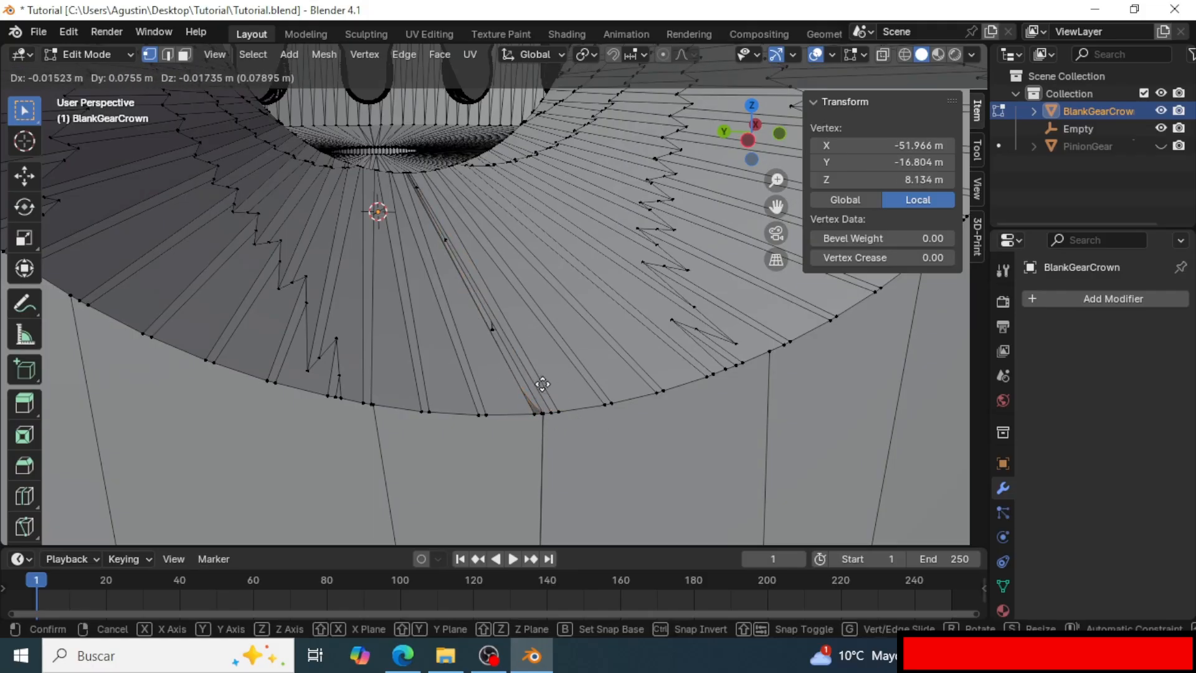
click(489, 392)
key(Tab)
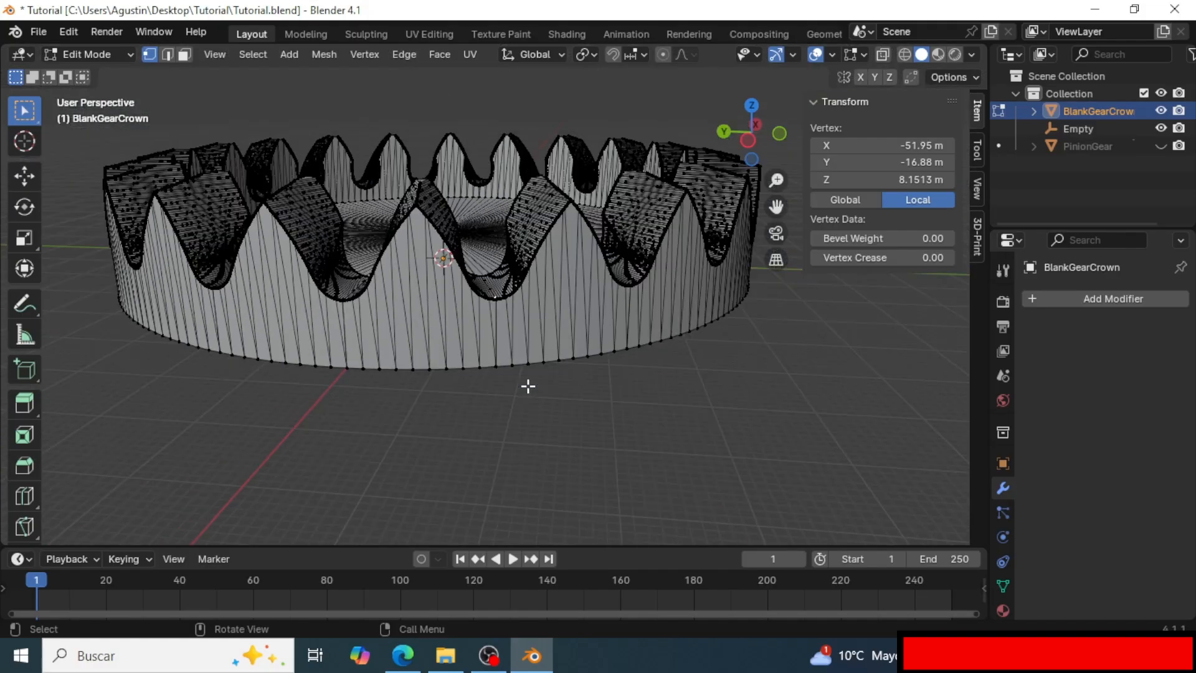
click(548, 416)
middle_drag(535, 381, 556, 367)
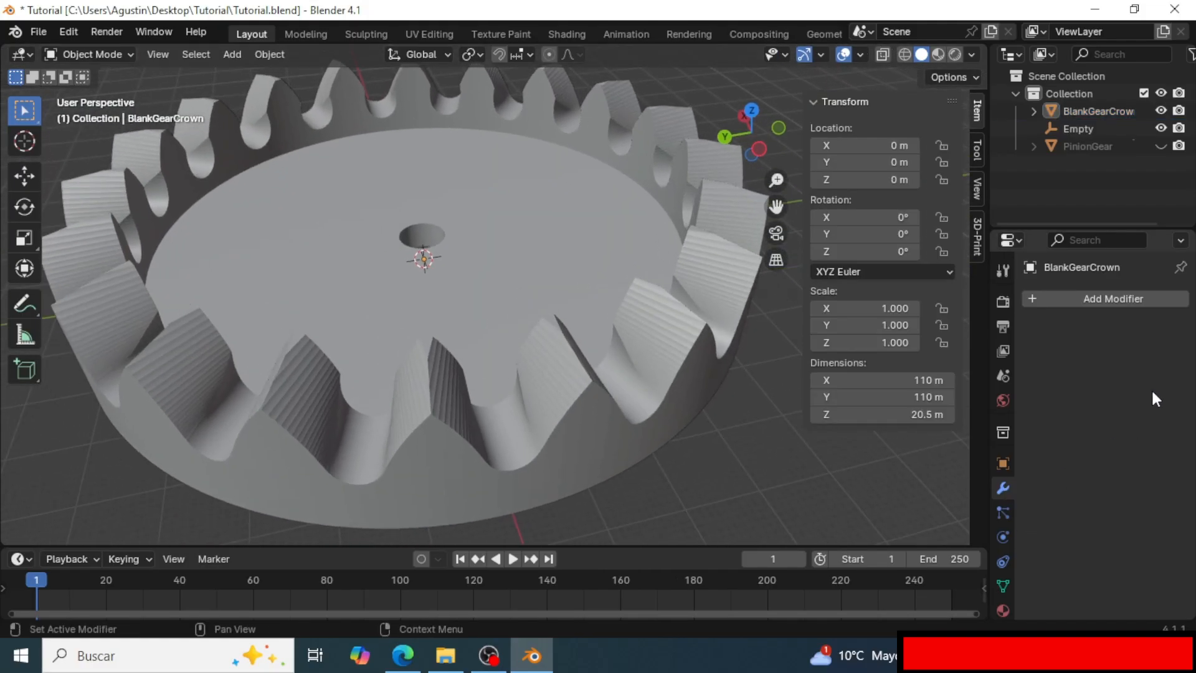
Add a Weld modifier to the crown gear and set its merge distance to 0.2 m.
click(1121, 302)
mouse_move(1120, 302)
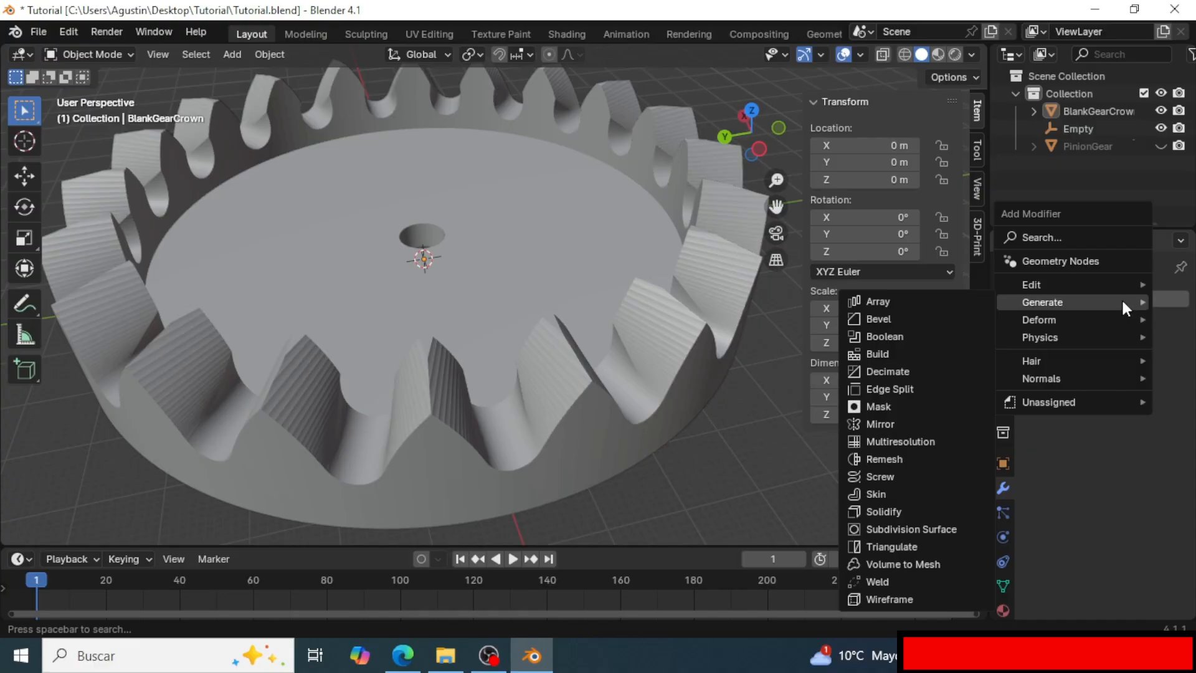
click(897, 581)
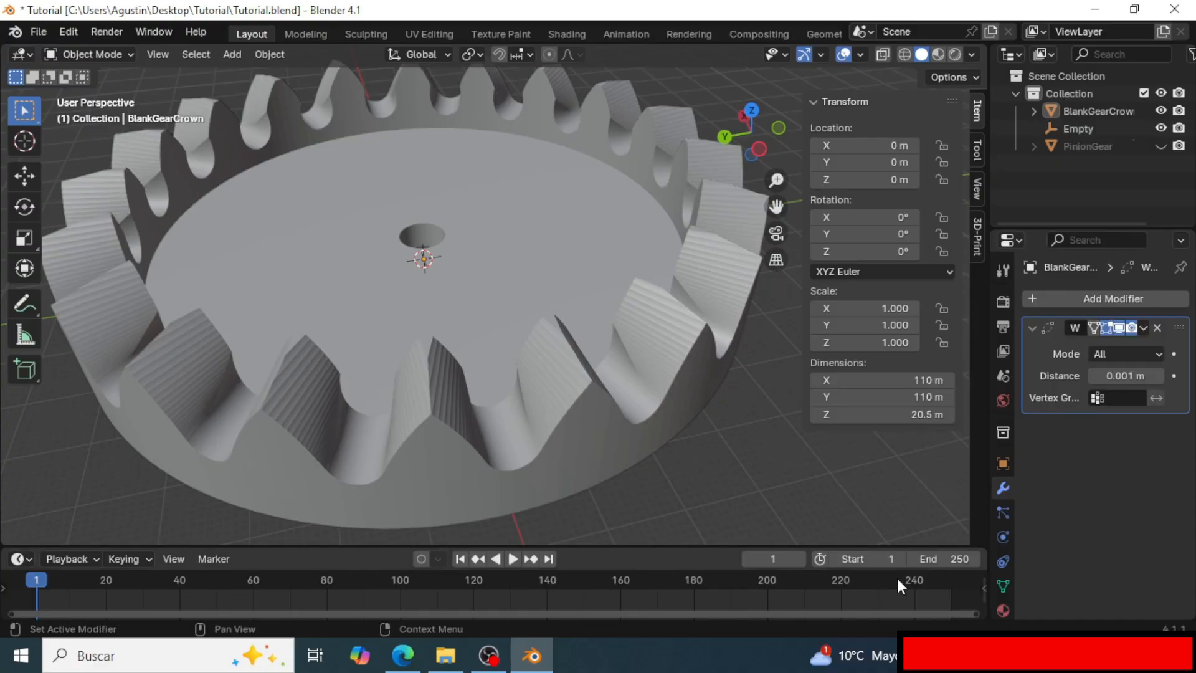
click(1149, 375)
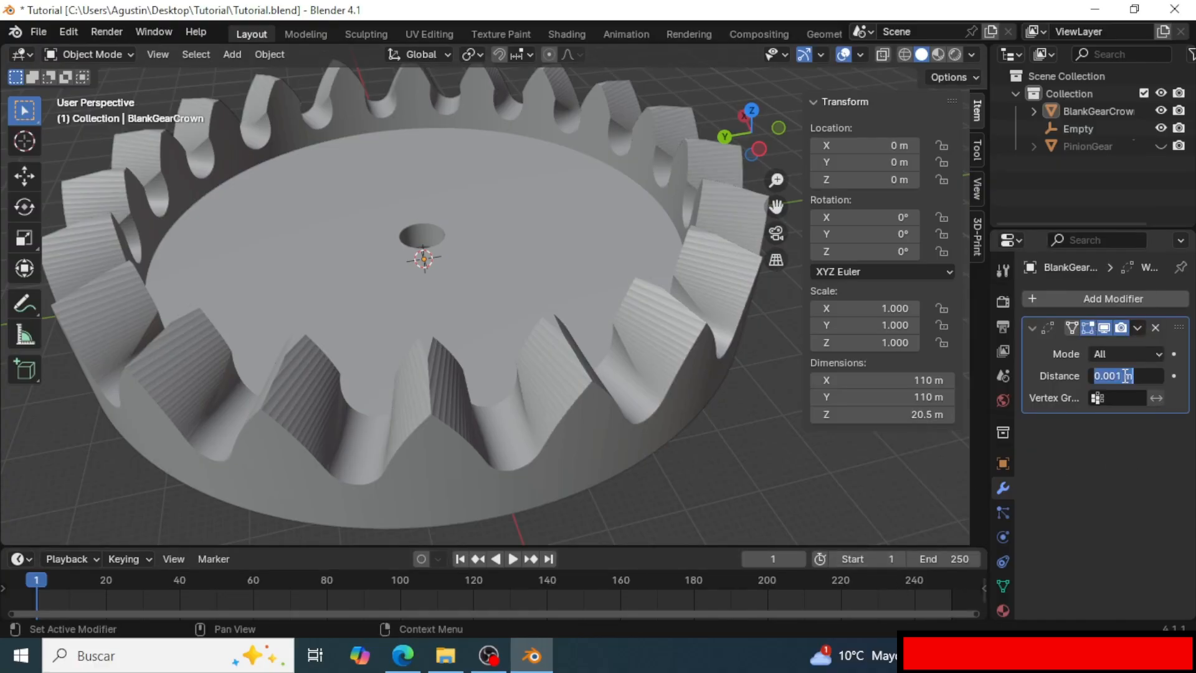
click(1114, 375)
key(Return)
scroll(576, 413, up, 5)
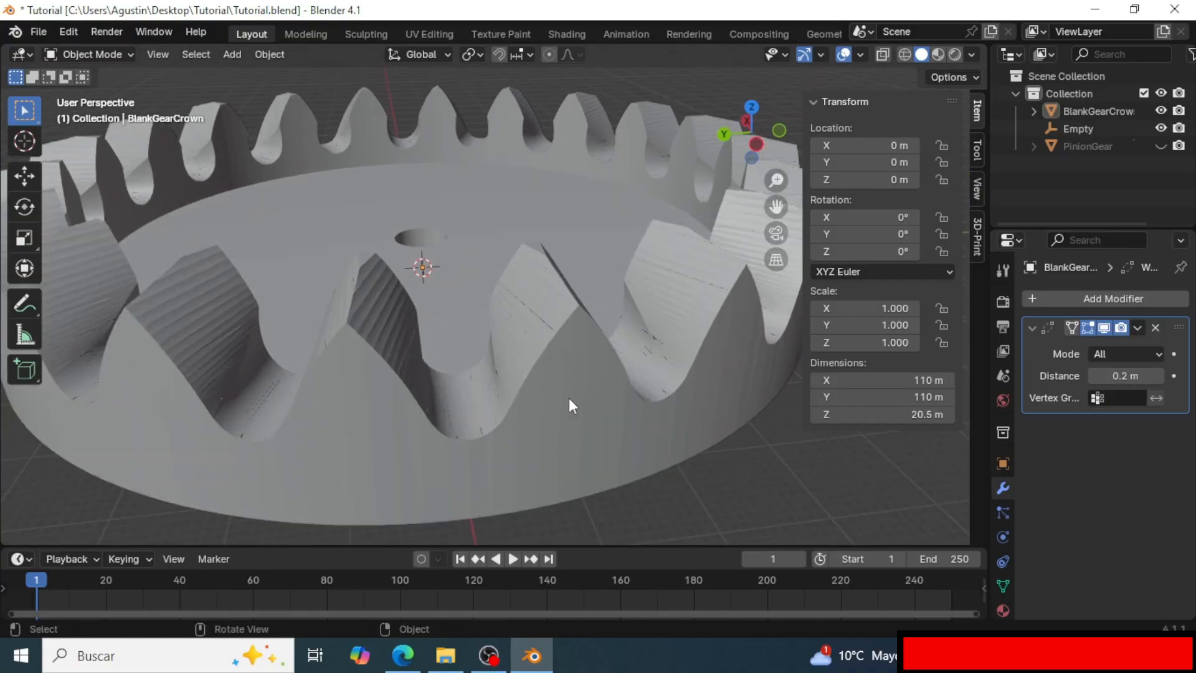
Try applying the 0.2 m Weld modifier on the crown gear, inspect the tooth roots for defects, and undo the application.
mouse_move(569, 398)
middle_down()
mouse_move(544, 388)
mouse_move(581, 387)
middle_up()
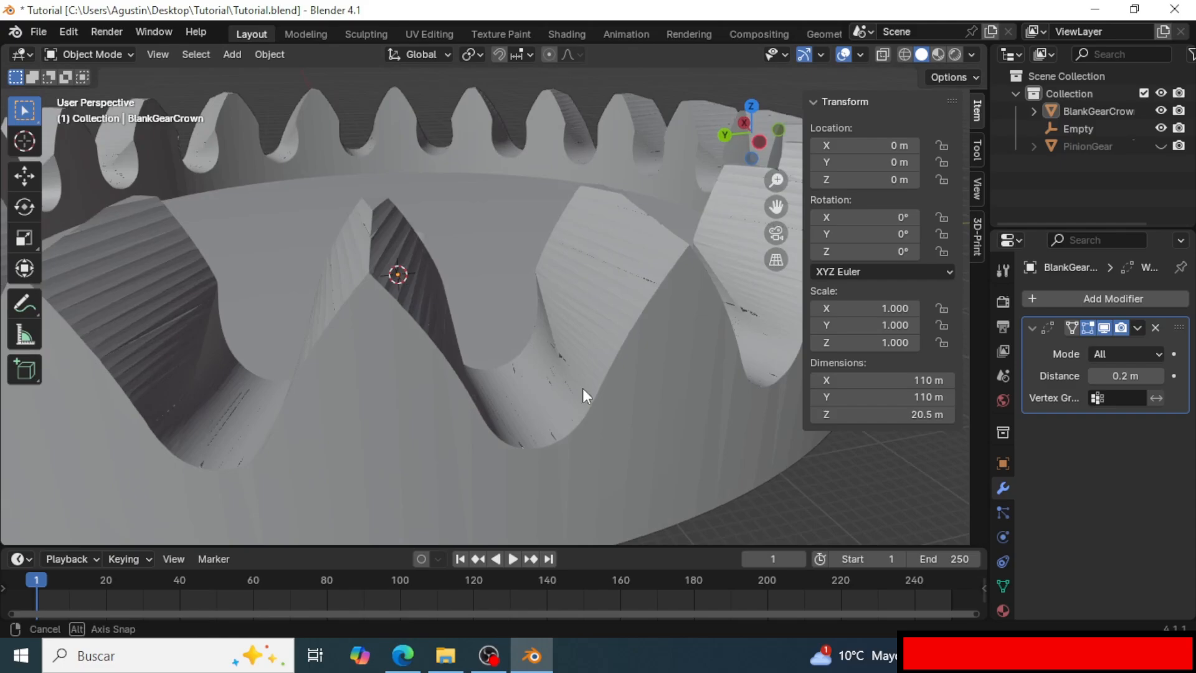
click(1139, 328)
click(1091, 342)
ctrl+middle_drag(652, 468, 641, 424)
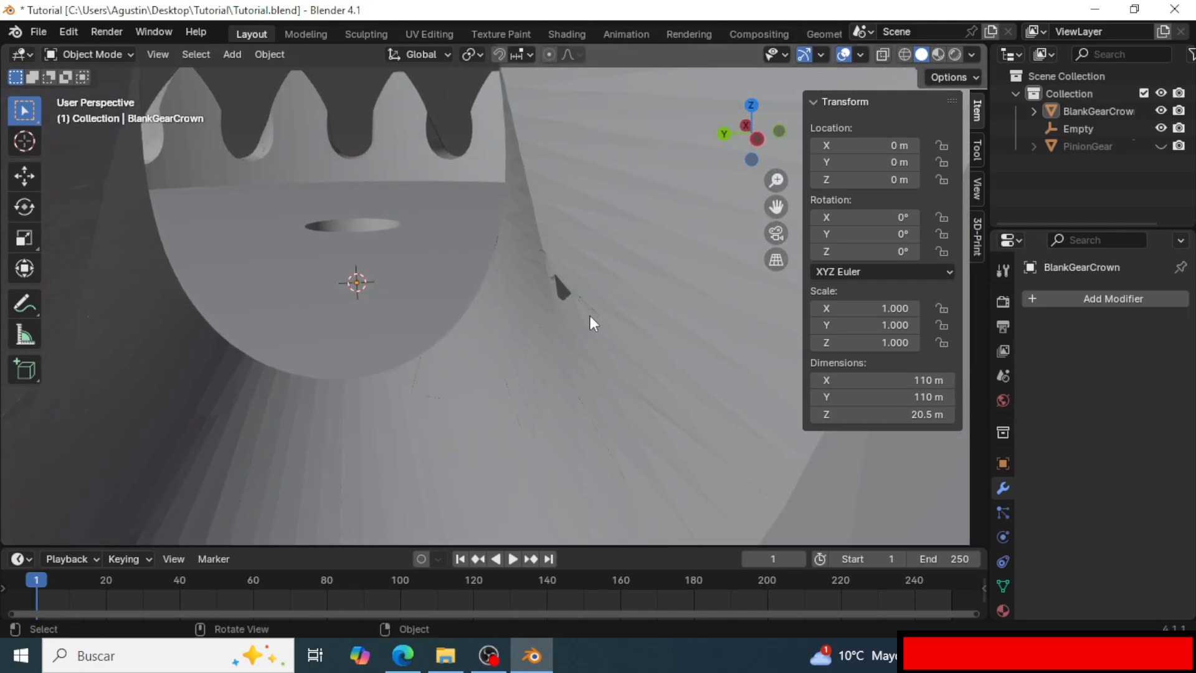
key(Tab)
middle_drag(647, 313, 665, 353)
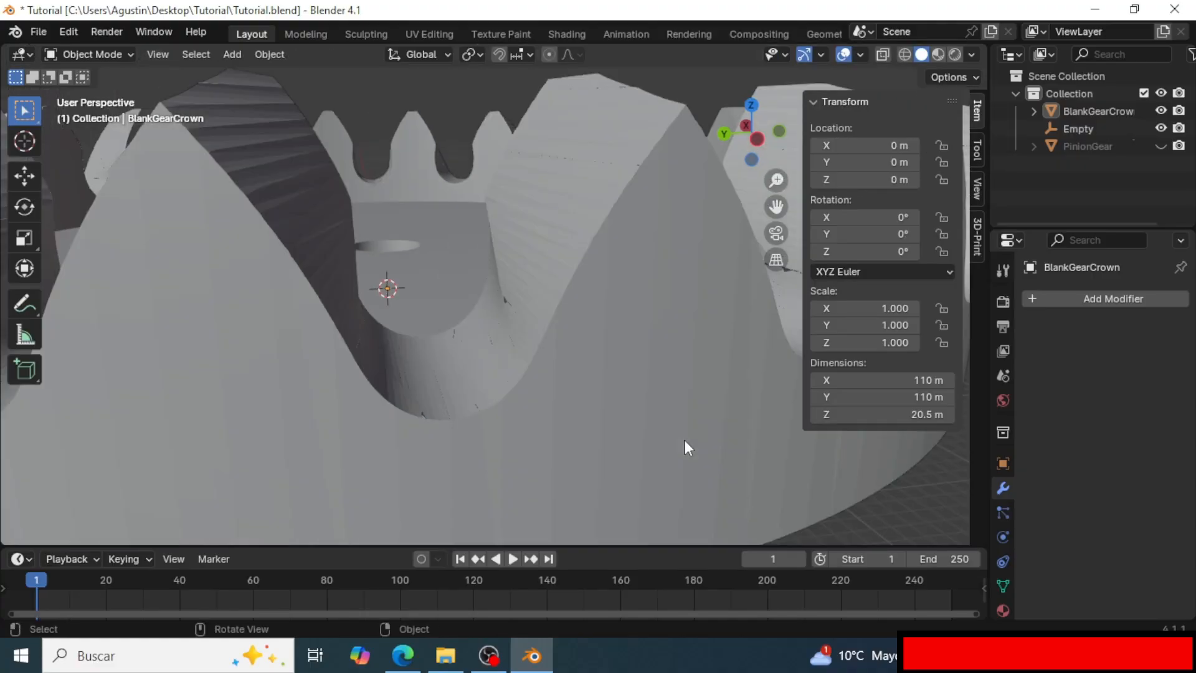
ctrl+middle_drag(685, 444, 566, 401)
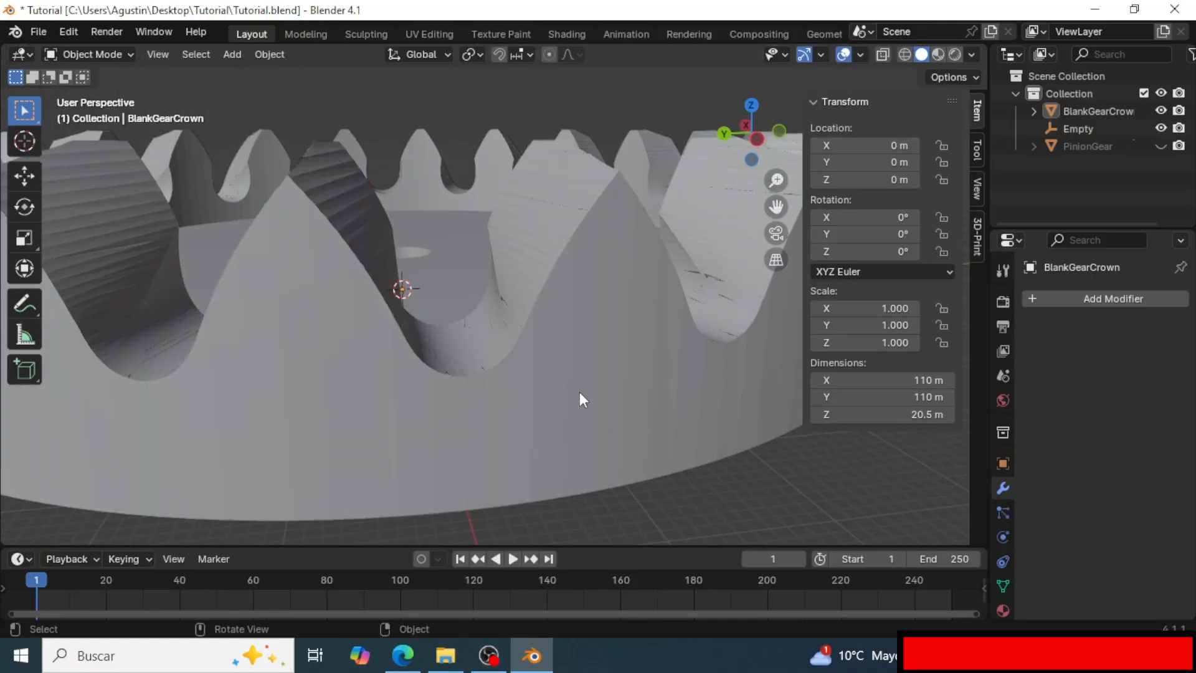
key(Tab)
key(Tab)
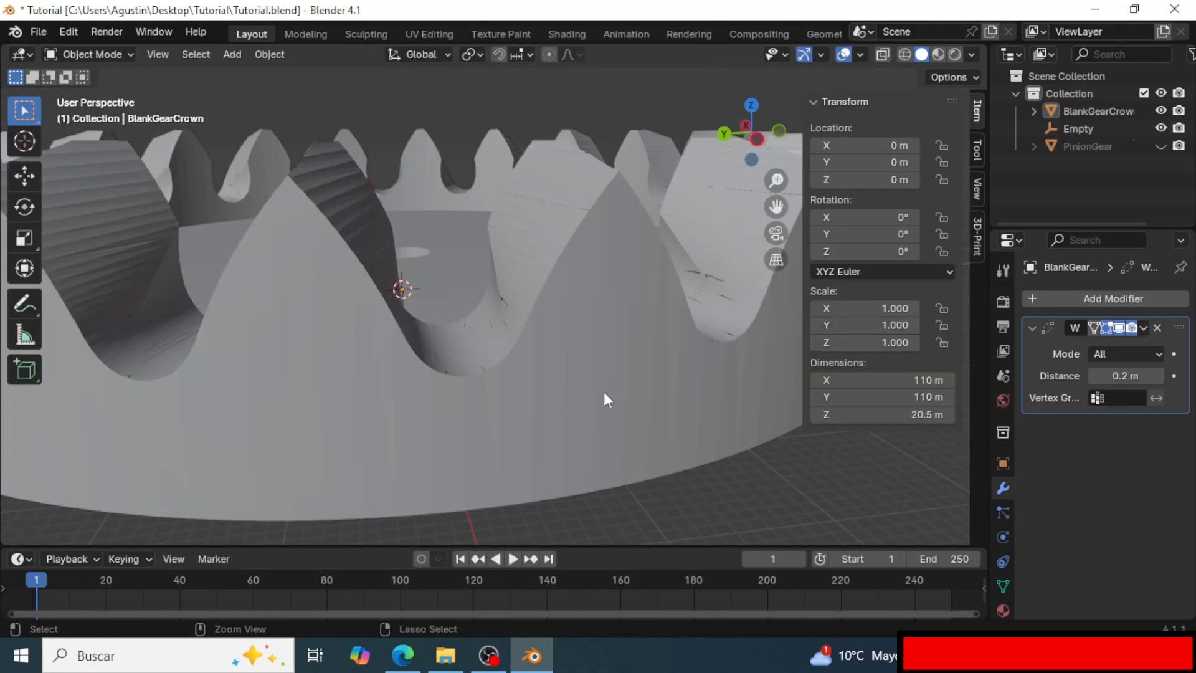
Try a Weld merge distance of 0.1 m on the crown gear, inspect the teeth, and remove the Weld modifier.
click(1125, 376)
click(1105, 376)
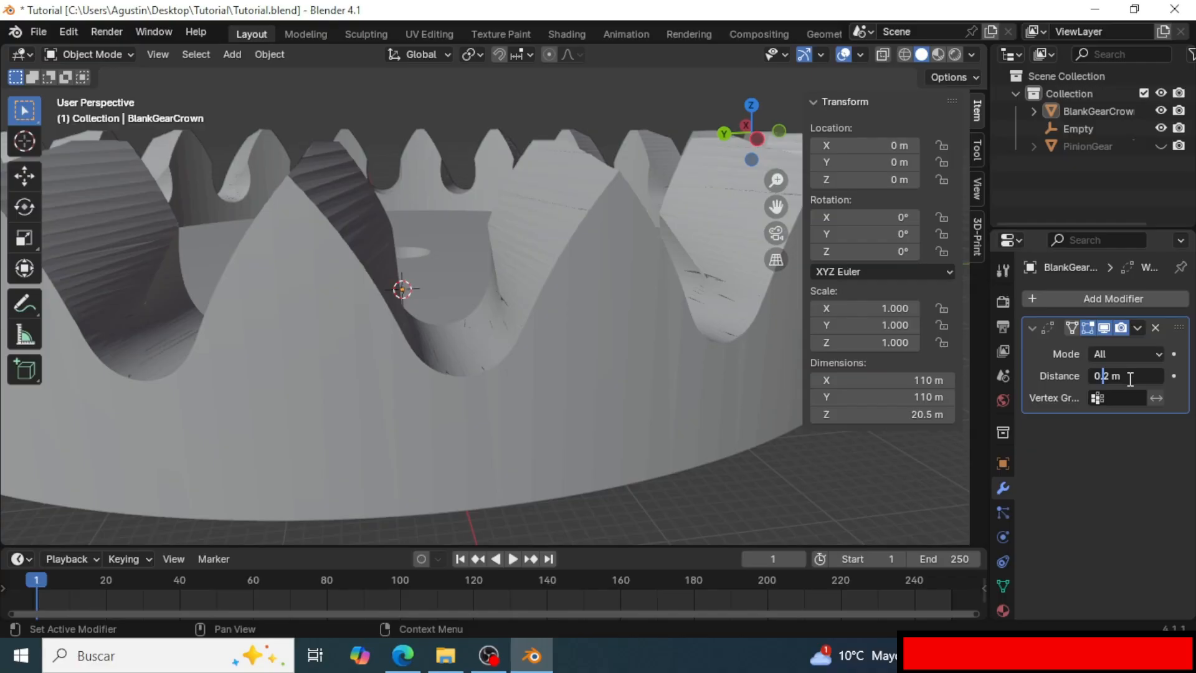
key(Return)
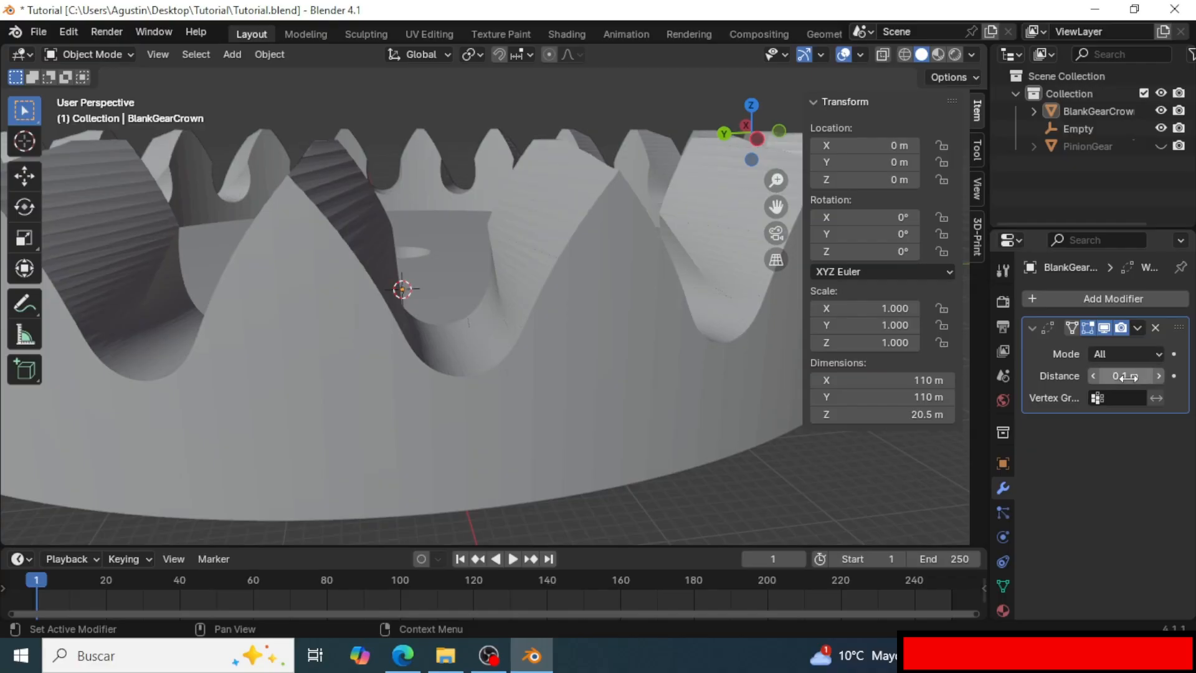
middle_drag(625, 405, 531, 424)
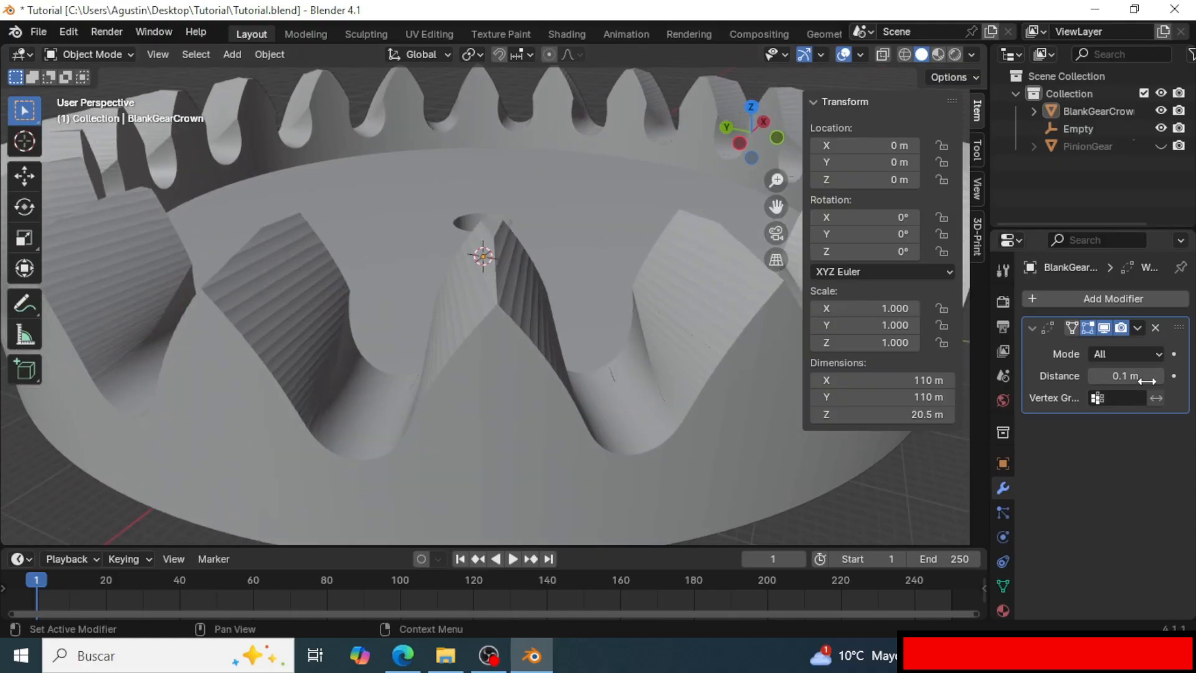
click(1155, 328)
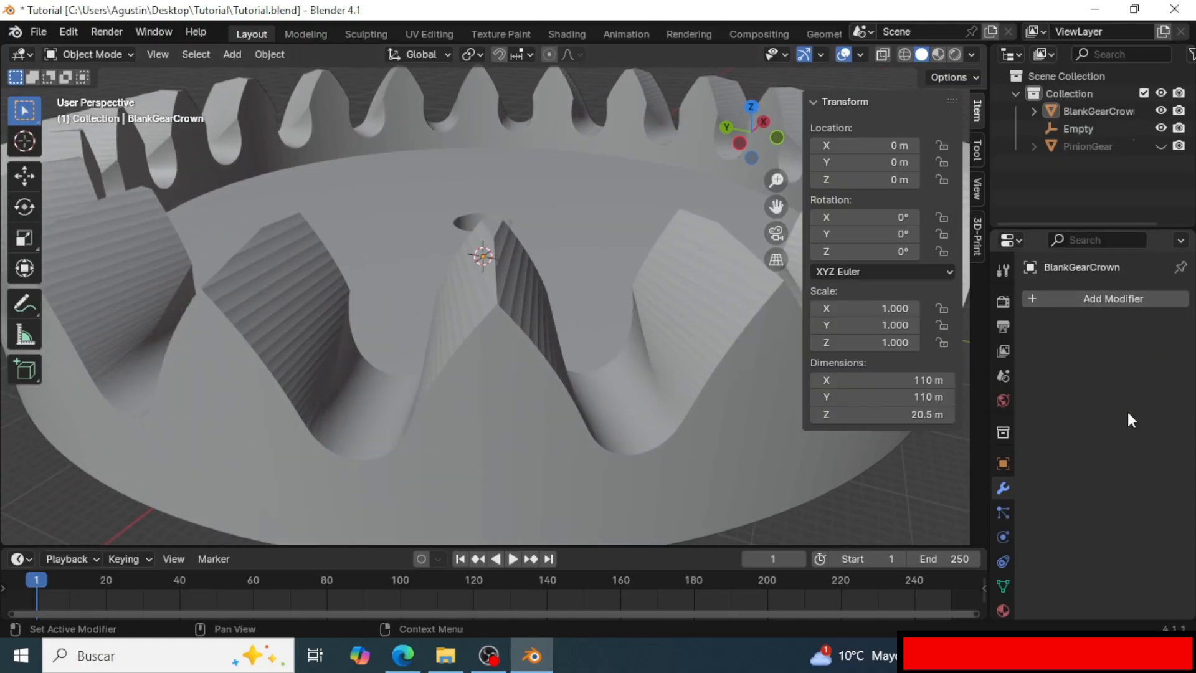
Run all 3D-Print mesh checks on the crown gear and review the results.
click(977, 236)
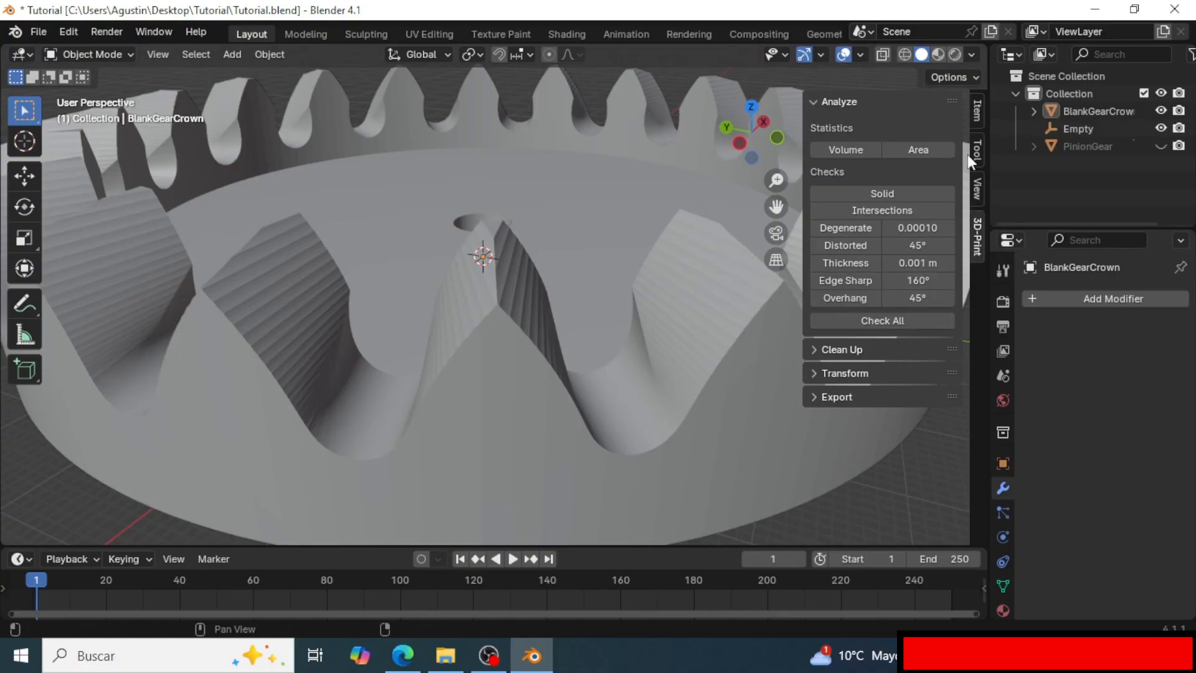
scroll(514, 240, down, 5)
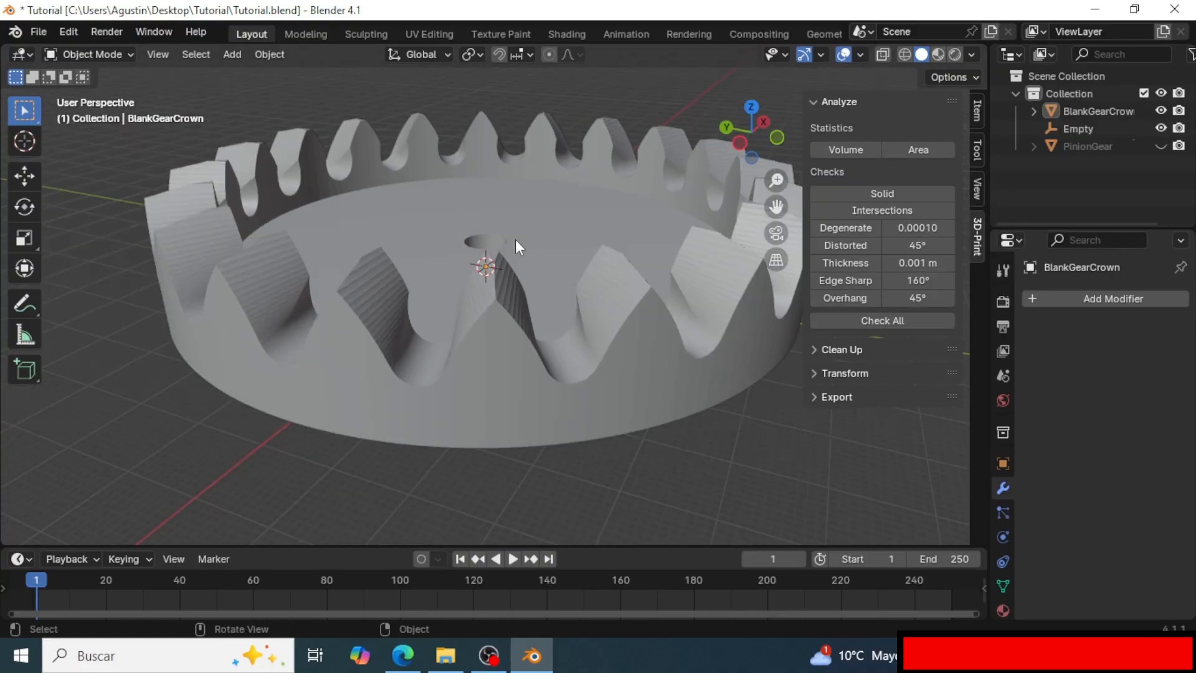
scroll(511, 255, up, 2)
scroll(513, 255, up, 1)
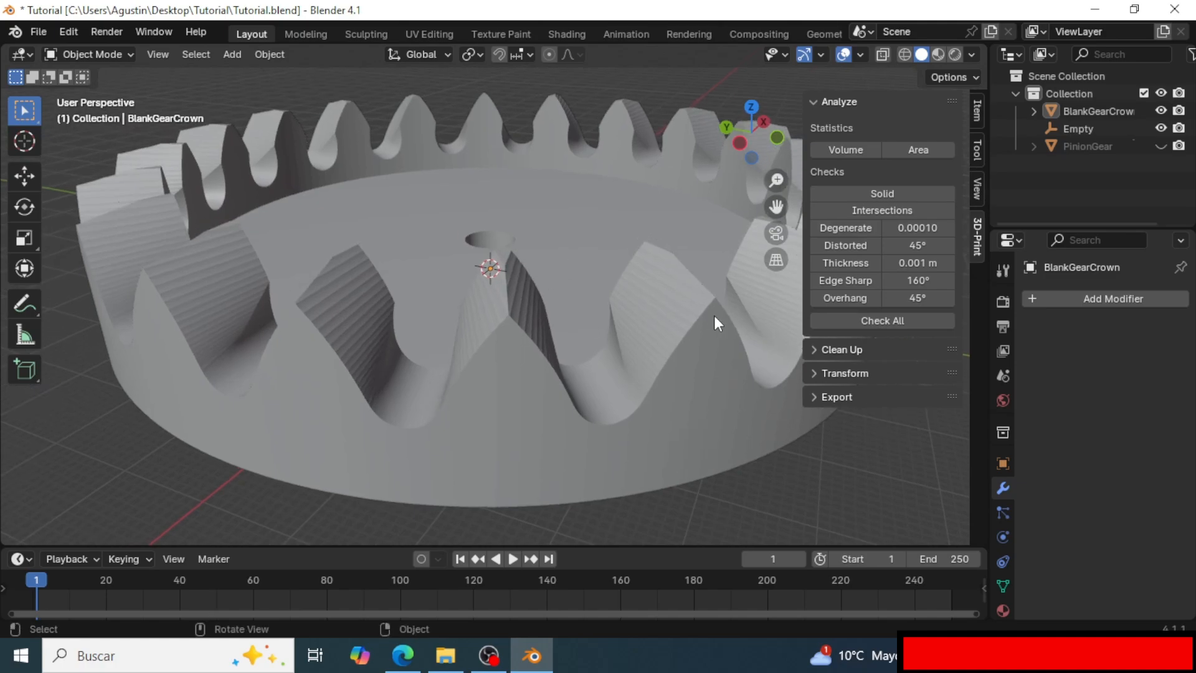
click(905, 322)
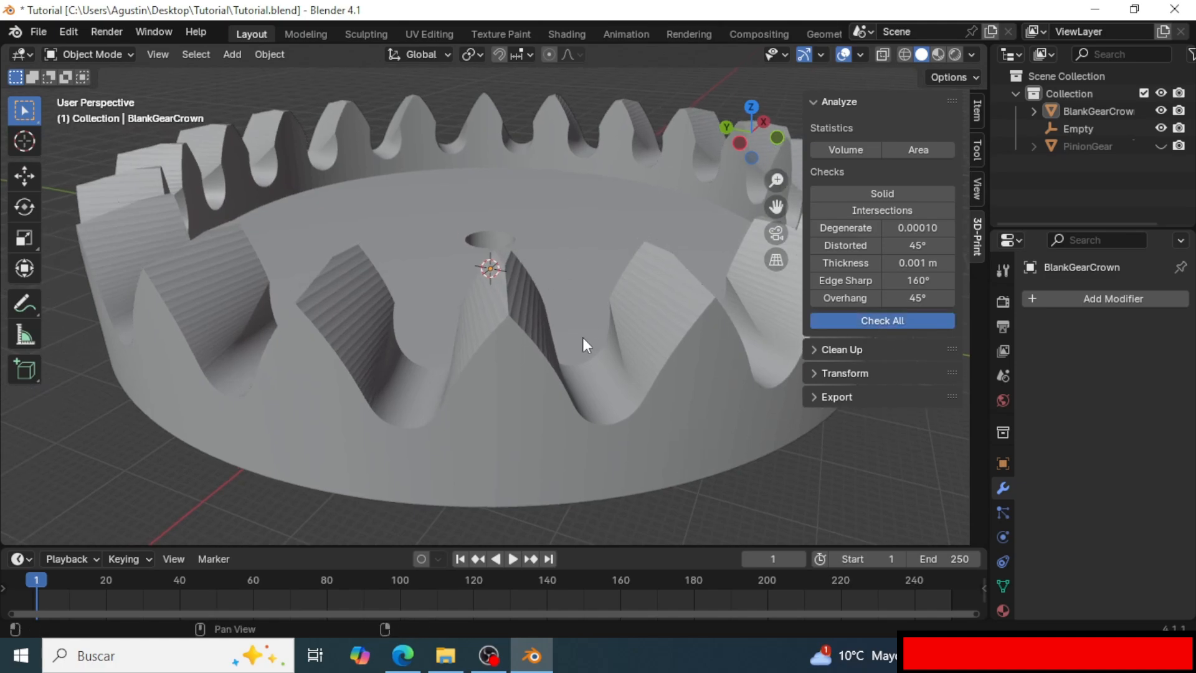
scroll(832, 323, down, 1)
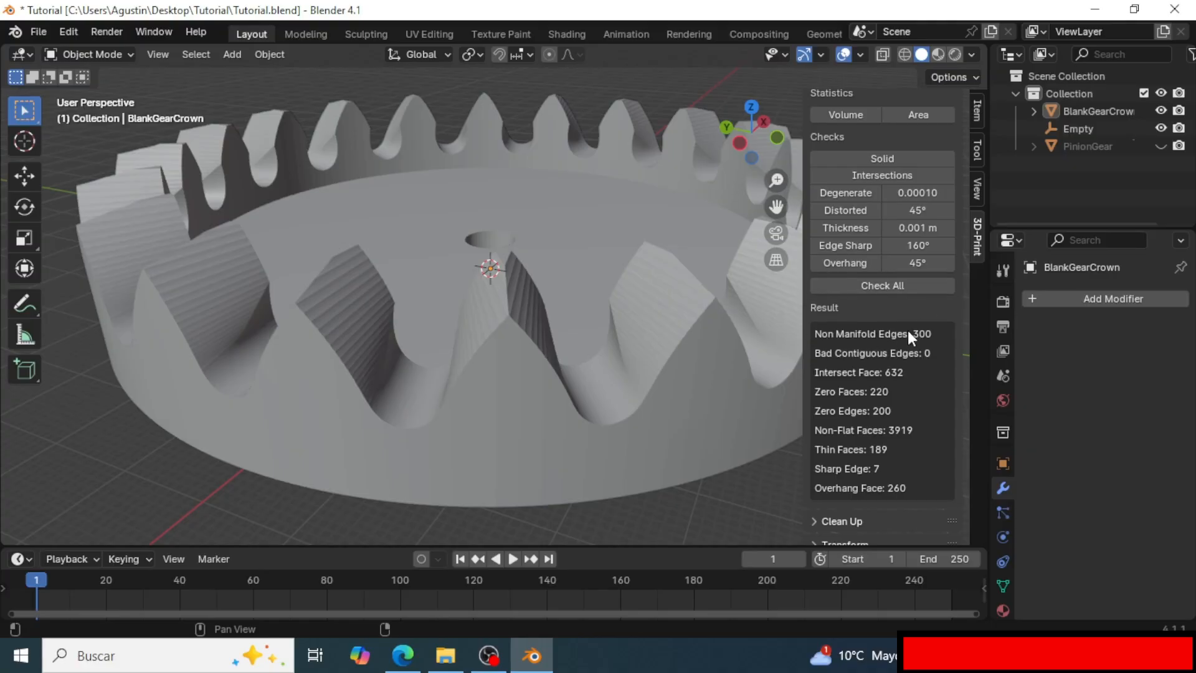
Select the crown gear's non-manifold edges in Edit Mode, examine them at the segment seams, and return to Object Mode.
click(610, 327)
key(Tab)
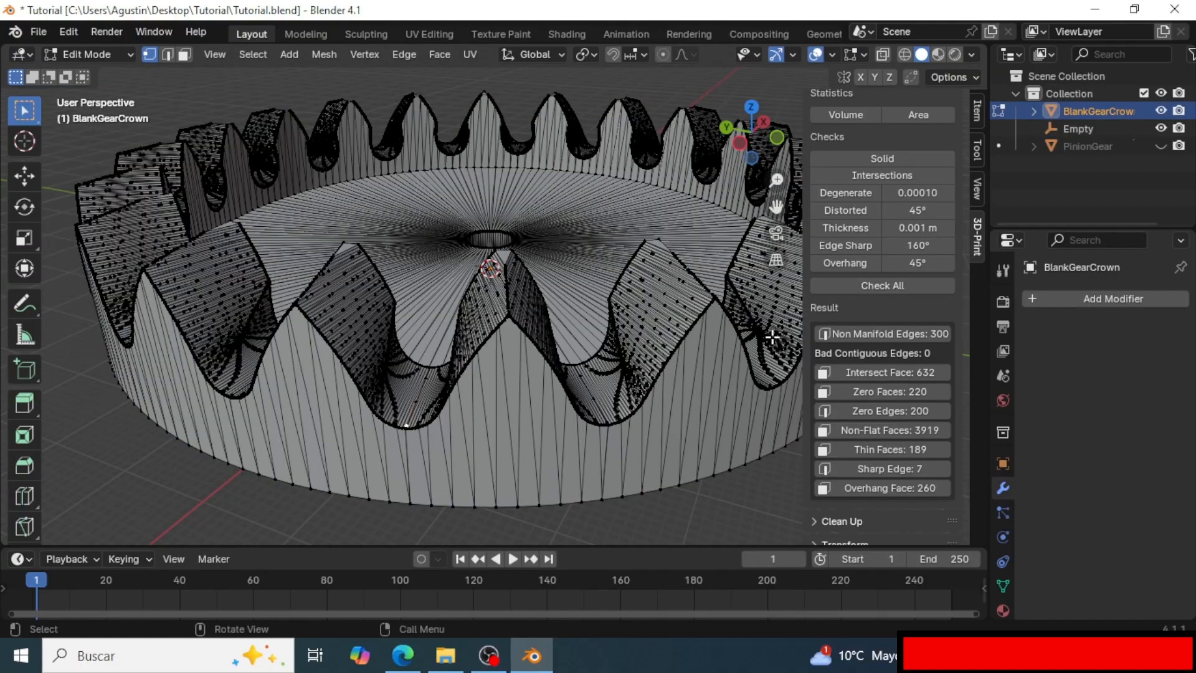
click(856, 334)
middle_drag(526, 301, 466, 337)
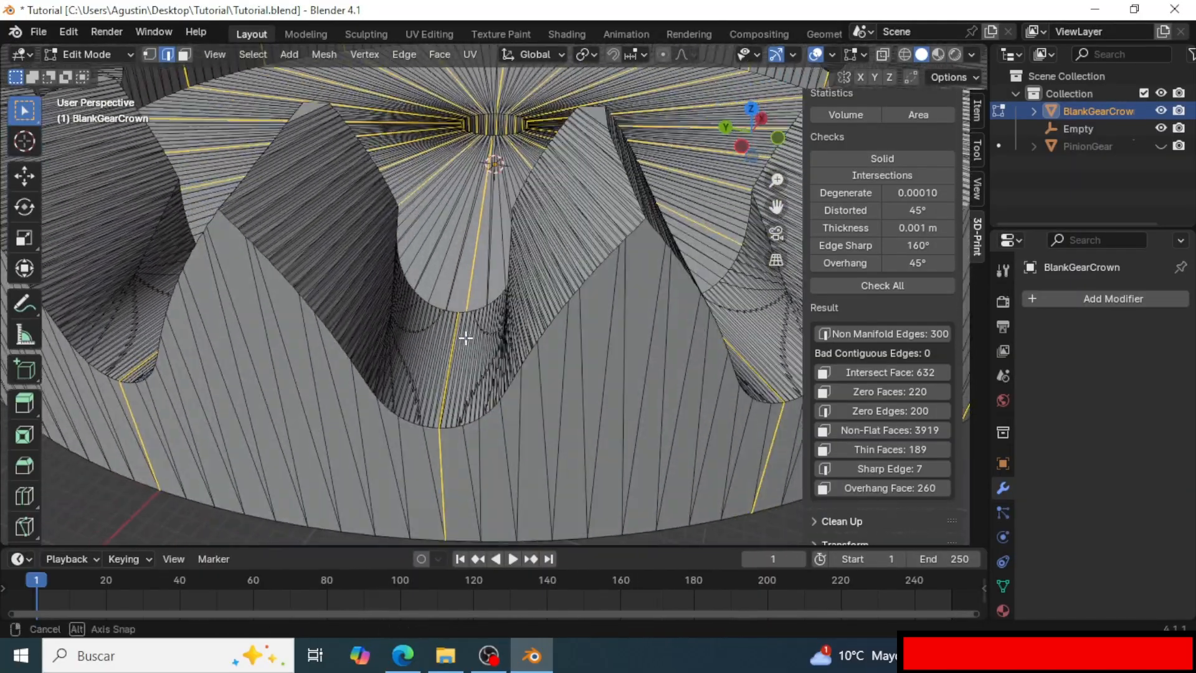
key(Tab)
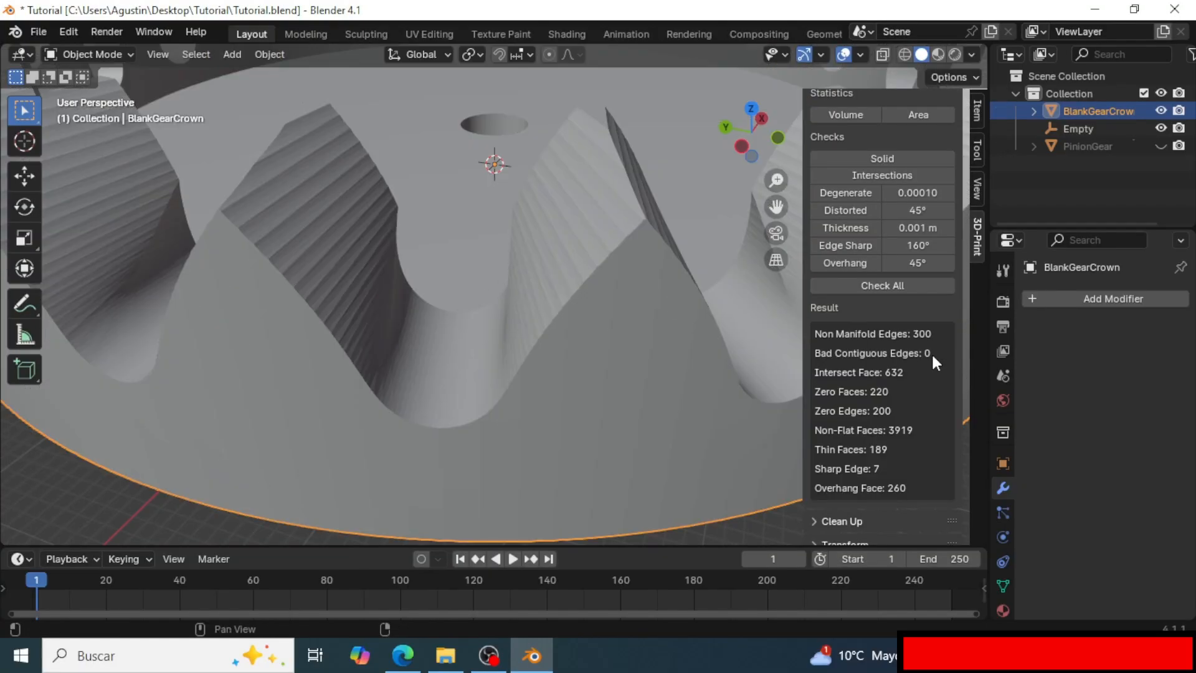
Clean up the crown gear with Make Manifold, using a merge distance of 0.01.
scroll(932, 352, down, 2)
click(830, 484)
scroll(886, 431, down, 2)
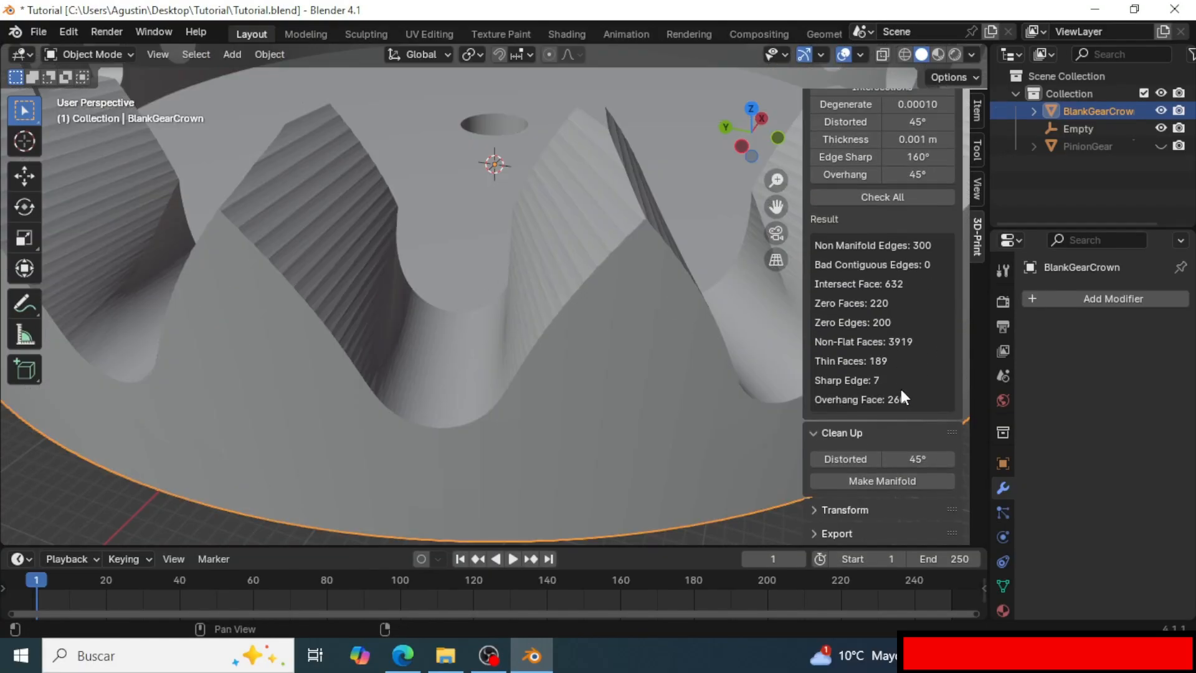
click(866, 485)
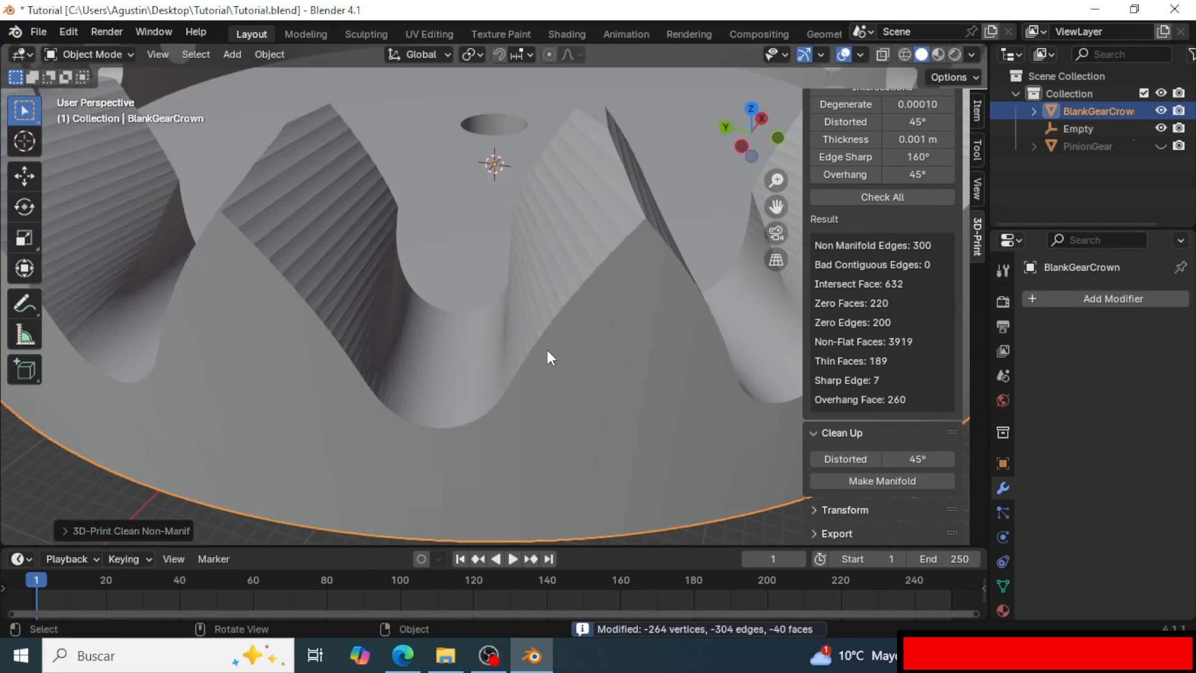
scroll(546, 350, down, 3)
click(67, 528)
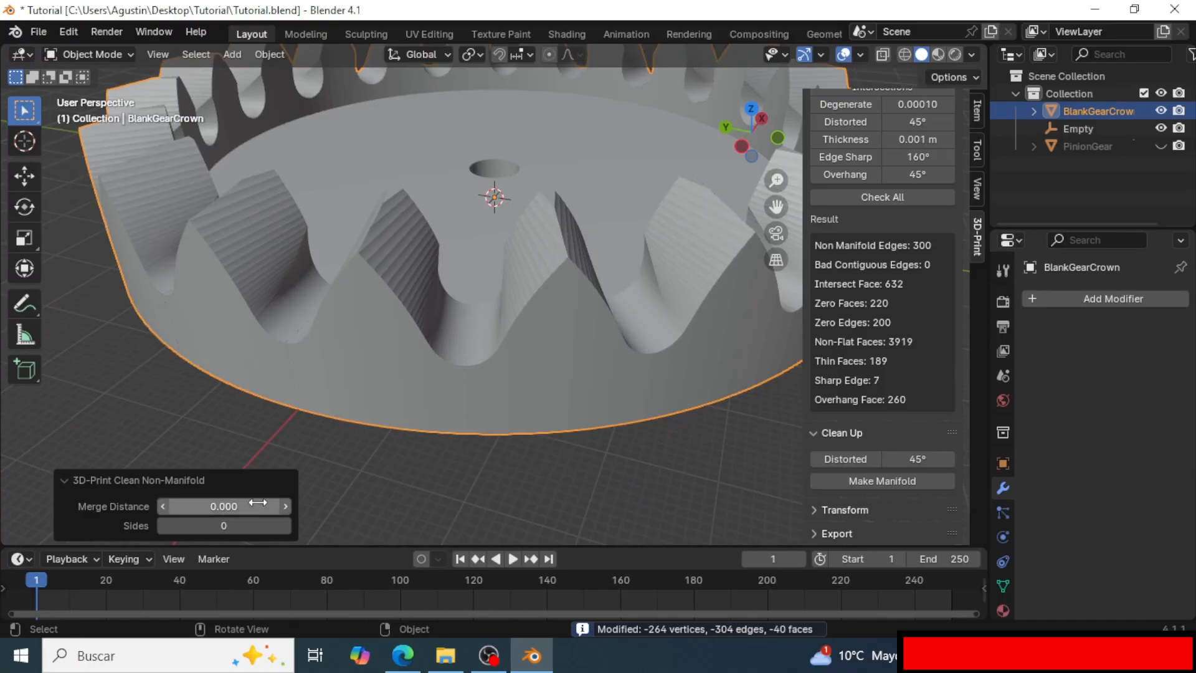
click(232, 505)
click(193, 506)
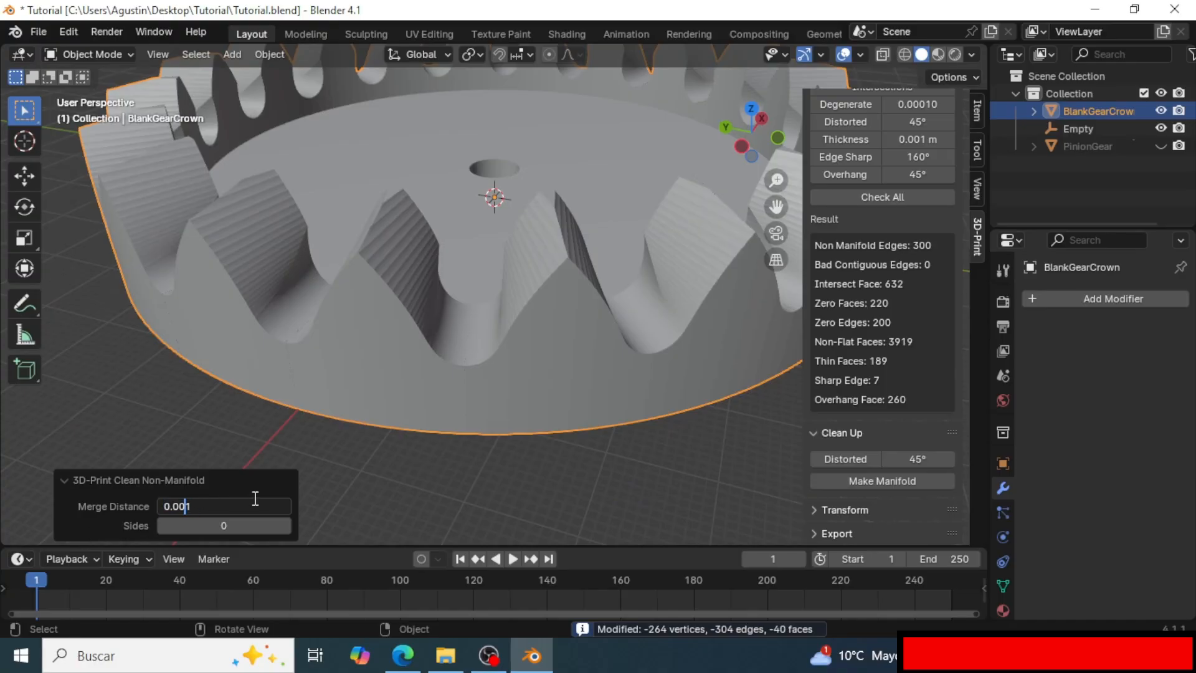
key(BackSpace)
key(Return)
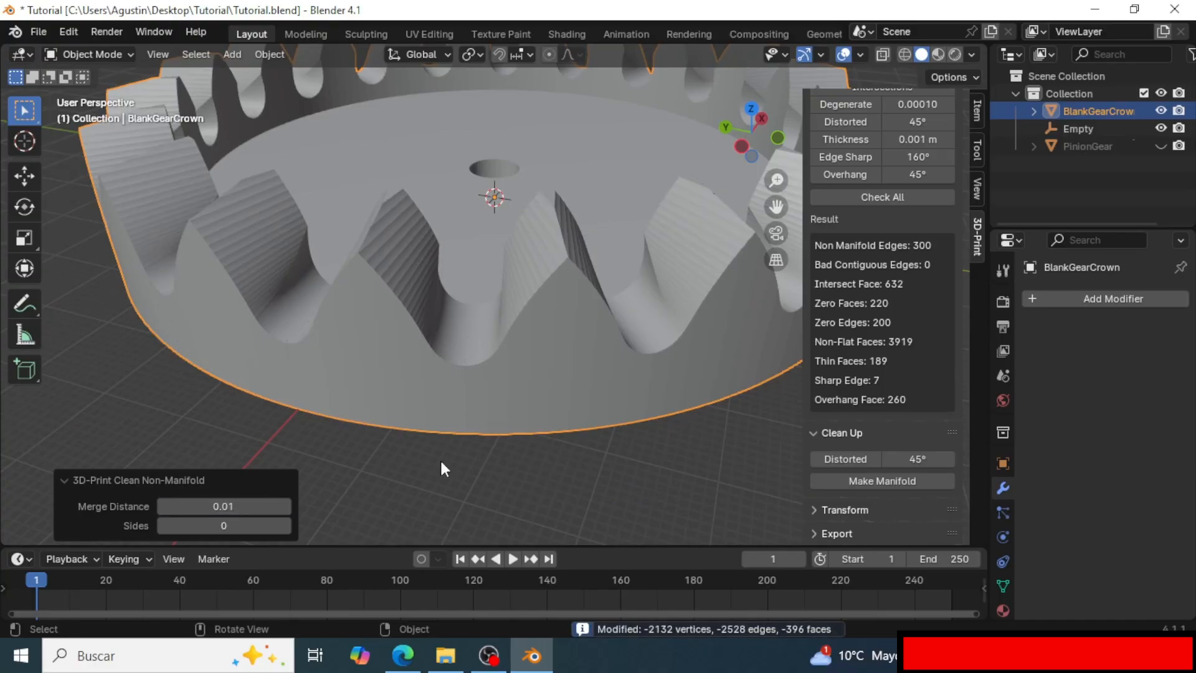
Run all 3D-Print checks again on the cleaned crown gear and inspect the whole gear.
click(609, 477)
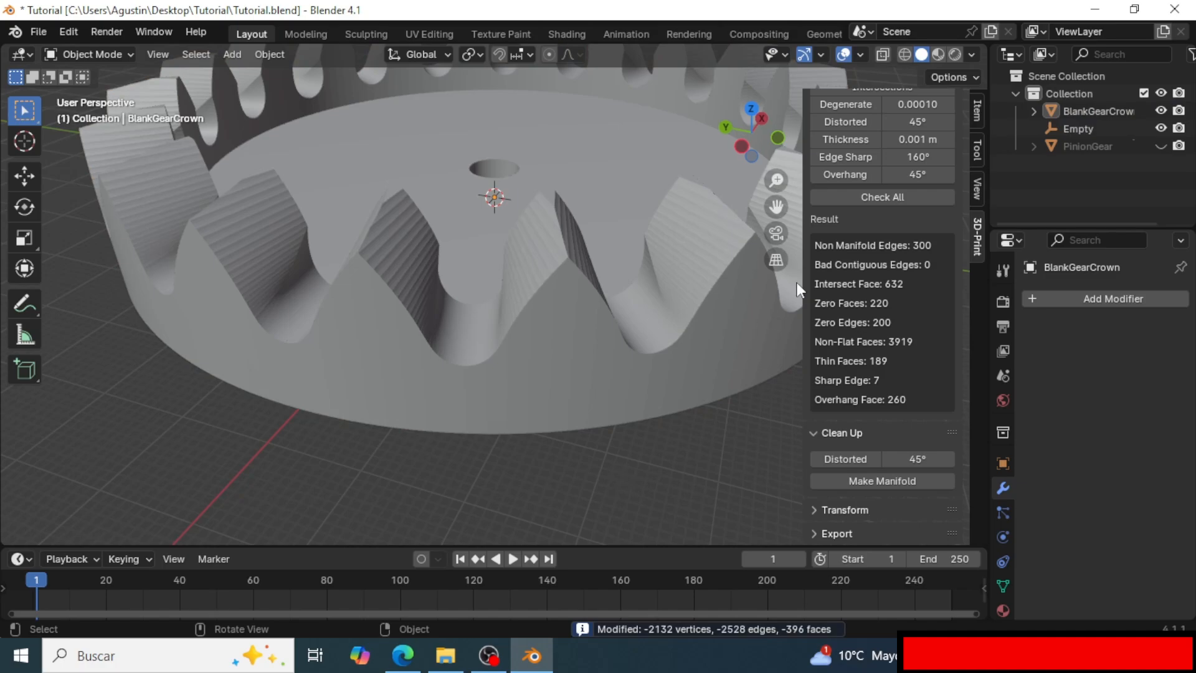
click(860, 198)
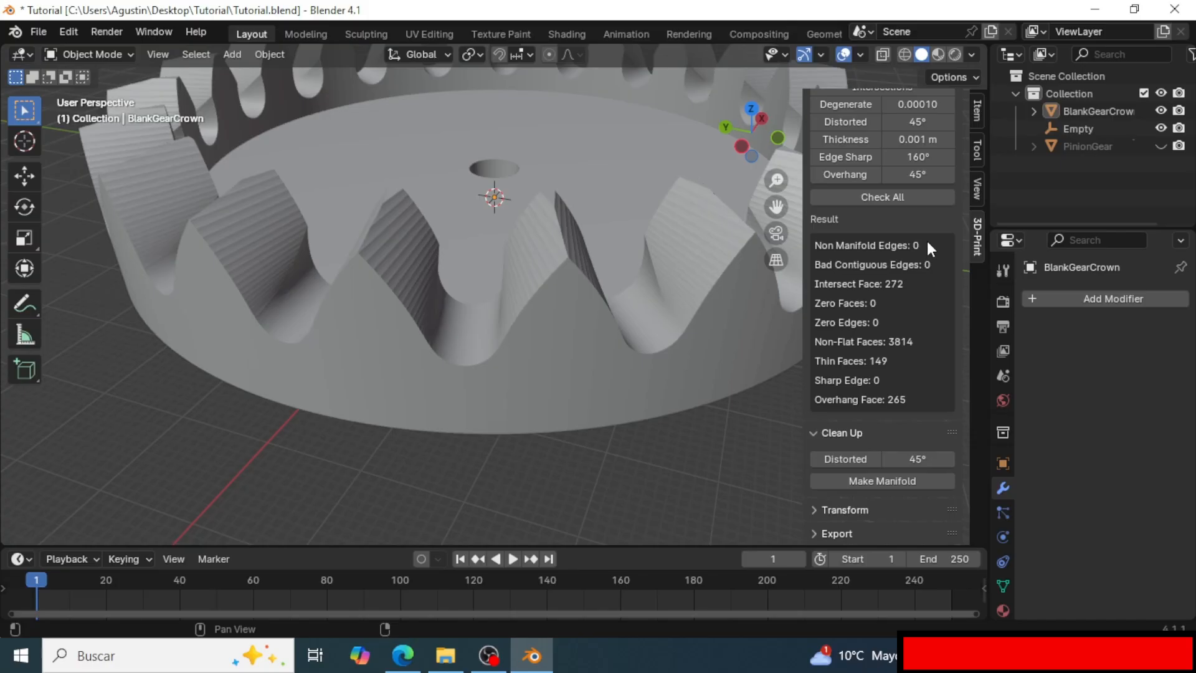
middle_drag(553, 288, 406, 369)
scroll(430, 367, down, 4)
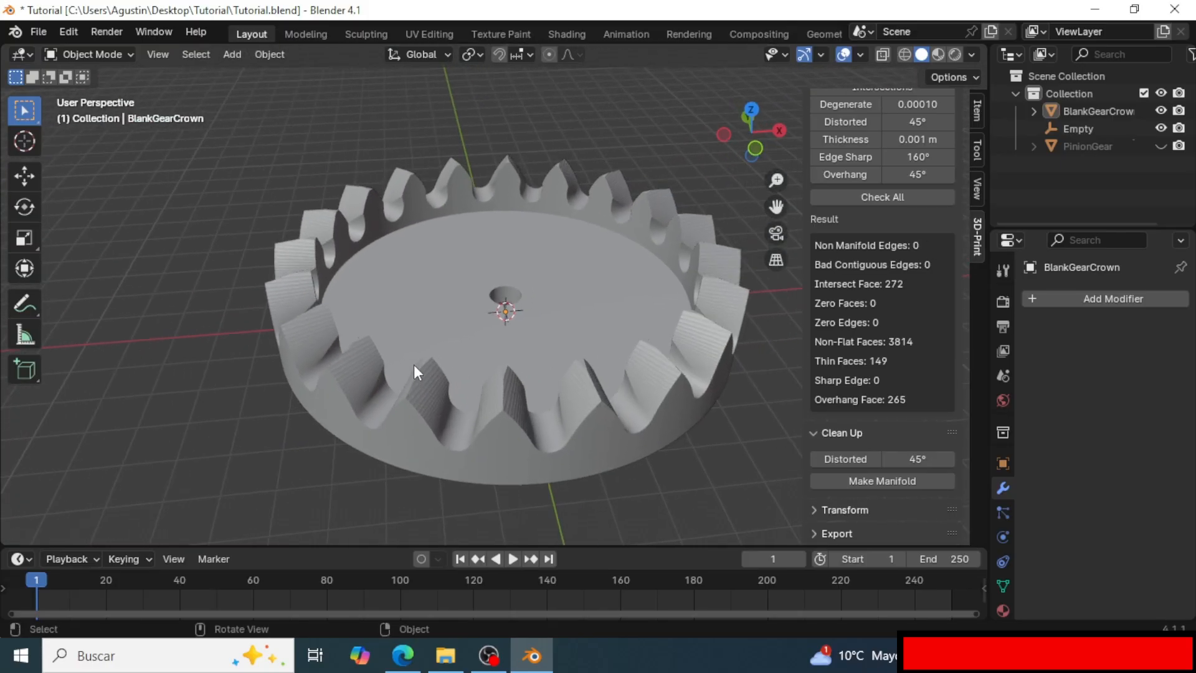
Select the crown gear and save the Tutorial.blend file.
click(425, 318)
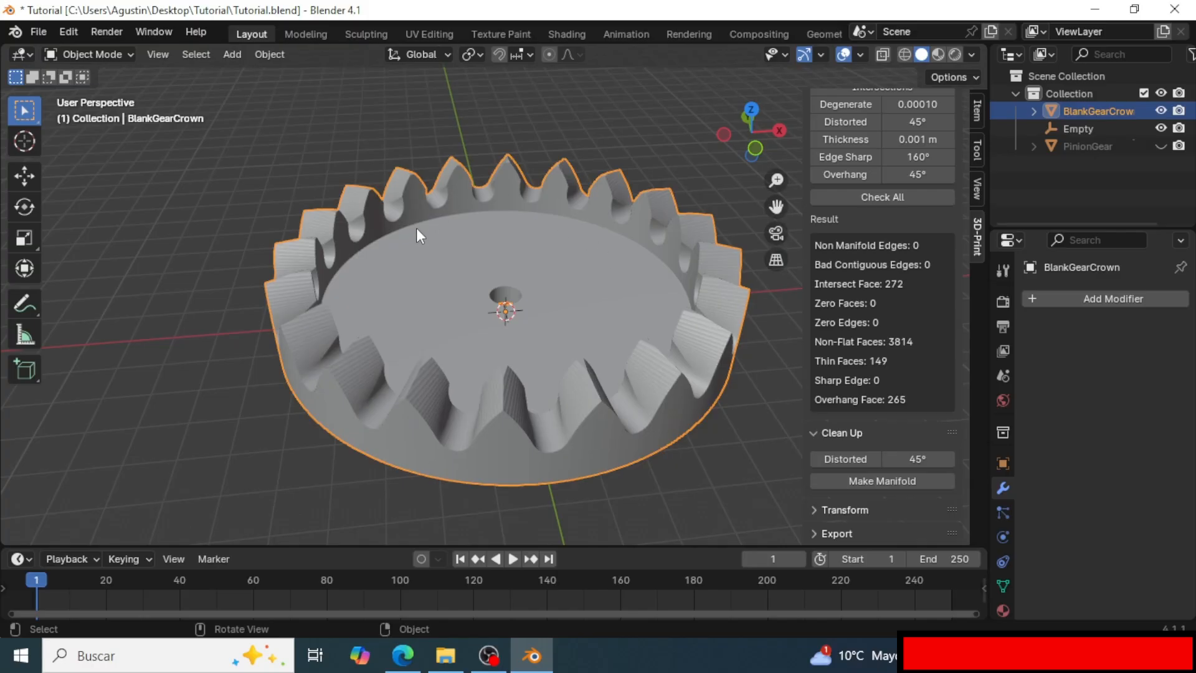
scroll(428, 283, up, 1)
shift+middle_drag(427, 303, 497, 307)
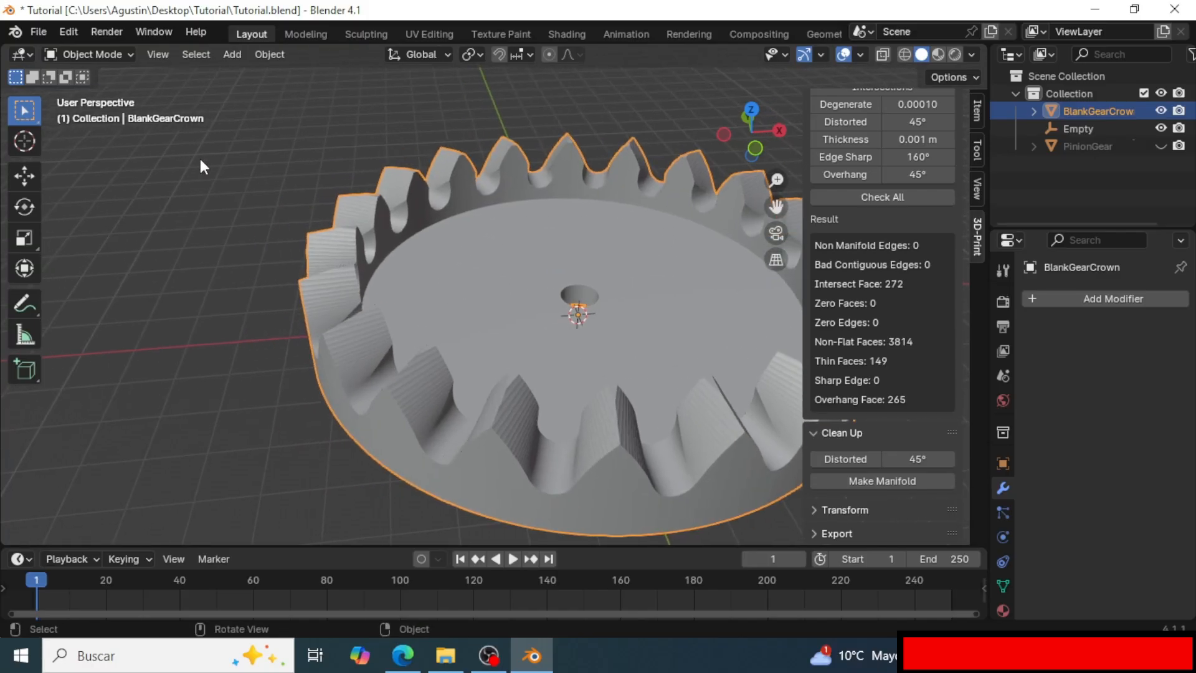
key(ctrl+s)
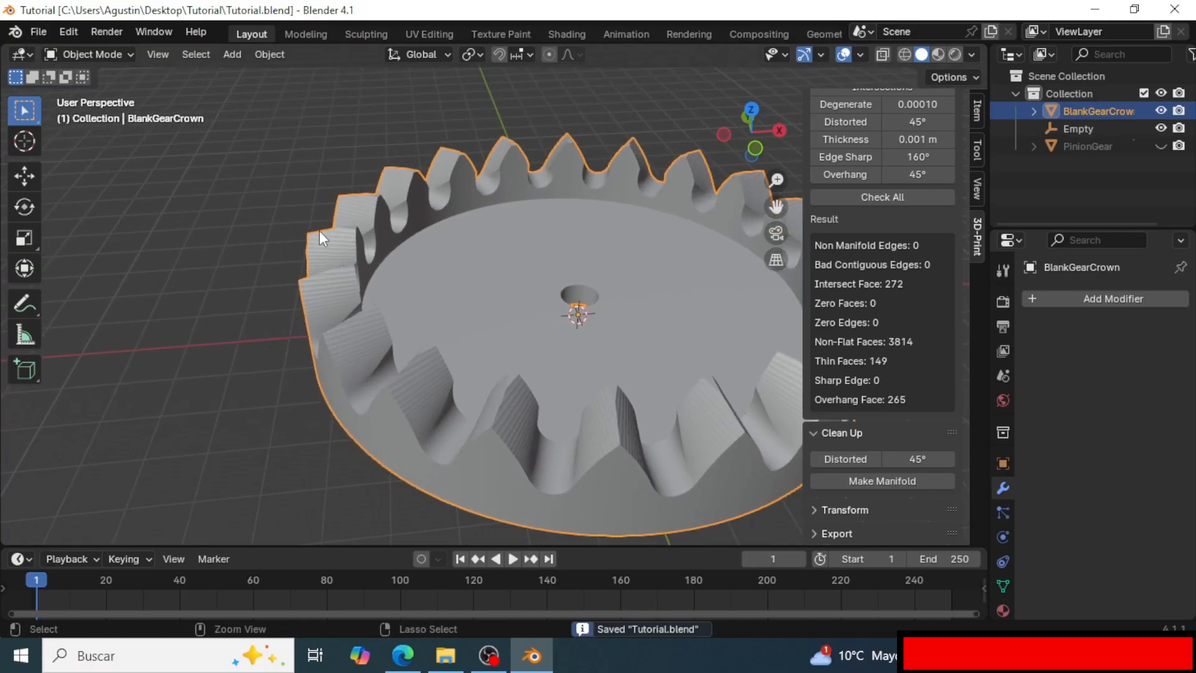
Export only the selected crown gear as an STL file named FinalGear.stl in the Tutorial folder.
click(38, 31)
mouse_move(132, 297)
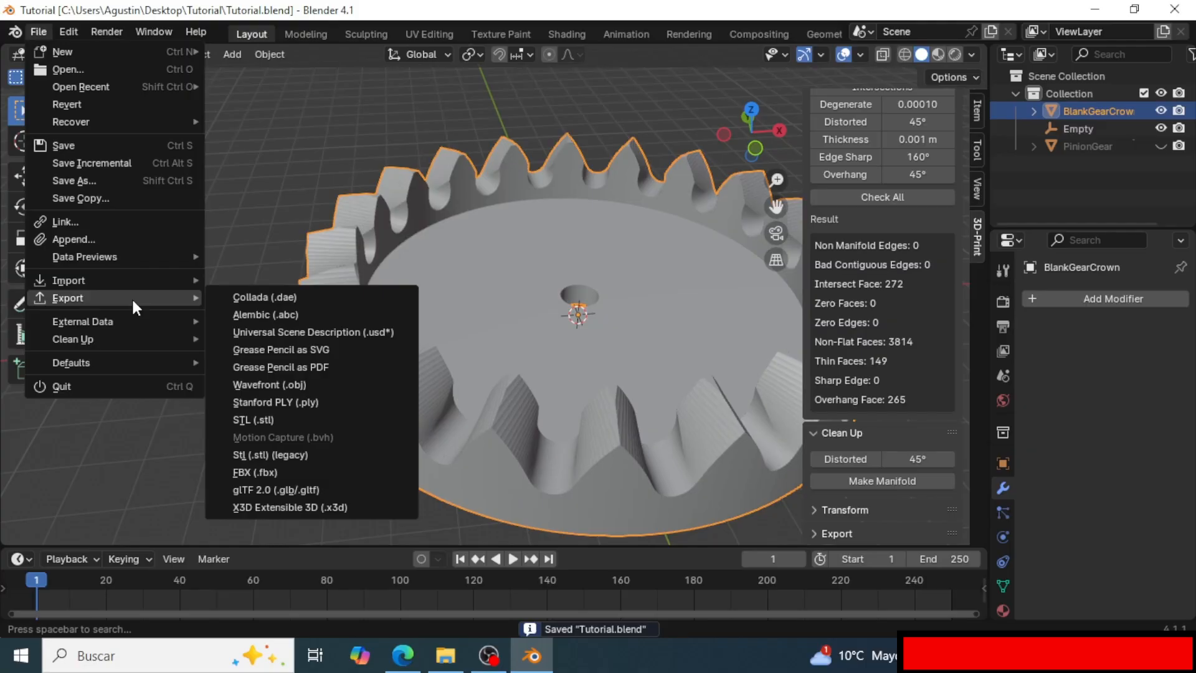
click(298, 414)
click(394, 573)
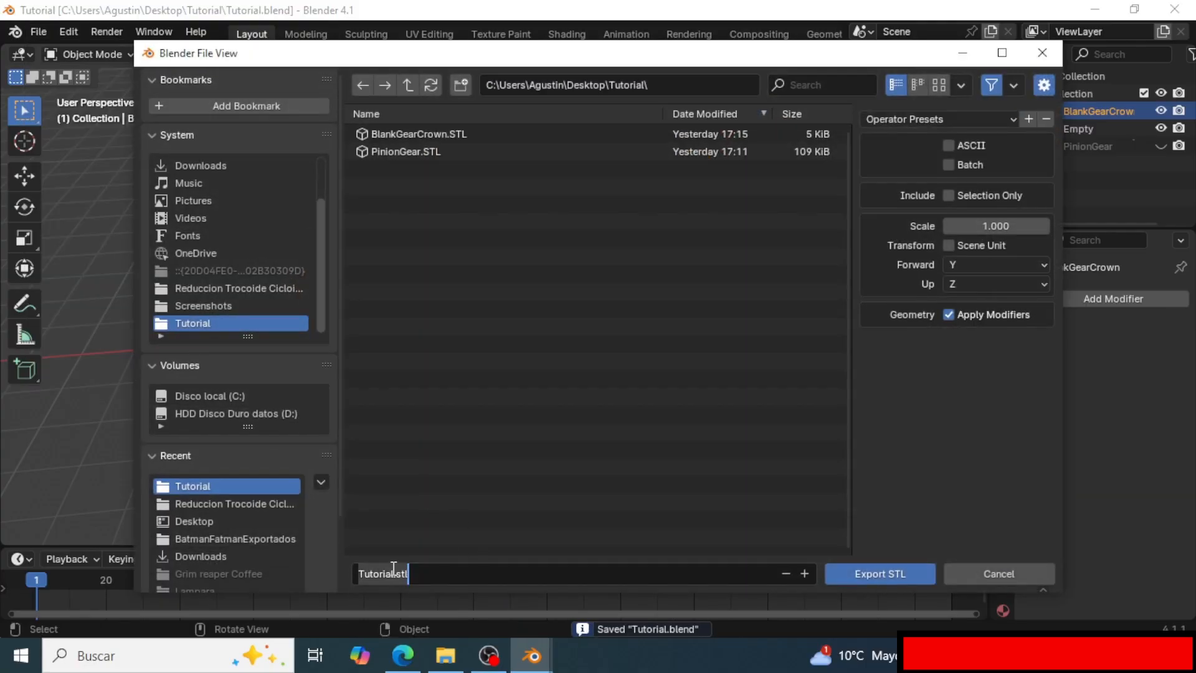
click(393, 573)
drag(395, 574, 361, 573)
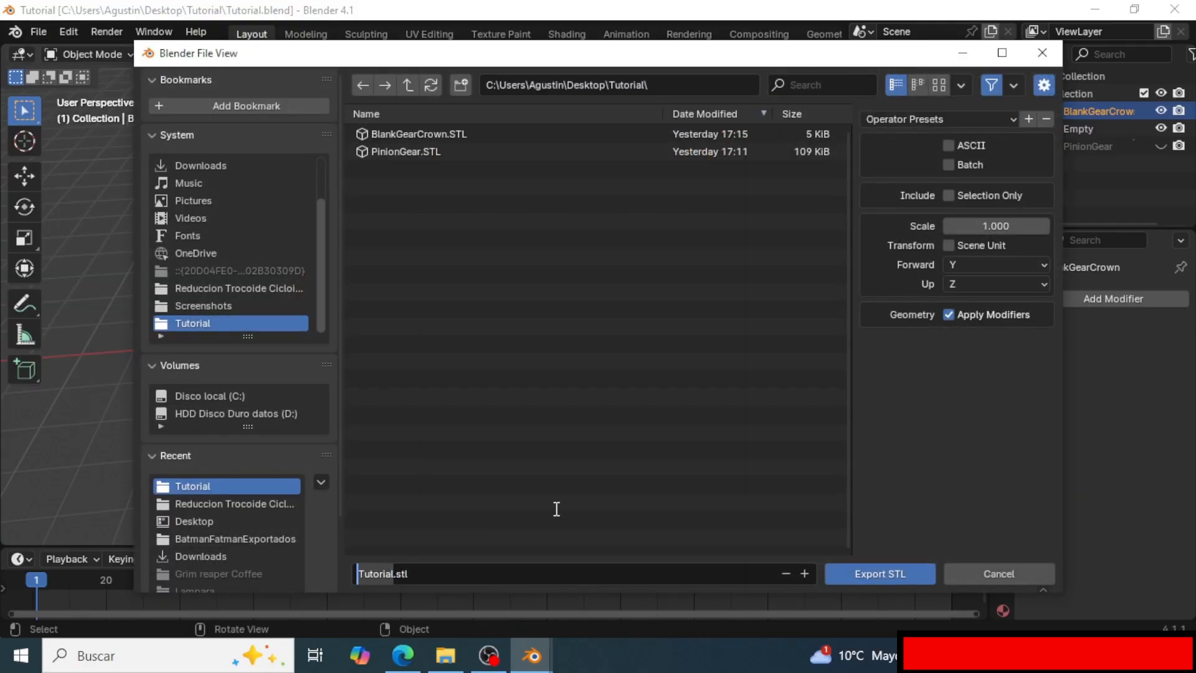
text(P)
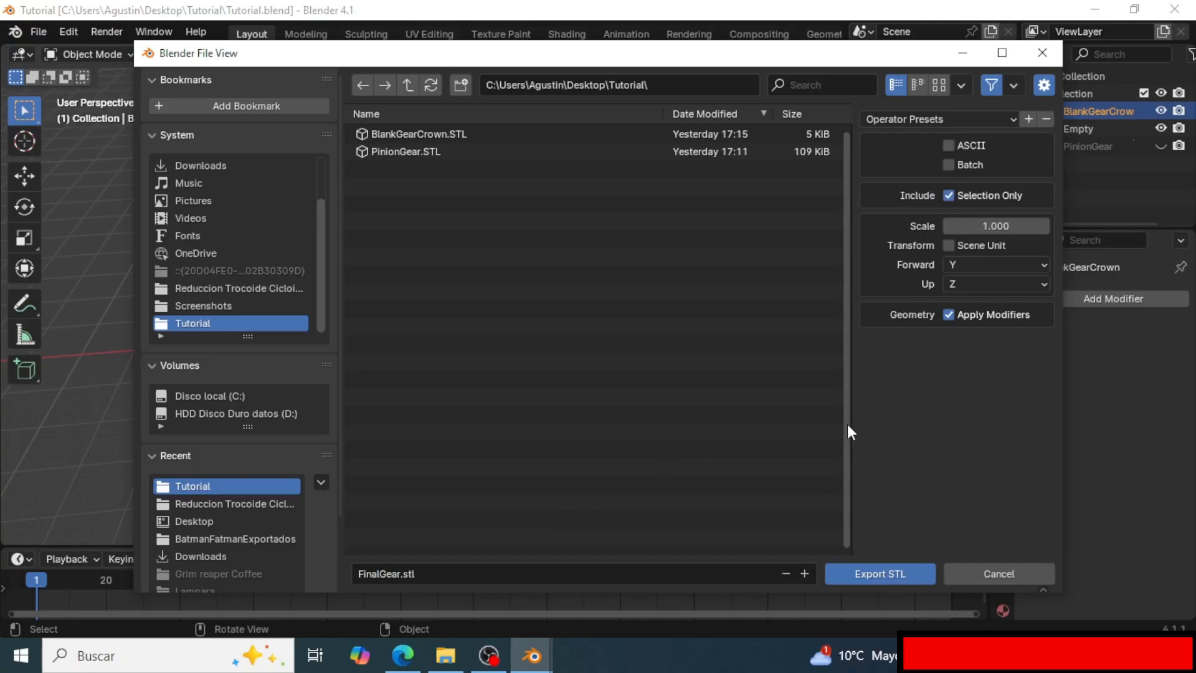
click(862, 572)
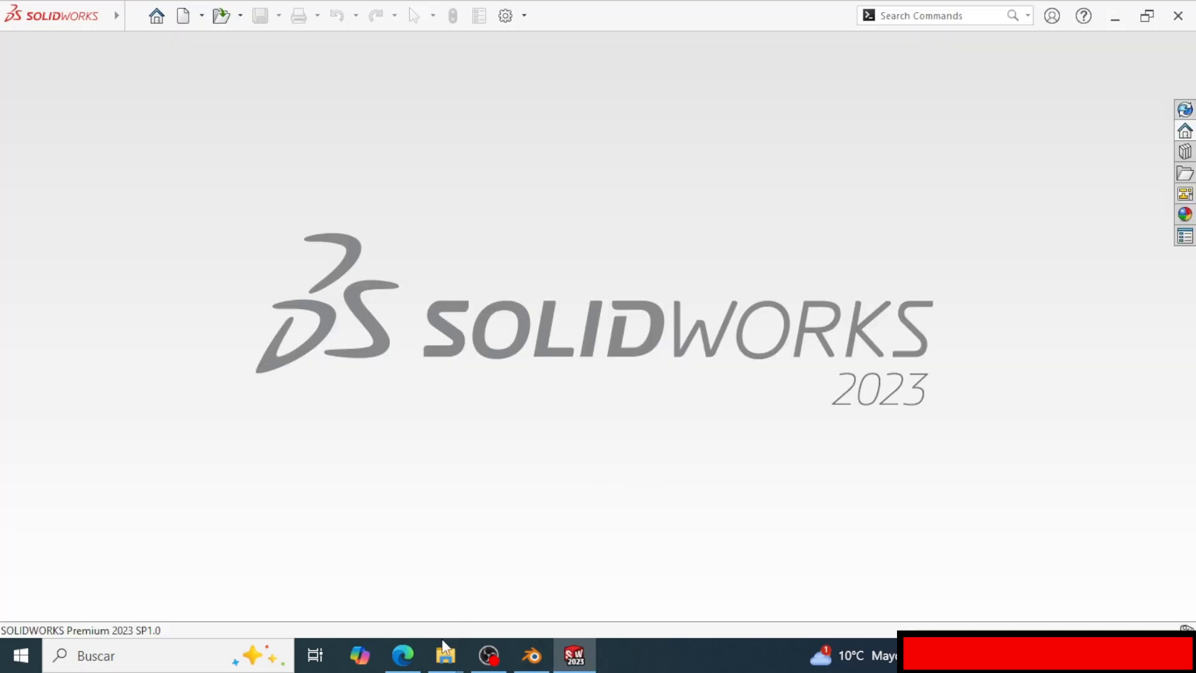
Switch to the Tutorial folder in File Explorer and open the FinalGear STL file in SOLIDWORKS.
mouse_move(458, 647)
click(530, 585)
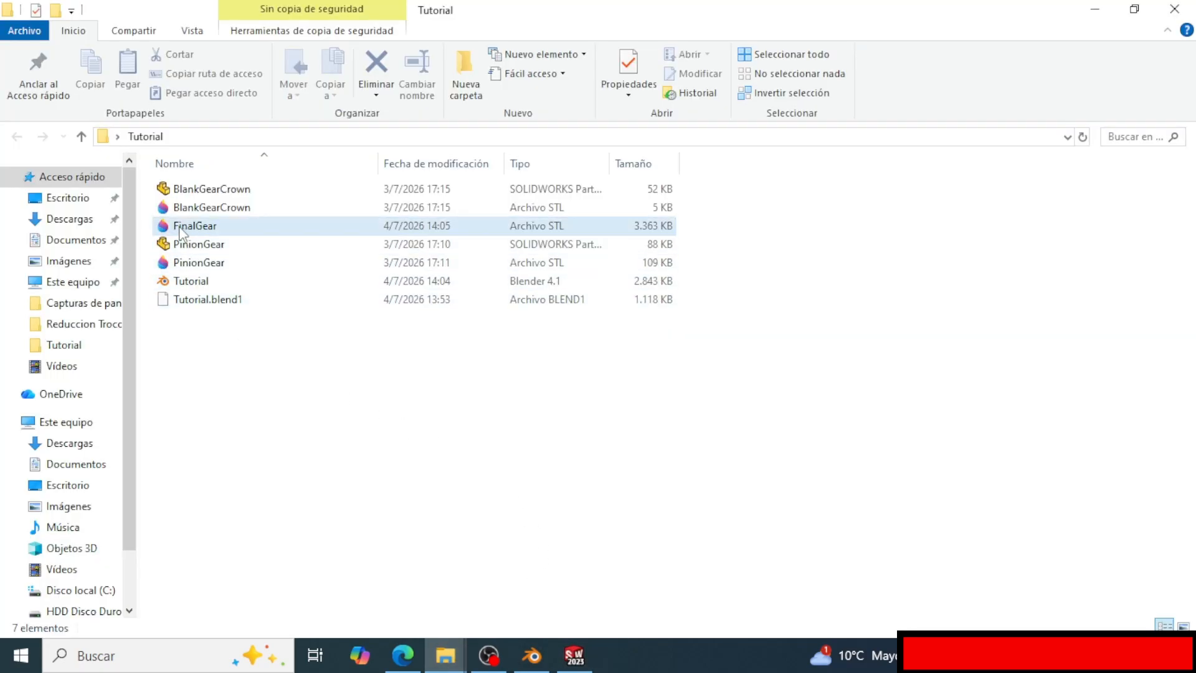
drag(182, 234, 539, 360)
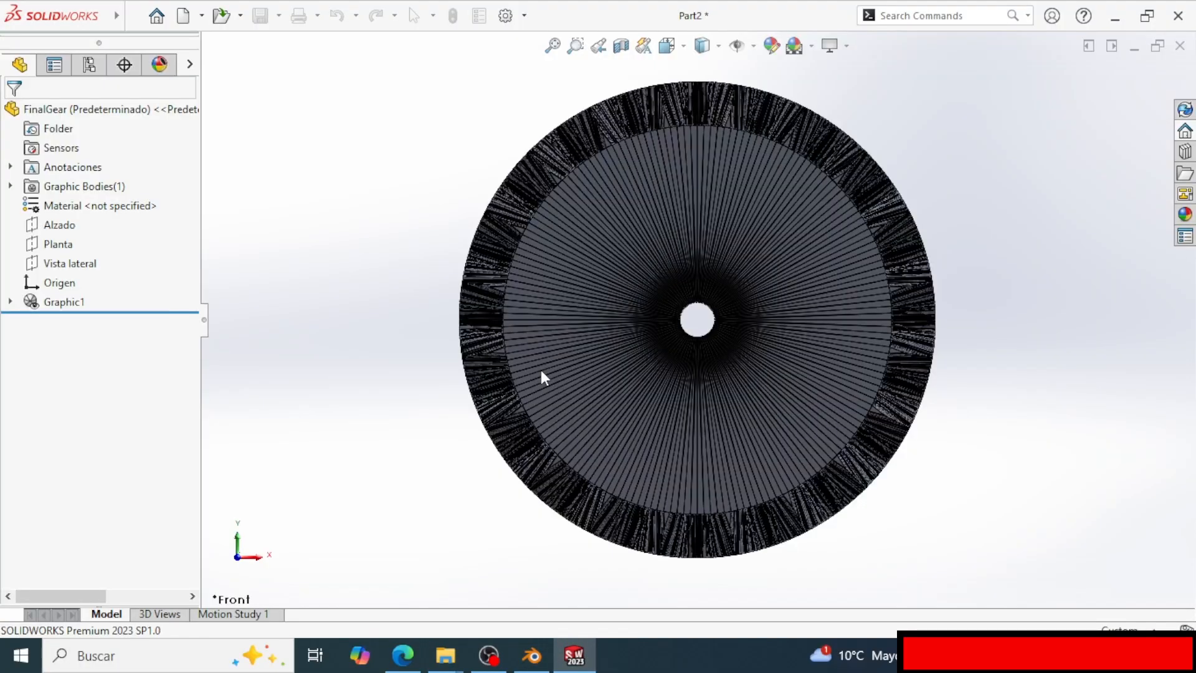
Convert the imported gear's graphics body to a mesh body with facets grouped into faces.
middle_drag(441, 423, 434, 312)
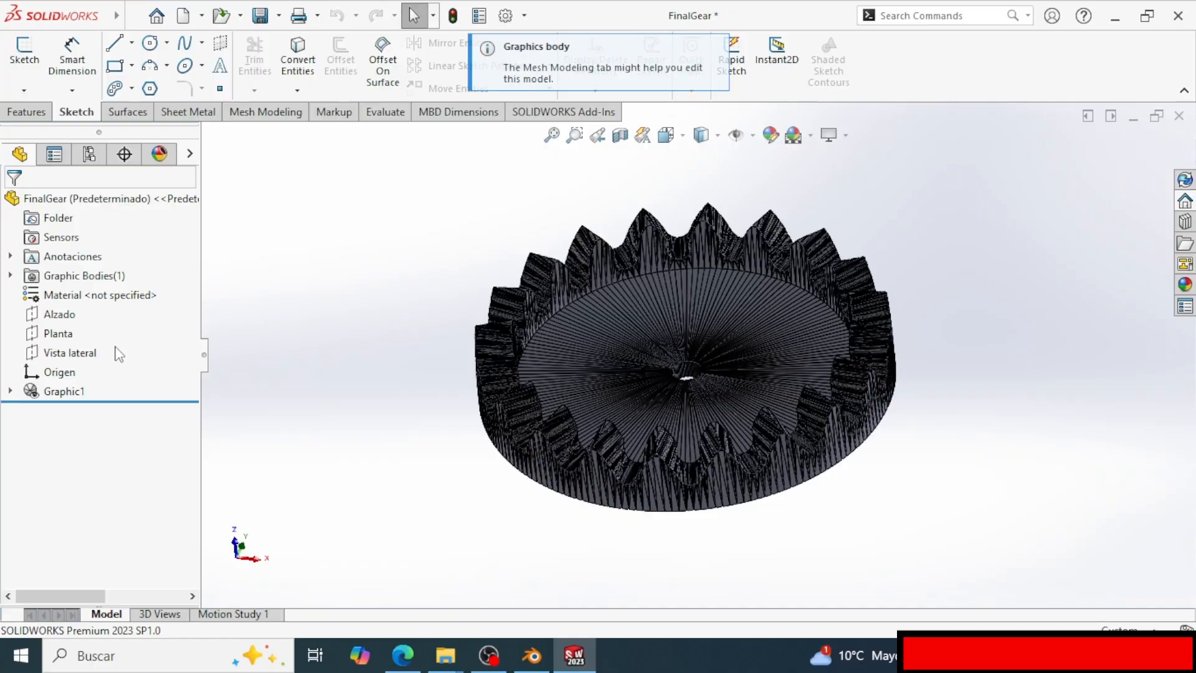
click(10, 391)
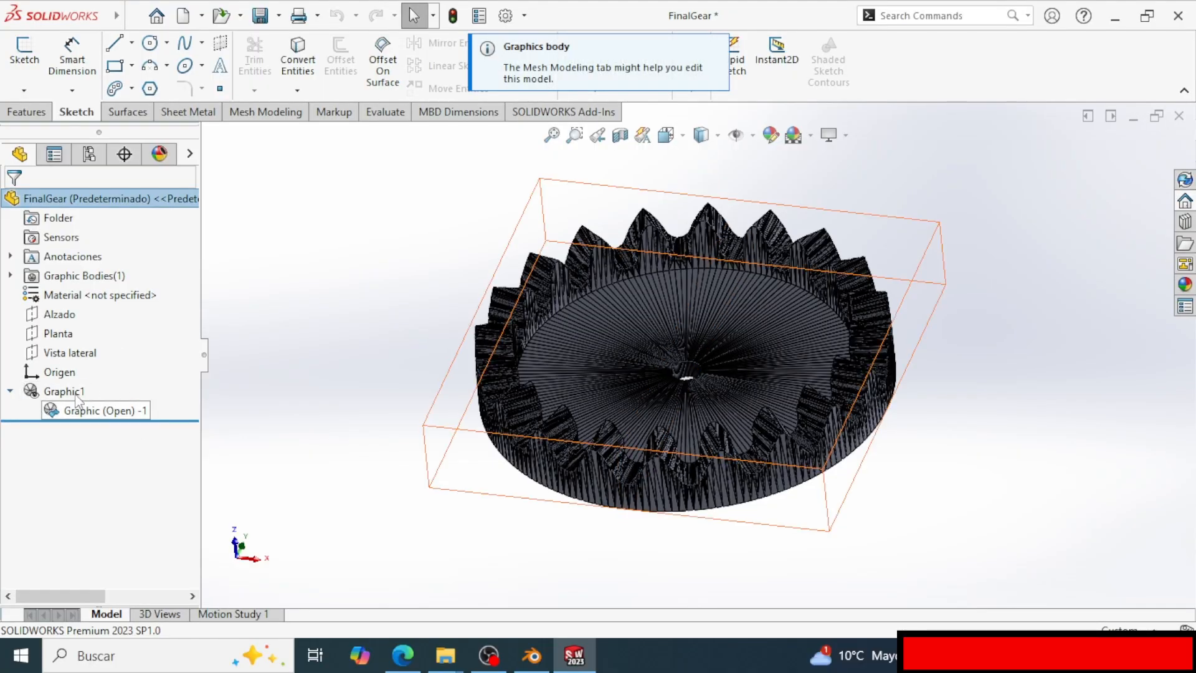
scroll(339, 441, down, 2)
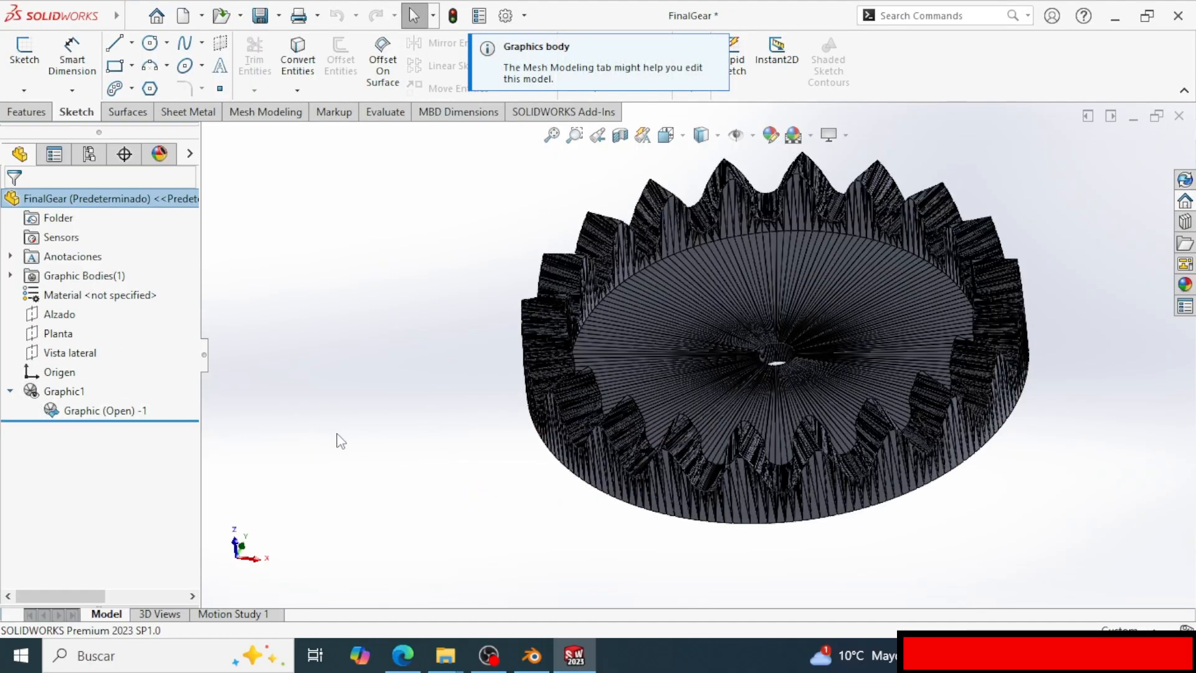
right_click(77, 415)
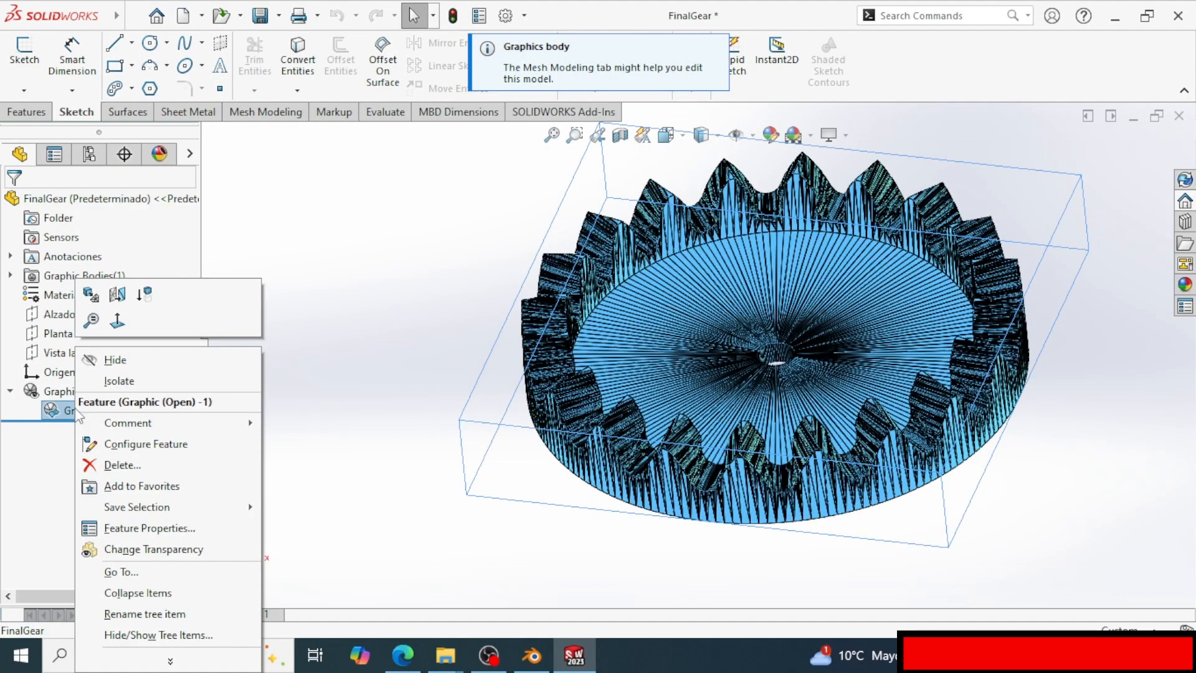
click(90, 295)
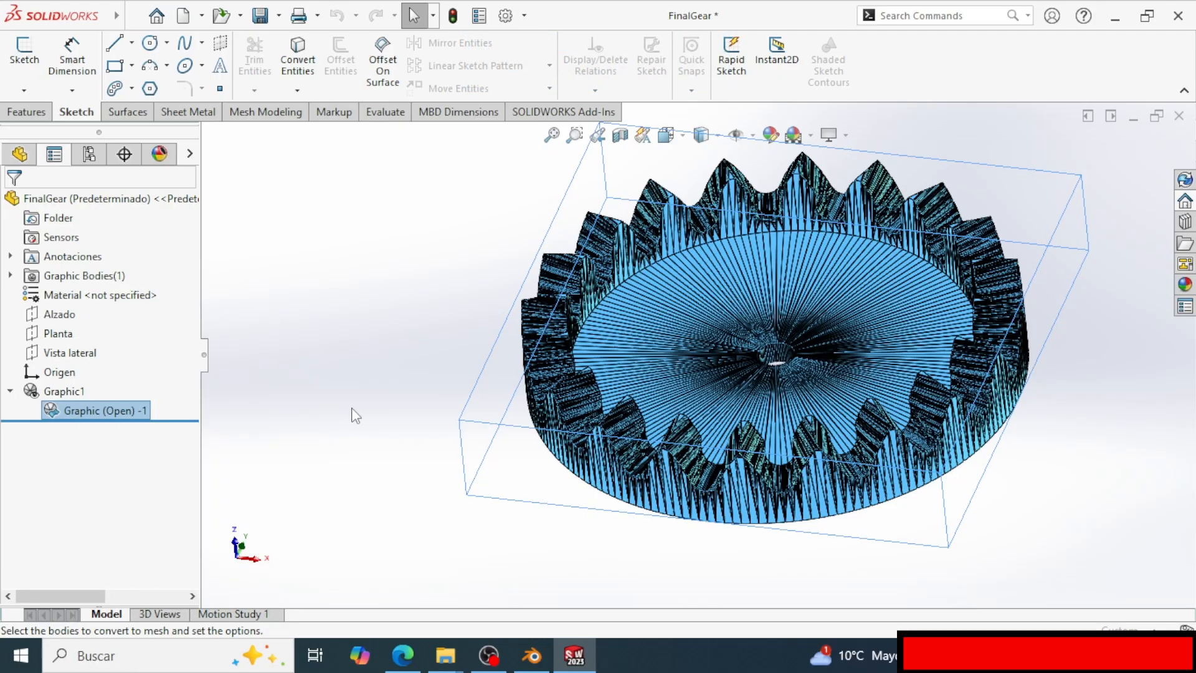
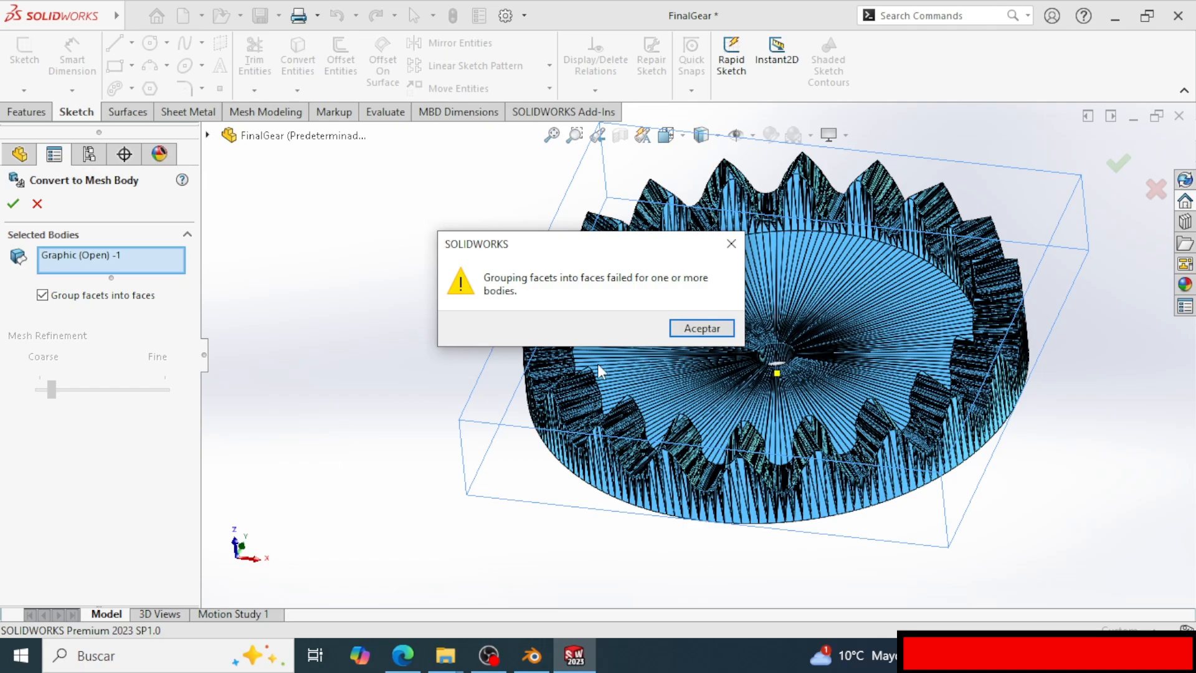
click(702, 328)
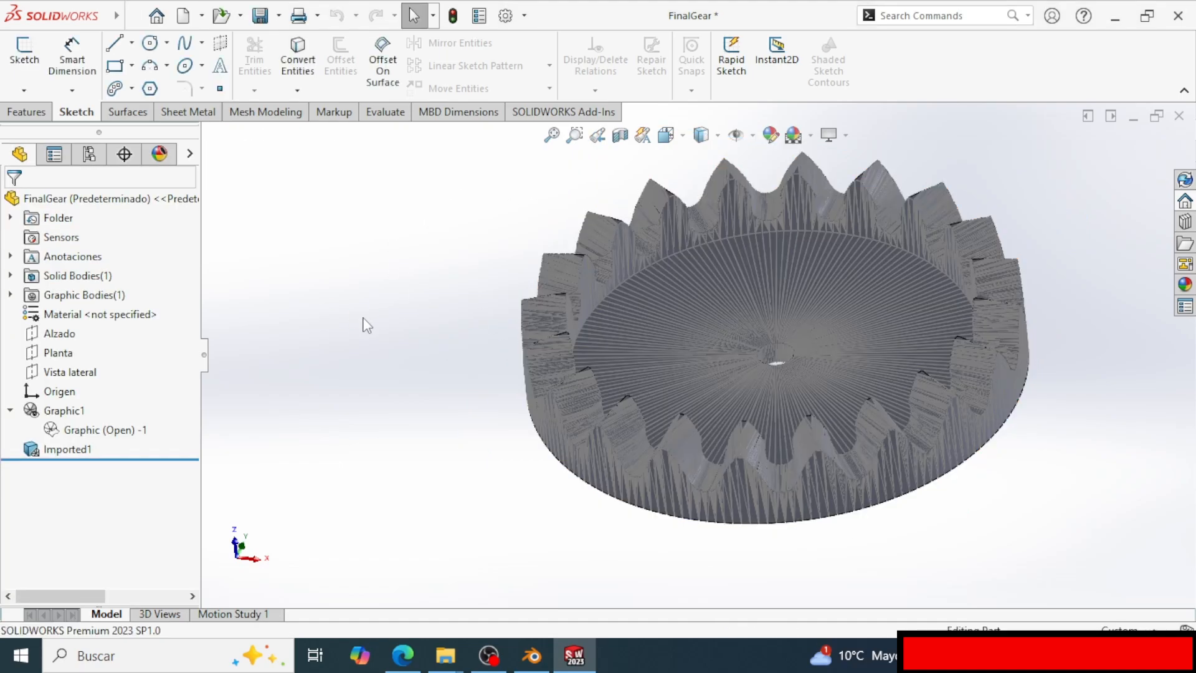
Switch the display style of the converted gear to Shaded without edges.
middle_drag(386, 325, 829, 364)
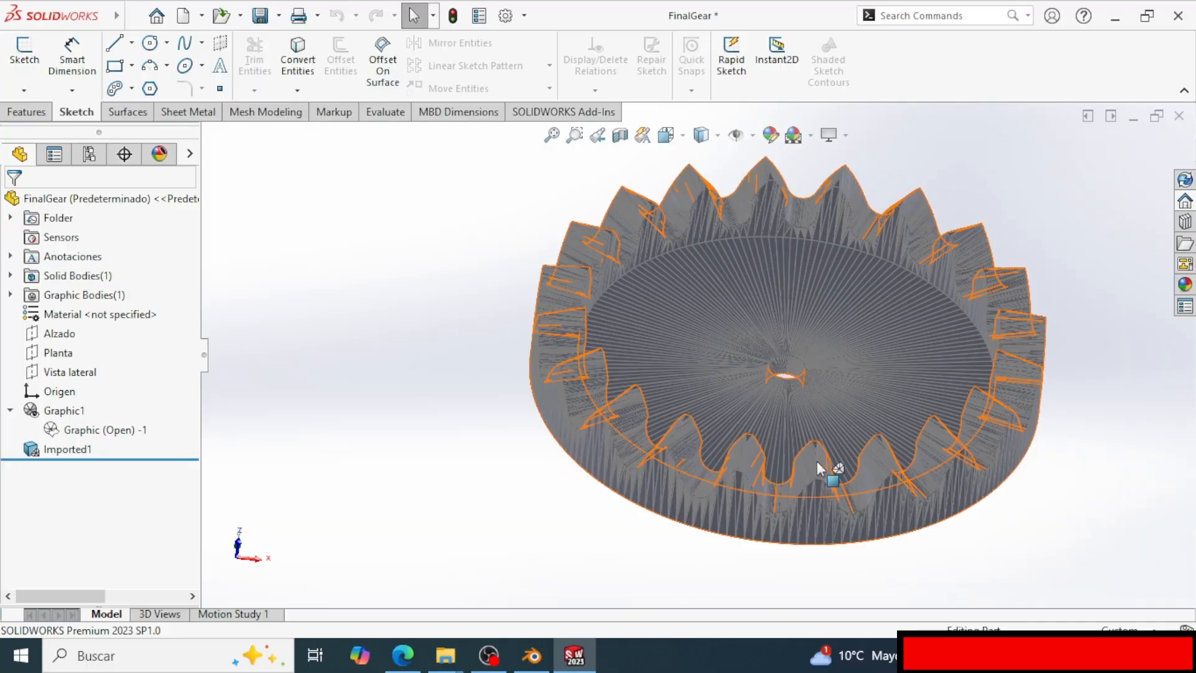
scroll(877, 373, down, 2)
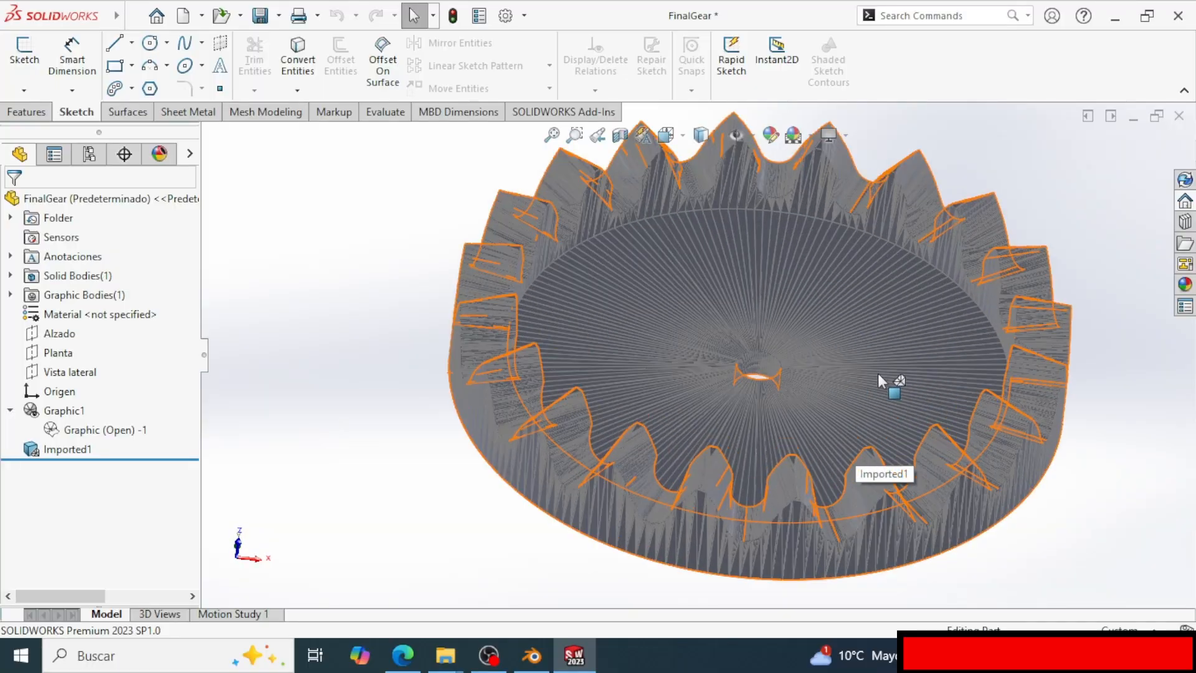
scroll(877, 374, up, 1)
middle_drag(861, 412, 842, 402)
middle_drag(779, 381, 545, 252)
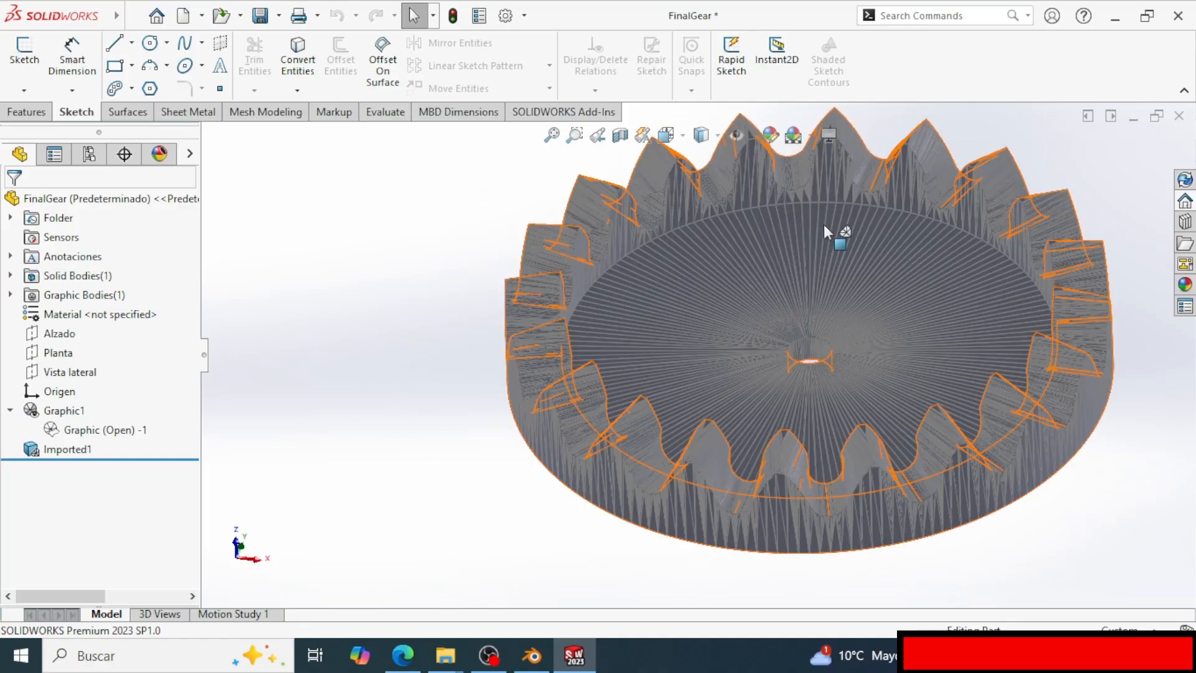
scroll(598, 361, down, 2)
mouse_move(576, 399)
middle_down()
mouse_move(574, 331)
mouse_move(572, 377)
middle_up()
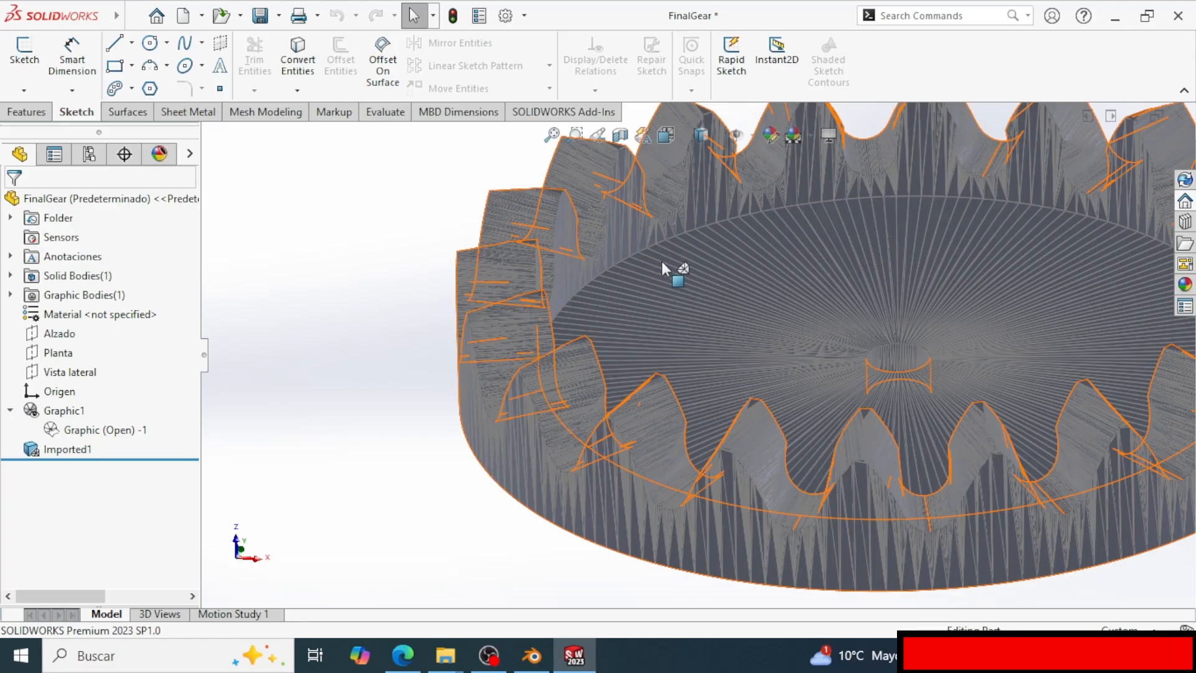
scroll(403, 186, up, 2)
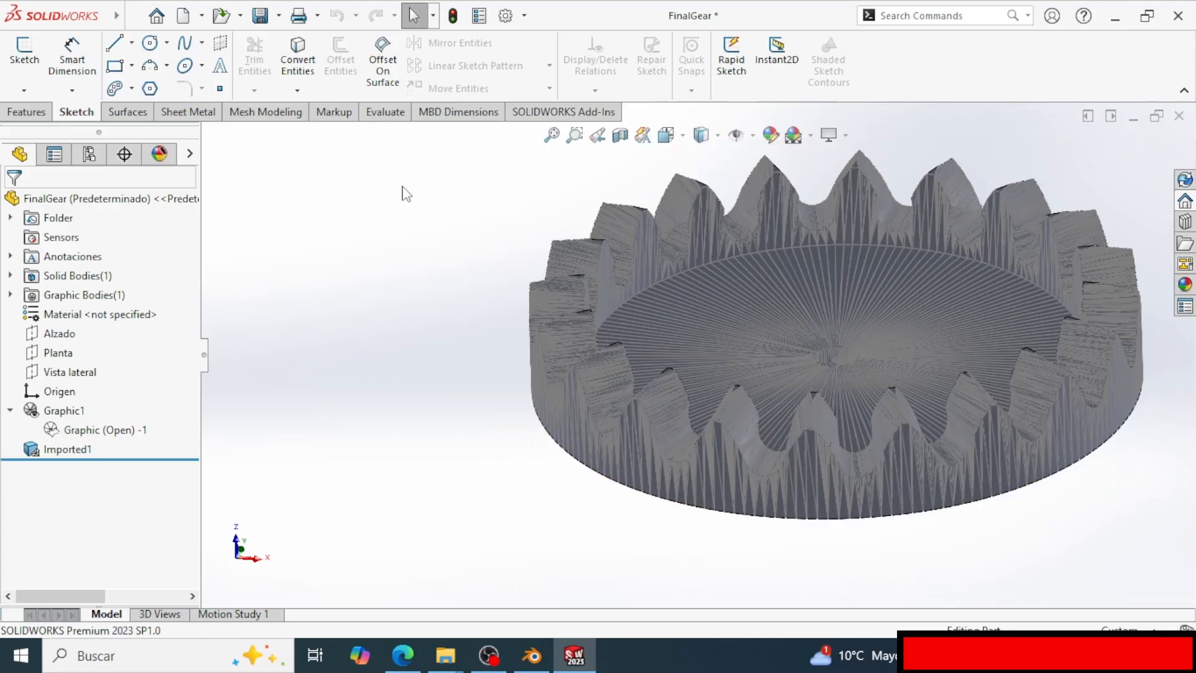
click(719, 137)
click(703, 187)
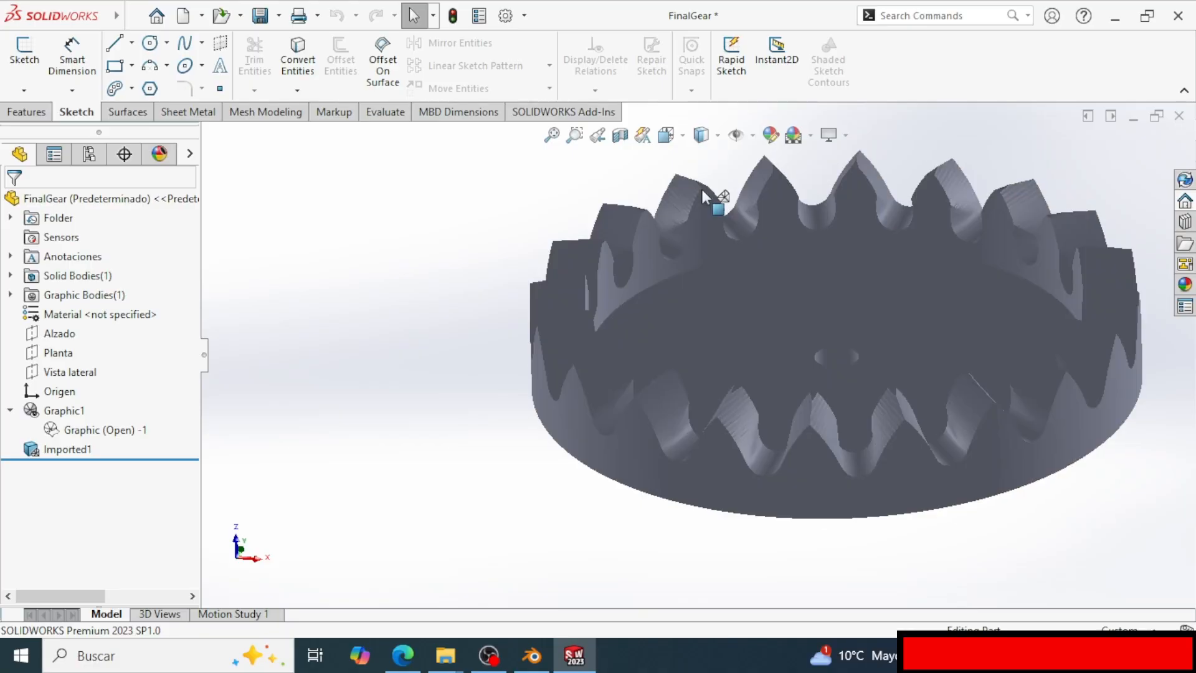
Inspect the shaded mesh gear's teeth, inner floor, bore and underside, checking which areas select as faces.
scroll(562, 326, down, 2)
middle_drag(562, 326, 615, 329)
scroll(615, 329, up, 5)
scroll(746, 366, down, 4)
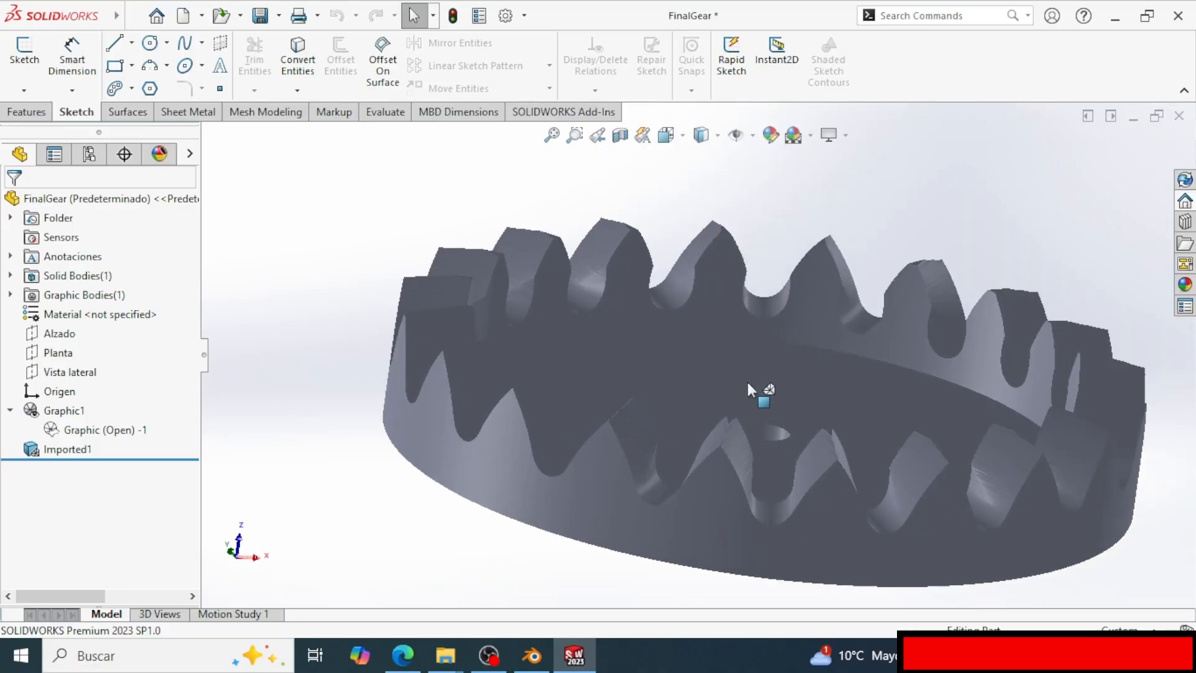
click(779, 398)
scroll(777, 399, down, 3)
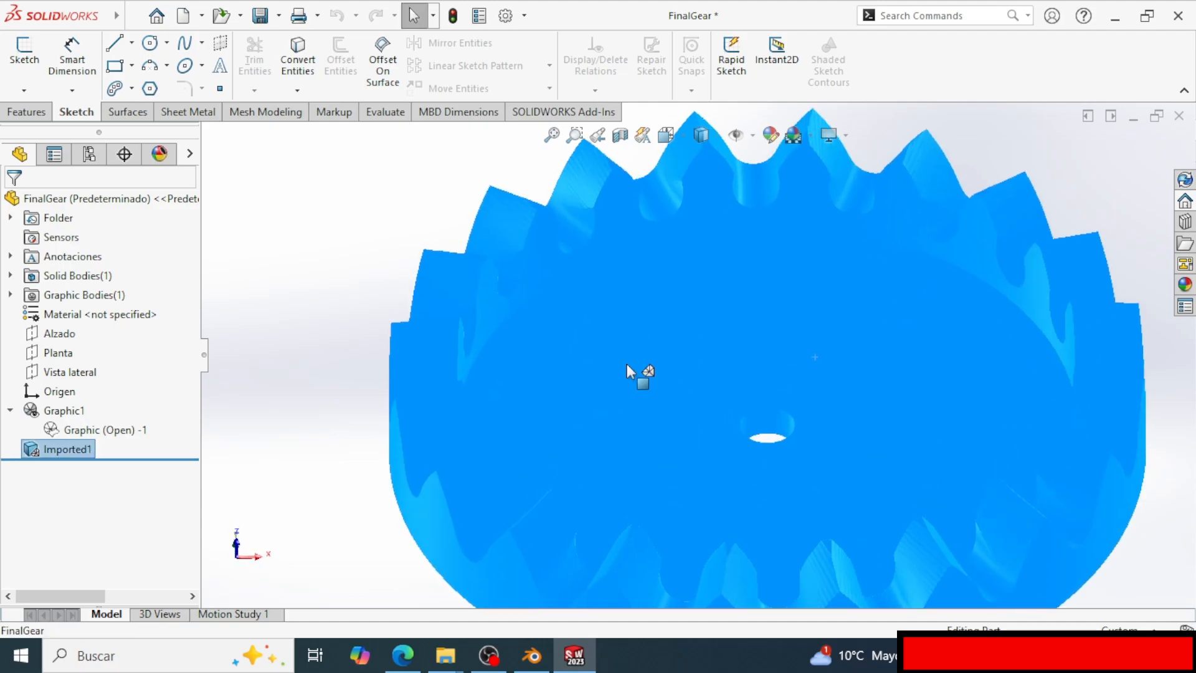
scroll(595, 402, up, 3)
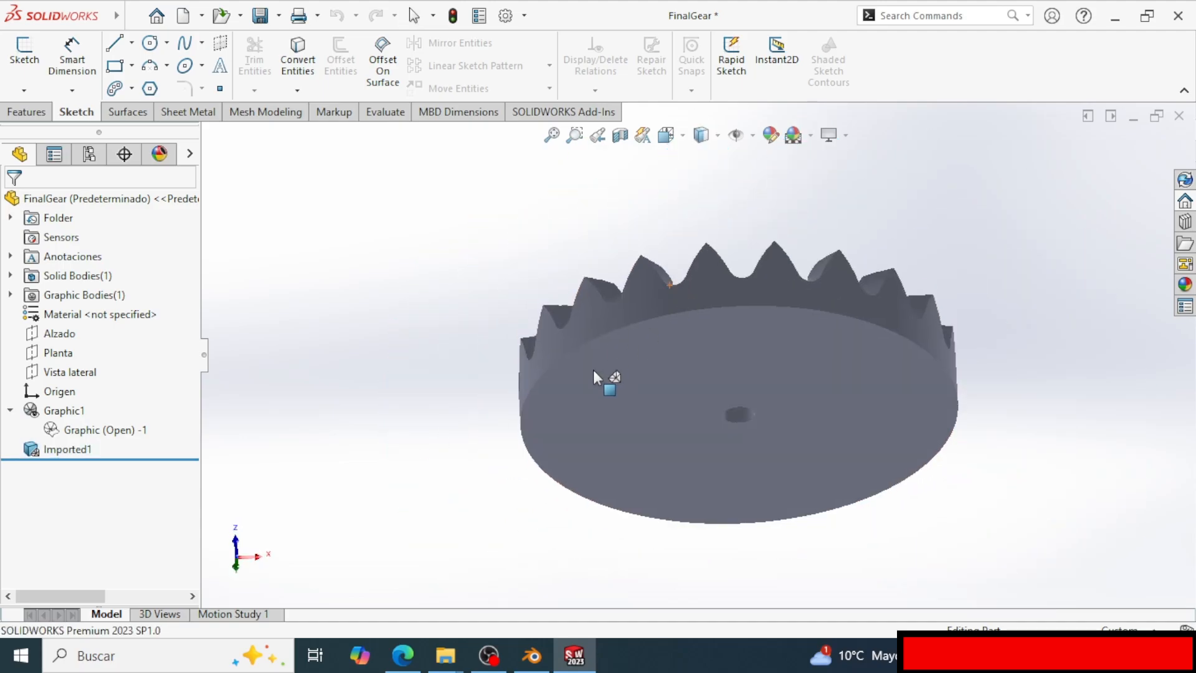
click(594, 370)
click(427, 374)
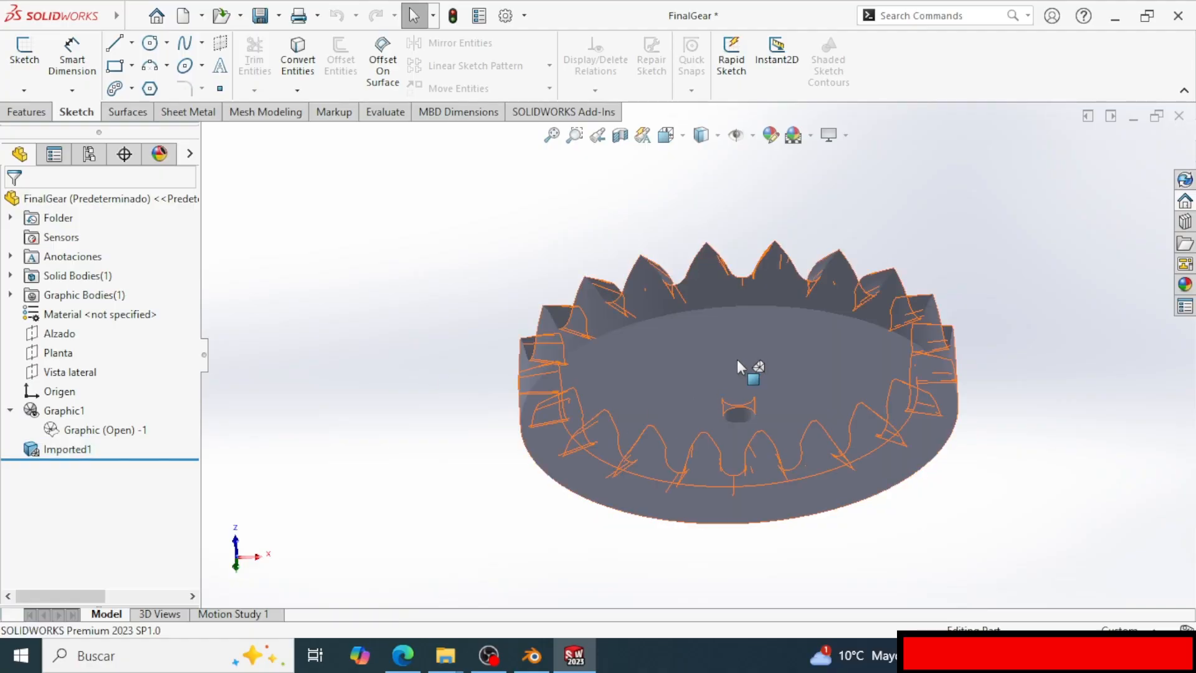
scroll(652, 358, down, 3)
middle_drag(652, 354, 668, 492)
scroll(668, 492, up, 3)
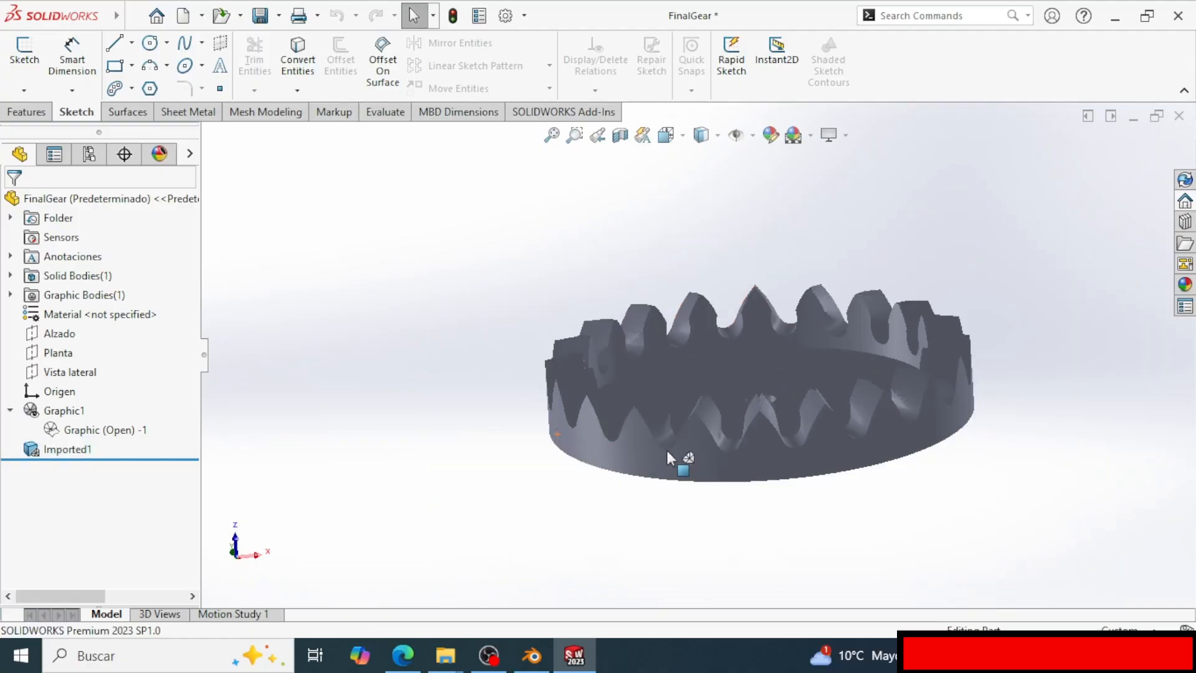
scroll(755, 368, down, 1)
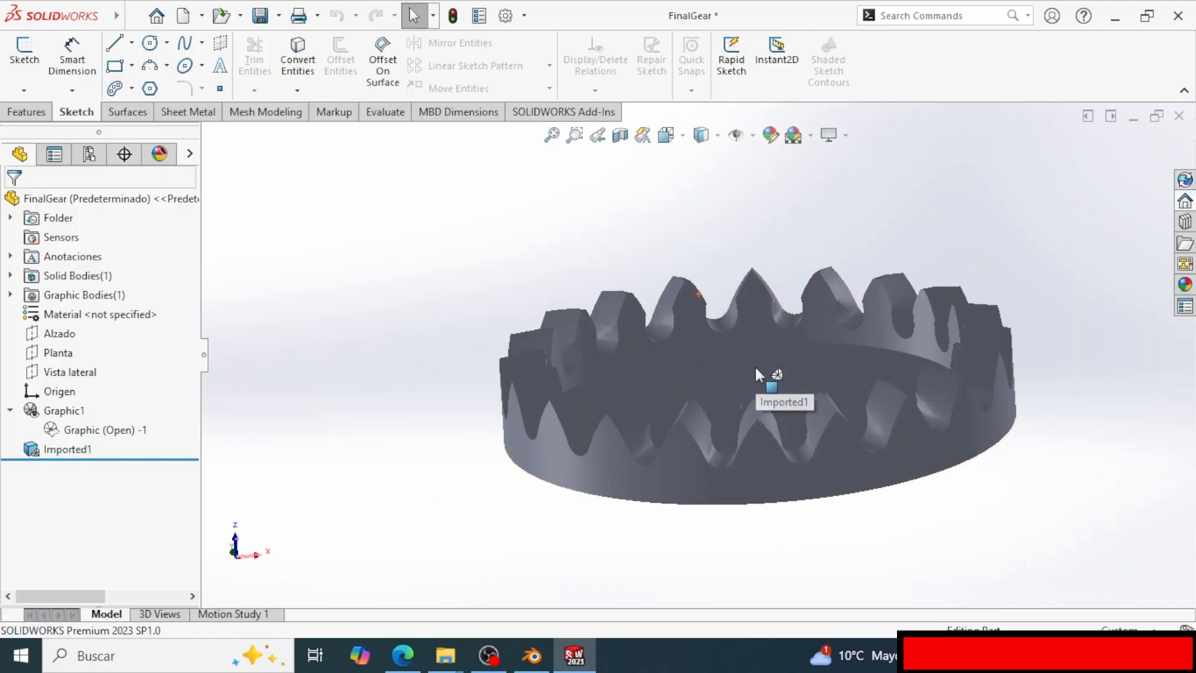
Segment the gear's mesh body into separate faces with Segment Mesh, leaving the command when done.
right_click(48, 455)
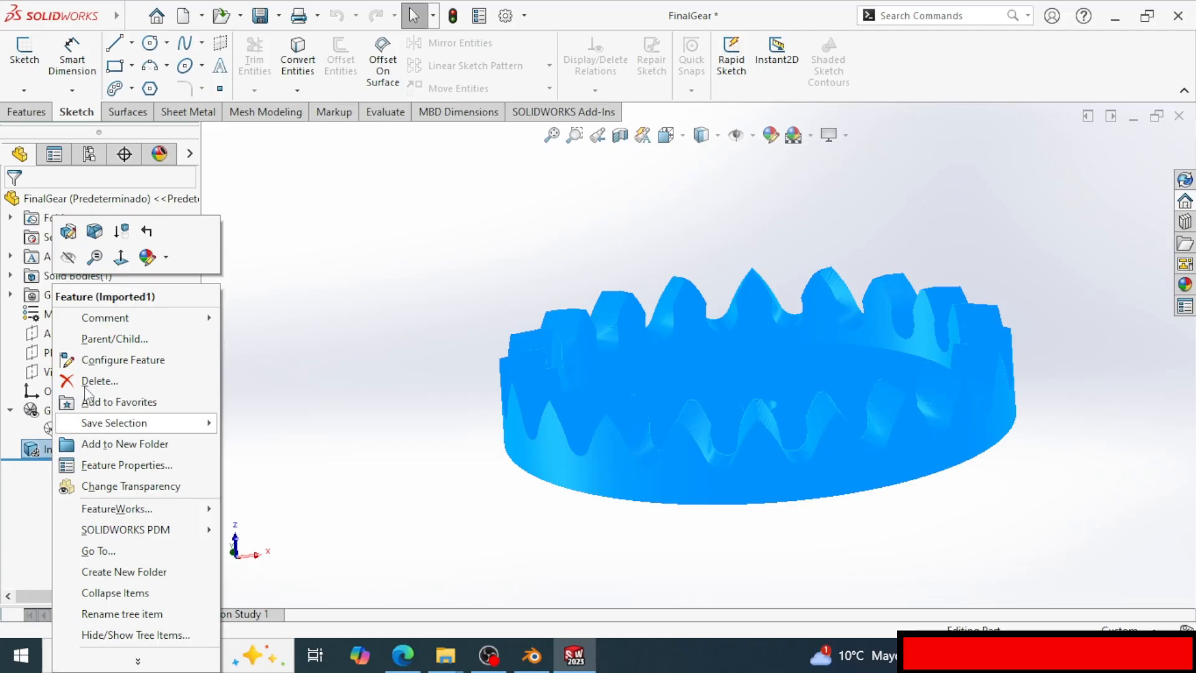
click(93, 232)
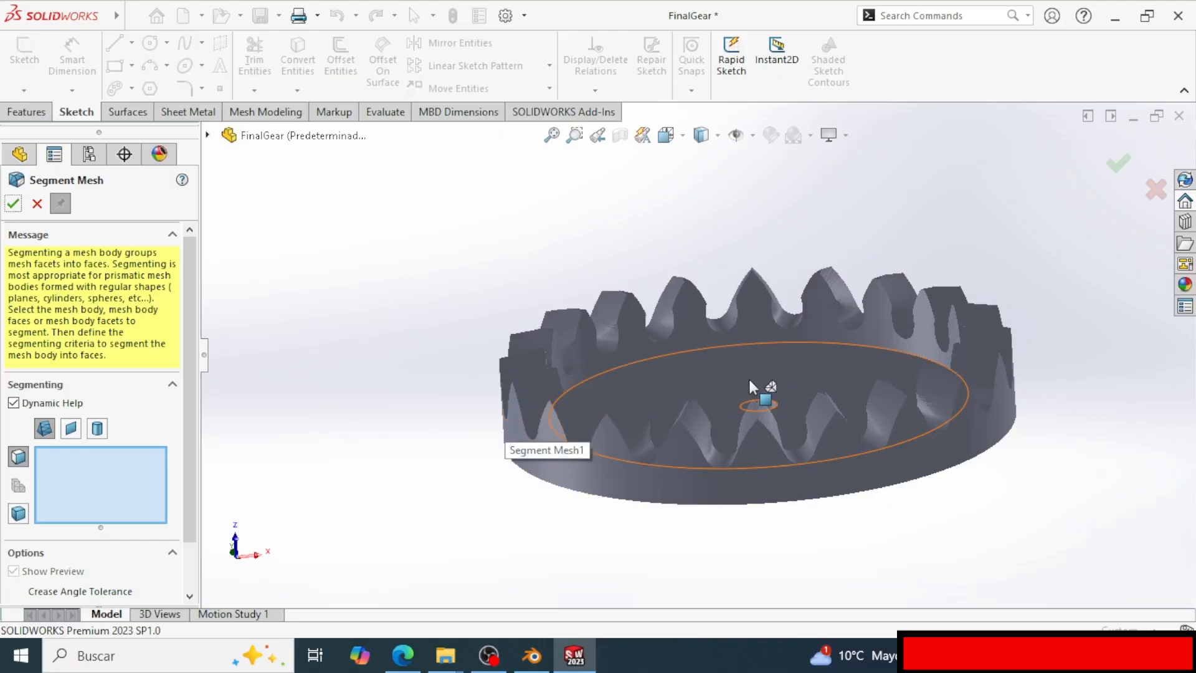
middle_drag(750, 381, 733, 420)
click(13, 204)
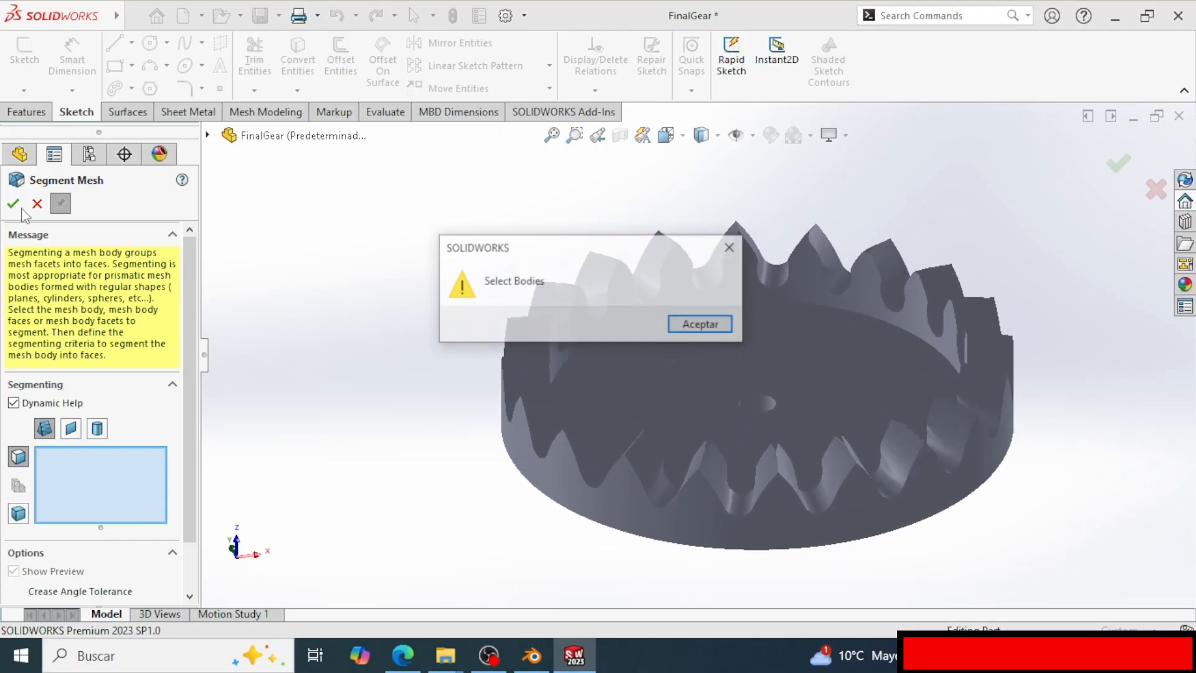
click(739, 236)
click(37, 205)
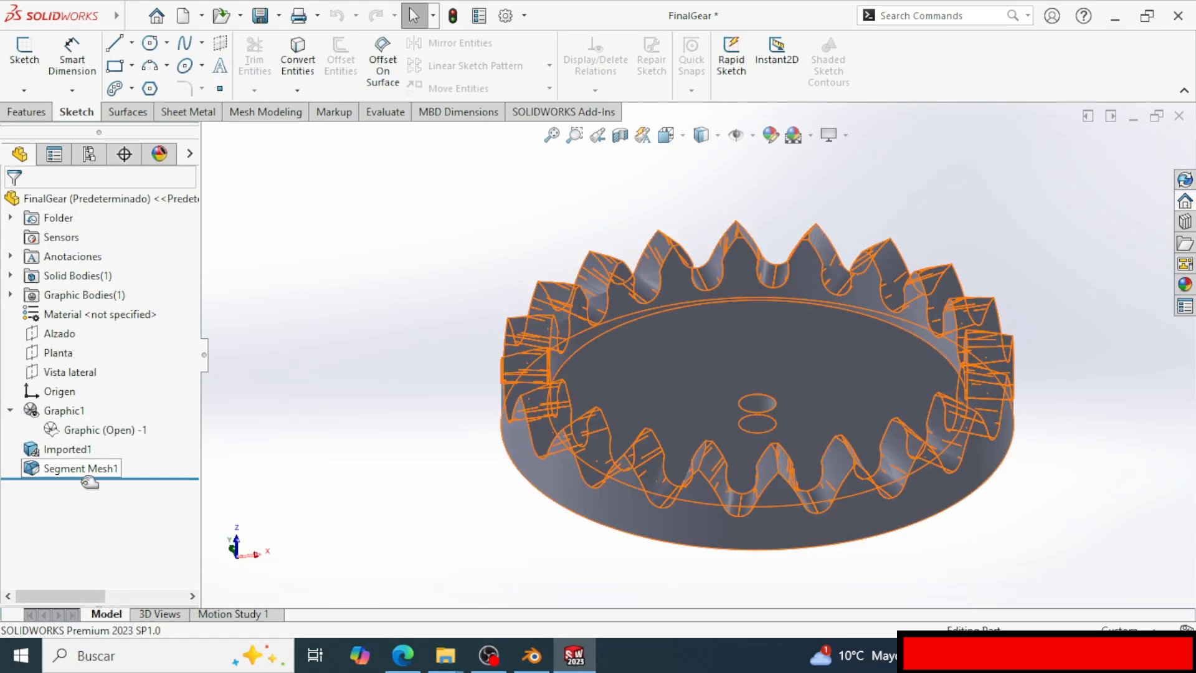
Examine the segmented gear from below and above, checking its base, tooth and inner floor faces individually.
scroll(742, 395, down, 3)
middle_drag(702, 401, 673, 364)
click(664, 367)
scroll(665, 374, up, 2)
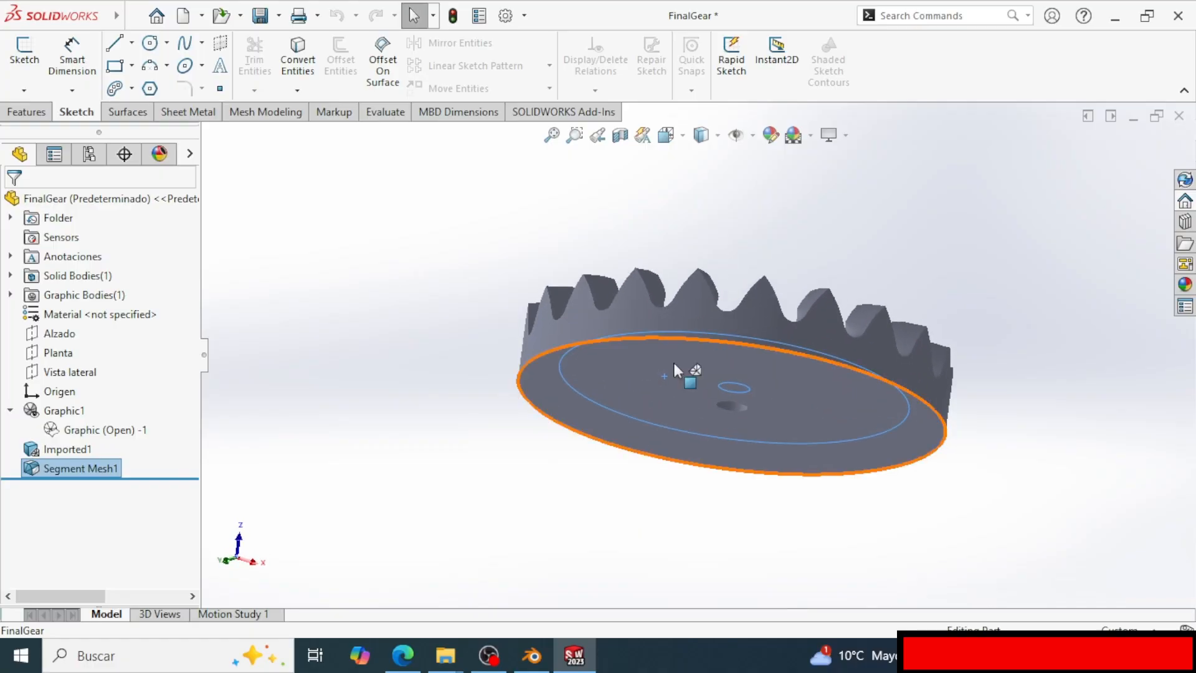
click(673, 367)
middle_drag(636, 400, 688, 349)
click(460, 413)
click(779, 256)
middle_drag(748, 321, 746, 431)
click(746, 431)
middle_drag(674, 425, 704, 423)
click(429, 418)
scroll(660, 517, down, 3)
scroll(748, 435, up, 4)
scroll(798, 299, down, 2)
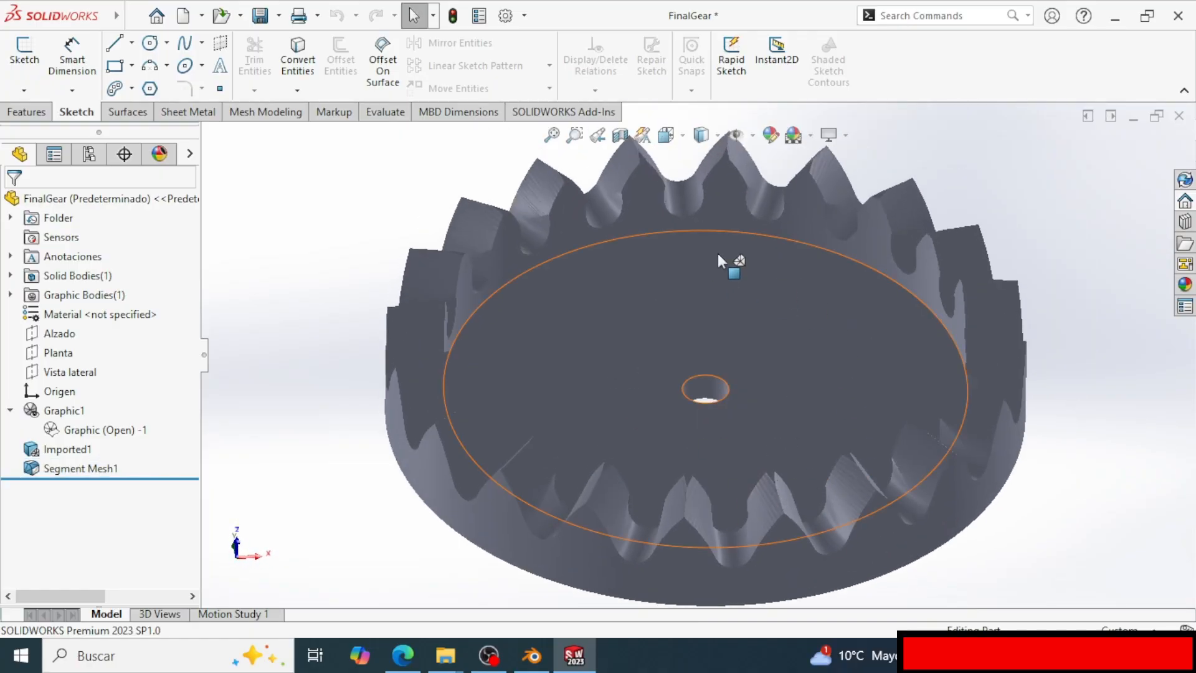
Start a sketch on the gear's flat inner floor, viewed normal to the sketch plane.
click(613, 342)
click(25, 54)
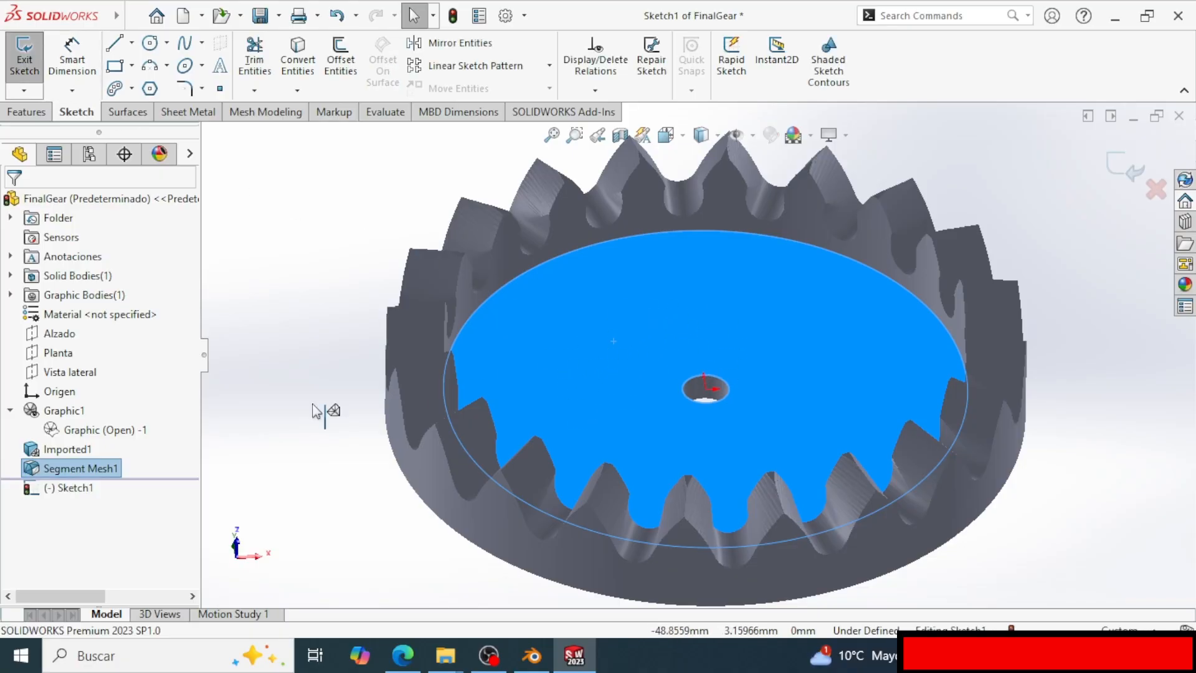
right_click(63, 488)
click(128, 384)
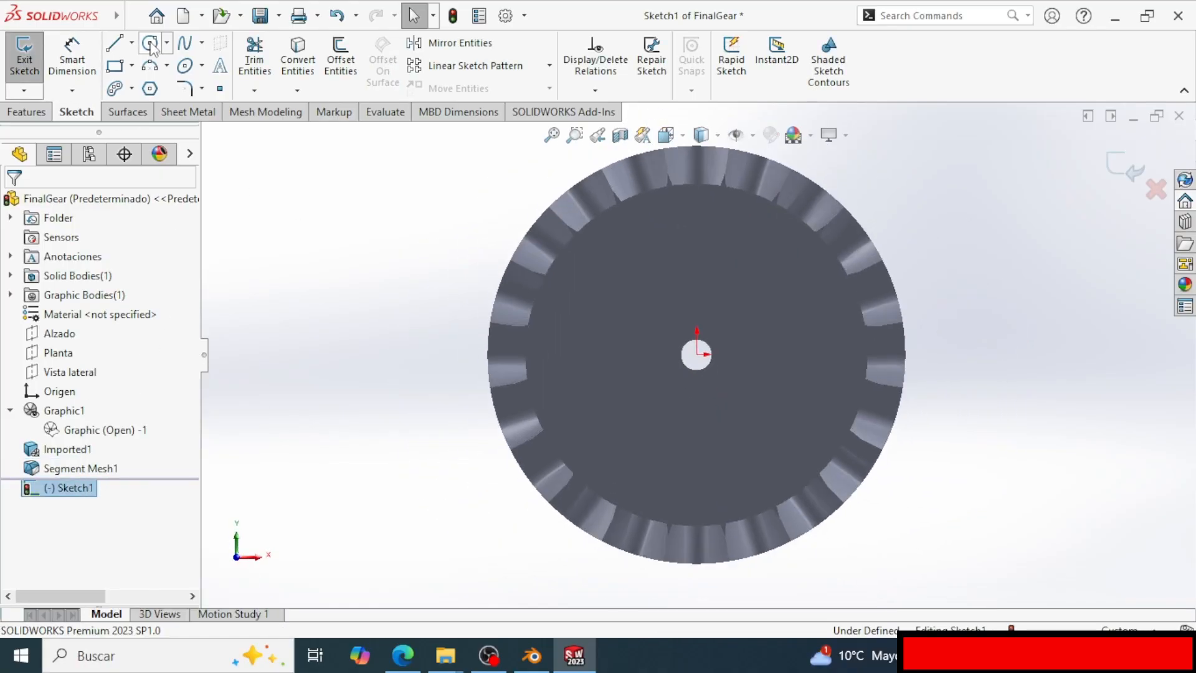
Sketch a circle of about 23.7 mm radius centred on the origin and a circle about 11.4 mm in diameter centred on its +X quadrant.
click(150, 43)
click(696, 354)
click(792, 348)
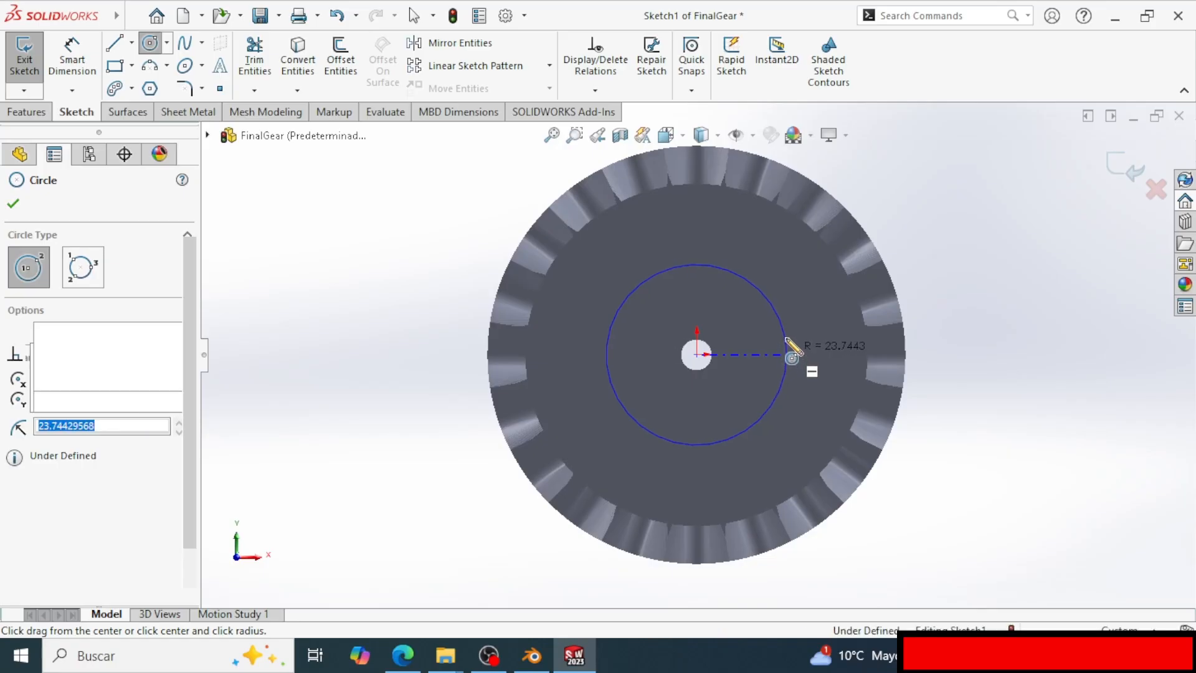
scroll(792, 349, down, 3)
click(778, 364)
click(804, 352)
key(Escape)
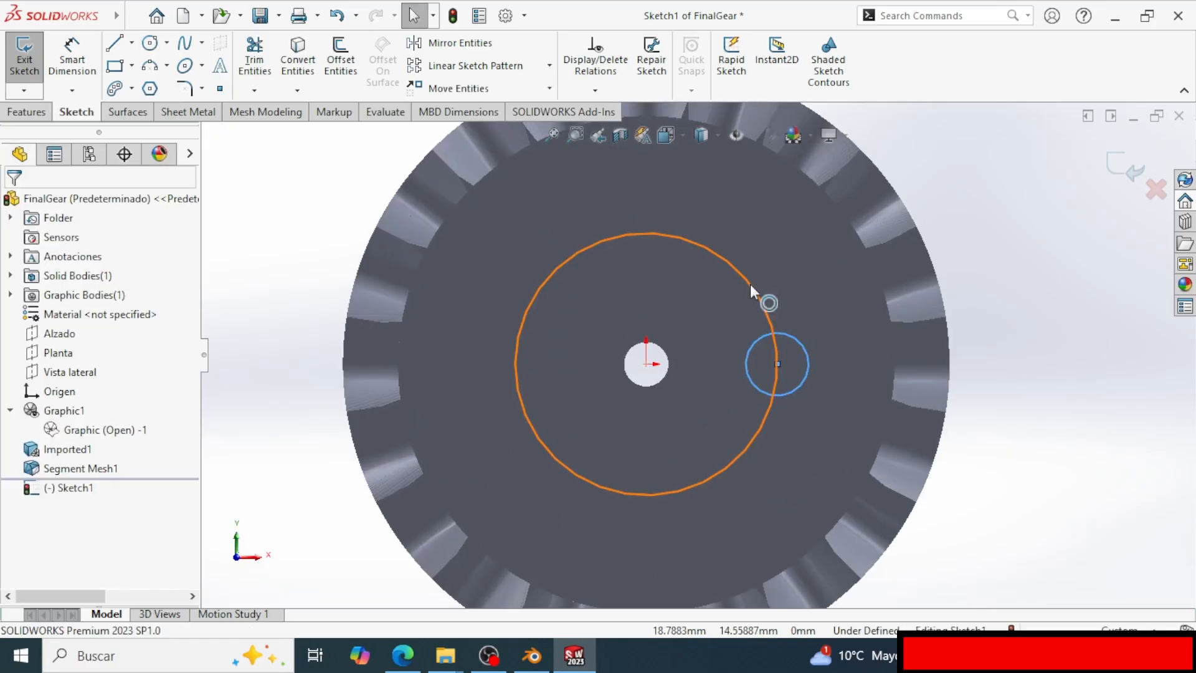
Turn the large circle into construction geometry and dimension its diameter to 50 mm.
click(750, 284)
click(794, 364)
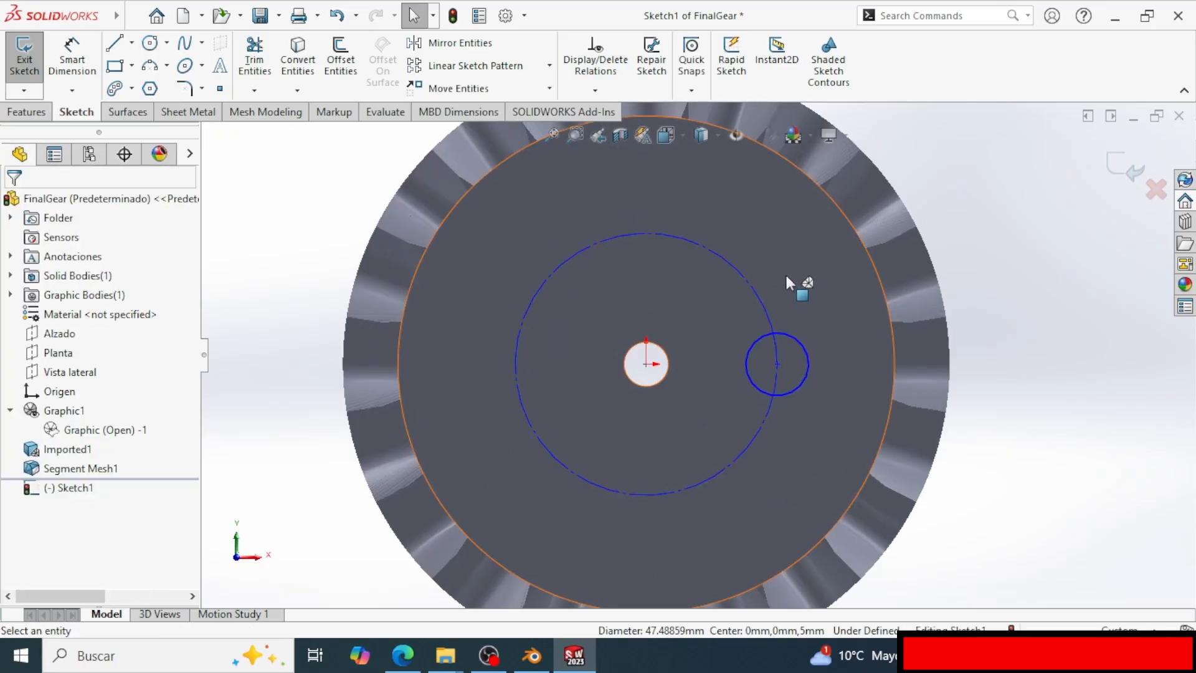
key(d)
click(698, 244)
click(679, 193)
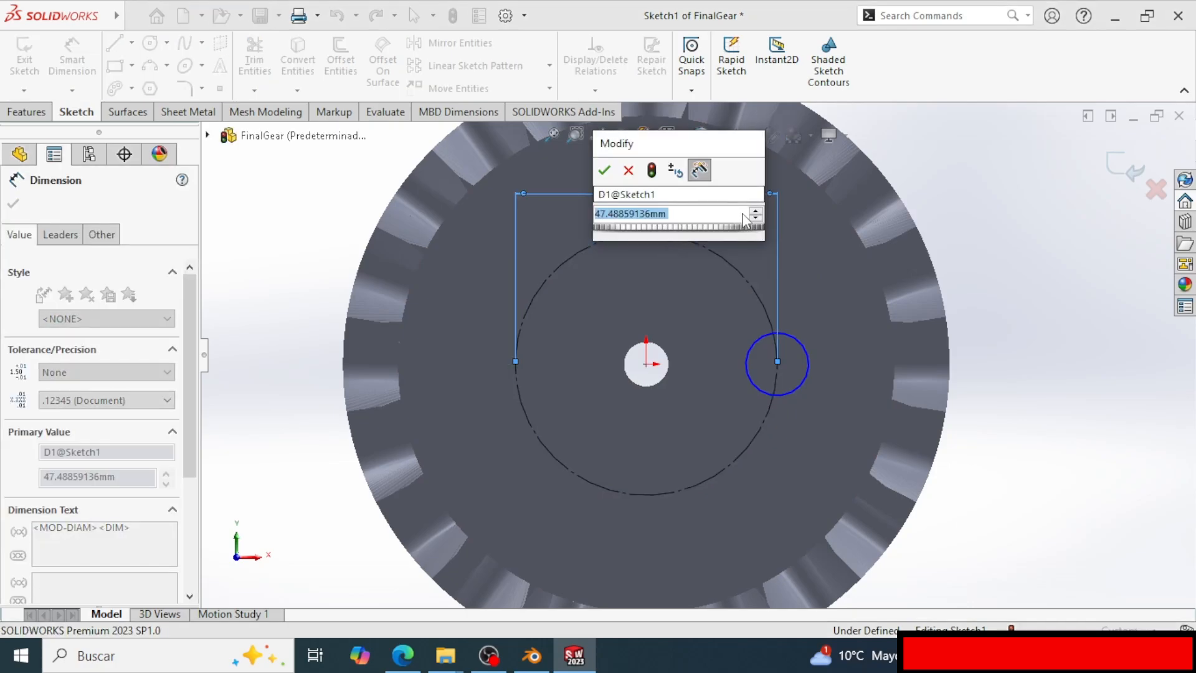
text(50)
key(Return)
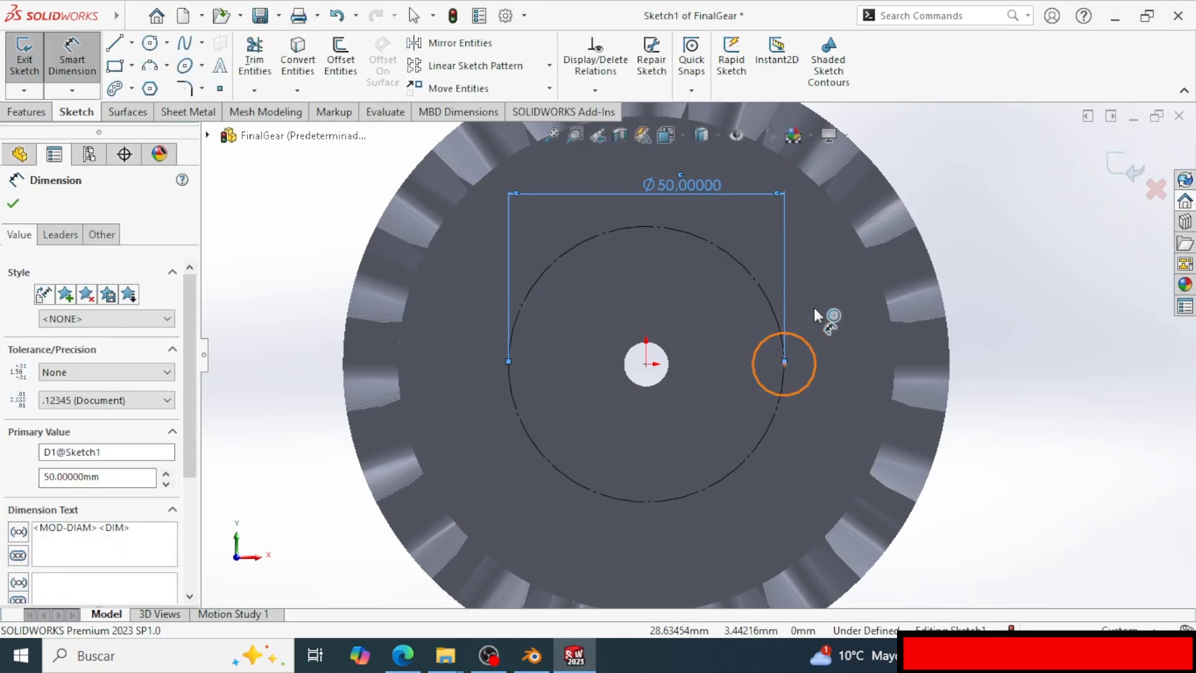
Dimension the small circle's diameter to 8 mm.
click(814, 310)
click(850, 307)
key(Return)
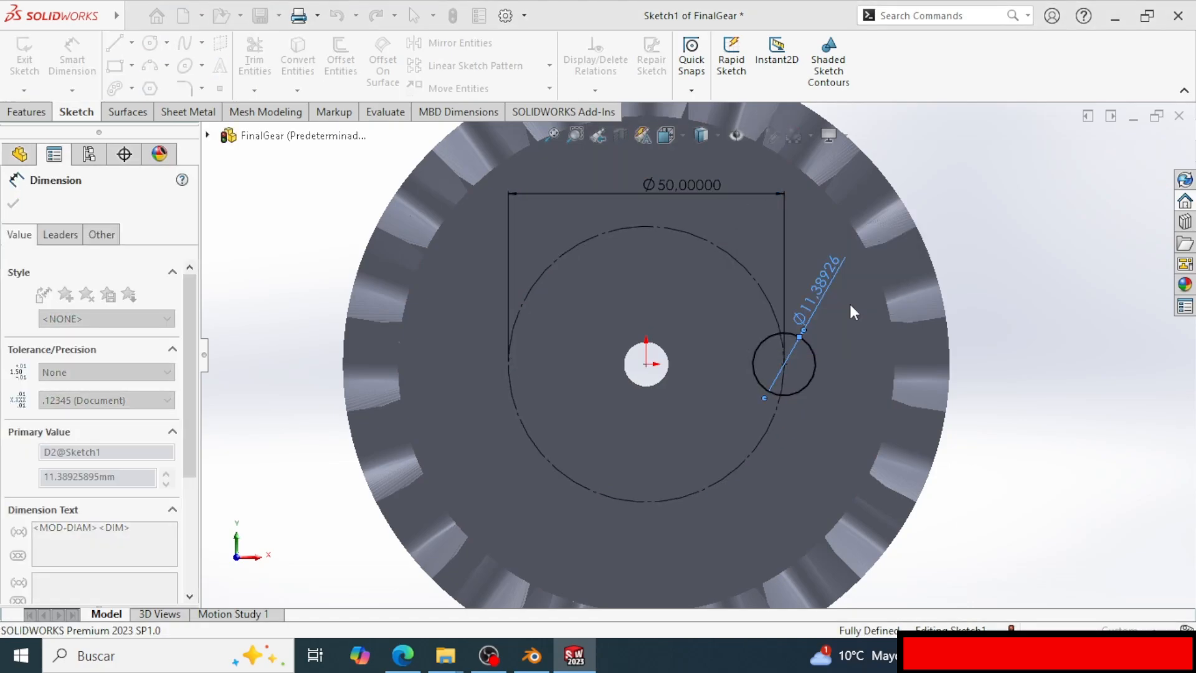
key(Escape)
Create a circular sketch pattern of the 8 mm circle with 4 instances around the origin.
click(548, 67)
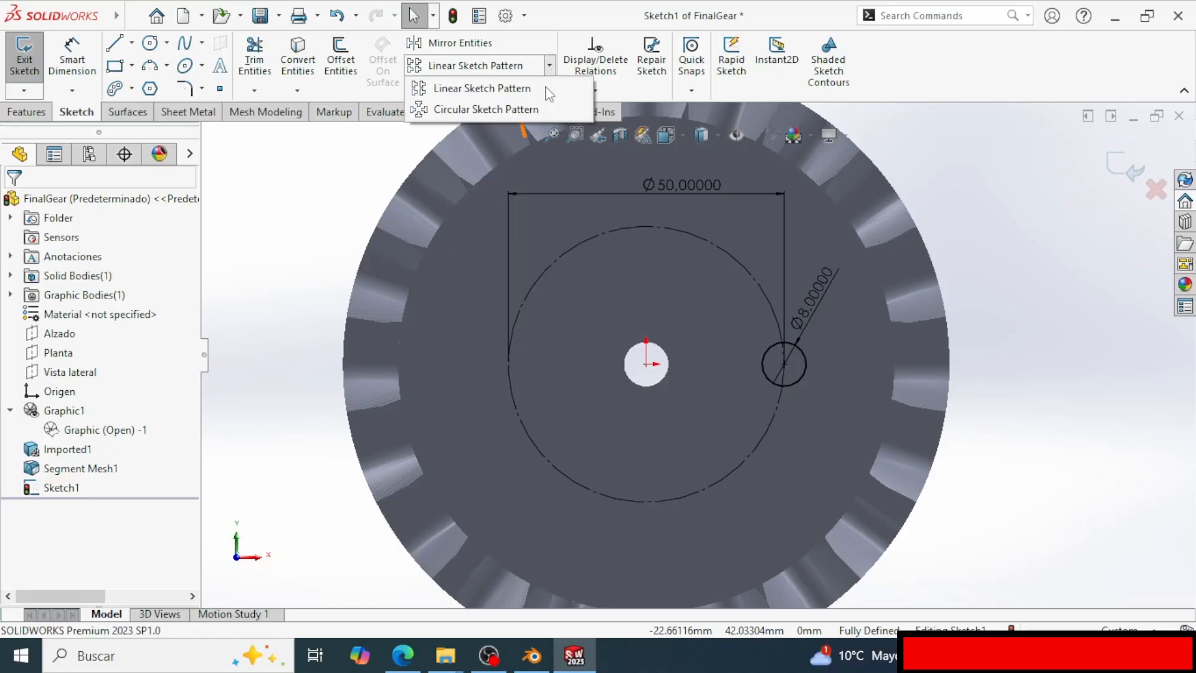
click(486, 109)
click(800, 346)
key(Return)
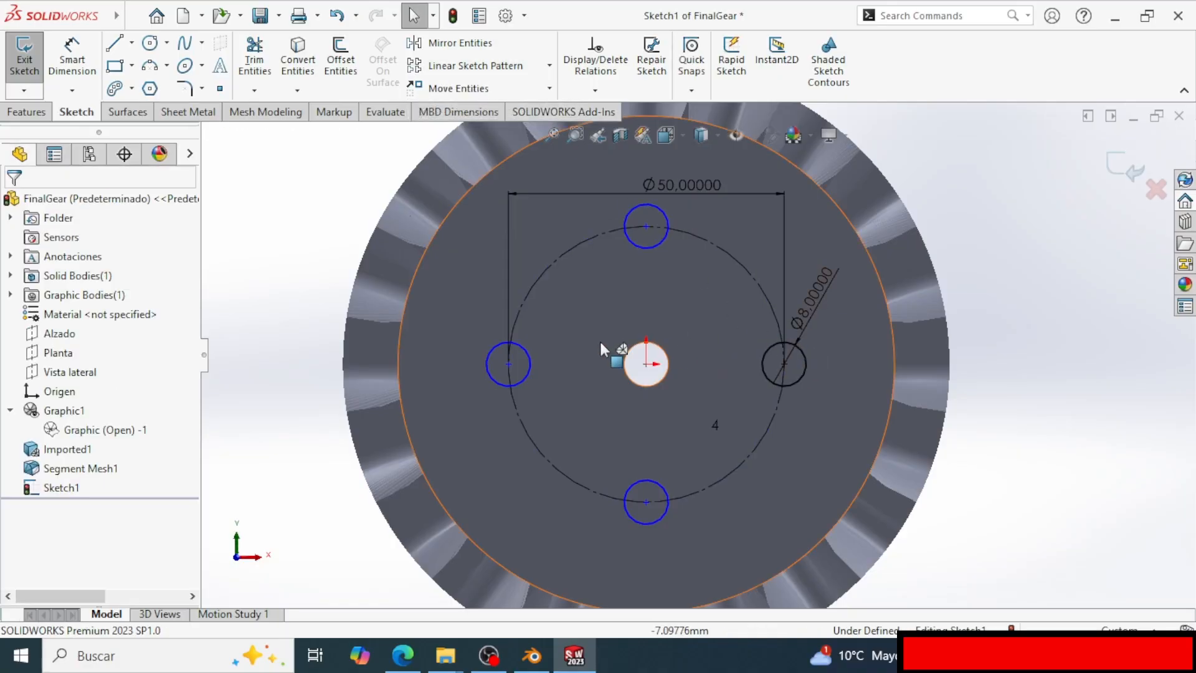
Make the circular pattern's centre coincident with the origin, and cut-extrude the four 8 mm circles blind 10 mm through the gear.
drag(646, 226, 620, 219)
drag(630, 373, 646, 364)
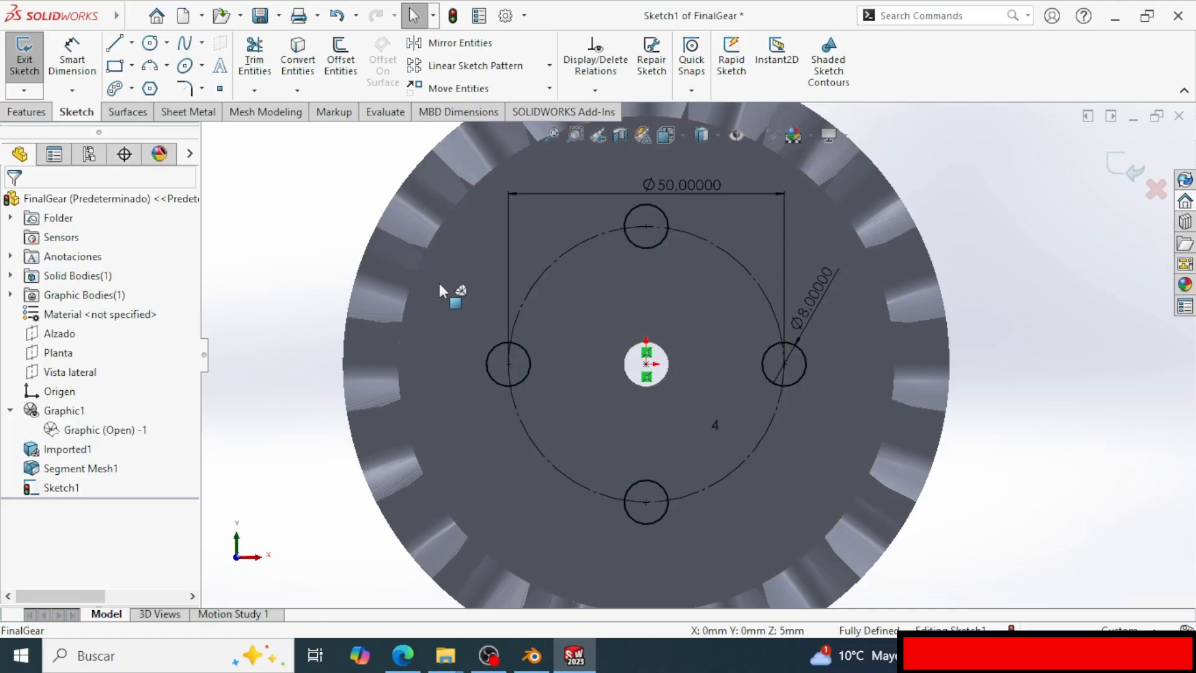
click(39, 117)
click(261, 62)
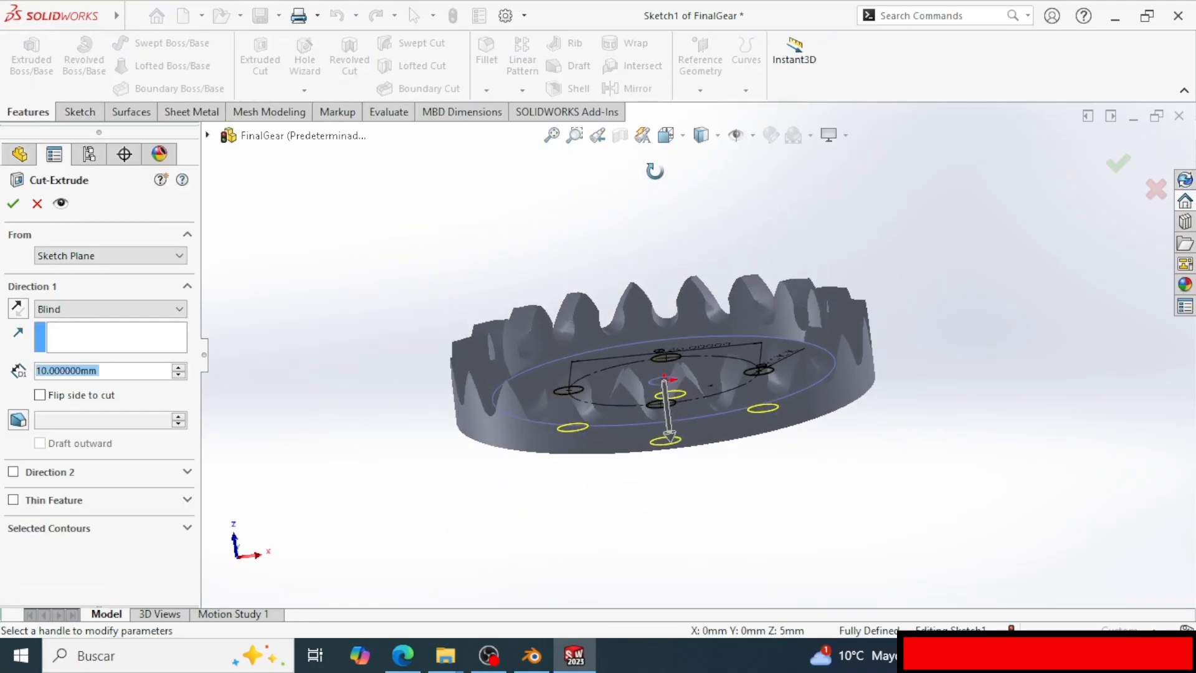
click(13, 203)
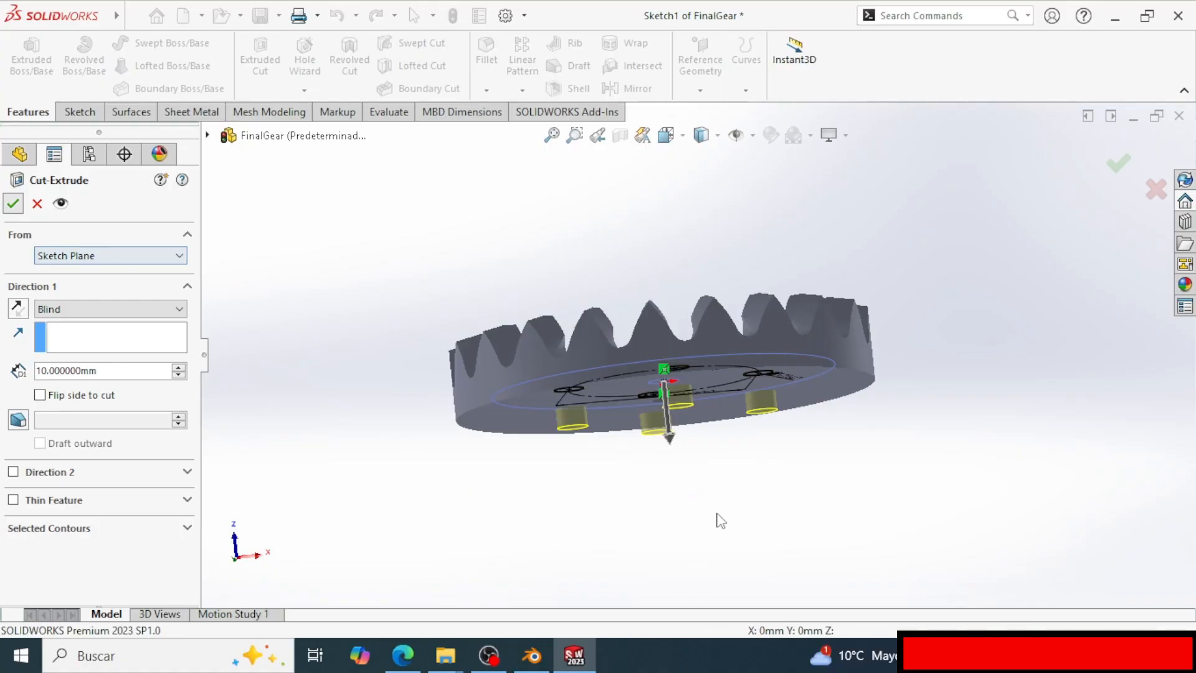
click(718, 521)
Start a sketch on the gear's flat back face and orient the view normal to it.
scroll(614, 451, down, 2)
mouse_move(614, 451)
middle_down()
mouse_move(601, 228)
mouse_move(644, 555)
mouse_move(615, 239)
mouse_move(632, 567)
mouse_move(657, 568)
mouse_move(618, 226)
middle_up()
click(642, 343)
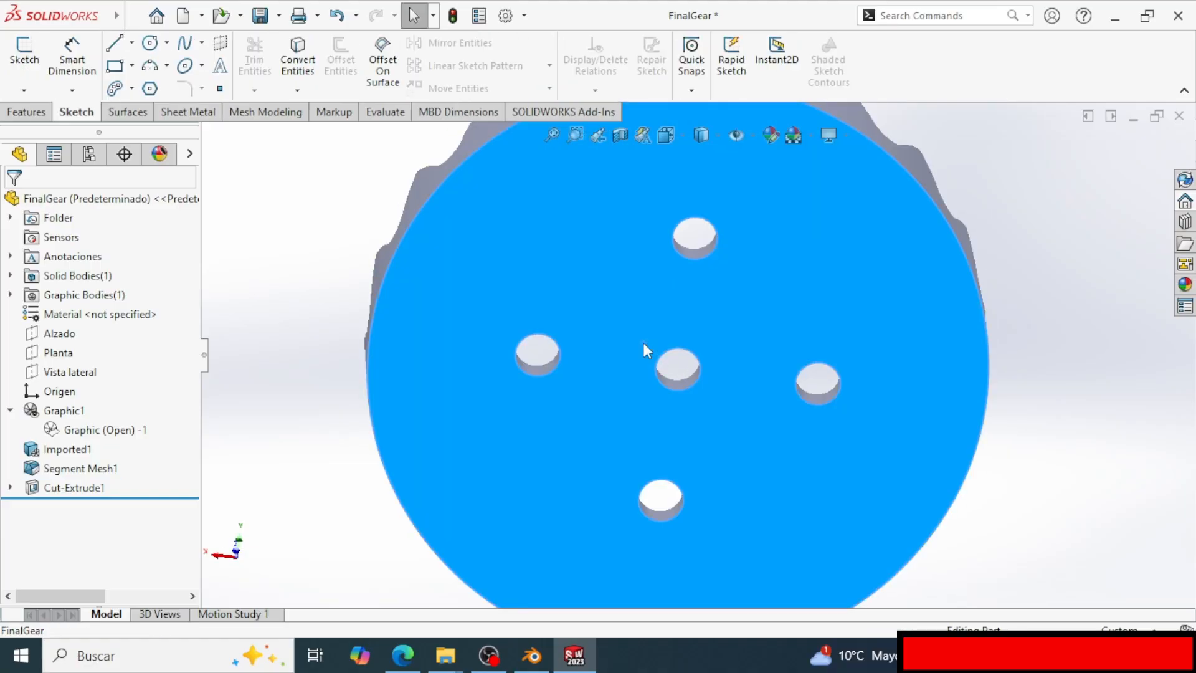
click(9, 60)
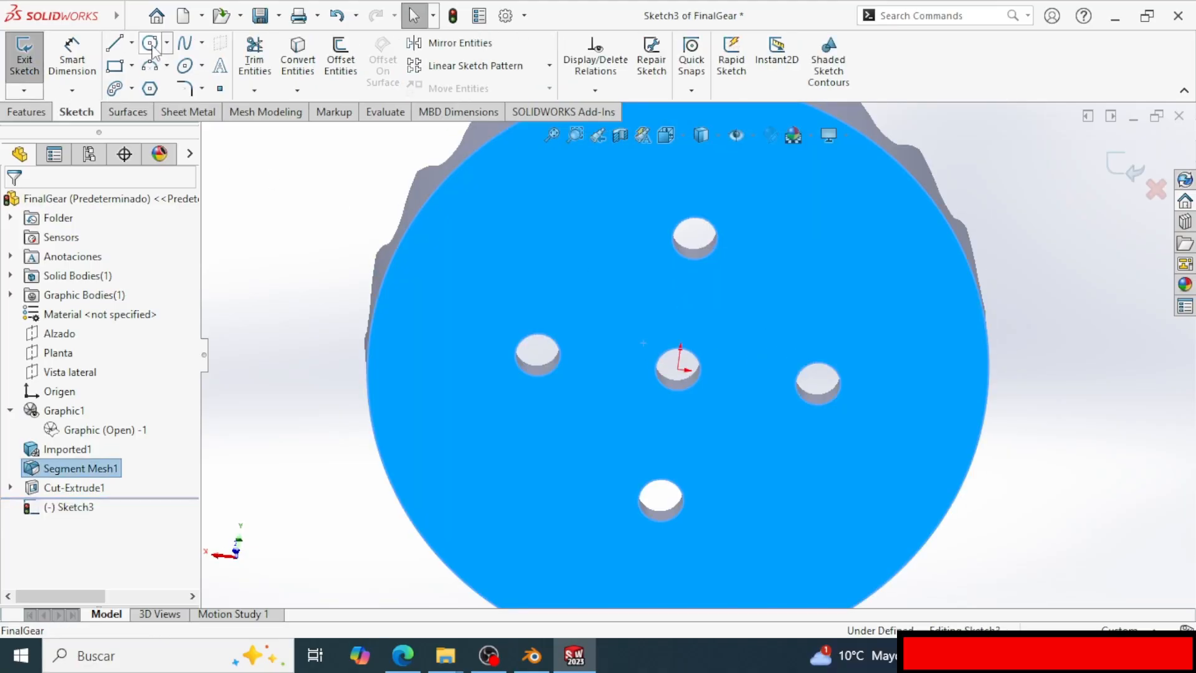
right_click(72, 508)
click(112, 384)
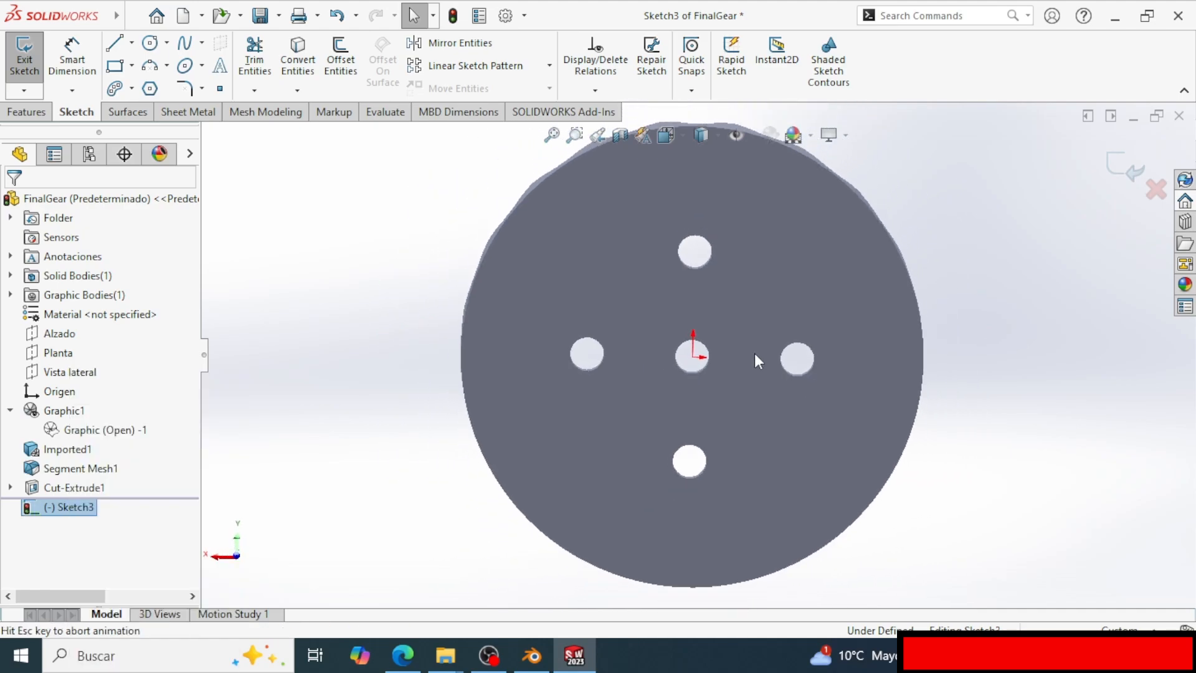
Sketch two concentric circles centred on the origin, about 29.5 mm and 23 mm in diameter.
click(152, 46)
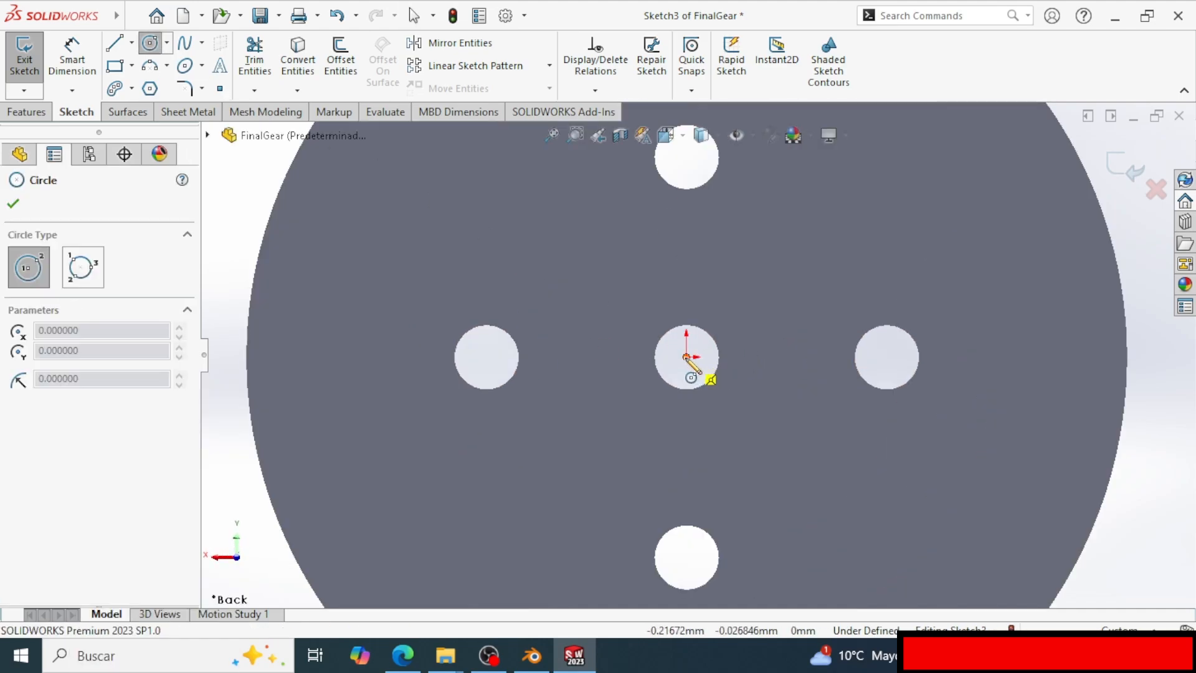
click(686, 357)
click(792, 303)
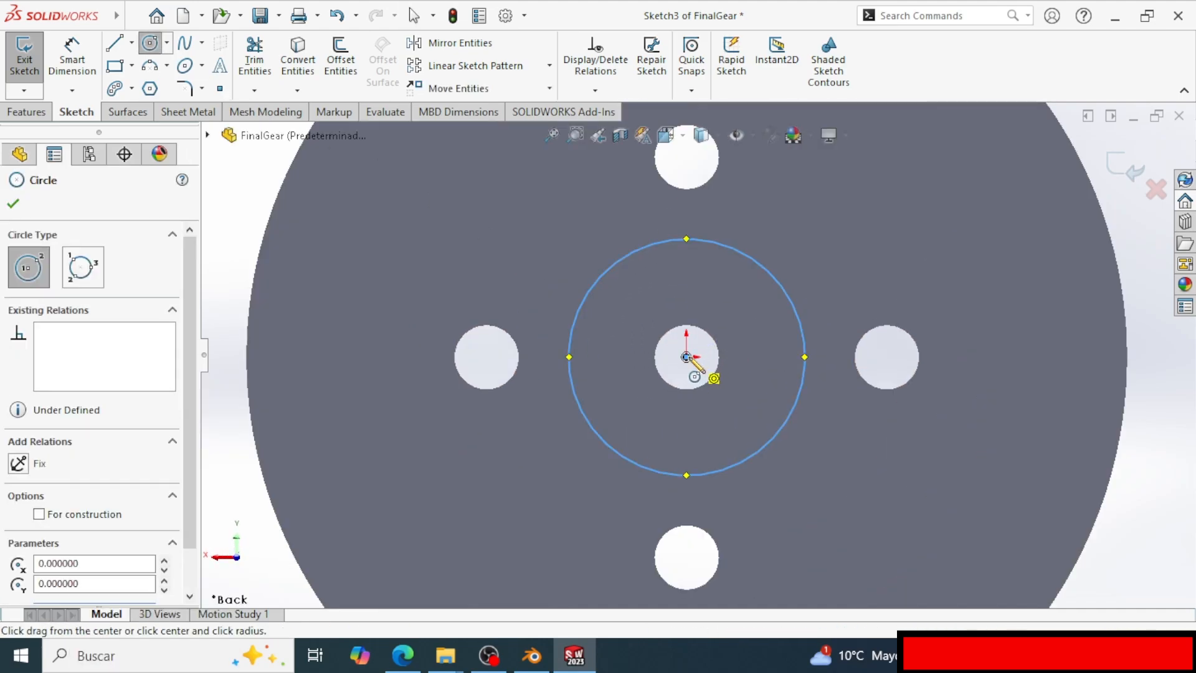
click(686, 357)
click(609, 306)
key(Escape)
Dimension the inner circle's diameter to 25 mm.
right_drag(634, 330, 607, 323)
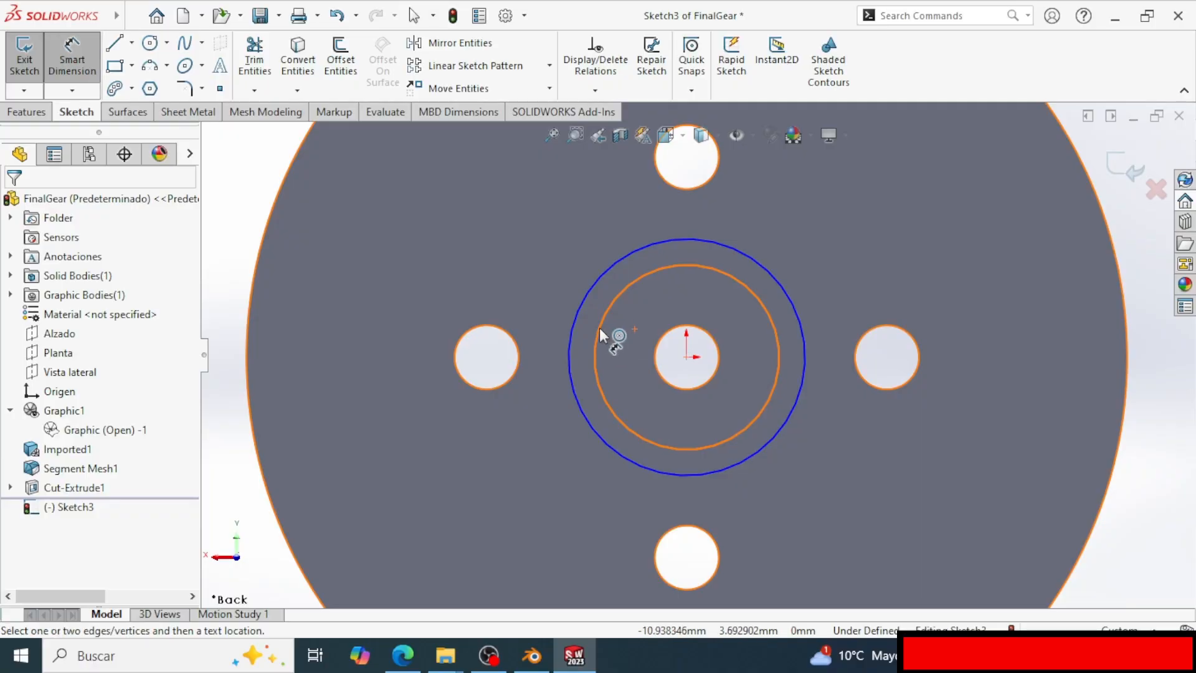
click(598, 328)
click(352, 321)
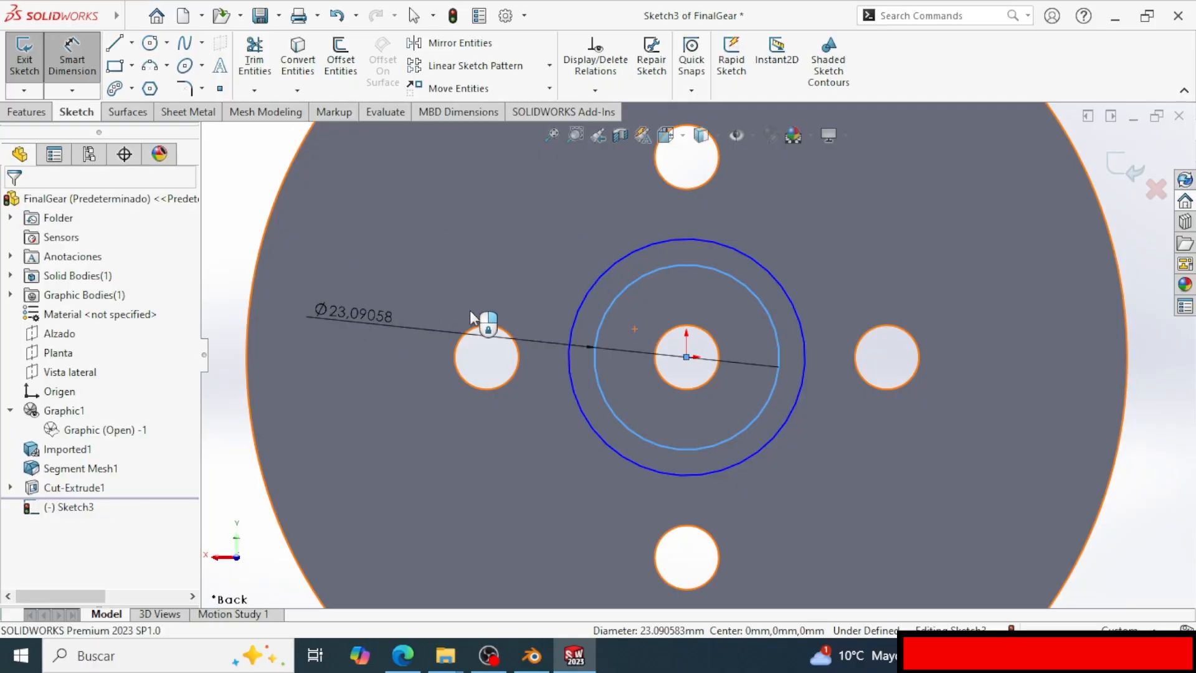
text(25)
key(Return)
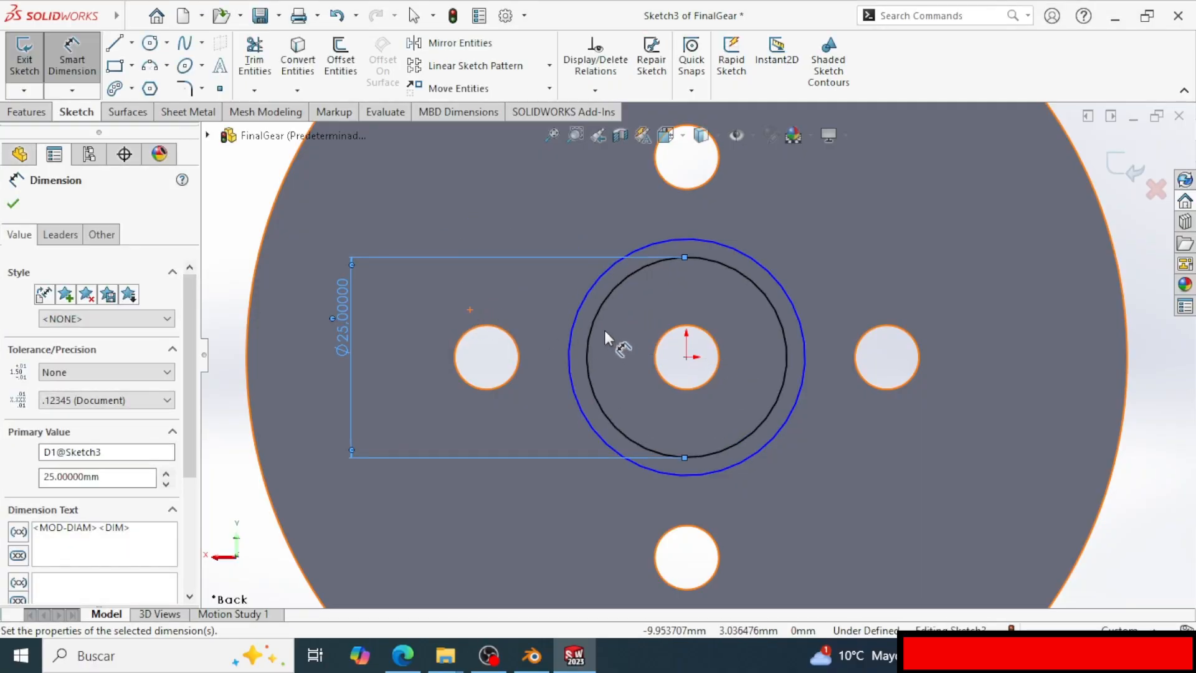
Dimension the radial gap between the inner and outer circles, making the ring wider than drawn.
click(574, 324)
click(561, 187)
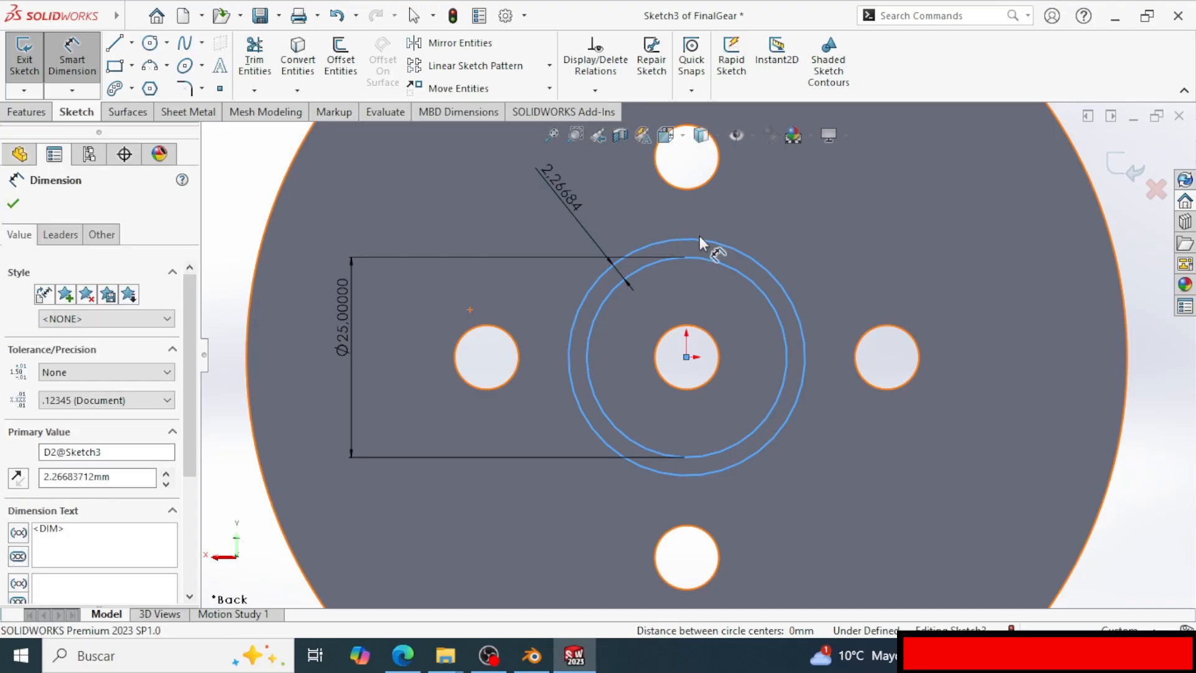
key(Return)
key(Escape)
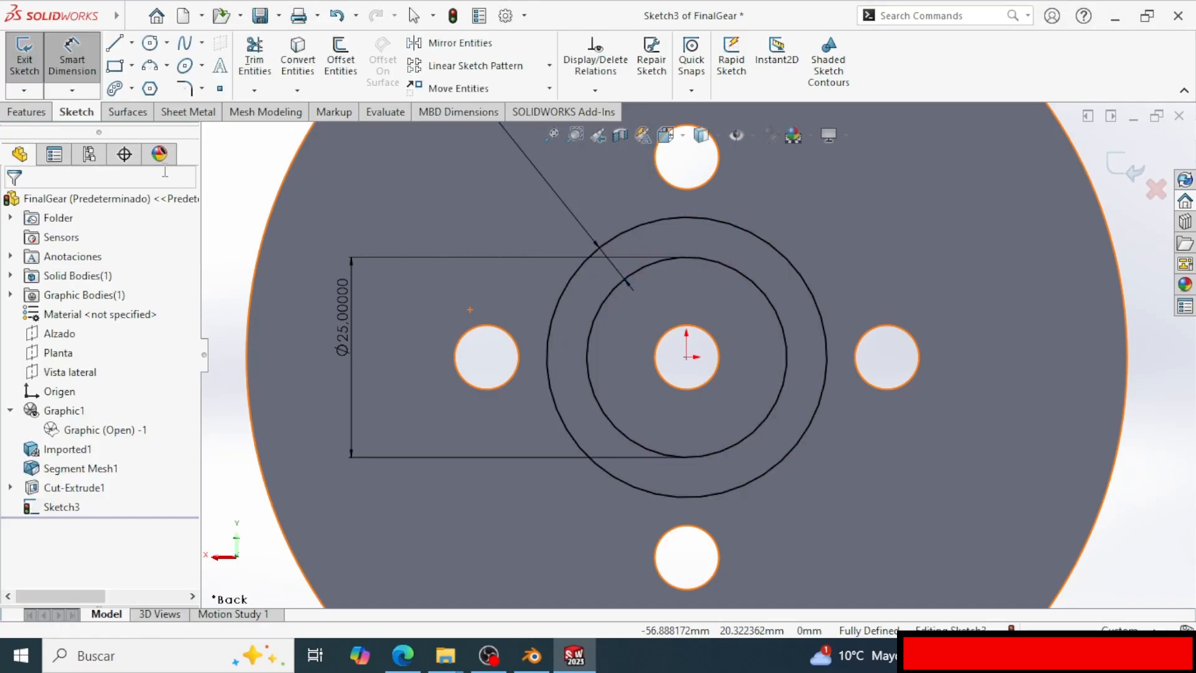
Extrude the ring profile blind 10 mm outward from the back face as a hub, with the result merged.
click(27, 112)
click(33, 70)
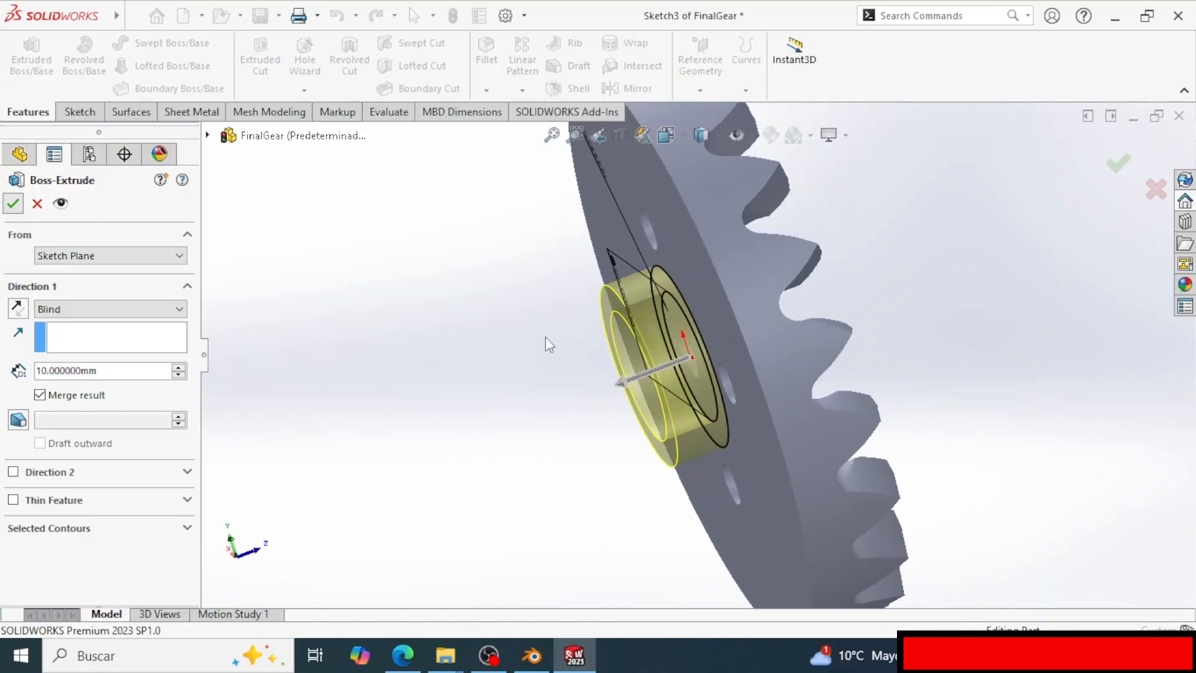
key(Return)
middle_drag(705, 354, 561, 349)
middle_drag(443, 413, 608, 382)
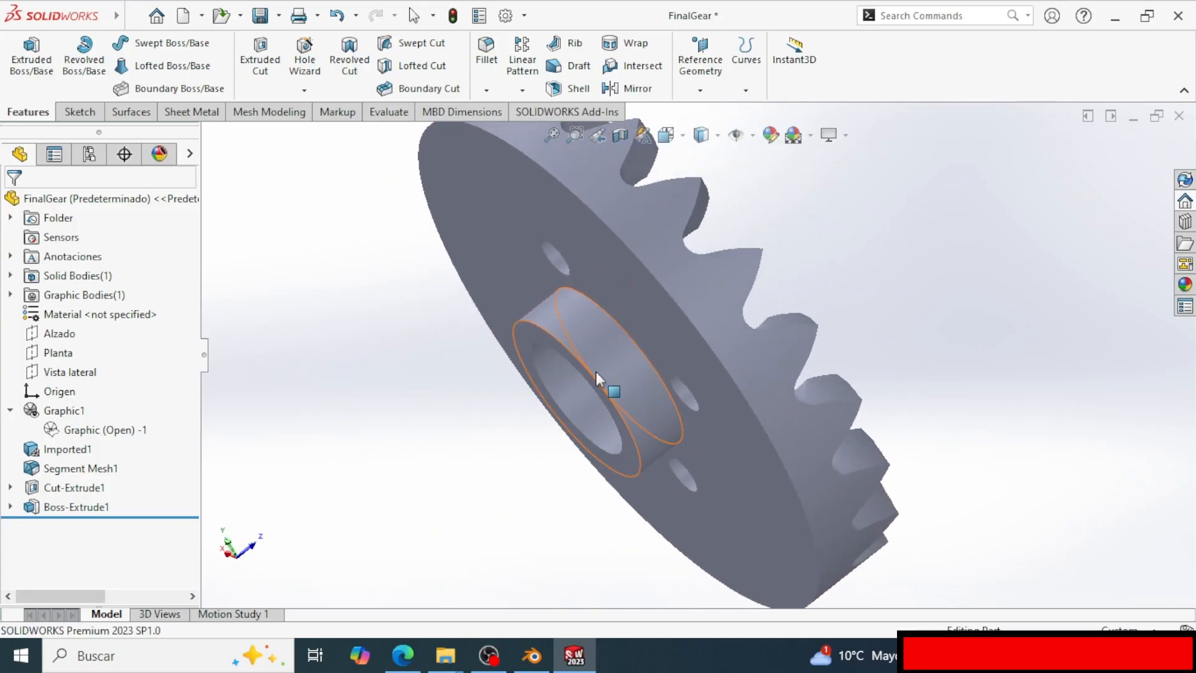
click(618, 394)
middle_drag(458, 269, 876, 323)
middle_drag(800, 352, 847, 353)
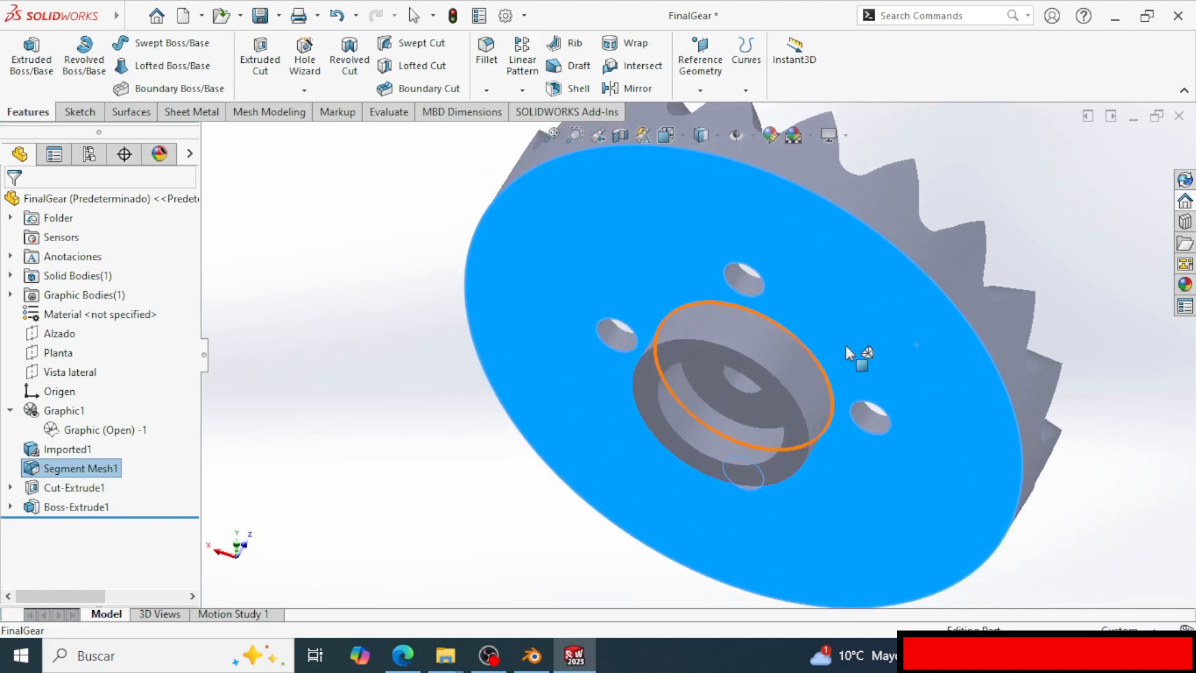
middle_drag(775, 269, 795, 347)
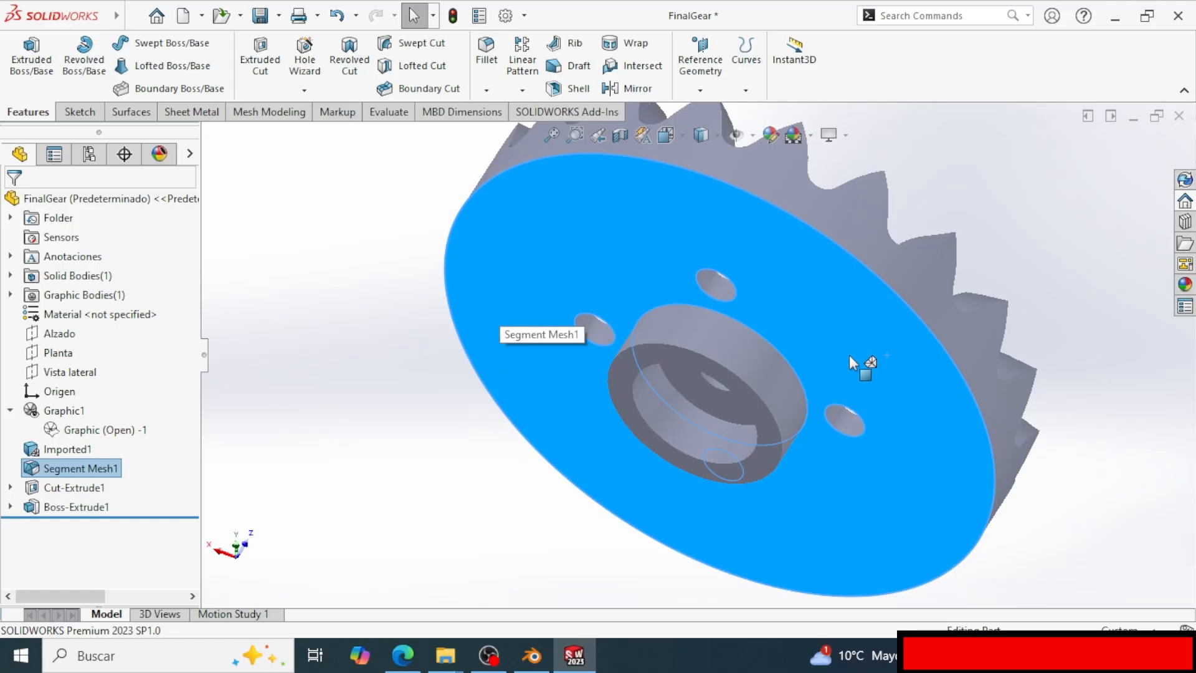
Edit the hub's boss extrusion to add a second direction, blind 1 mm into the gear body.
click(75, 506)
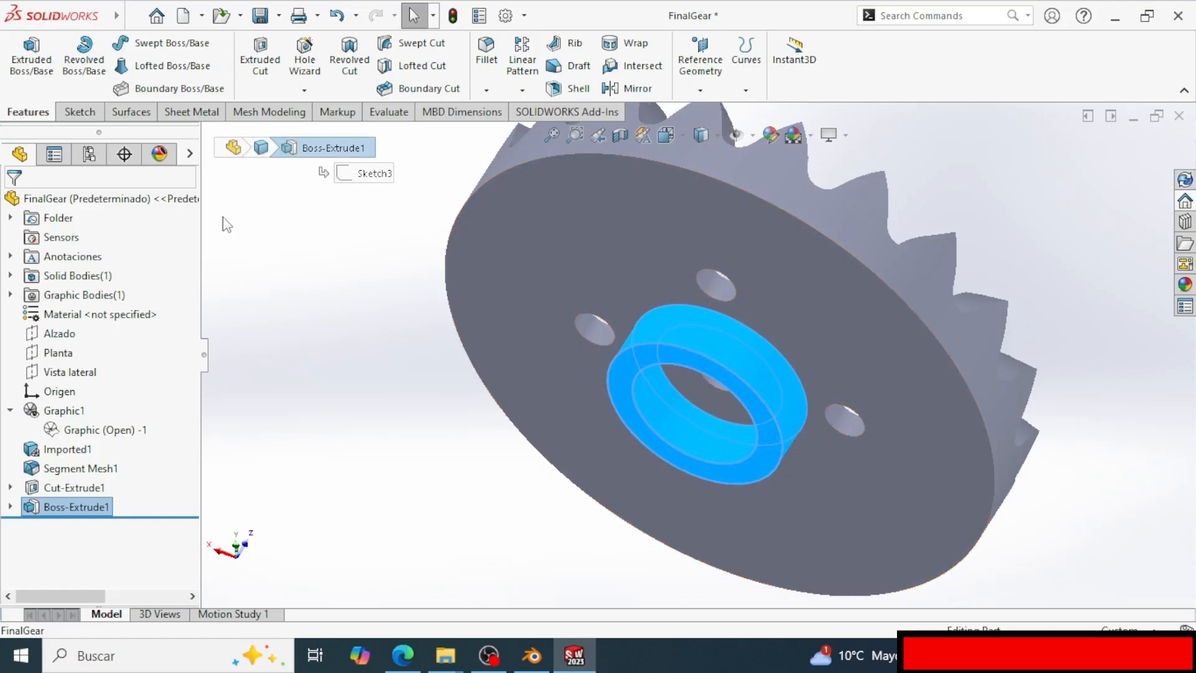
right_click(65, 503)
click(81, 234)
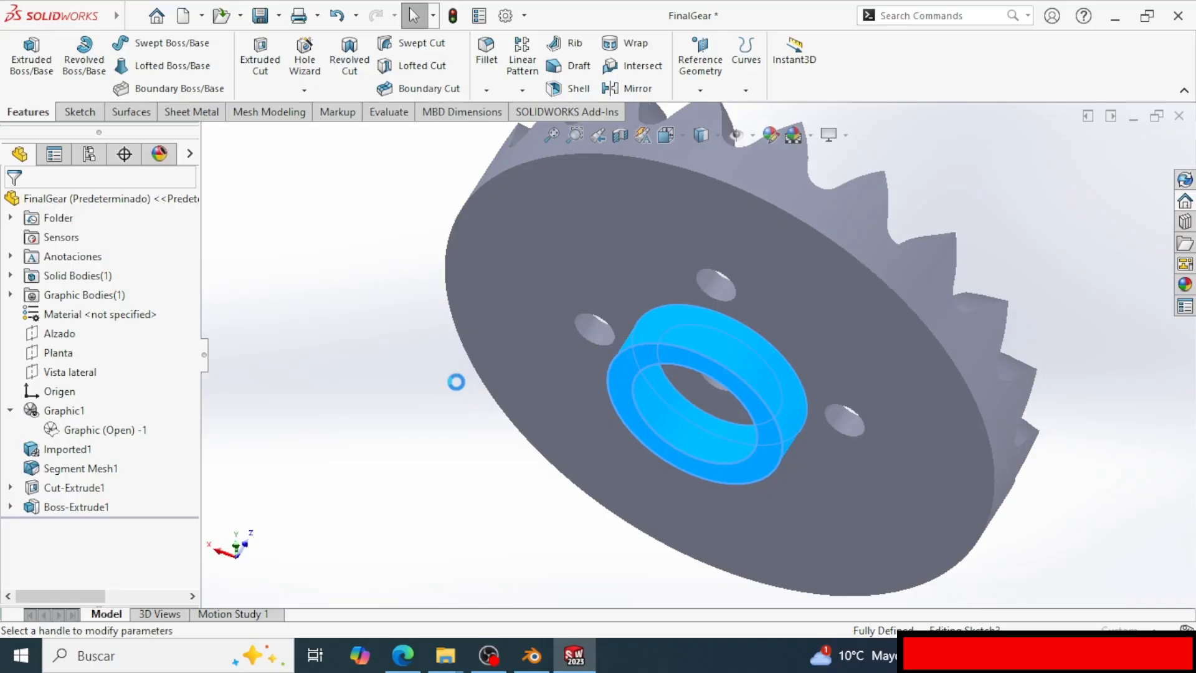
scroll(740, 385, down, 3)
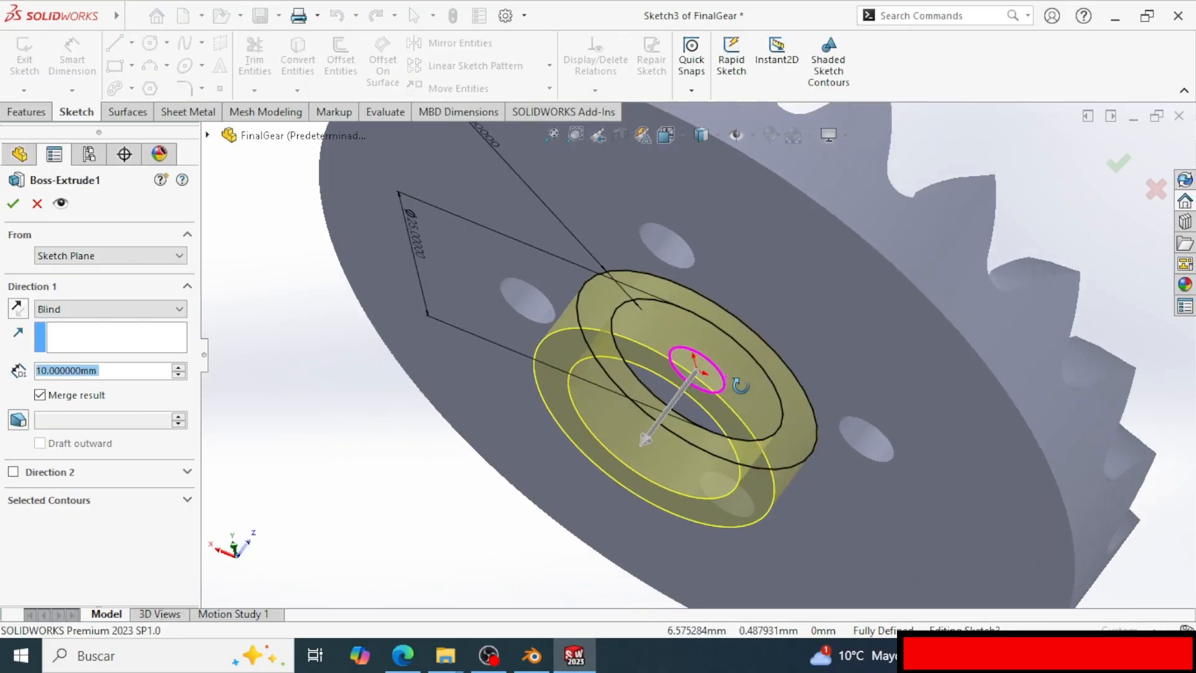
middle_drag(739, 384, 722, 390)
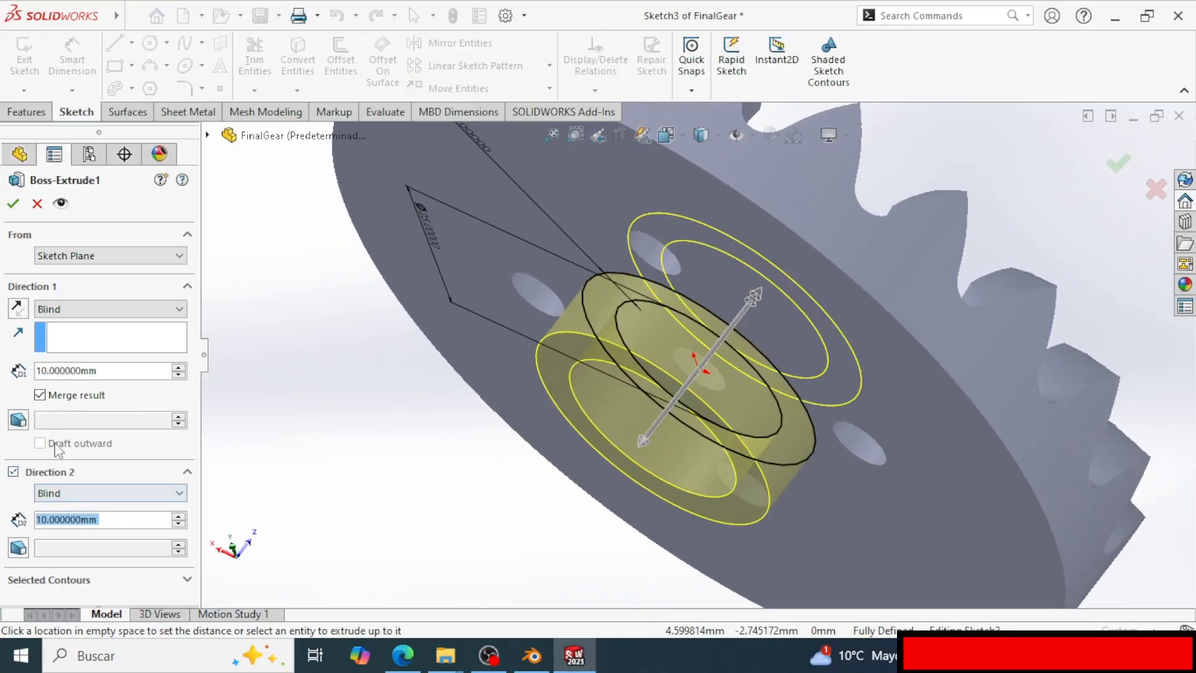
text(1)
key(Return)
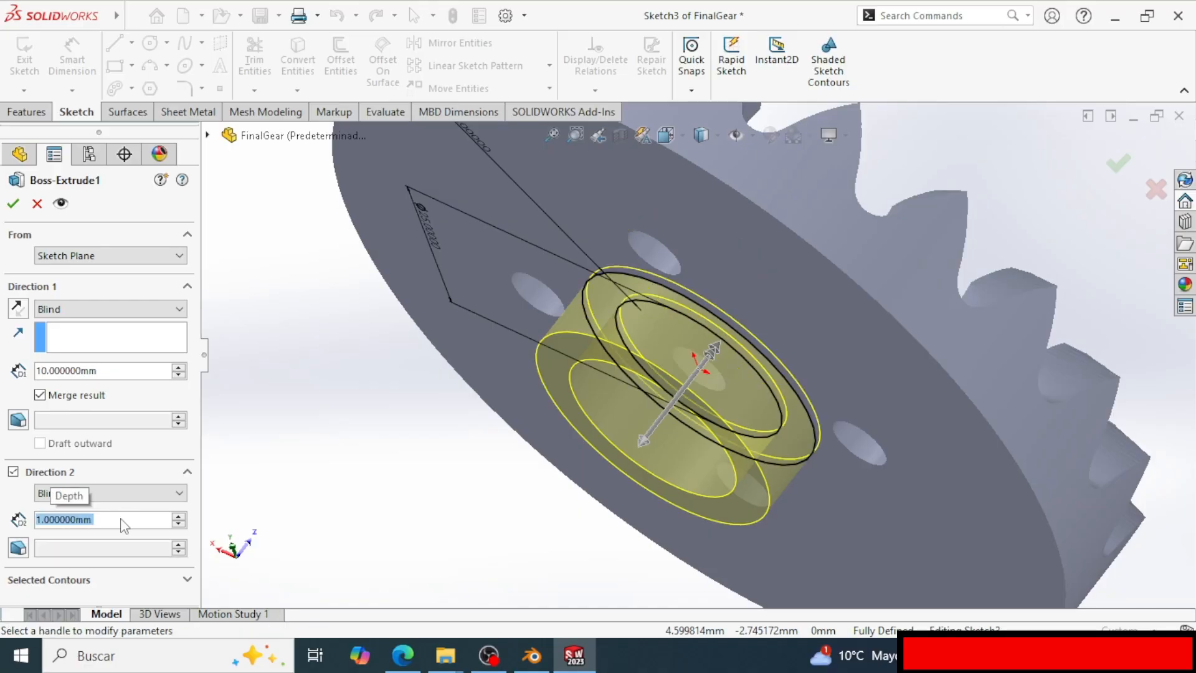
middle_drag(424, 517, 514, 396)
scroll(526, 369, down, 2)
middle_drag(704, 407, 847, 305)
key(Return)
scroll(895, 268, up, 2)
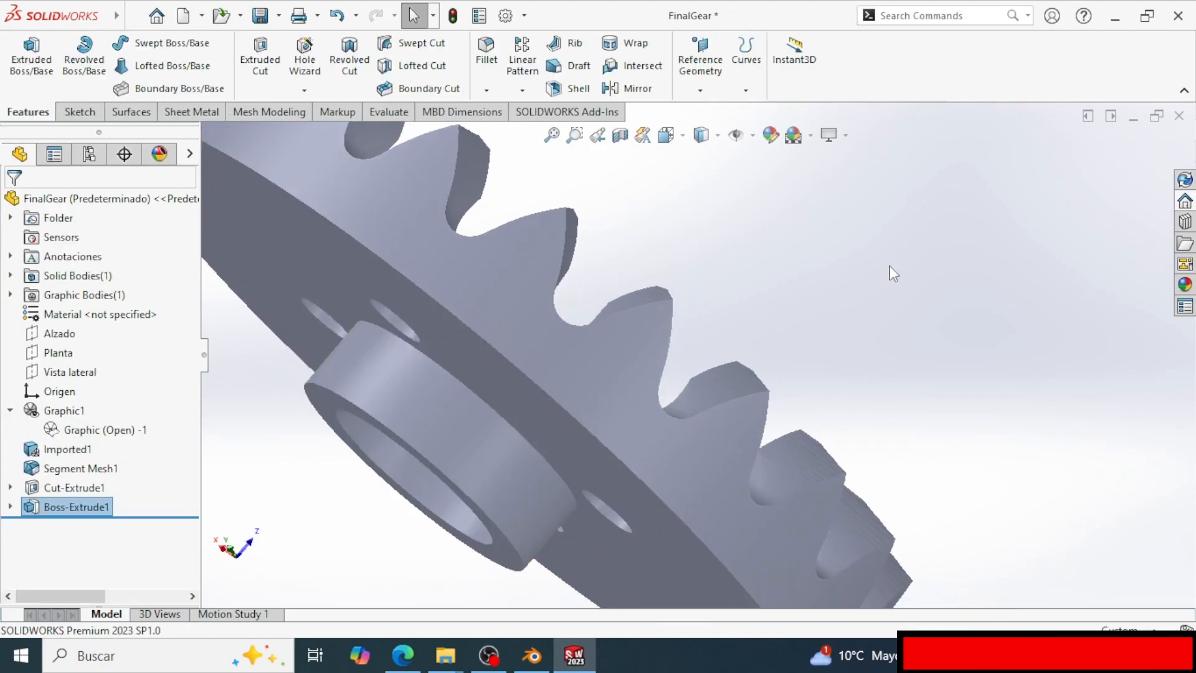
middle_drag(889, 270, 582, 312)
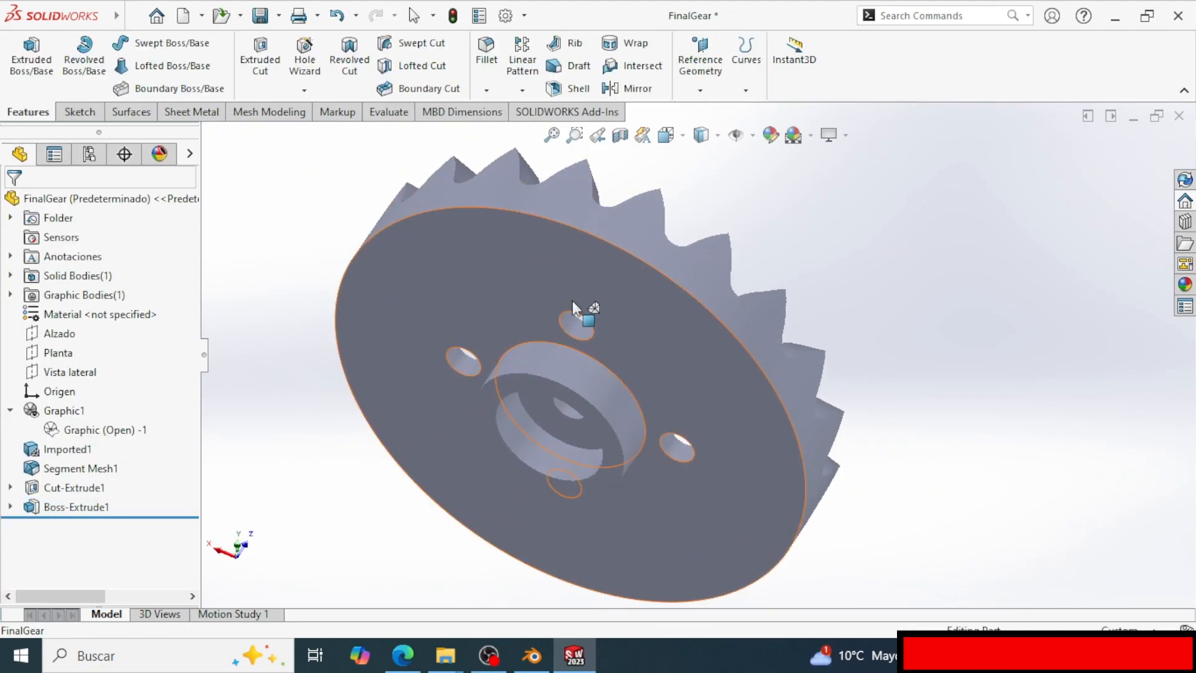
Chamfer the back face's outer edge and the hub's base edge by 2 mm at 45 degrees.
click(486, 91)
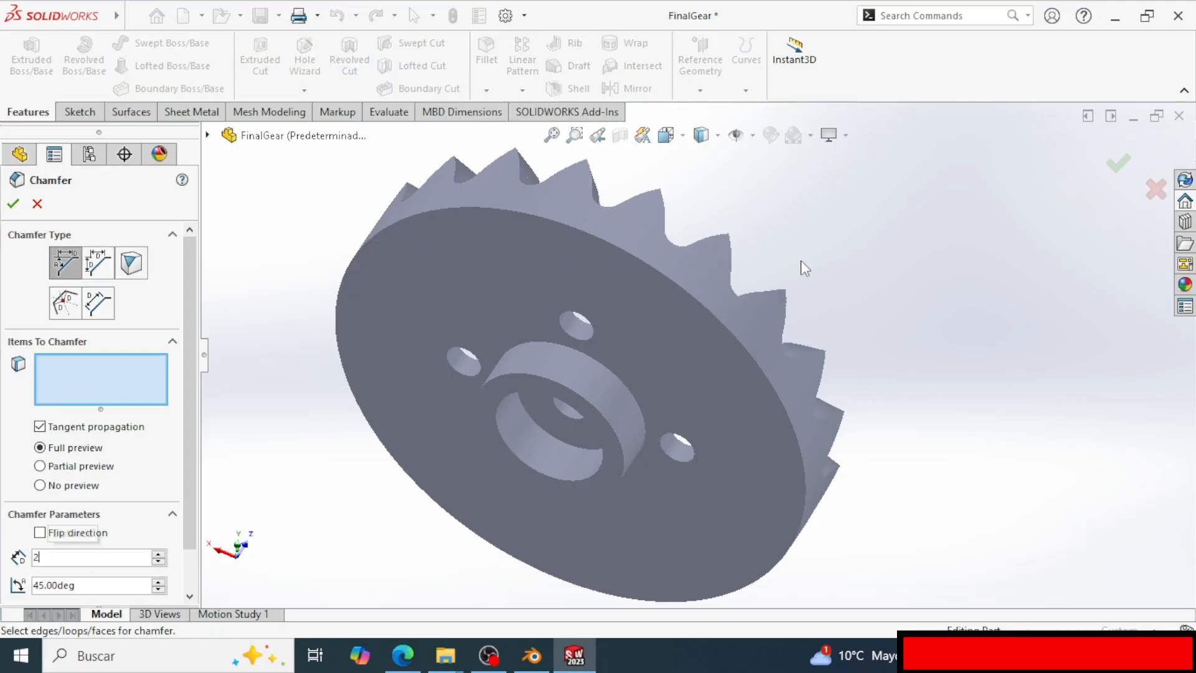
click(700, 300)
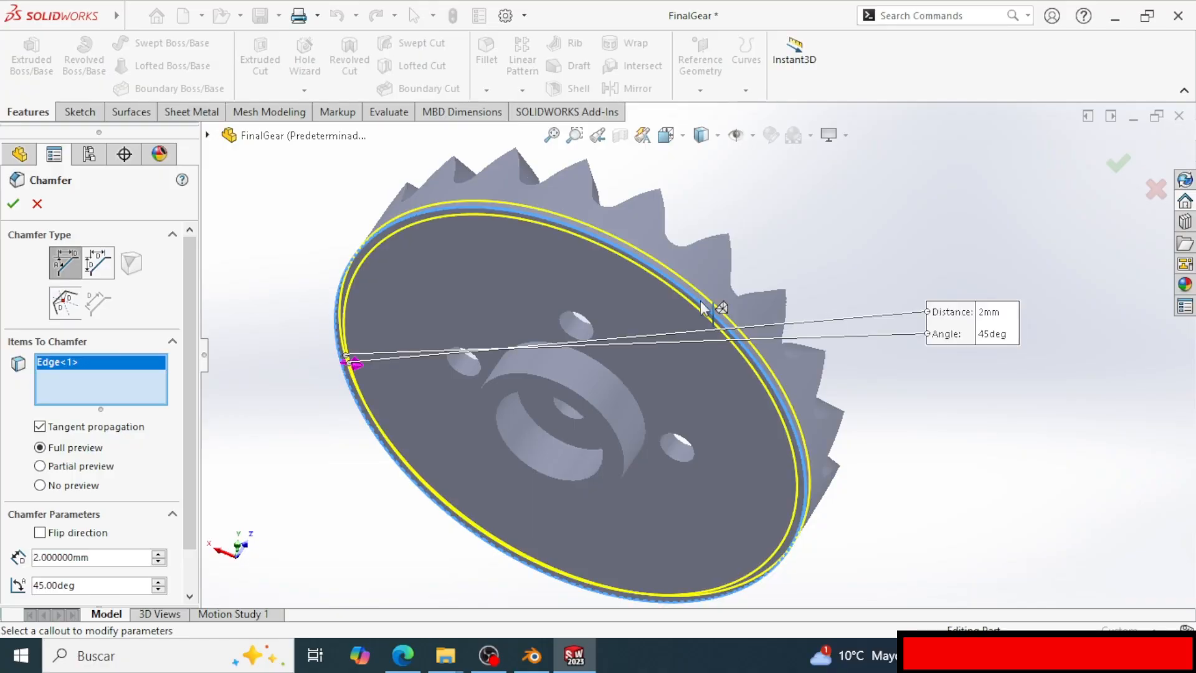
click(618, 379)
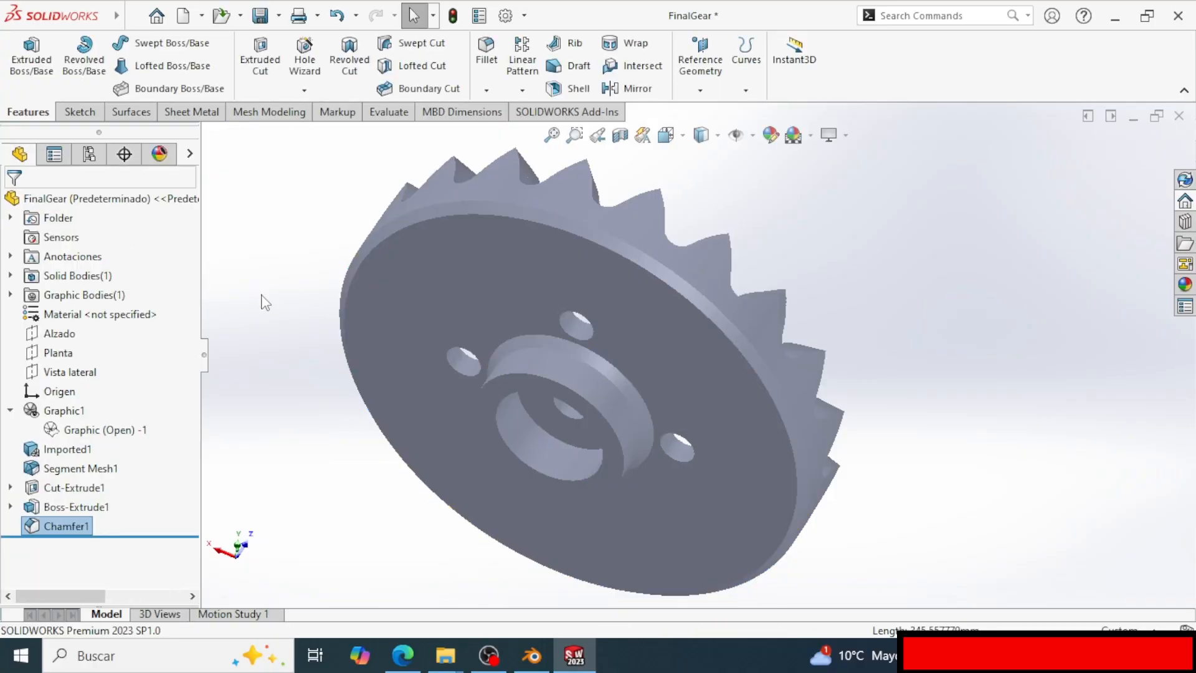
scroll(498, 359, up, 2)
middle_drag(561, 368, 629, 314)
scroll(629, 314, down, 3)
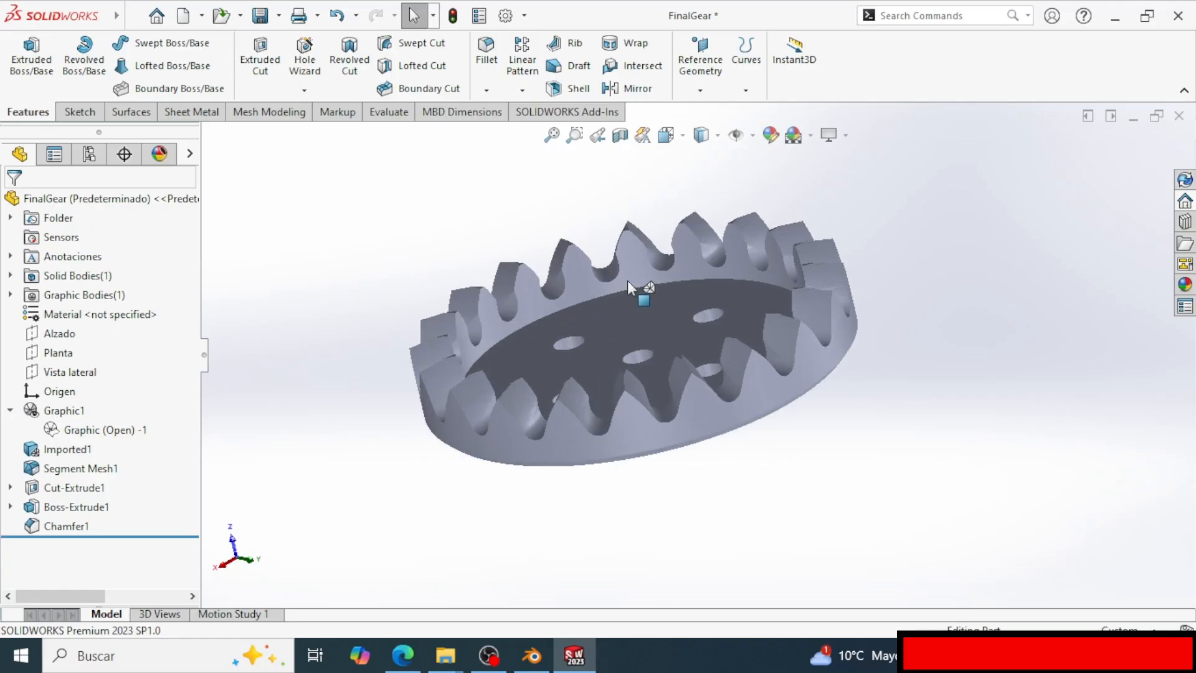
Export the part as an STL into the Tutorial folder under a name beginning with PrintableGearC.
click(132, 17)
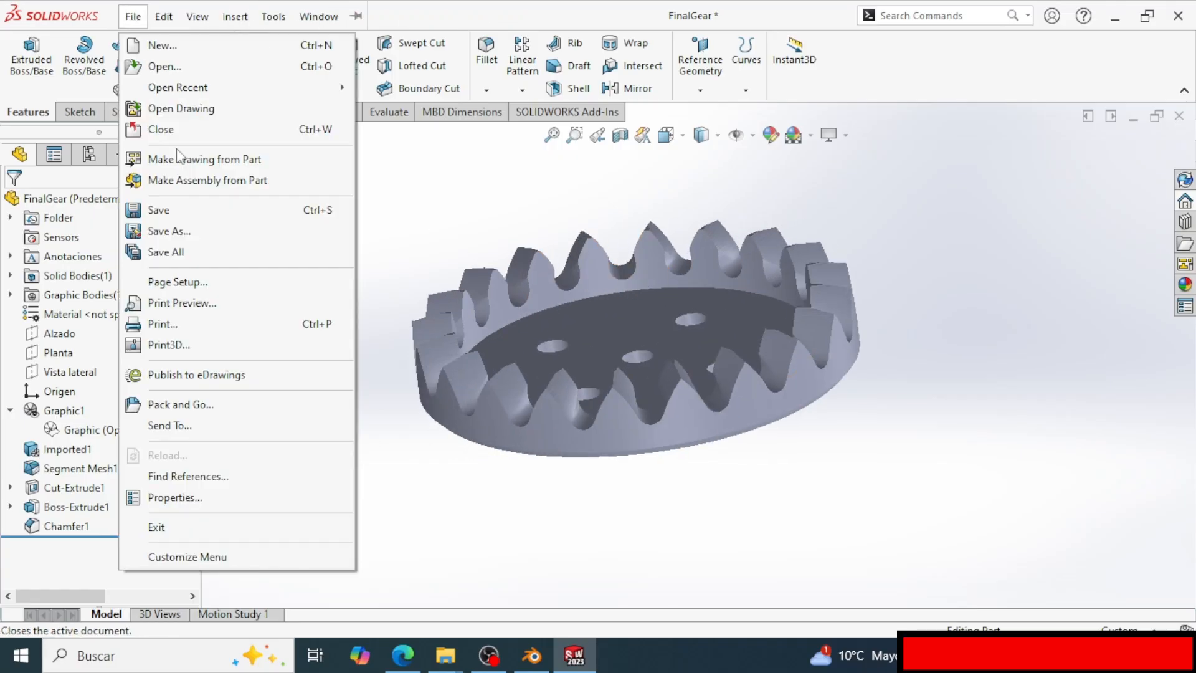
click(208, 231)
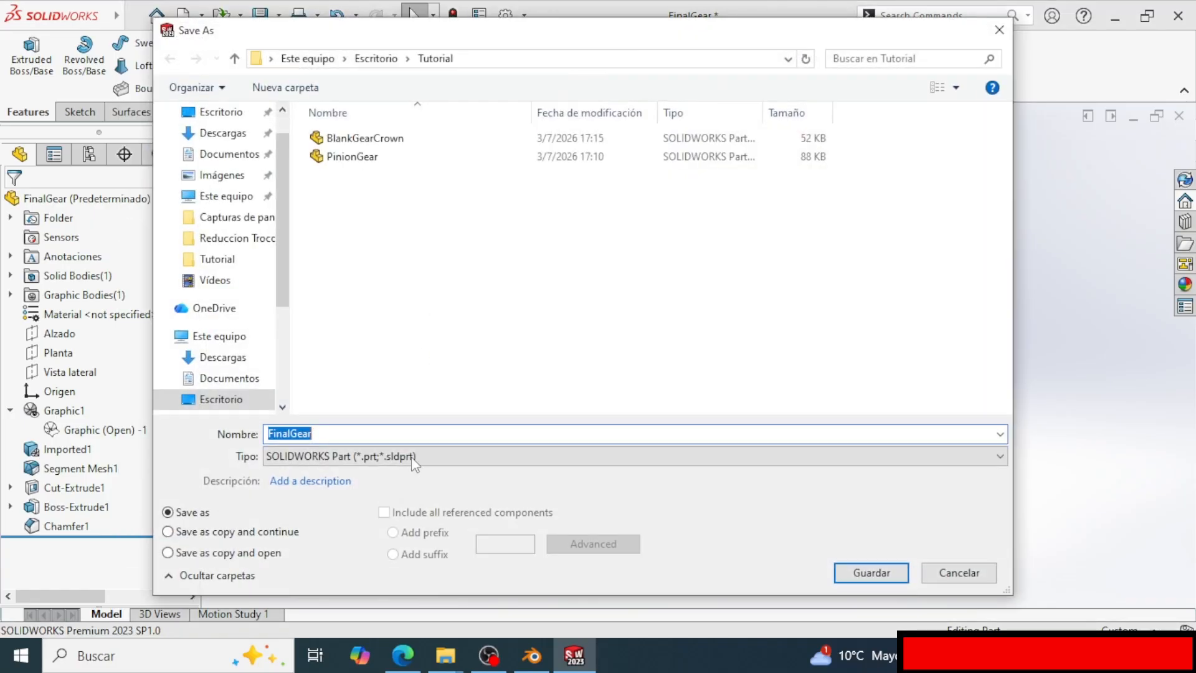
click(398, 456)
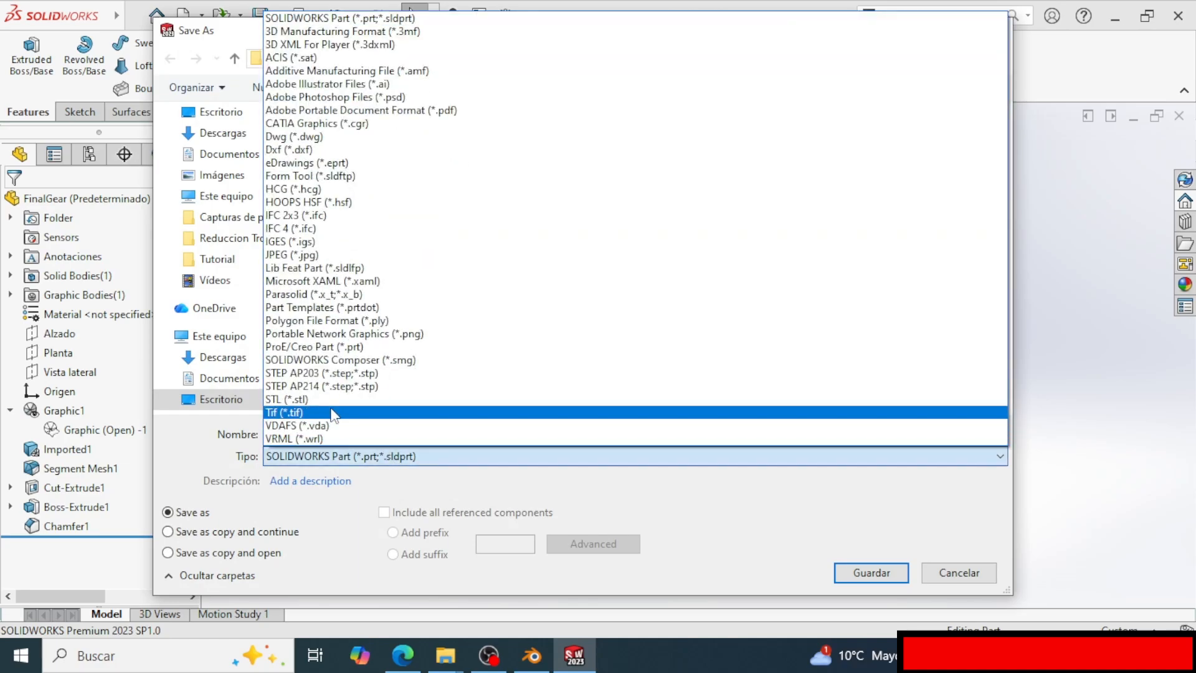
click(328, 402)
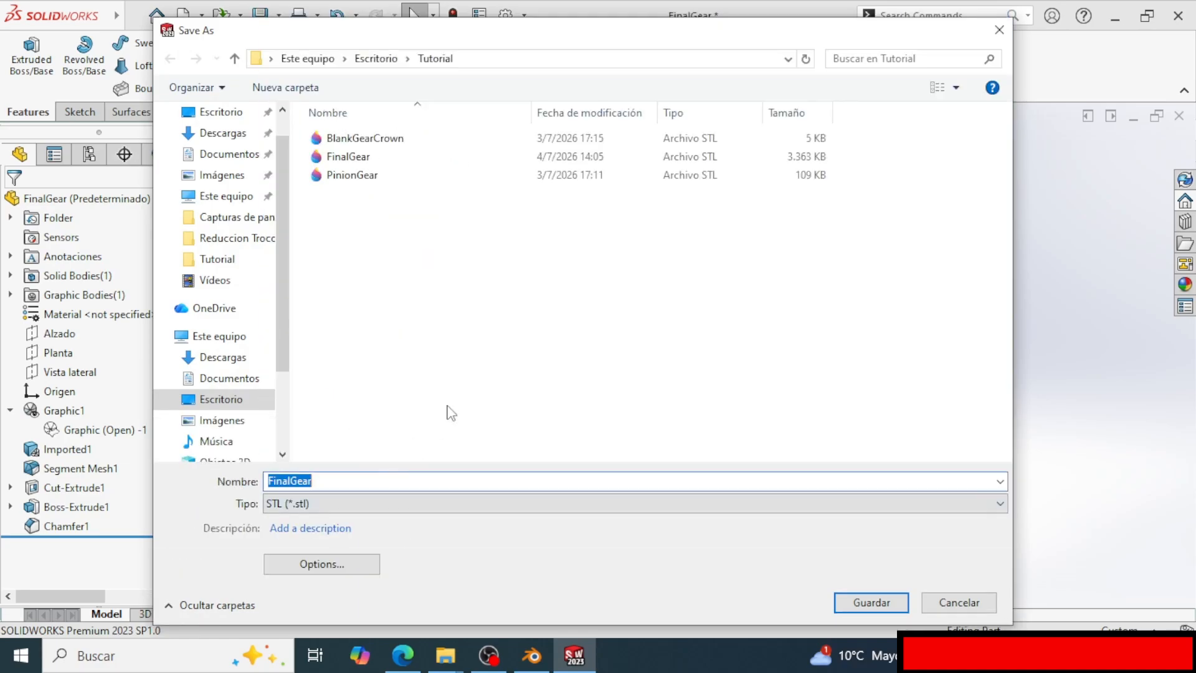
text(Printable)
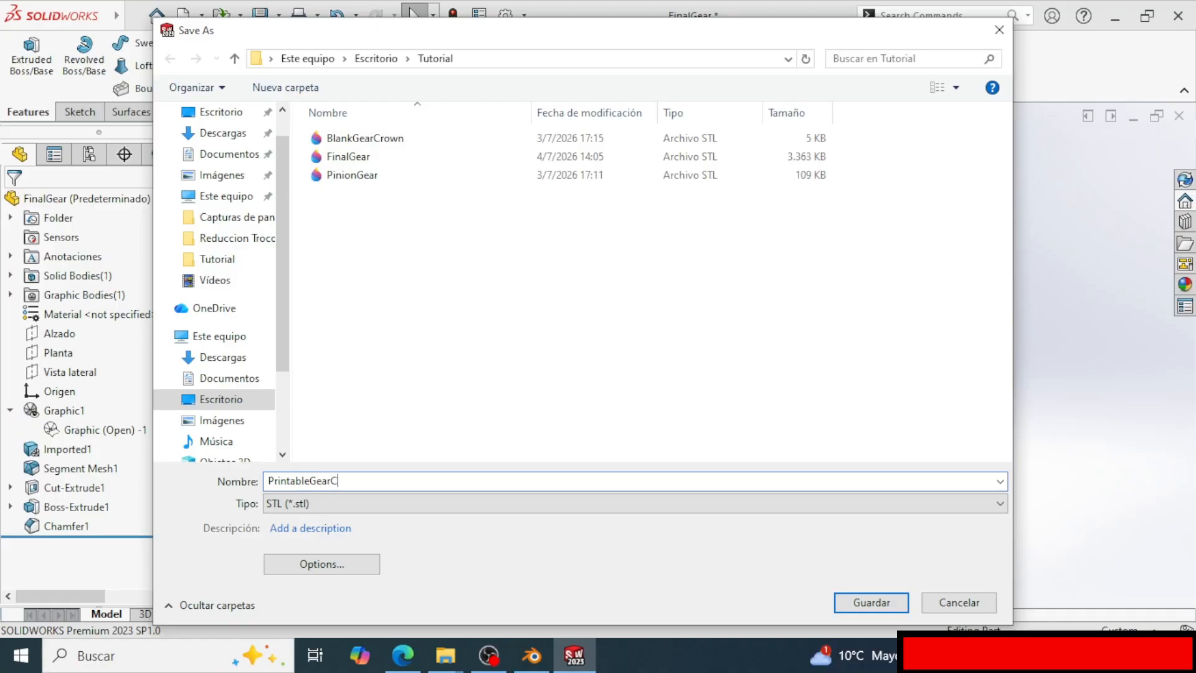
key(Return)
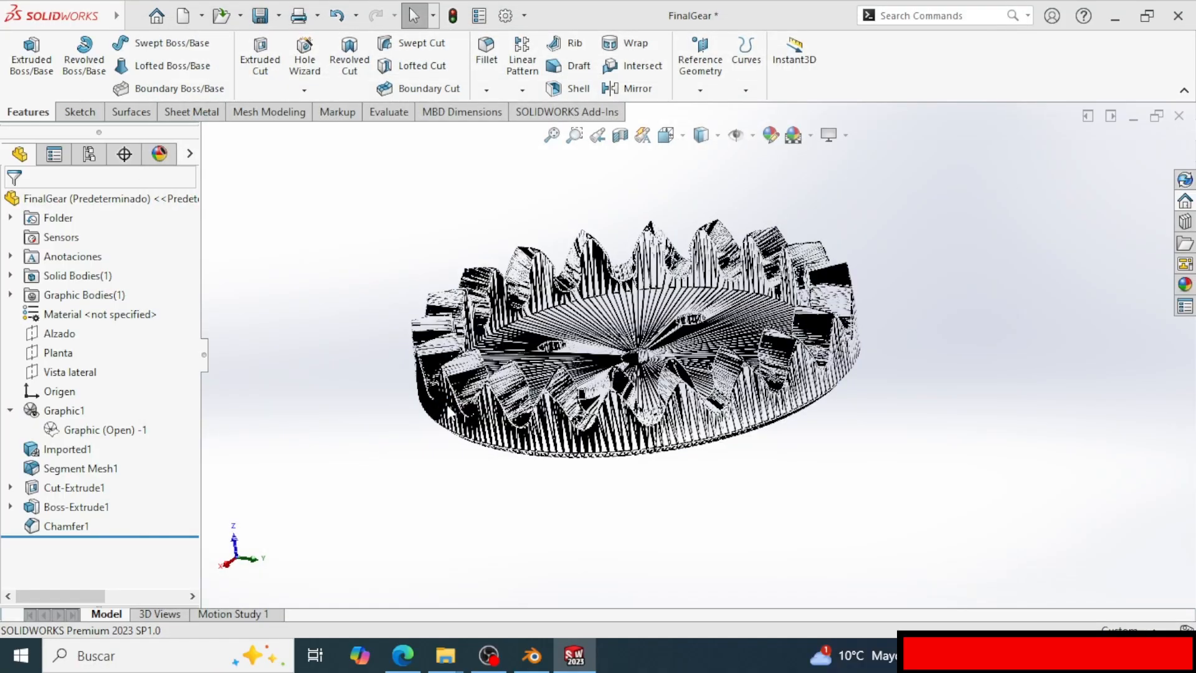
click(642, 355)
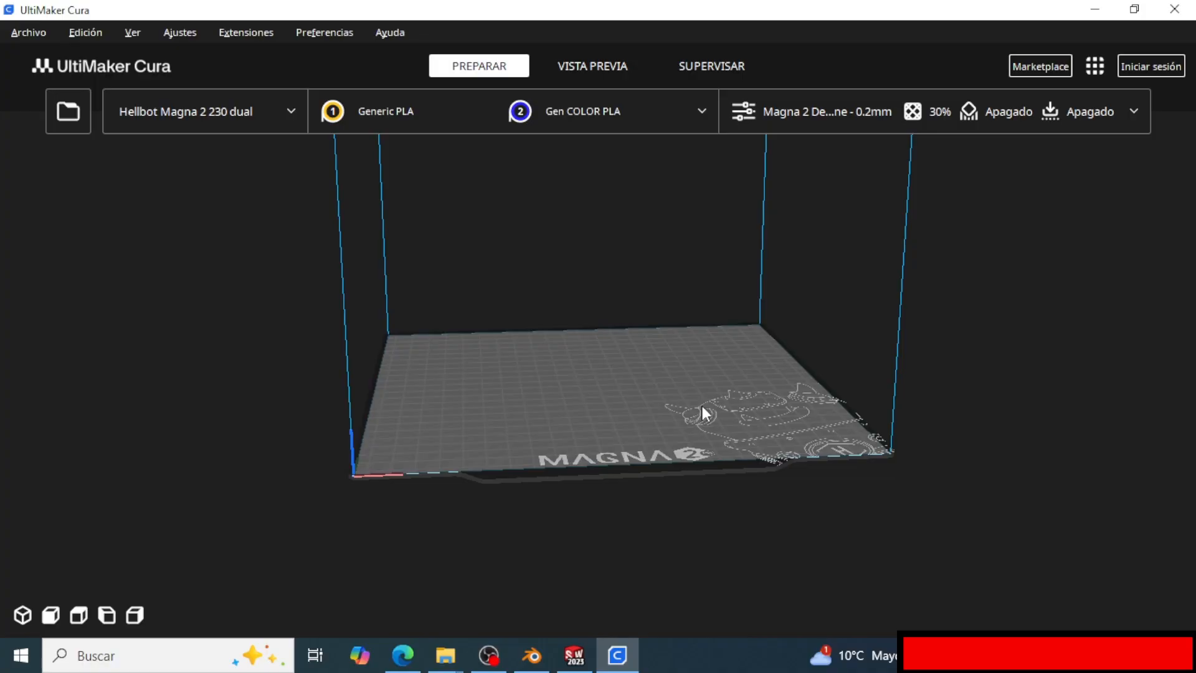
Bring the PrintableGearCrown STL from the Tutorial folder onto the Cura build plate.
mouse_move(445, 655)
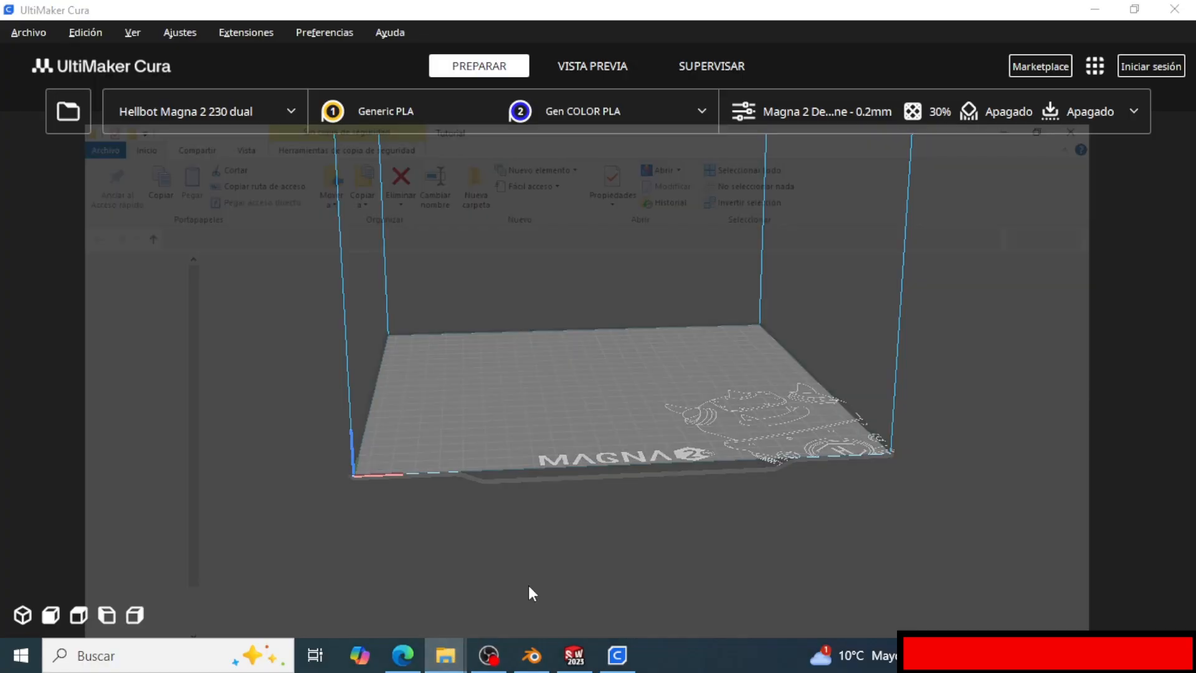
click(528, 584)
click(251, 418)
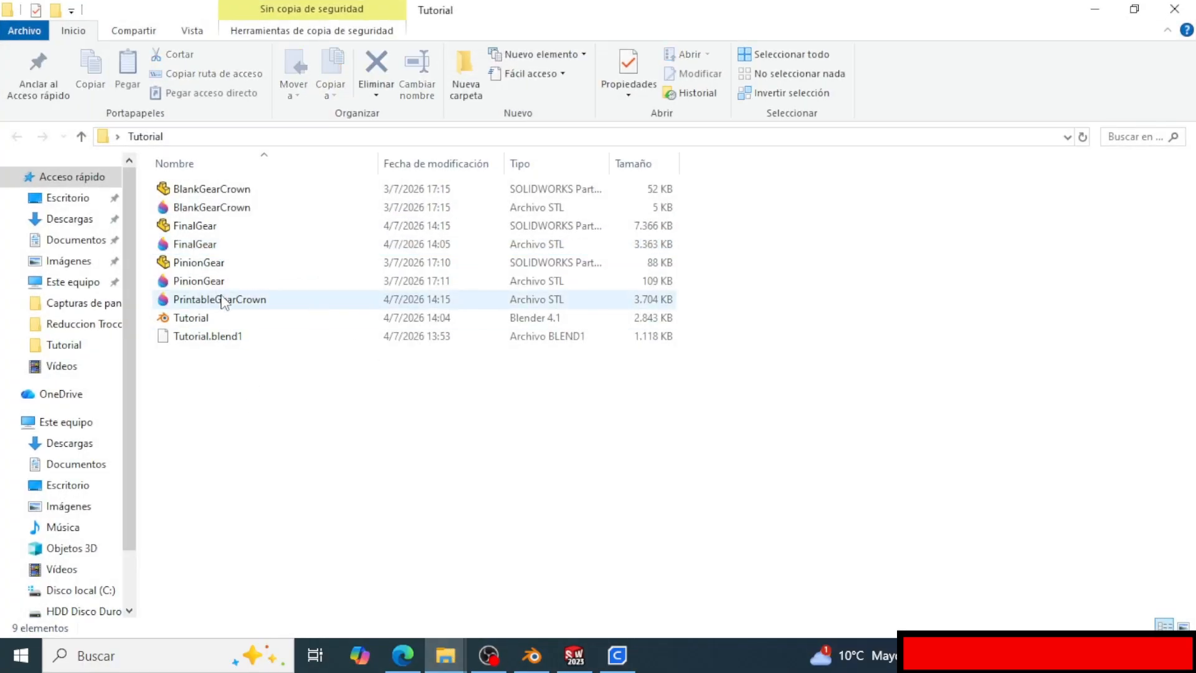
drag(206, 300, 593, 425)
scroll(590, 426, up, 6)
mouse_move(589, 508)
right_down()
mouse_move(587, 483)
mouse_move(590, 526)
right_up()
scroll(590, 527, up, 1)
scroll(683, 528, up, 3)
right_drag(712, 536, 687, 524)
Slice the gear model with the current print profile and inspect its overhanging back face and hub from below.
click(978, 590)
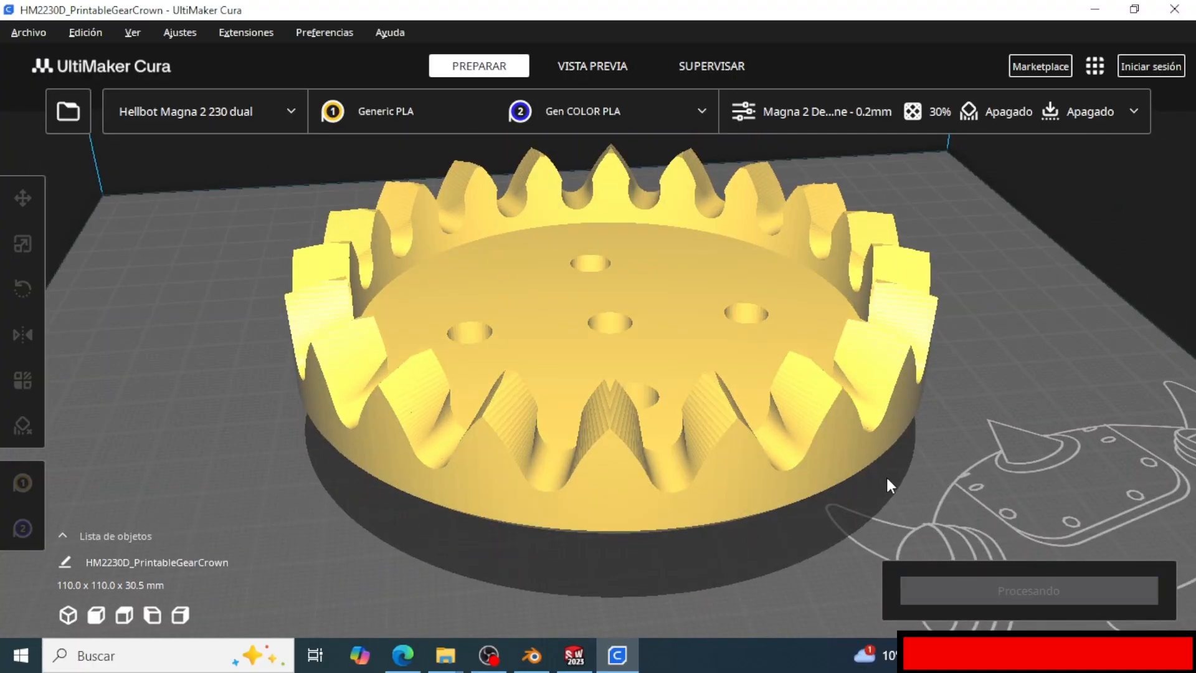
scroll(819, 479, down, 1)
right_drag(817, 472, 809, 435)
right_drag(742, 483, 836, 398)
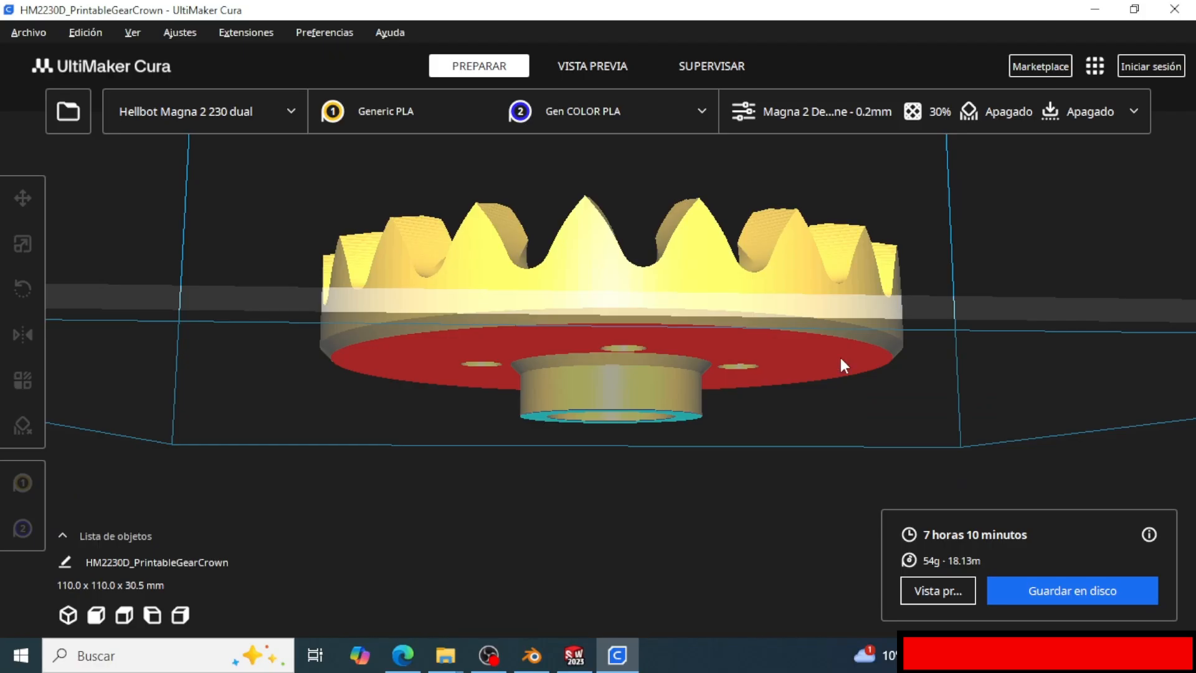
right_drag(610, 368, 696, 198)
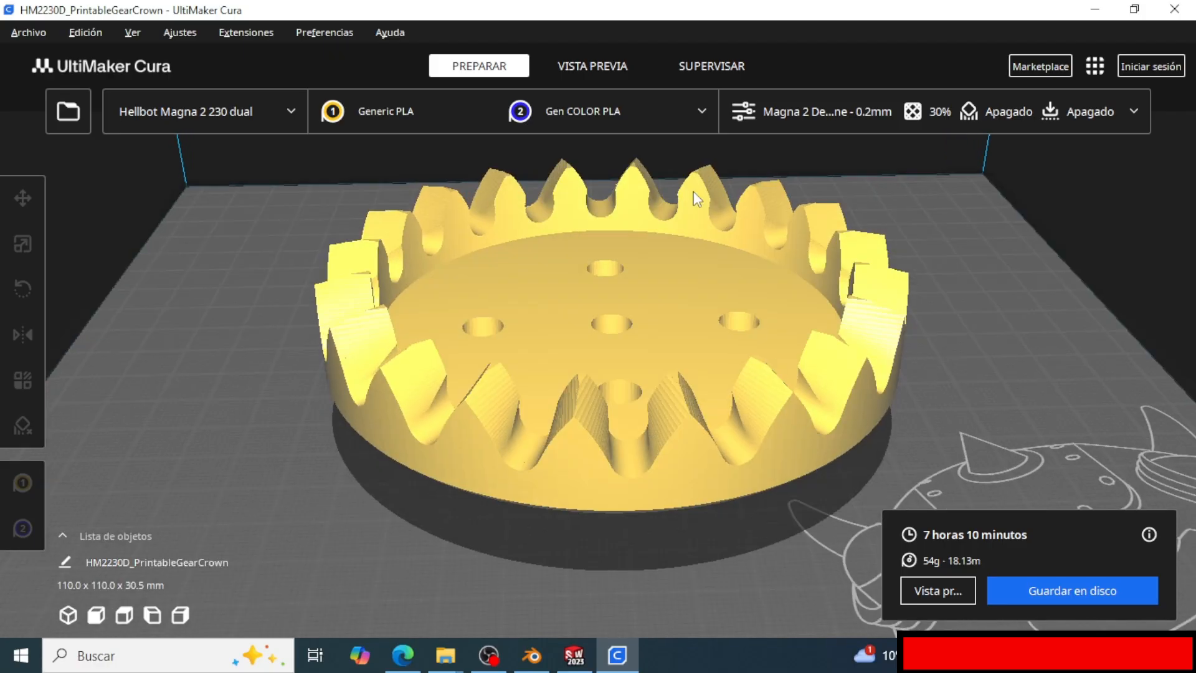
Show the sliced layer preview and examine the hub's walls and infill at layers 68 and 94.
click(592, 65)
scroll(834, 338, up, 3)
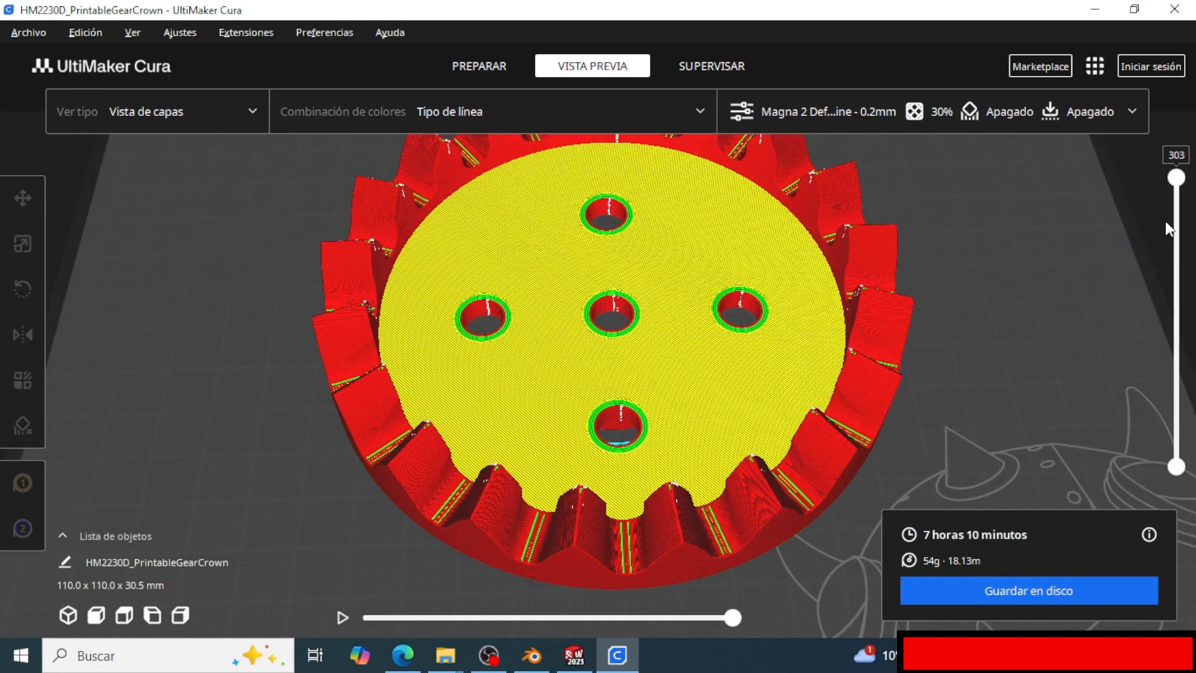
drag(1174, 184, 1174, 398)
scroll(681, 339, up, 5)
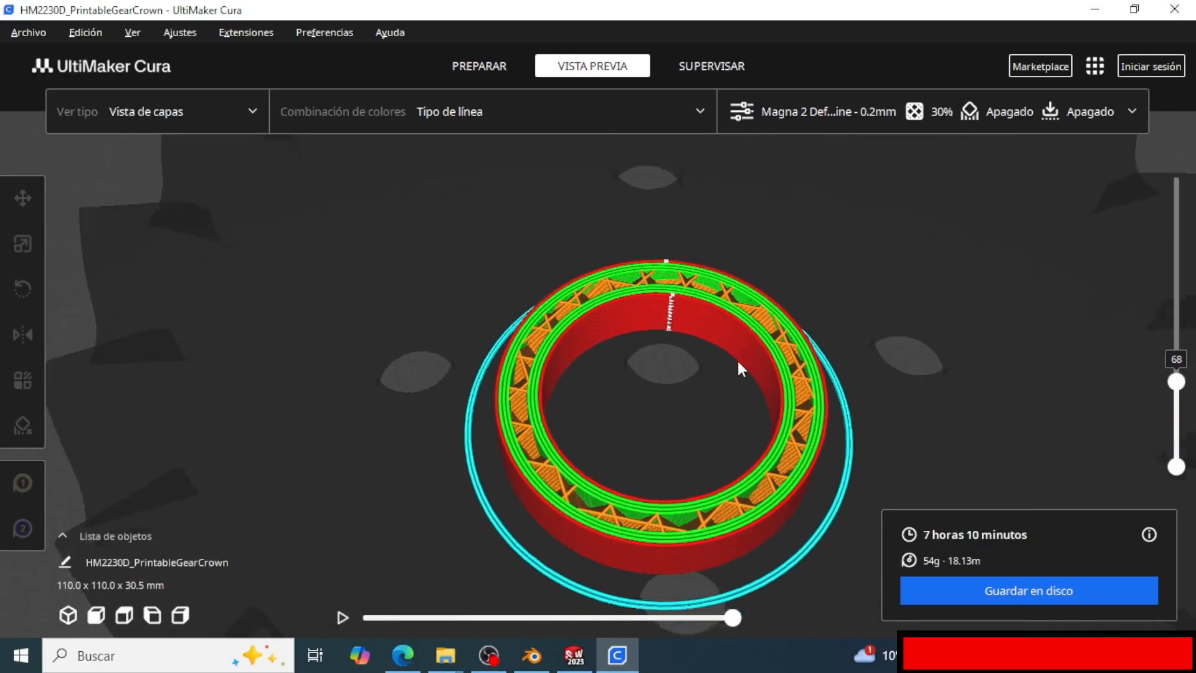
drag(1177, 381, 1175, 360)
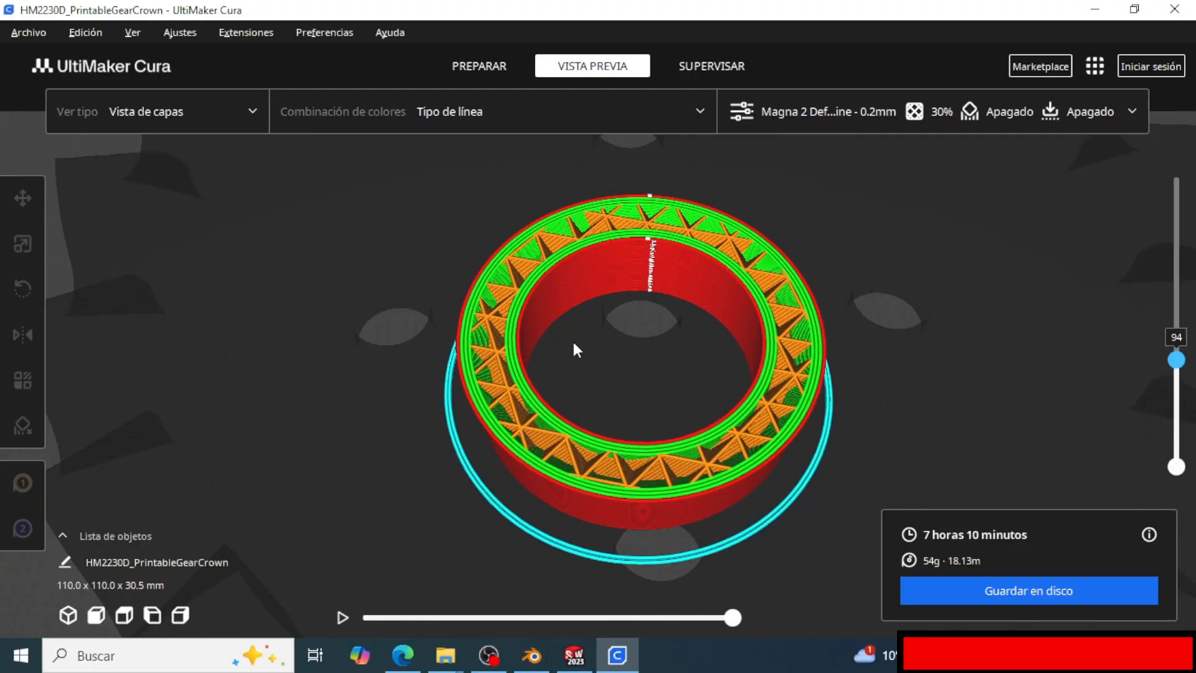
right_drag(479, 382, 455, 279)
right_drag(469, 411, 943, 420)
Advance the layer preview to layer 134 and examine the infill of the gear disc around the five holes.
drag(1177, 359, 1176, 325)
right_drag(792, 332, 568, 360)
scroll(534, 406, down, 2)
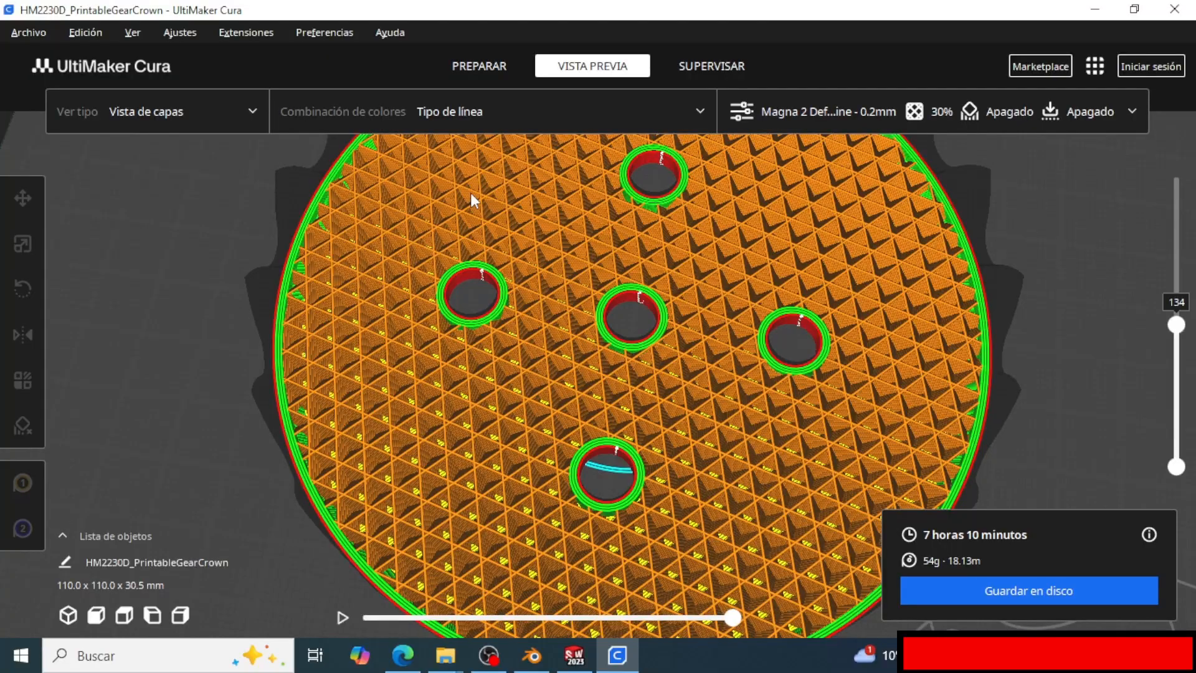
right_drag(671, 459, 666, 394)
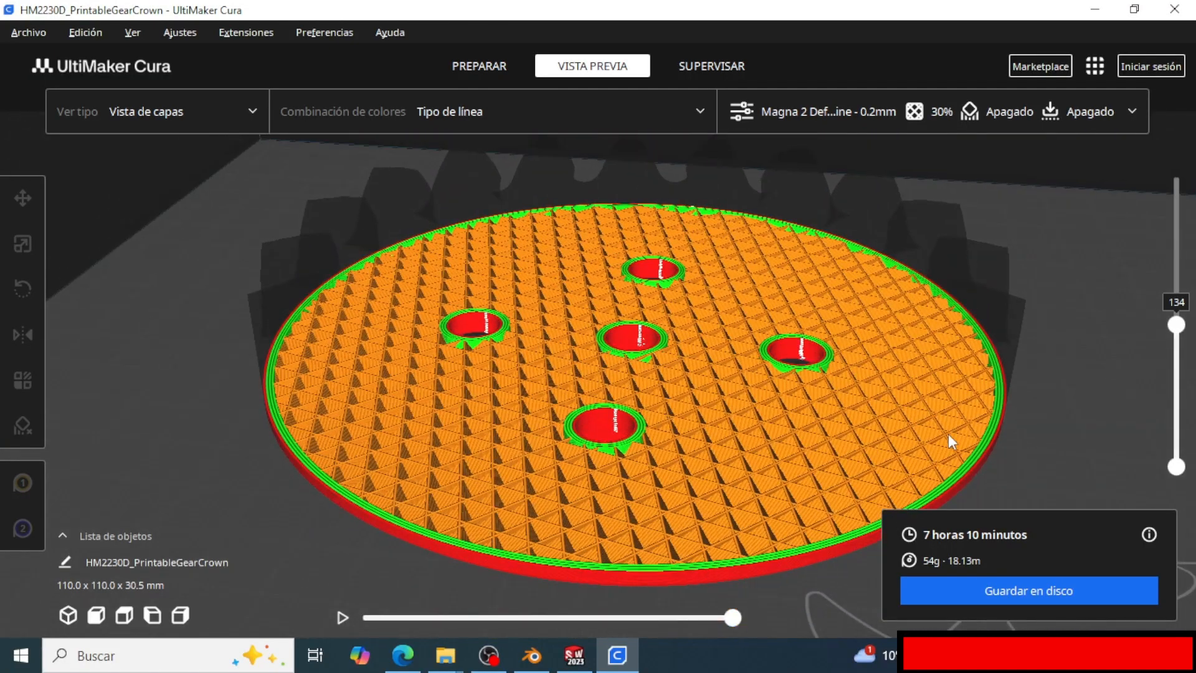
Restore the layer preview to the top layer, 303, and examine the printed tooth surfaces up close.
drag(1176, 325, 1169, 176)
scroll(746, 400, up, 10)
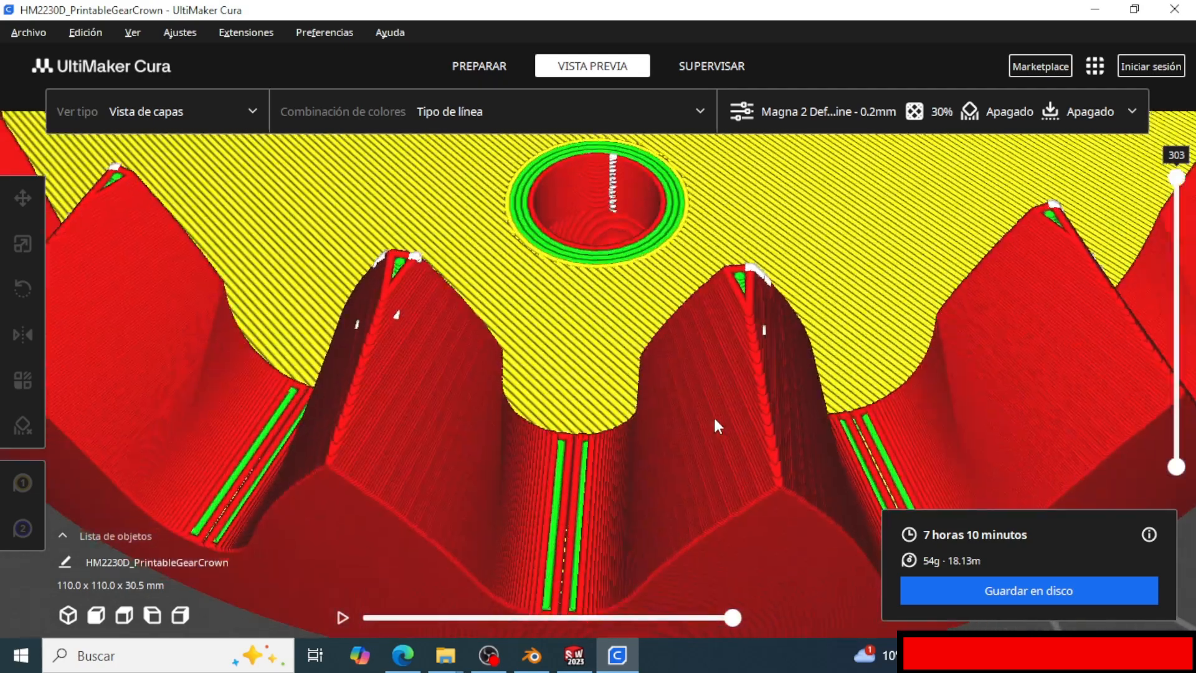
right_drag(714, 418, 684, 402)
middle_drag(684, 402, 688, 461)
right_drag(687, 461, 665, 422)
scroll(711, 423, down, 10)
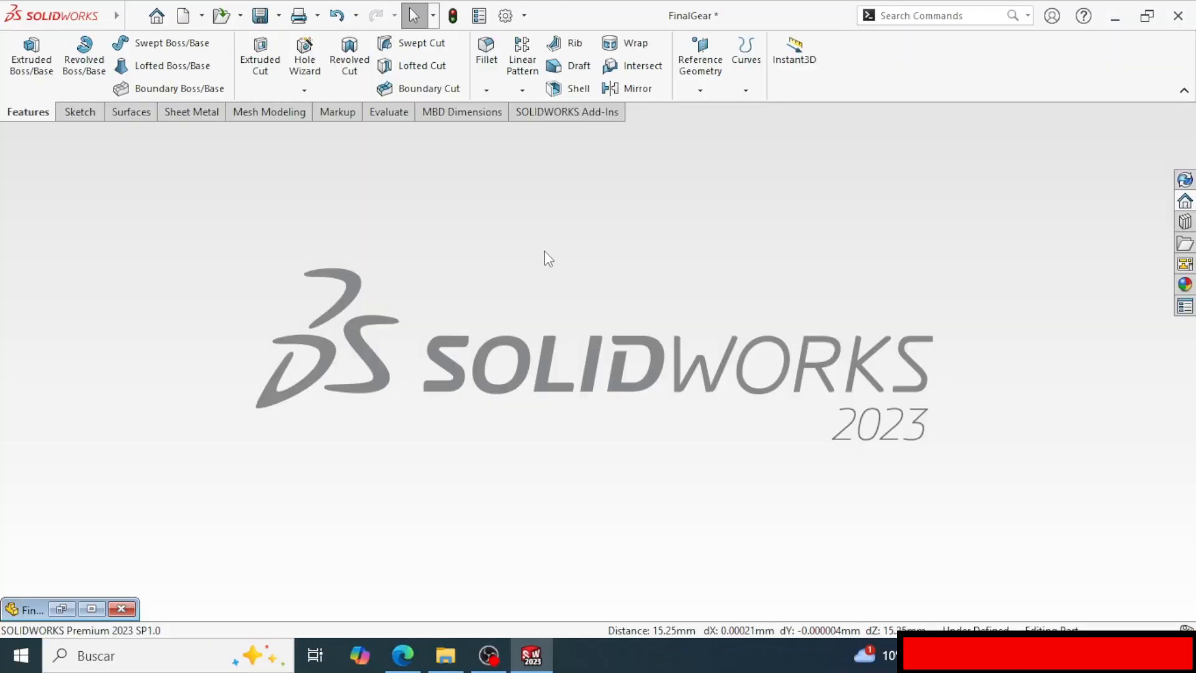
Create a new assembly in SOLIDWORKS and dismiss the initial component insertion.
click(130, 15)
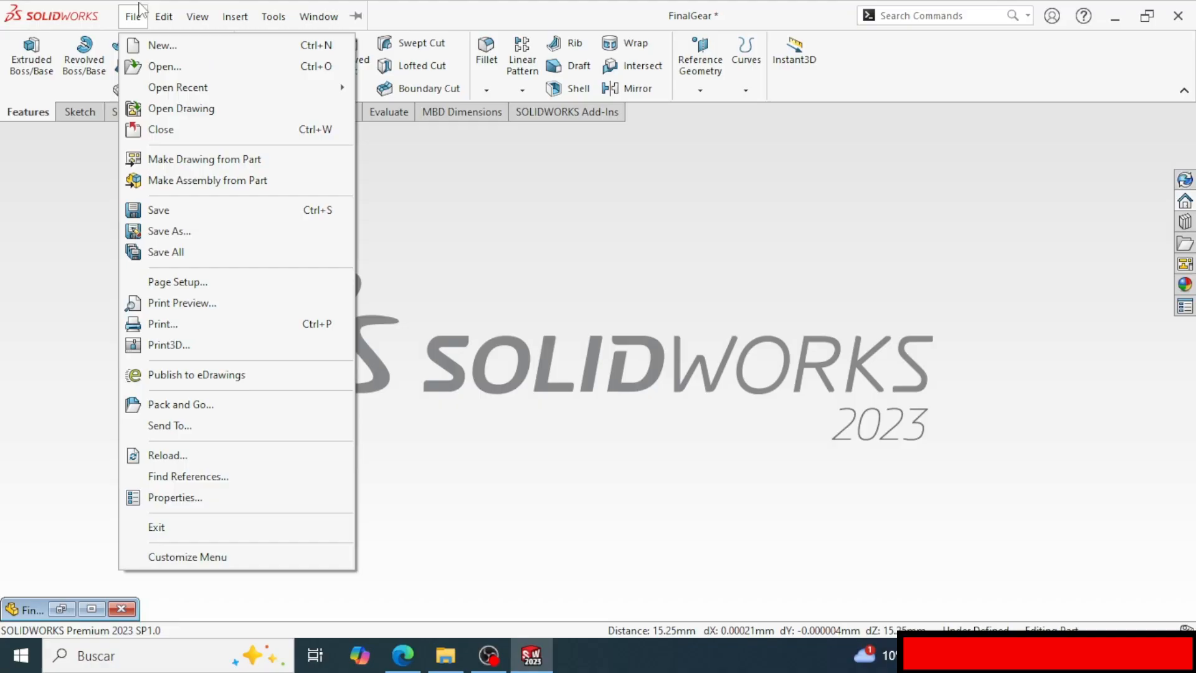
click(156, 43)
click(738, 552)
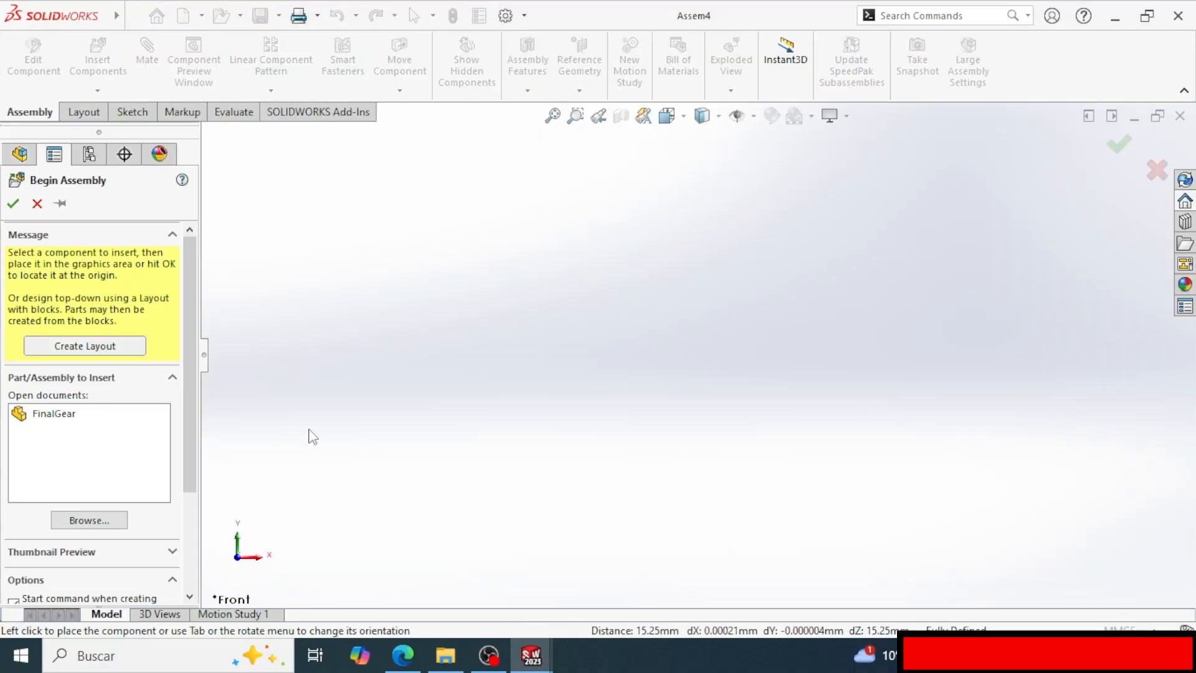
click(37, 203)
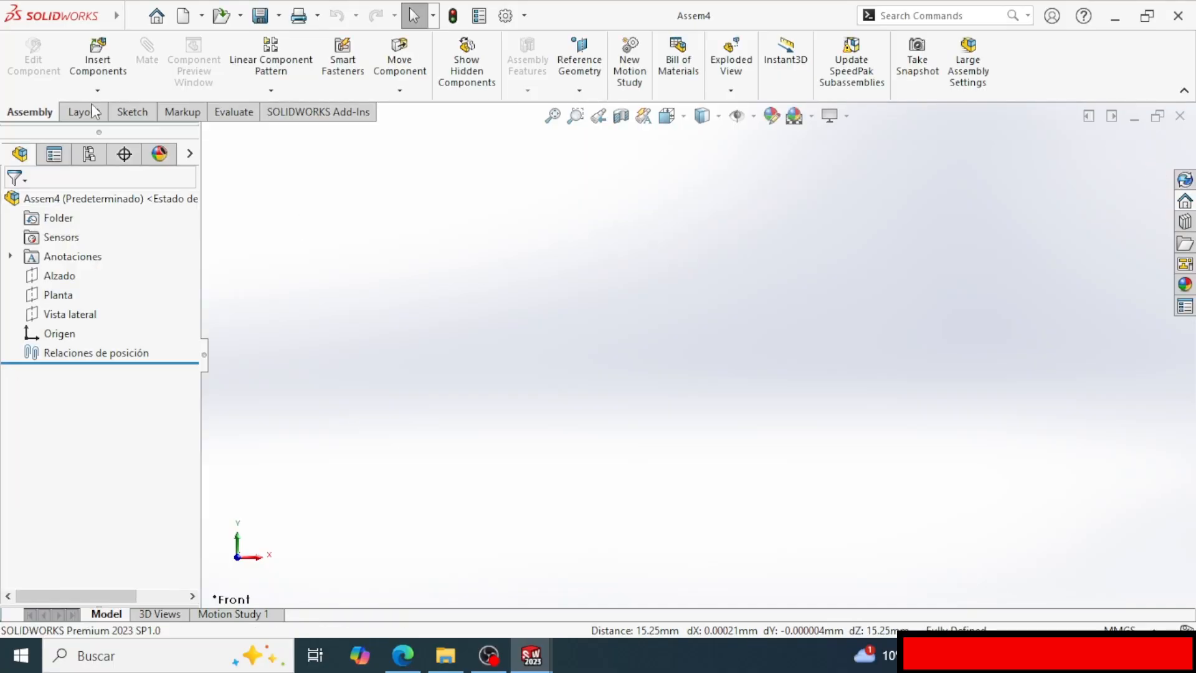
Insert the PinionGear part from the Tutorial folder and place it freely in the assembly.
click(97, 62)
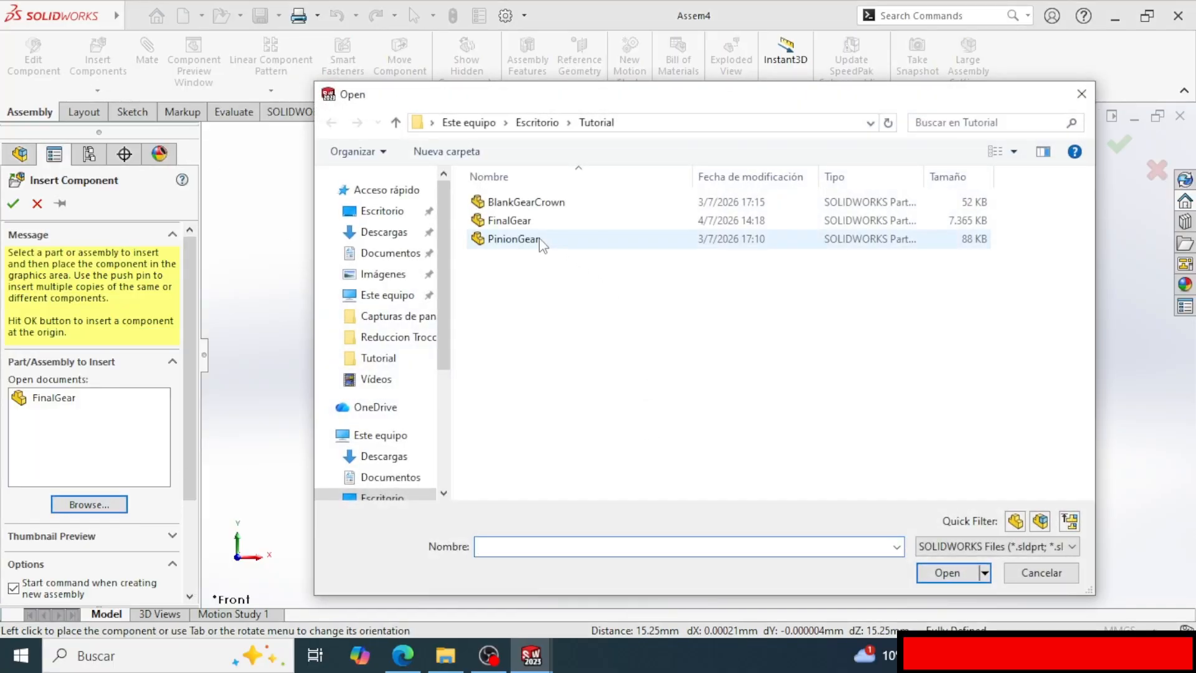
click(542, 239)
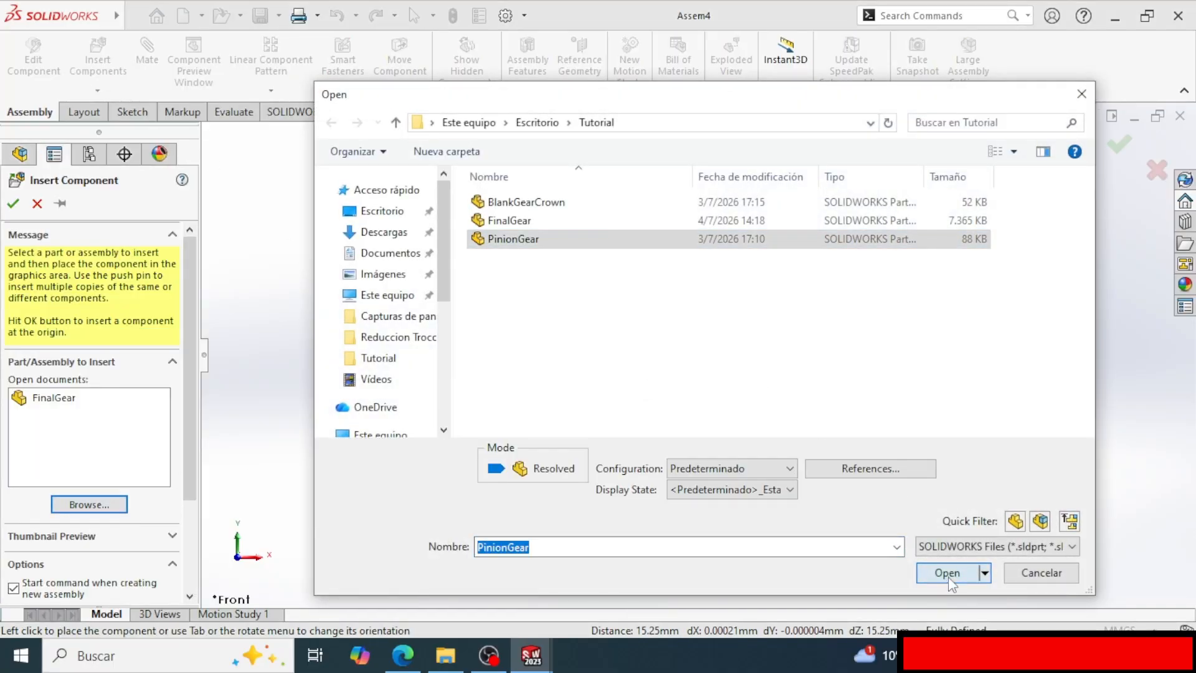
click(947, 572)
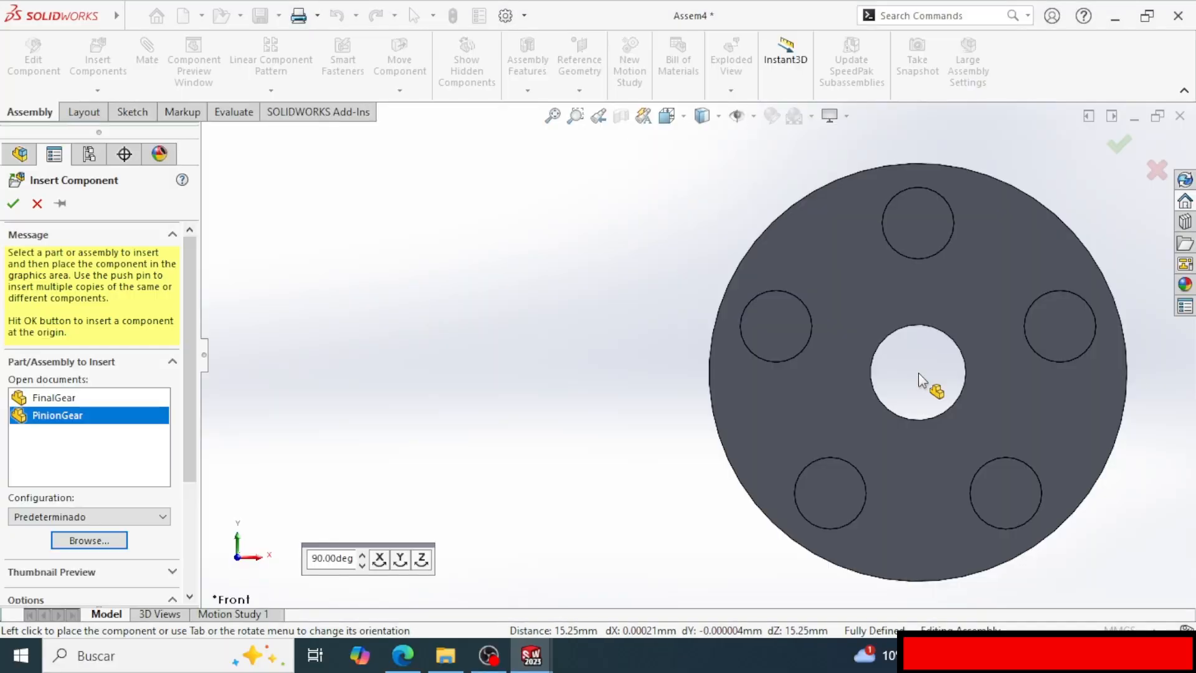
click(920, 380)
key(f)
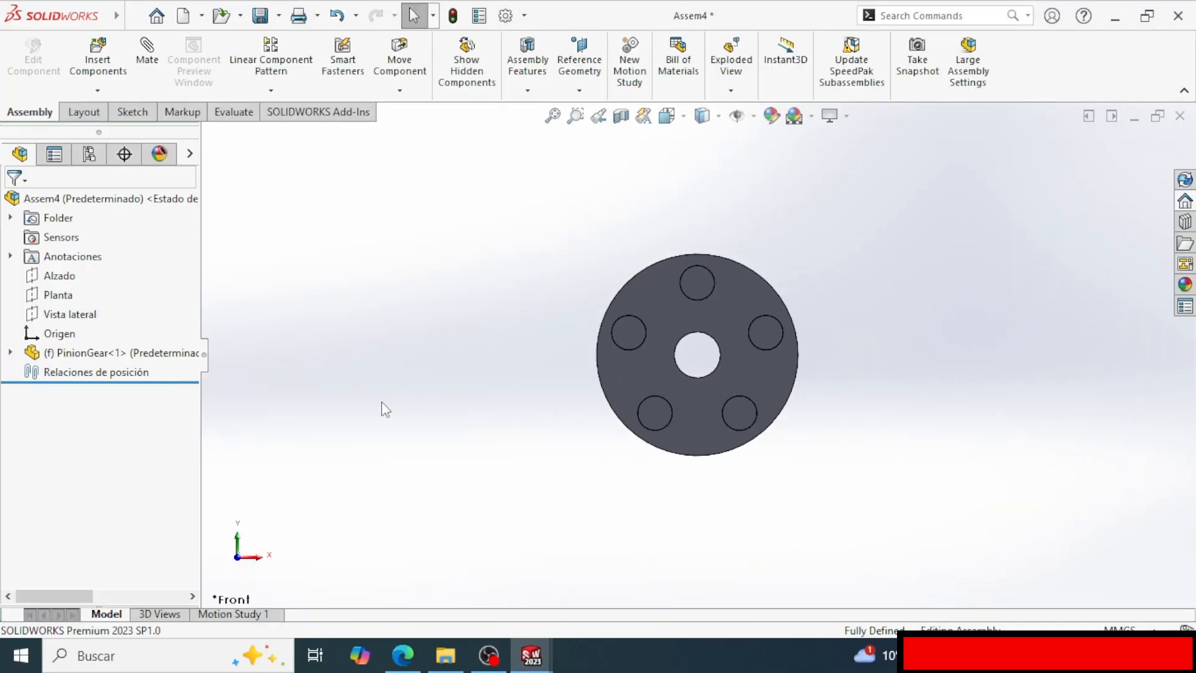
On the Planta plane, sketch a vertical line about 31 mm long from the origin and a connected horizontal line about 58 mm long.
click(56, 298)
middle_drag(494, 526, 488, 459)
scroll(488, 459, up, 4)
click(129, 116)
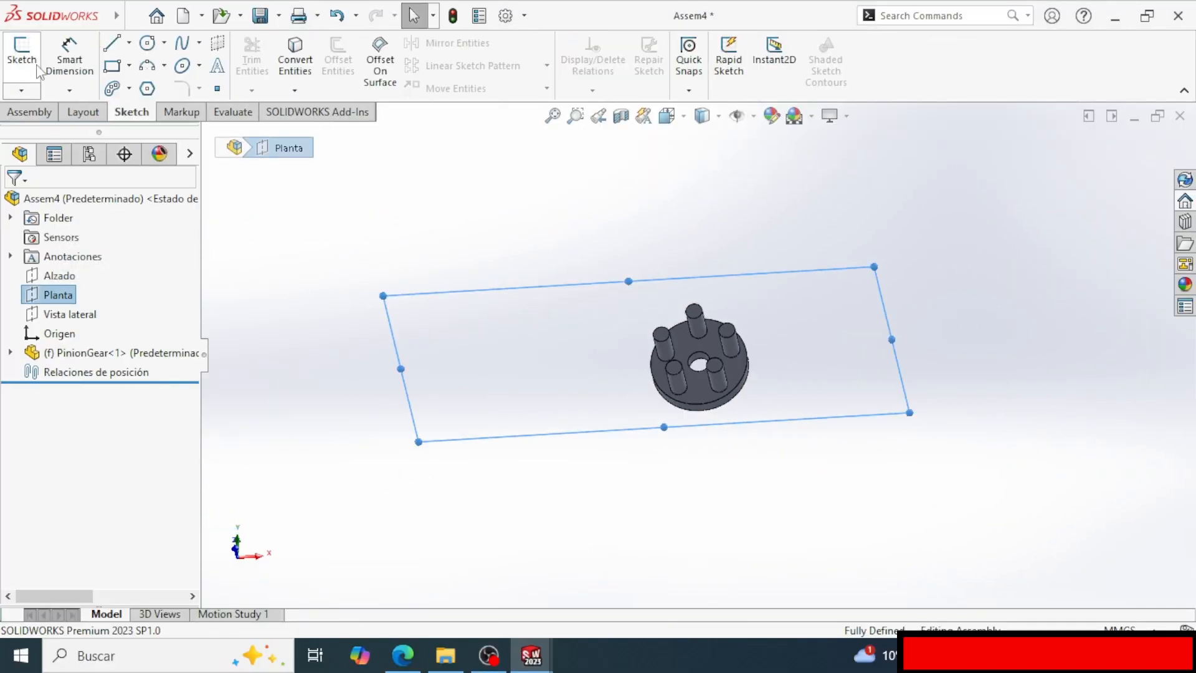
click(36, 70)
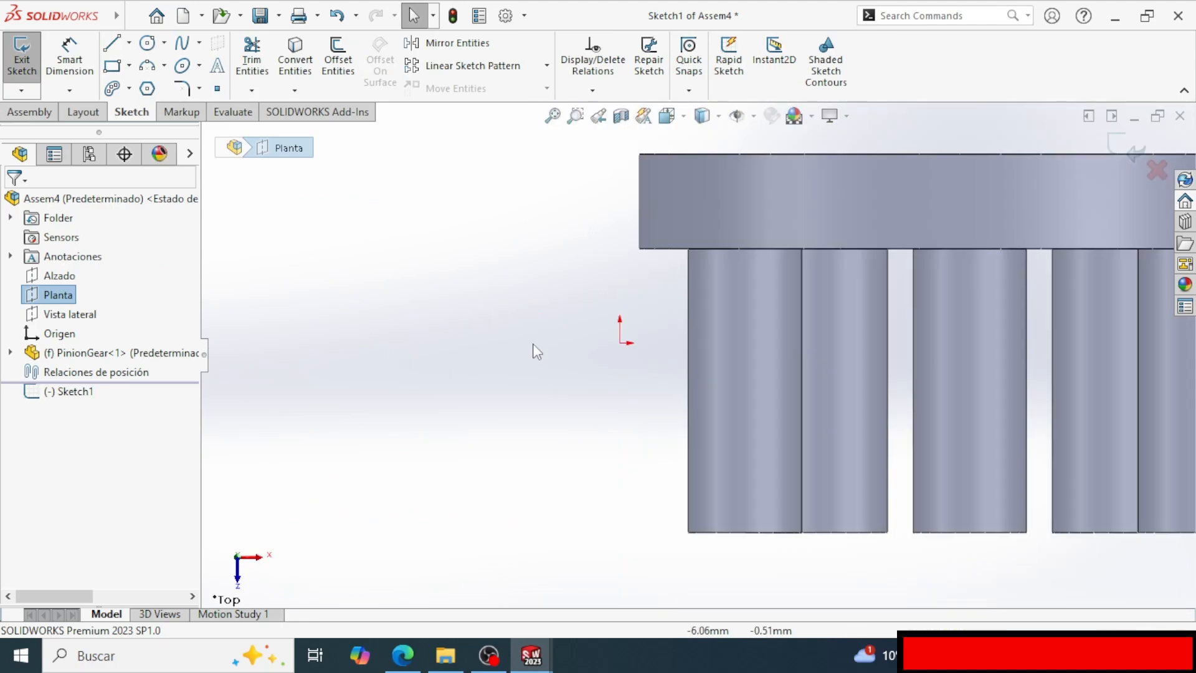
scroll(693, 345, up, 5)
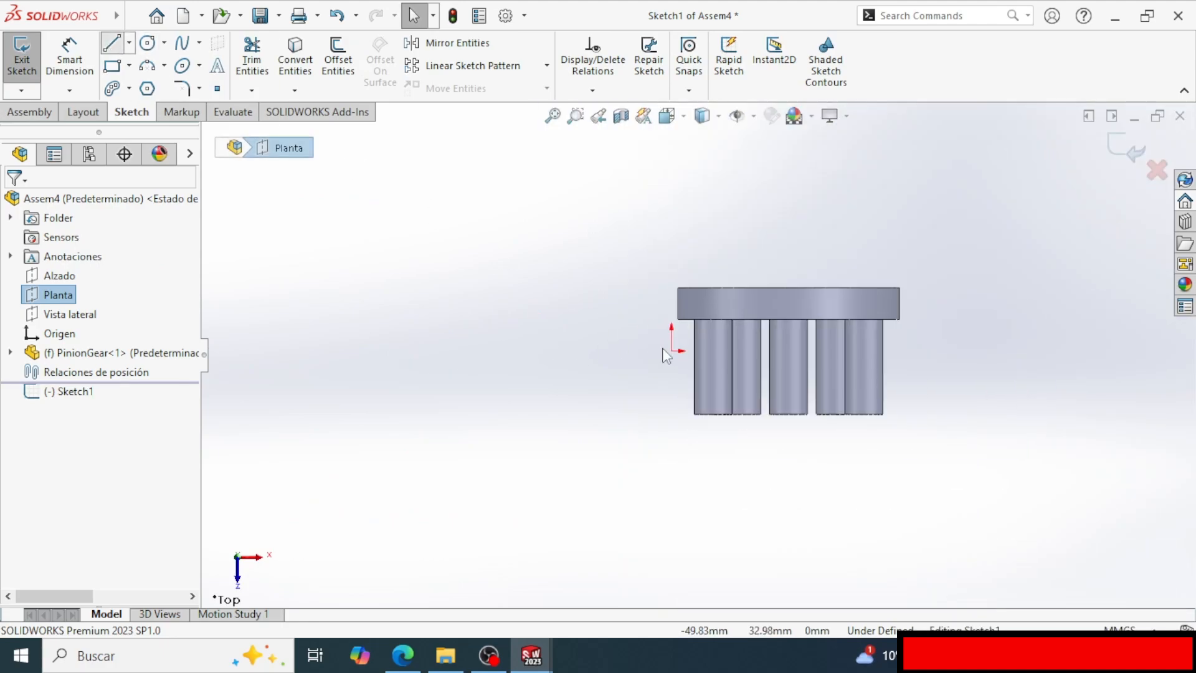
drag(672, 351, 671, 152)
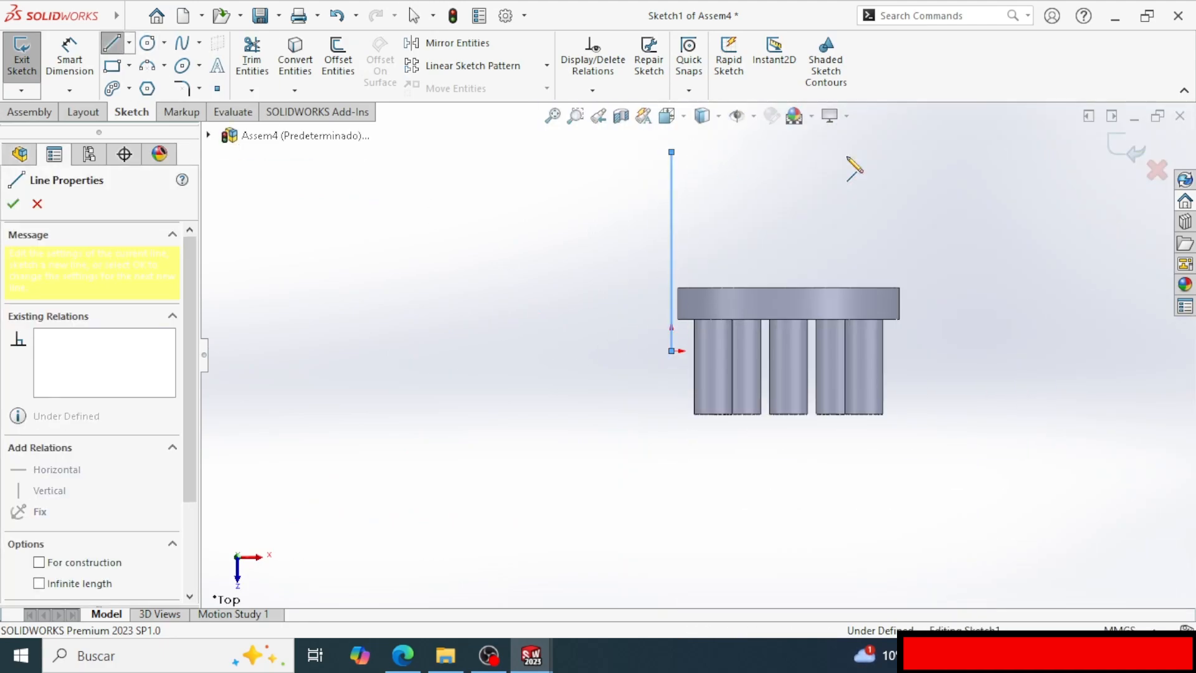
click(1040, 153)
key(Escape)
scroll(899, 208, down, 2)
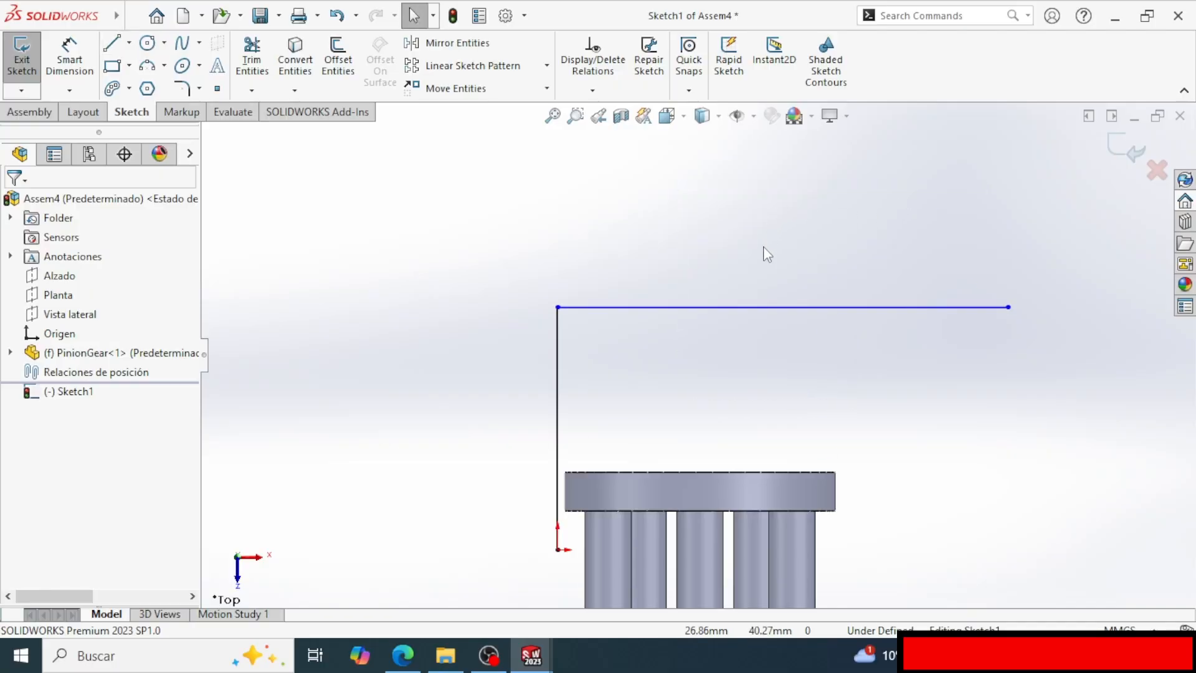
Dimension the horizontal sketch line to 65 mm.
key(d)
click(766, 307)
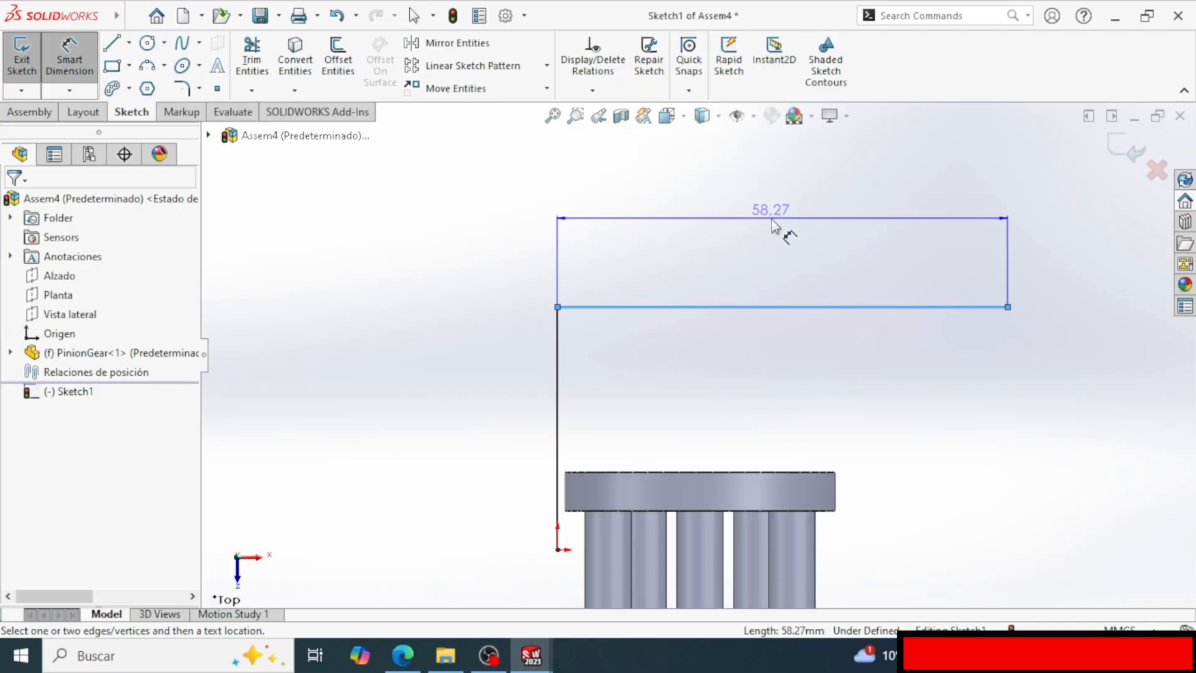
click(772, 226)
text(65)
key(Return)
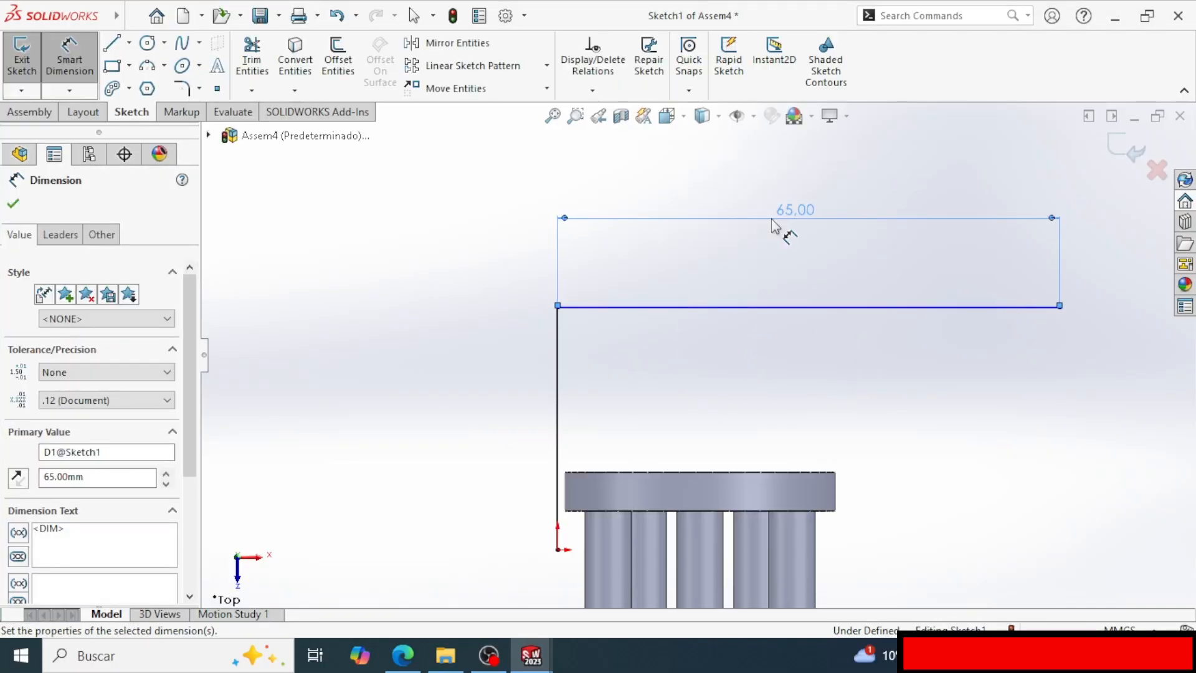
Dimension the vertical sketch line as 2+3+12.5 mm and finish the sketch.
click(558, 374)
click(439, 398)
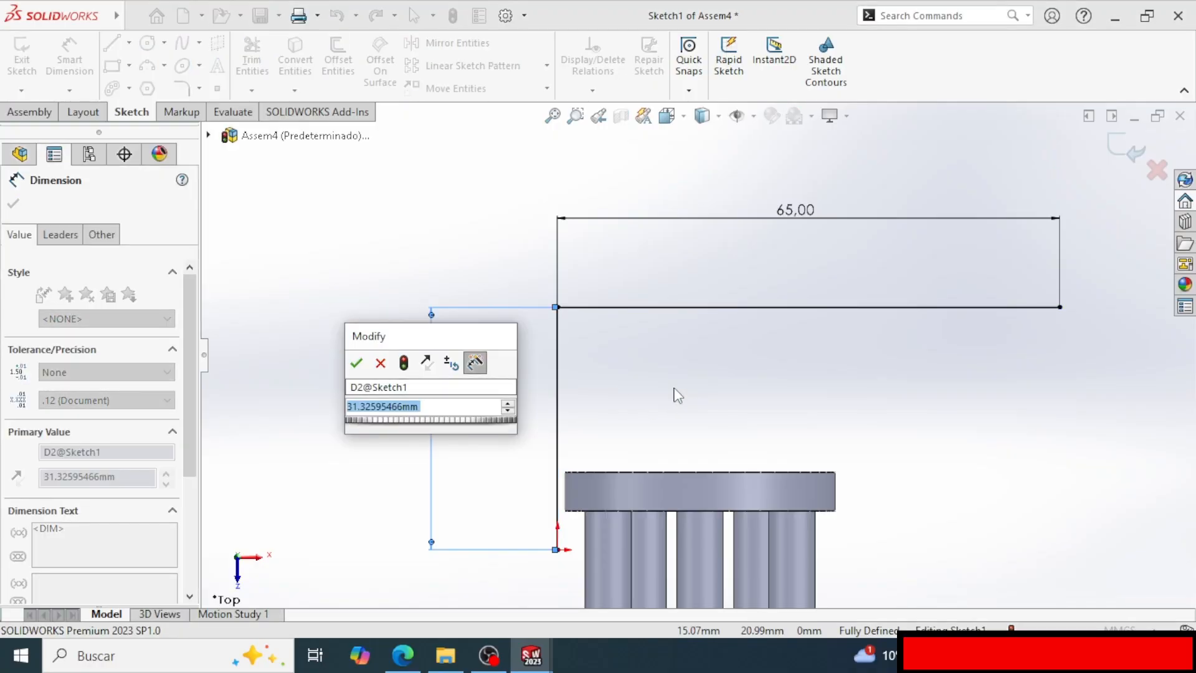
text(2)
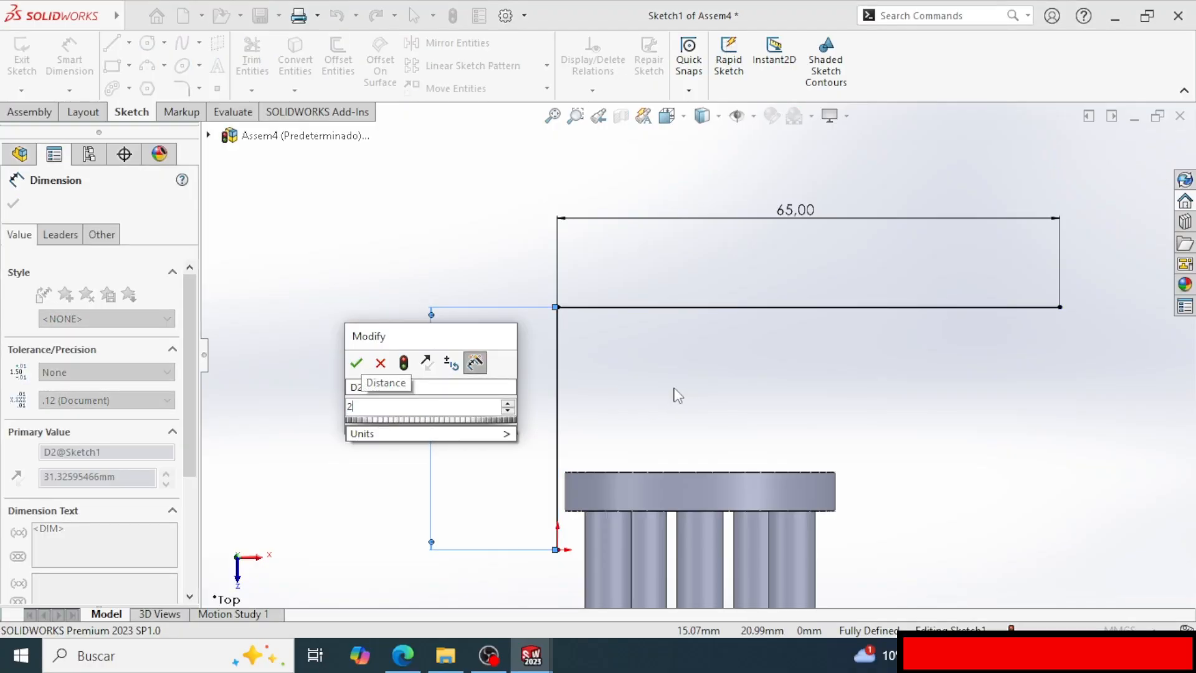
text(+)
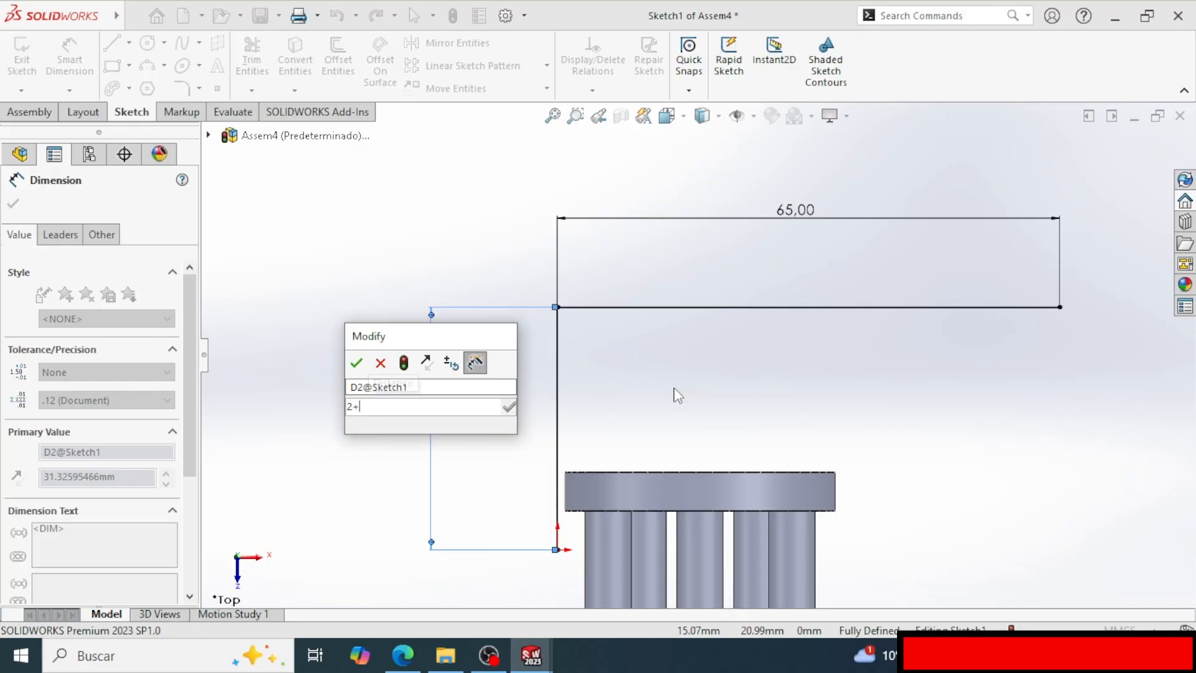
text(3)
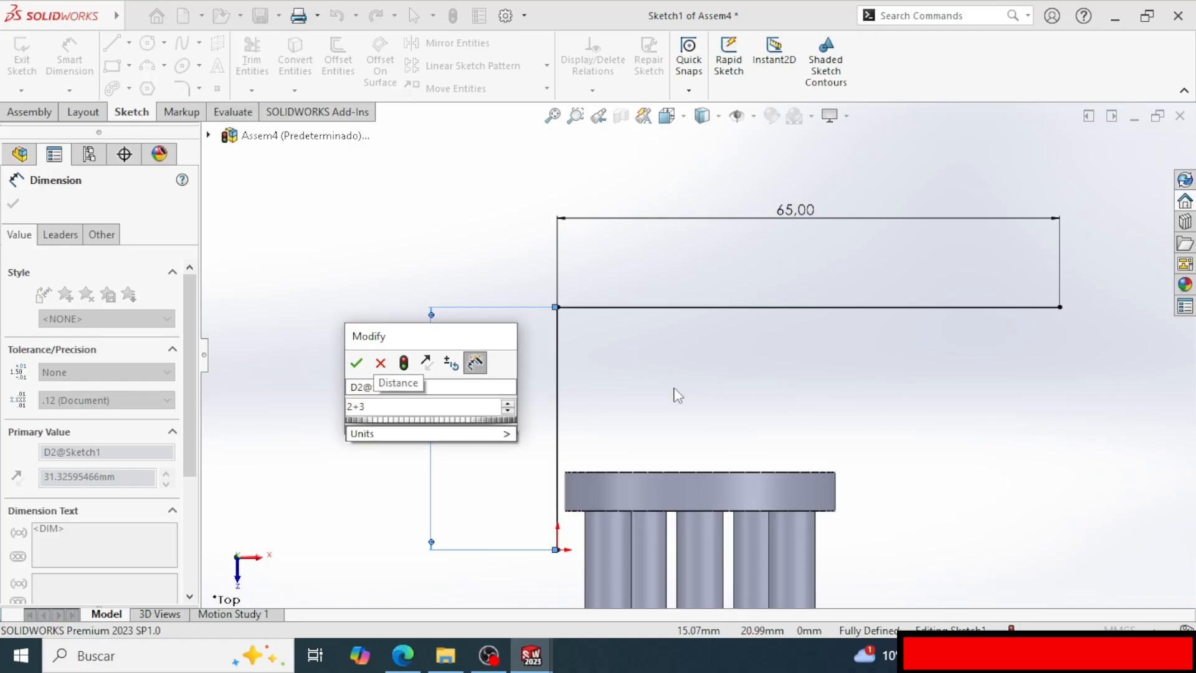
text(+12.5)
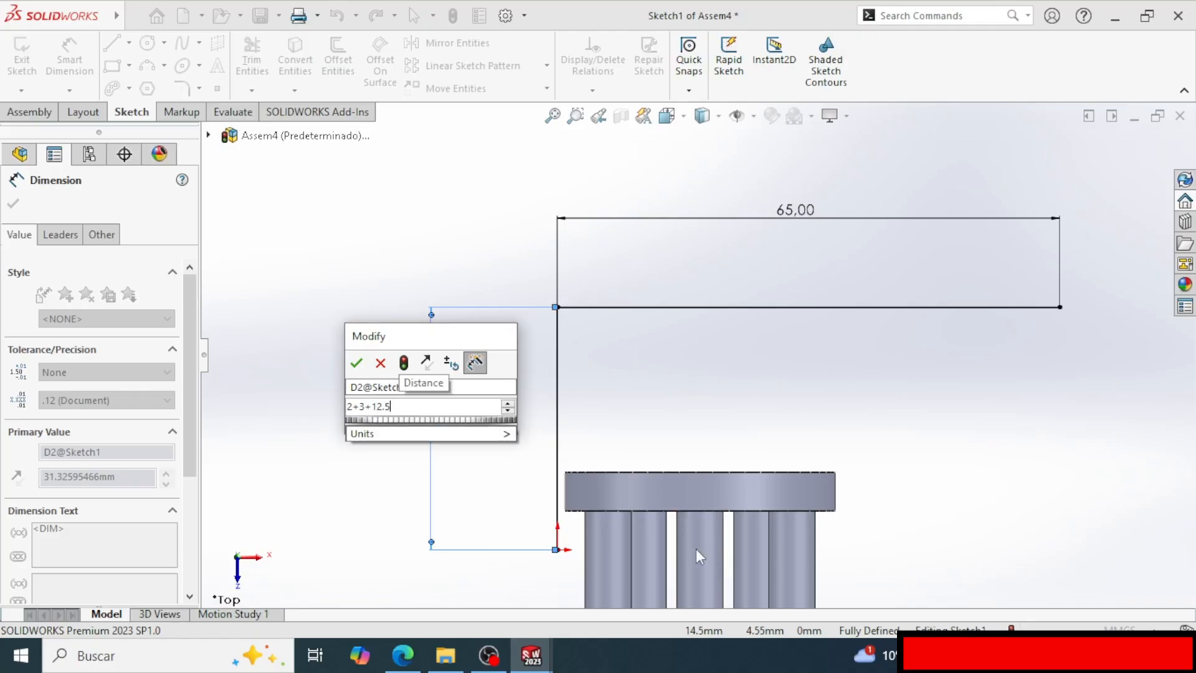
click(356, 362)
scroll(638, 517, up, 2)
scroll(636, 517, down, 3)
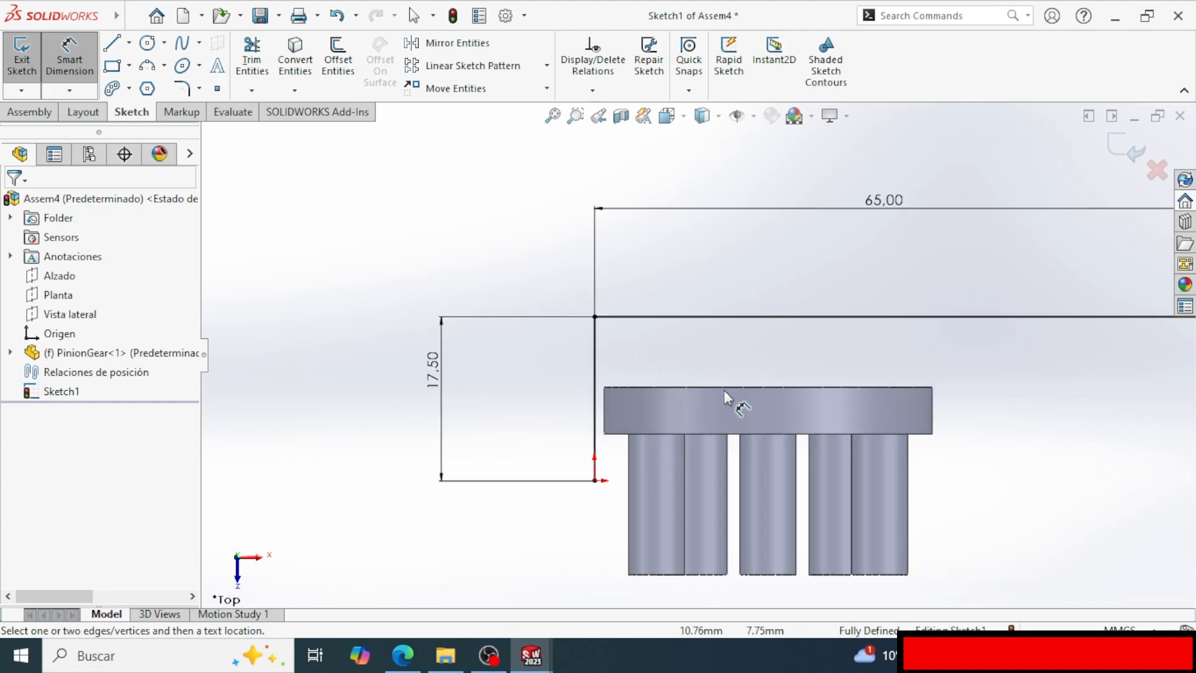
scroll(637, 383, up, 1)
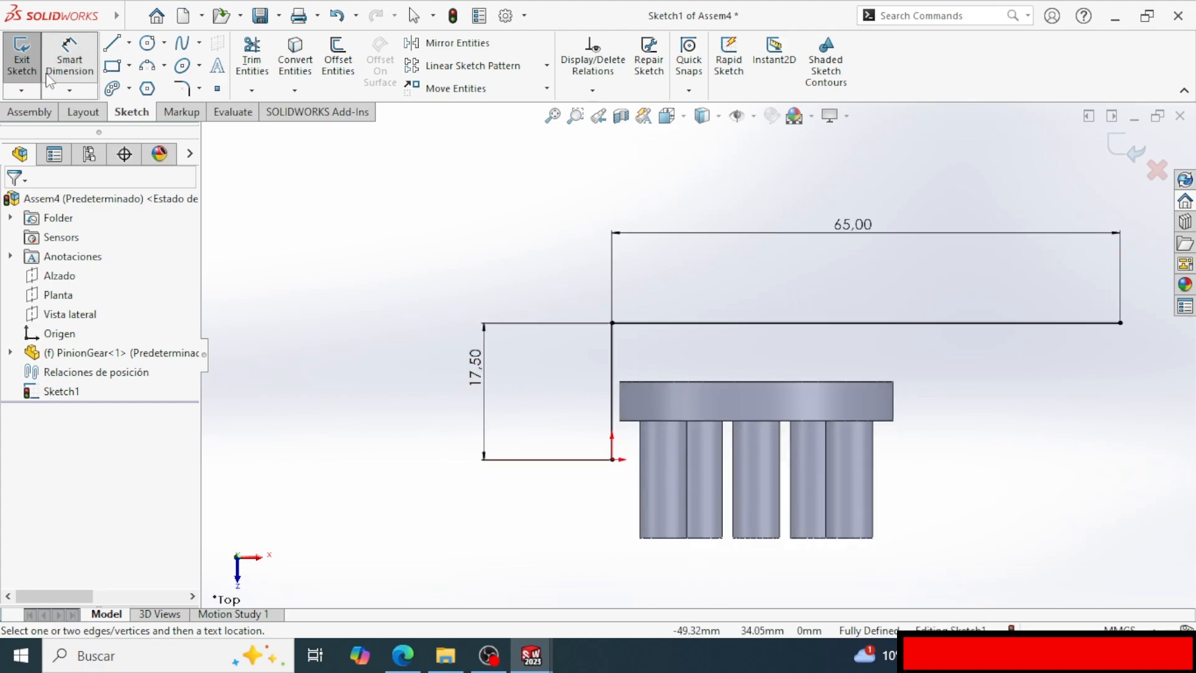
click(24, 67)
Insert the FinalGear part into the assembly and place it freely beside the pinion.
click(36, 117)
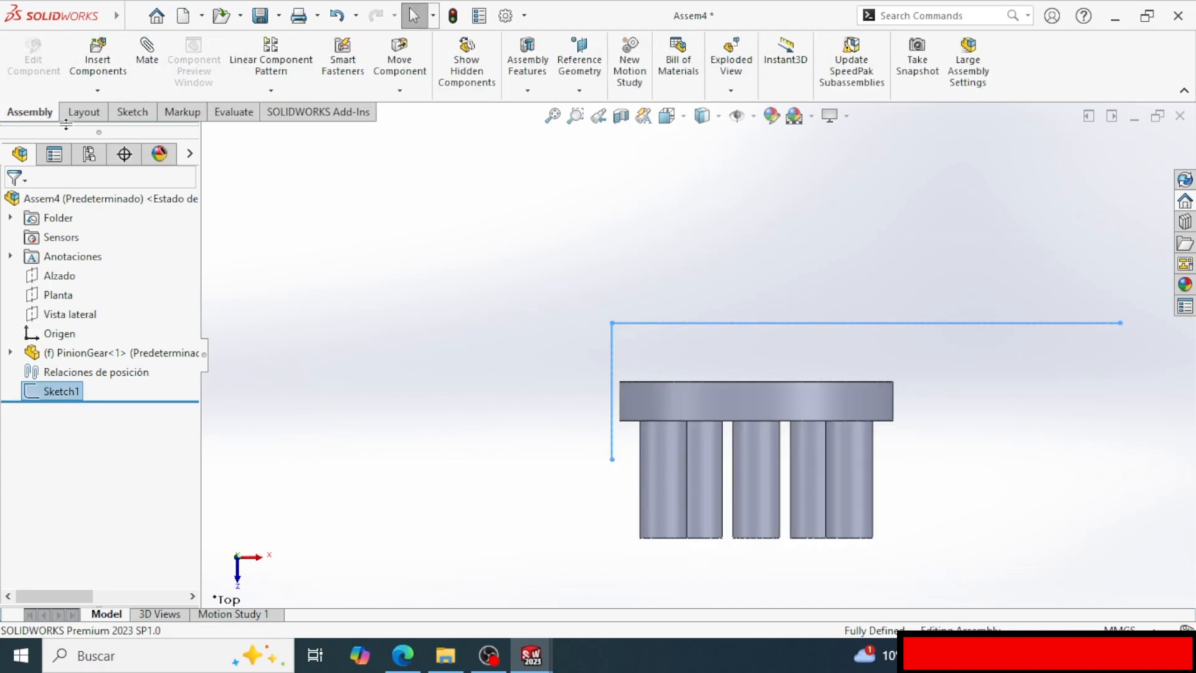
click(98, 56)
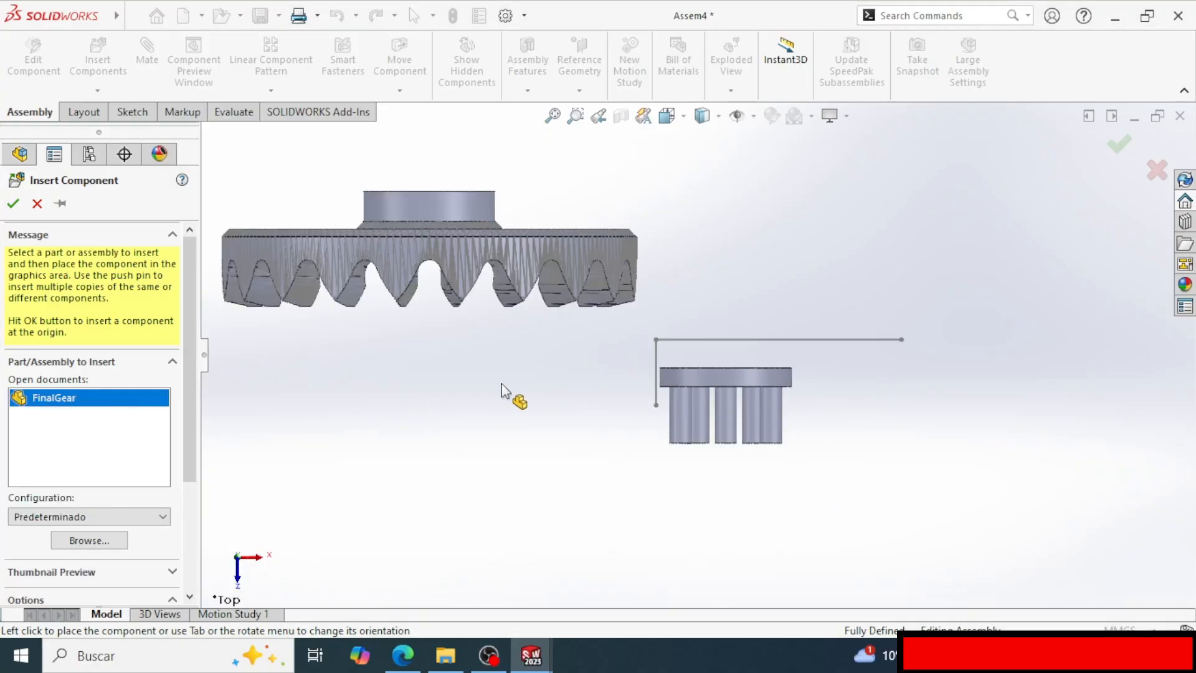
click(502, 389)
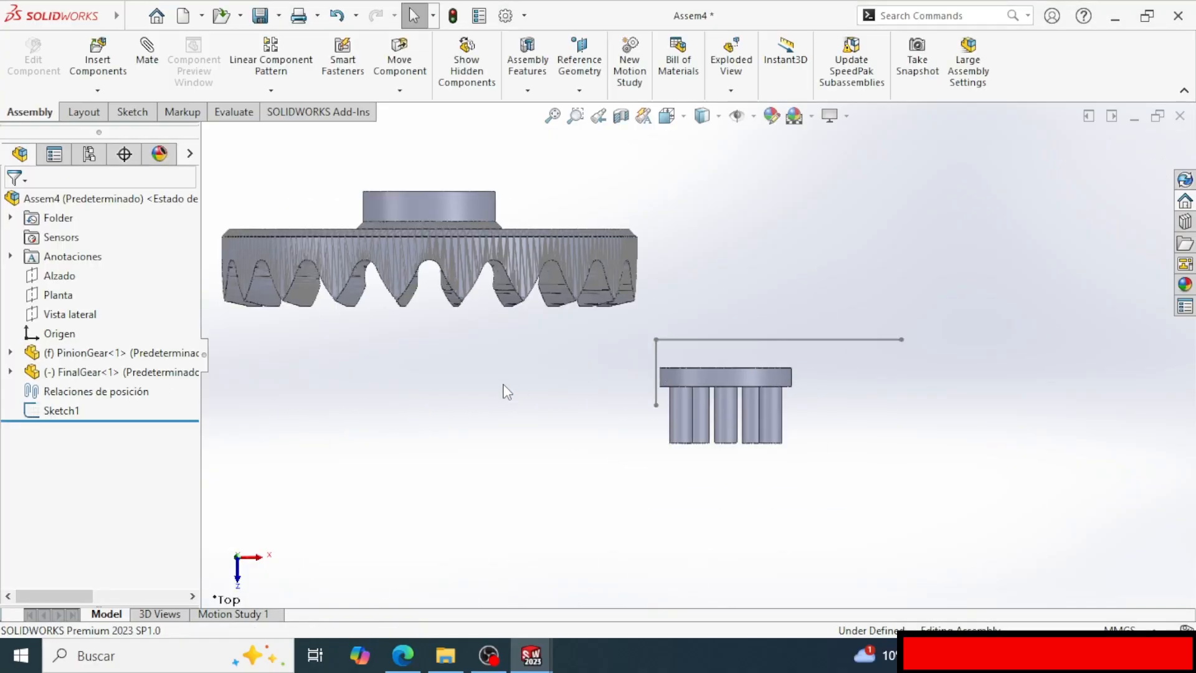
Mate the FinalGear hub bore concentric with the vertical layout sketch line, with the alignment flipped so the teeth face away from the pinion.
middle_drag(502, 390, 530, 368)
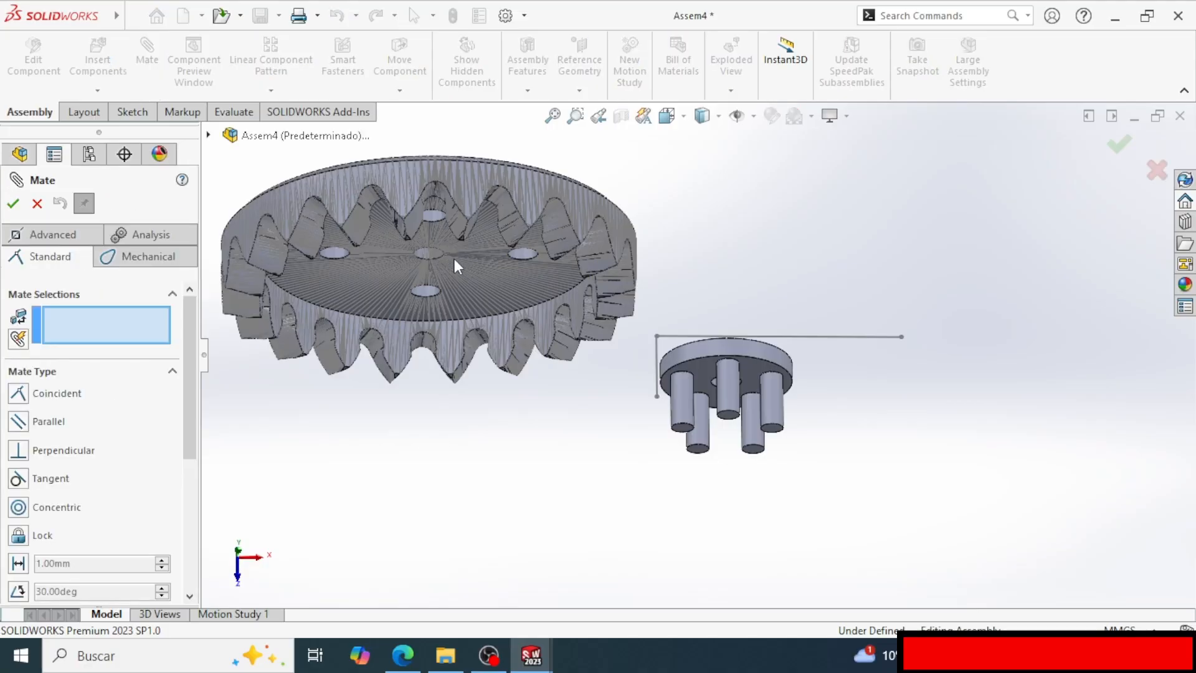
scroll(454, 259, down, 5)
click(477, 293)
scroll(477, 293, up, 5)
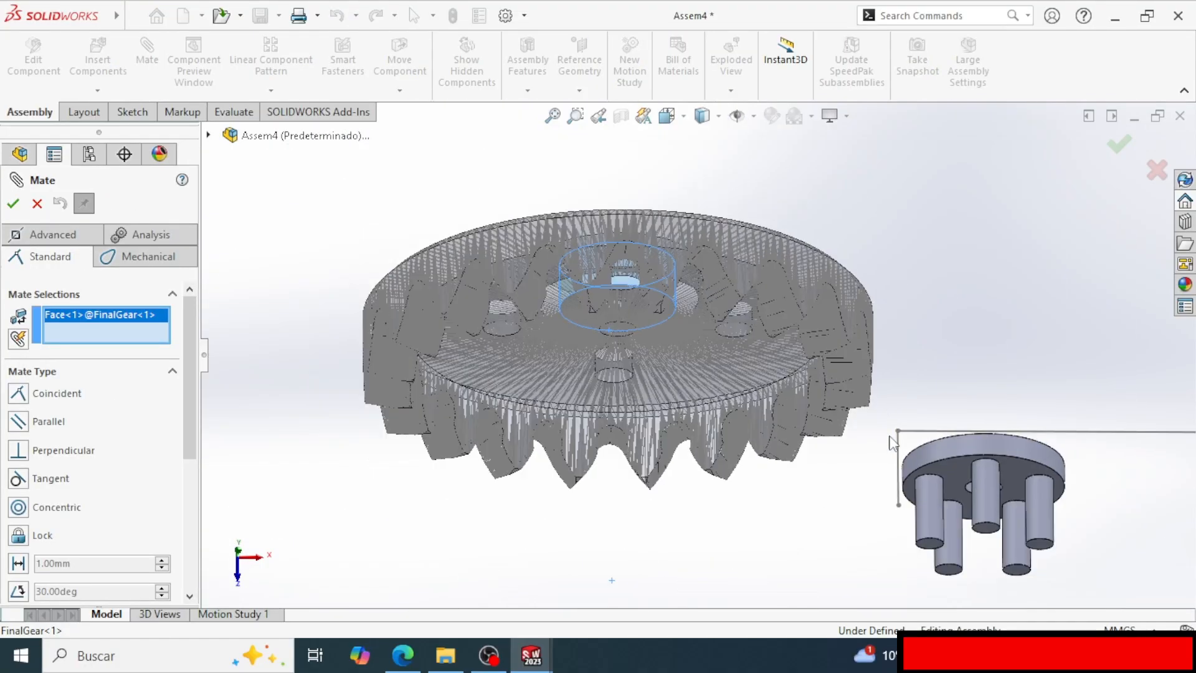
click(899, 452)
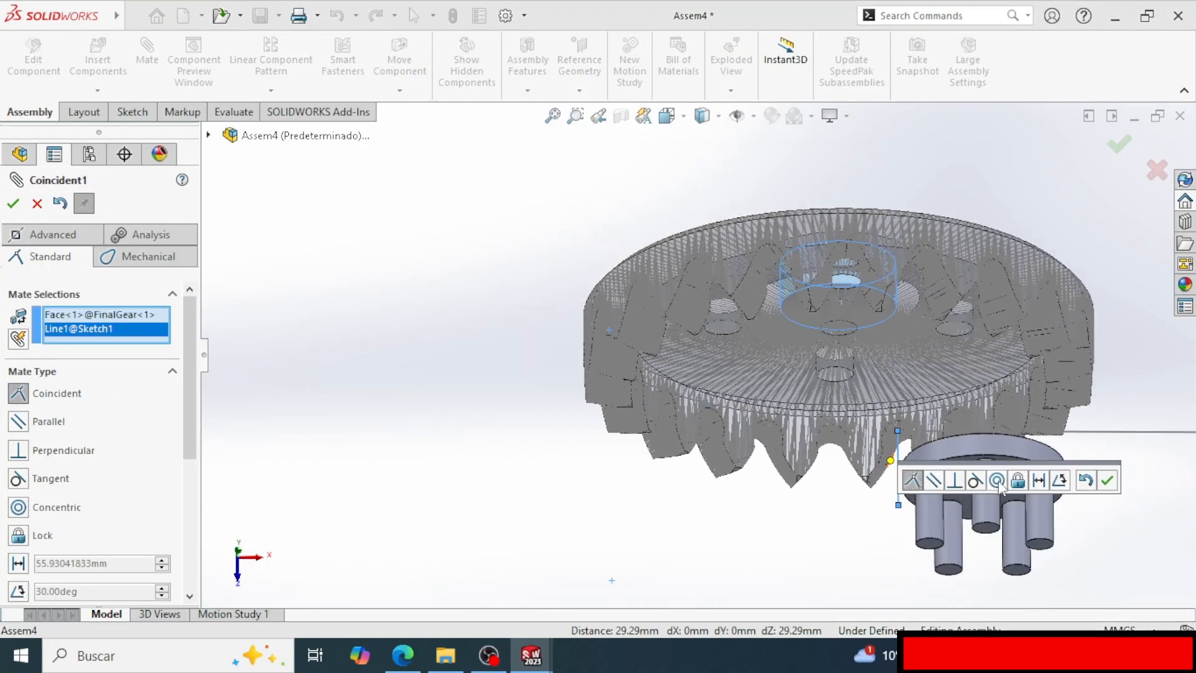
click(996, 479)
scroll(188, 427, down, 1)
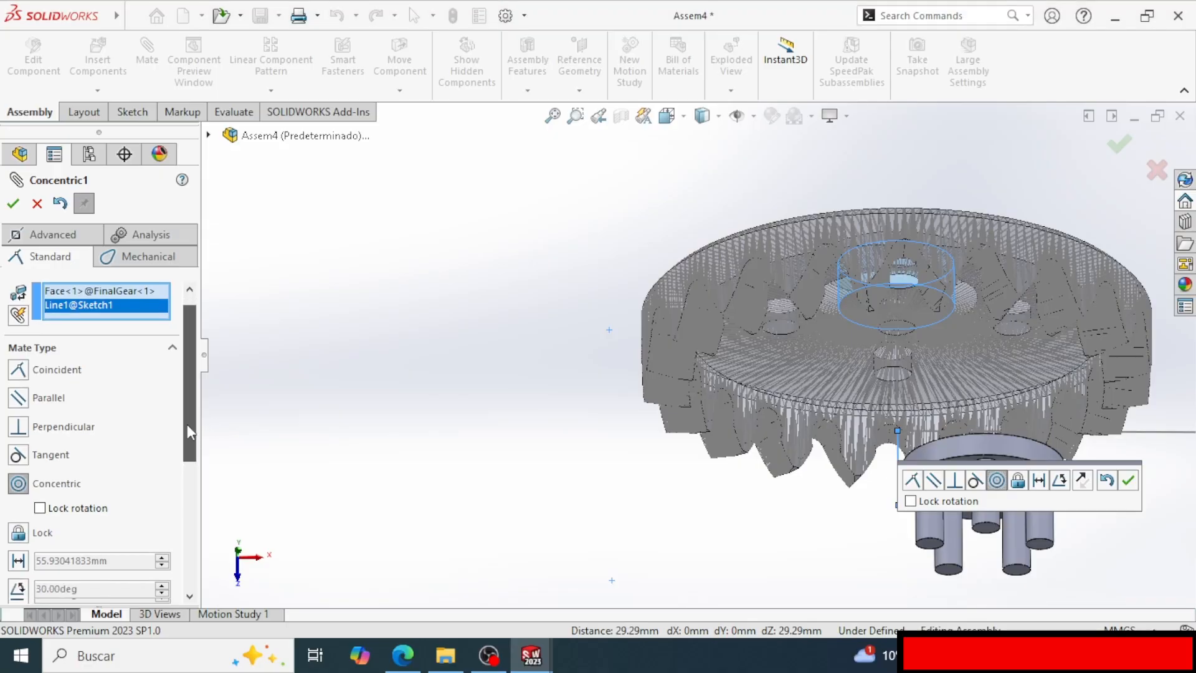
drag(188, 426, 190, 498)
click(85, 482)
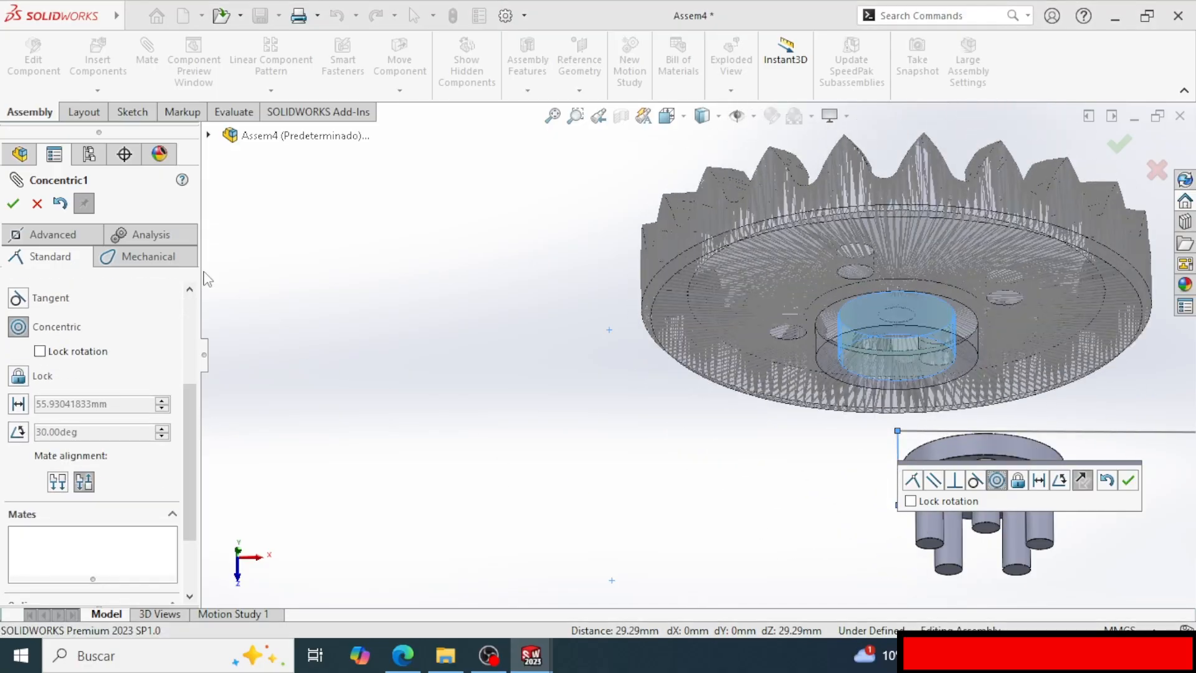
click(12, 203)
click(12, 202)
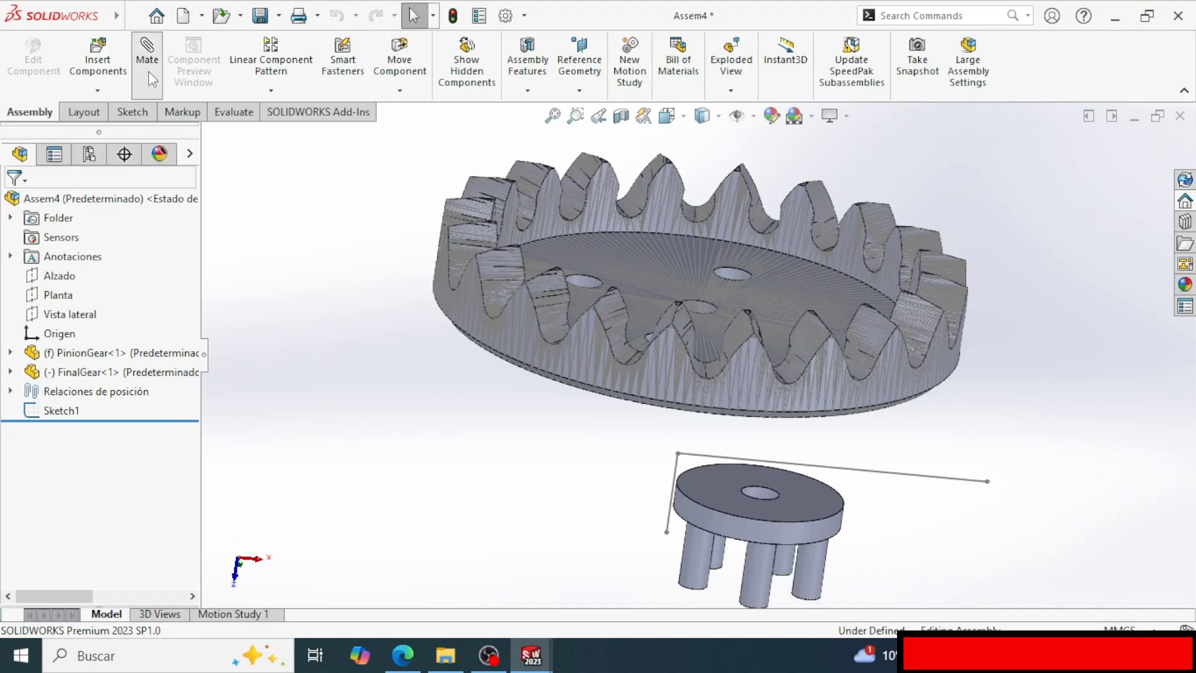
Mate the FinalGear hub's end face coincident with the layout sketch's origin endpoint and finish mating.
click(665, 534)
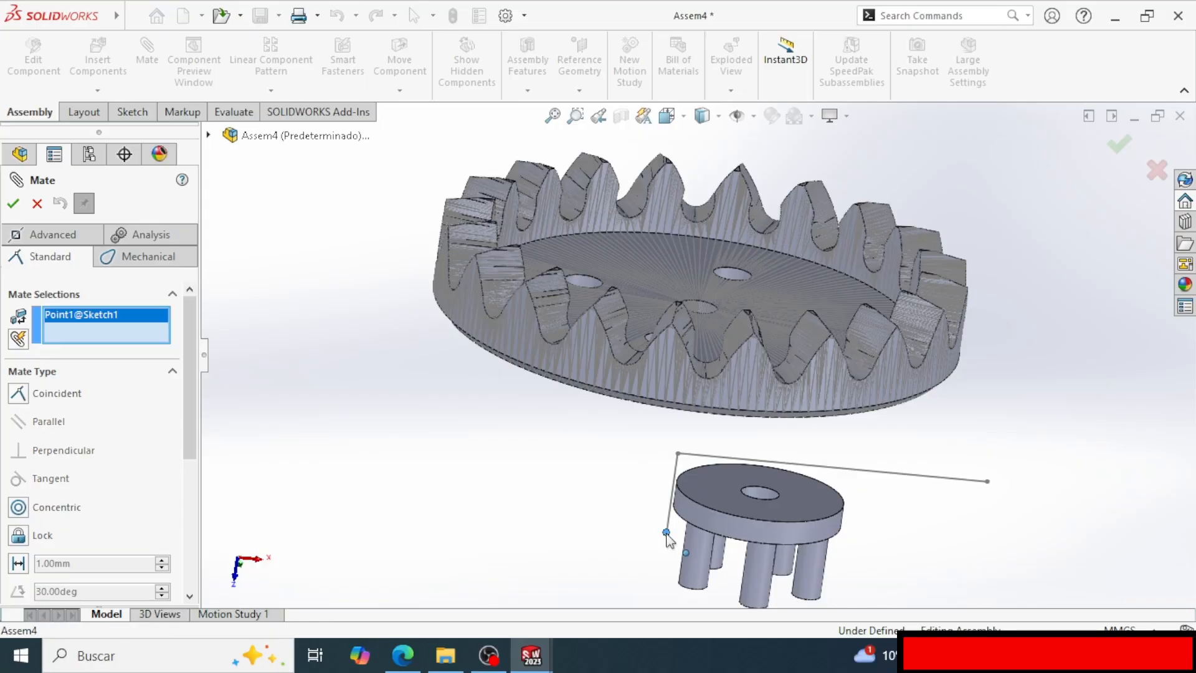
middle_drag(635, 513, 627, 371)
click(625, 371)
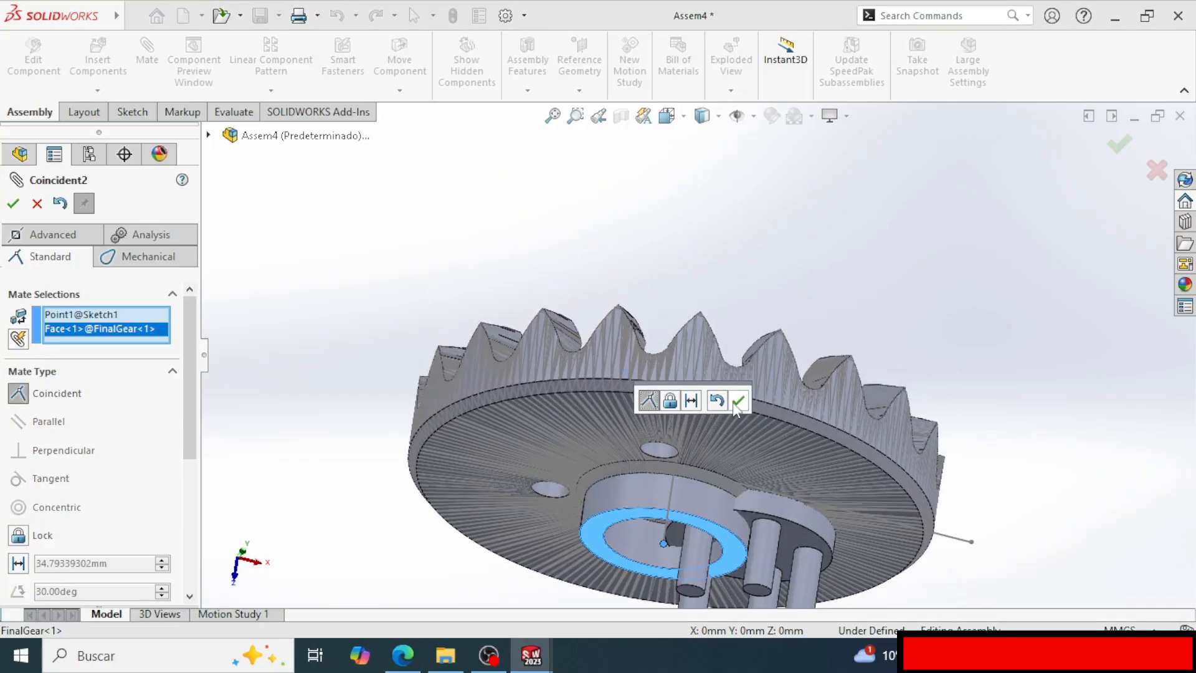
click(740, 399)
middle_drag(865, 475, 770, 505)
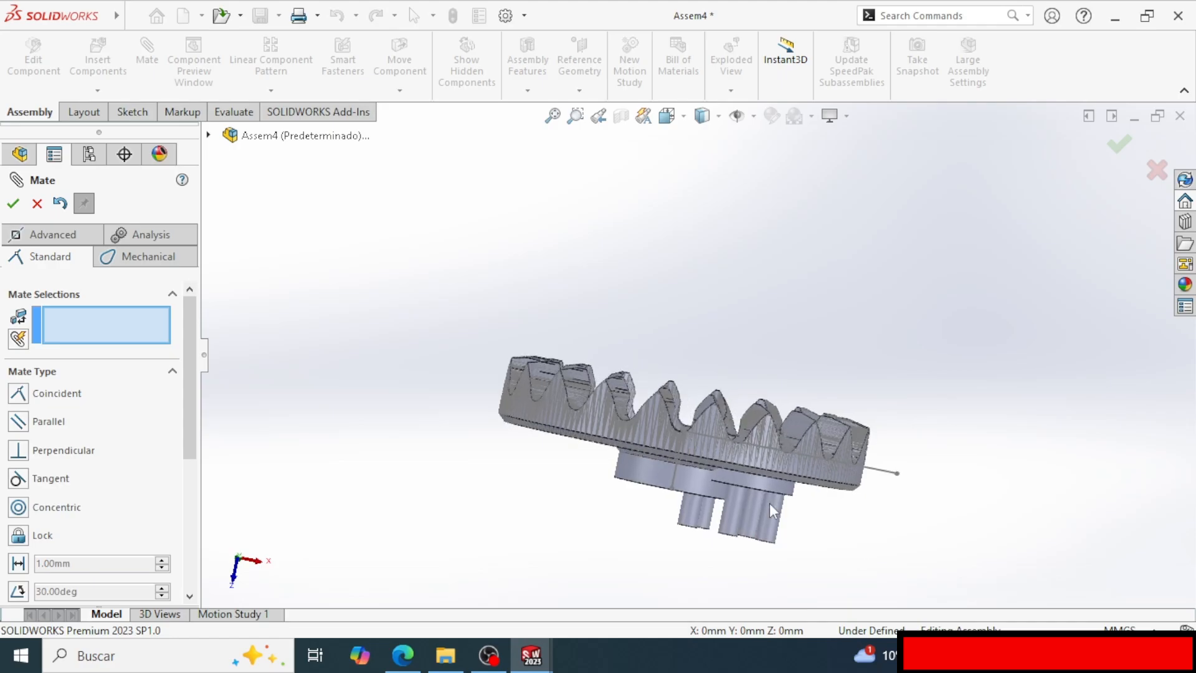
scroll(688, 432, down, 3)
key(Escape)
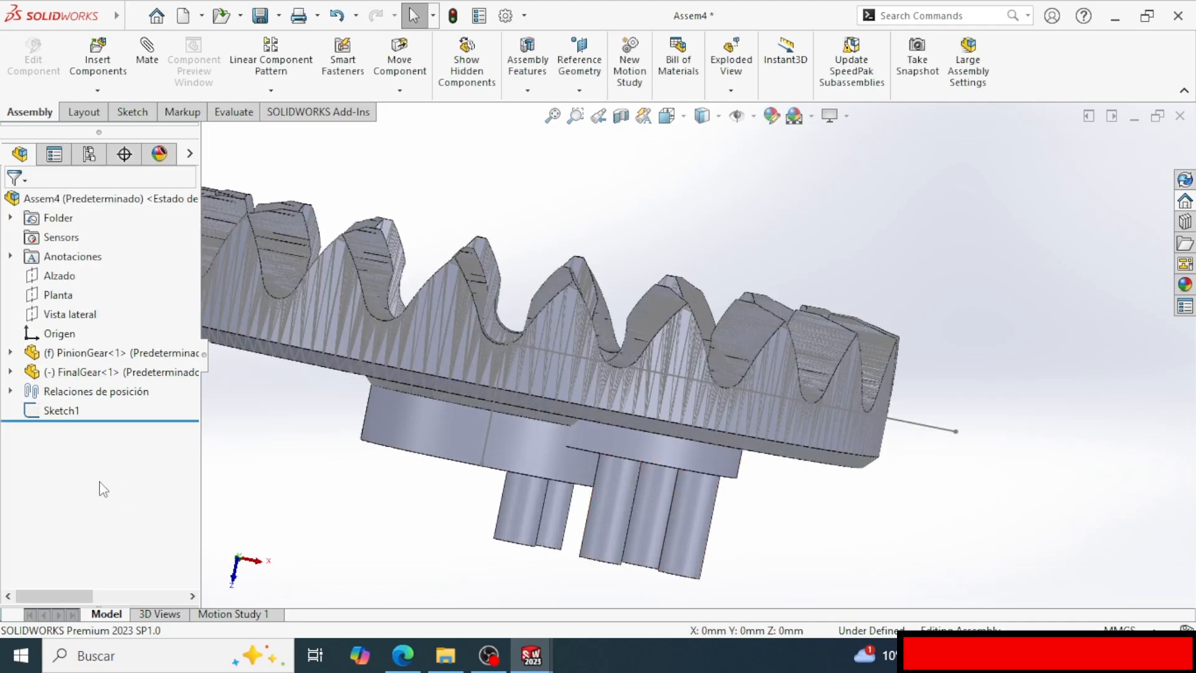
Float the PinionGear component and move it clear of the crown gear.
click(34, 370)
click(33, 360)
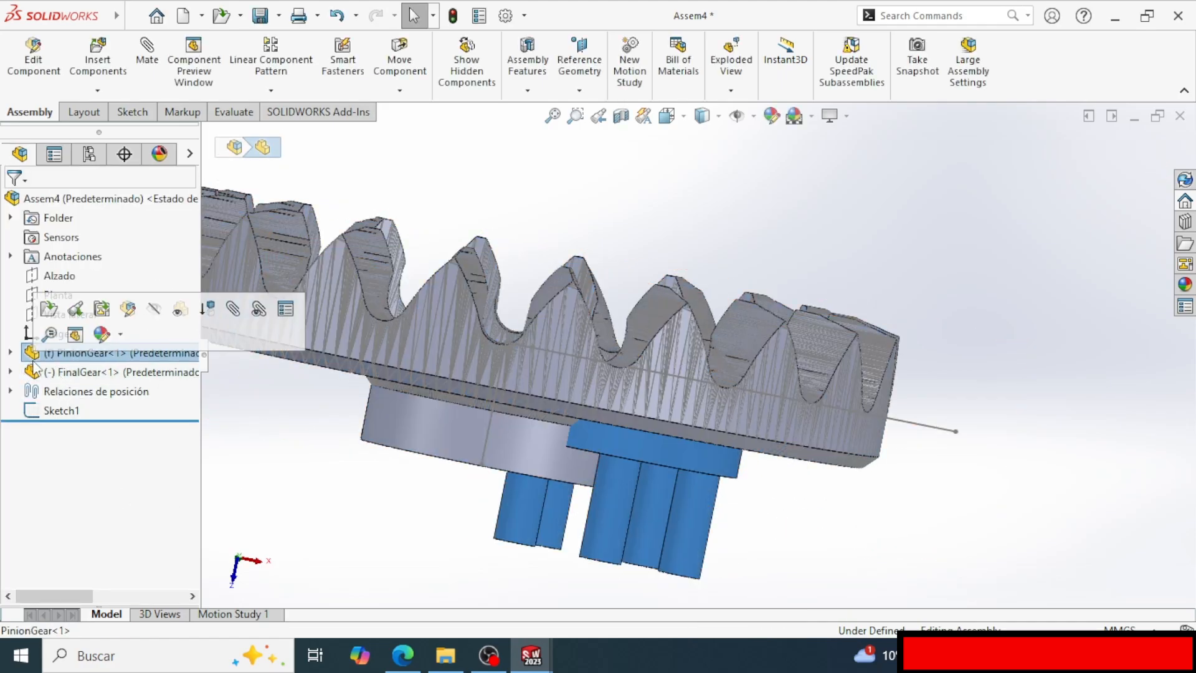
right_click(57, 361)
click(93, 269)
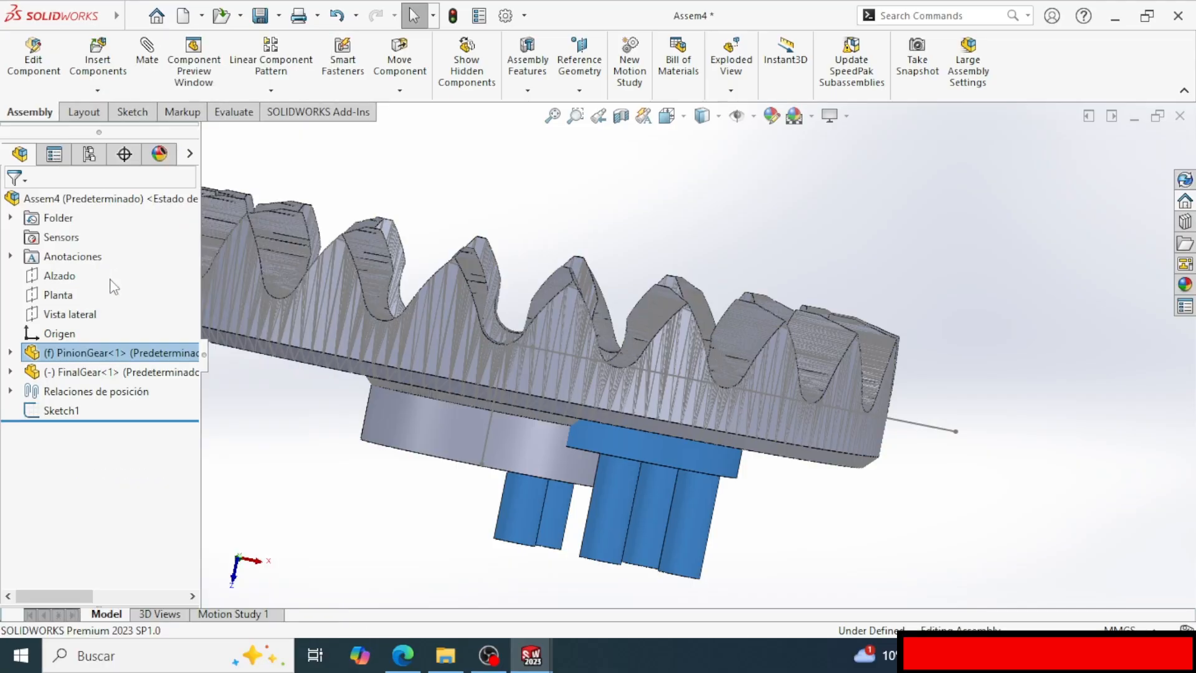
drag(693, 449, 1037, 464)
scroll(872, 319, up, 2)
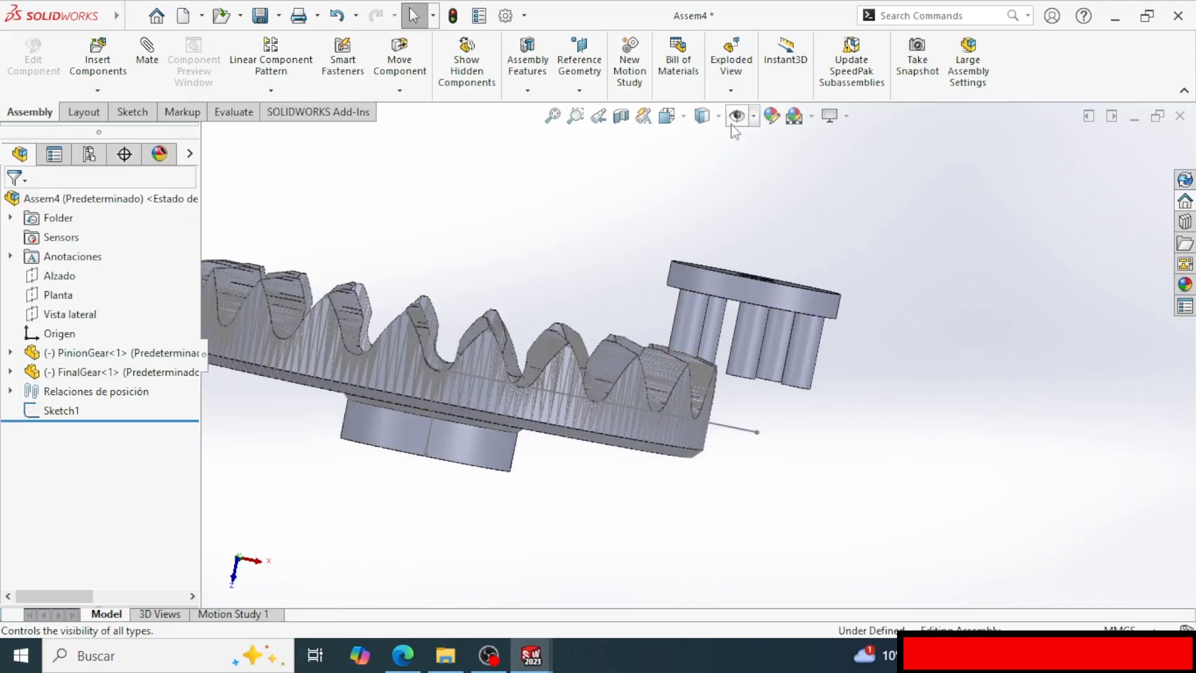
Show the model shaded without edges and mate the PinionGear's centre hole concentric with the horizontal layout sketch line.
click(702, 116)
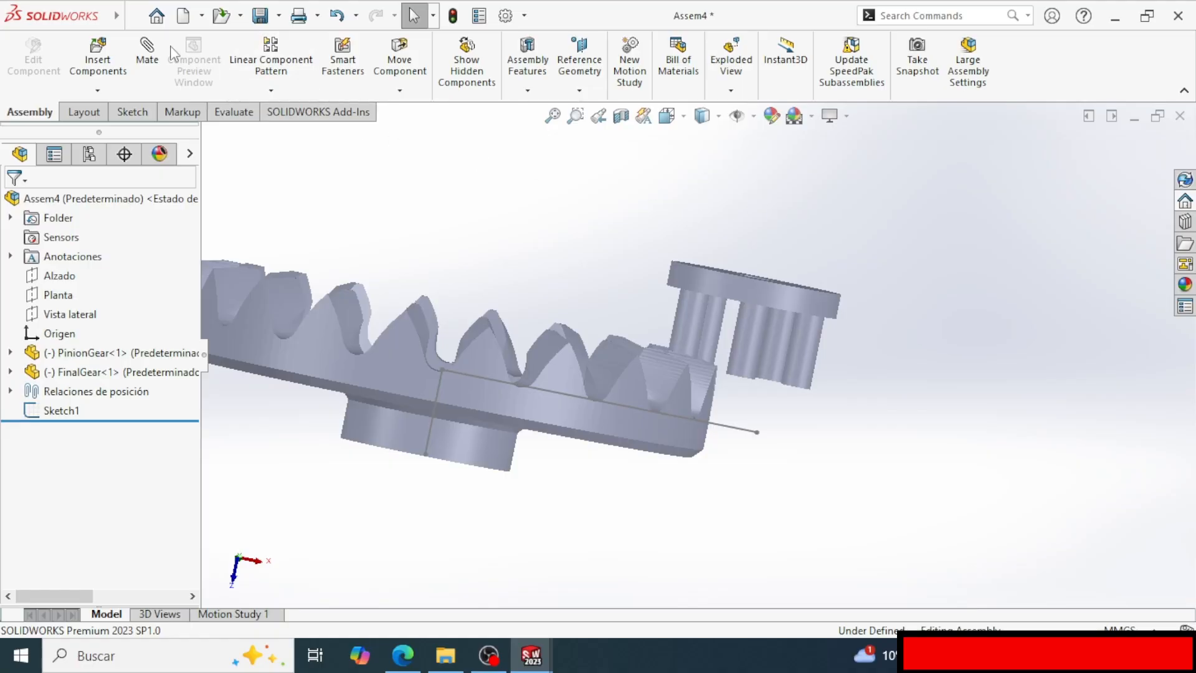
scroll(755, 298, down, 4)
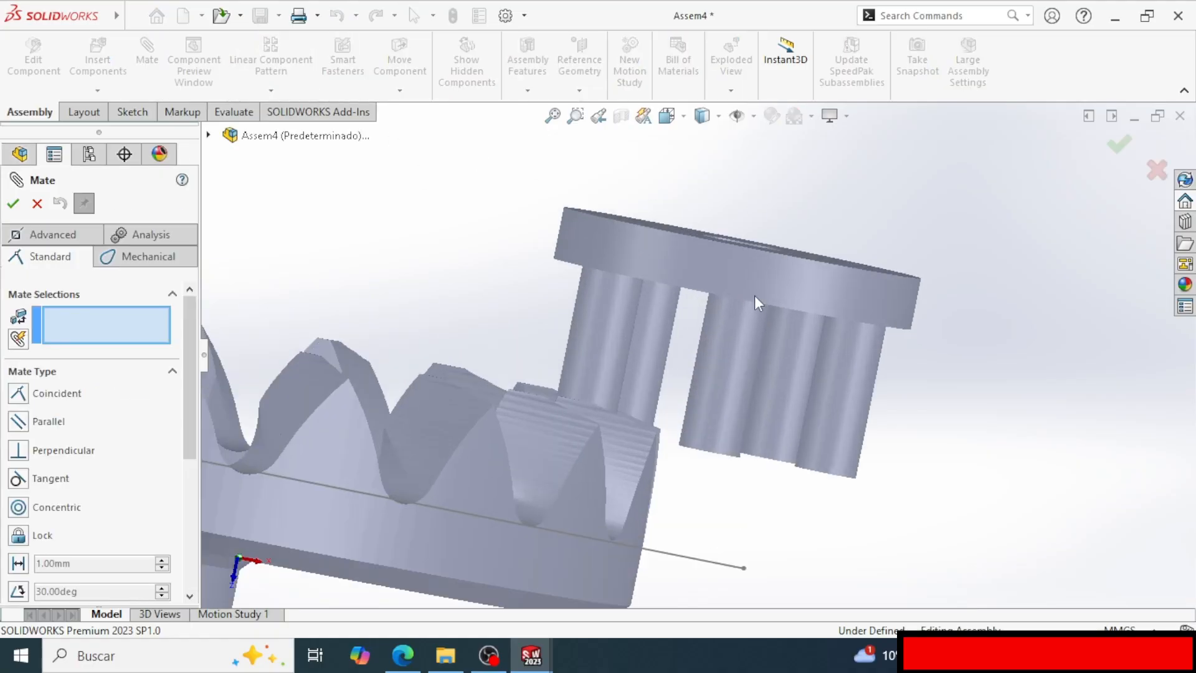
scroll(753, 296, up, 3)
middle_drag(753, 284, 683, 327)
click(682, 327)
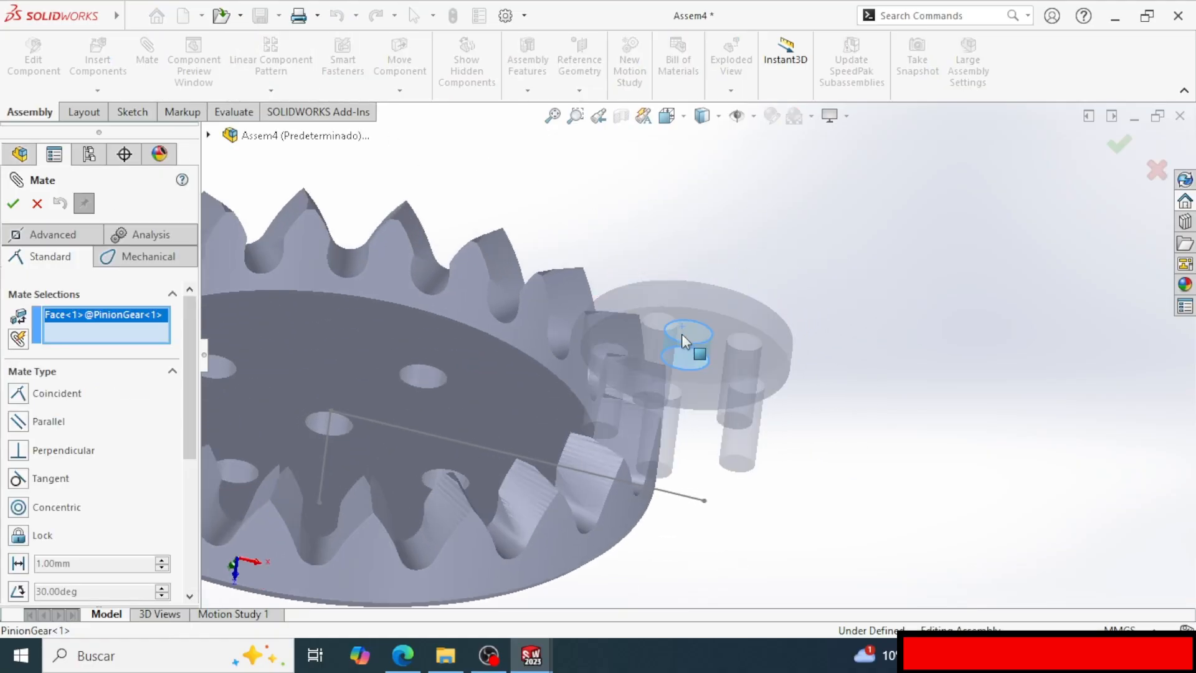
click(680, 495)
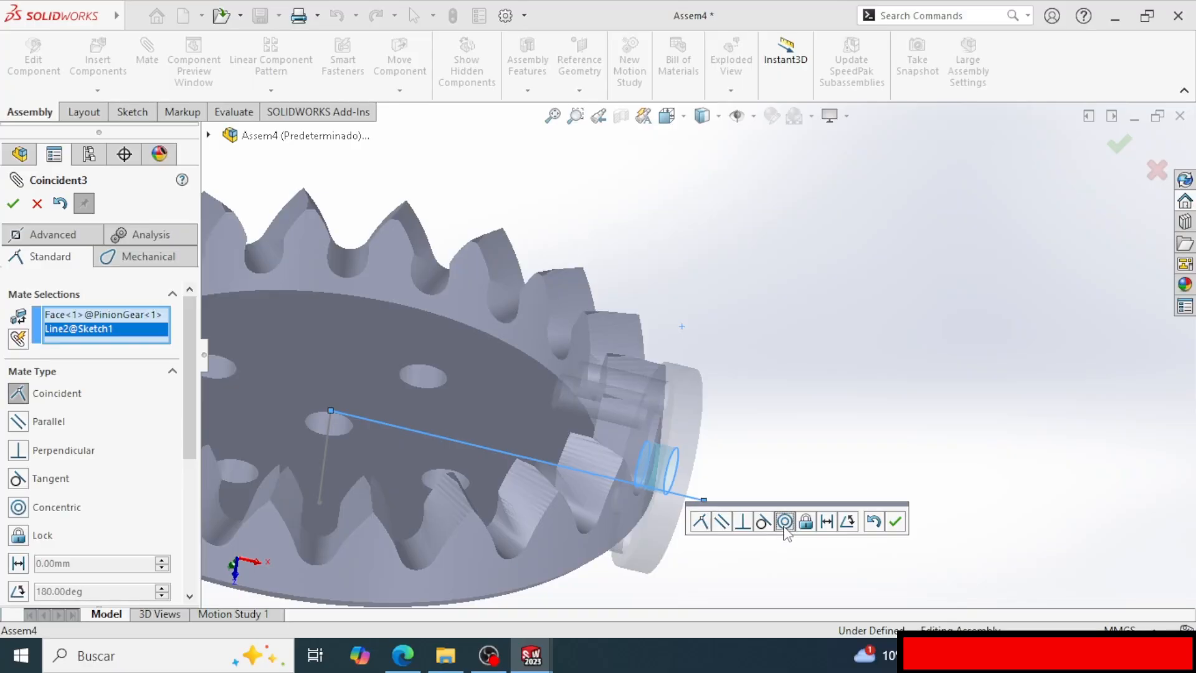
click(785, 522)
click(918, 522)
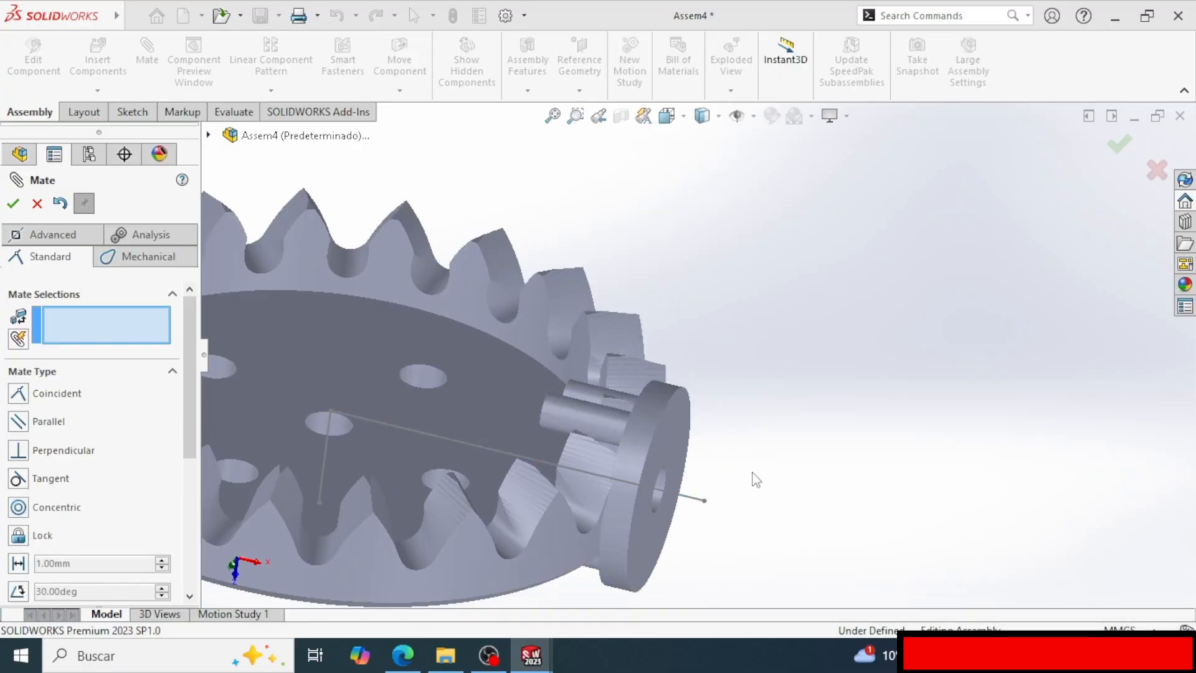
Add a 56 mm distance mate between the layout sketch's corner point and the pin-side face of the PinionGear disc.
middle_drag(663, 471, 693, 496)
click(294, 395)
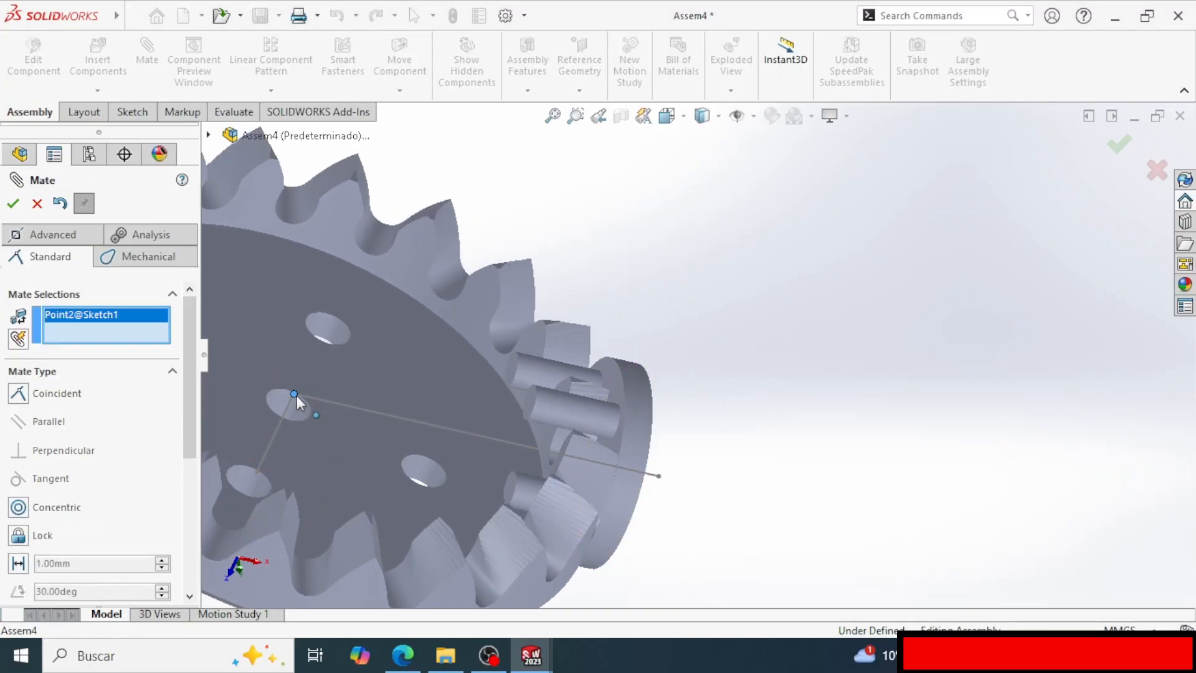
click(615, 439)
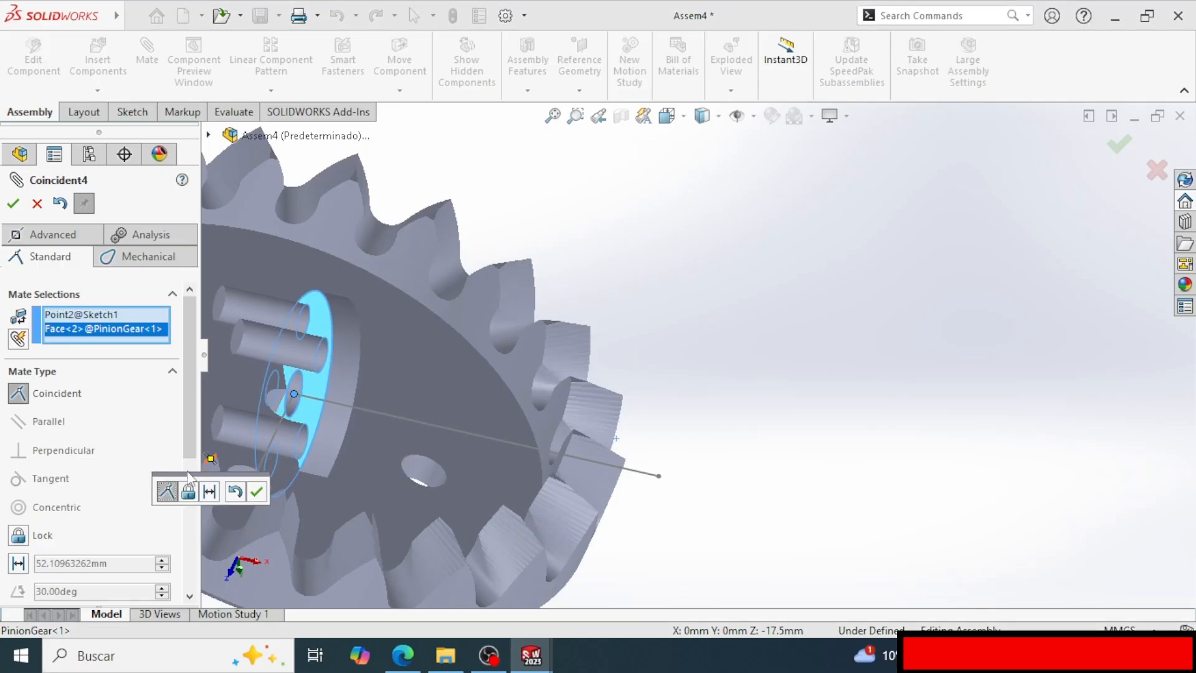
click(19, 563)
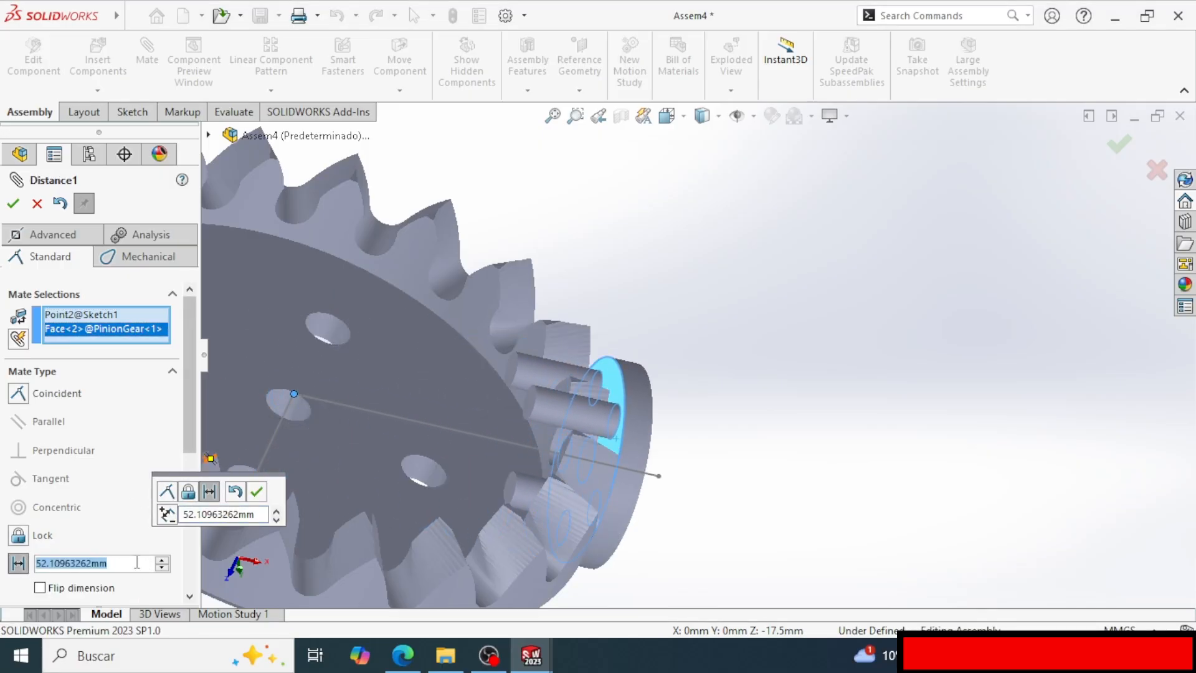
text(60)
key(Return)
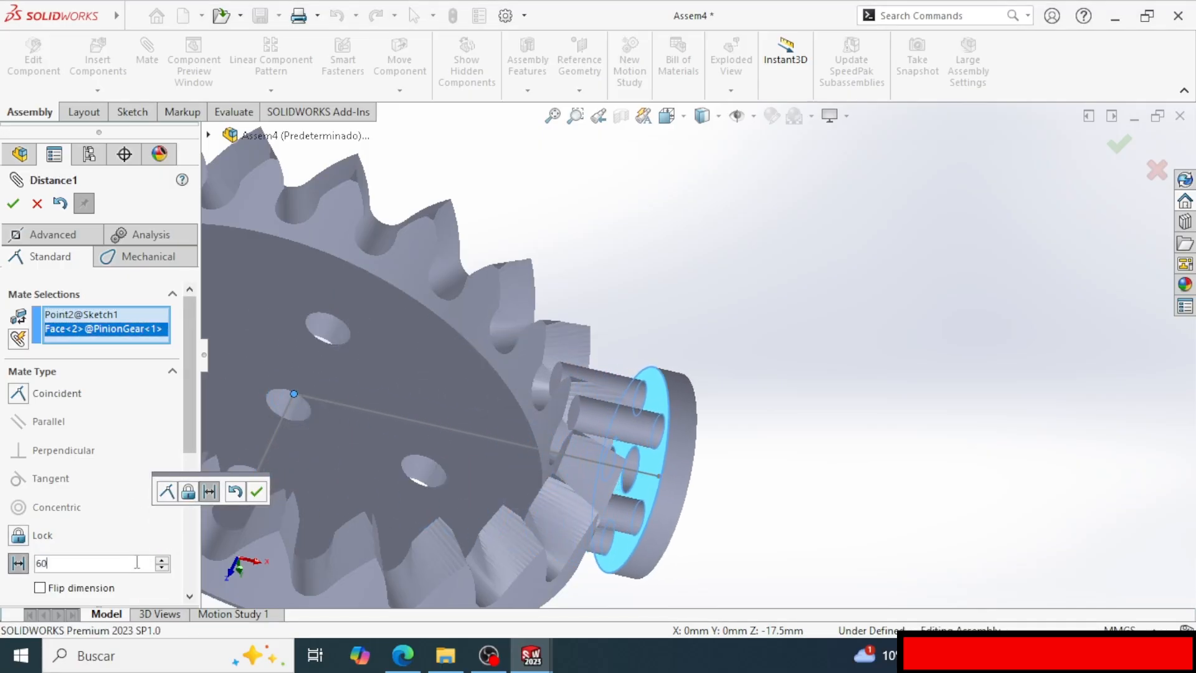
middle_drag(726, 537, 703, 492)
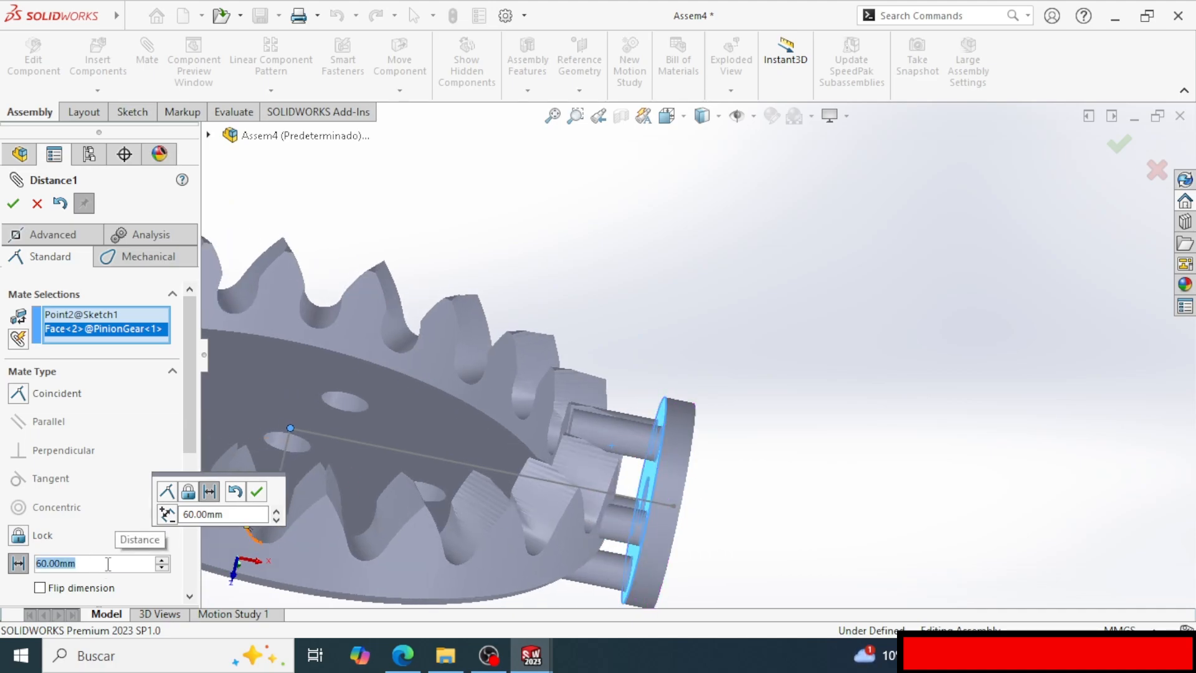
text(56)
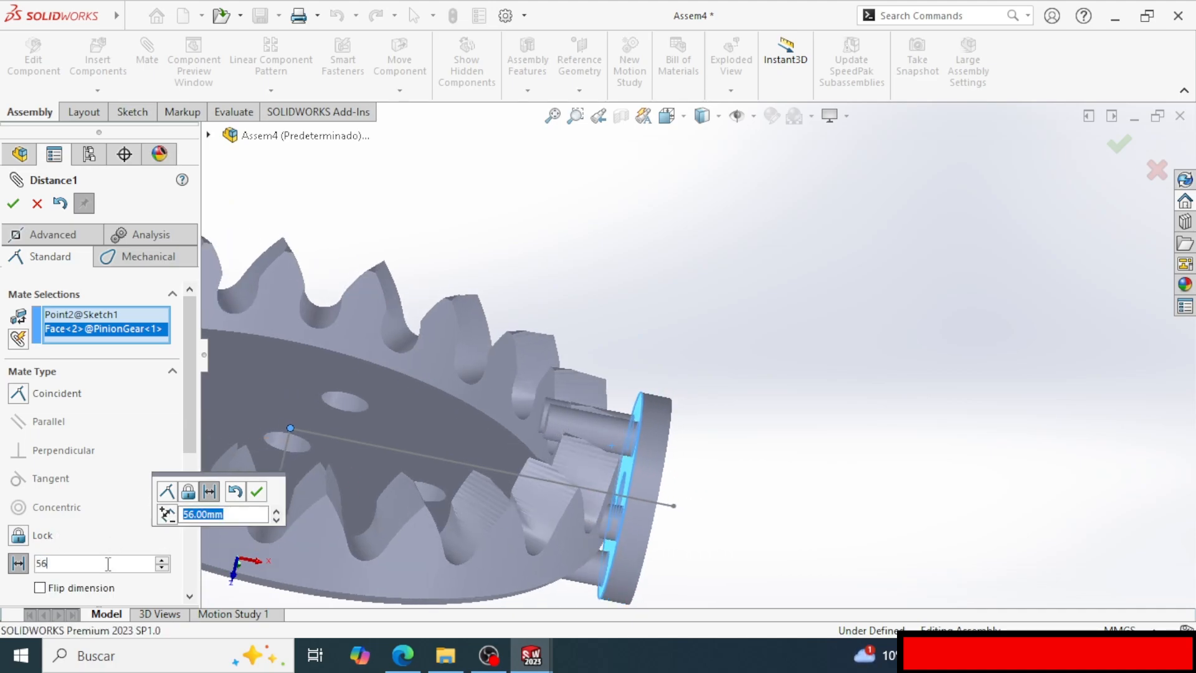
middle_drag(576, 603, 691, 574)
click(14, 202)
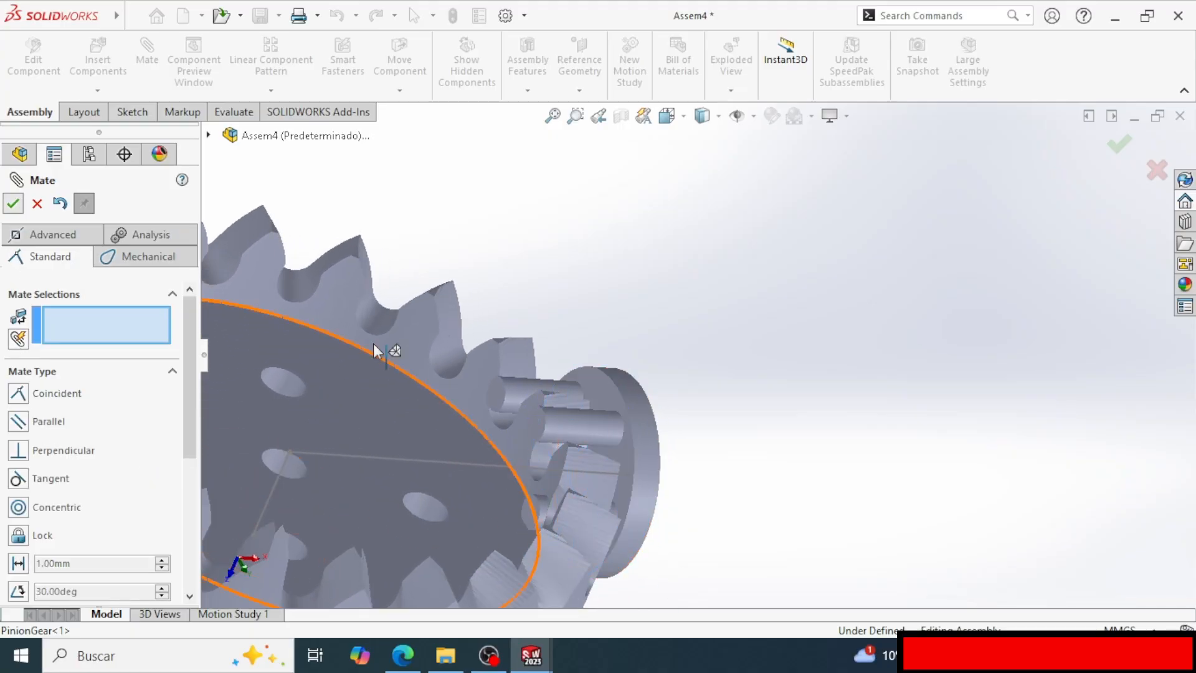
Open the layout sketch for editing and apply a planar section view through the Planta plane.
scroll(720, 461, up, 3)
scroll(570, 423, down, 5)
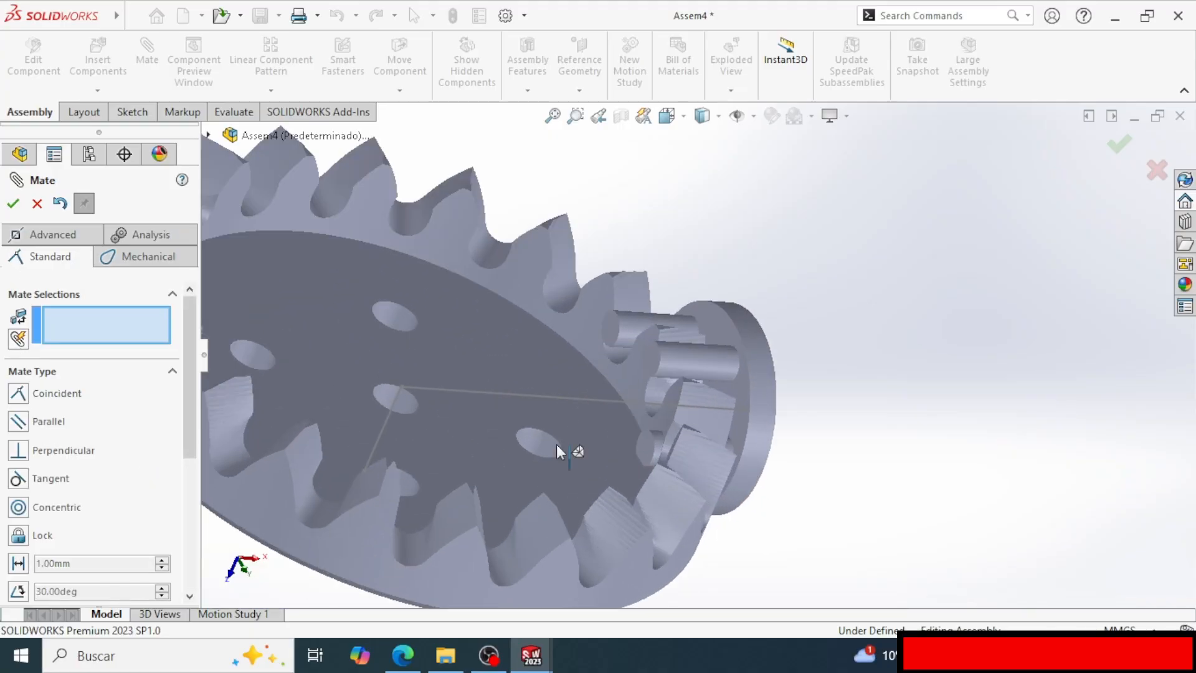
scroll(555, 445, up, 2)
middle_drag(554, 445, 517, 375)
click(66, 411)
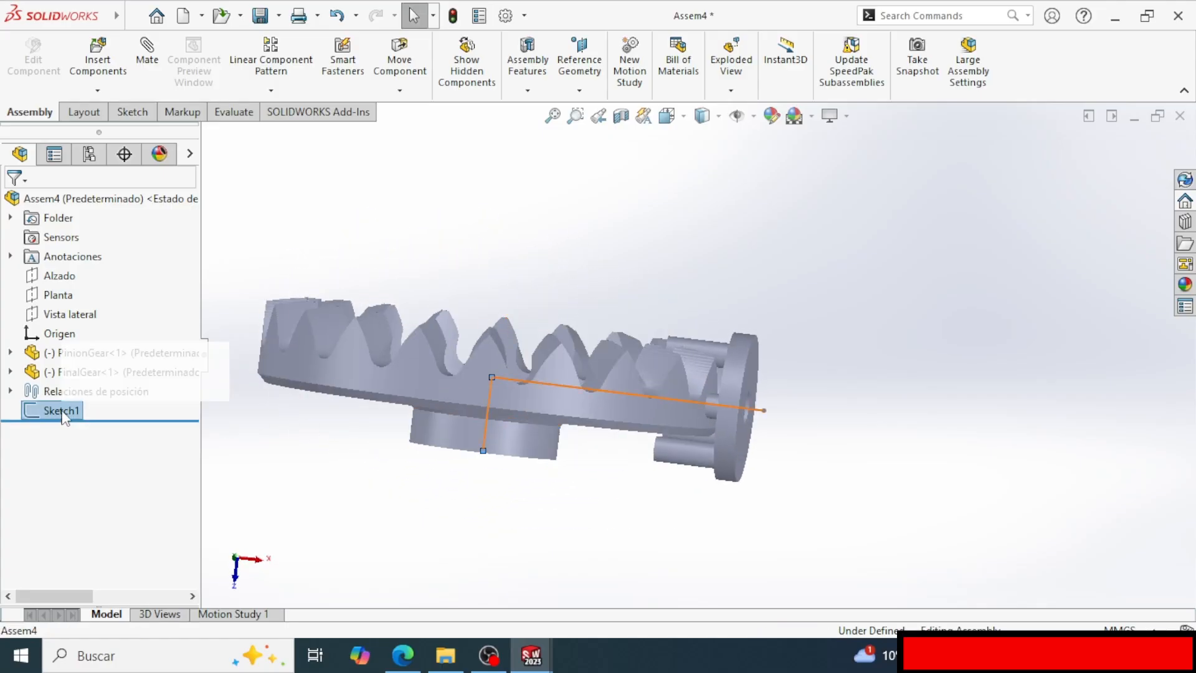
click(99, 355)
scroll(707, 447, down, 3)
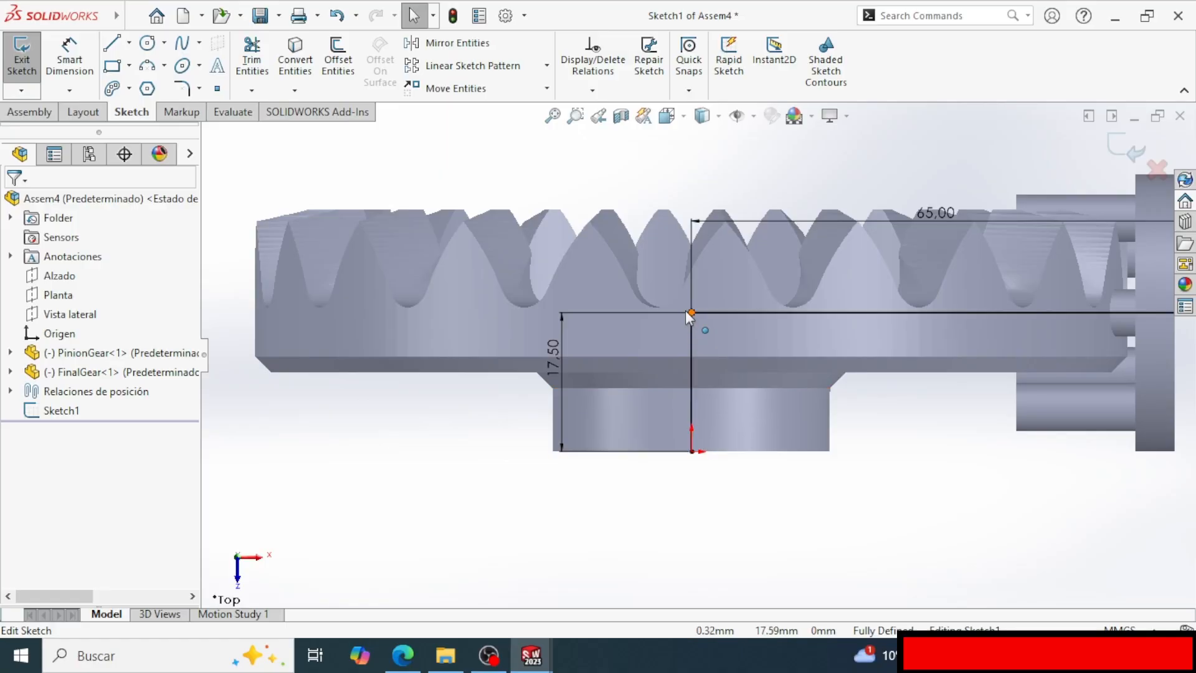
click(621, 116)
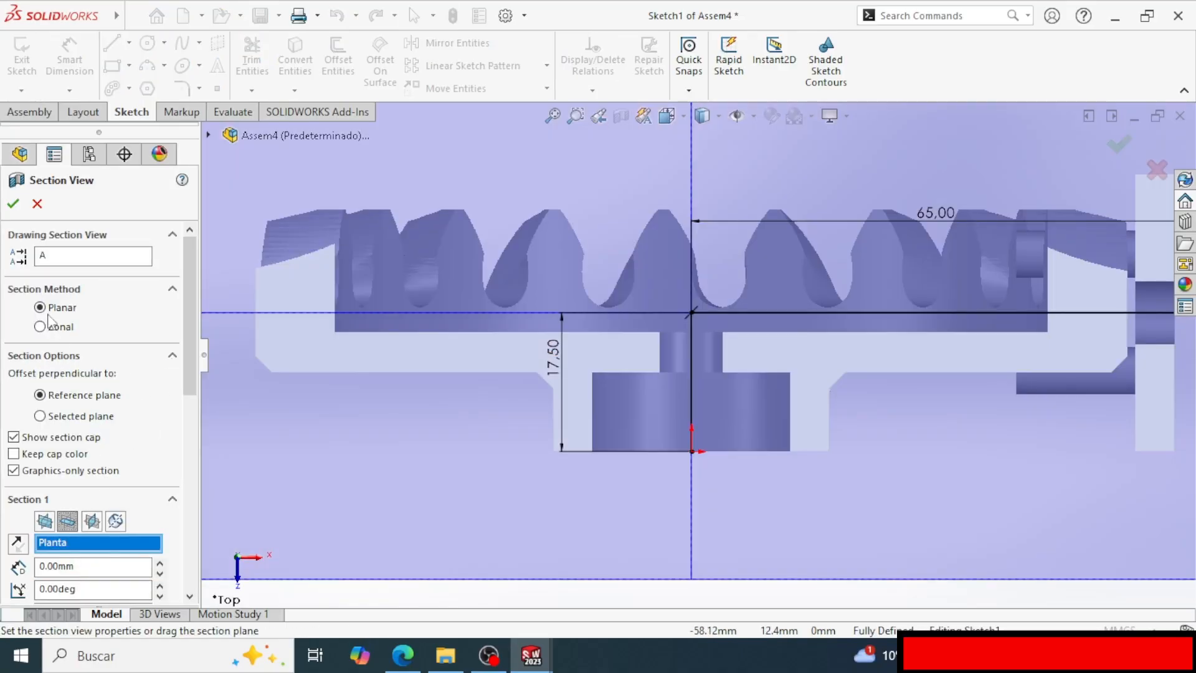
click(13, 204)
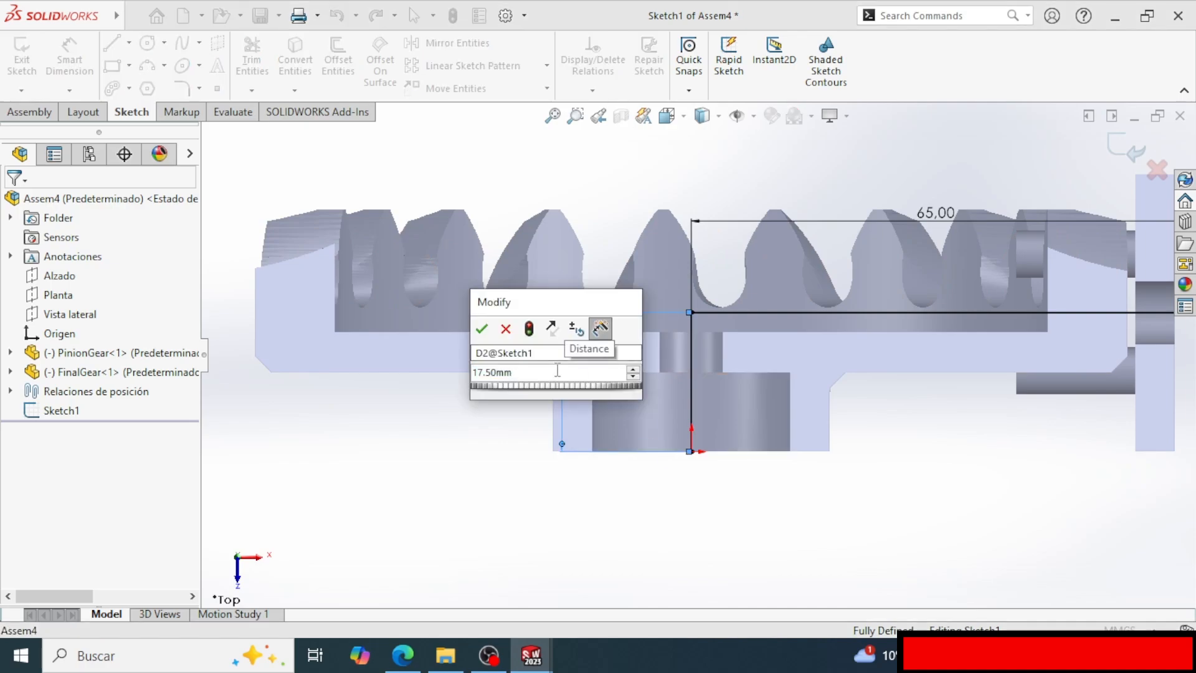
Set the vertical layout dimension to 17.50+15 mm and exit the sketch.
text(+15)
key(Return)
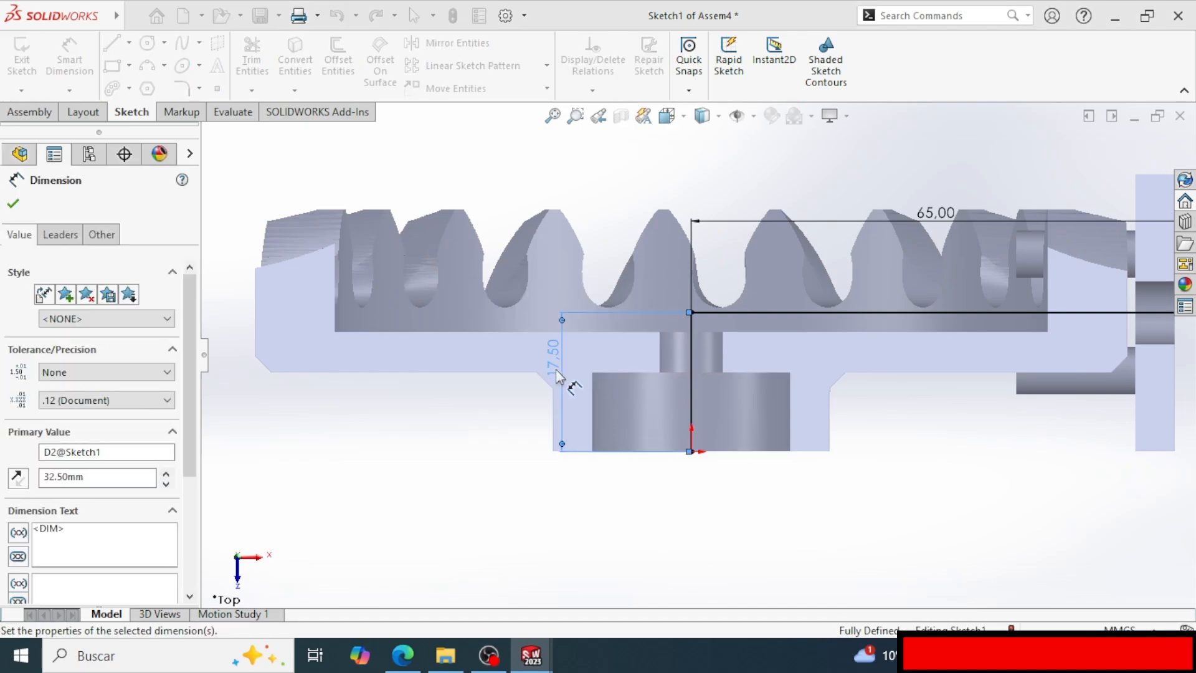
click(17, 56)
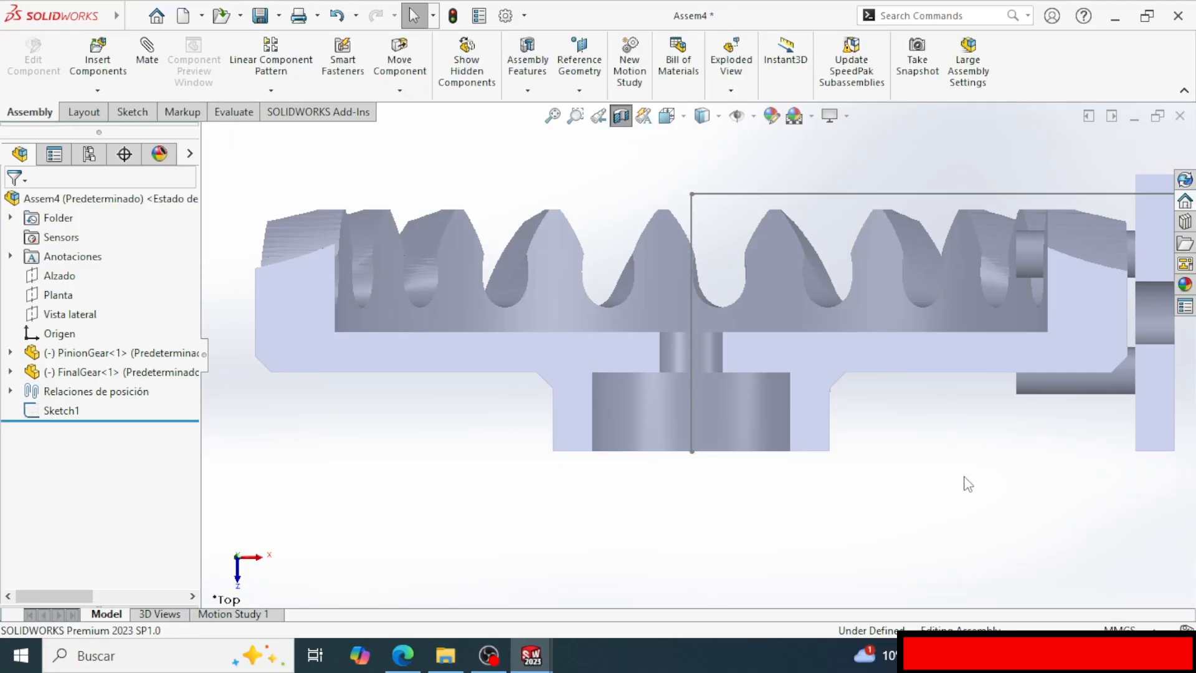
Turn off the section view and examine how the PinionGear pins sit between the FinalGear teeth.
scroll(965, 501, up, 4)
scroll(803, 218, down, 2)
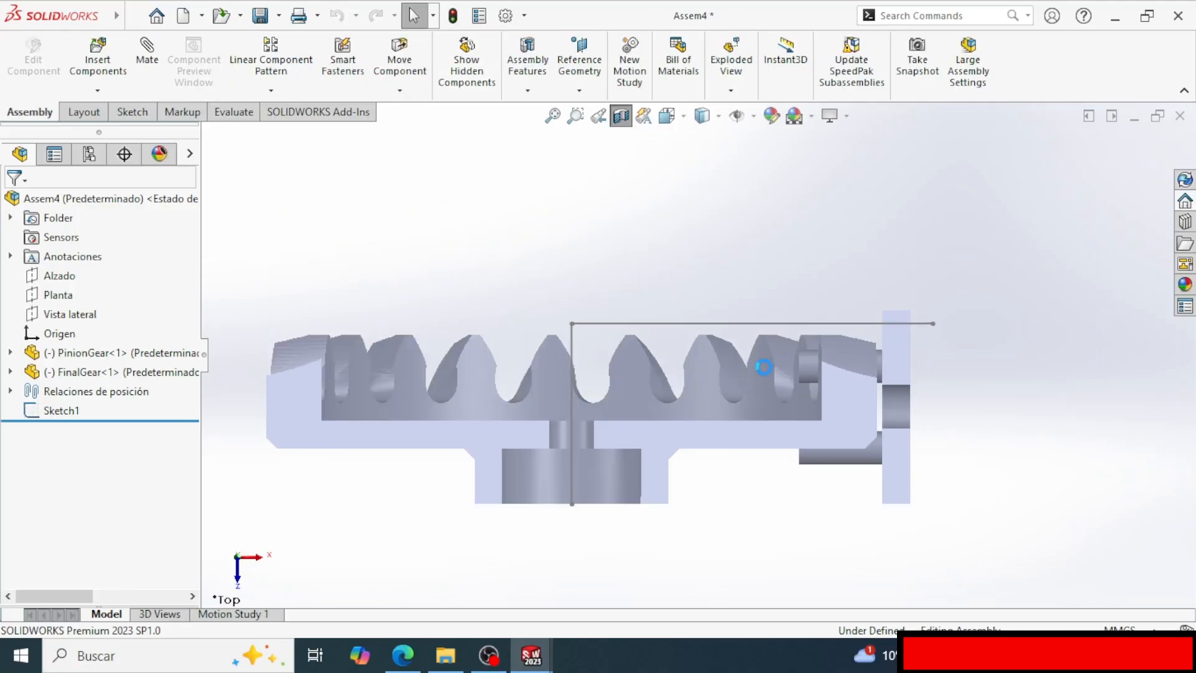
scroll(868, 374, down, 3)
mouse_move(867, 373)
middle_down()
mouse_move(921, 347)
mouse_move(956, 388)
middle_up()
click(622, 116)
scroll(900, 424, down, 3)
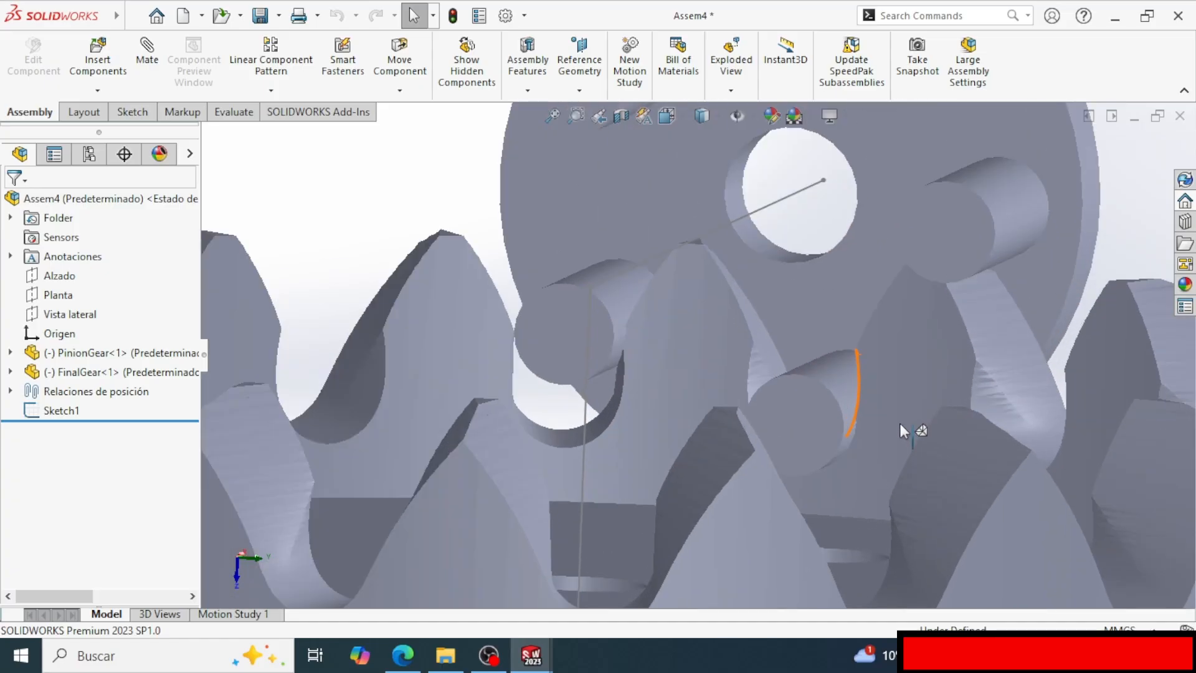
middle_drag(899, 424, 713, 339)
scroll(887, 456, down, 3)
scroll(841, 436, down, 2)
scroll(839, 454, up, 5)
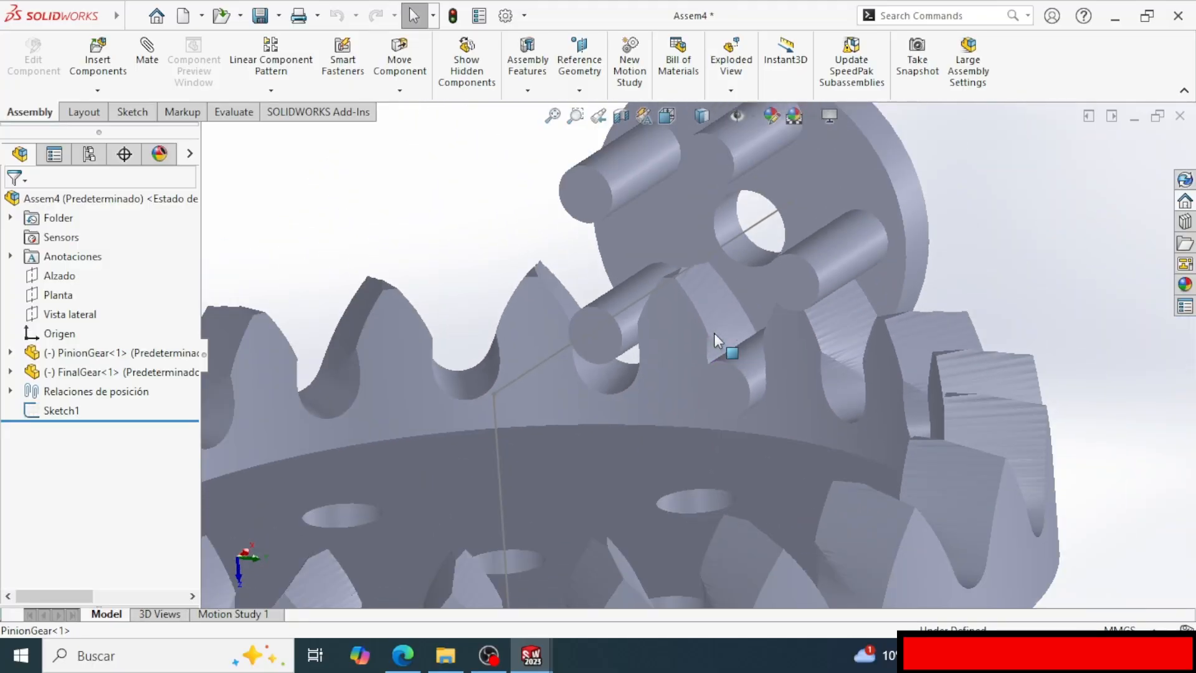
Apply a planar section view through the Vista lateral plane, offset to cut through the PinionGear pins and FinalGear teeth.
click(614, 118)
click(54, 523)
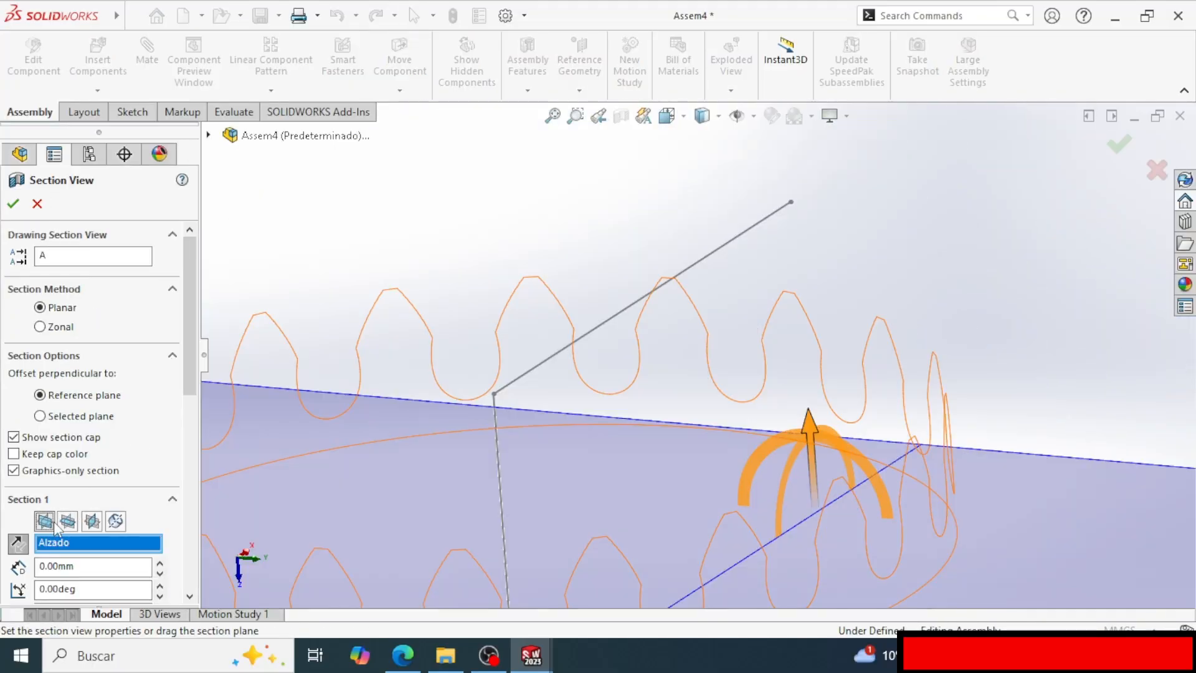
click(93, 522)
drag(448, 510, 715, 401)
click(12, 203)
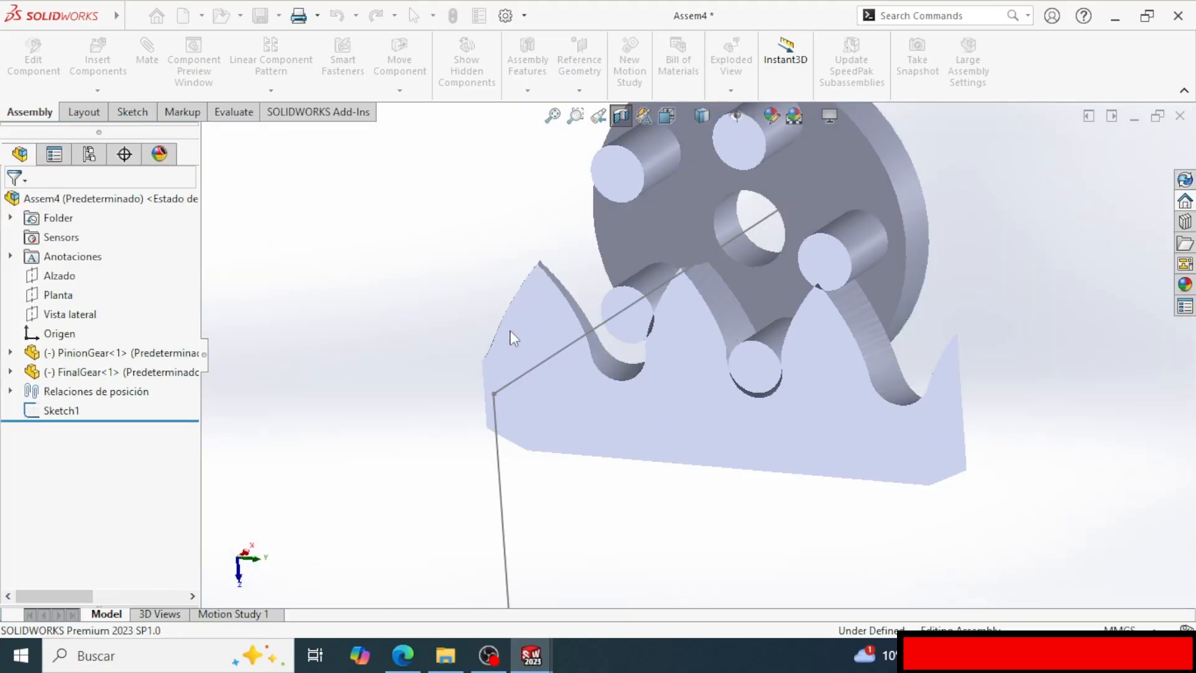
Examine the clearance between the sectioned pins and the tooth gaps, and turn off the section view.
scroll(782, 387, down, 6)
scroll(834, 339, down, 3)
middle_drag(833, 339, 843, 342)
scroll(753, 412, down, 2)
middle_drag(750, 412, 701, 412)
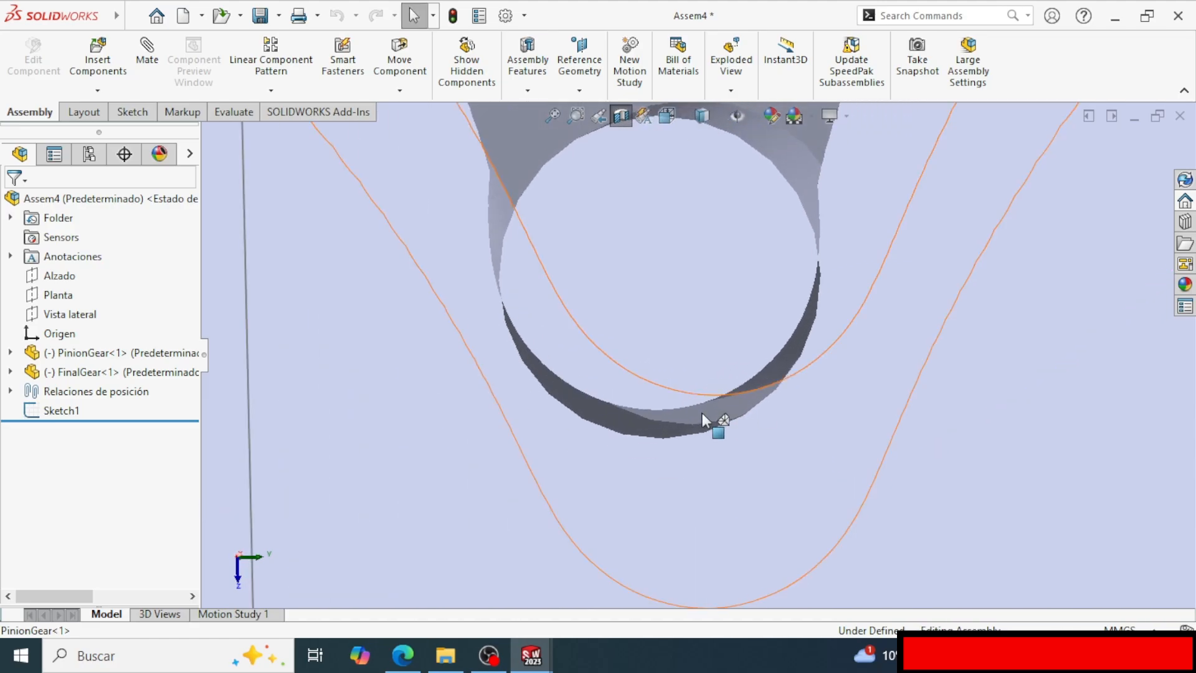
scroll(706, 390, up, 5)
mouse_move(713, 360)
middle_down()
mouse_move(675, 365)
mouse_move(688, 359)
middle_up()
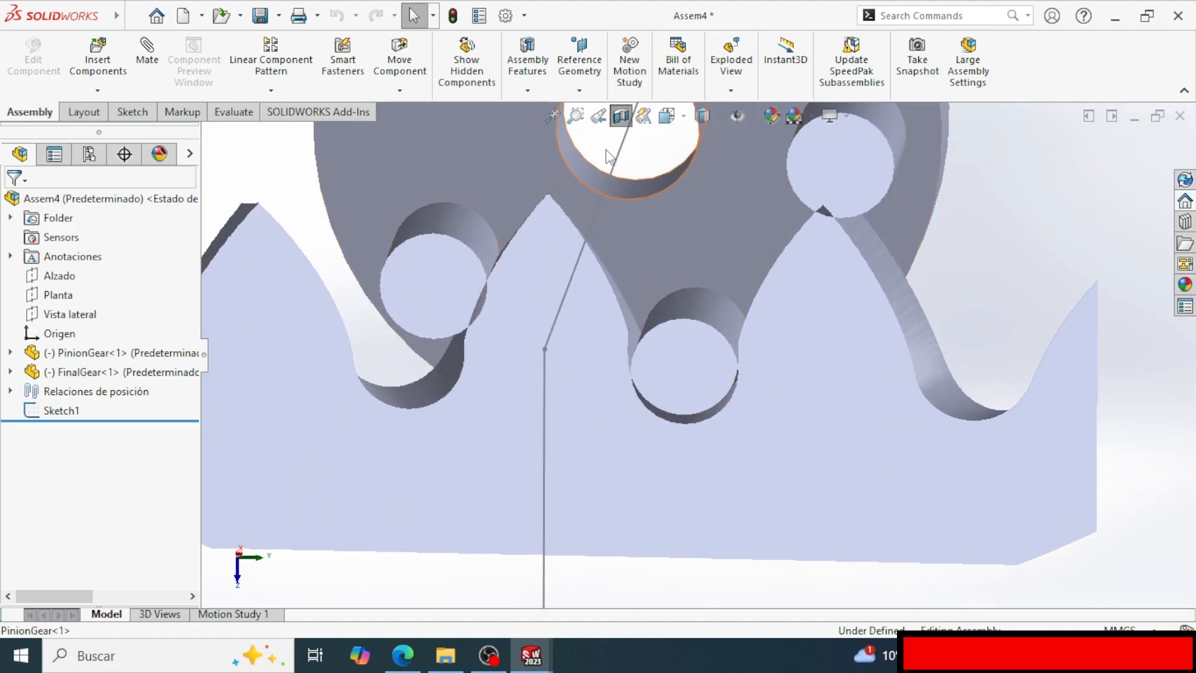
scroll(699, 409, down, 4)
middle_drag(699, 408, 632, 360)
click(618, 121)
Start a mechanical gear mate between the PinionGear's centre hole and the cylindrical hub bore of the FinalGear.
scroll(678, 281, up, 3)
middle_drag(692, 324, 674, 358)
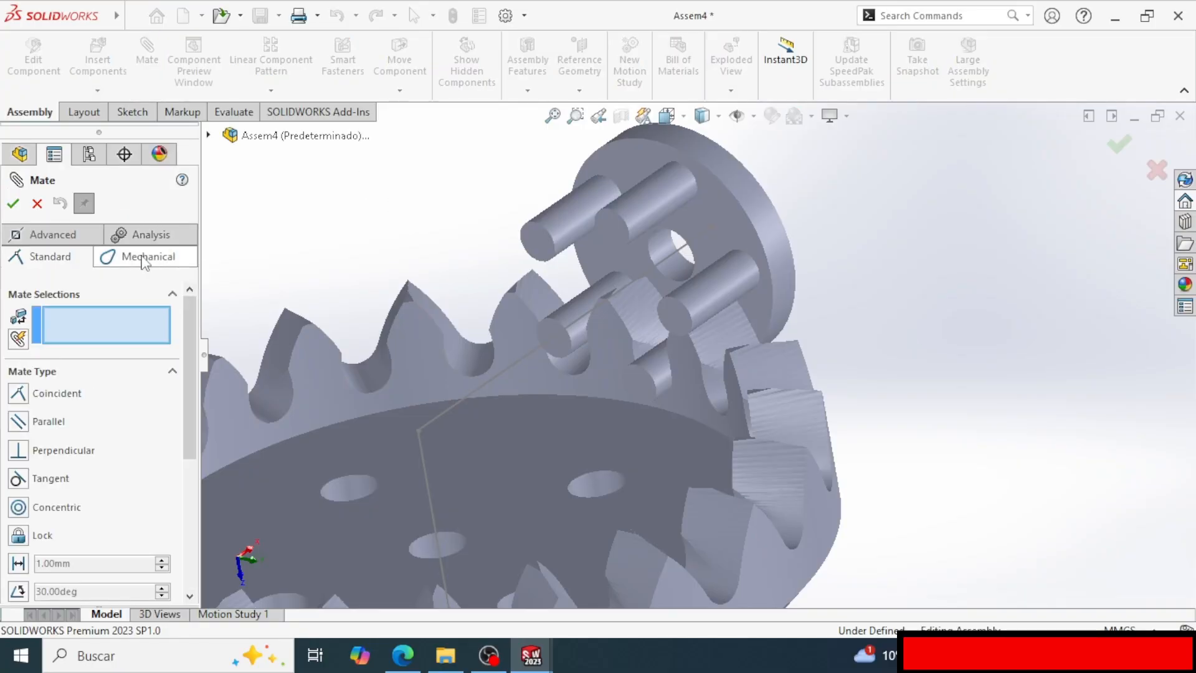
click(147, 257)
scroll(197, 339, down, 1)
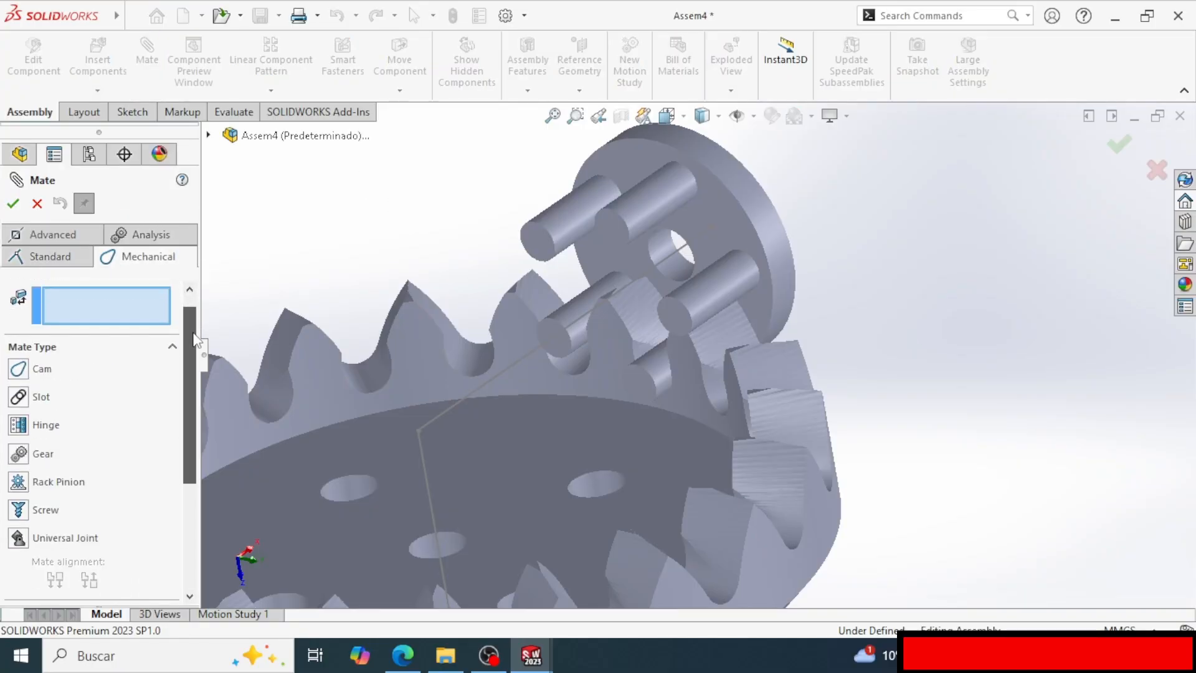
click(19, 455)
click(663, 242)
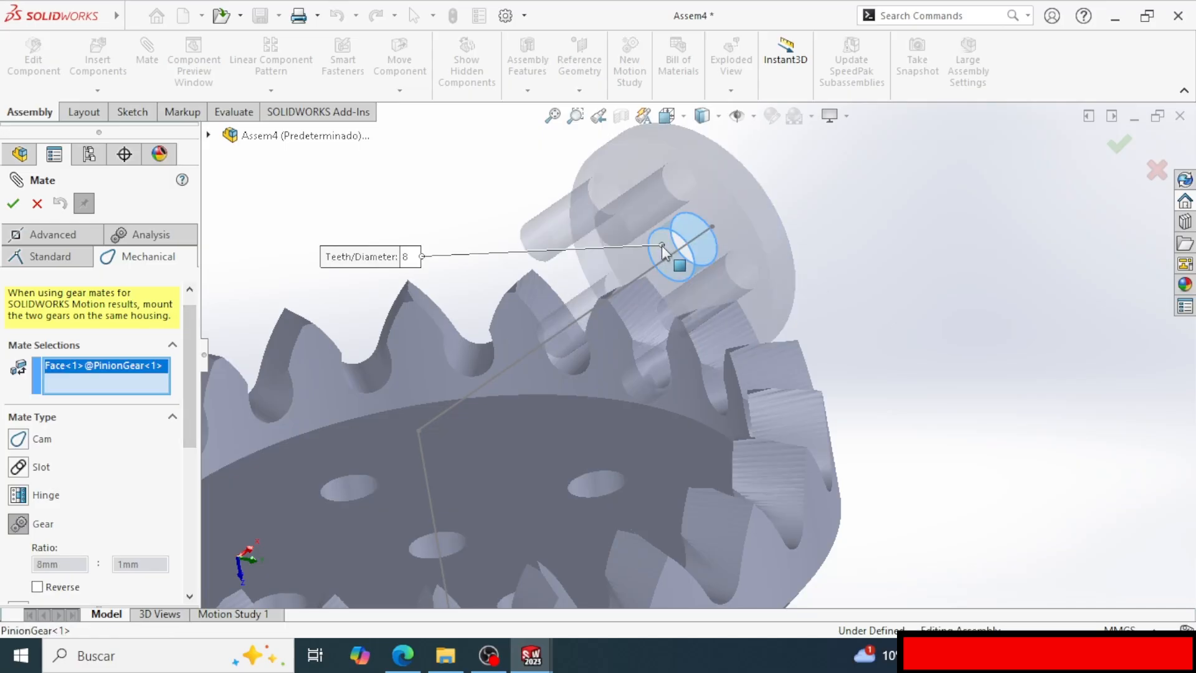
middle_drag(664, 244, 620, 429)
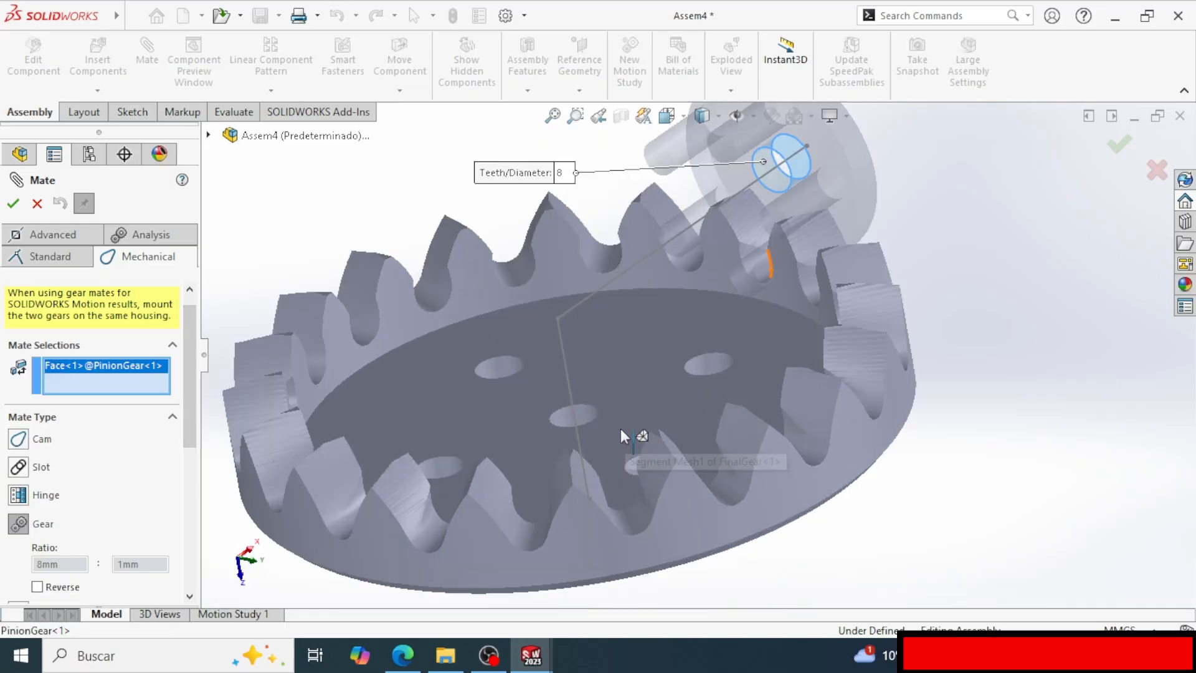
click(585, 413)
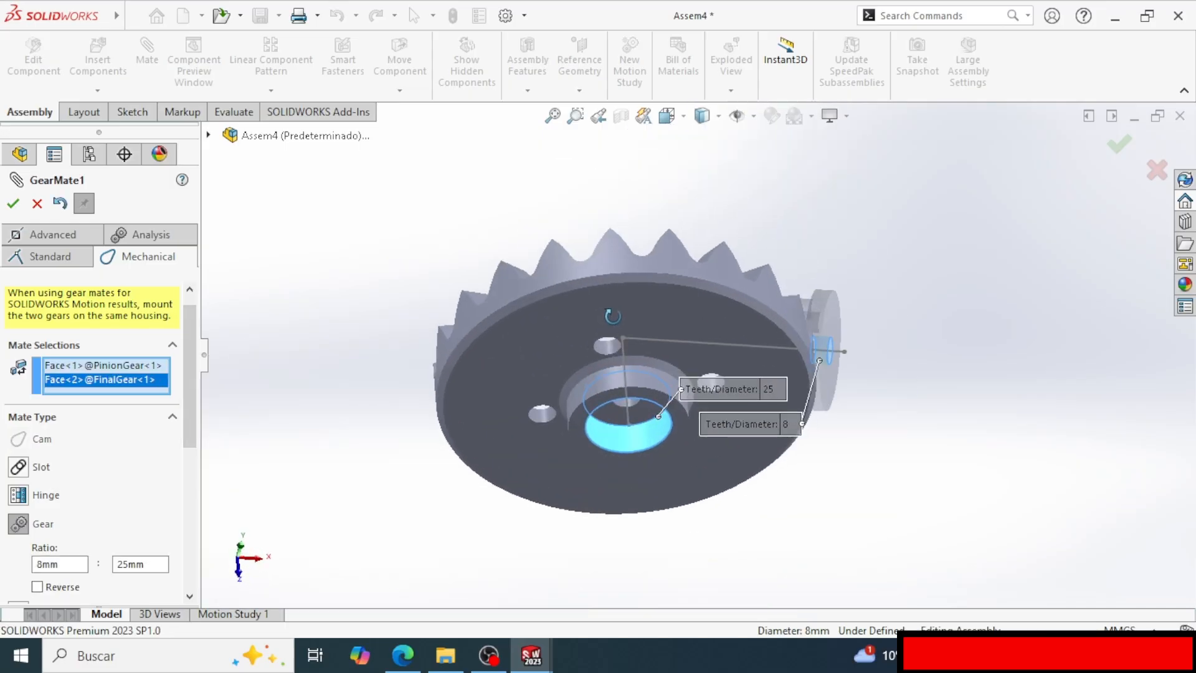
Set the gear mate's ratio to 1 mm for the PinionGear and 4 mm for the FinalGear and finish the mate.
middle_drag(615, 324, 664, 541)
drag(187, 440, 188, 458)
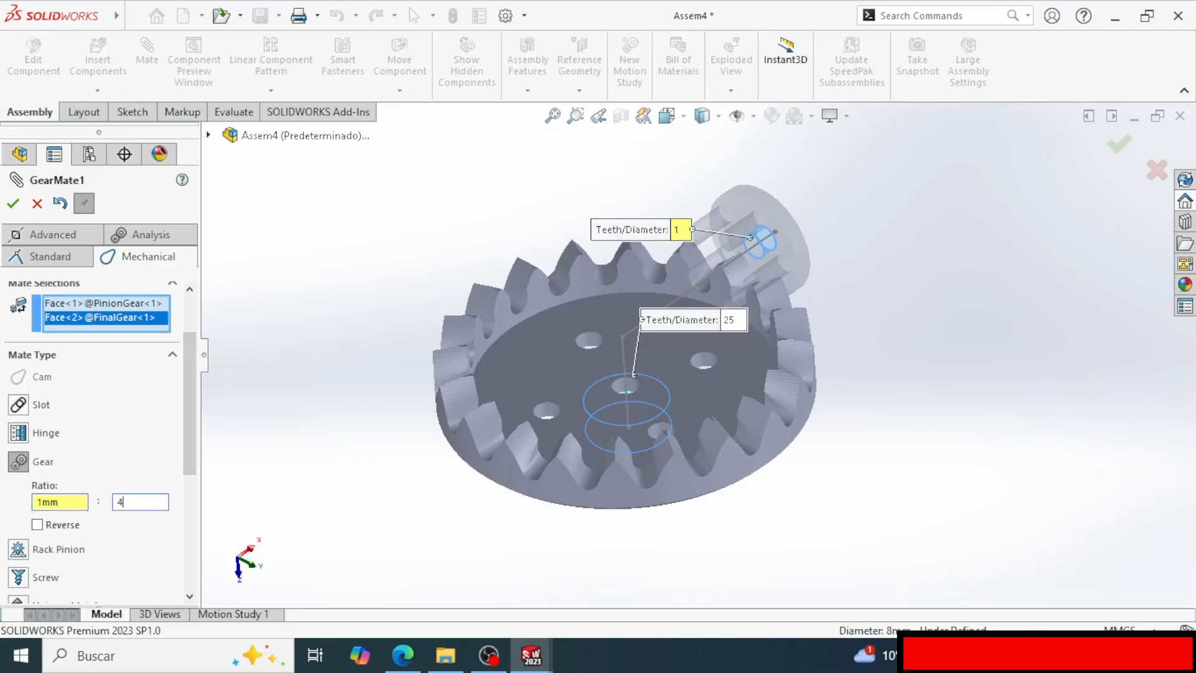
scroll(776, 297, down, 1)
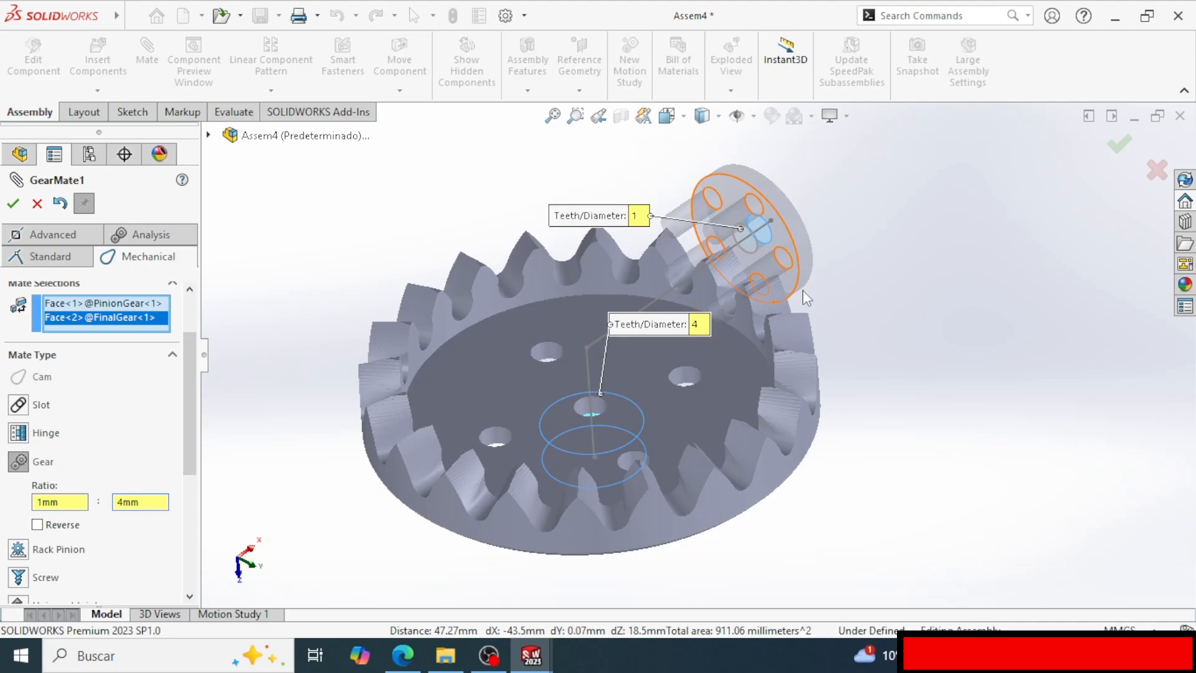
middle_drag(804, 295, 853, 297)
click(13, 204)
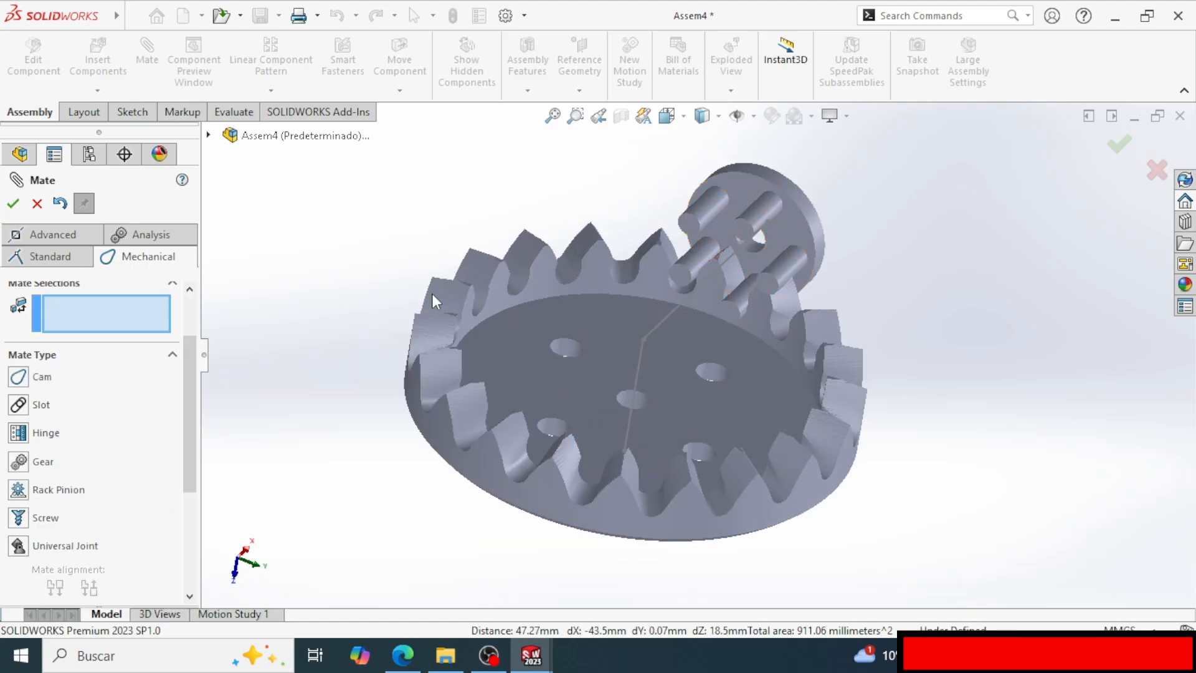
click(13, 204)
Rotate the PinionGear to test the gear mate's motion and undo the rotation.
scroll(804, 262, down, 2)
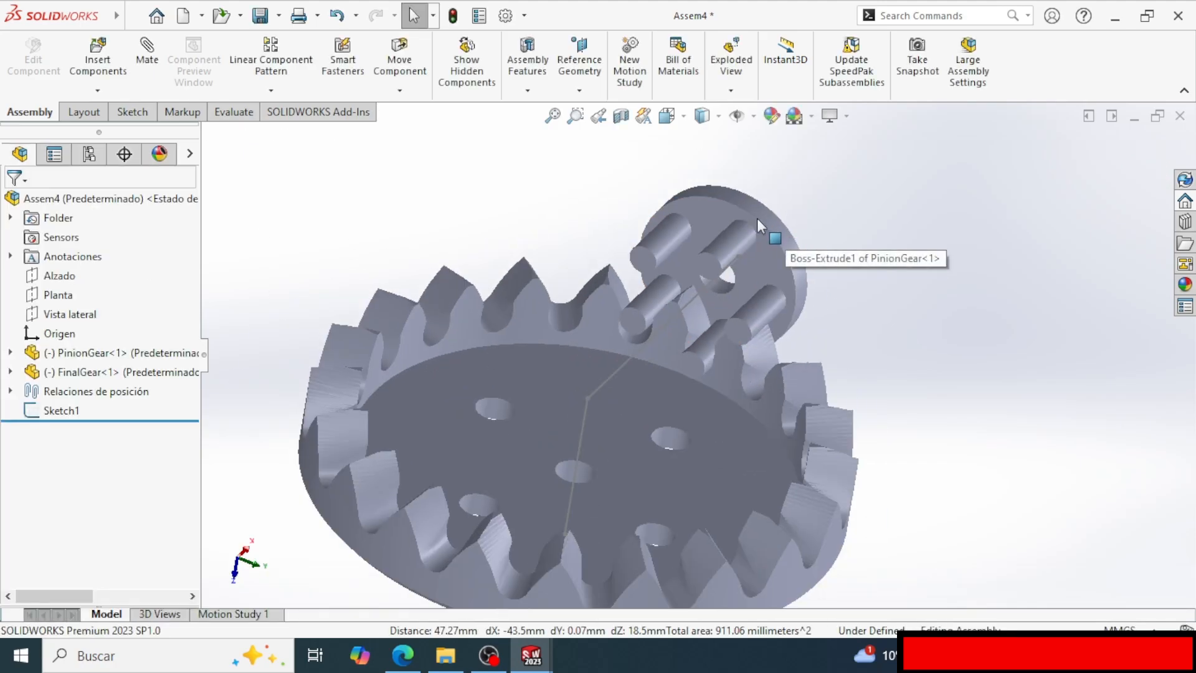
drag(794, 245, 744, 352)
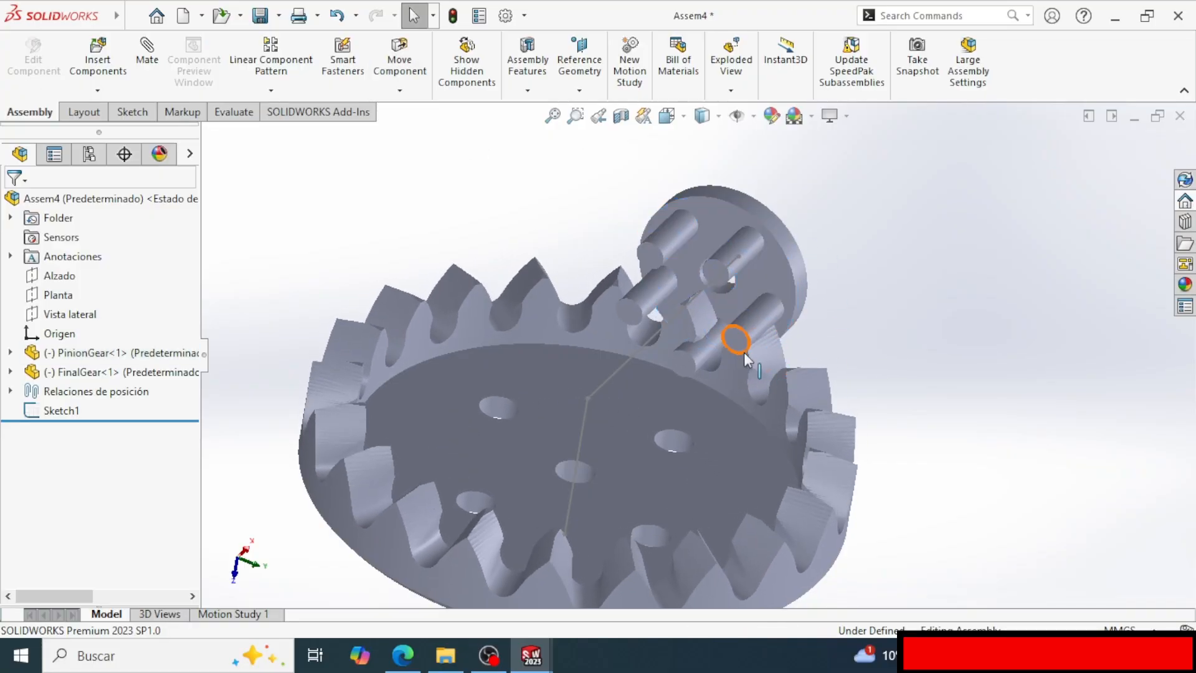
key(ctrl+z)
key(ctrl+z)
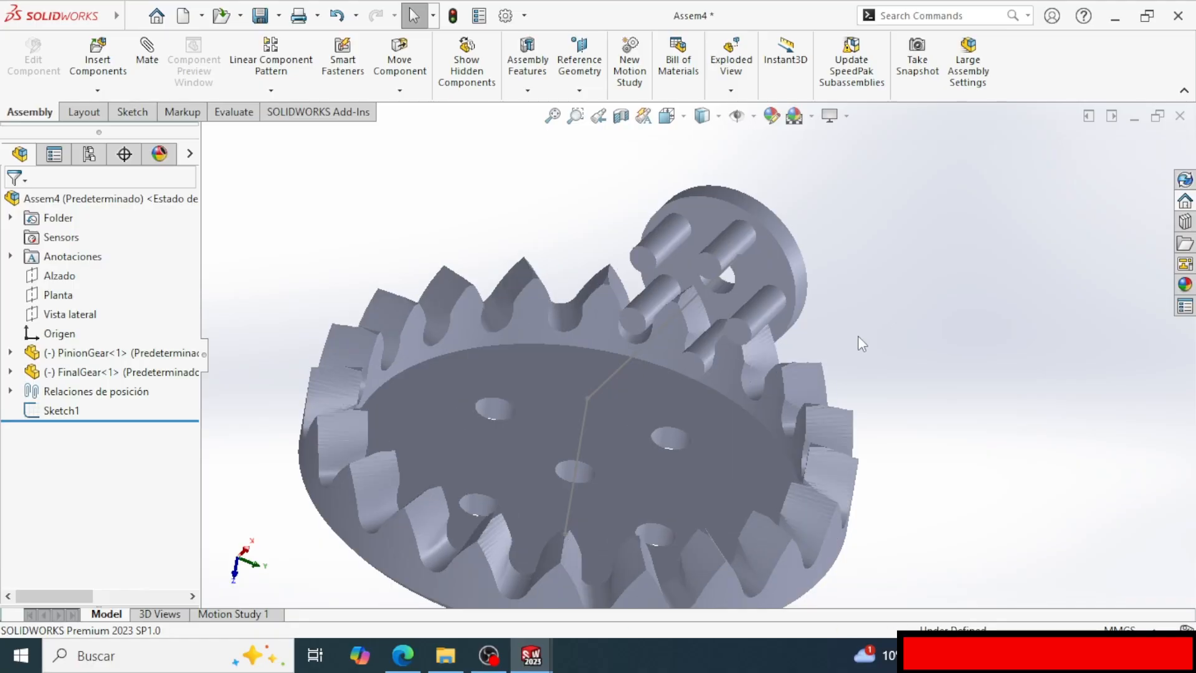
Edit the gear mate between PinionGear and FinalGear and reverse its rotation direction.
click(10, 390)
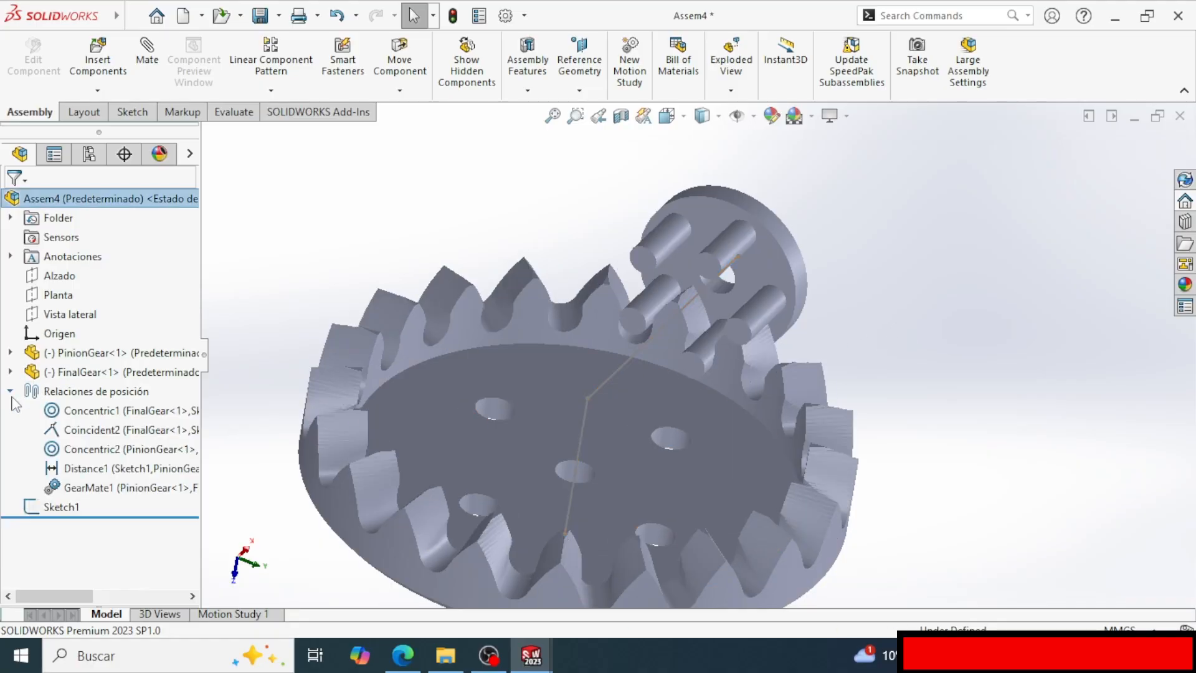
right_click(67, 487)
click(93, 270)
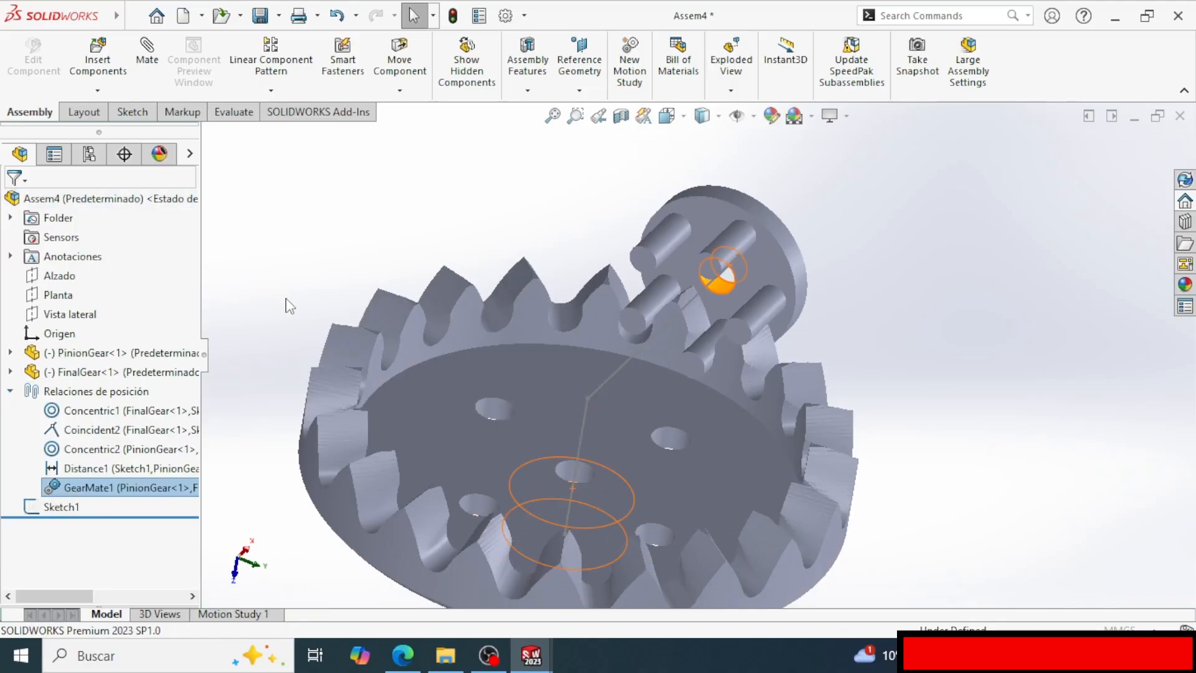
drag(184, 318, 180, 412)
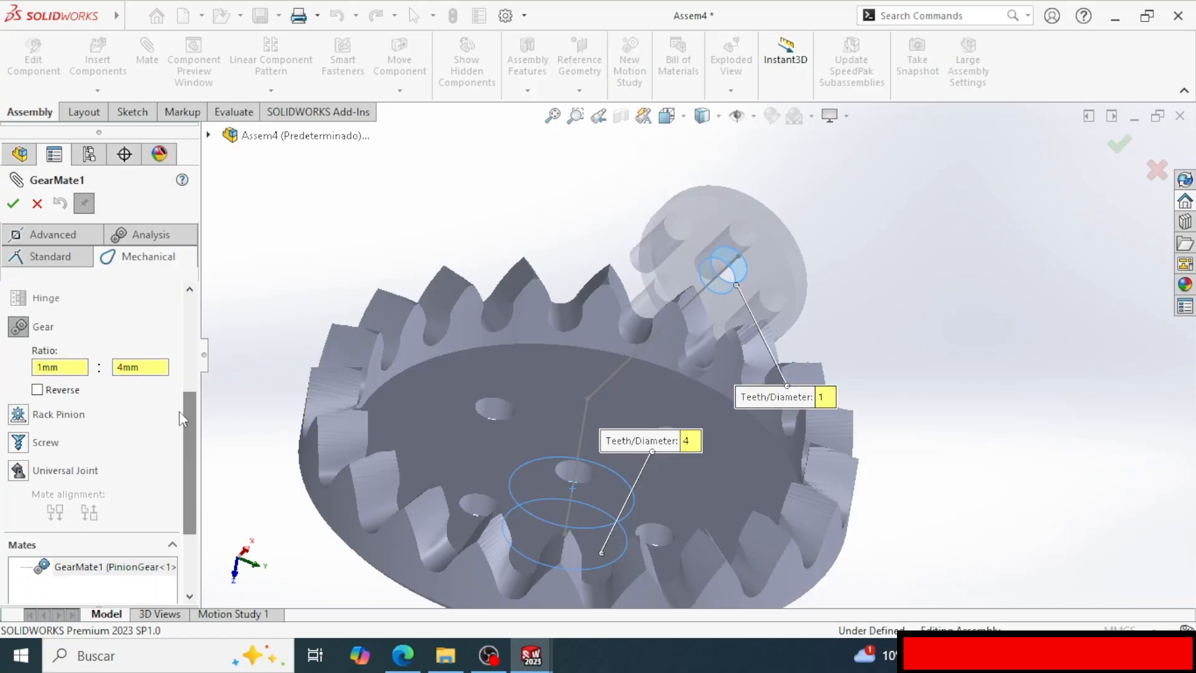
click(58, 390)
click(13, 203)
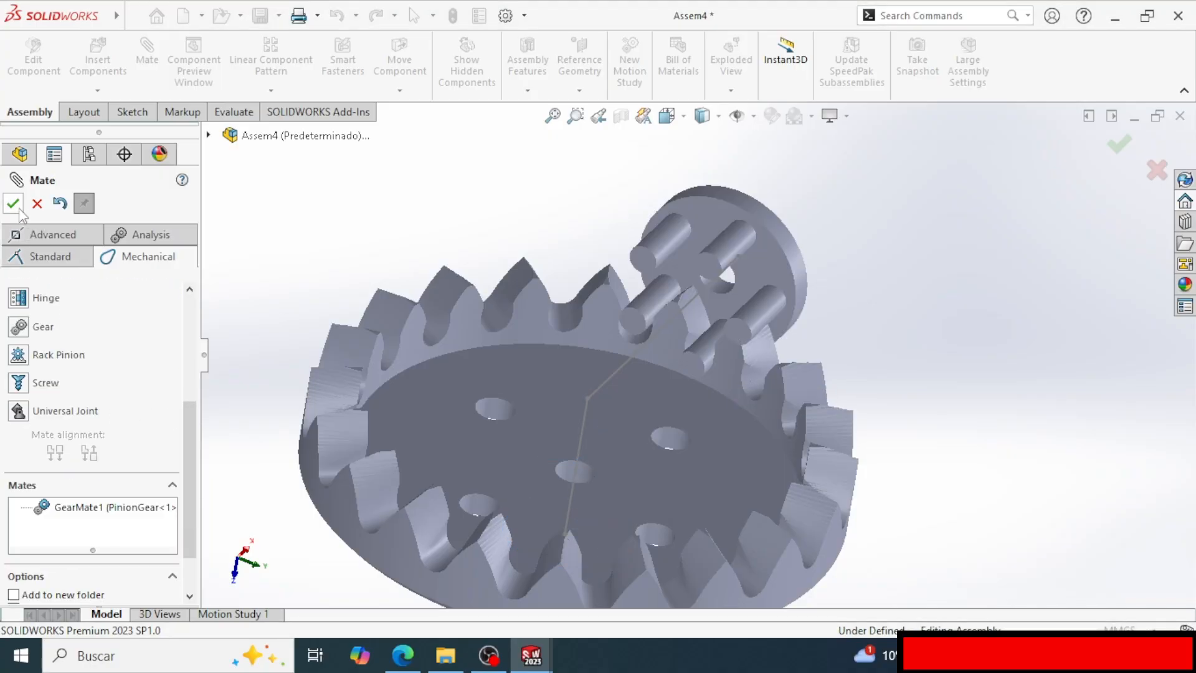
click(13, 204)
Rotate the PinionGear to check how its pins mesh with the FinalGear teeth under the reversed gear mate.
scroll(743, 308, down, 5)
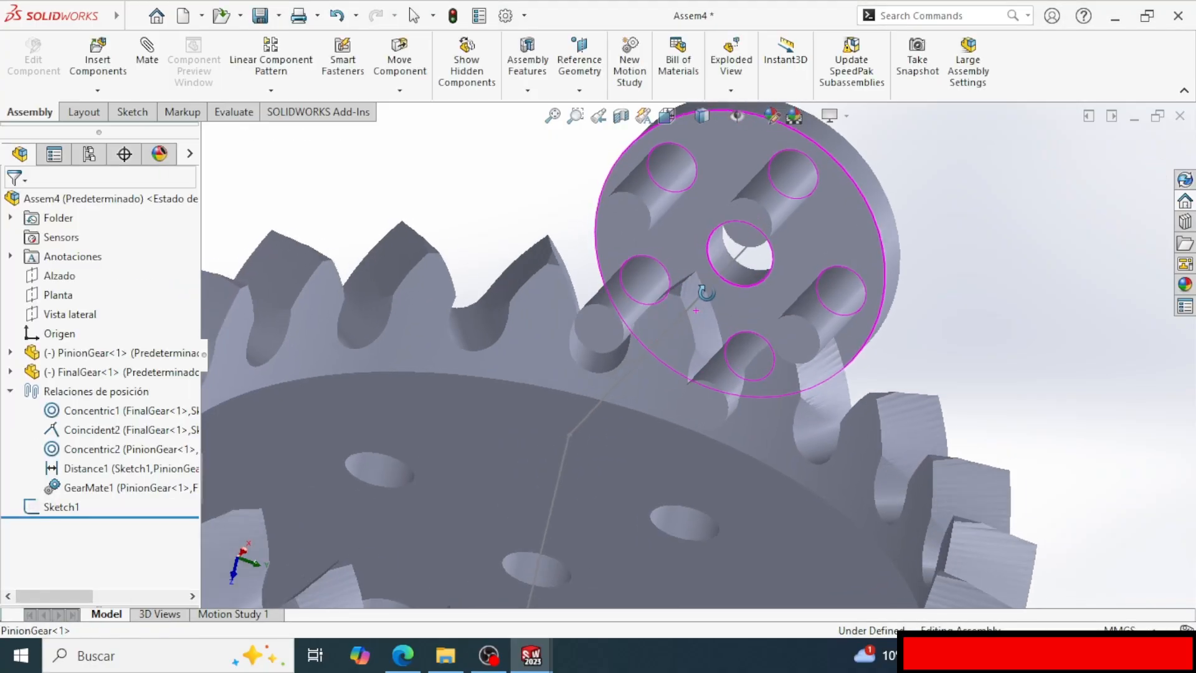
drag(794, 214, 728, 195)
click(926, 288)
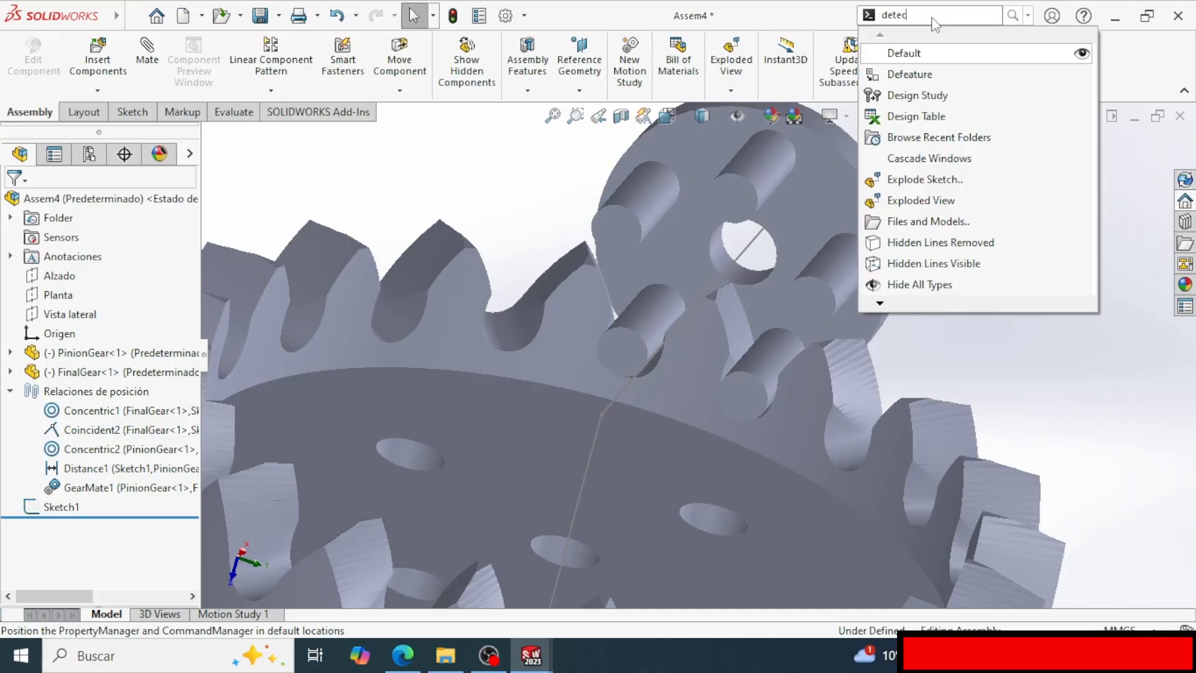
Find the Interference Detection command, calculate interferences for the whole assembly, and close the check.
text(tect)
click(926, 36)
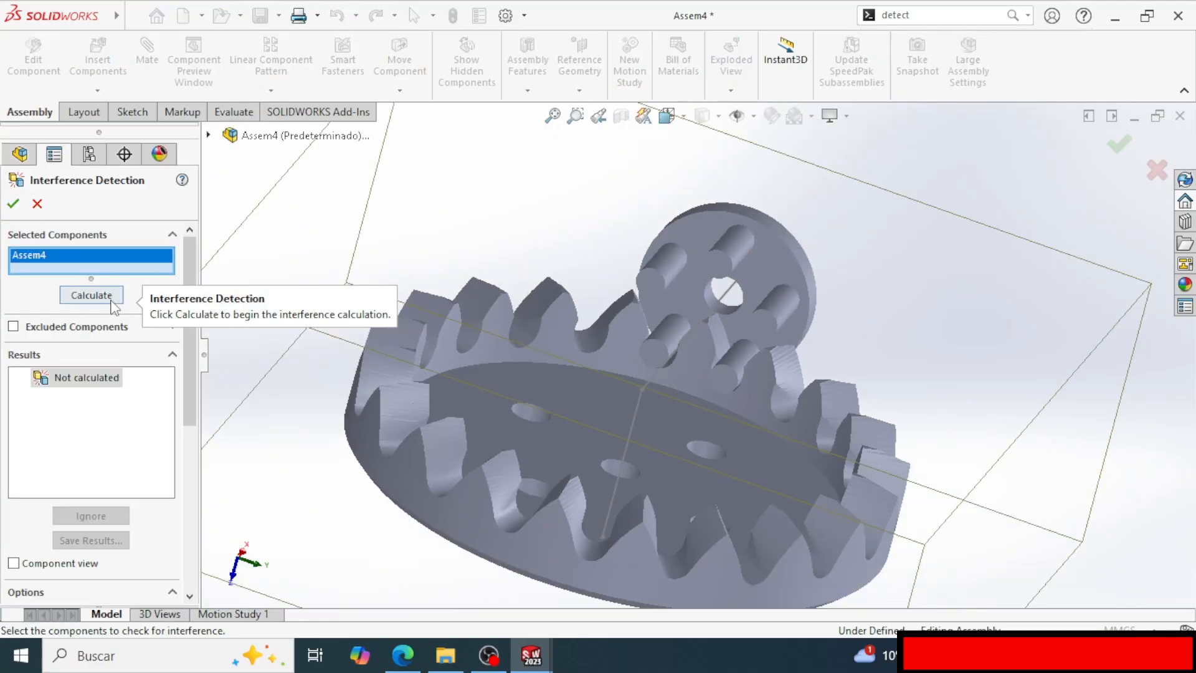
click(112, 305)
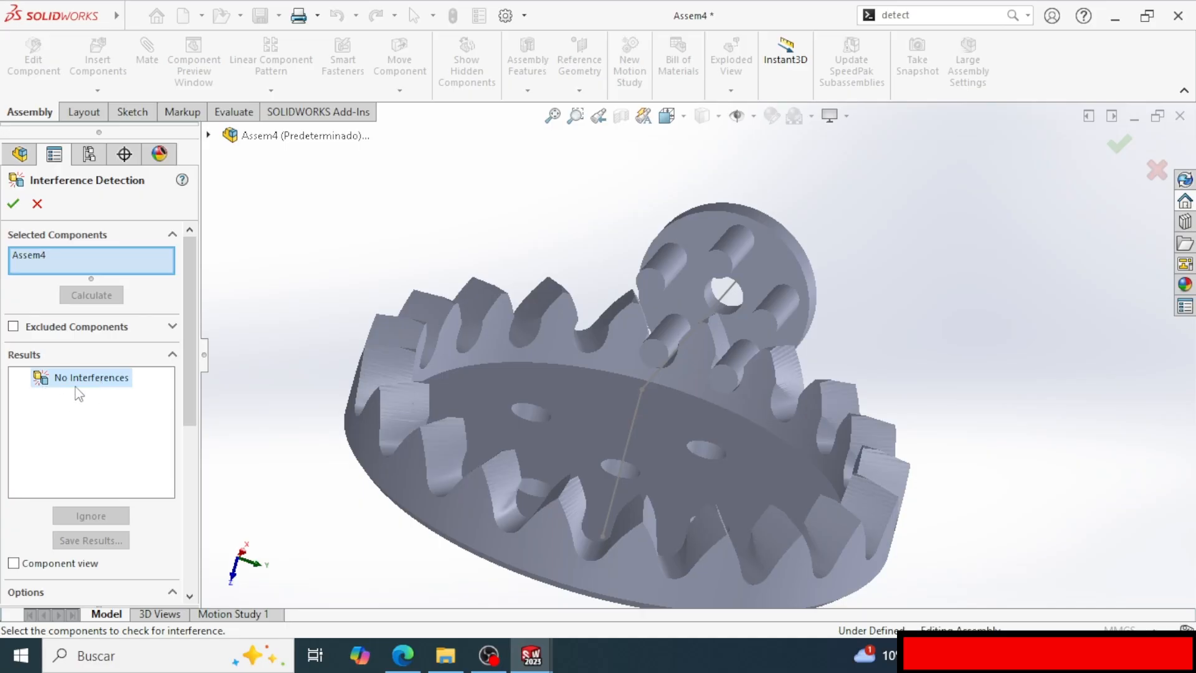
click(35, 203)
Rotate the PinionGear and examine its engagement with the FinalGear teeth from several sides.
scroll(741, 367, down, 5)
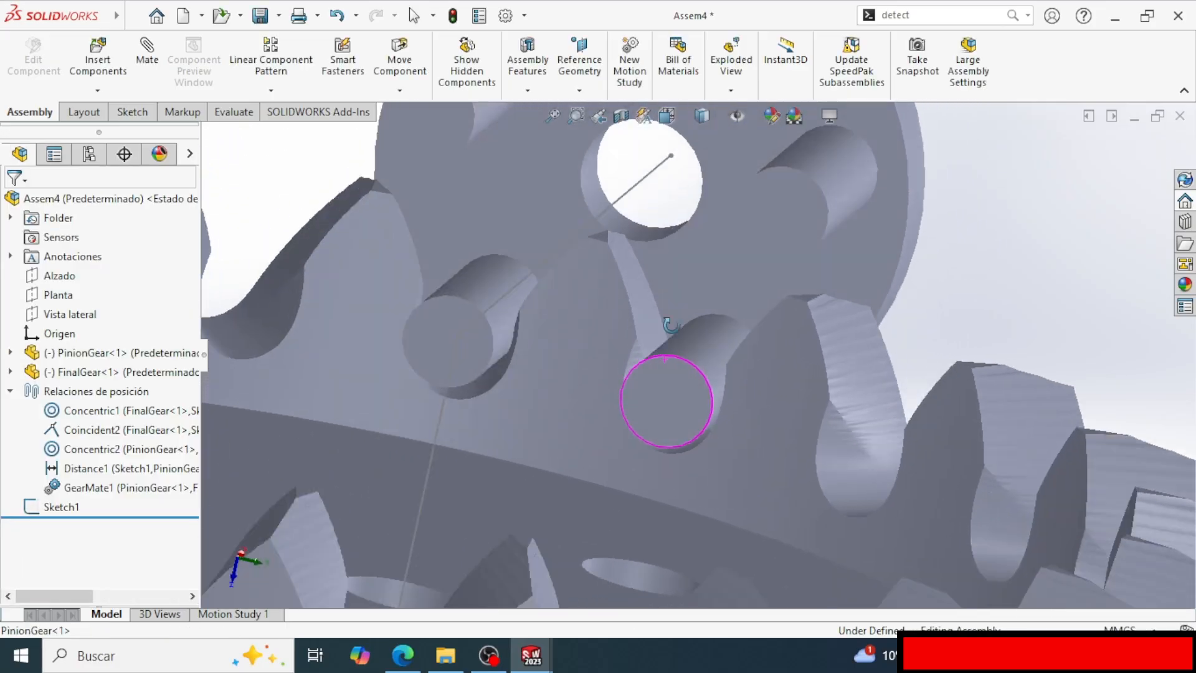
mouse_move(669, 324)
middle_down()
mouse_move(681, 381)
mouse_move(649, 476)
mouse_move(673, 403)
mouse_move(559, 319)
mouse_move(550, 274)
mouse_move(558, 286)
middle_up()
scroll(559, 319, down, 3)
scroll(748, 361, up, 6)
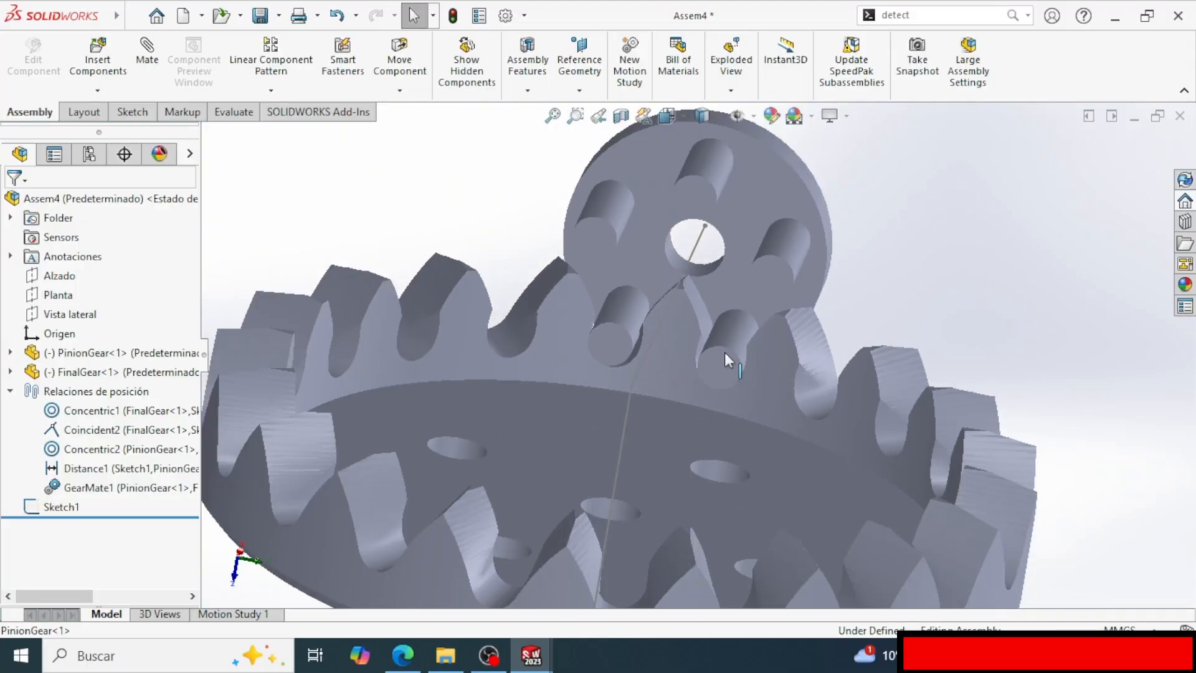
middle_drag(723, 353, 697, 330)
drag(725, 370, 626, 308)
middle_drag(627, 308, 565, 405)
middle_drag(620, 453, 778, 372)
middle_drag(728, 446, 538, 439)
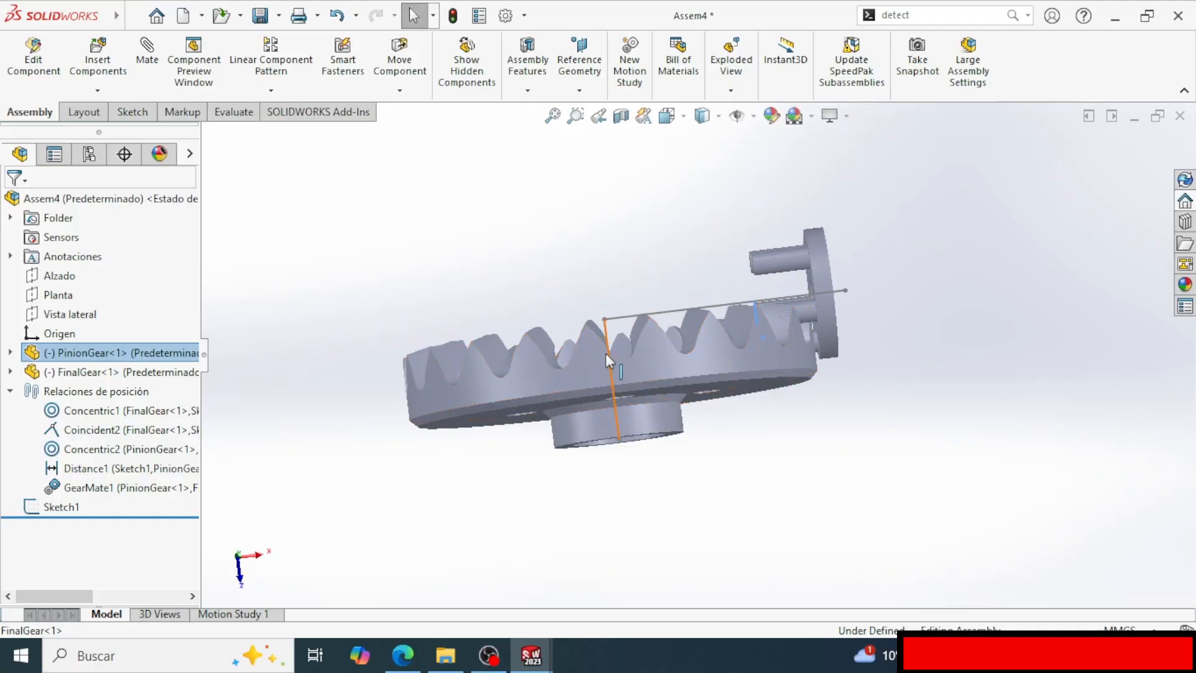
middle_drag(608, 360, 651, 472)
middle_drag(763, 243, 678, 275)
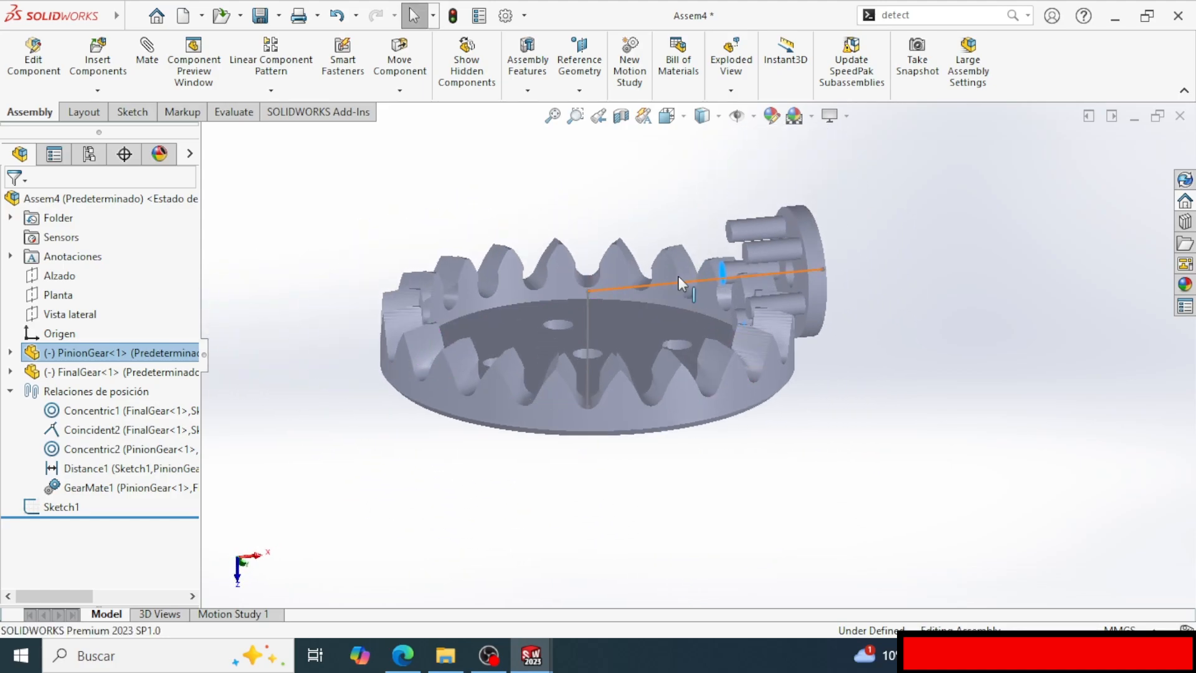
middle_drag(900, 373, 713, 318)
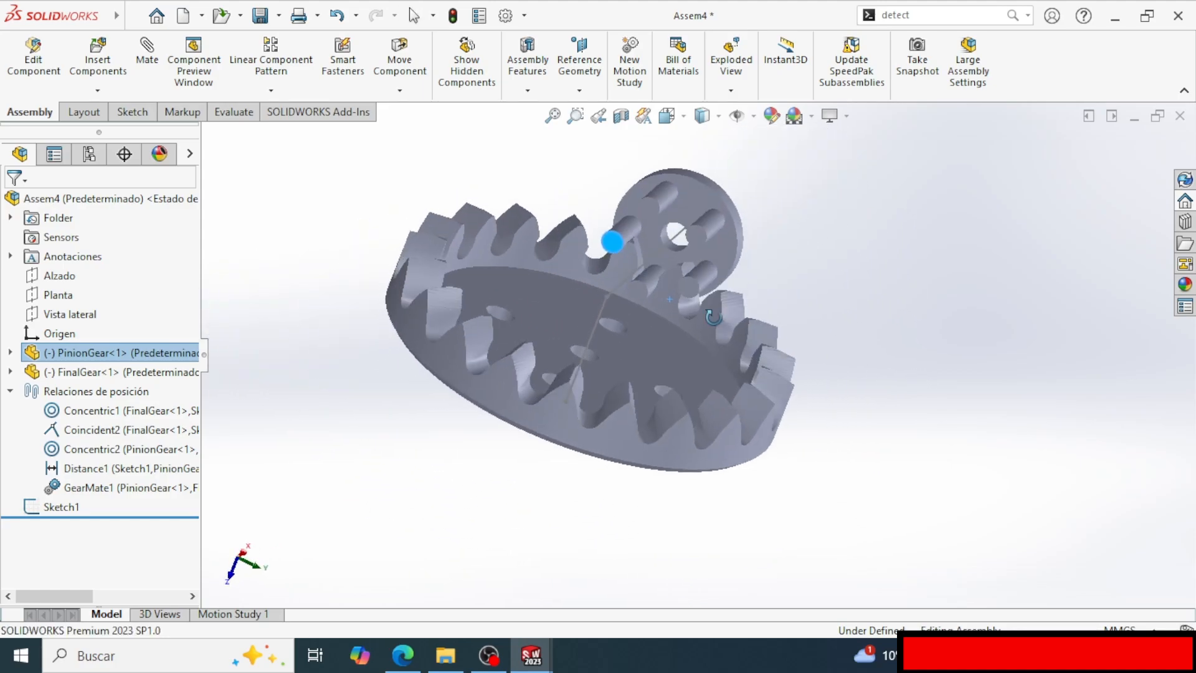